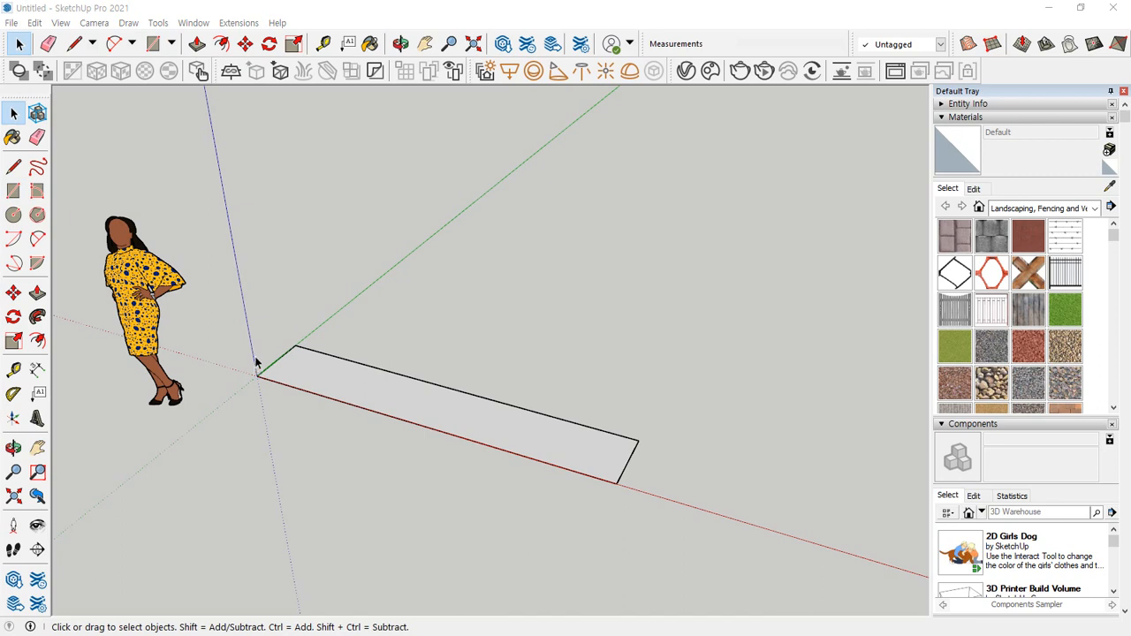
Move the whole rectangle from the origin about 1970 mm along the green axis, and back to a free spot between the axes
left_click_drag(231, 286, 703, 544)
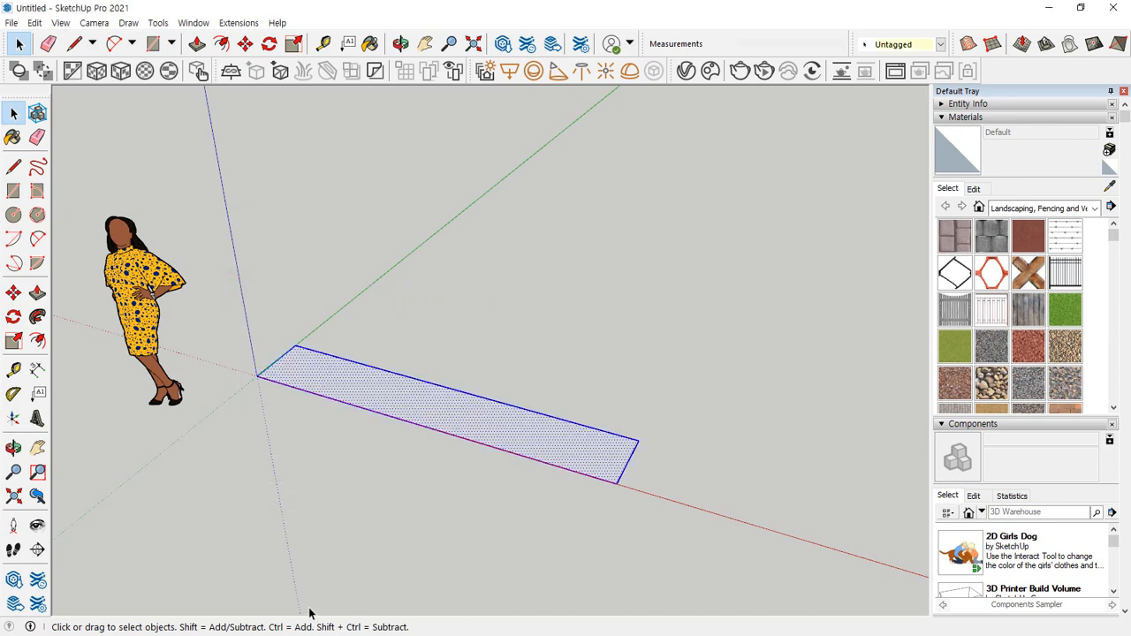
left_click(13, 292)
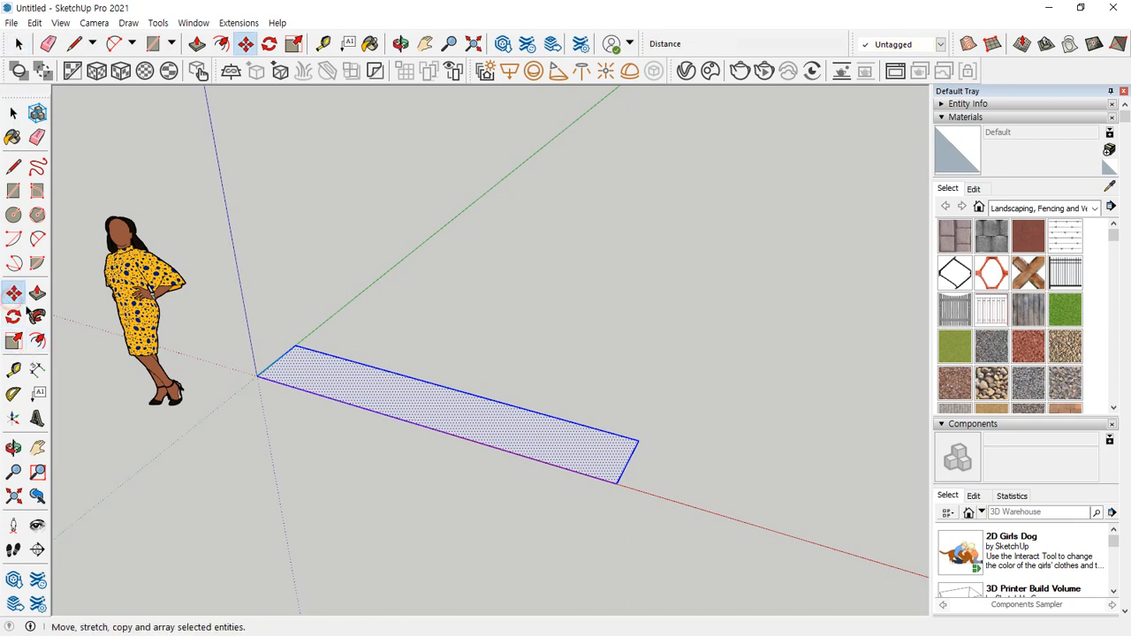
left_click(256, 377)
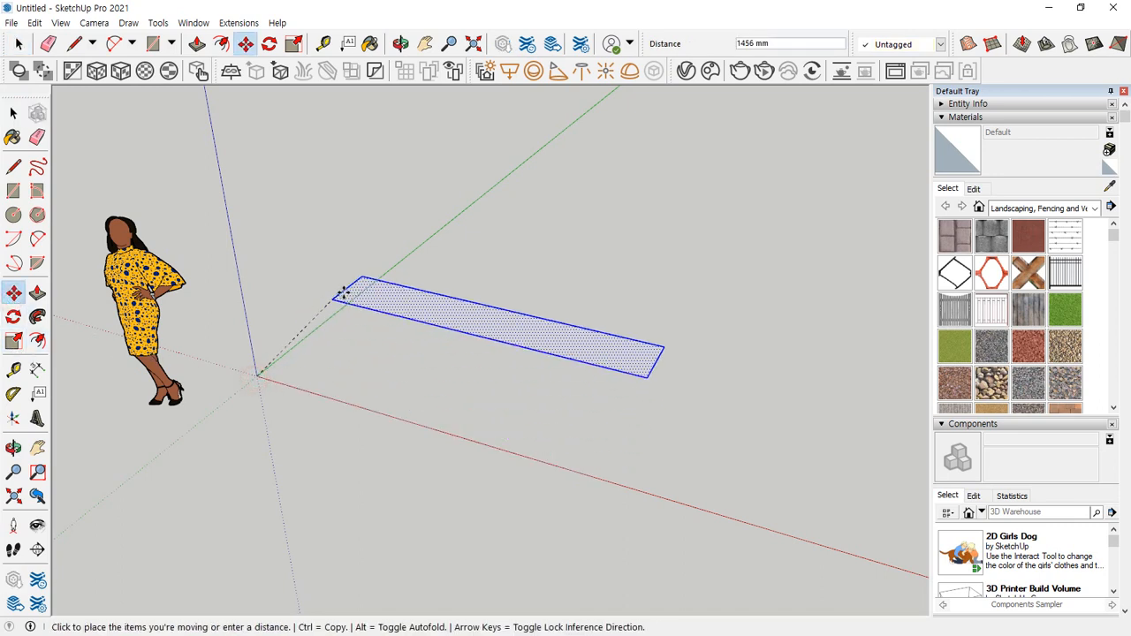
left_click(376, 276)
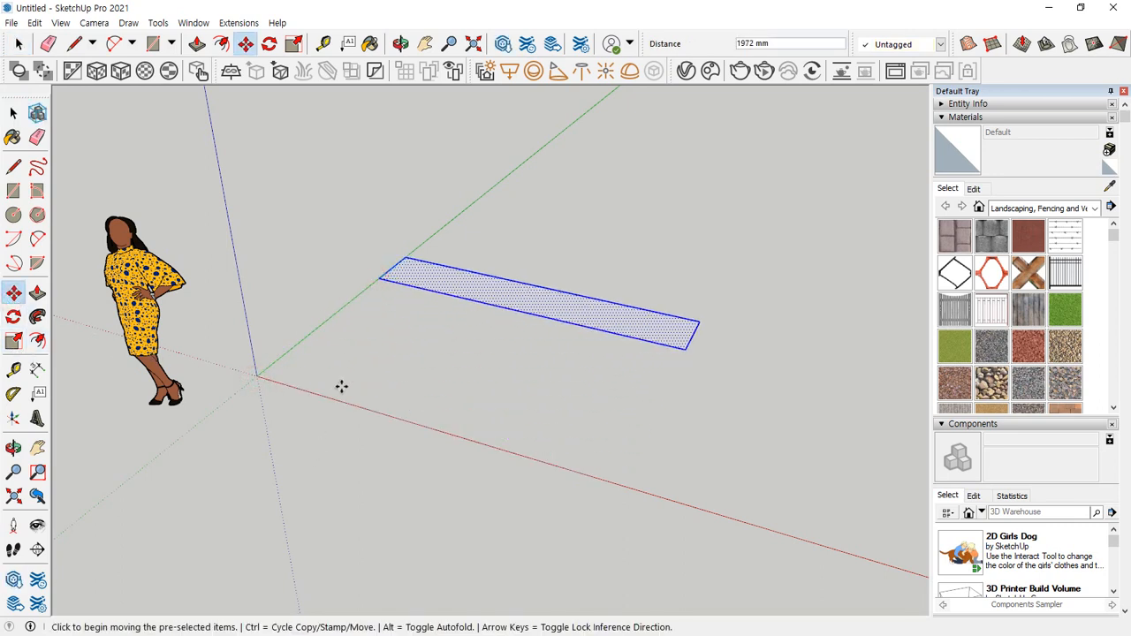
left_click(379, 280)
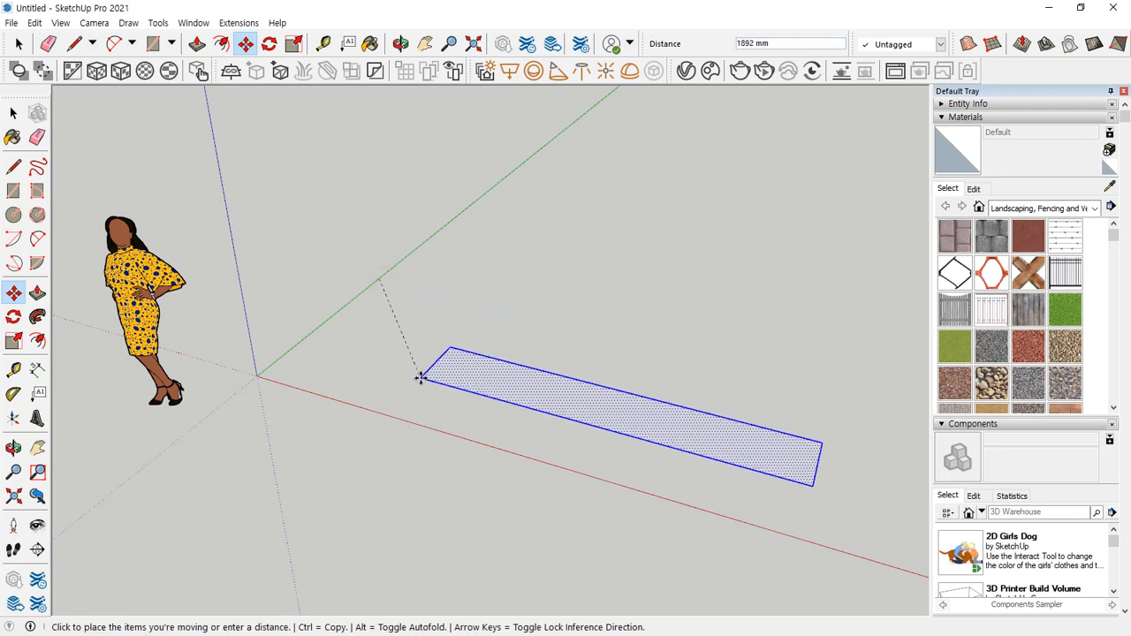
left_click(422, 373)
Move the rectangle 500 mm forward along the green axis and 500 mm back along the red axis
left_click(424, 375)
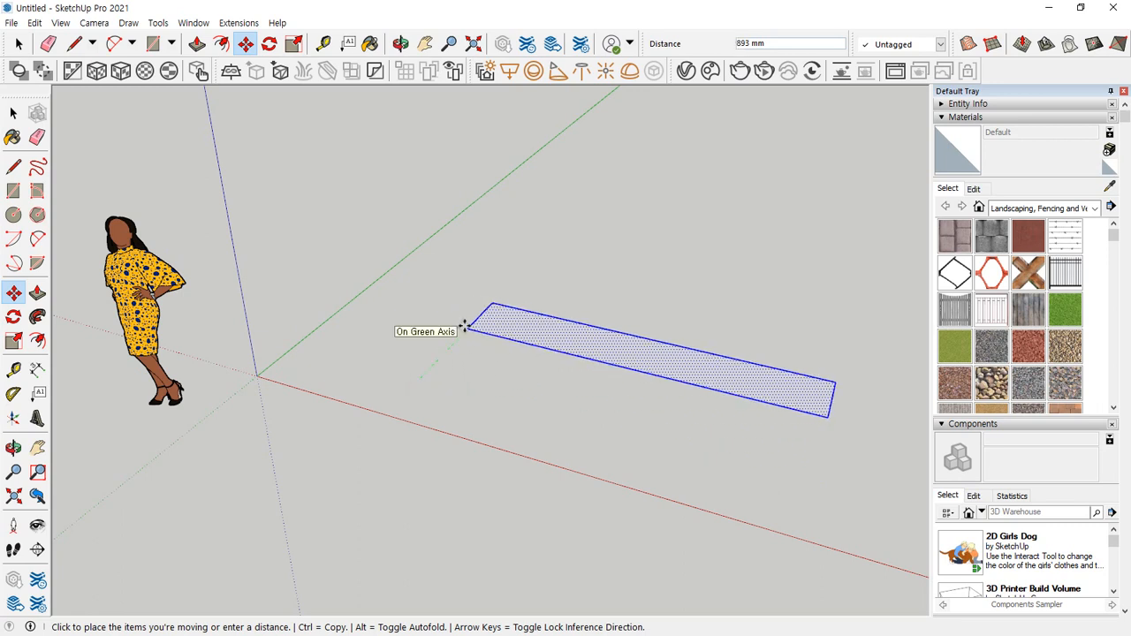
type("500")
key("Return")
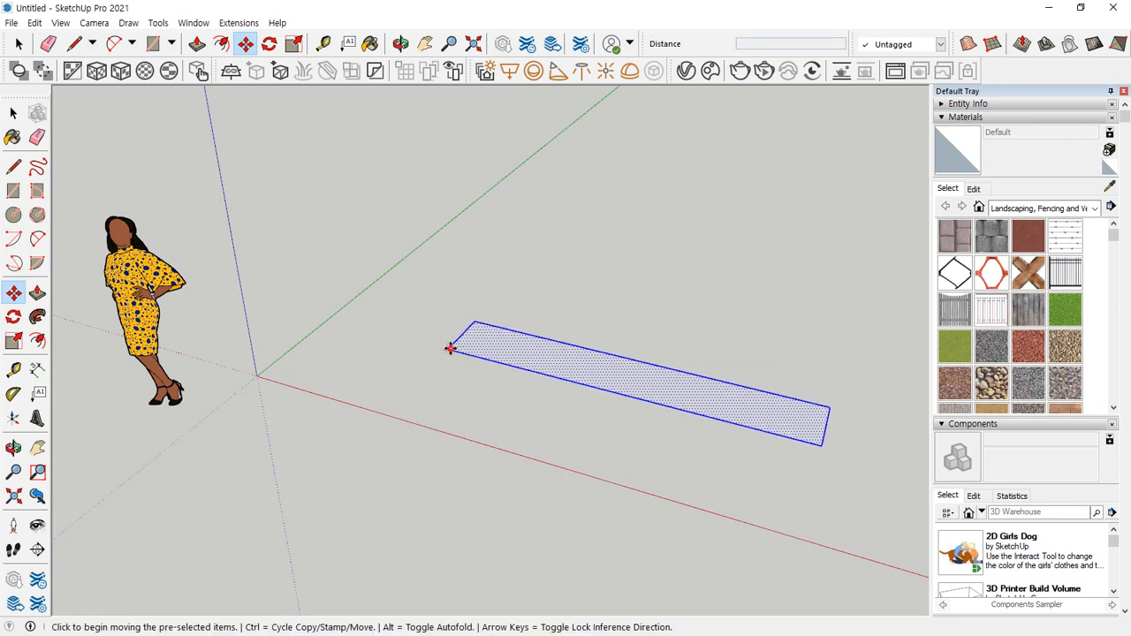
left_click(449, 349)
type("500")
key("Return")
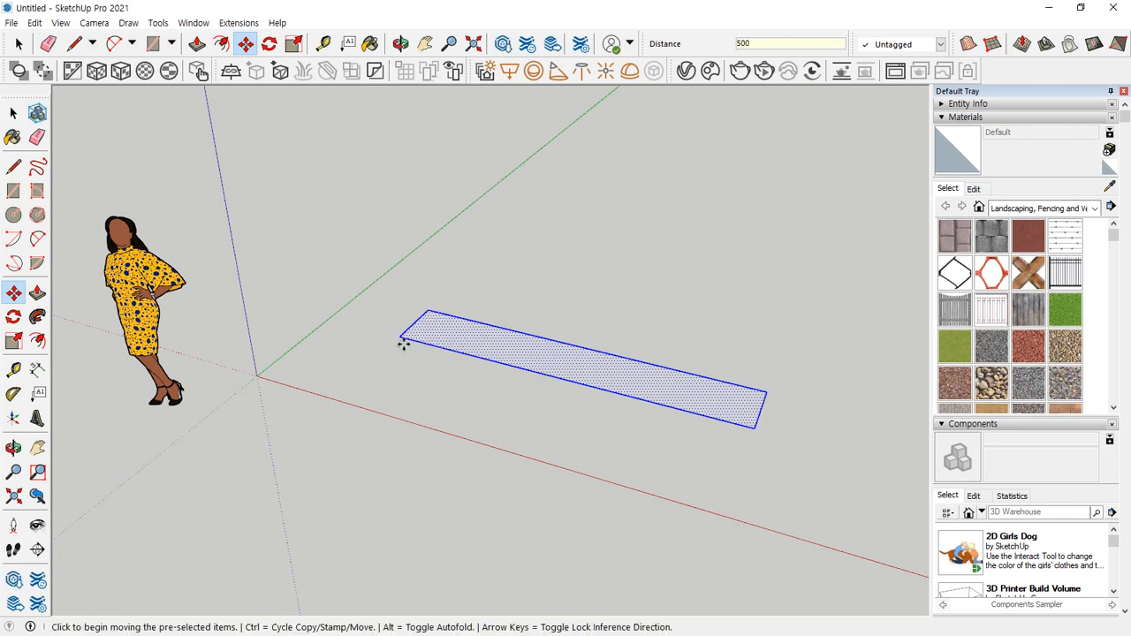
Move the rectangle from its near corner by the relative offset <500,500,> and clear the selection
left_click(399, 337)
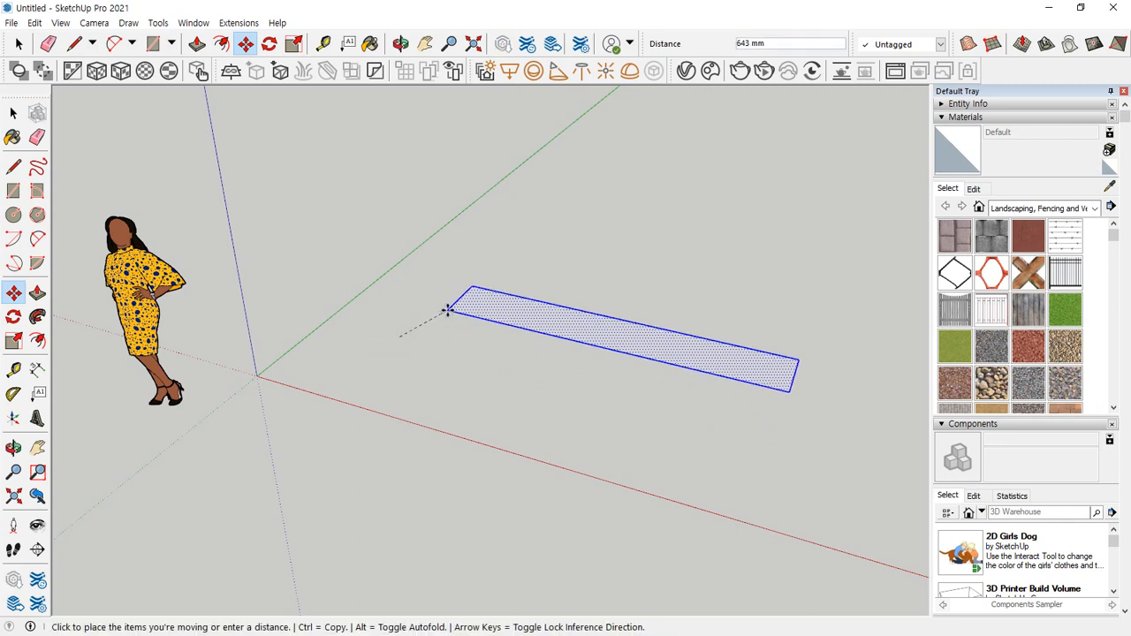
type("<>")
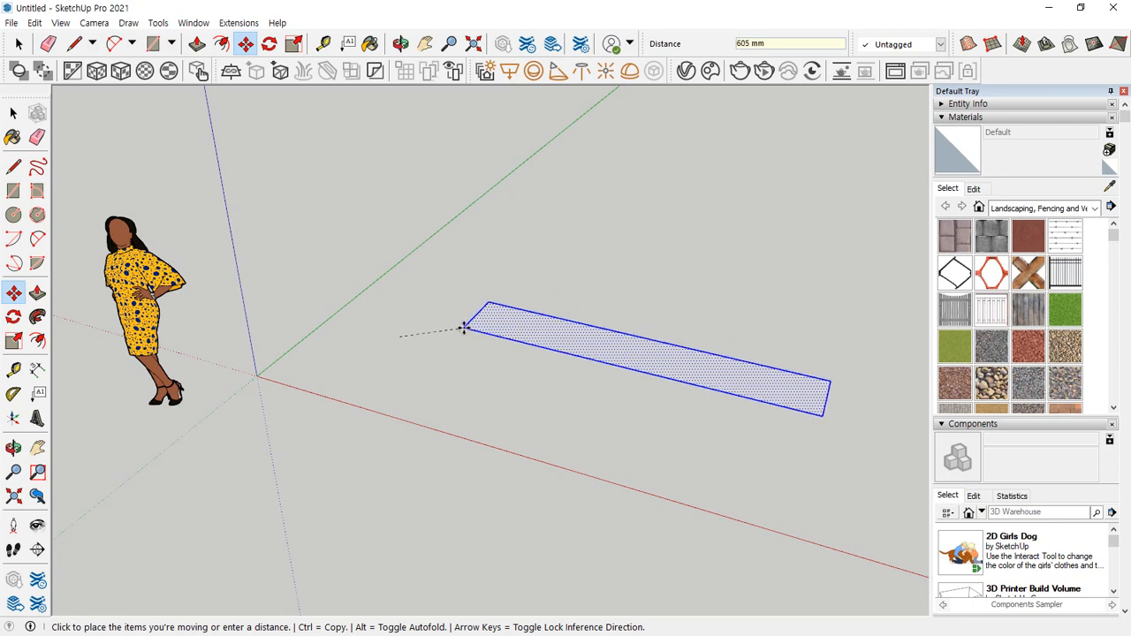
type("500,500,>")
key("Return")
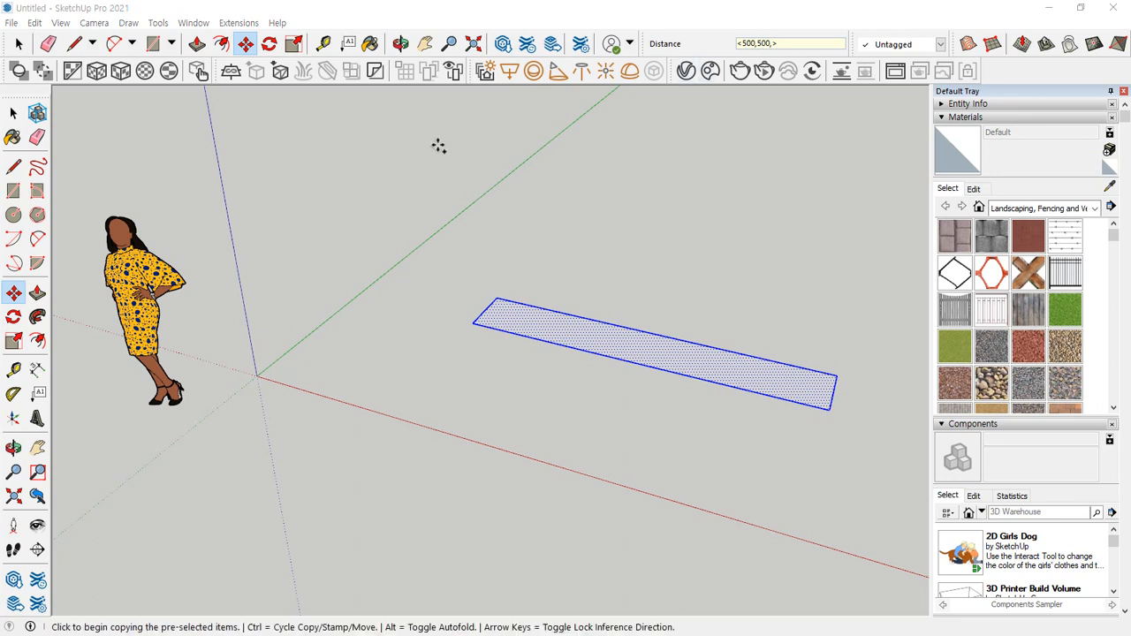
left_click(18, 115)
left_click(358, 238)
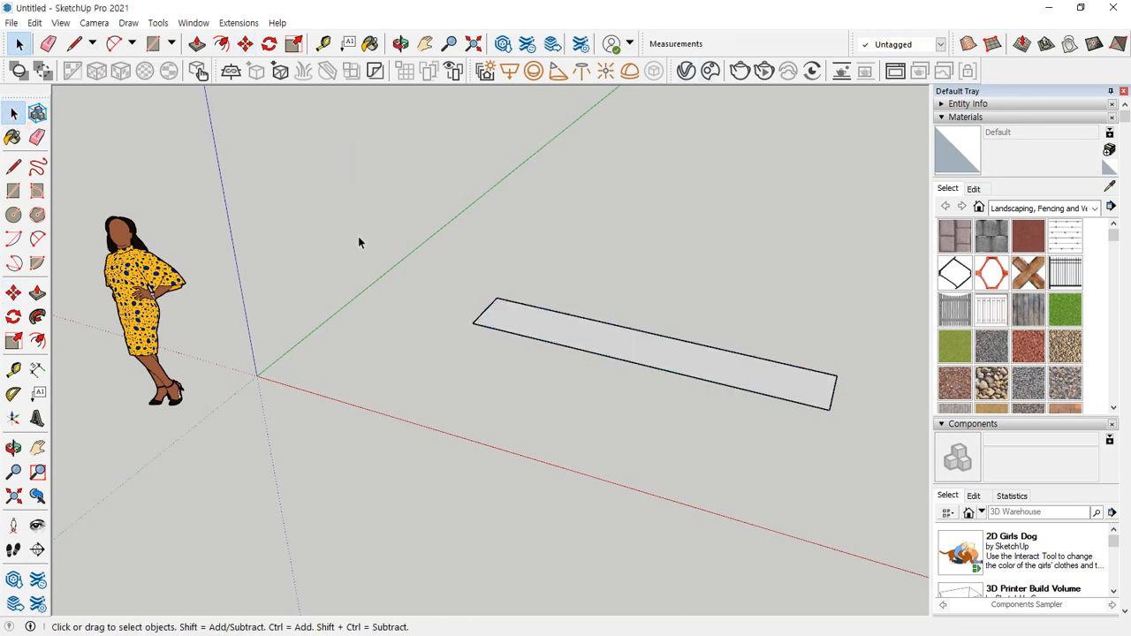
Shorten the rectangle by moving its far short edge about 2680 mm toward the opposite short edge
left_click_drag(871, 471, 742, 382)
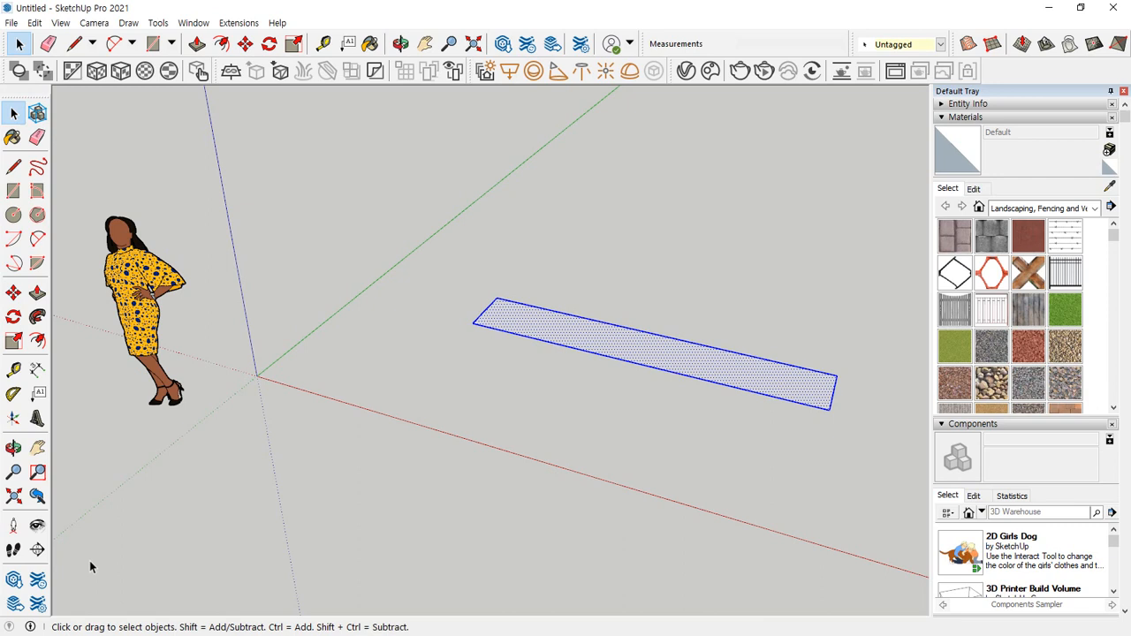
left_click(608, 449)
scroll(836, 397, "up", 4)
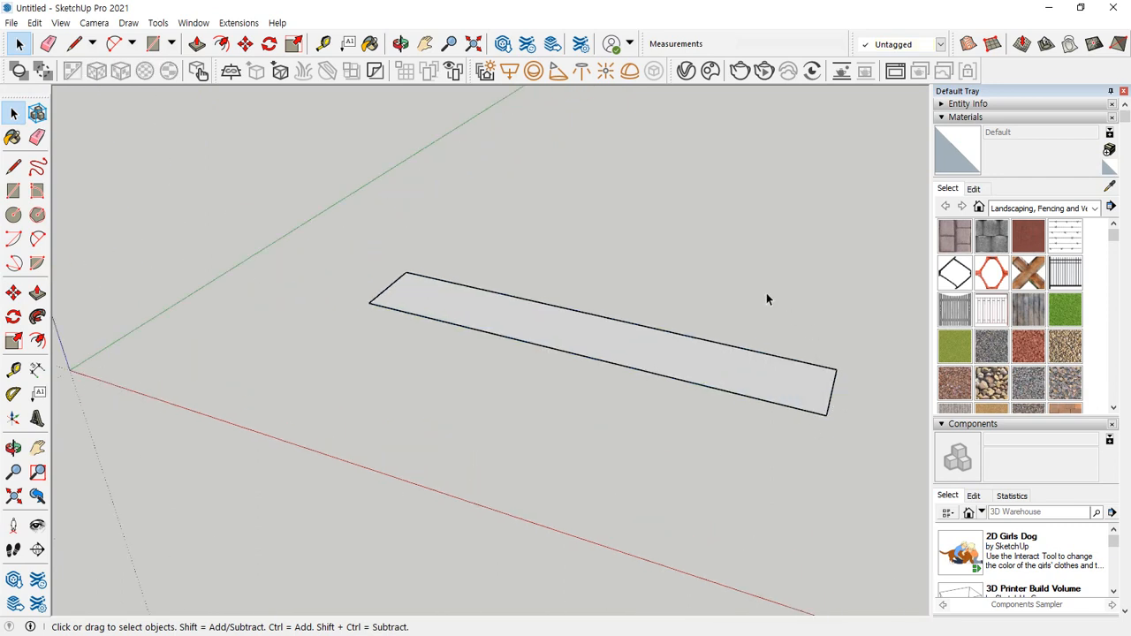
scroll(845, 411, "up", 3)
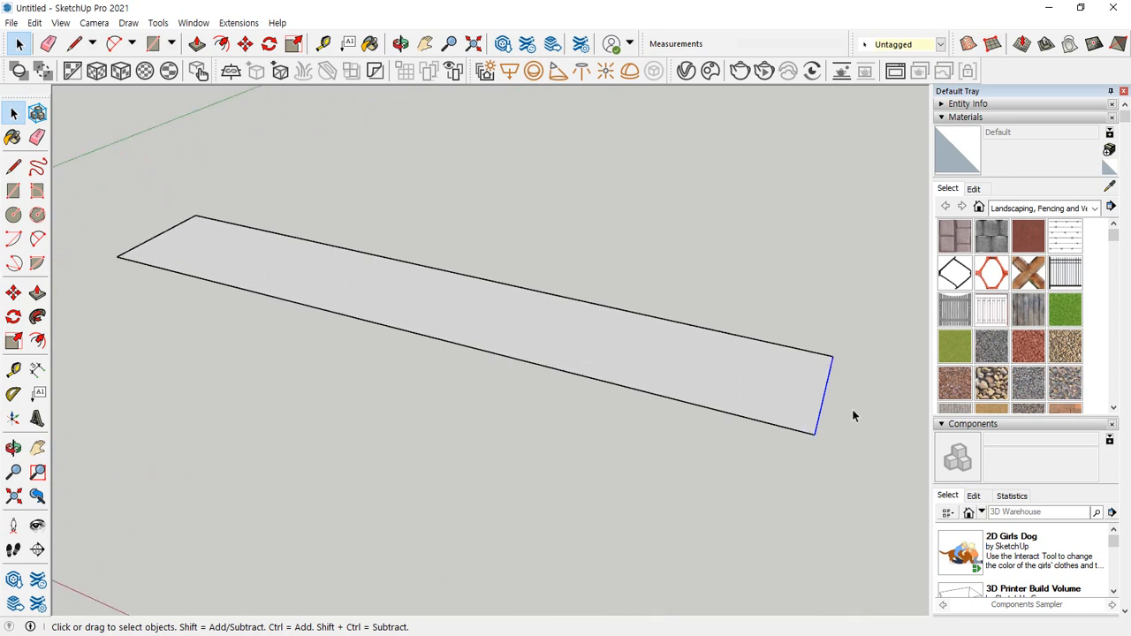
key("m")
left_click(815, 433)
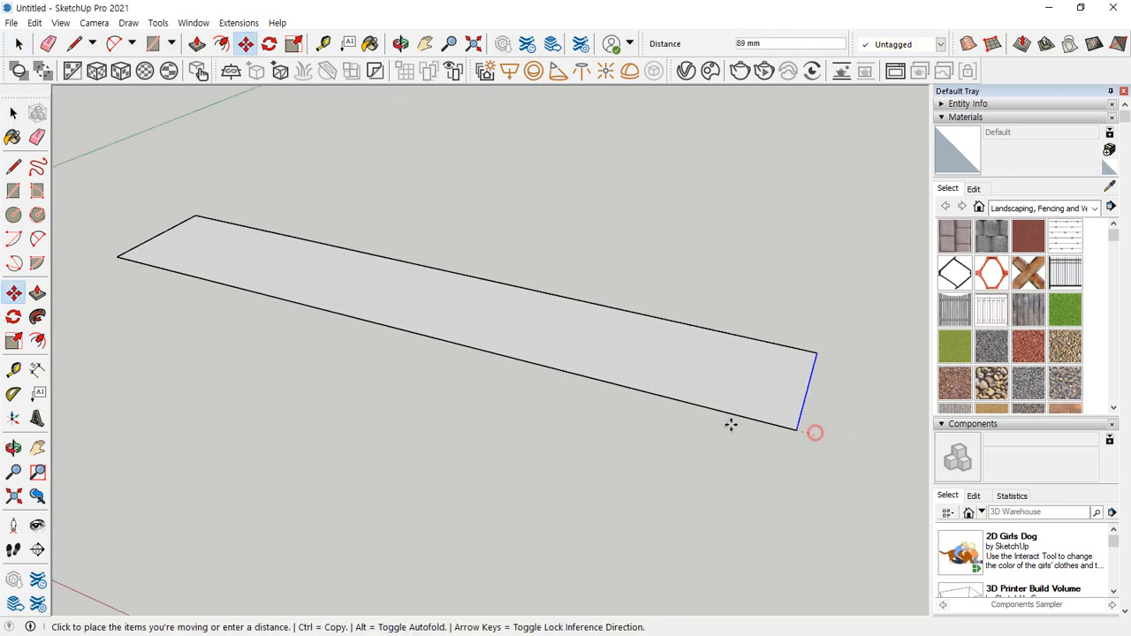
left_click(203, 271)
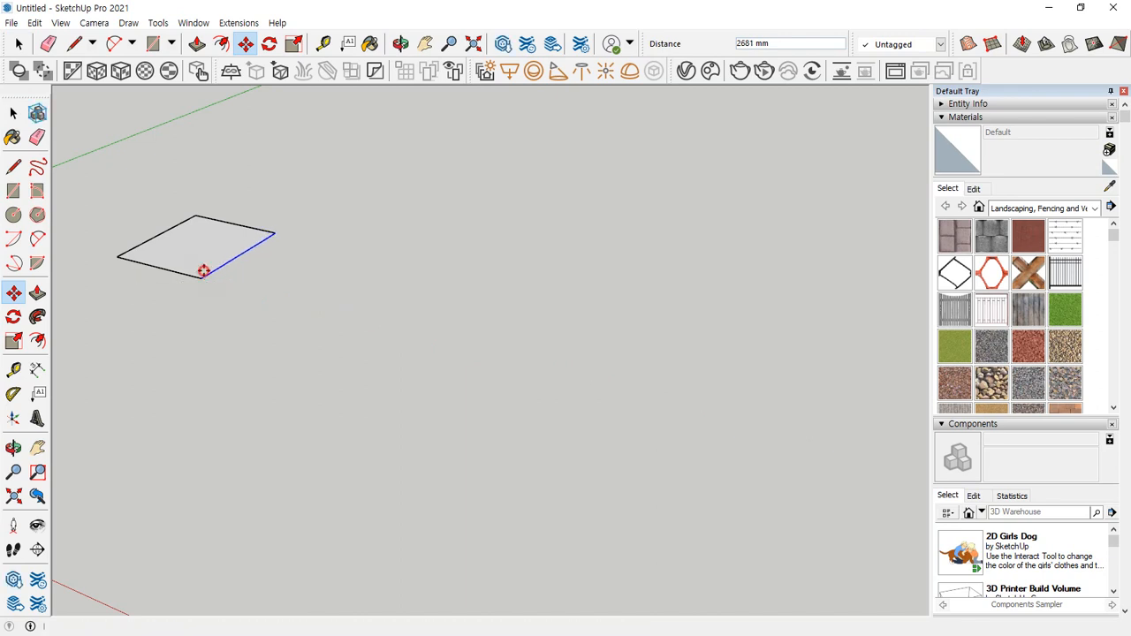
middle_click_drag(204, 270, 610, 371)
key("space")
left_click(629, 413)
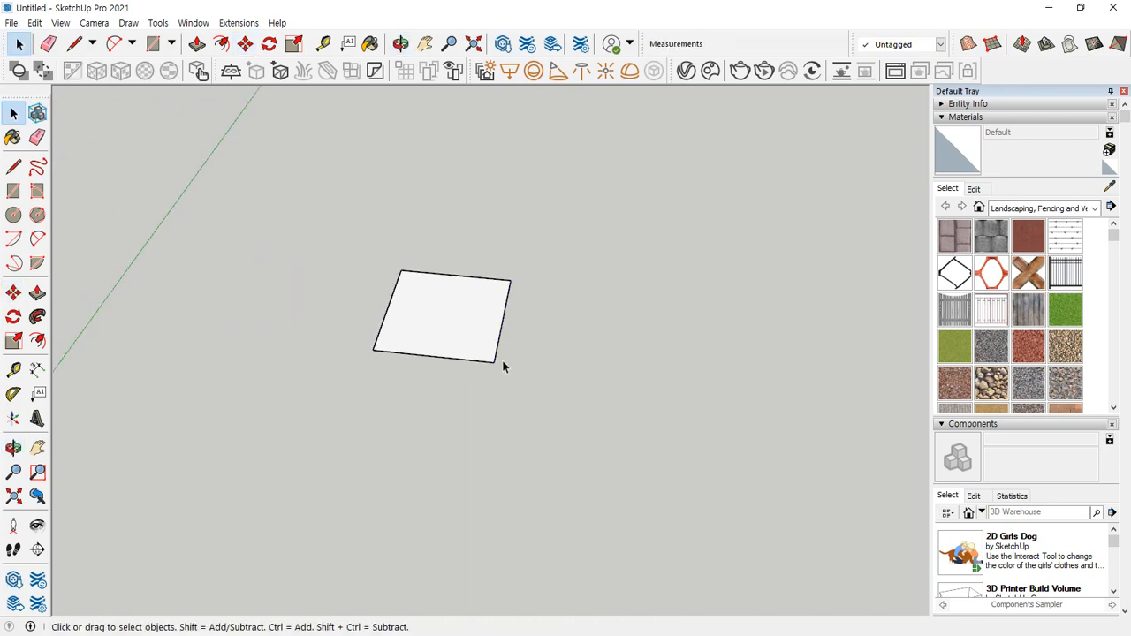
Move the shortened face's front corner inward about 300 mm, and outward about 760 mm
key("m")
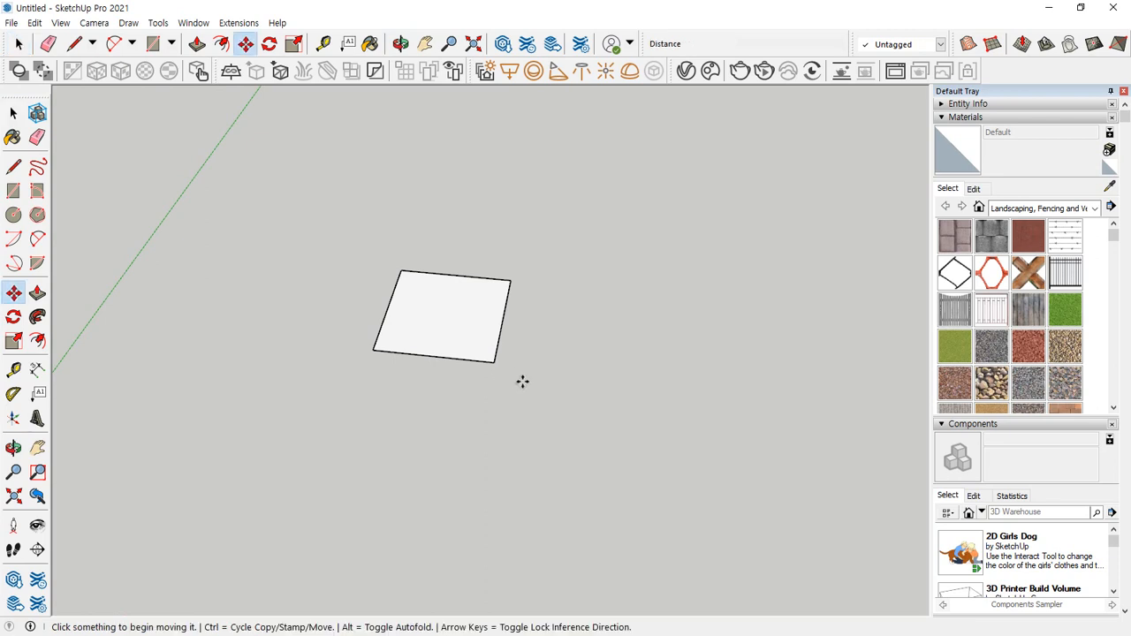
left_click(495, 362)
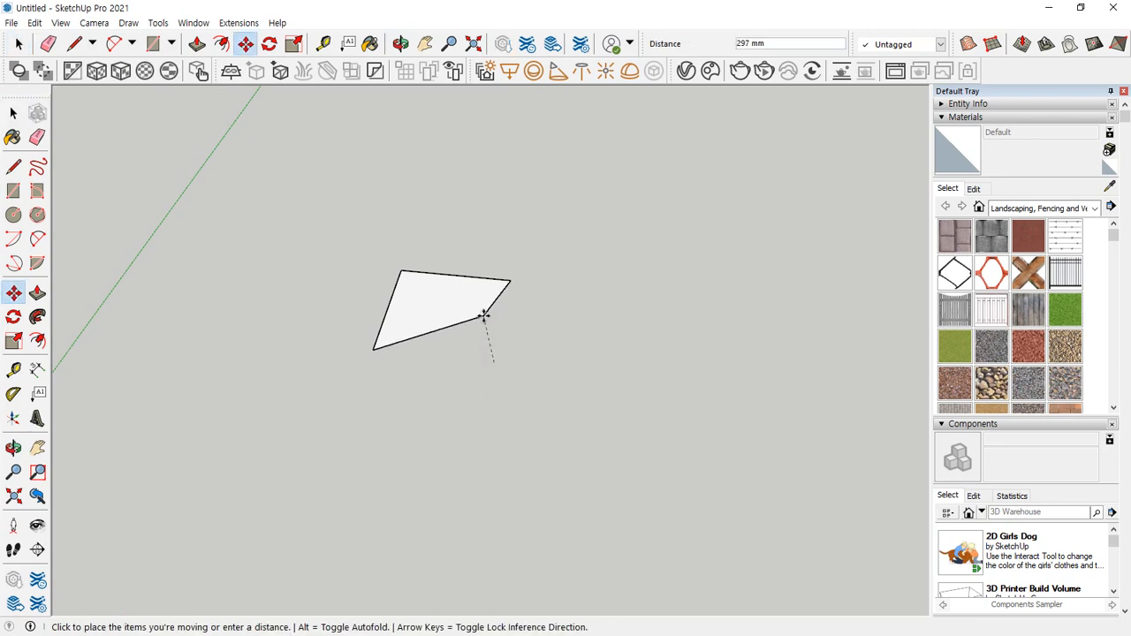
left_click(484, 315)
middle_click_drag(484, 315, 534, 348)
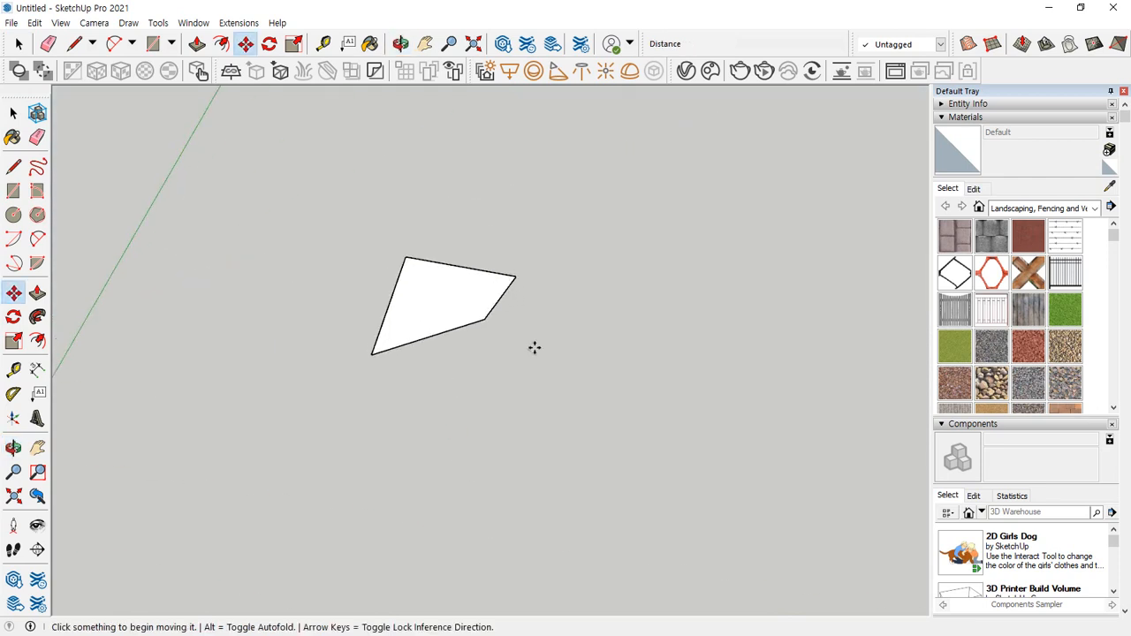
left_click(484, 320)
left_click(555, 468)
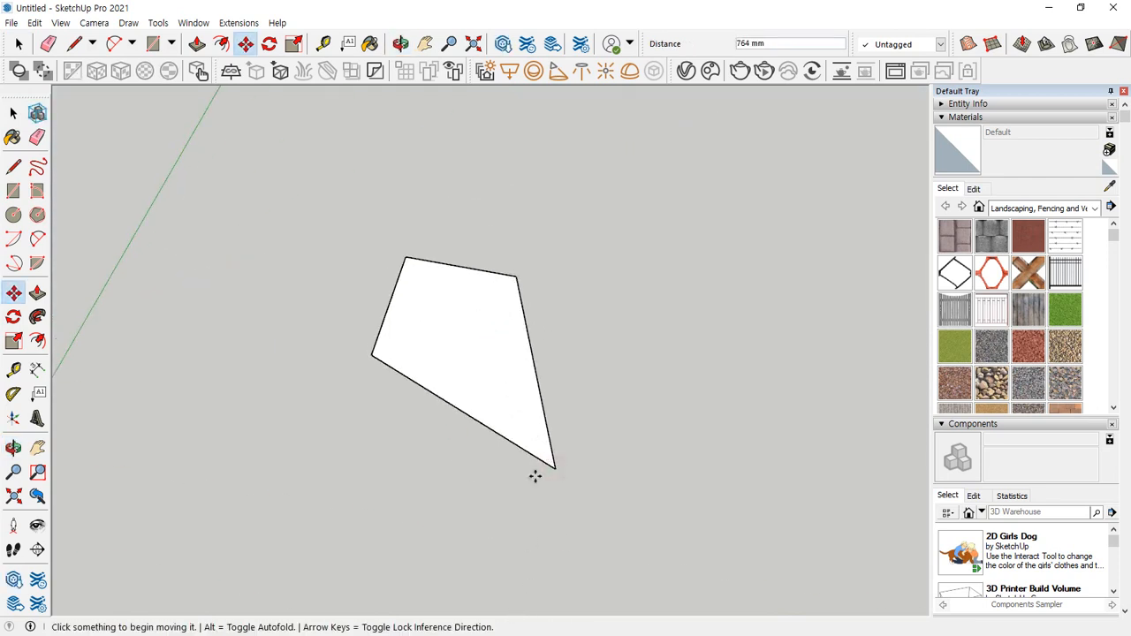
Pull the face's other three corners outward by about 500 mm, 290 mm and 310 mm
left_click(522, 276)
left_click(625, 280)
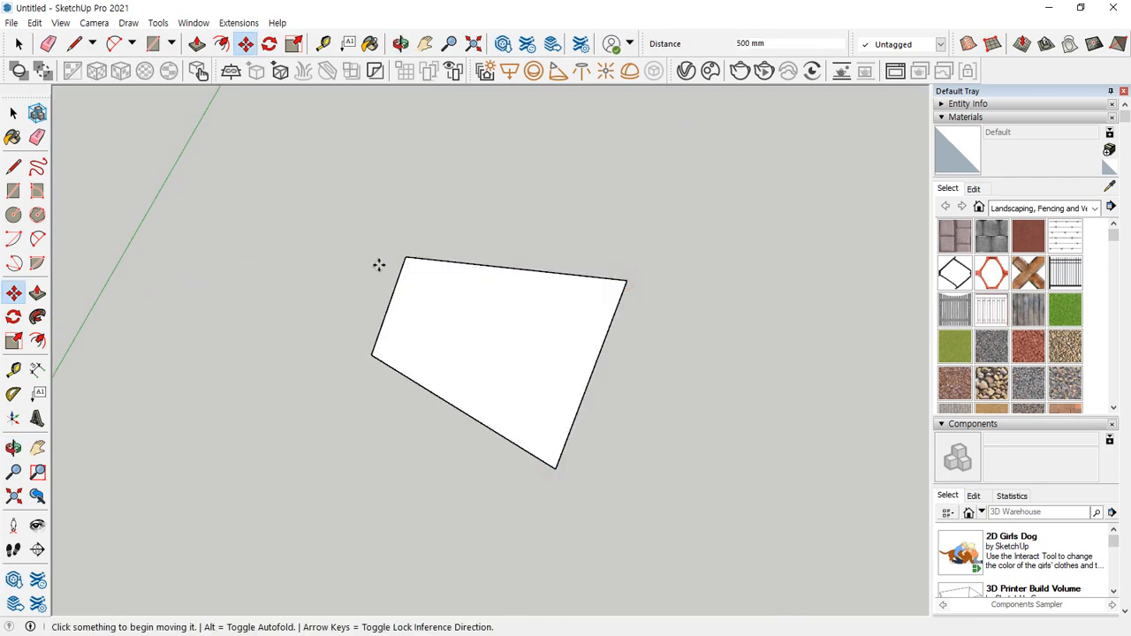
left_click(405, 256)
left_click(423, 210)
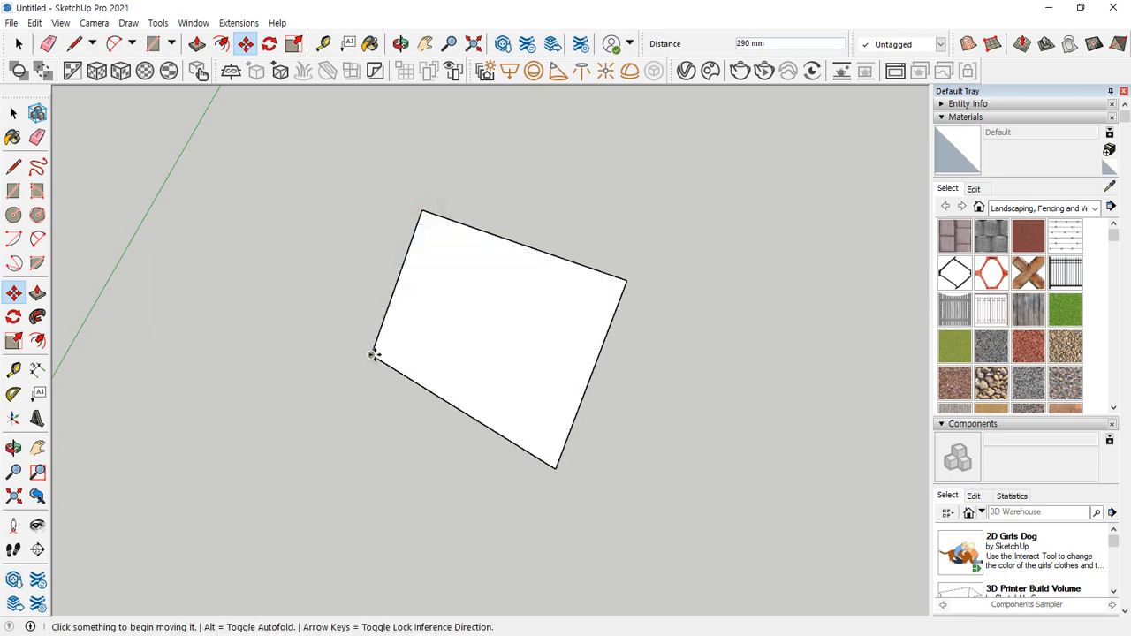
left_click(371, 353)
left_click(313, 399)
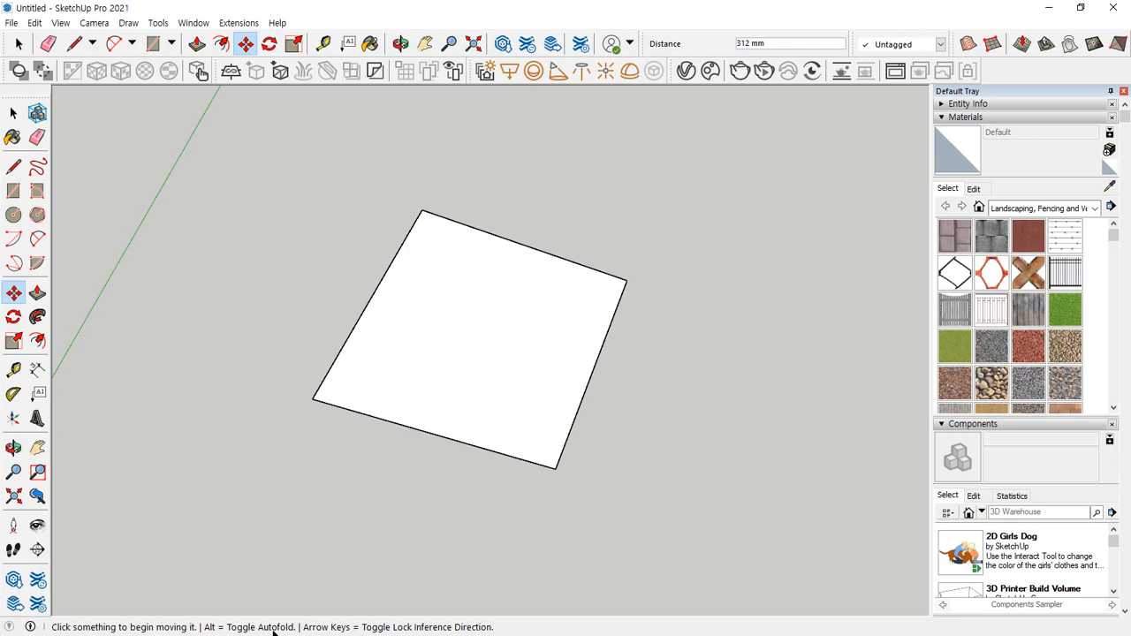
key("space")
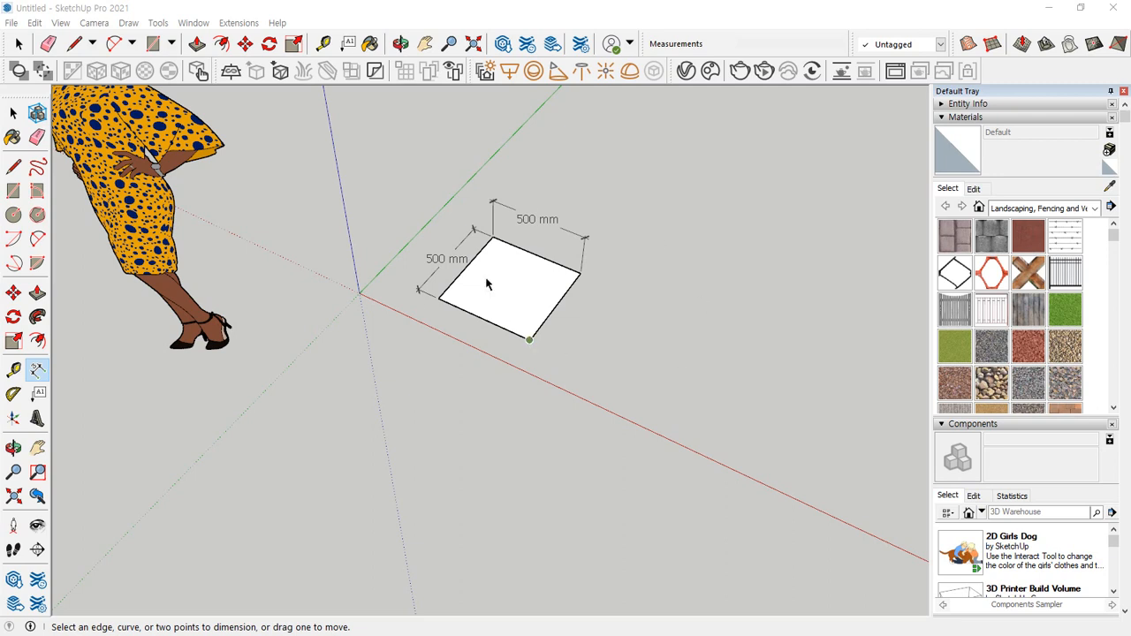
Select the square with its dimensions, pick each 500 mm dimension on its own, and clear the selection
left_click(692, 372)
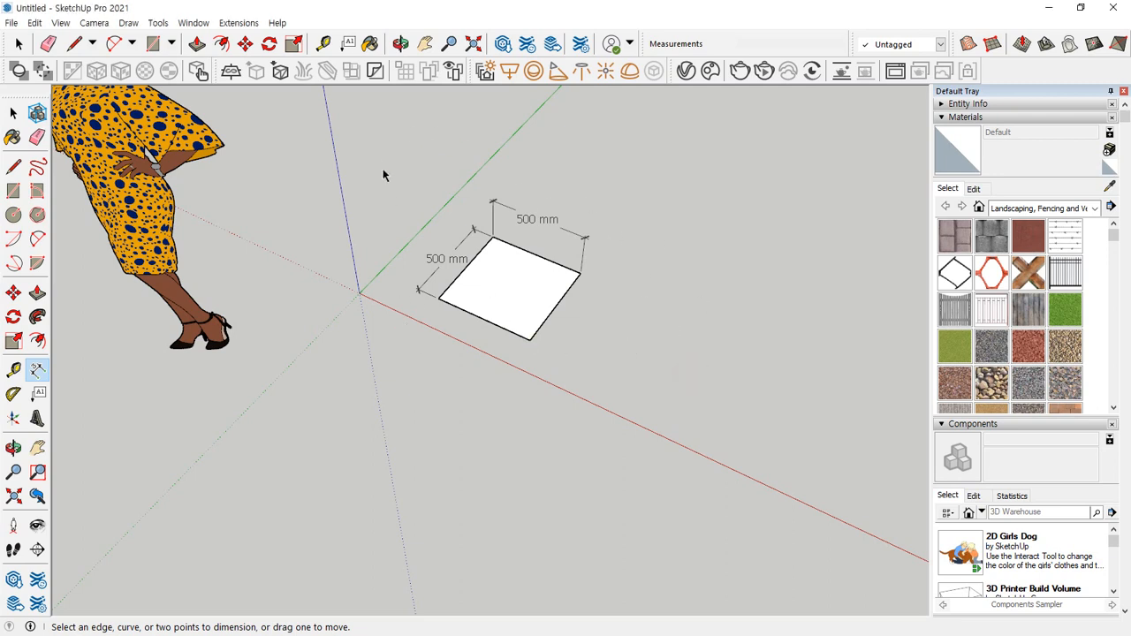
key("space")
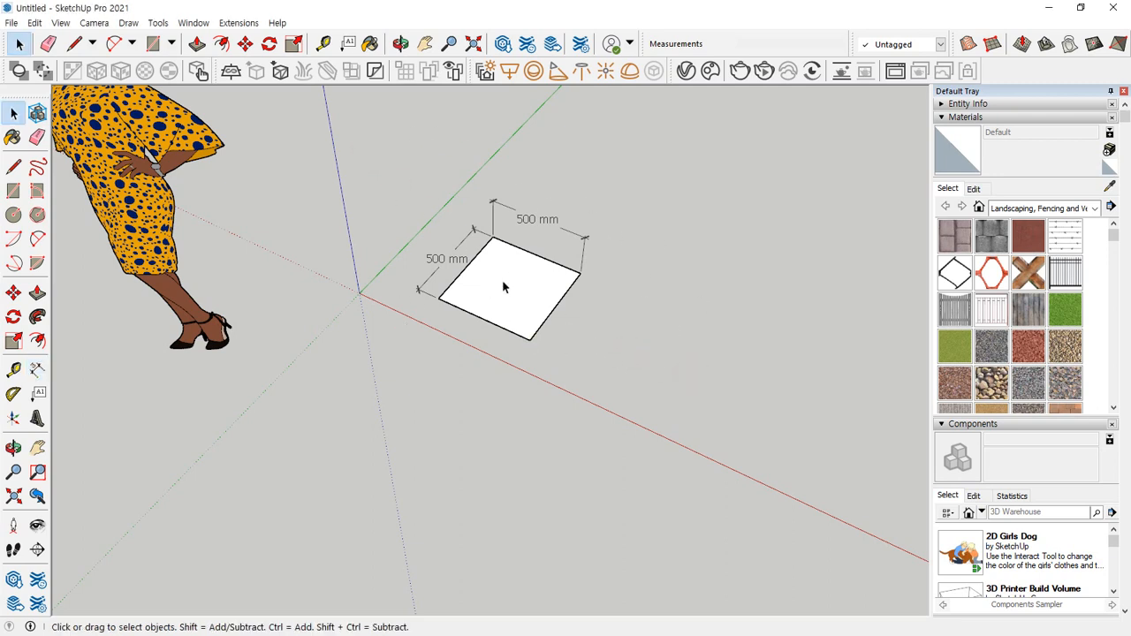
left_click_drag(413, 226, 649, 422)
middle_click_drag(649, 421, 622, 403)
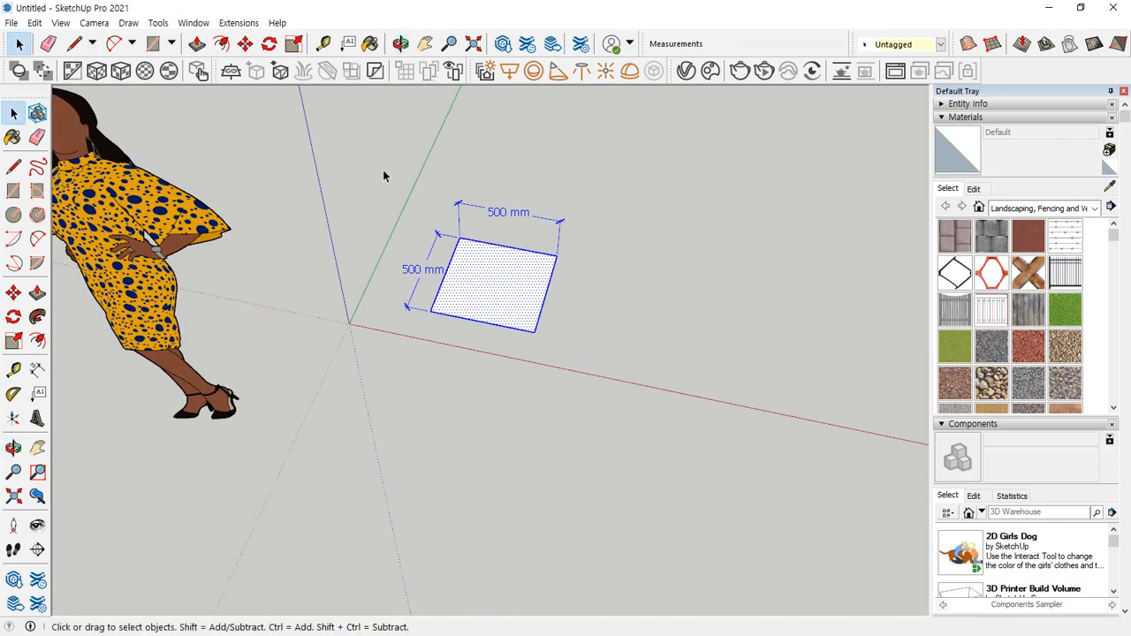
left_click(716, 317)
left_click(516, 225)
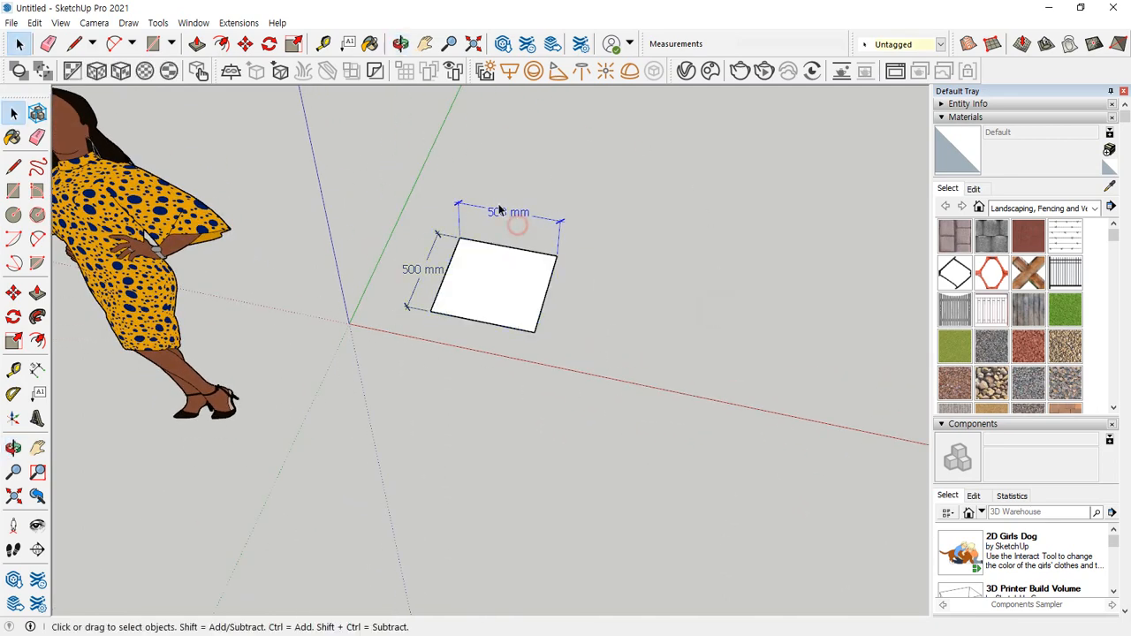
left_click(414, 287)
left_click(347, 351)
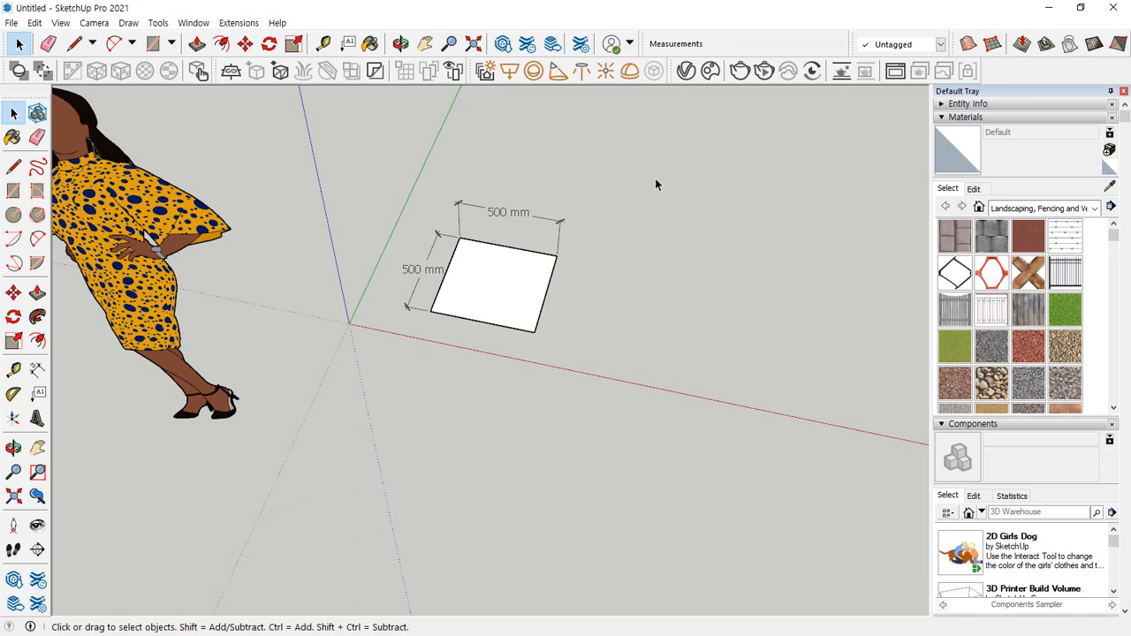
left_click(601, 318)
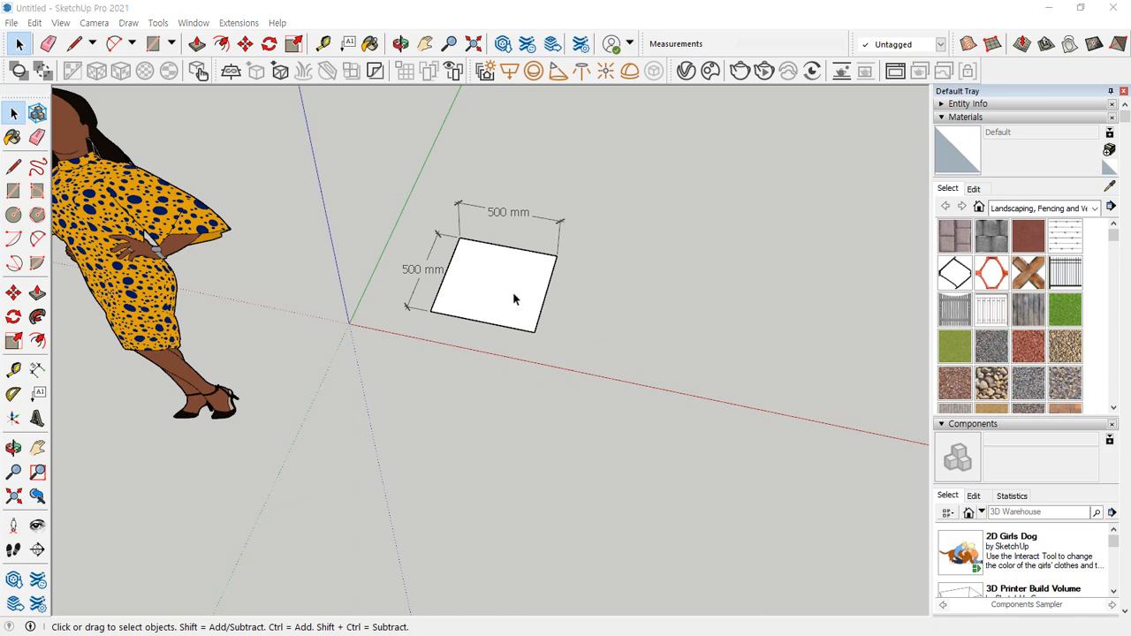
left_click_drag(351, 173, 687, 472)
key("m")
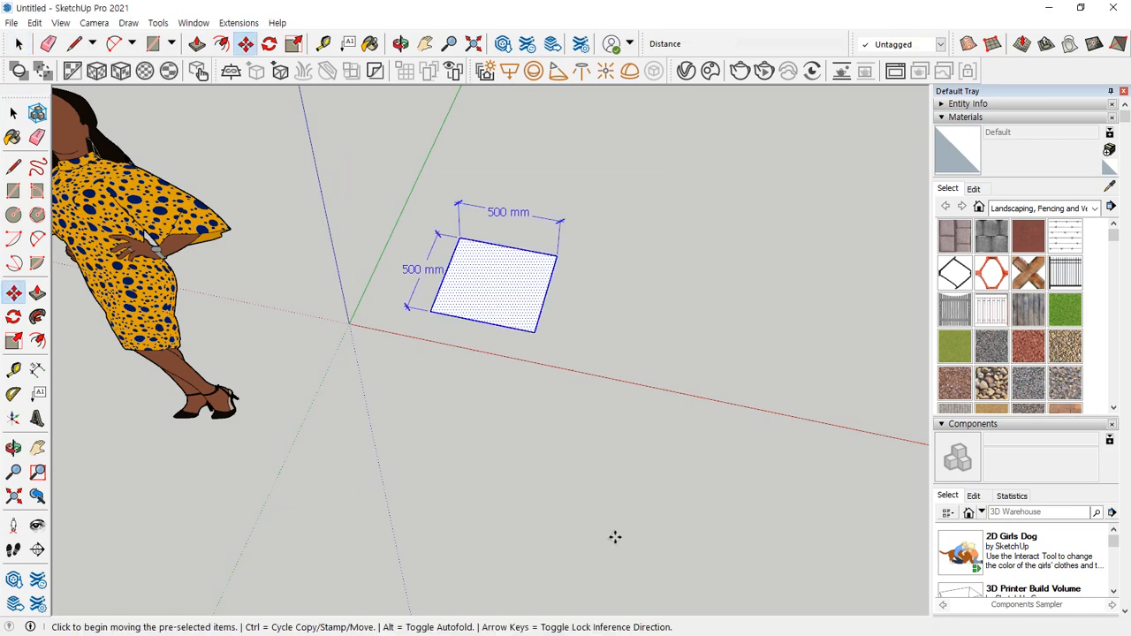
left_click(431, 311)
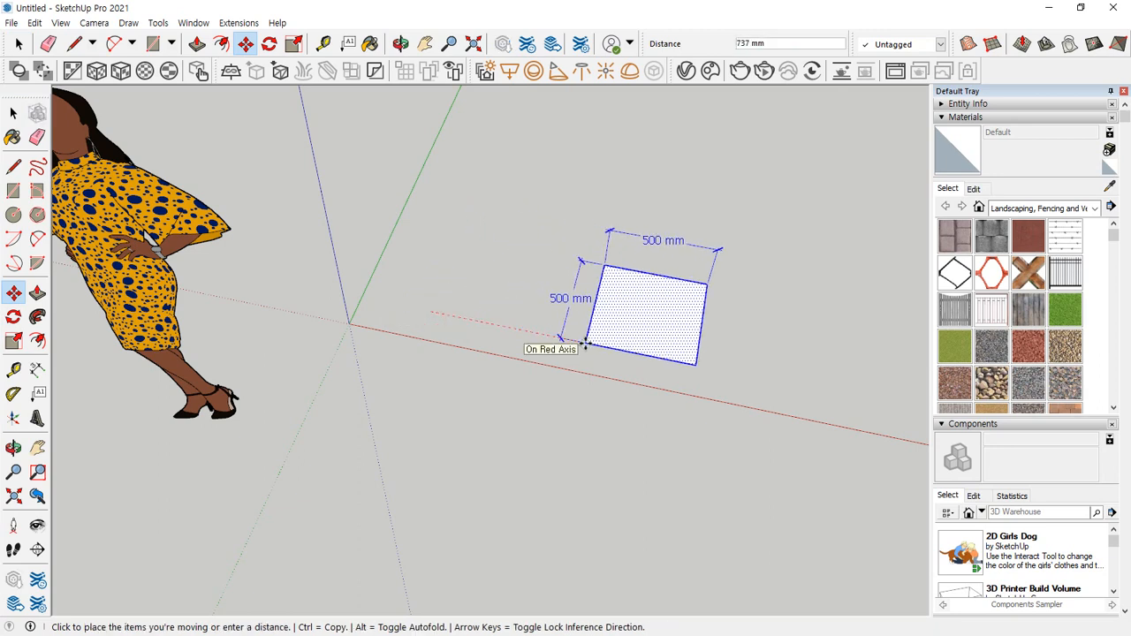
key("ctrl")
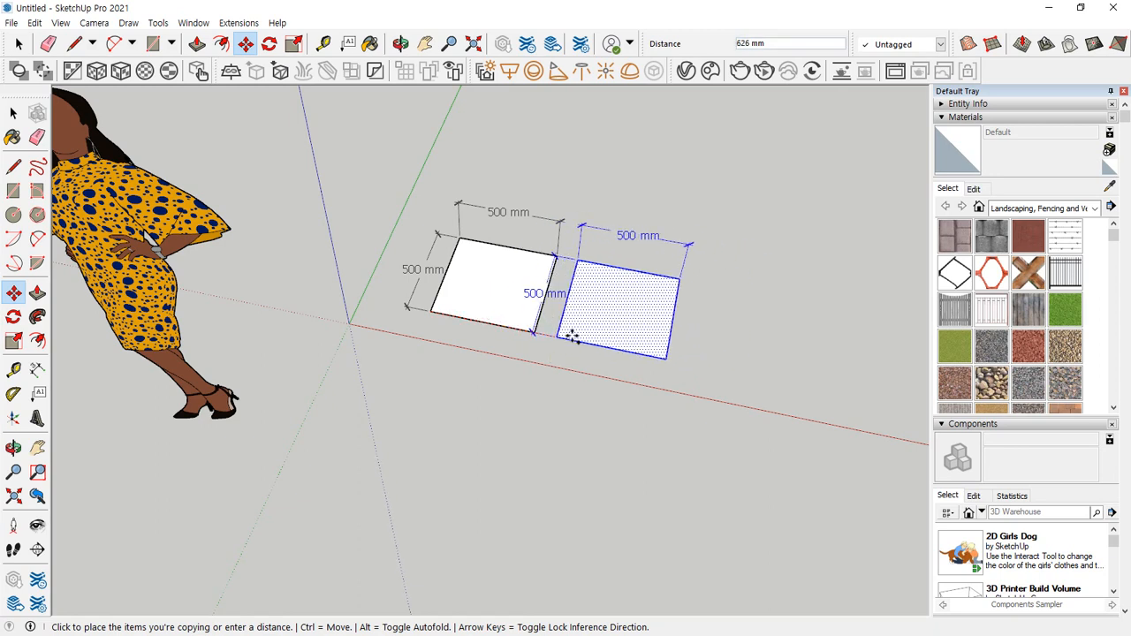
left_click(595, 482)
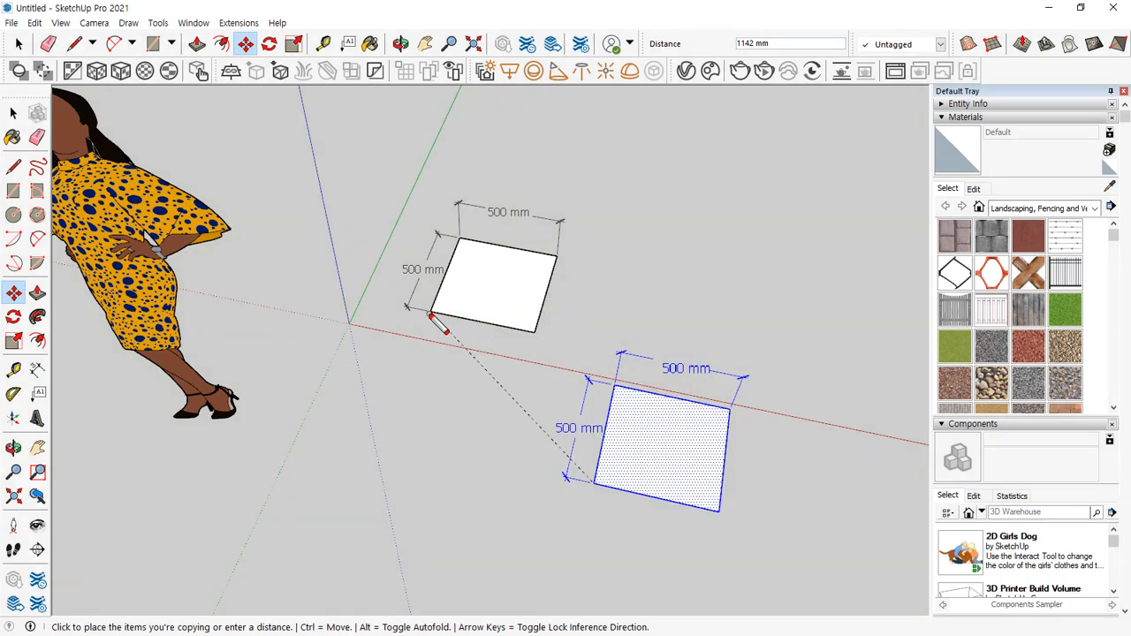
left_click_drag(433, 324, 433, 328)
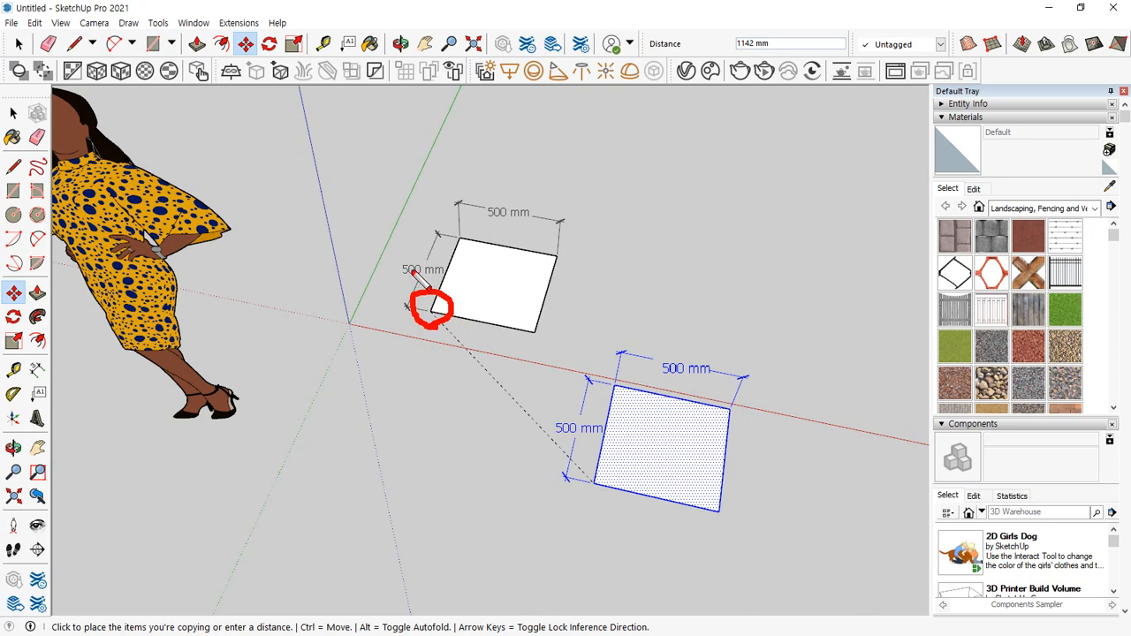
key("ctrl")
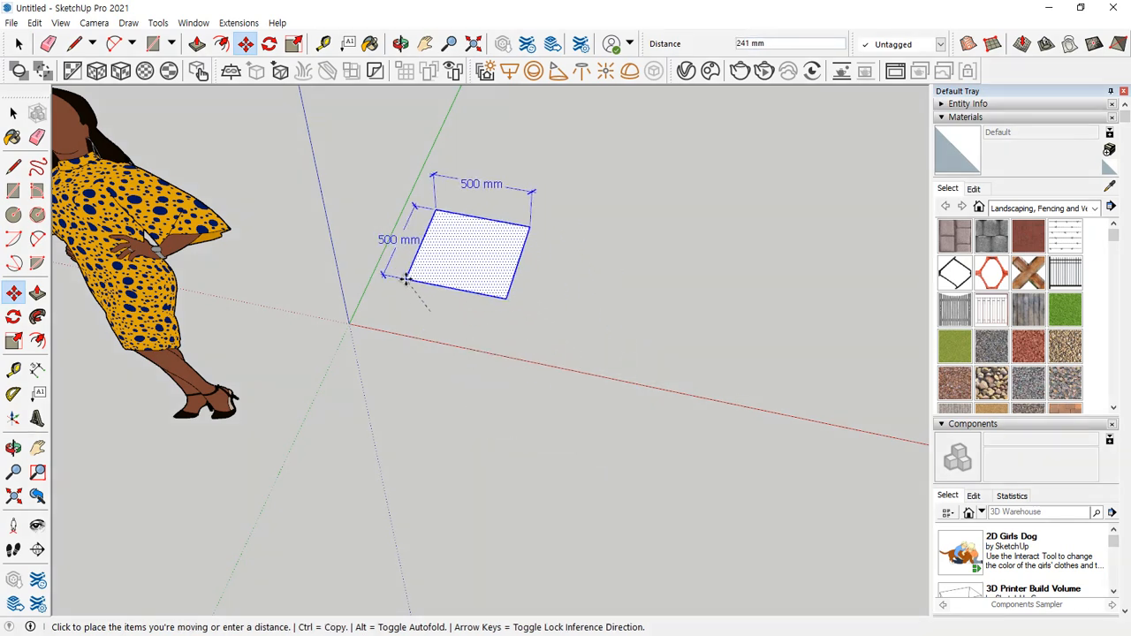
key("Escape")
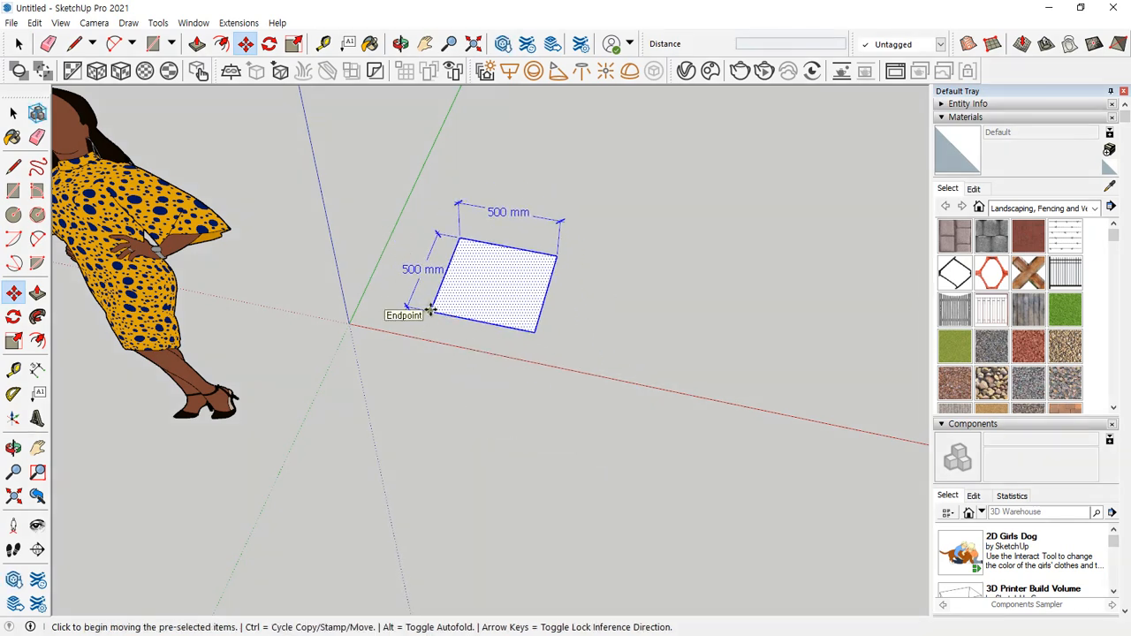
Begin a copy of the dimensioned square from its front corner and try locking its direction to the red, green and blue axes
left_click(432, 313)
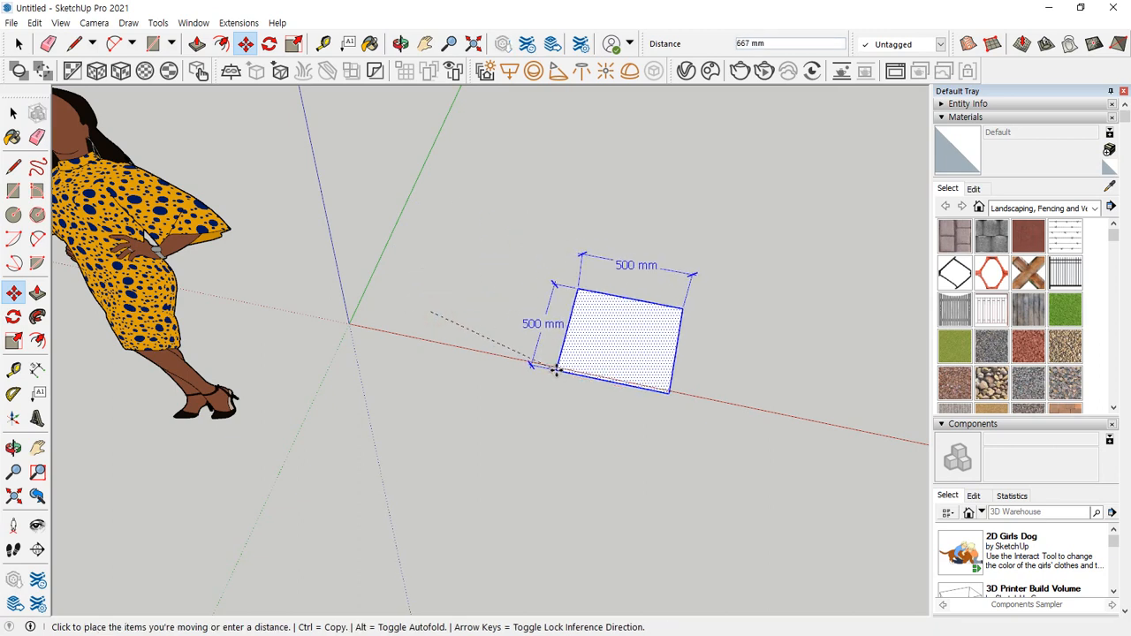
key("ctrl")
left_click_drag(440, 320, 439, 323)
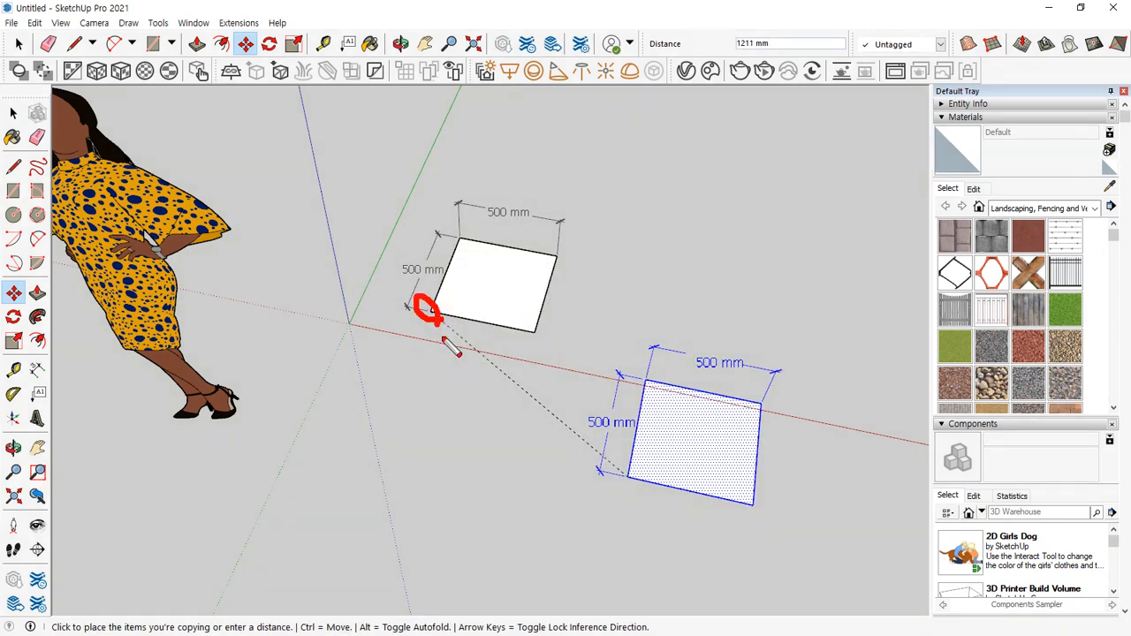
left_click_drag(650, 483, 653, 493)
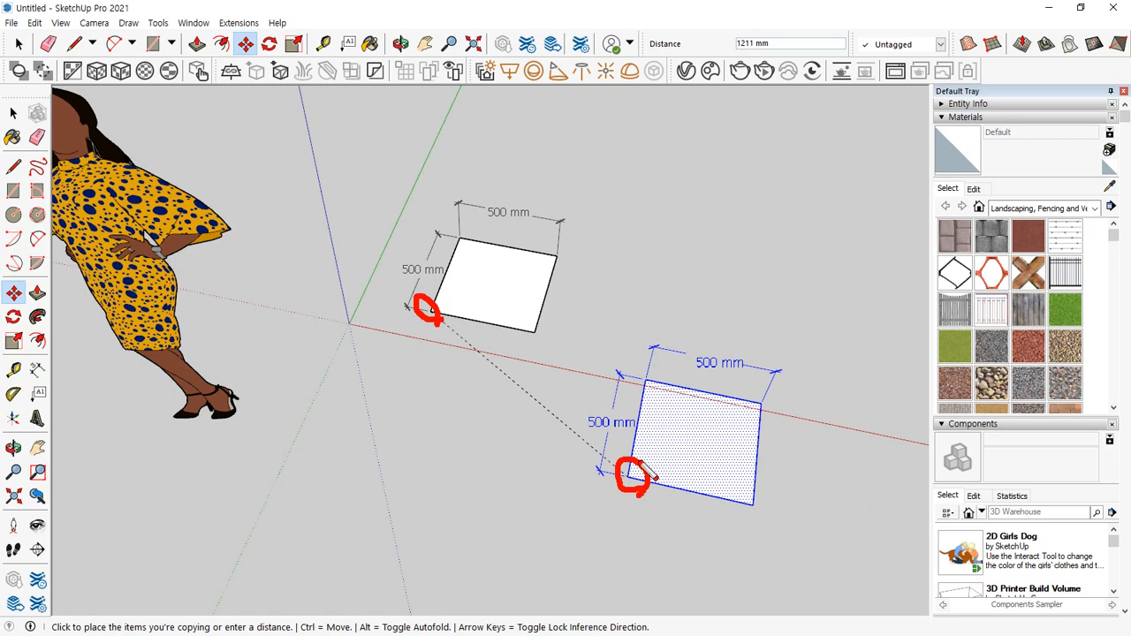
key("Escape")
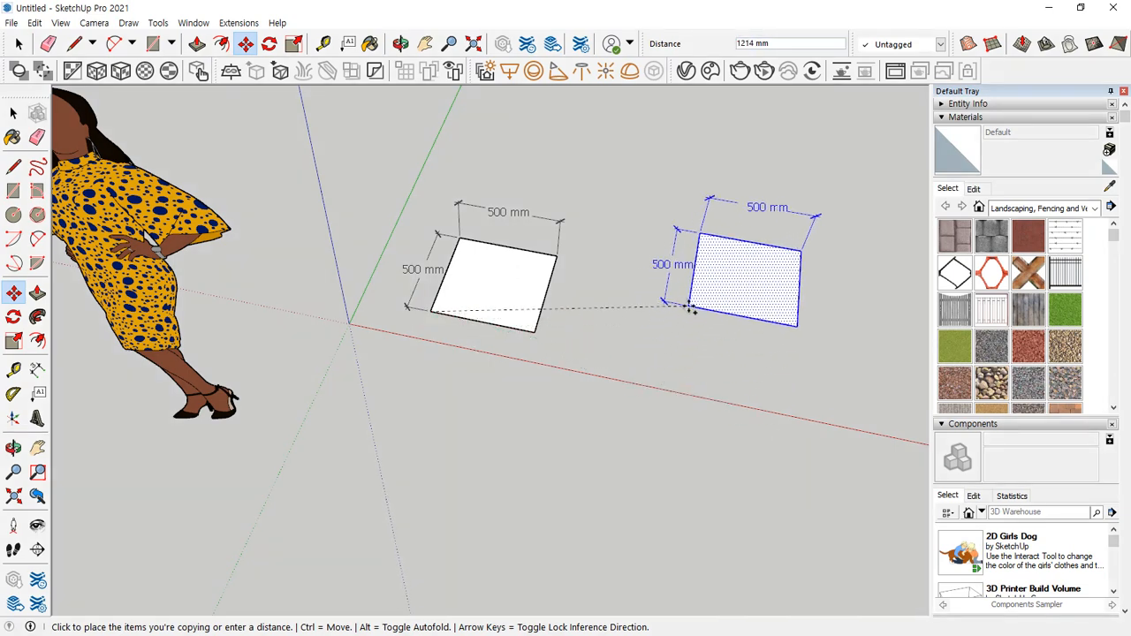
key("Right")
key("Up")
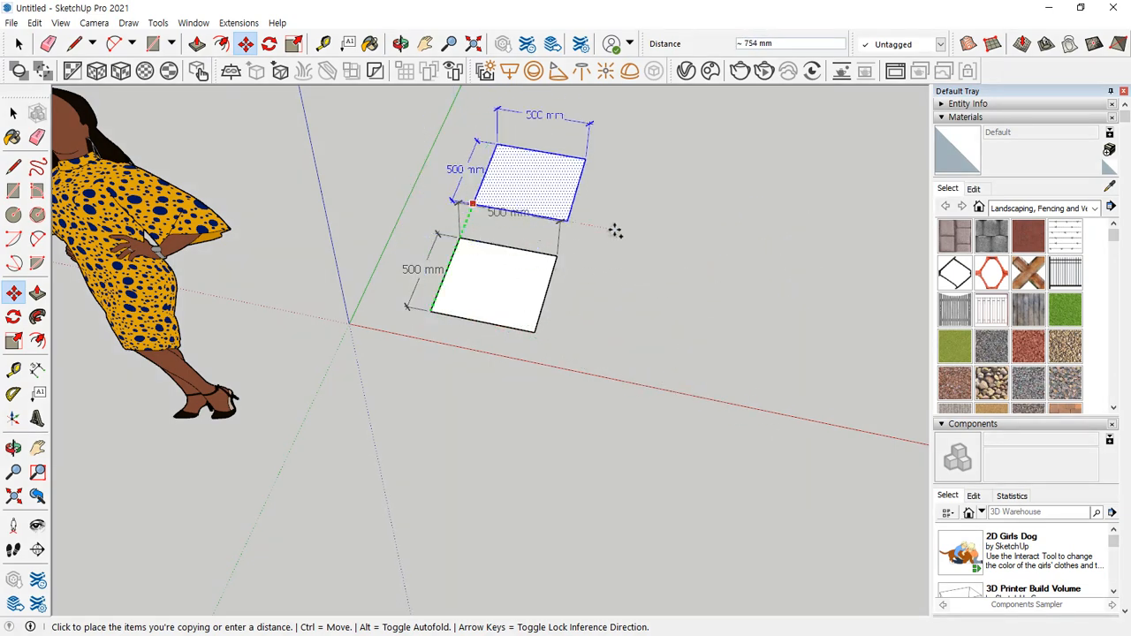
key("Right")
key("Up")
key("Left")
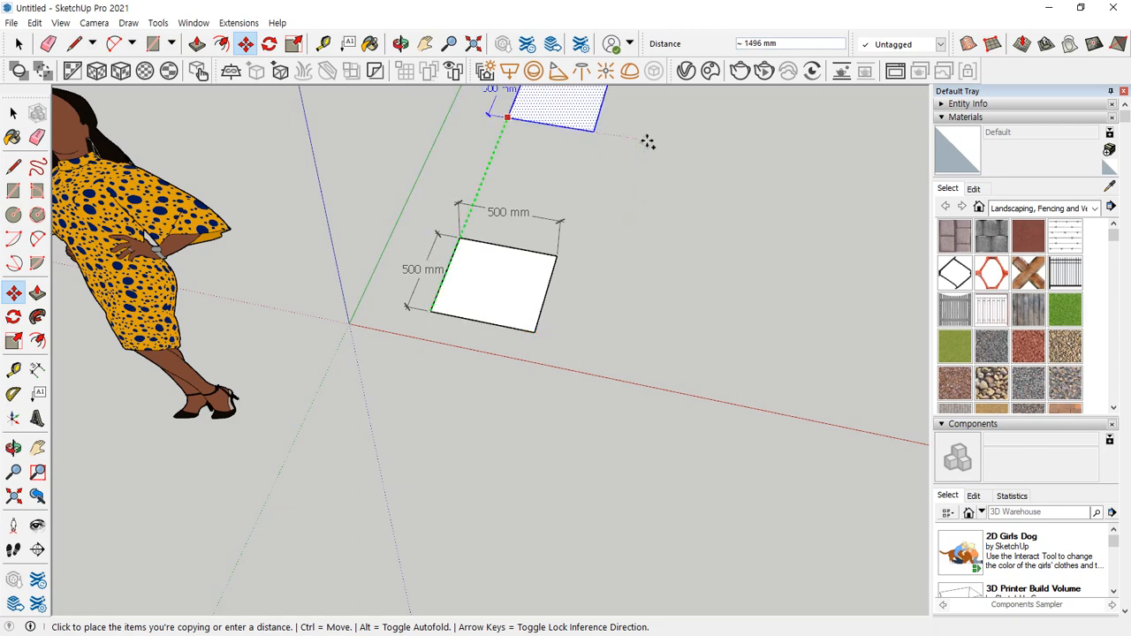
key("Right")
key("Up")
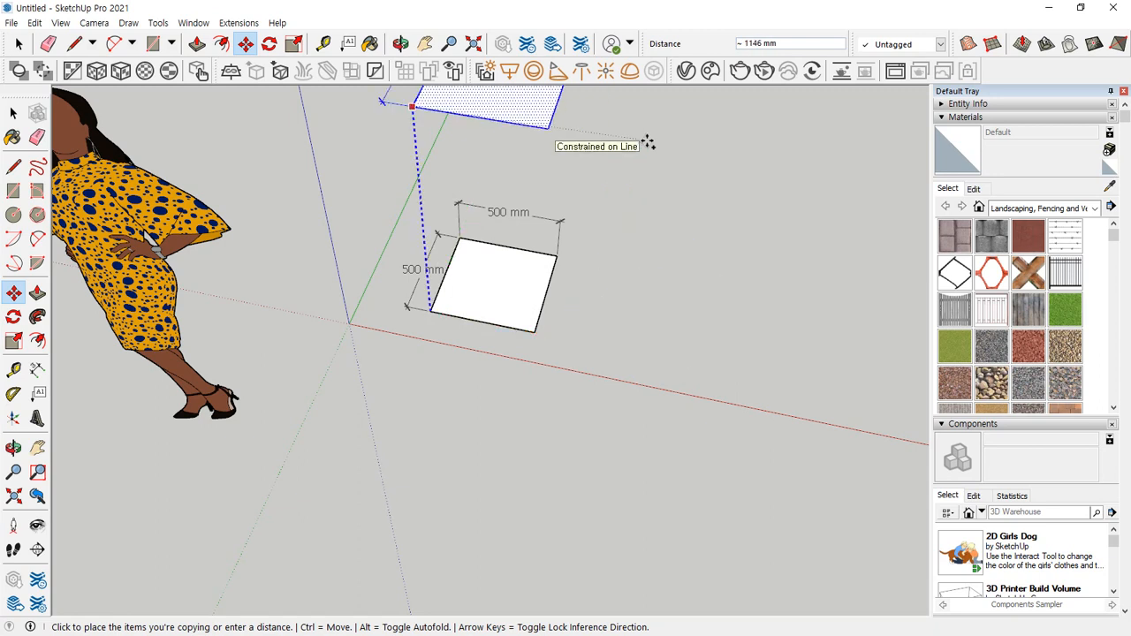
Place the square's copy 1000 mm along the red axis, and undo the copy
key("Right")
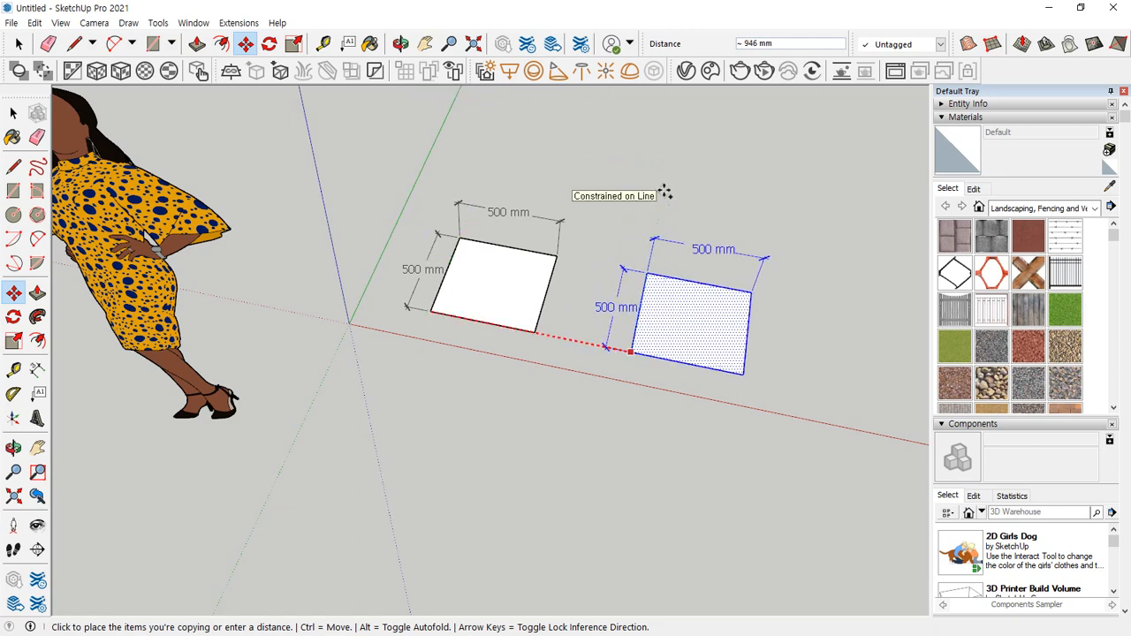
type("1000")
key("Return")
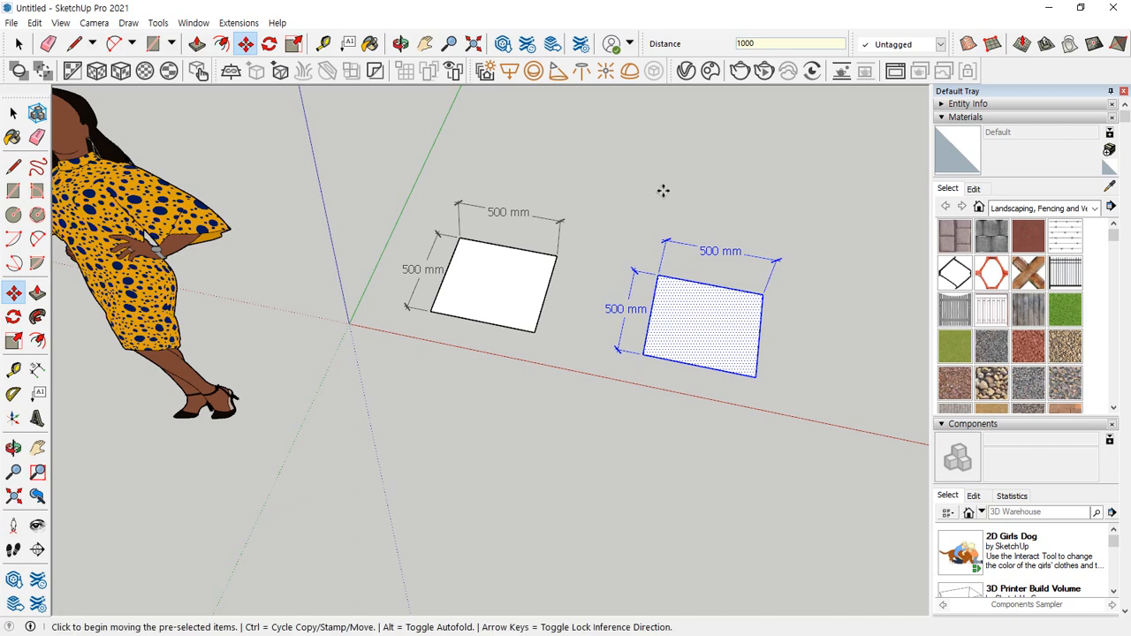
key("ctrl+z")
key("space")
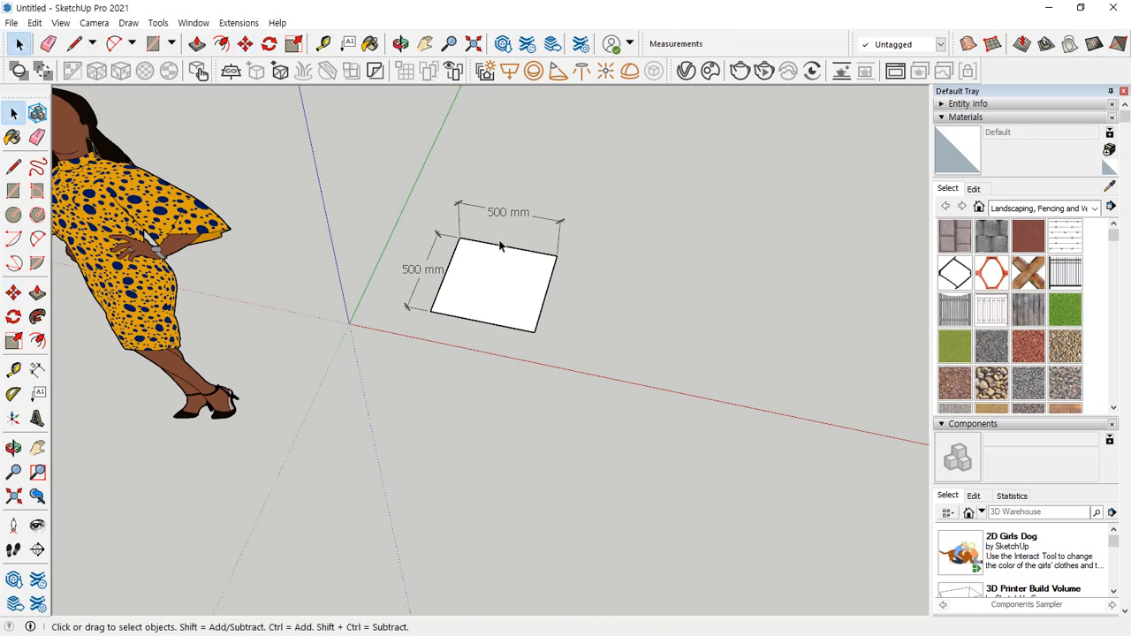
Select the square with its dimensions and copy it 1000 mm along the red axis
left_click_drag(323, 161, 730, 507)
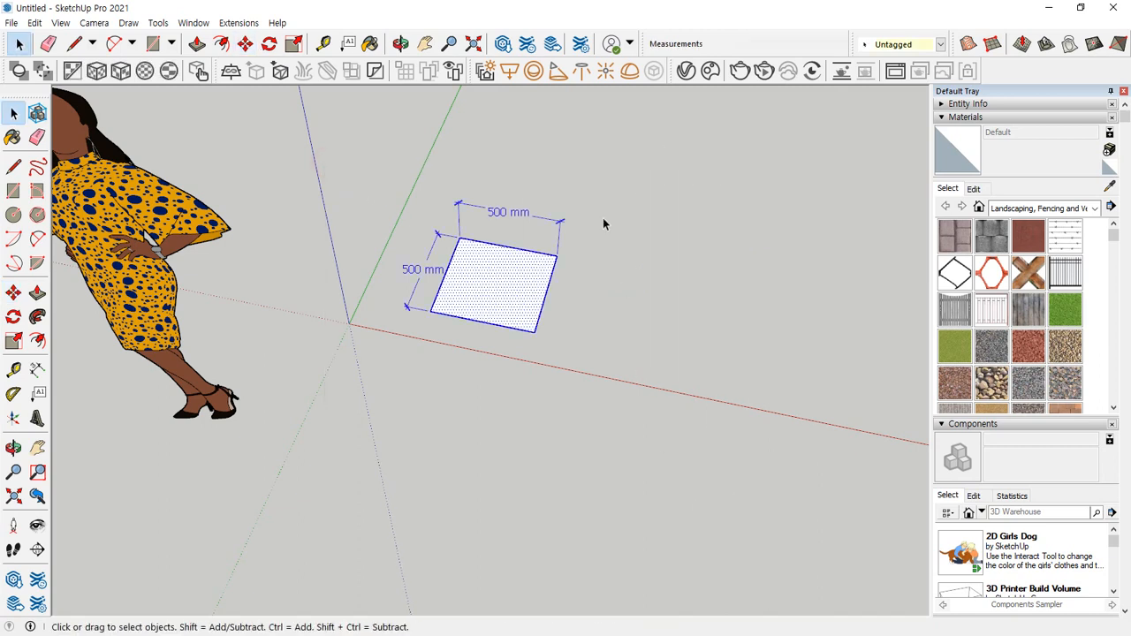
key("m")
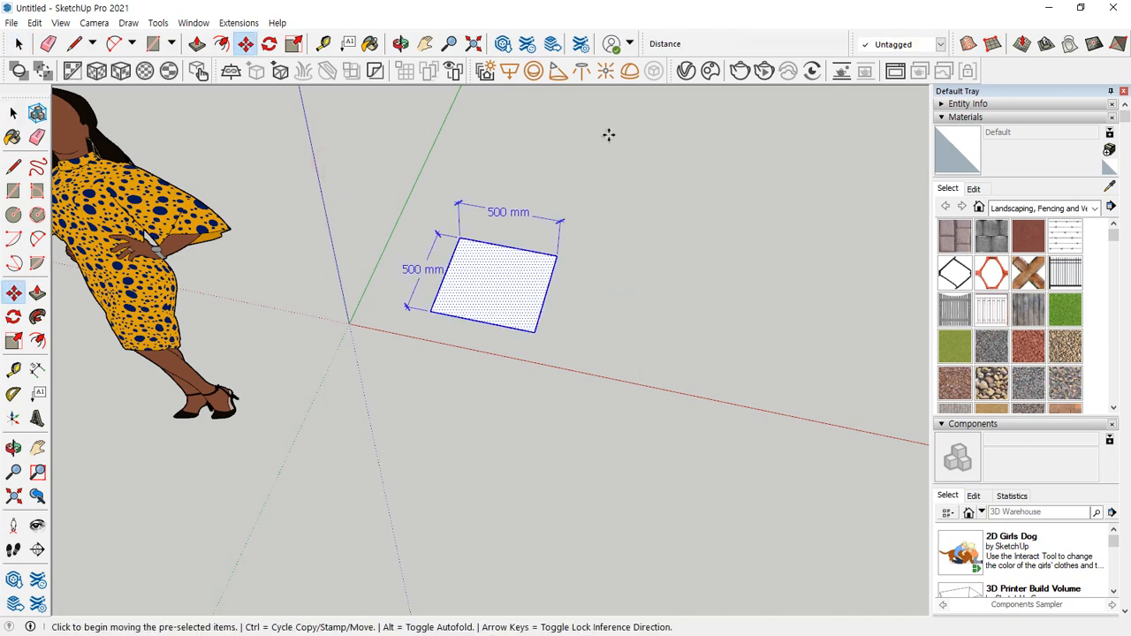
left_click(435, 313)
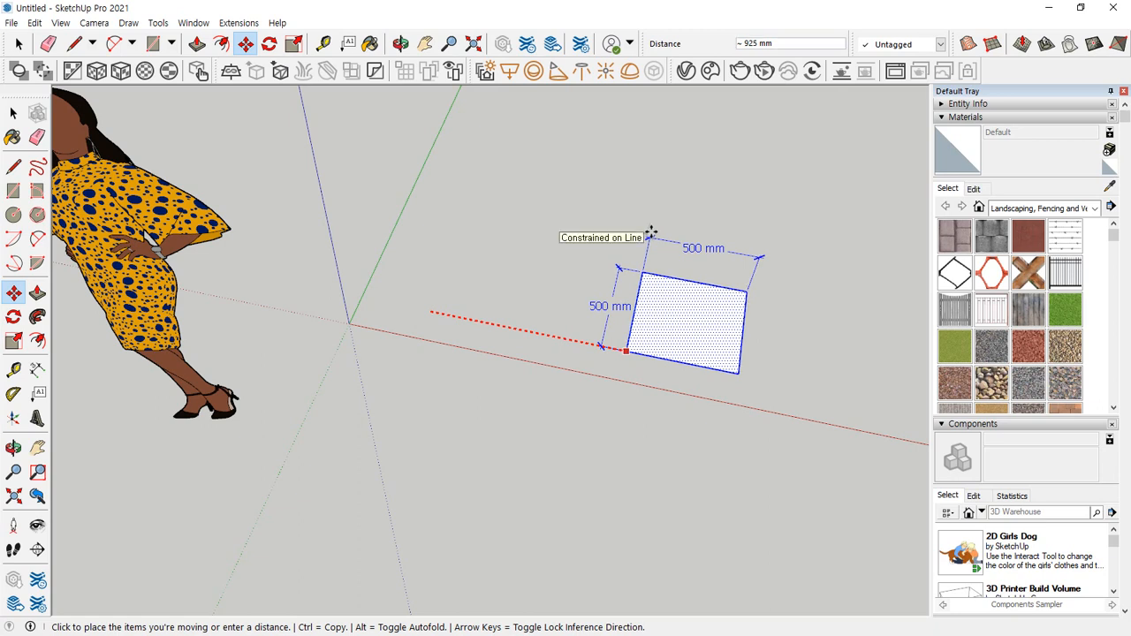
key("ctrl")
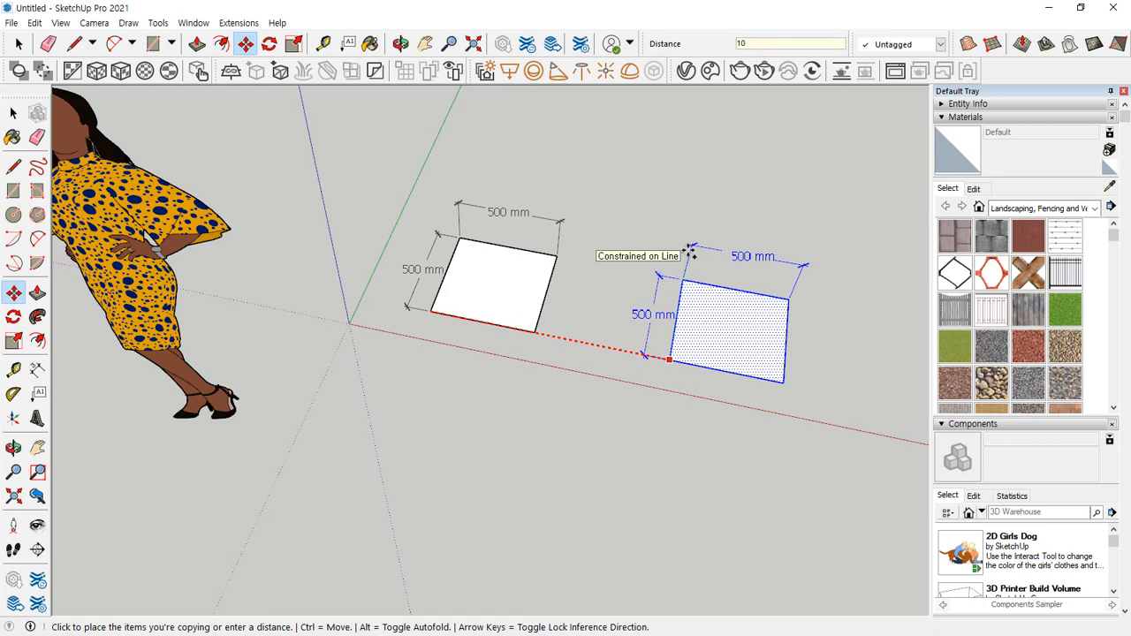
key("Return")
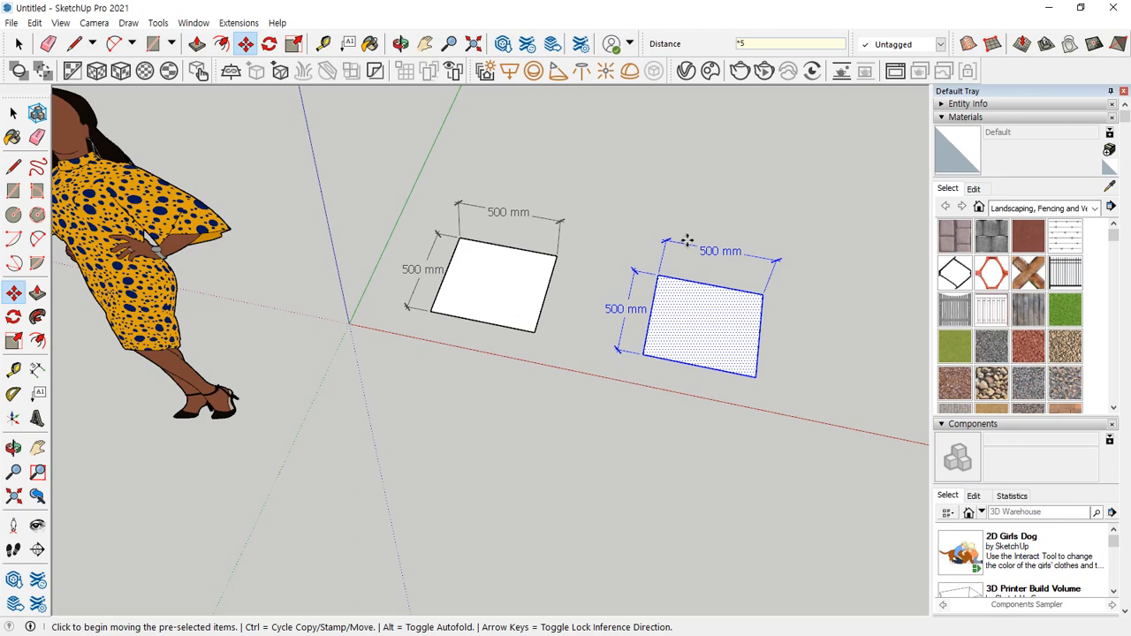
Multiply the last copy with *5 to make a row of five evenly spaced copies along the red axis
key("Return")
scroll(727, 321, "down", 5)
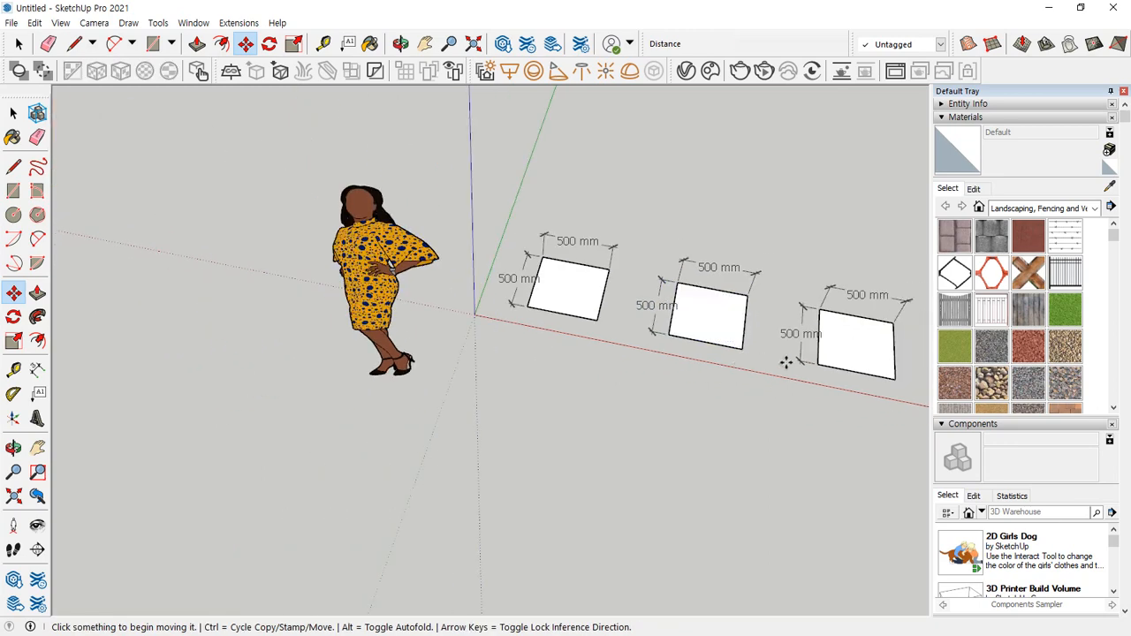
middle_click_drag(787, 361, 267, 341)
middle_click_drag(442, 447, 467, 443, "shift")
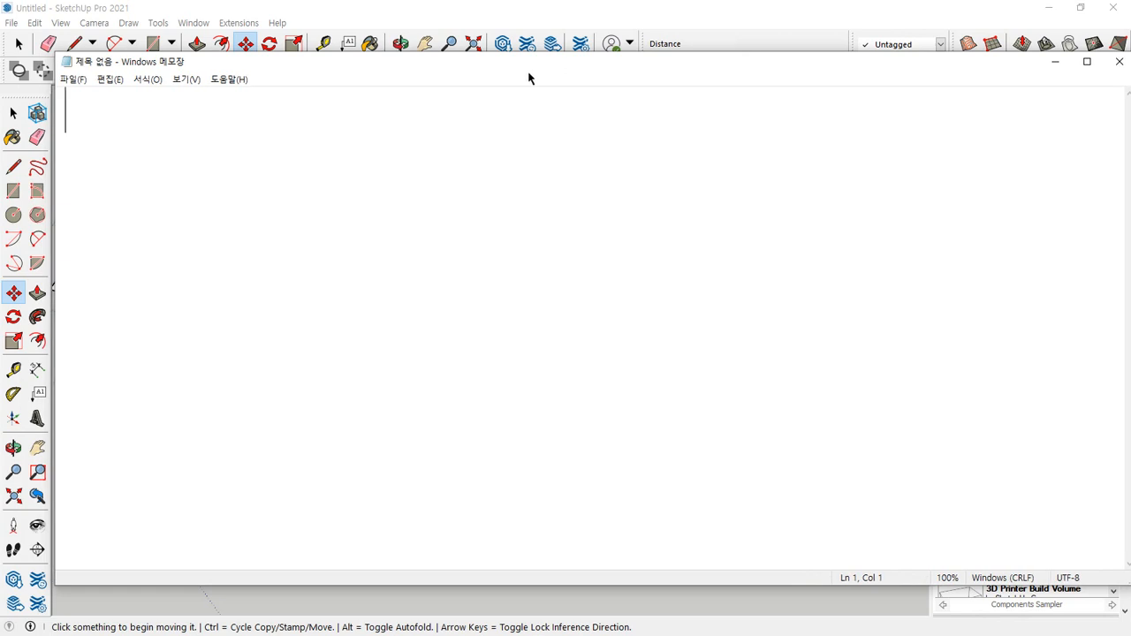
In Notepad, write "*5" and below it "+ - * /", select the "*5" line, and return to SketchUp
type("*5 ")
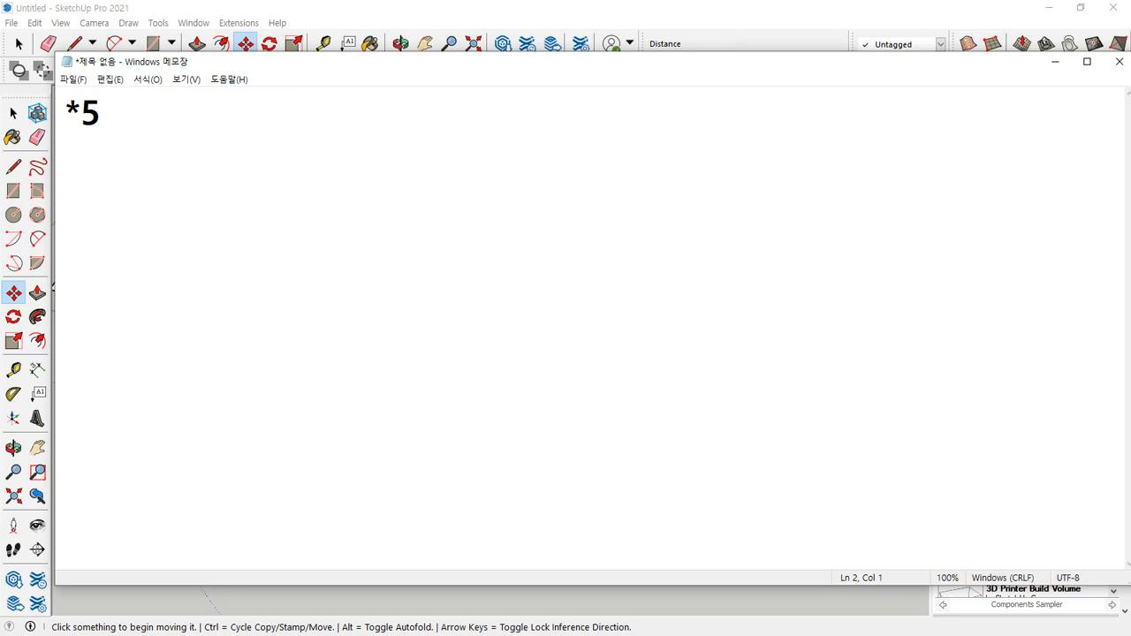
type("+ - * /")
key("shift+Right")
key("Up")
key("shift+Home")
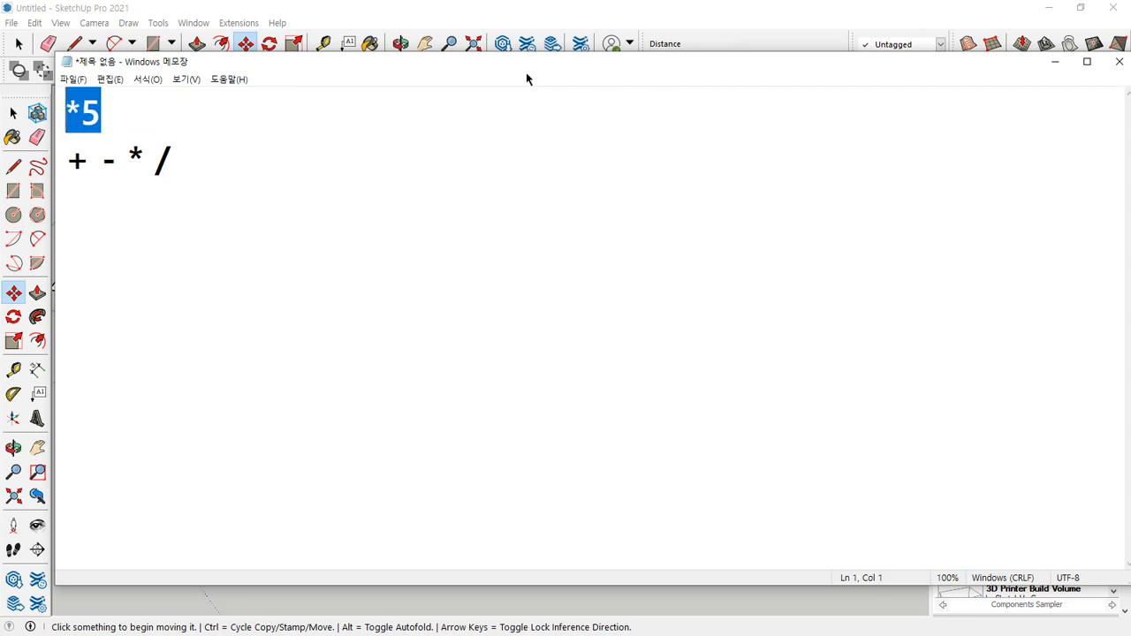
left_click(544, 18)
mouse_move(237, 237)
left_mouse_down()
mouse_move(265, 240)
mouse_move(282, 224)
left_mouse_up()
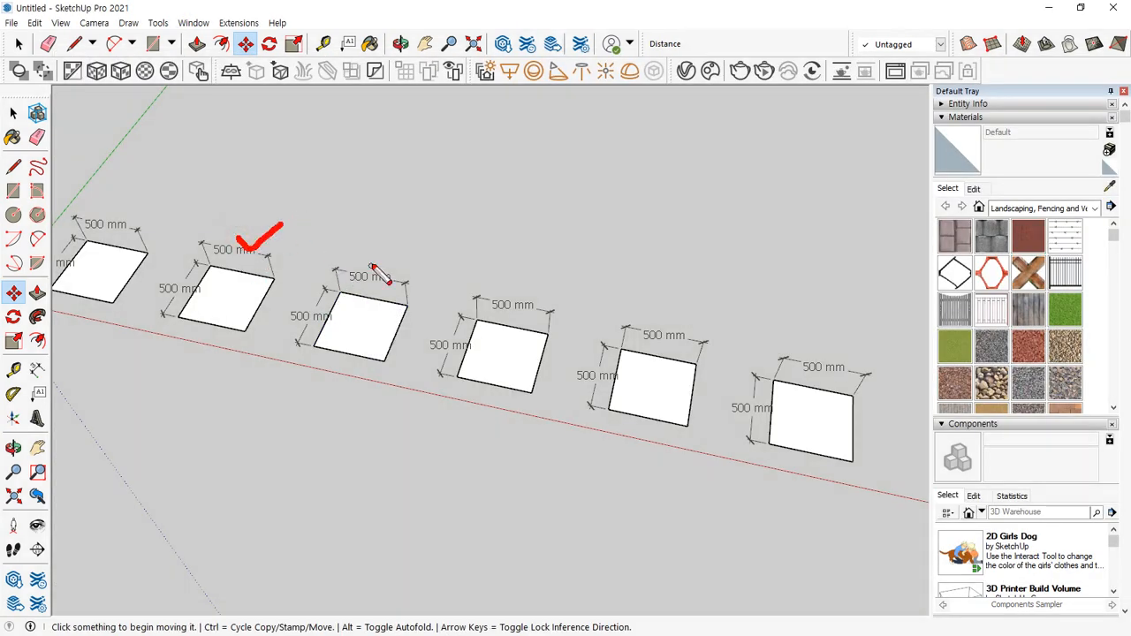
left_click_drag(370, 264, 400, 257)
left_click_drag(499, 262, 531, 291)
left_click_drag(659, 318, 702, 320)
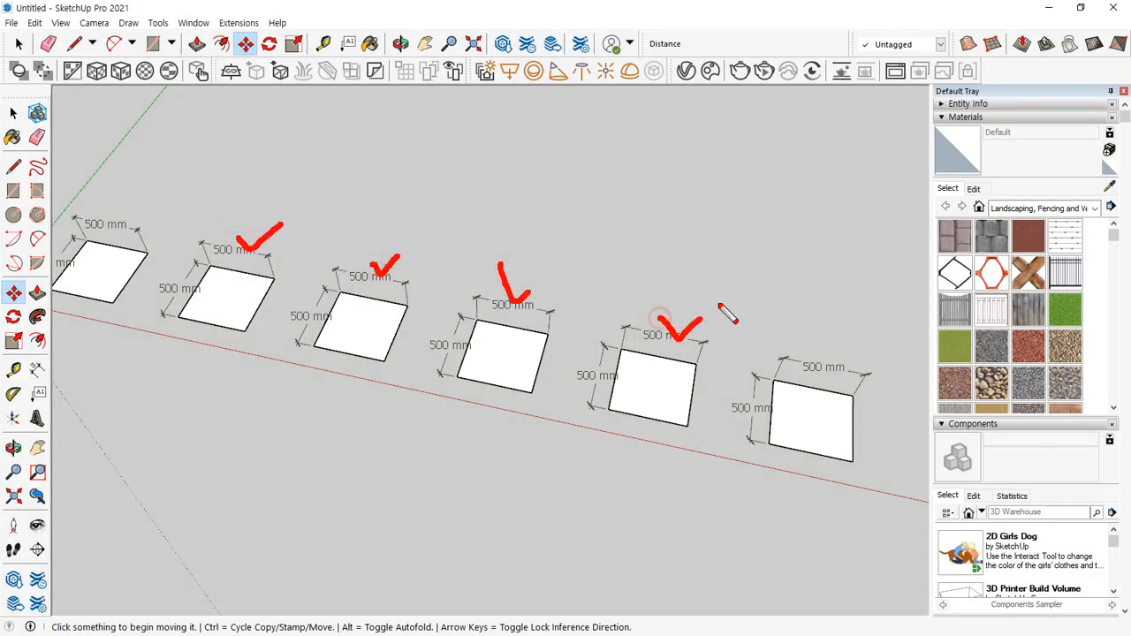
mouse_move(811, 351)
left_mouse_down()
mouse_move(823, 365)
mouse_move(855, 332)
left_mouse_up()
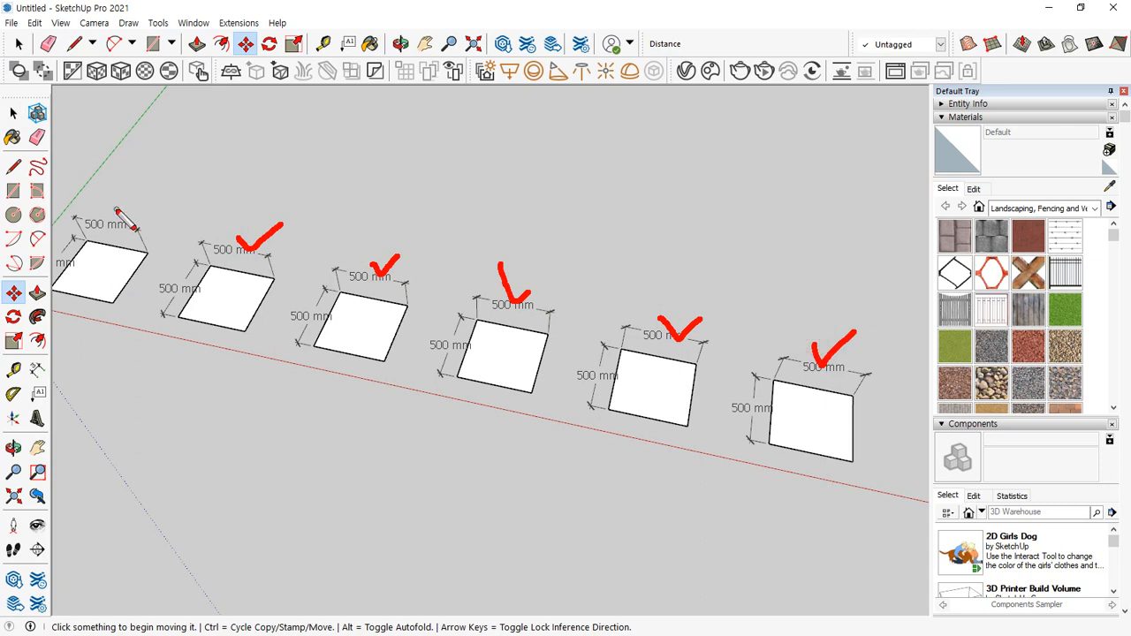
left_click_drag(106, 205, 147, 192)
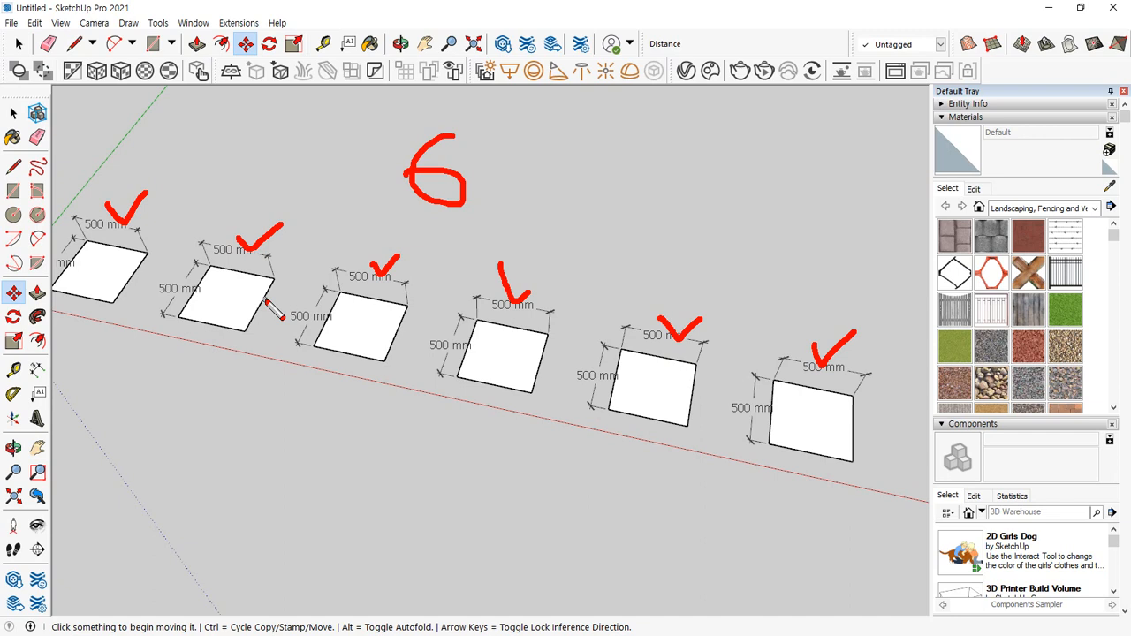
key("Escape")
Undo the row of copies so only the original square remains, and clear the selection
key("ctrl+z")
key("space")
left_click(221, 227)
Copy the square with its dimensions about 5720 mm along the red axis, using its front corner as the base point
mouse_move(156, 257)
middle_mouse_down()
mouse_move(235, 217)
mouse_move(196, 297)
mouse_move(174, 270)
mouse_move(254, 326)
middle_mouse_up()
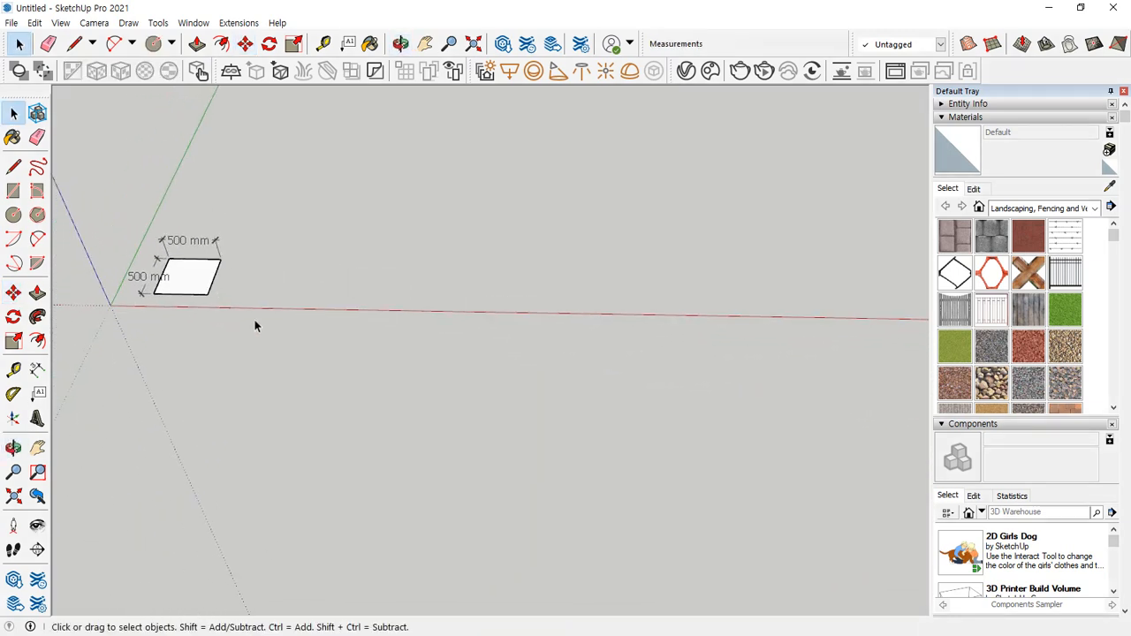
left_click_drag(186, 240, 119, 221)
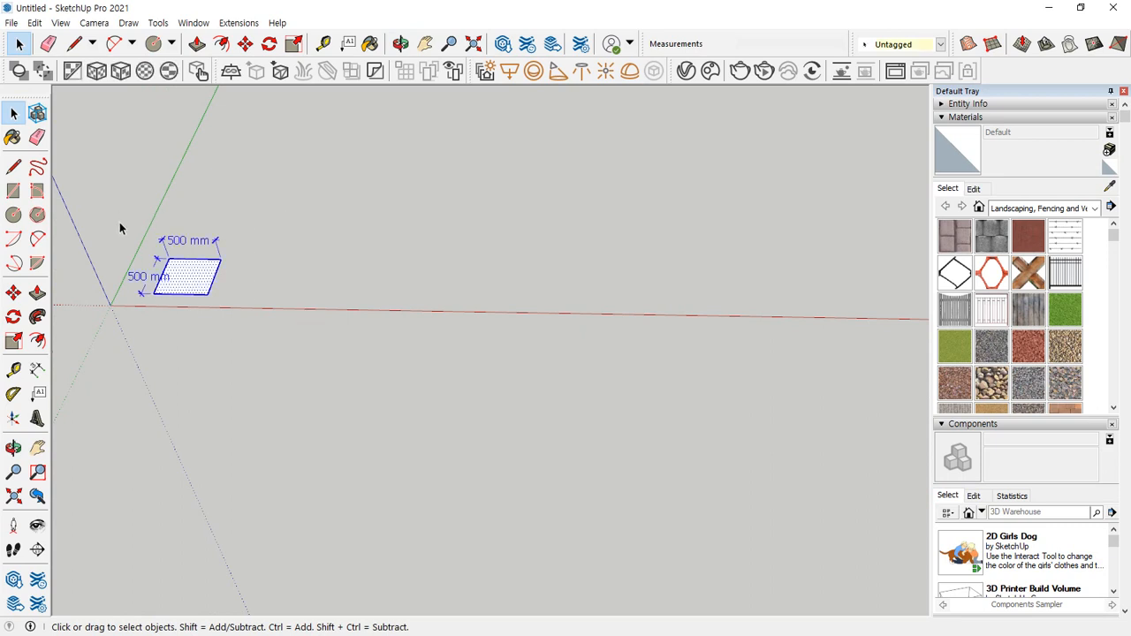
key("m")
key("ctrl")
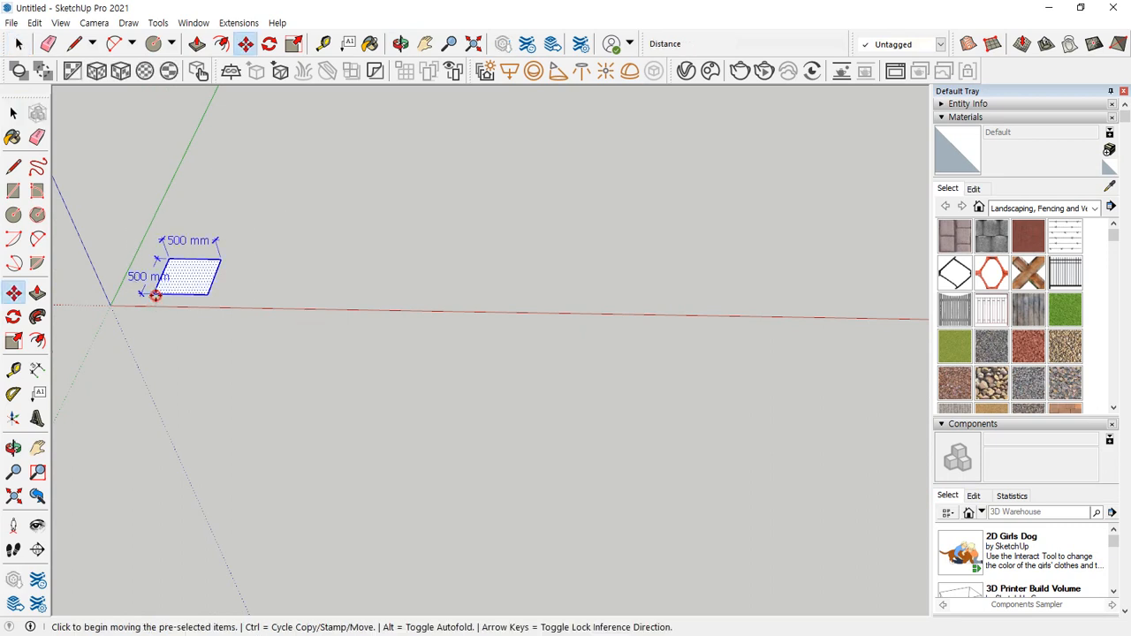
left_click(155, 297)
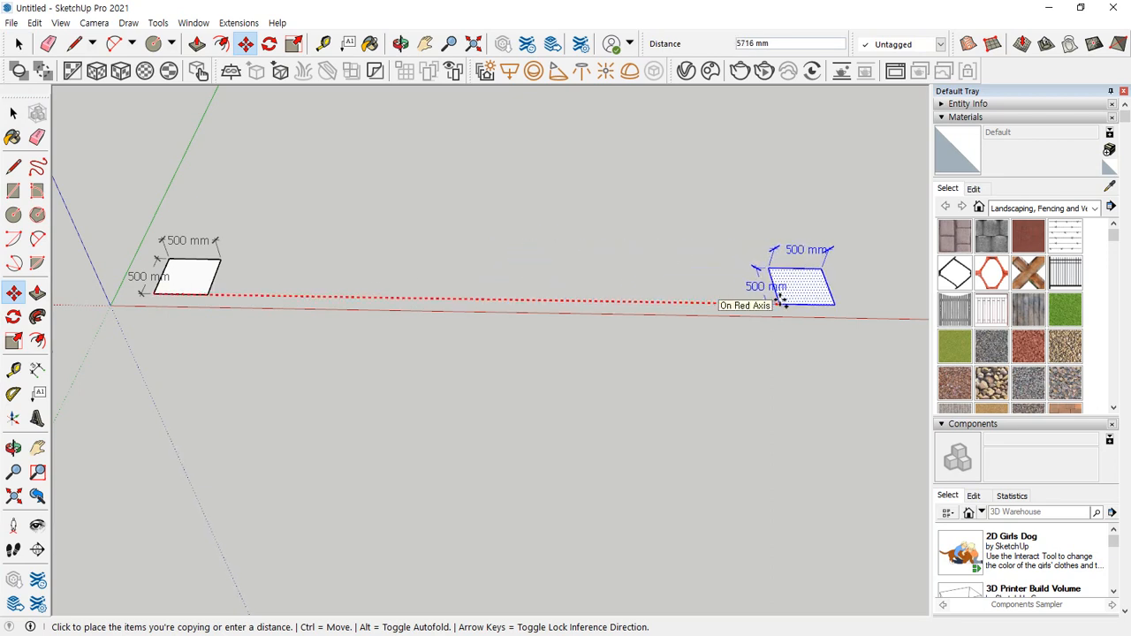
left_click(781, 302)
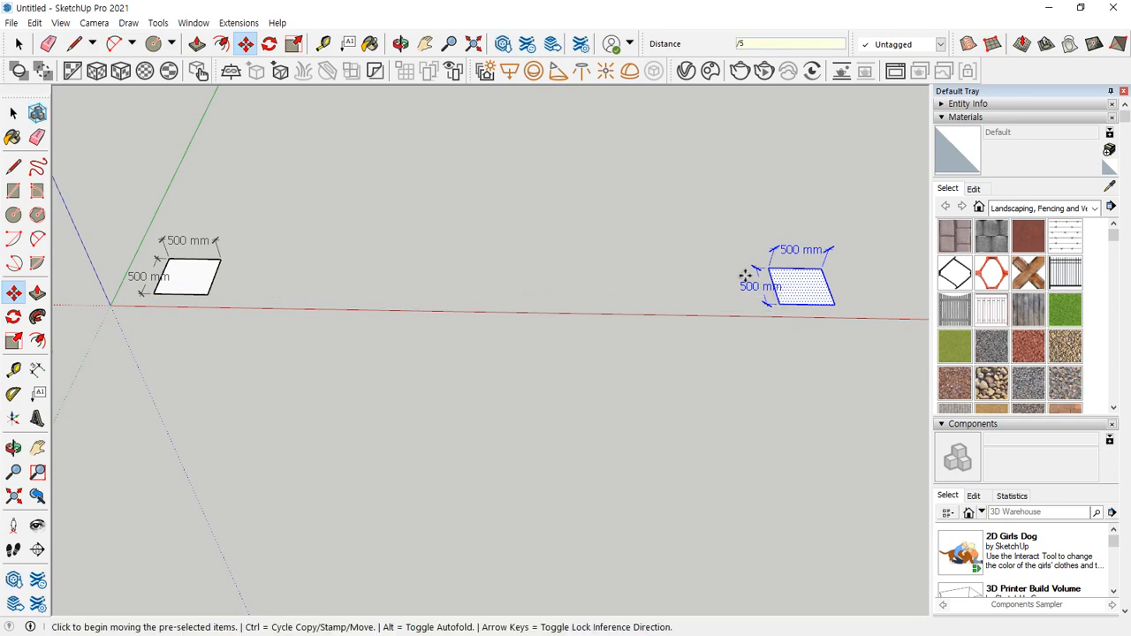
Divide the spacing between the original square and its copy with /5, and temporarily mark the span with a freehand brace
key("Return")
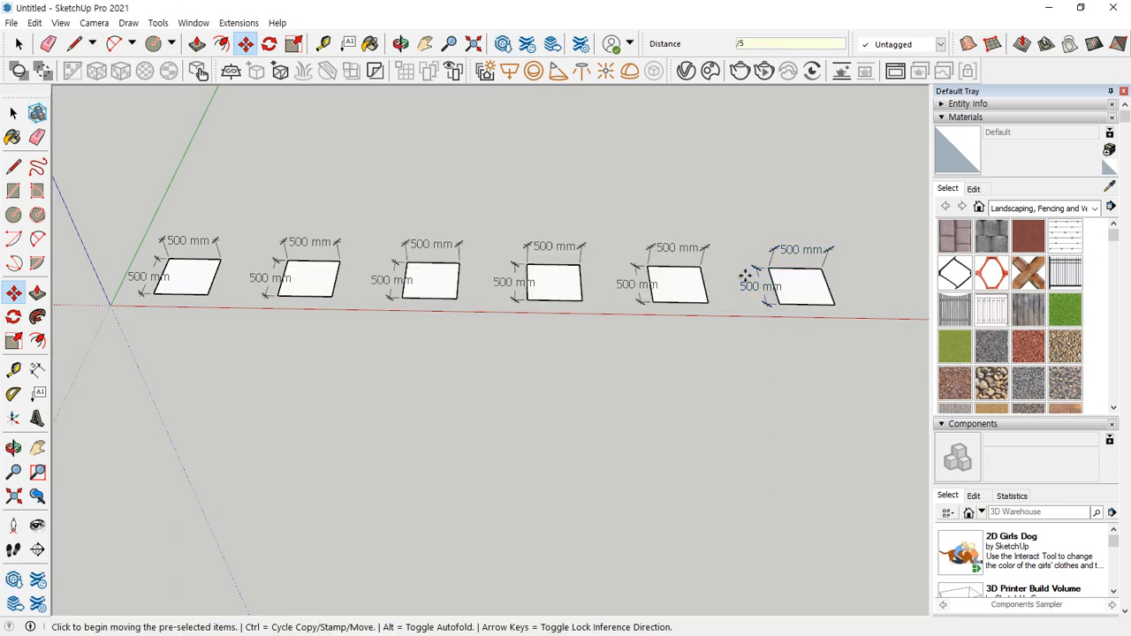
mouse_move(226, 232)
left_mouse_down()
mouse_move(464, 180)
mouse_move(754, 219)
mouse_move(783, 257)
left_mouse_up()
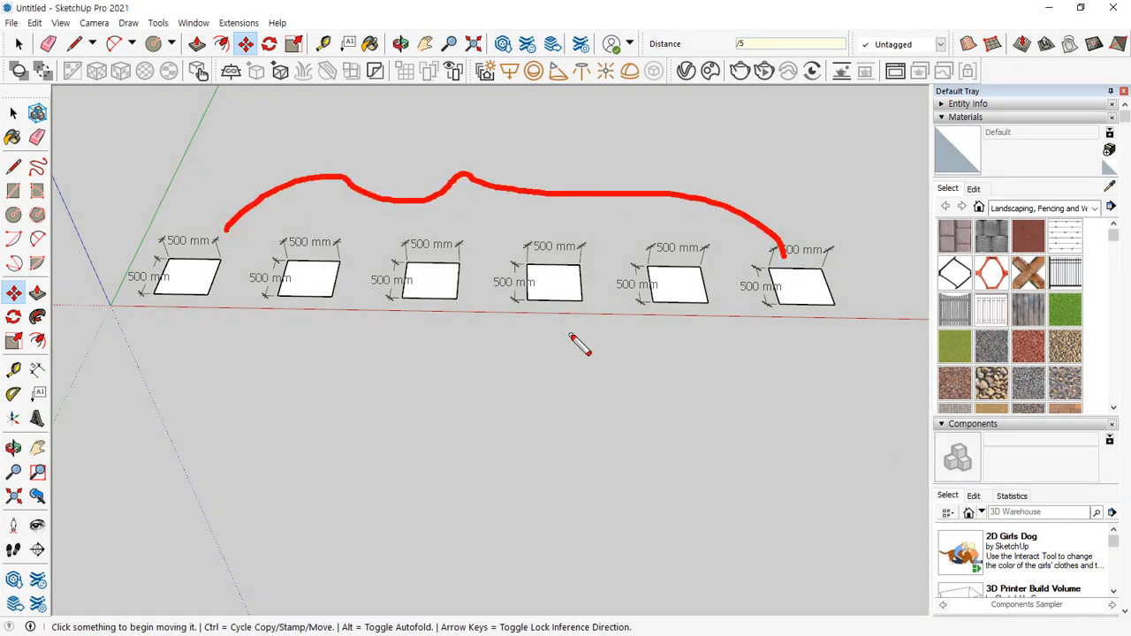
key("Escape")
In Notepad, add the lines "/갯수" and "*갯수" below "*5", and return to SketchUp
key("alt+Tab")
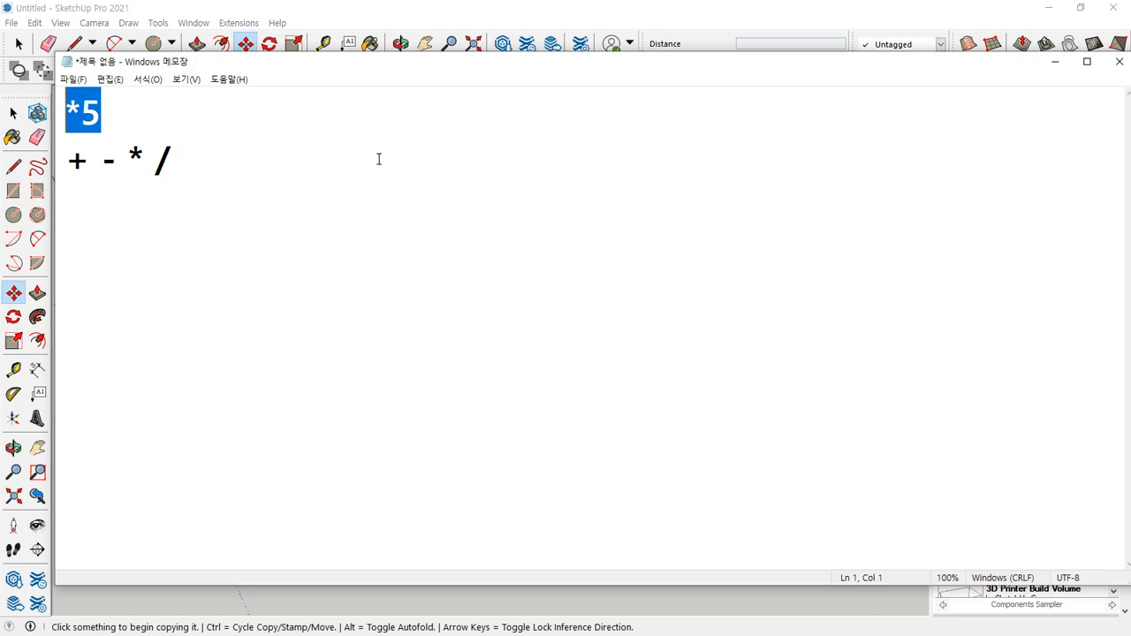
left_click(295, 120)
key("Return")
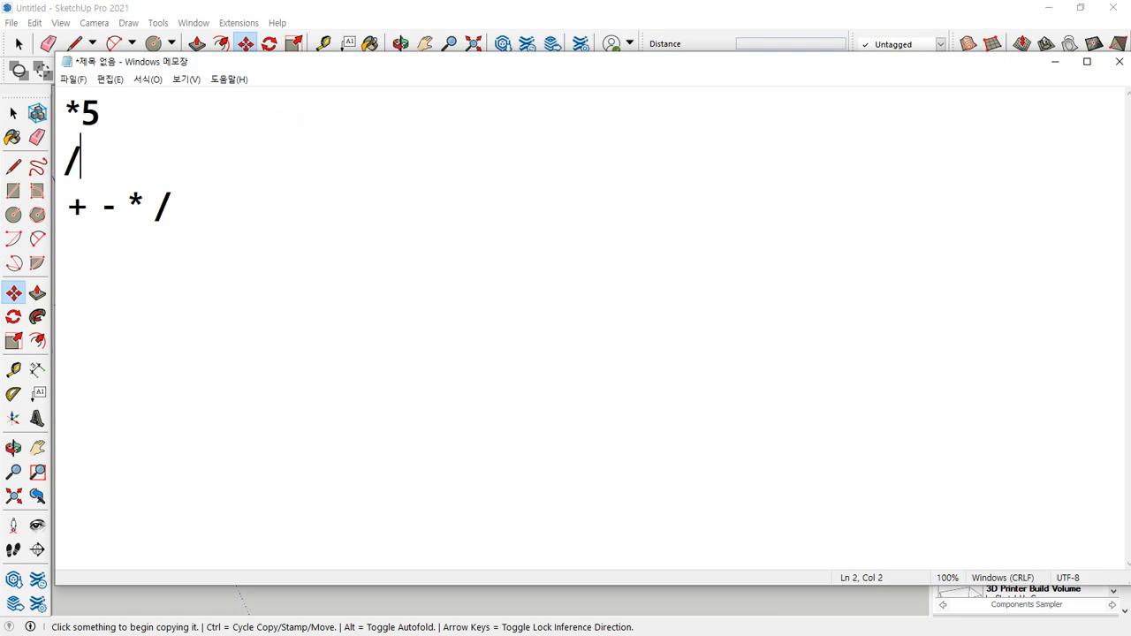
type("/갯수")
key("Return")
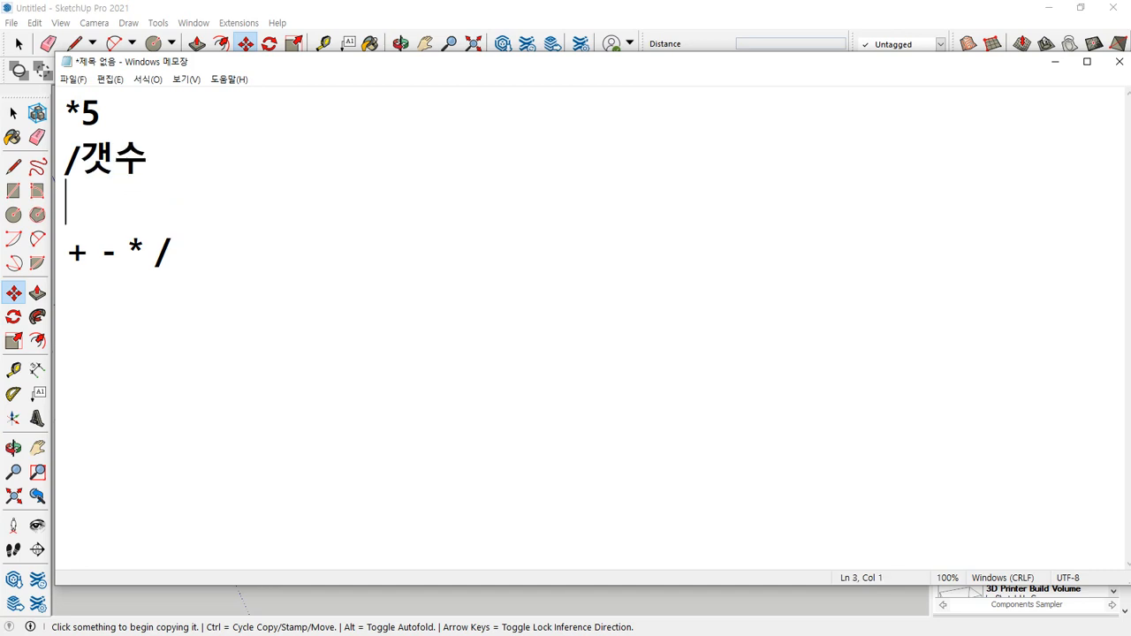
type("*갯수")
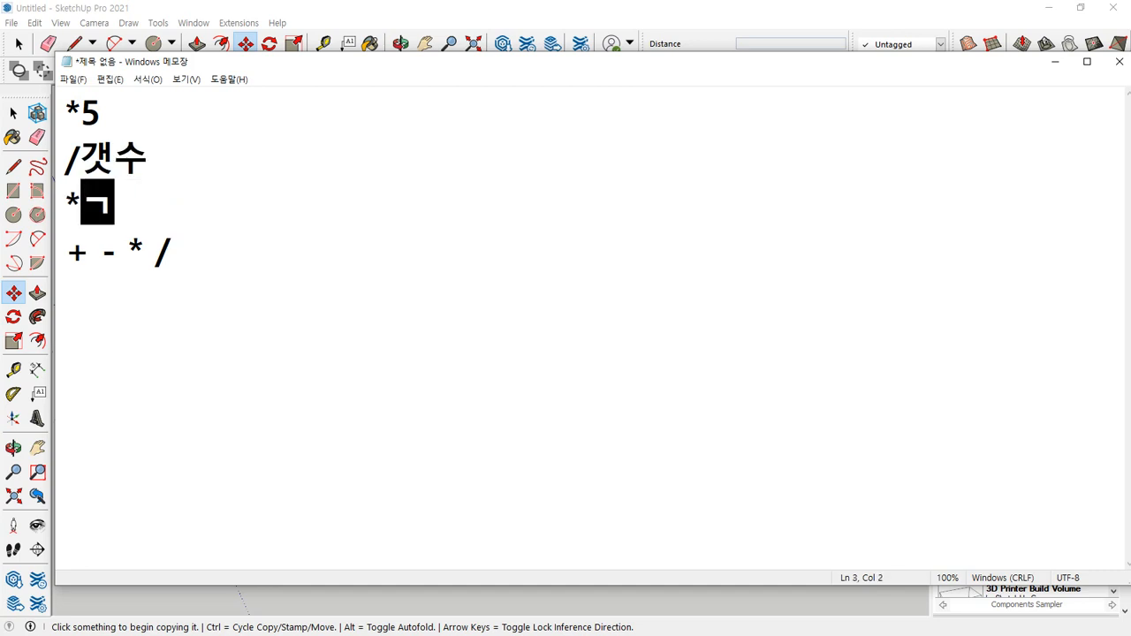
key("Hangul")
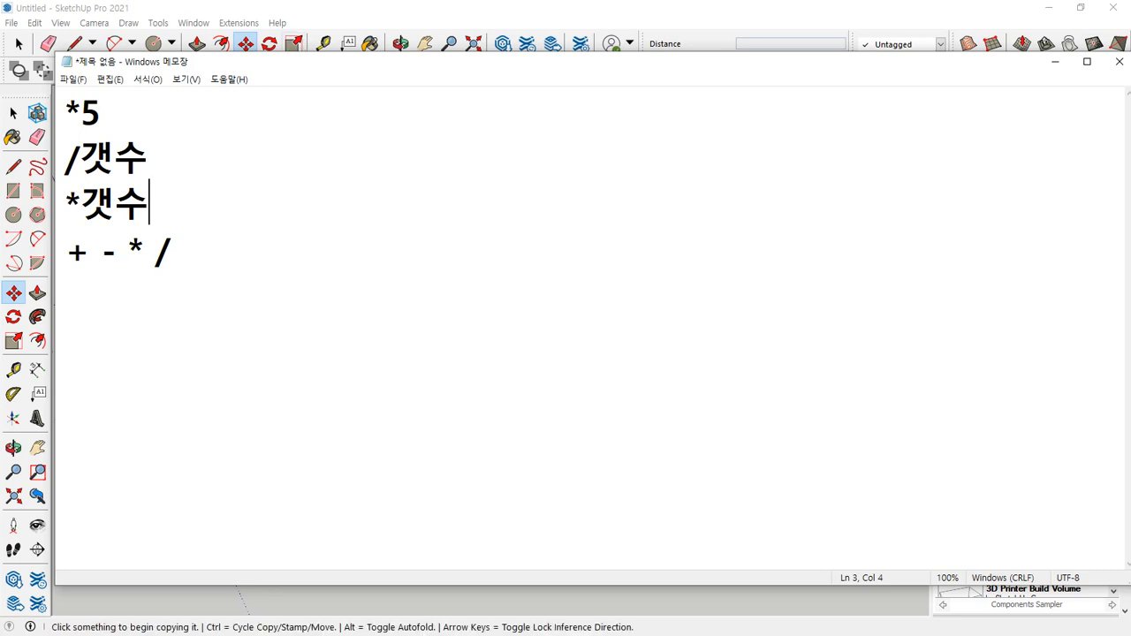
key("alt+Tab")
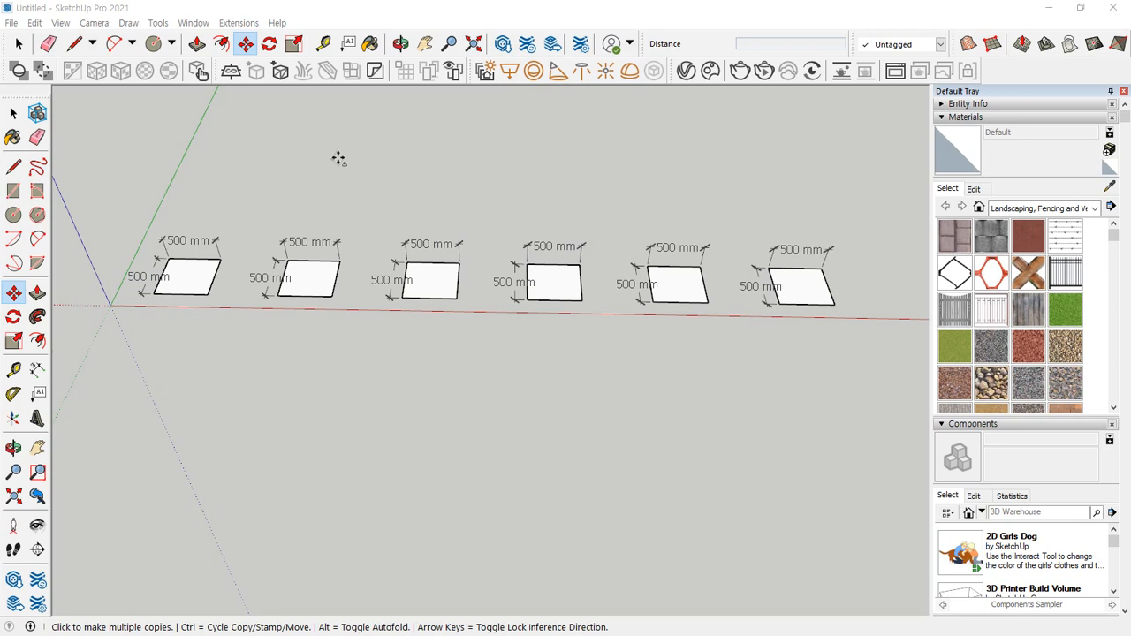
Delete the five copied squares with their dimensions, leaving only the original, and undo the deletion
left_click(13, 112)
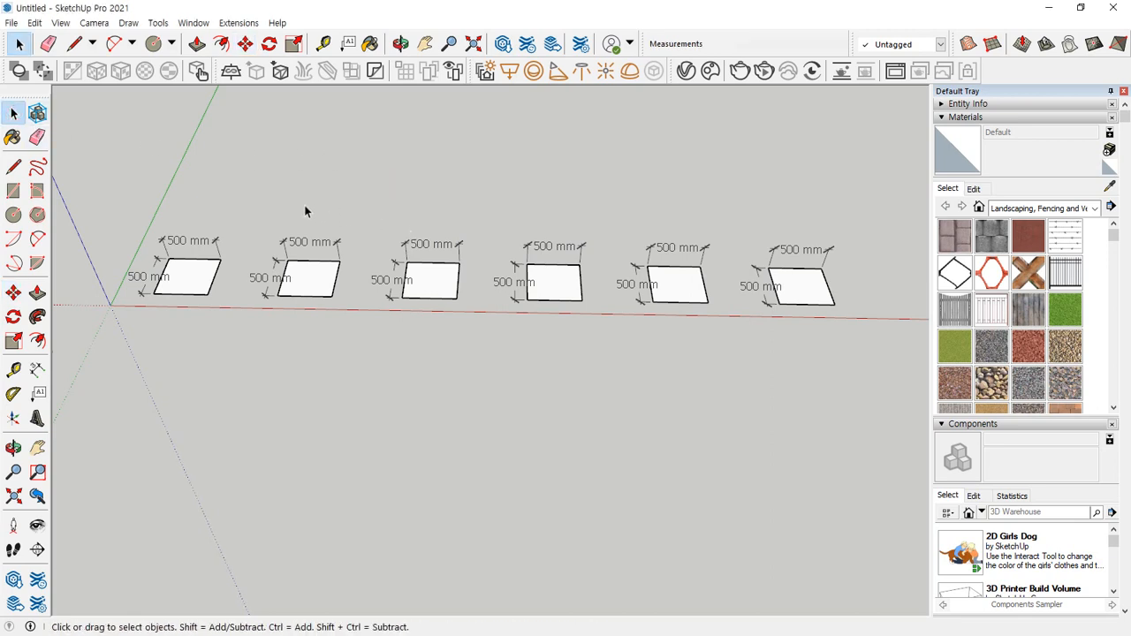
left_click_drag(258, 196, 912, 354)
key("Delete")
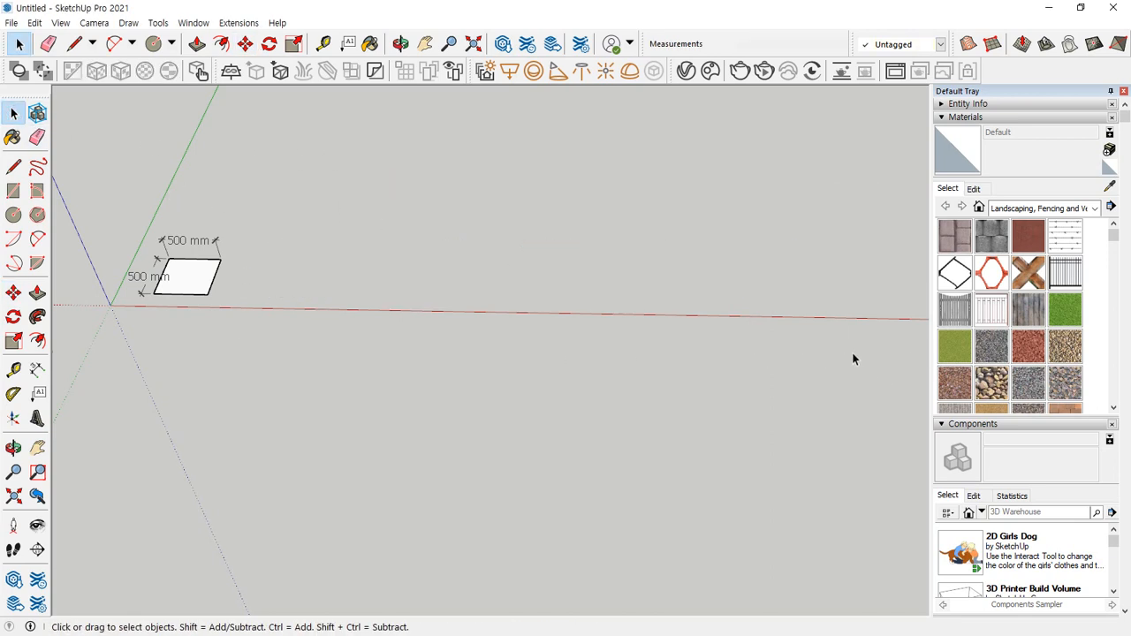
key("ctrl+z")
Select all six squares with their dimensions, start Rotate, and temporarily mark the turning directions on the horizontal protractor
left_click_drag(76, 200, 915, 338)
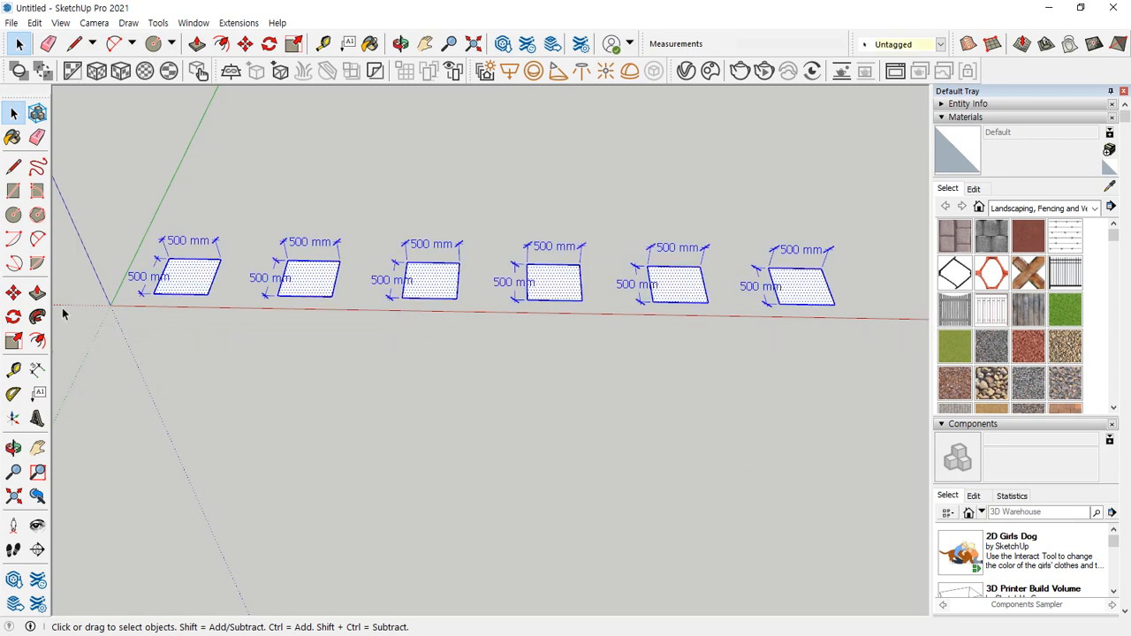
left_click(13, 316)
middle_click_drag(451, 146, 227, 202)
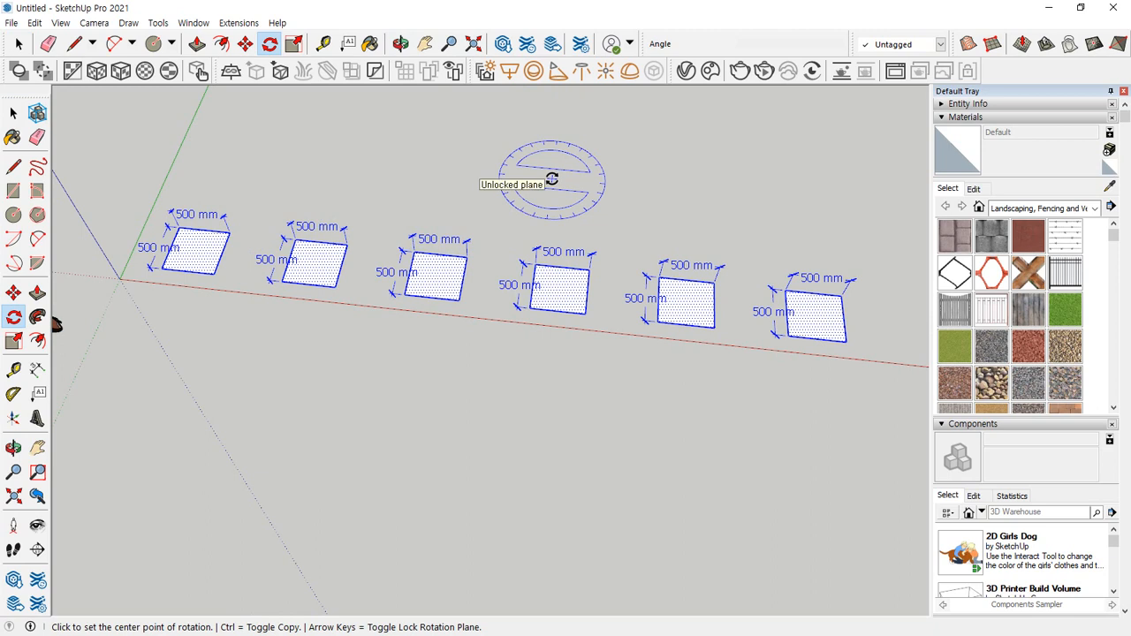
mouse_move(610, 189)
left_mouse_down()
mouse_move(541, 140)
mouse_move(506, 167)
left_mouse_up()
left_click_drag(590, 182, 623, 185)
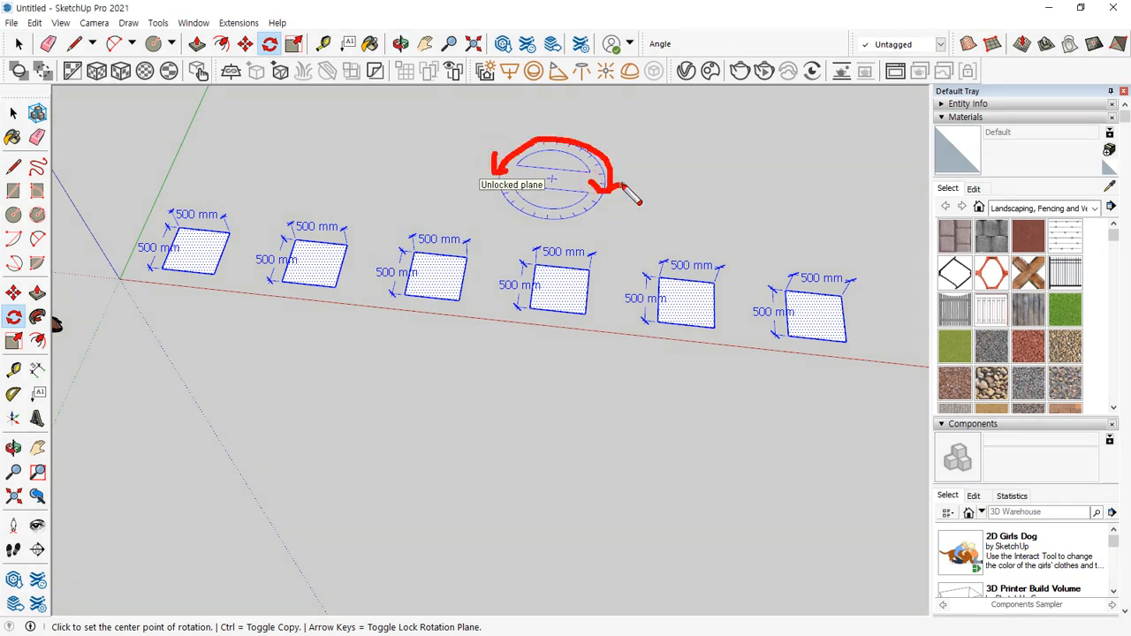
mouse_move(550, 258)
left_mouse_down()
mouse_move(525, 263)
mouse_move(566, 136)
mouse_move(574, 272)
left_mouse_up()
key("e")
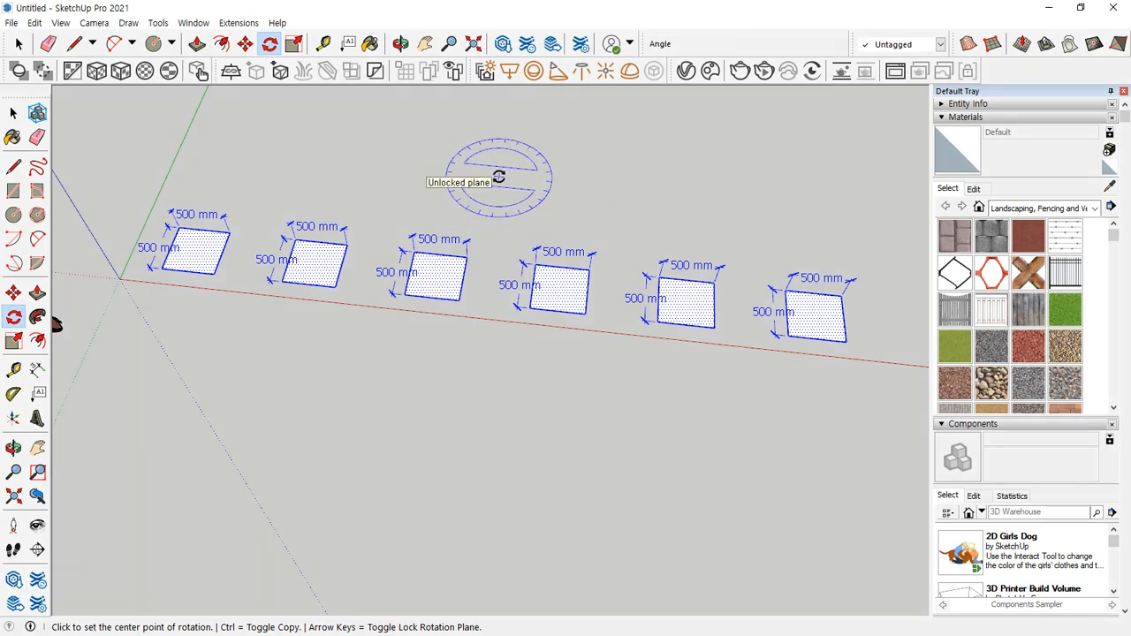
Show the Rotate protractor in the red-axis plane and temporarily sketch arrows for its turning direction
middle_click_drag(530, 195, 389, 164)
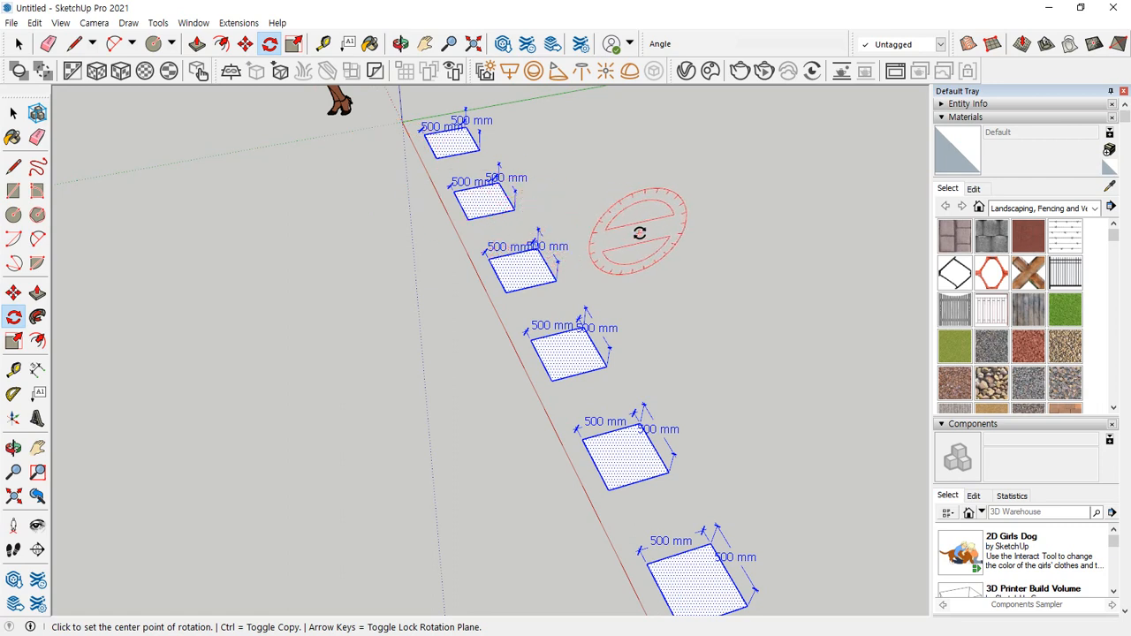
mouse_move(718, 237)
left_mouse_down()
mouse_move(612, 146)
mouse_move(553, 211)
left_mouse_up()
mouse_move(769, 202)
left_mouse_down()
mouse_move(720, 235)
mouse_move(707, 227)
left_mouse_up()
key("Escape")
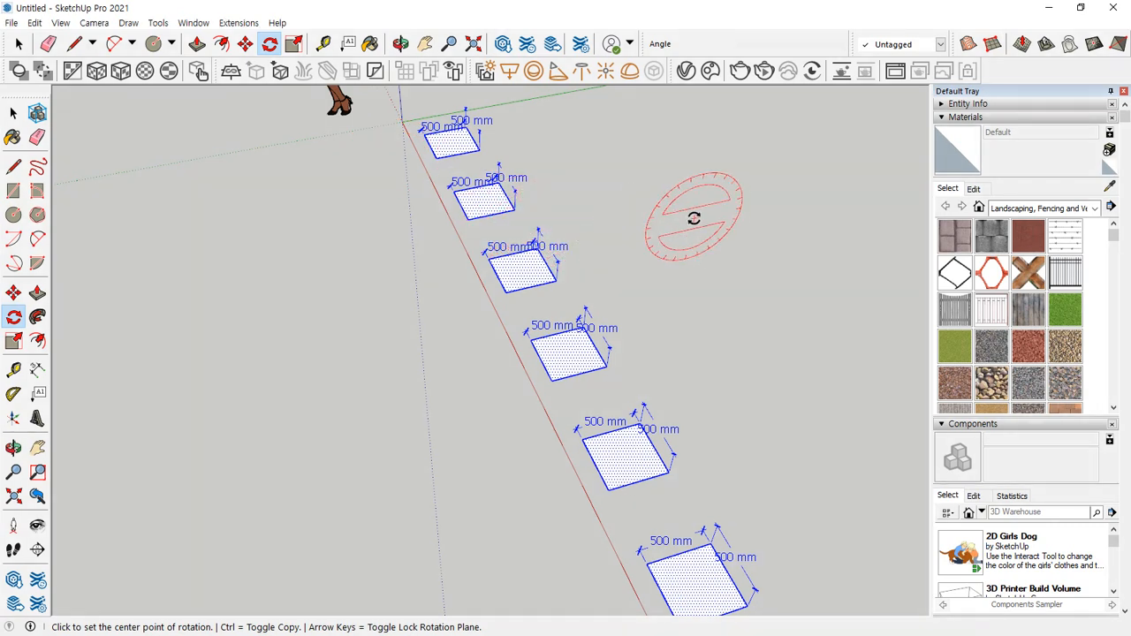
Lock the rotation plane to the green axis and temporarily sketch arrows showing how the squares would turn in it
key("Left")
middle_click_drag(690, 220, 542, 189)
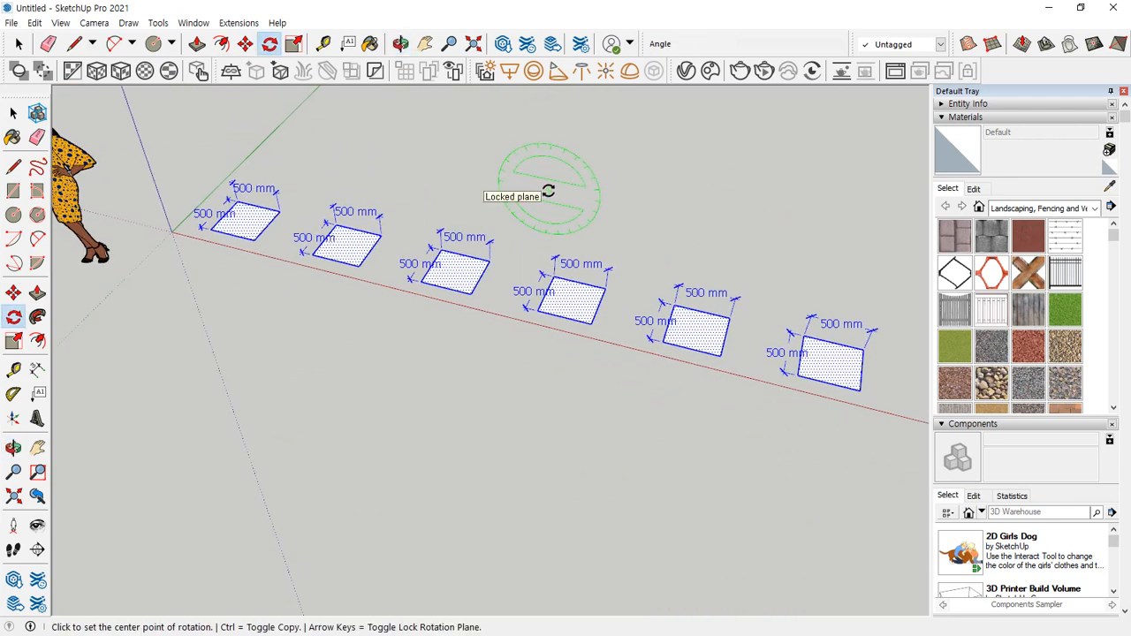
mouse_move(616, 226)
left_mouse_down()
mouse_move(521, 119)
mouse_move(470, 180)
mouse_move(490, 168)
mouse_move(648, 218)
left_mouse_up()
key("Escape")
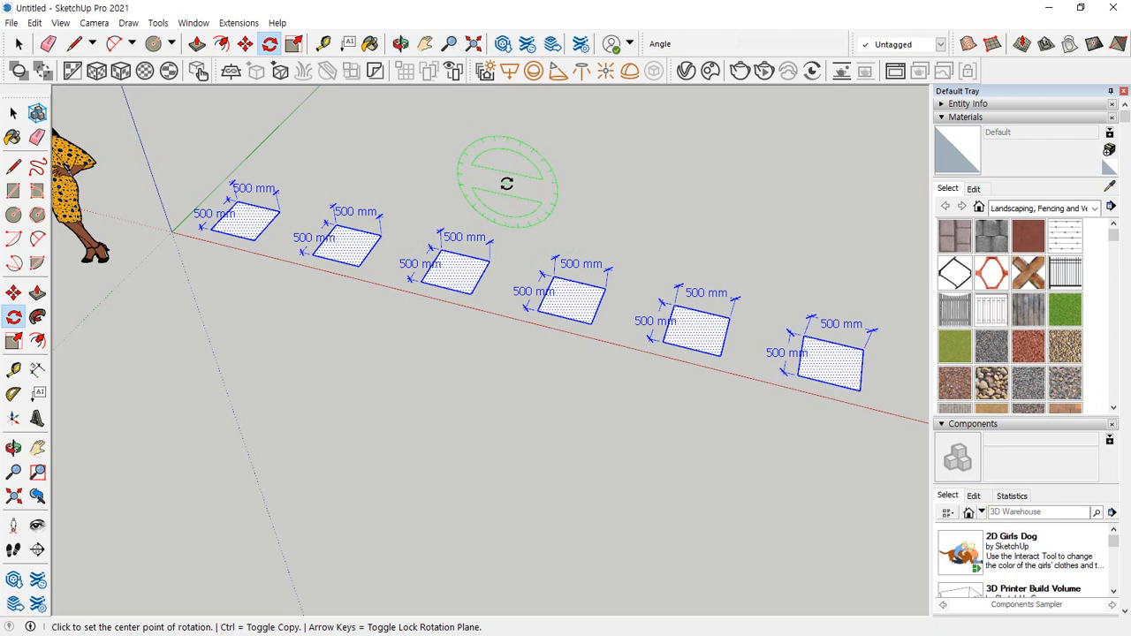
mouse_move(413, 238)
left_mouse_down()
mouse_move(411, 154)
mouse_move(372, 154)
left_mouse_up()
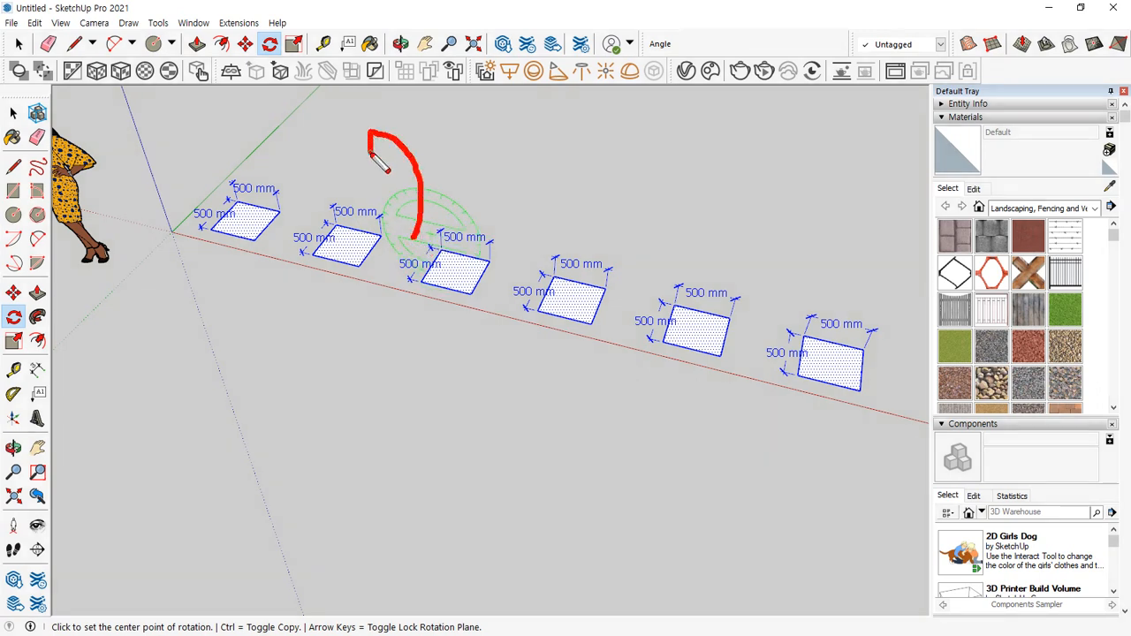
mouse_move(496, 266)
left_mouse_down()
mouse_move(497, 252)
mouse_move(468, 335)
left_mouse_up()
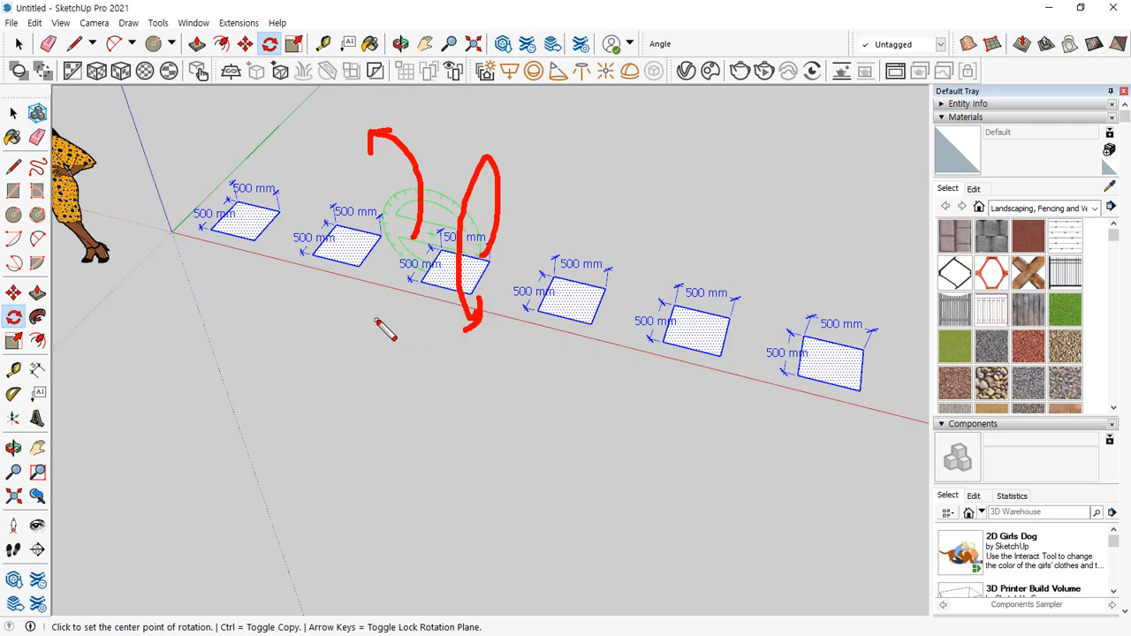
key("Escape")
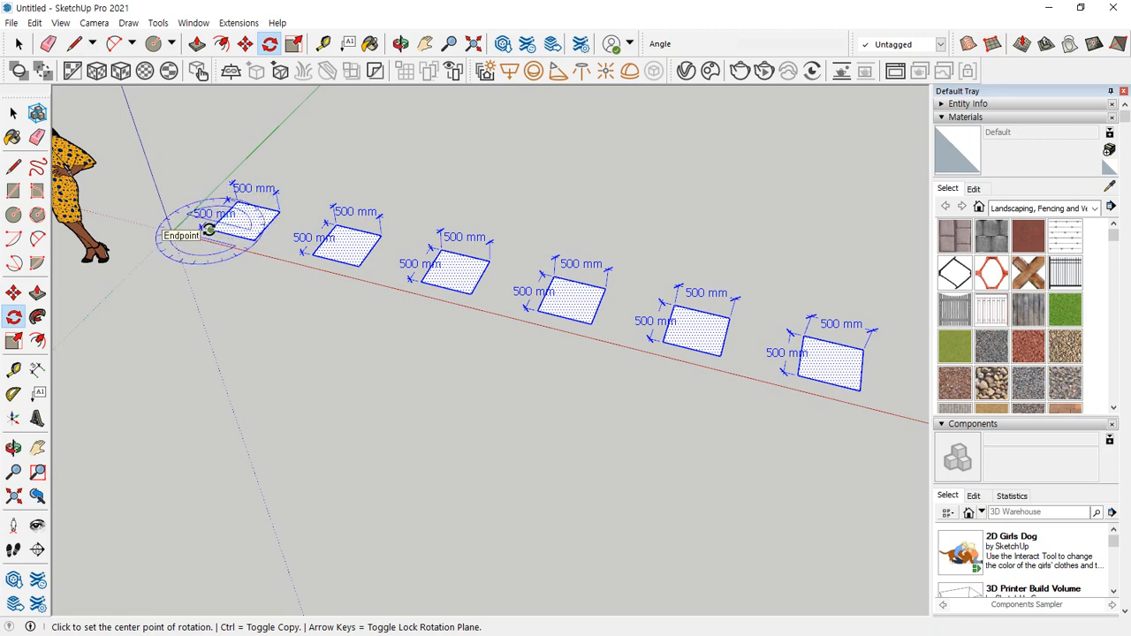
Rotate the row of squares in the horizontal plane about the first square's front corner so it runs along the green axis
left_click(210, 228)
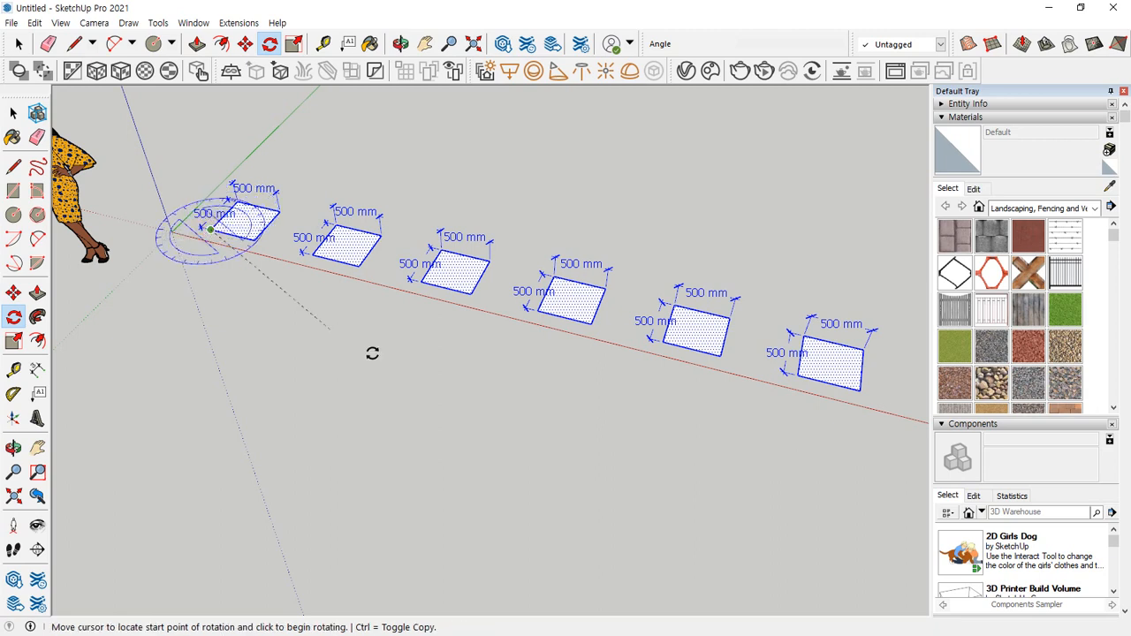
left_click(594, 325)
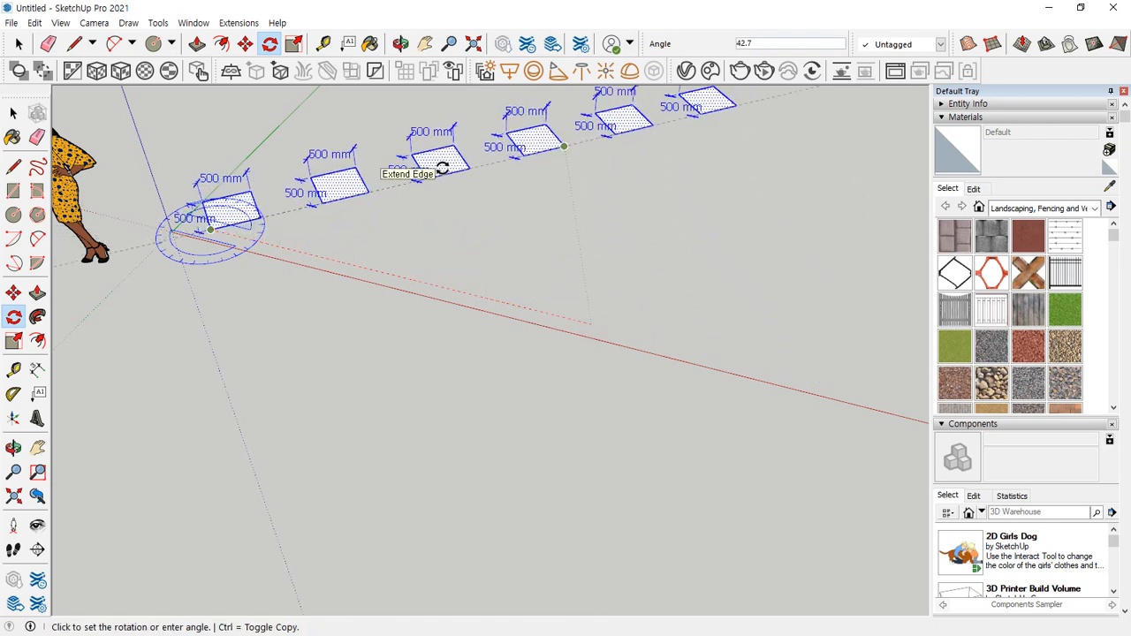
key("Return")
Rotate the row 90° about the green axis, with the center beside the first square, so the squares stand upright
middle_click_drag(454, 240, 416, 399)
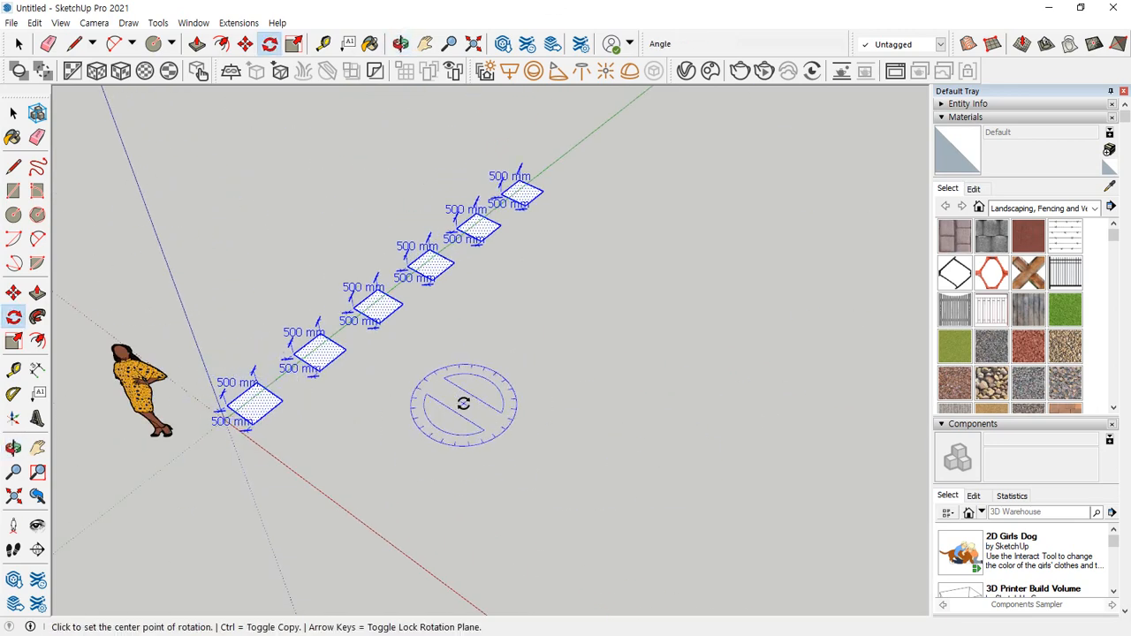
middle_click_drag(345, 454, 327, 392)
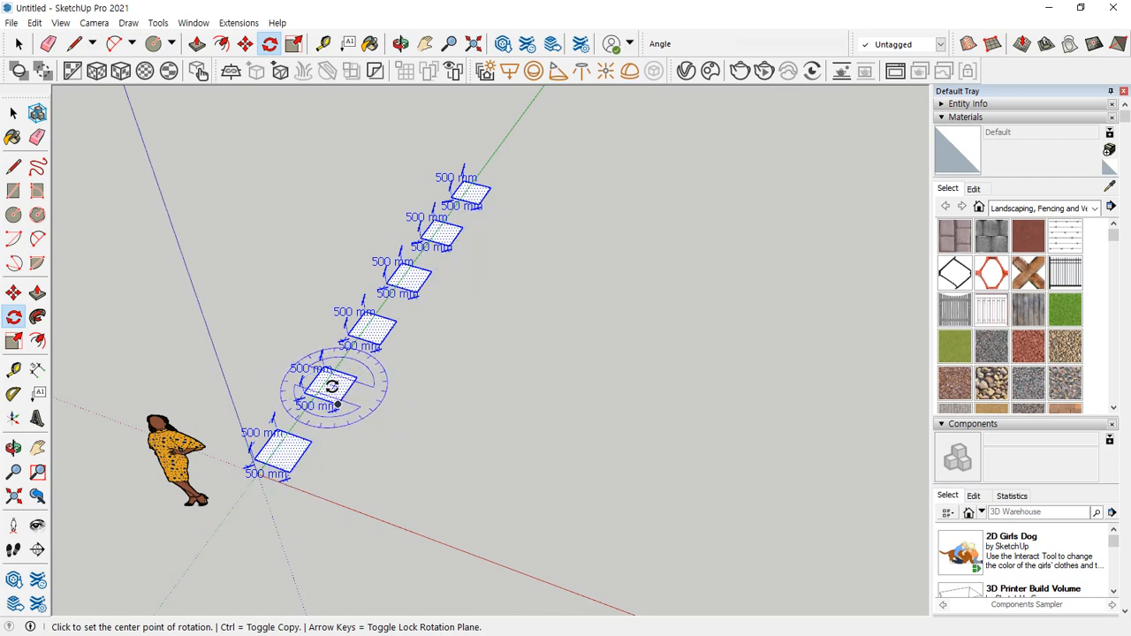
middle_click_drag(333, 387, 374, 399)
scroll(366, 454, "up", 3)
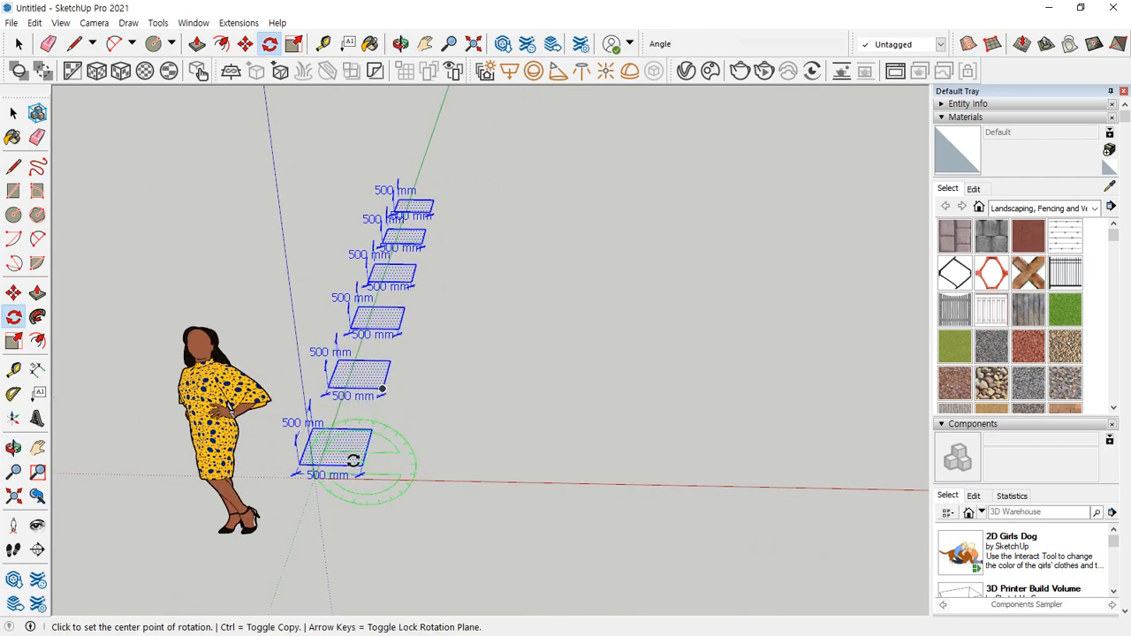
left_click(450, 464)
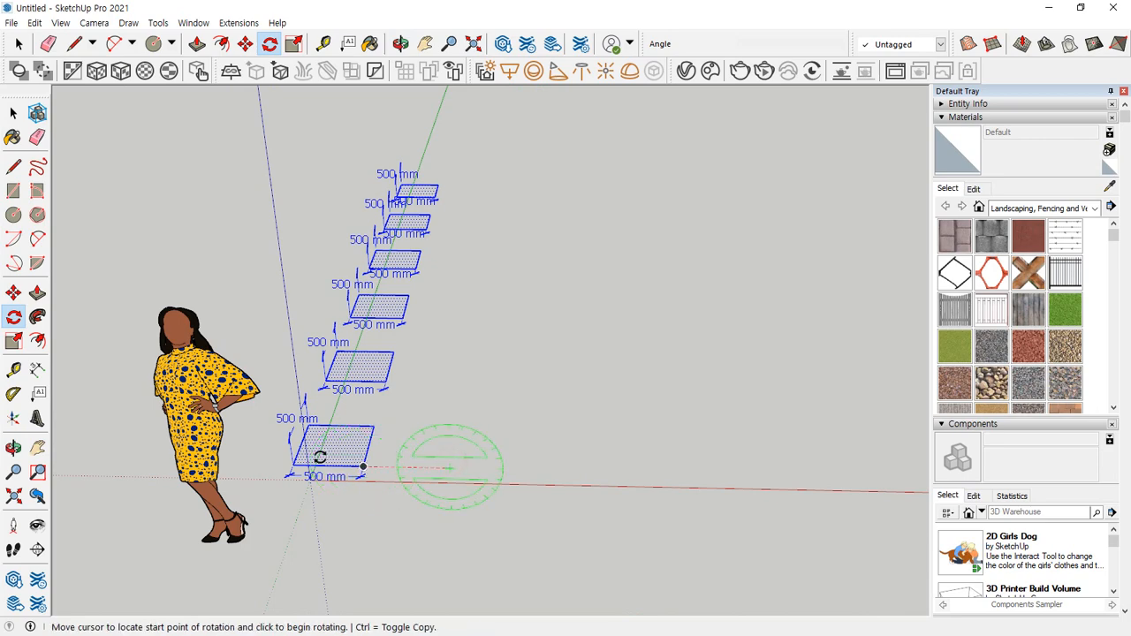
left_click(278, 457)
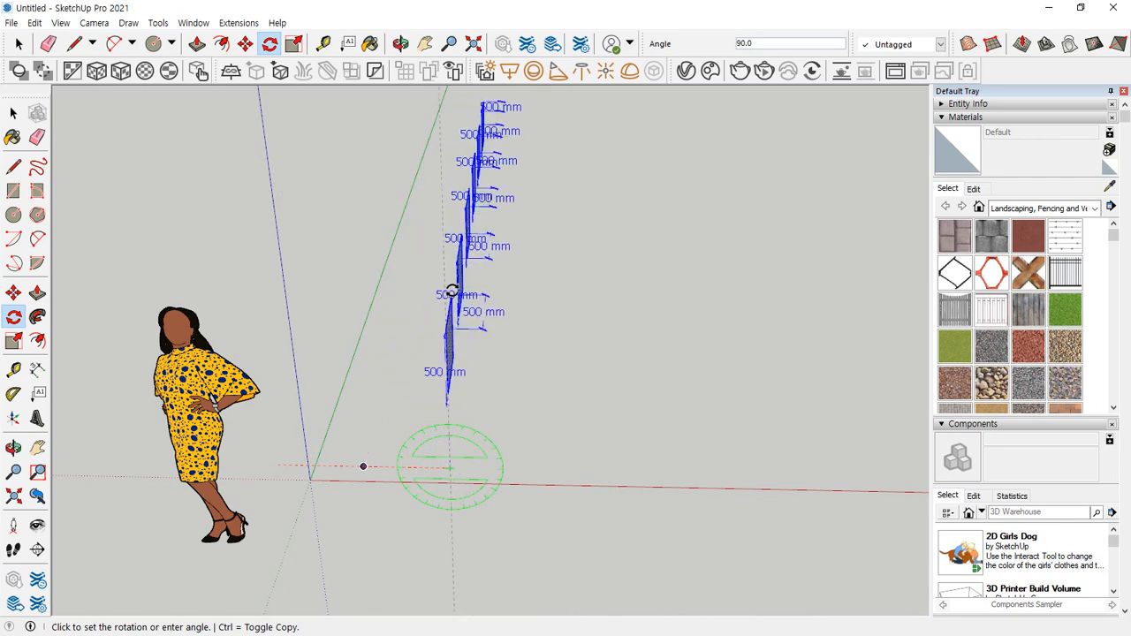
left_click(452, 291)
Rotate the upright row 90° about the red axis at the first square's lower corner, making it a vertical stack
middle_click_drag(571, 376, 260, 479)
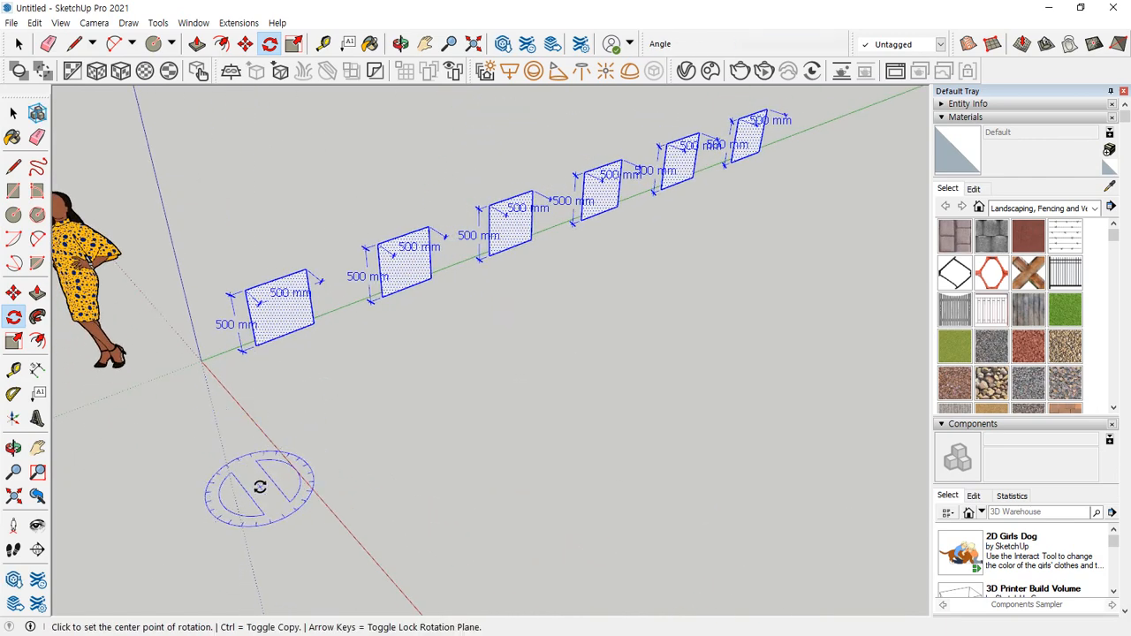
left_click(255, 345)
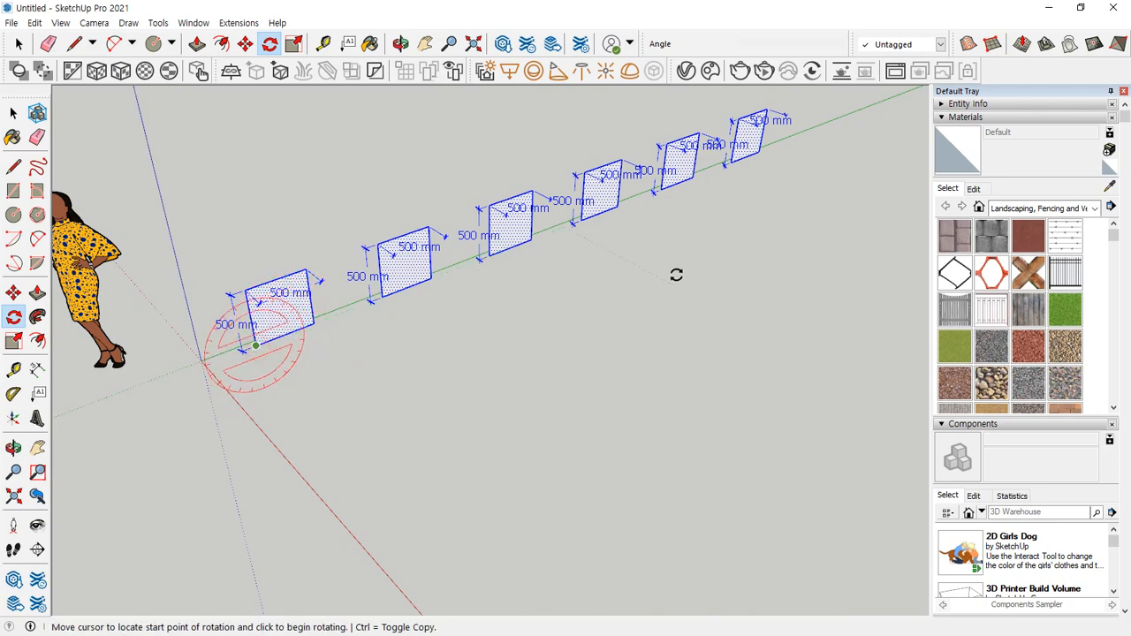
left_click(615, 208)
type("90")
key("Return")
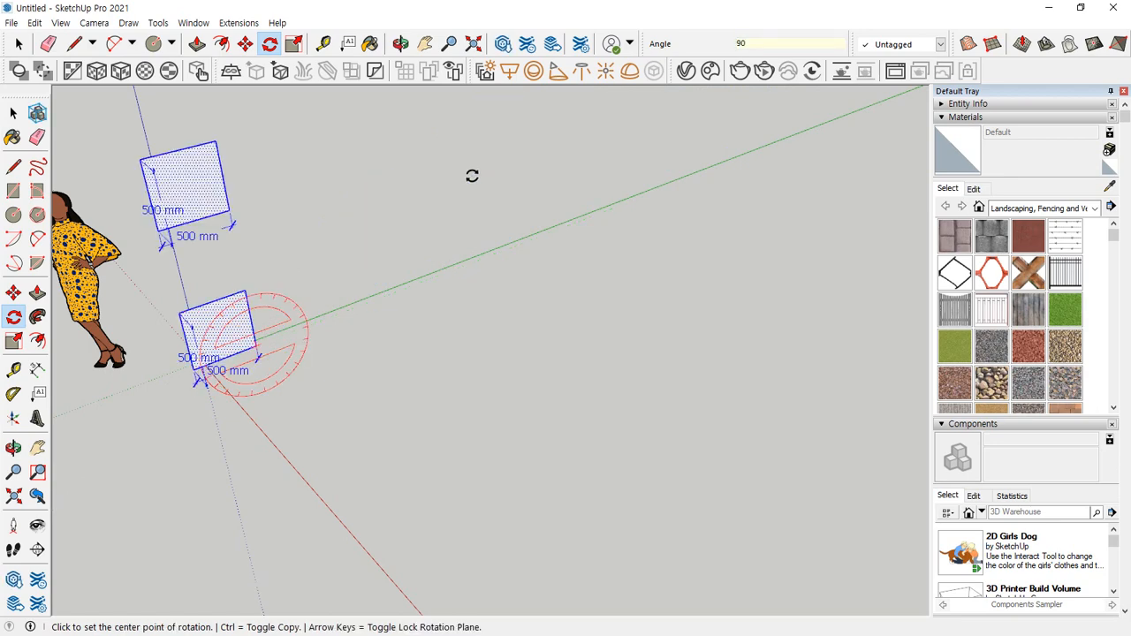
Rotate the vertical stack 90° in the locked green-axis plane about the lowest corner, laying it along the red axis
middle_click_drag(472, 177, 510, 288)
key("Left")
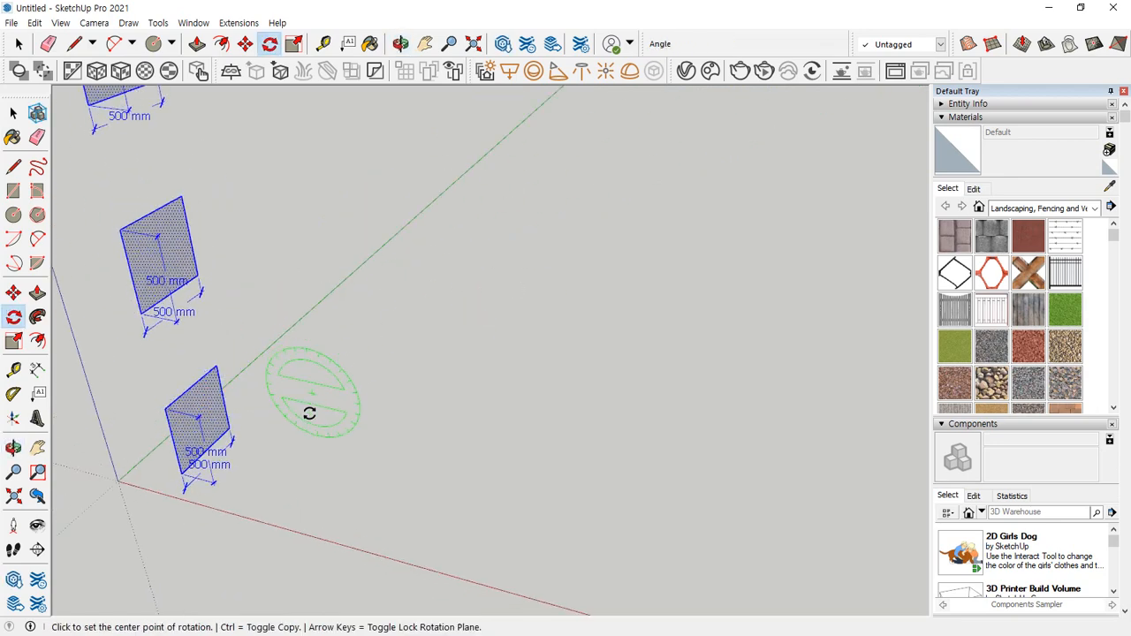
left_click(182, 474)
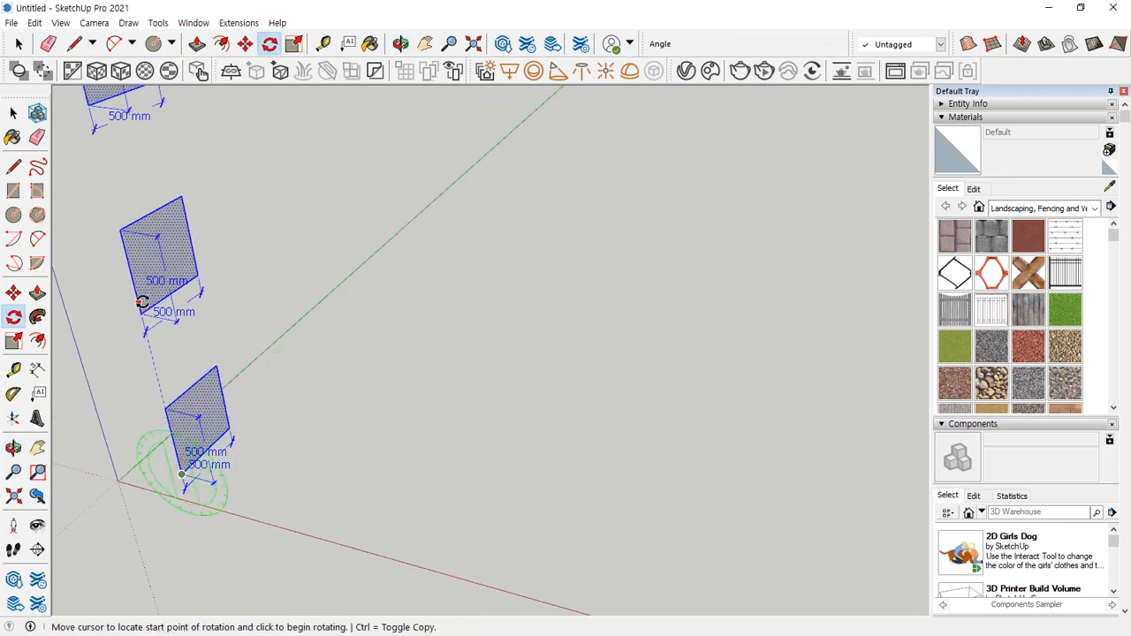
left_click(142, 301)
type("90")
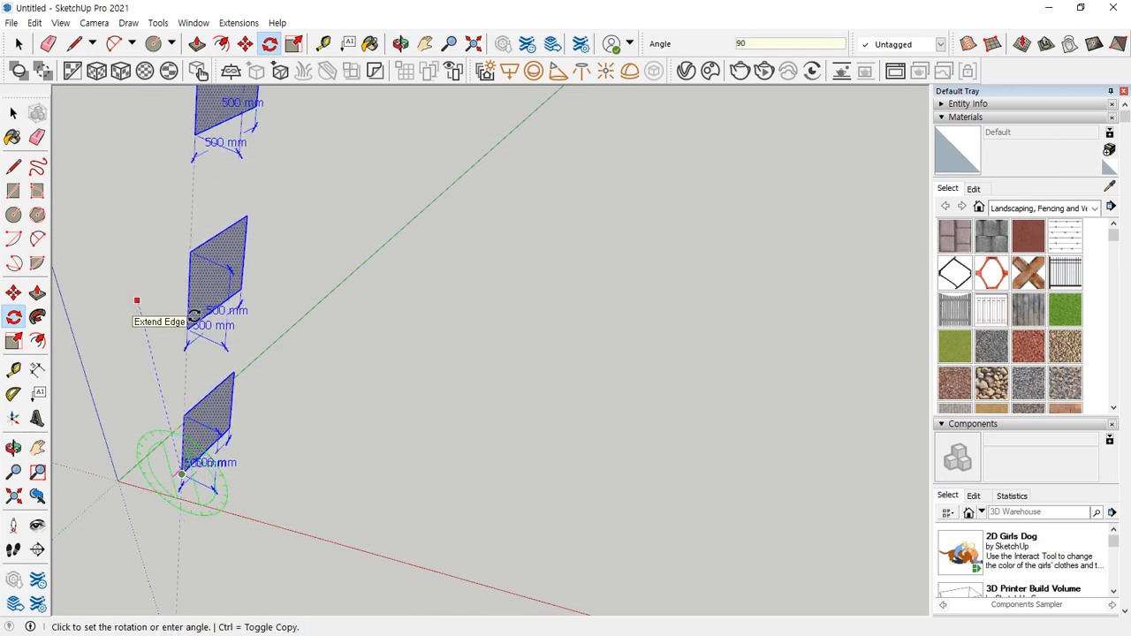
key("Return")
scroll(213, 395, "down", 2)
middle_click_drag(289, 573, 493, 417)
scroll(513, 377, "up", 2)
scroll(494, 411, "up", 3)
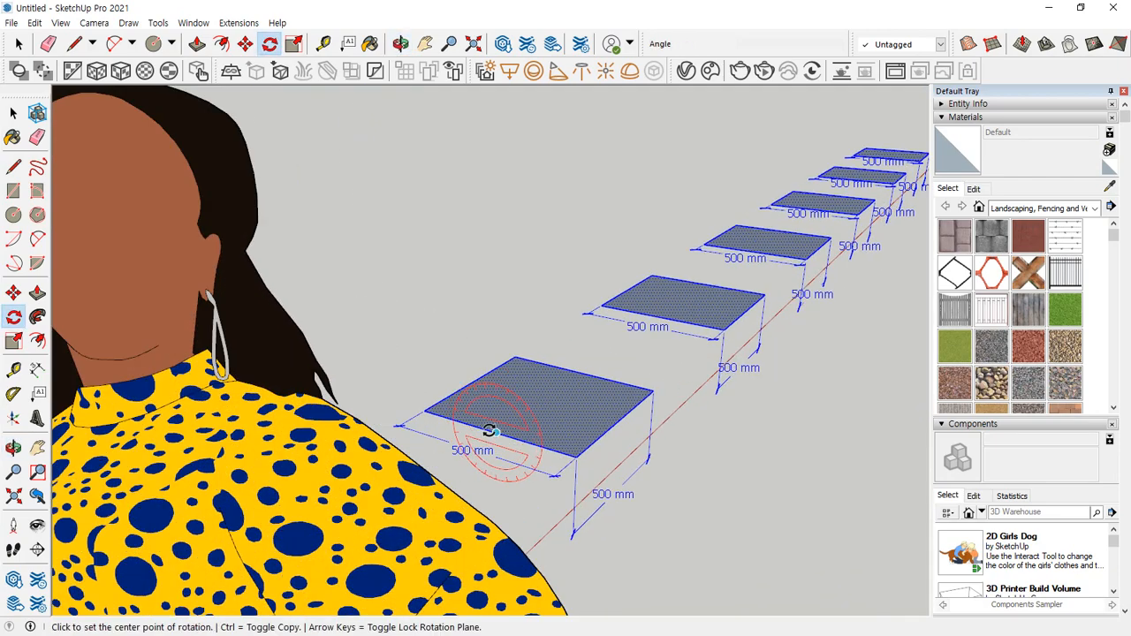
Flip the row over about the red axis, centered on the first square's long edge, so its white faces point up
left_click(494, 430)
left_click(434, 413)
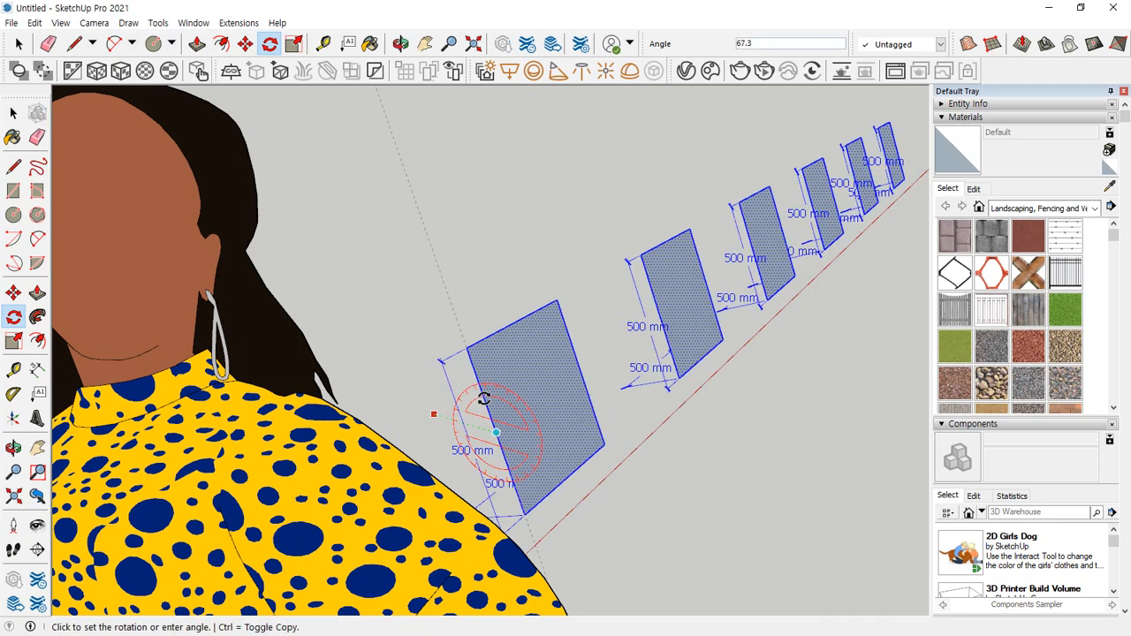
left_click(485, 398)
scroll(487, 397, "down", 8)
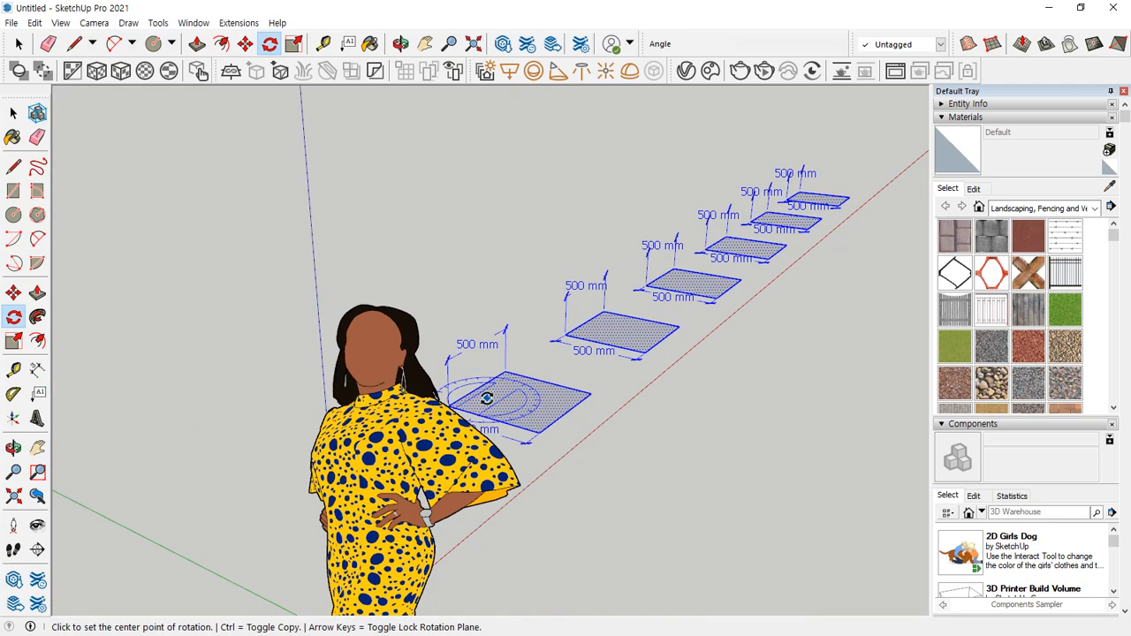
Create a horizontal radial array of the row about a point beside the origin, rotating a copy 45° and multiplying it by 7
middle_click_drag(495, 375, 505, 400)
scroll(469, 407, "up", 5)
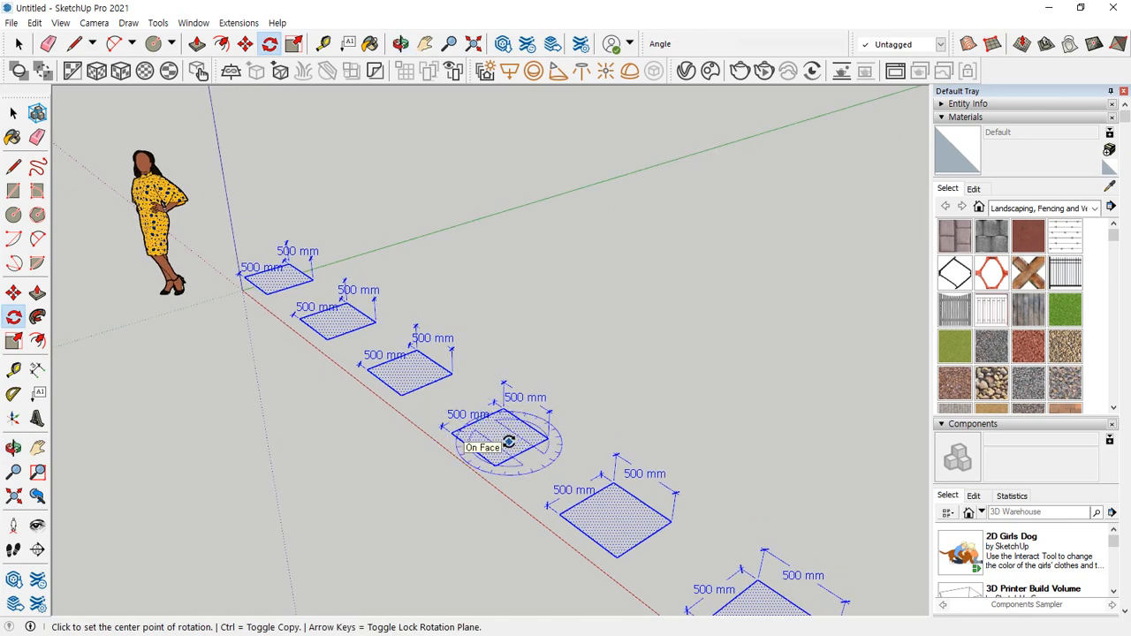
middle_click_drag(509, 442, 618, 494)
scroll(434, 298, "down", 1)
scroll(303, 318, "up", 1)
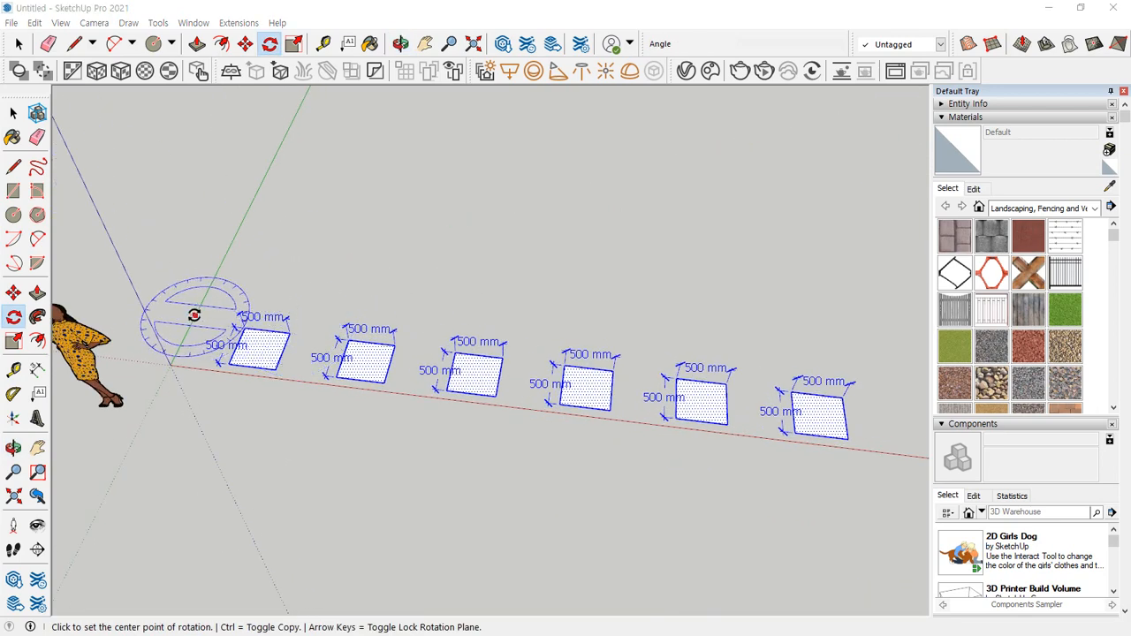
scroll(767, 381, "up", 2)
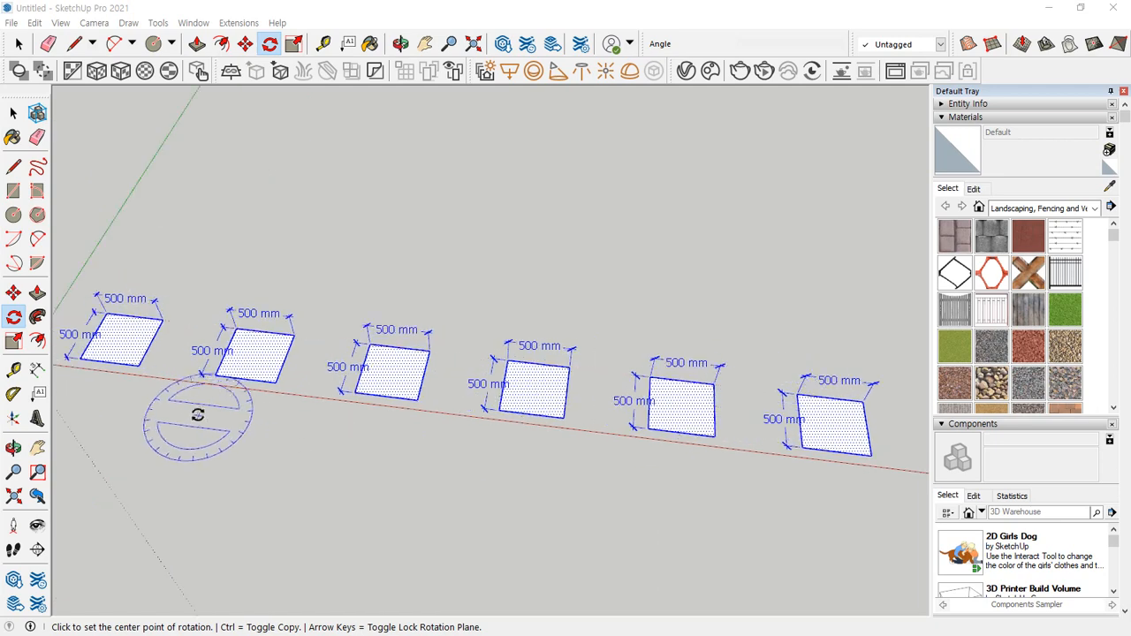
scroll(355, 393, "down", 1)
scroll(176, 377, "down", 1)
middle_click_drag(177, 376, 434, 399, "shift")
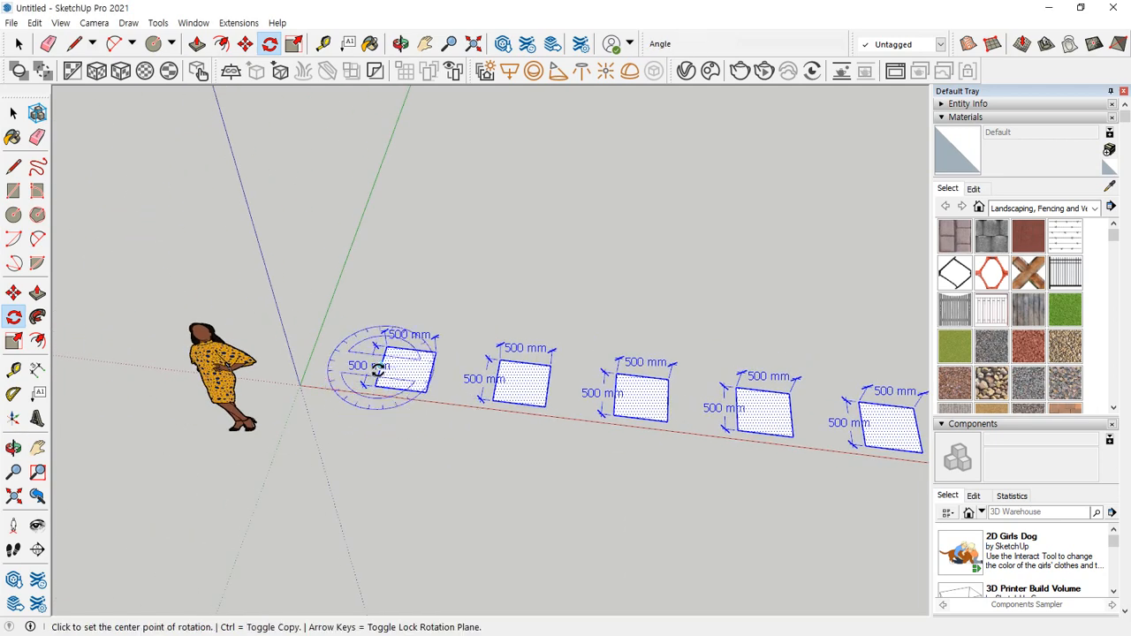
left_click(326, 361)
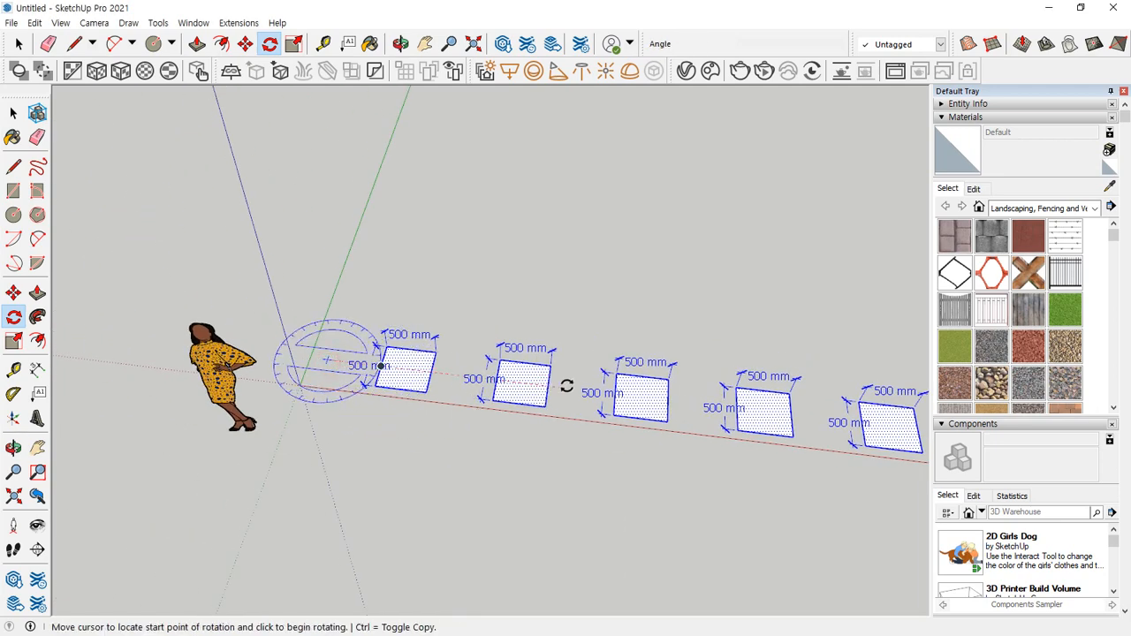
left_click(567, 385)
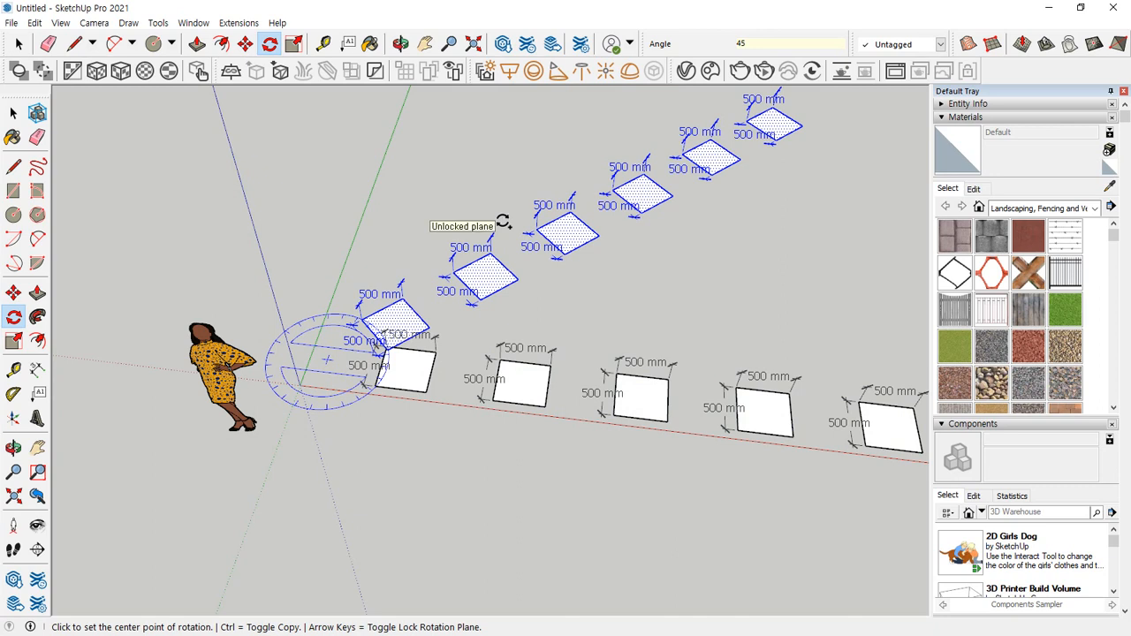
type("*")
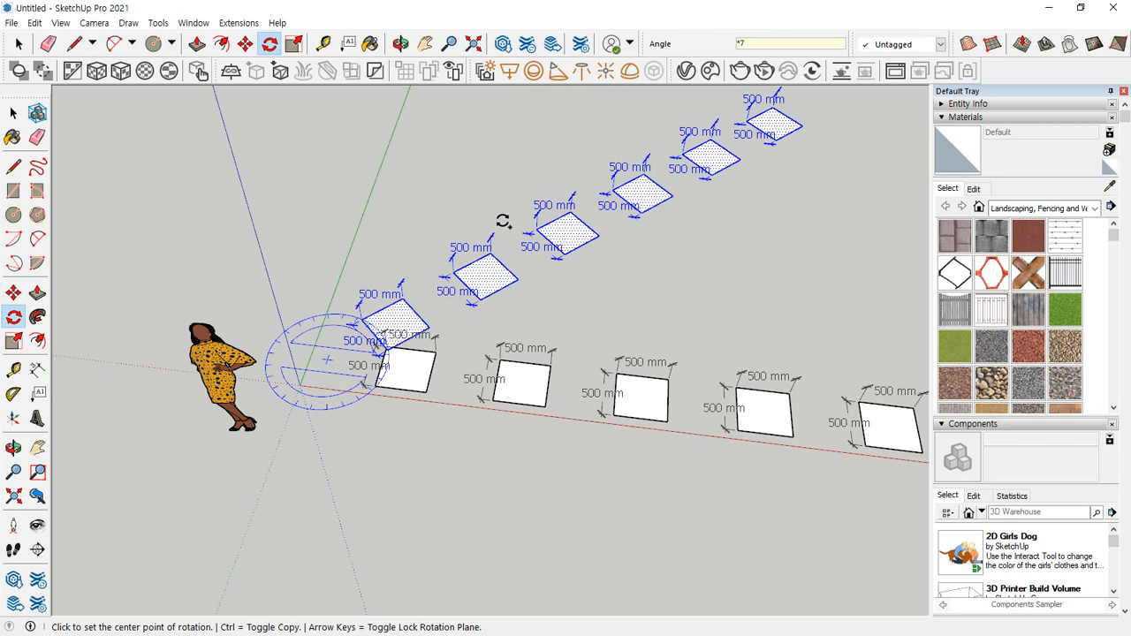
key("Return")
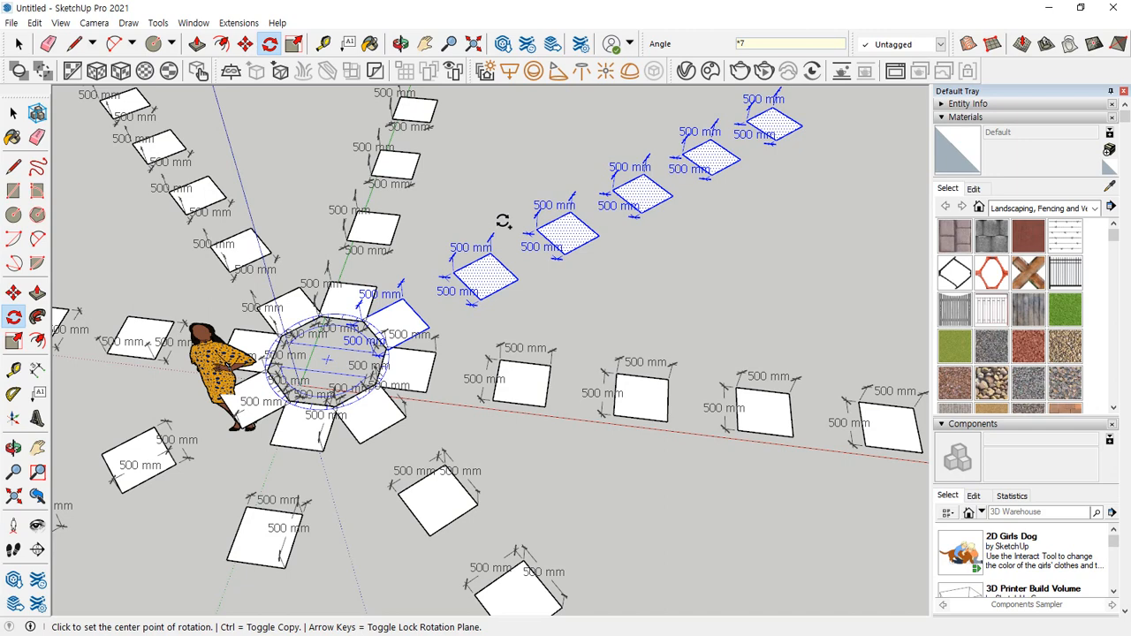
Undo the radial array made from the 45° rotated copy
key("ctrl+z")
scroll(502, 222, "down", 3)
scroll(536, 271, "up", 2)
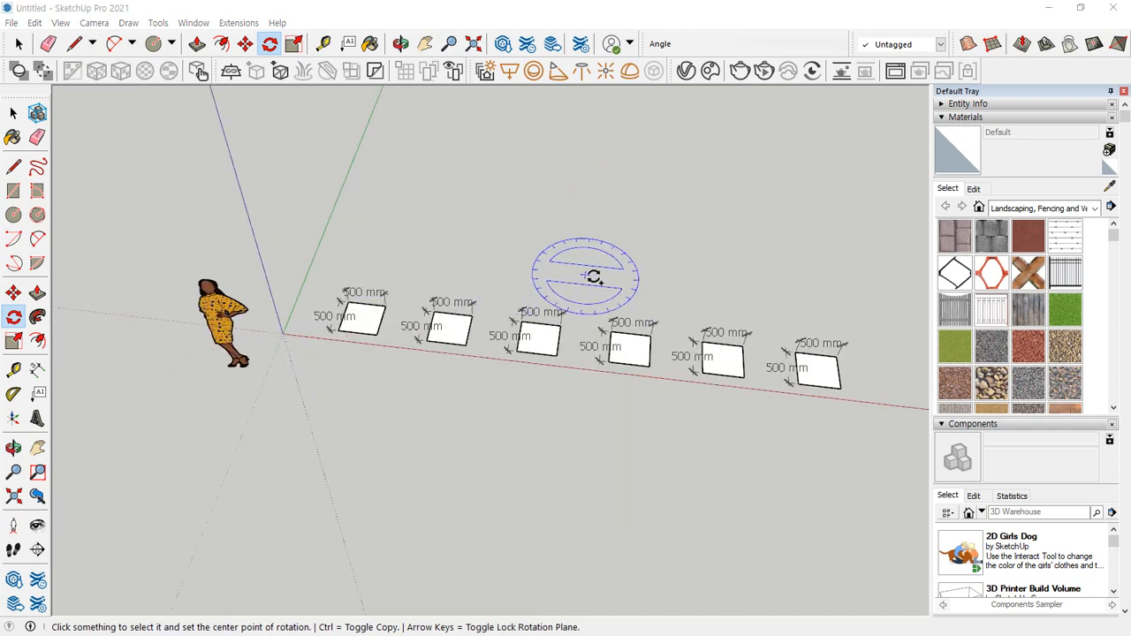
Rotate the entire row of squares 360° in the horizontal plane about a point near the origin, without copying
key("space")
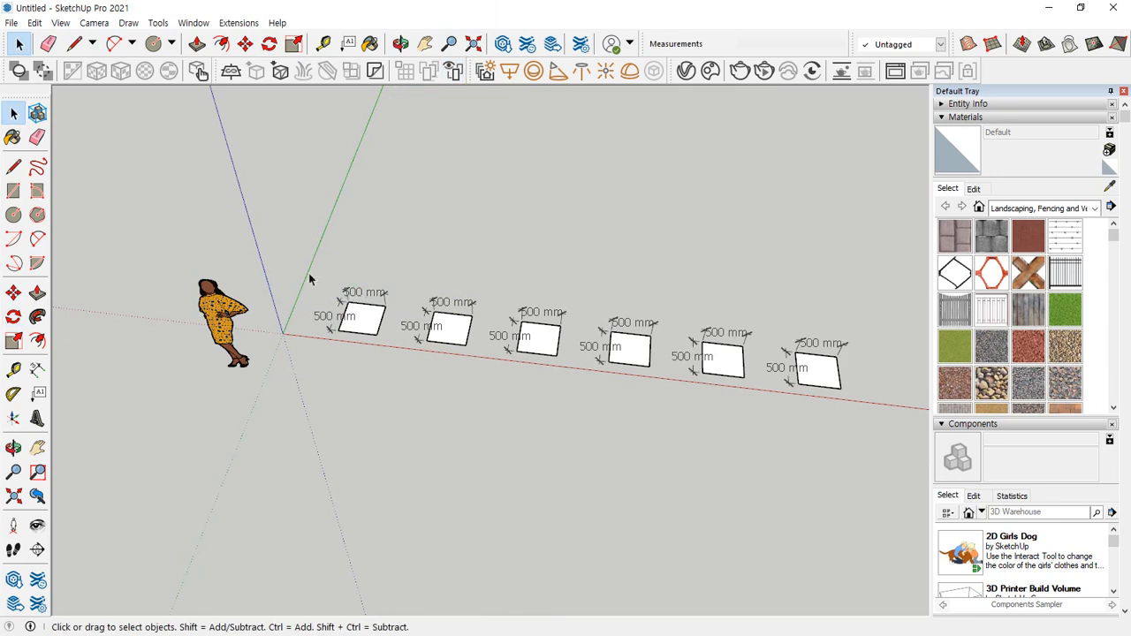
left_click_drag(299, 263, 943, 470)
key("q")
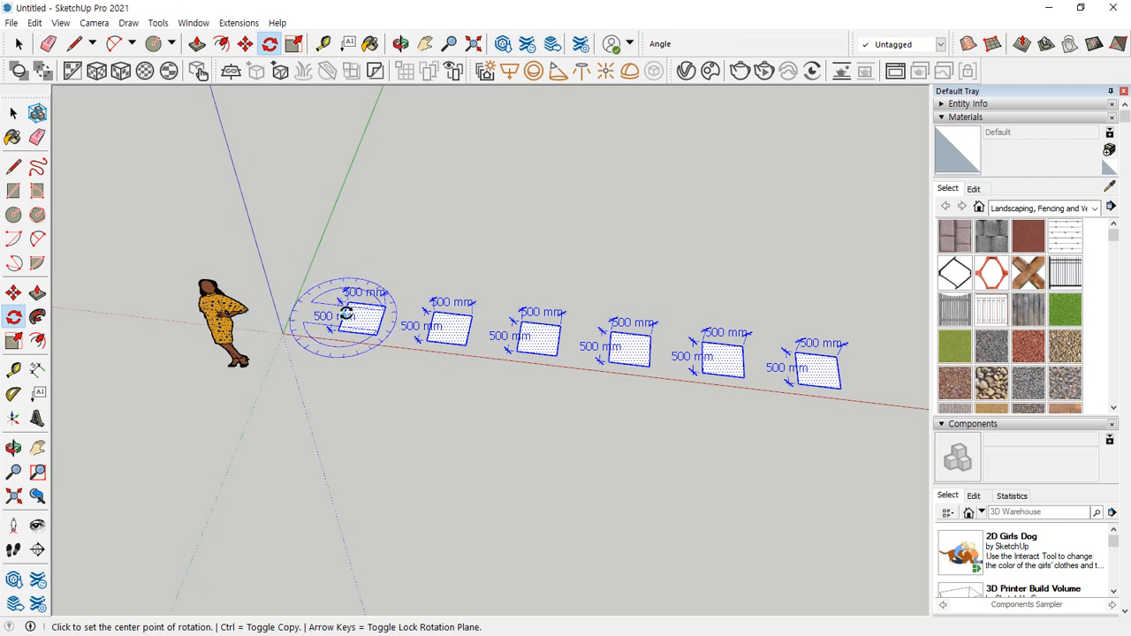
scroll(345, 313, "up", 1)
scroll(345, 313, "up", 1)
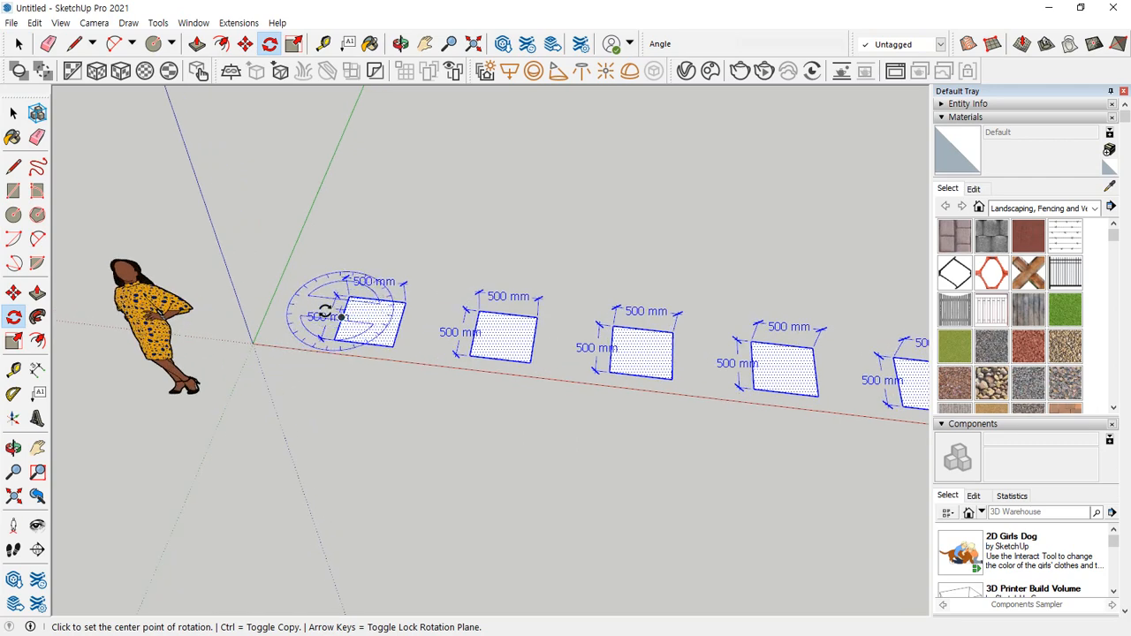
left_click(252, 304)
scroll(450, 330, "down", 2)
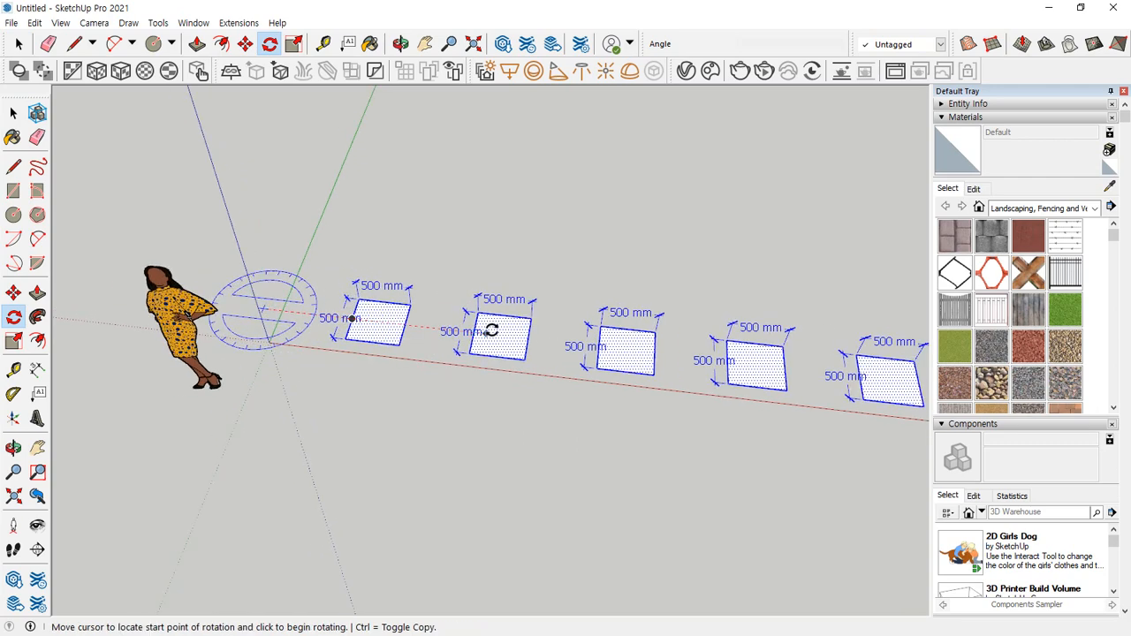
left_click(550, 334)
type("360")
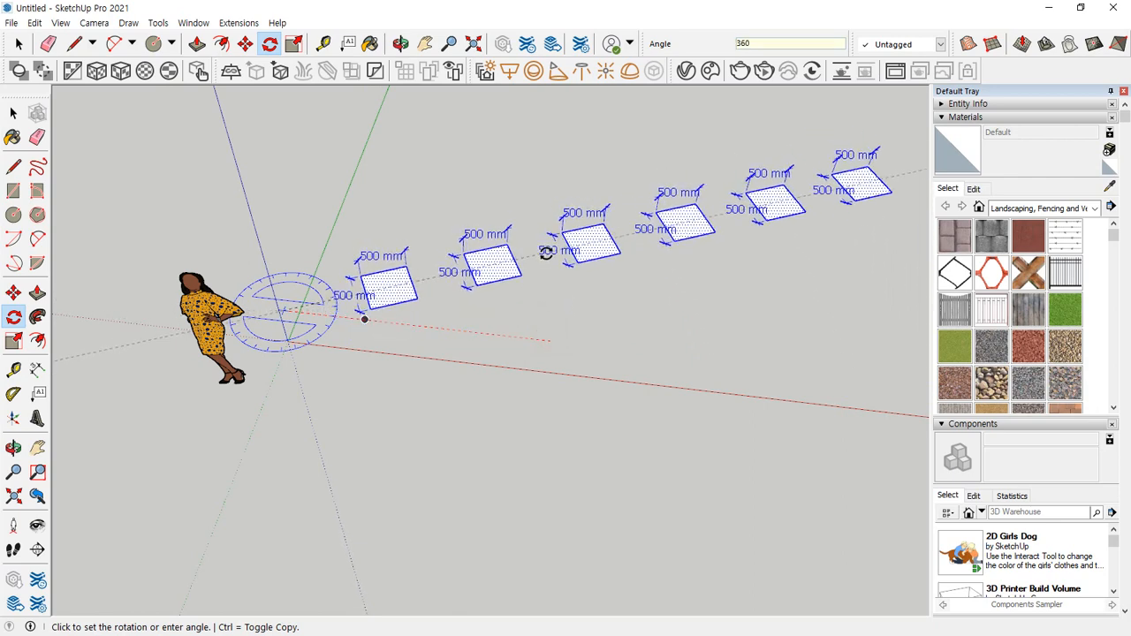
key("Return")
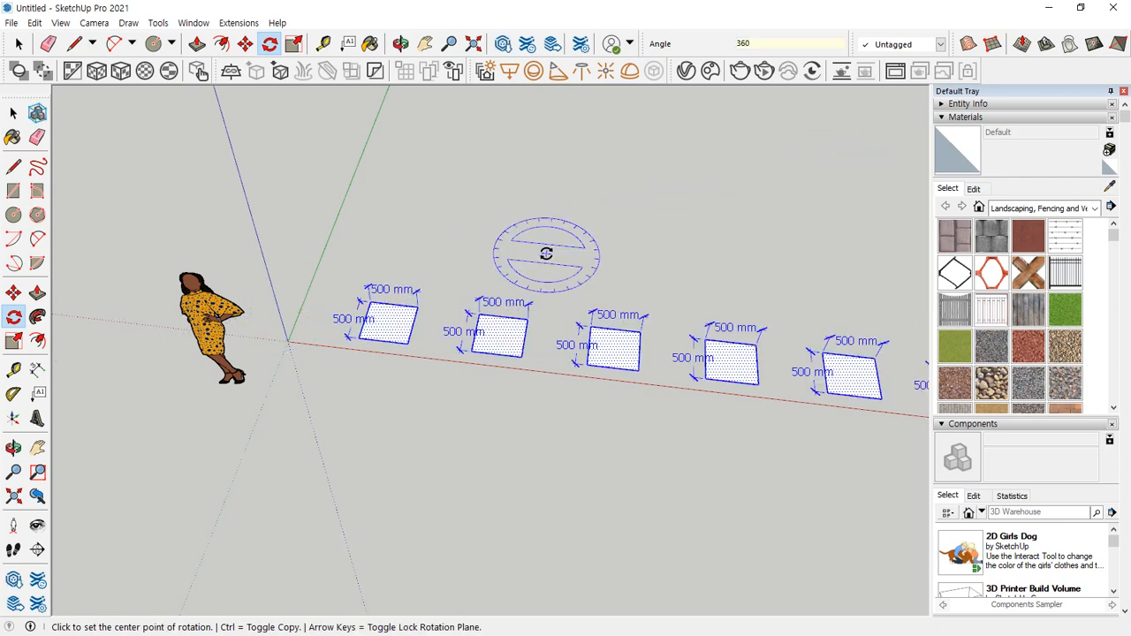
Try to divide the 360° rotation with /8 and /7, then clear the selection
type("/8")
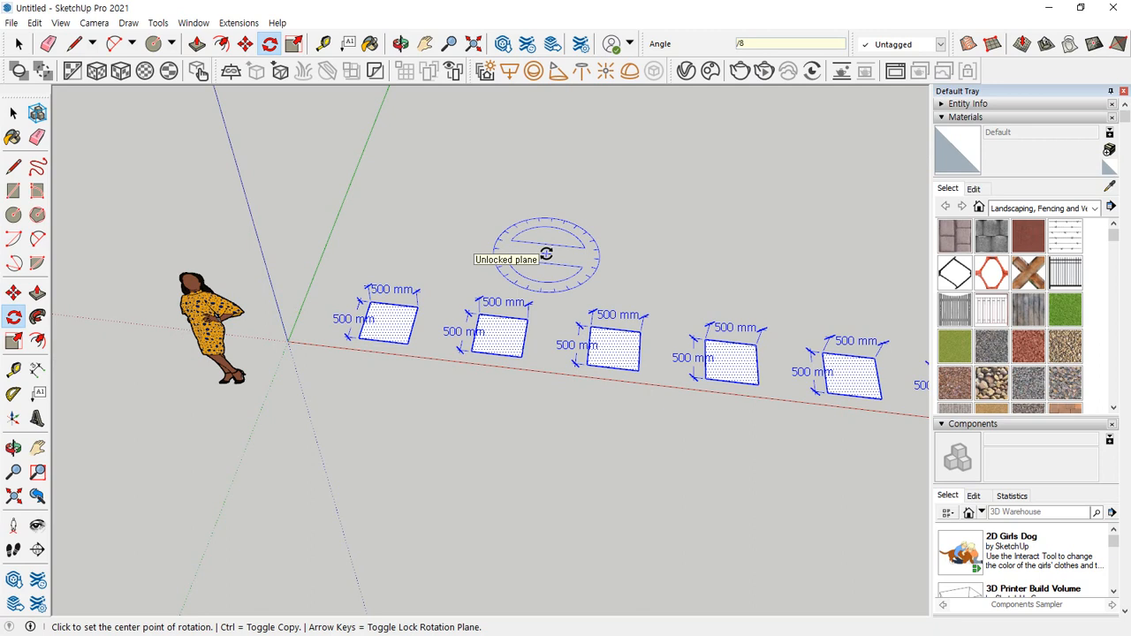
key("Return")
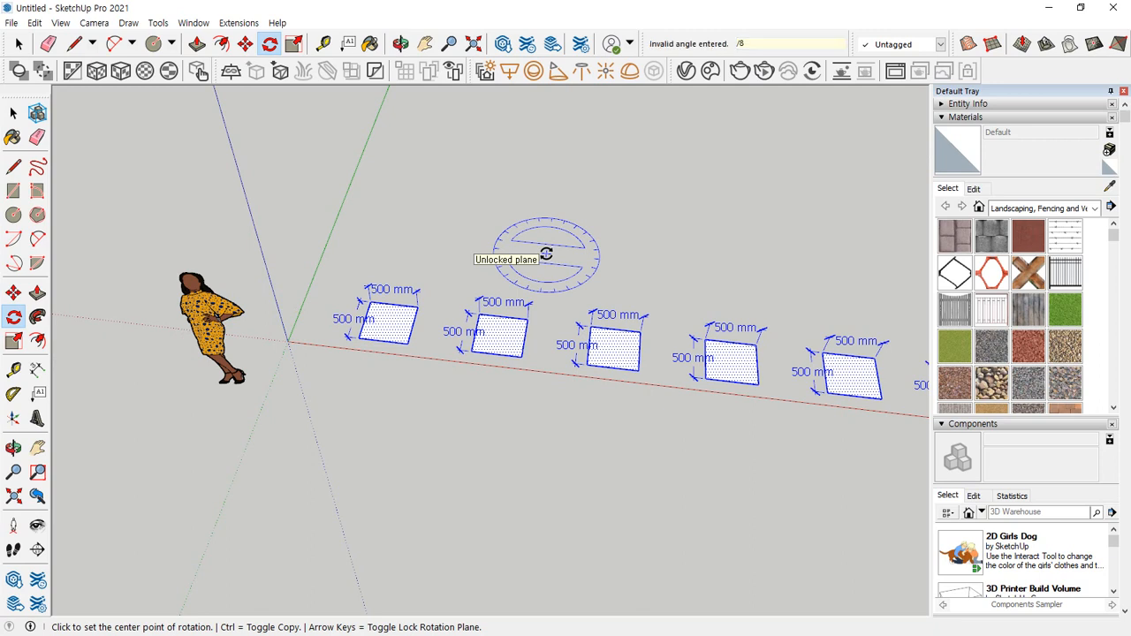
key("Escape")
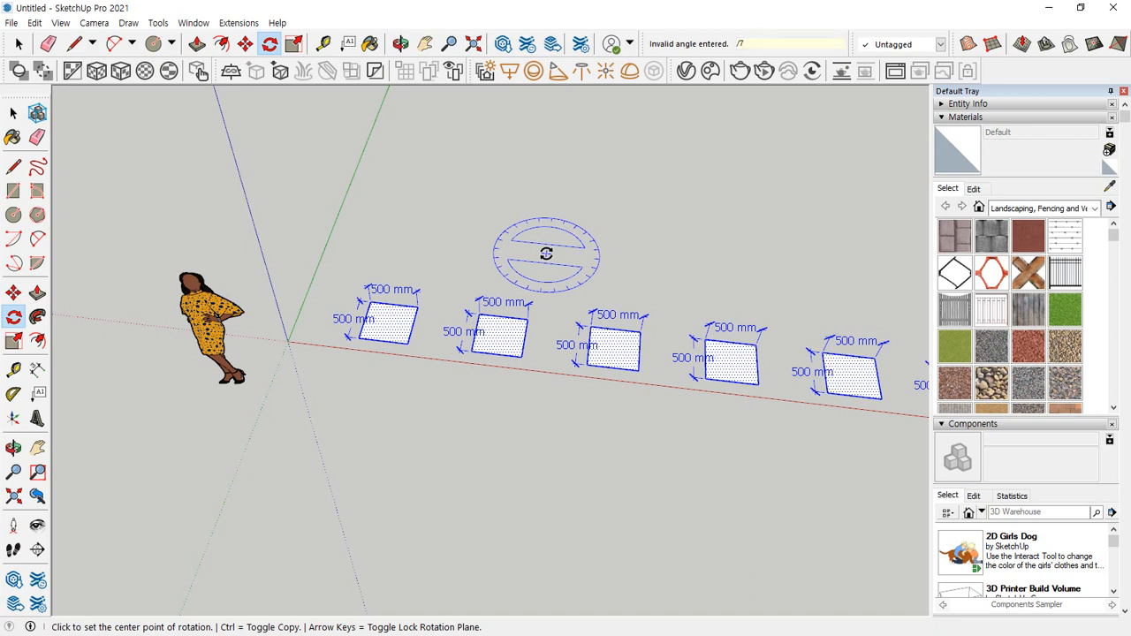
key("Escape")
key("ctrl+t")
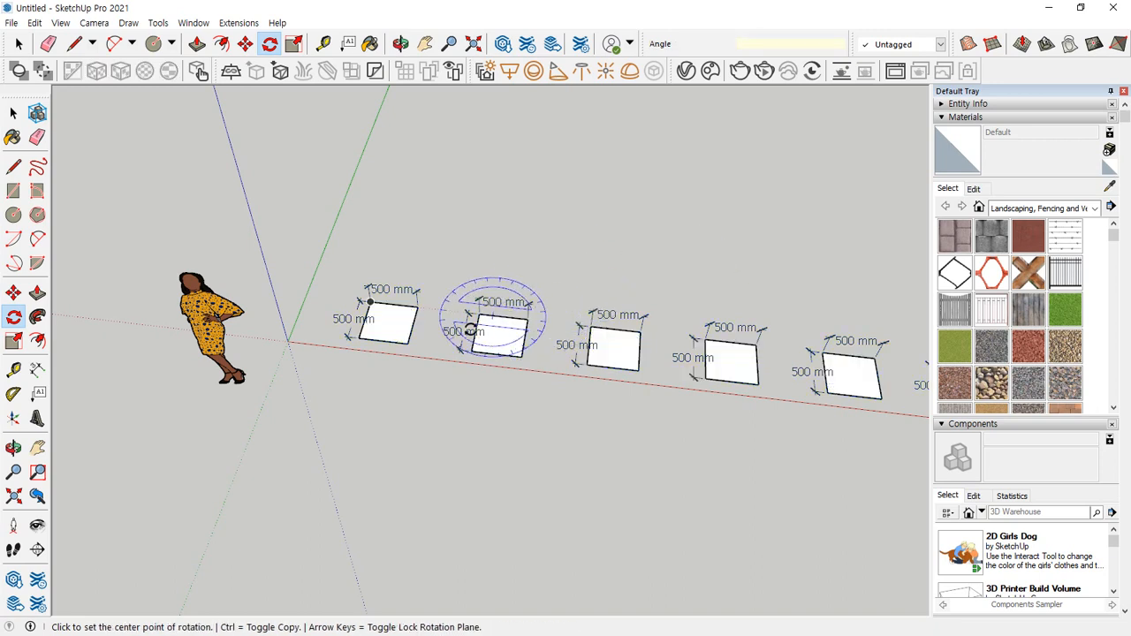
Rotate a copy of the whole row 360° in the horizontal plane about a point near the origin, aligned with the squares' midline
key("space")
scroll(326, 260, "down", 2)
scroll(337, 269, "up", 2)
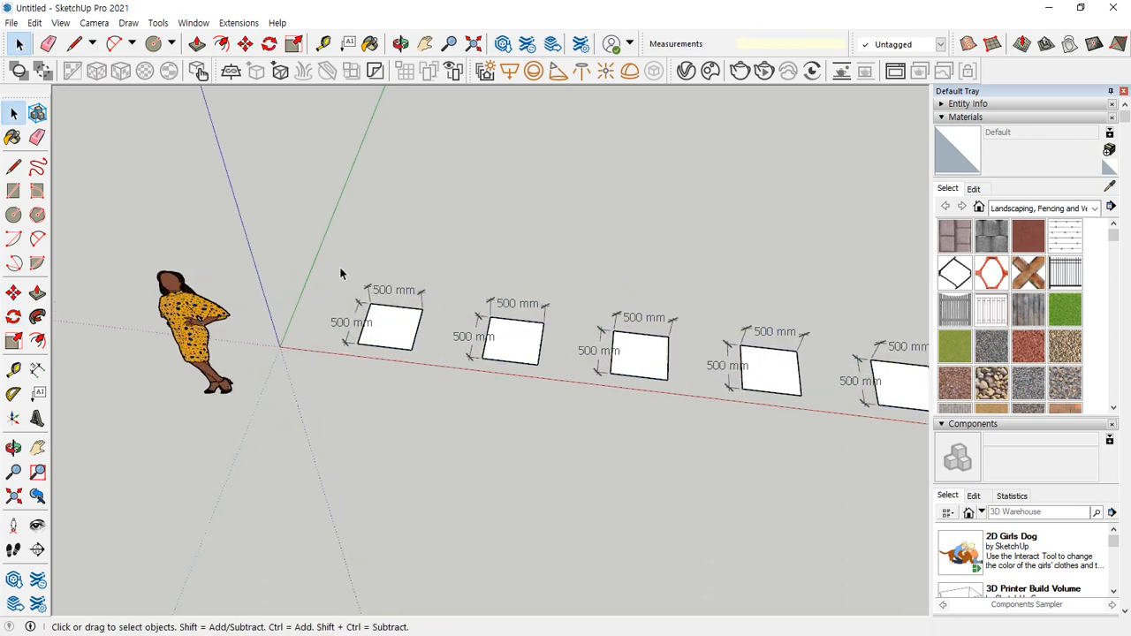
scroll(339, 266, "down", 1)
middle_click_drag(444, 275, 245, 252, "shift")
left_click_drag(95, 221, 872, 471)
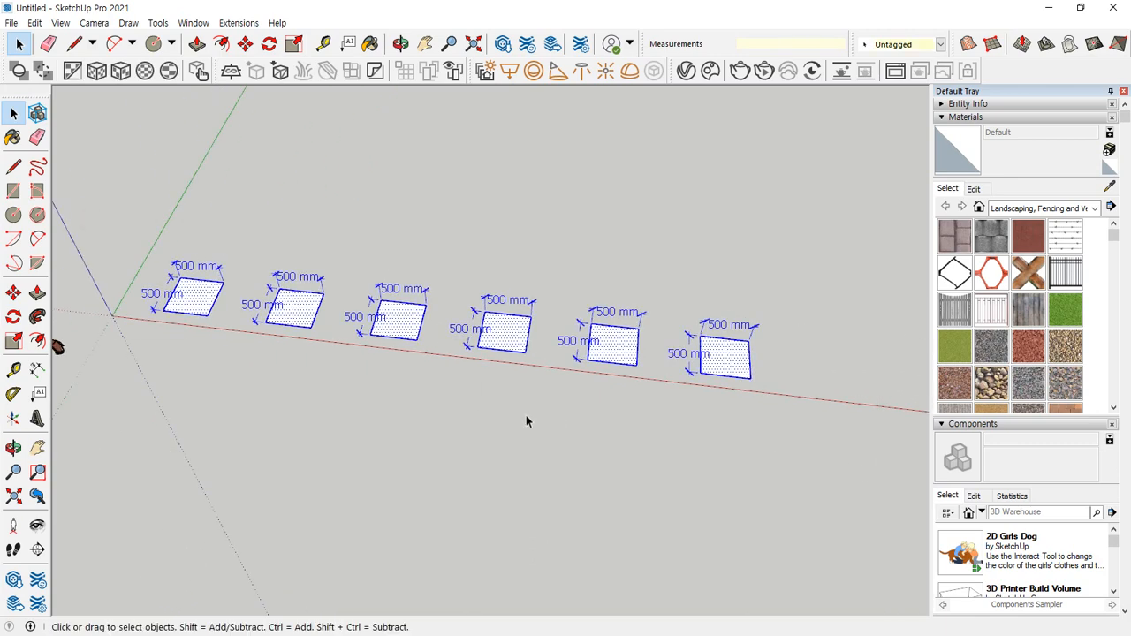
middle_click_drag(349, 335, 498, 358, "shift")
scroll(315, 322, "up", 2)
key("q")
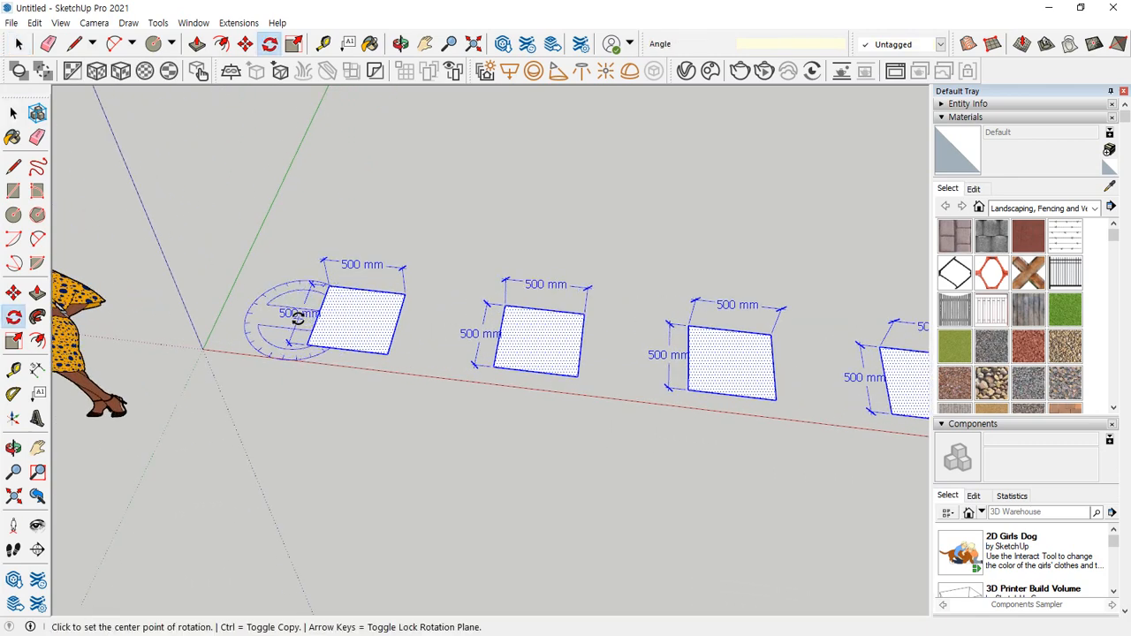
left_click(205, 299)
key("ctrl")
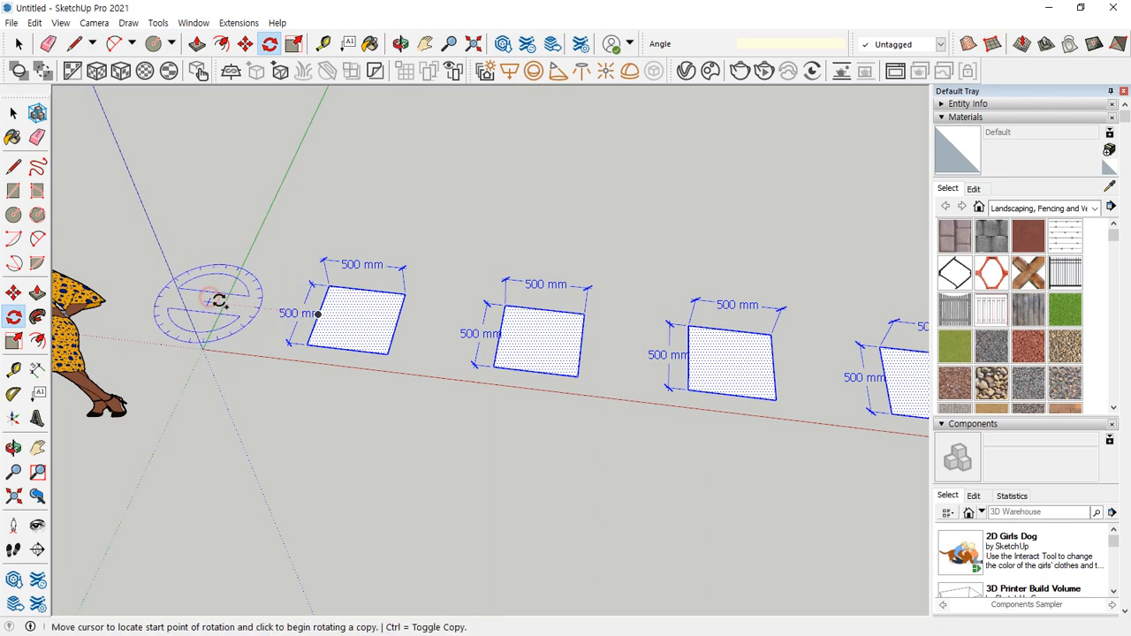
left_click(437, 327)
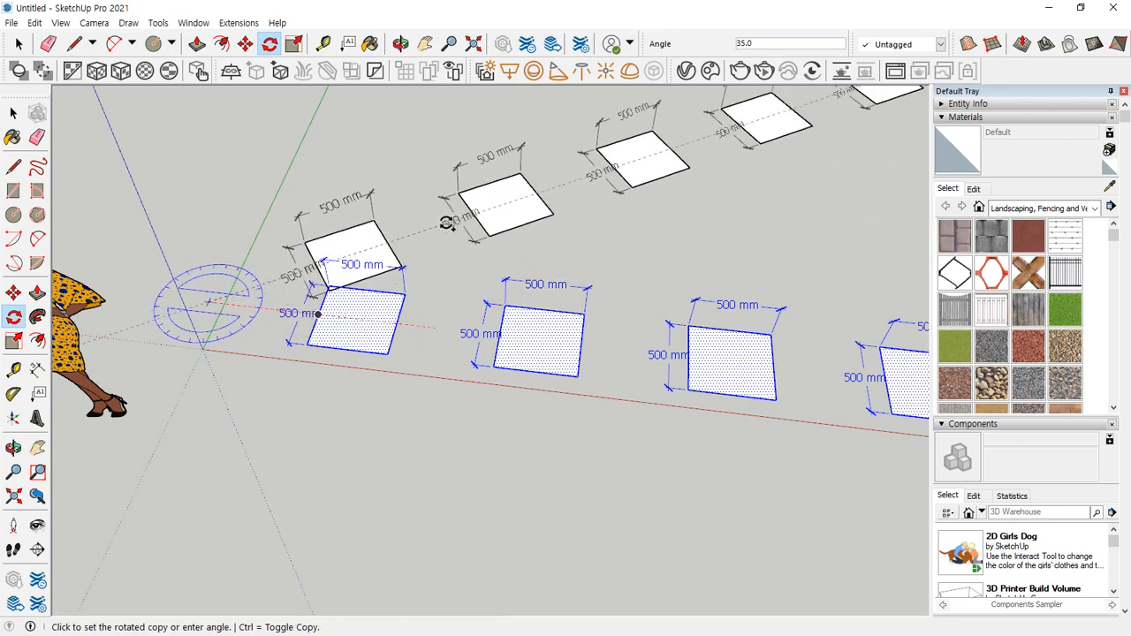
key("ctrl")
key("ctrl")
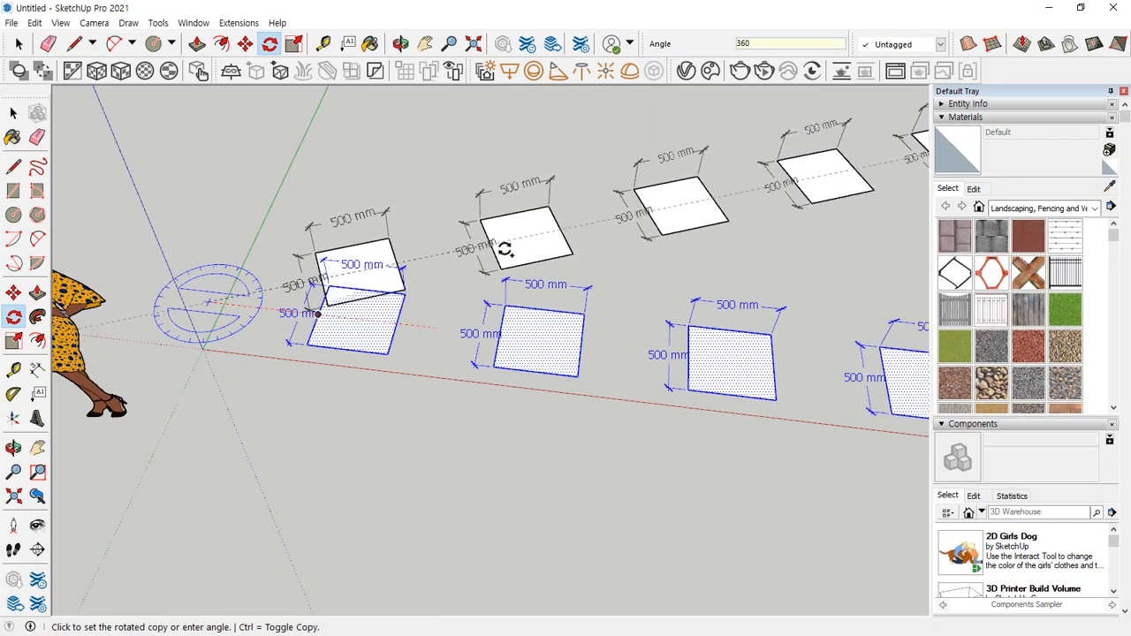
key("Escape")
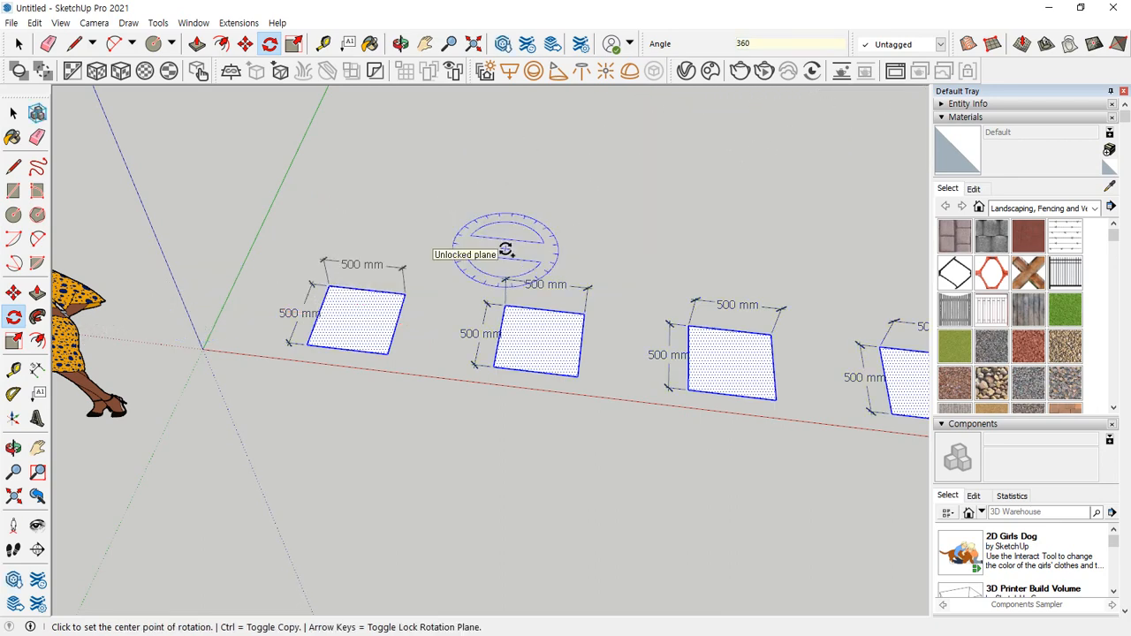
Divide the 360° rotated copy by 8 to form an evenly spaced radial array of rows
type("/8")
key("Return")
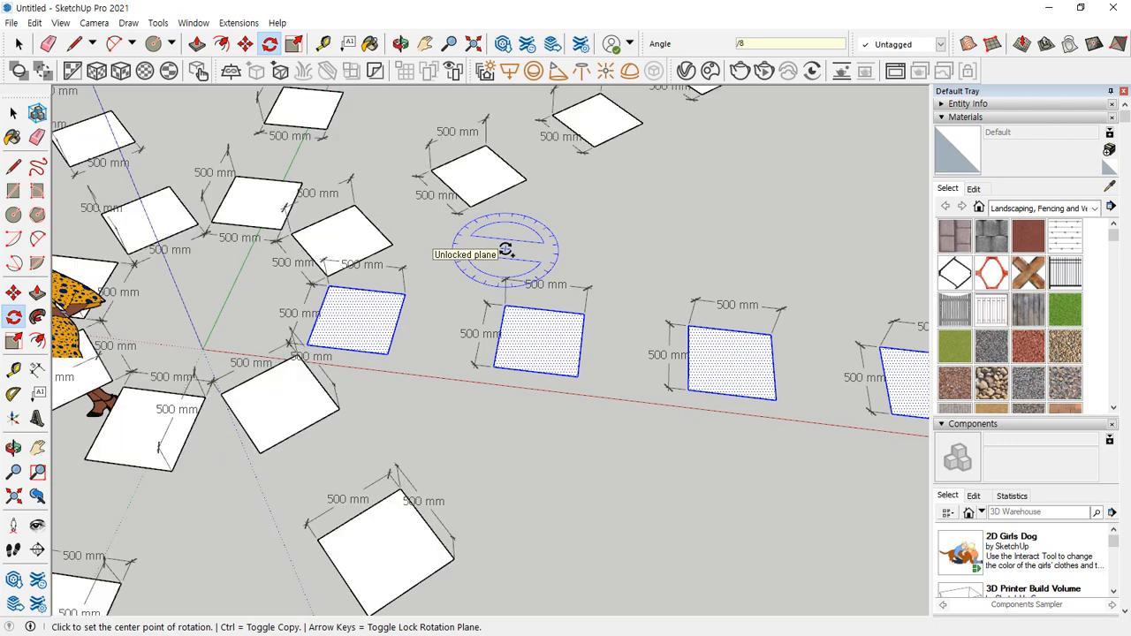
key("space")
scroll(490, 415, "down", 2)
middle_click_drag(491, 427, 521, 70)
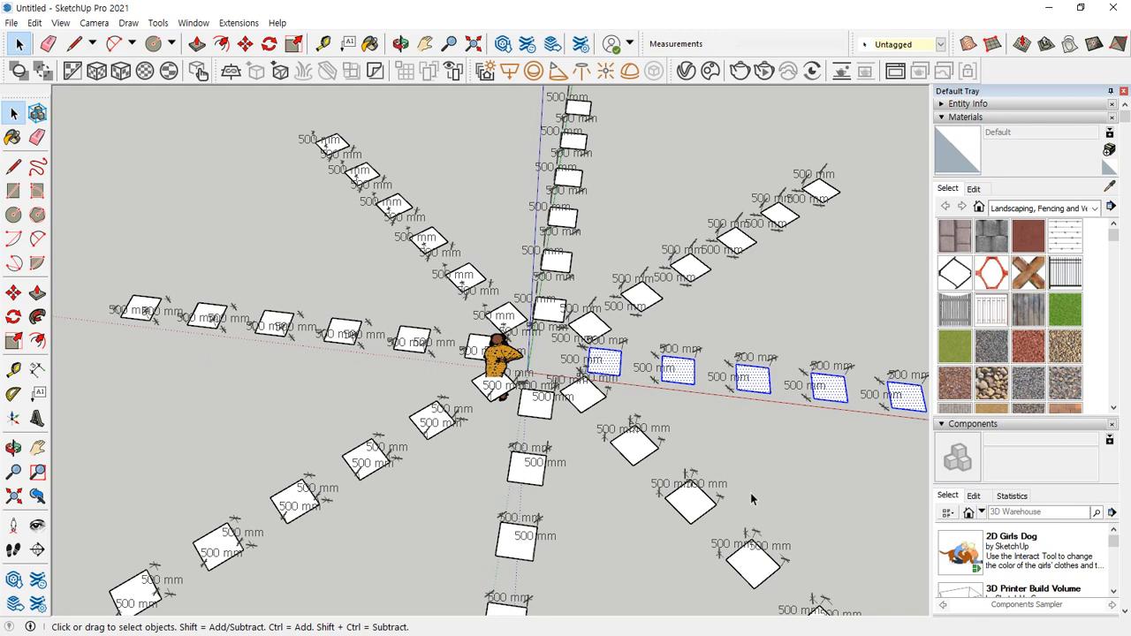
Remove the radial copies, keeping the original row of dimensioned squares and the scale figure
key("ctrl+shift+i")
key("Delete")
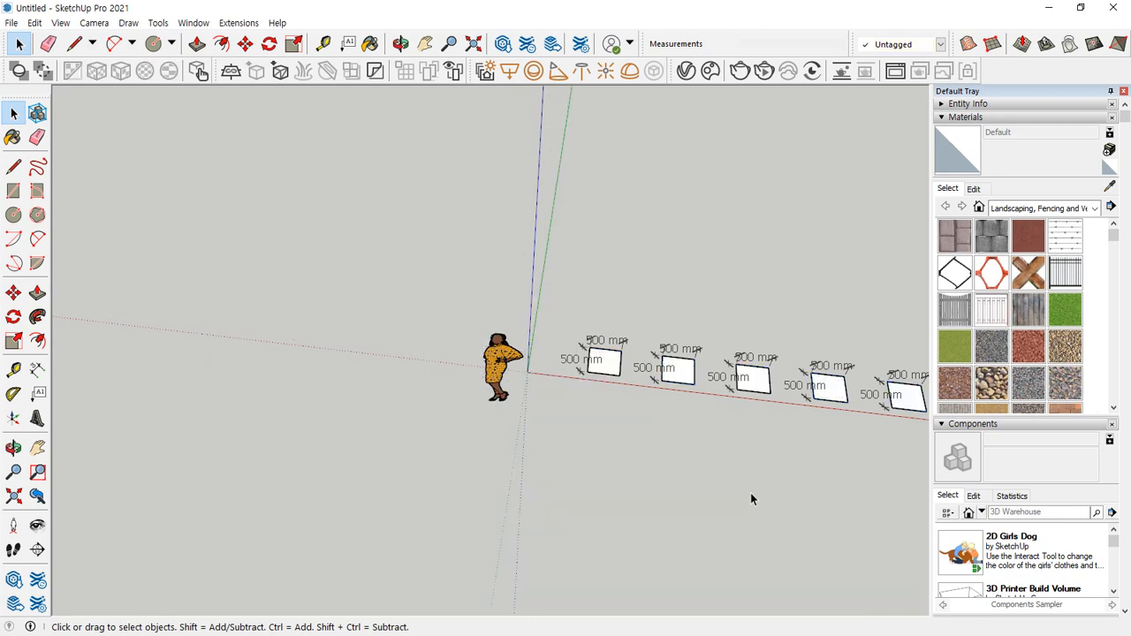
Rotate the first square's edge farthest from the origin upward about the opposite front corner, in the vertical plane perpendicular to the green axis
scroll(404, 352, "up", 3)
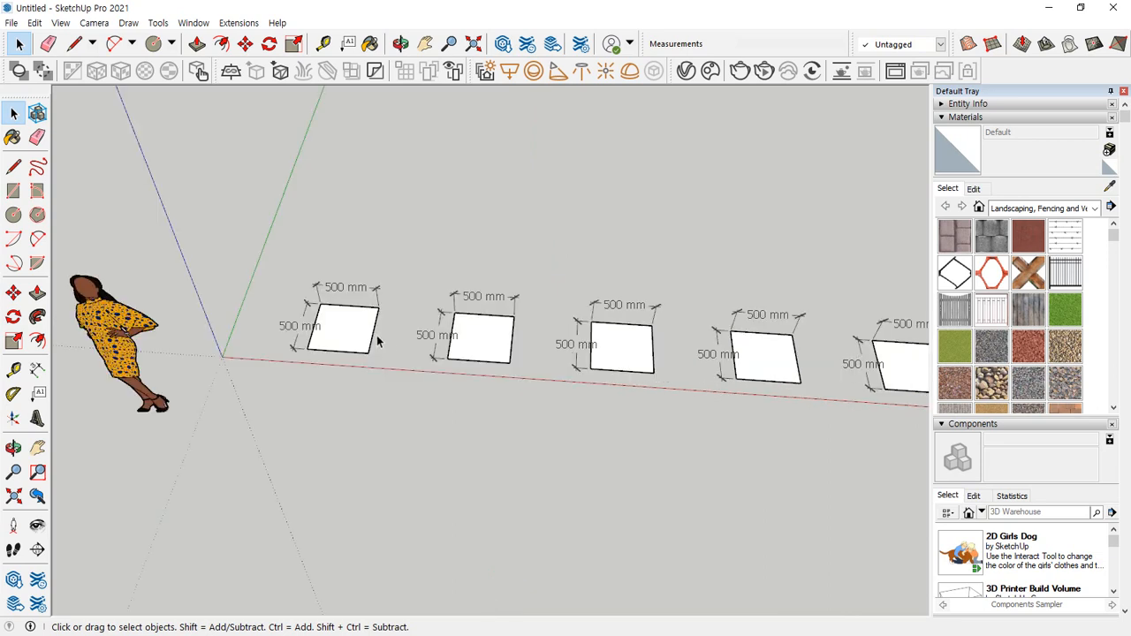
scroll(371, 345, "up", 6)
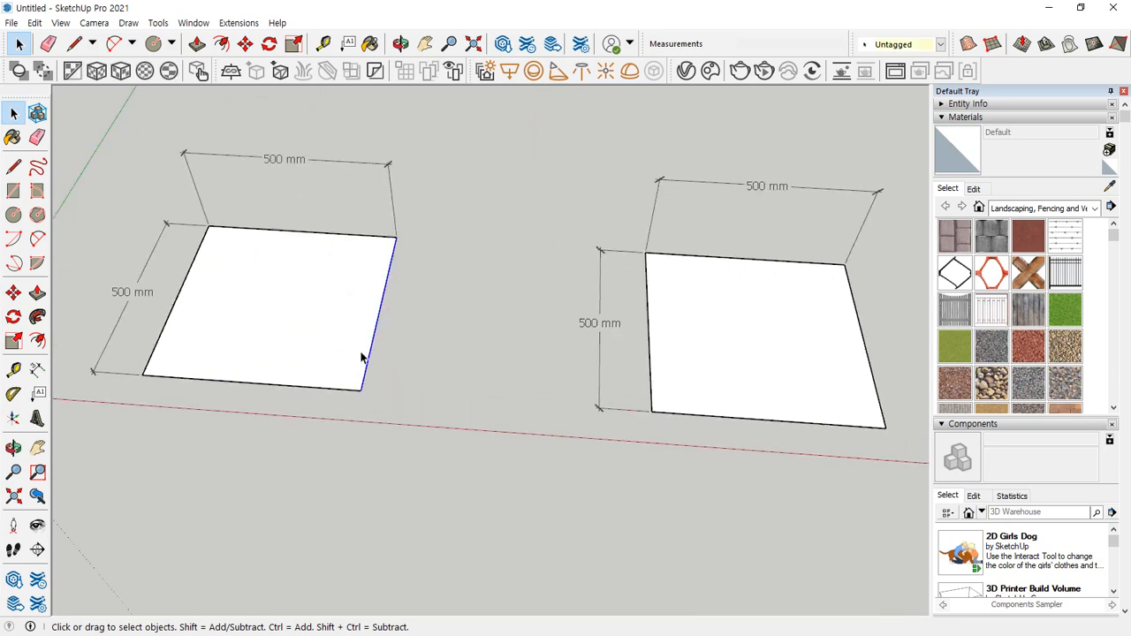
key("q")
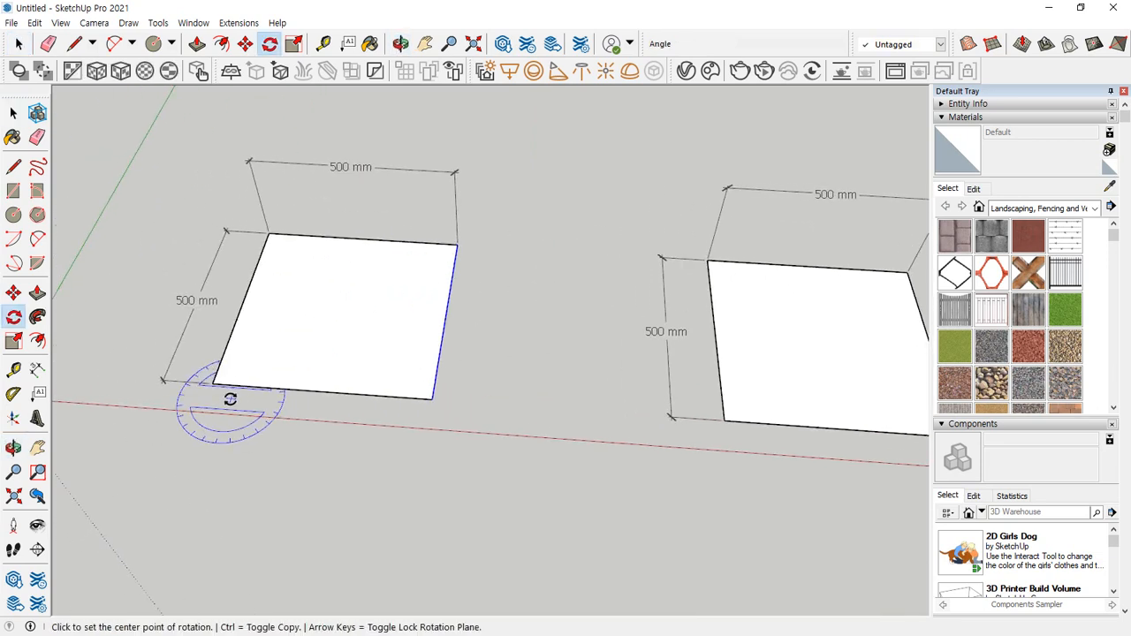
left_click(212, 384)
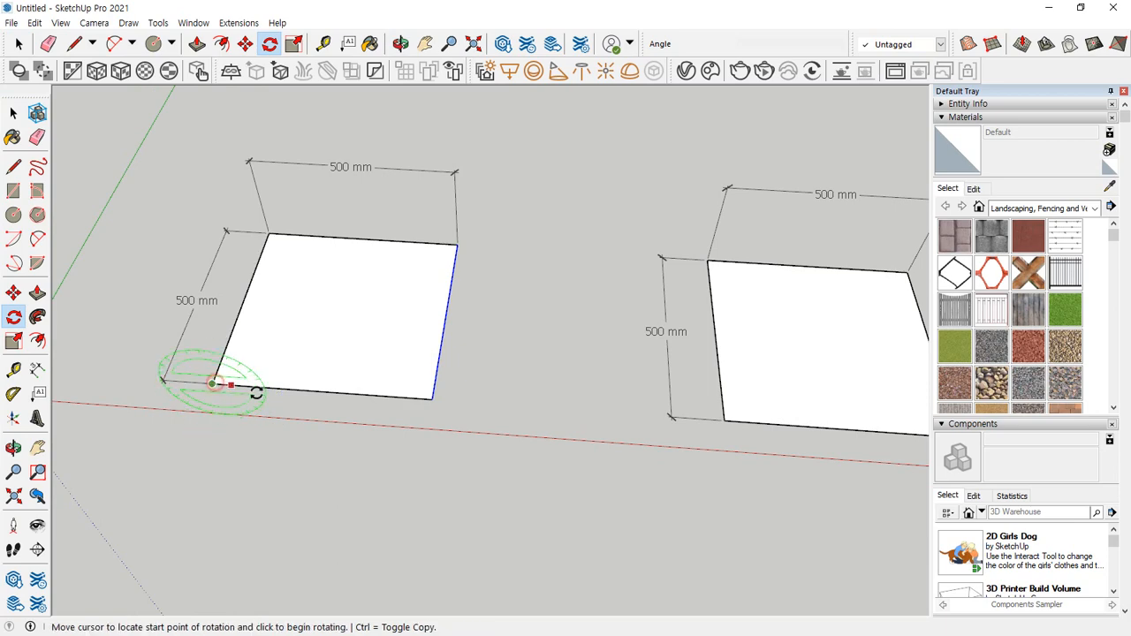
left_click(432, 398)
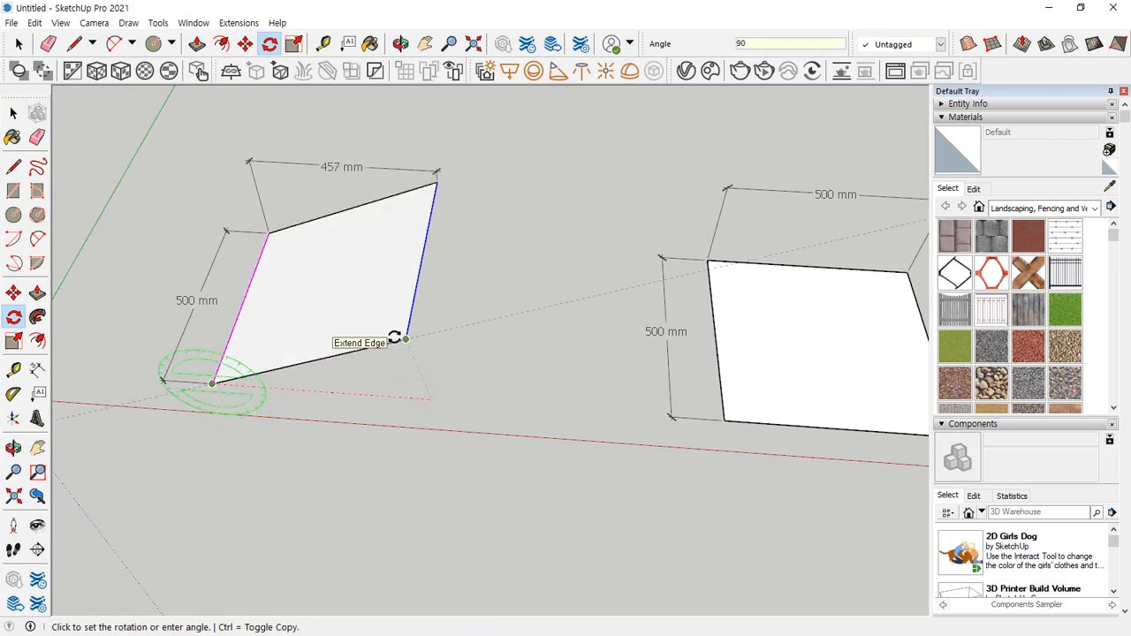
left_click(394, 339)
middle_click_drag(197, 366, 492, 274)
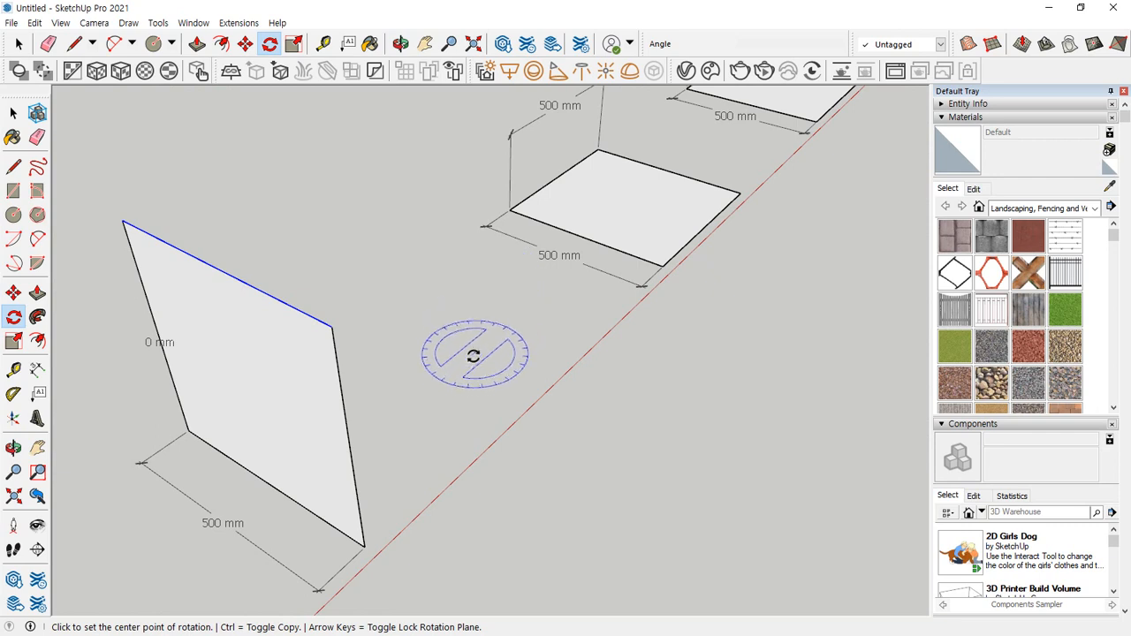
middle_click_drag(471, 362, 270, 363)
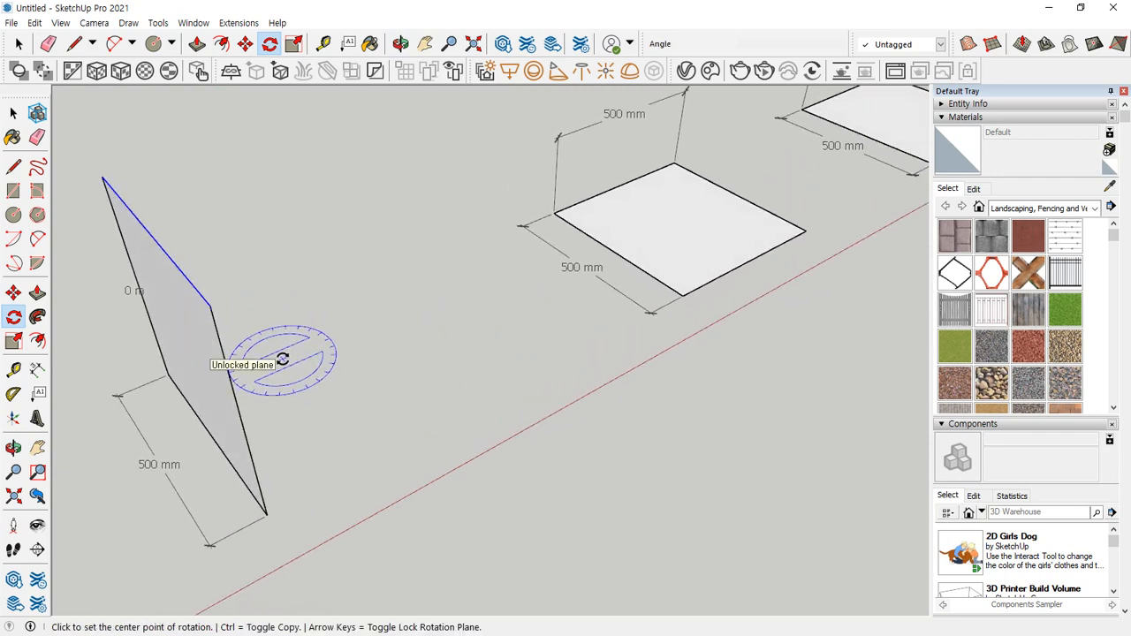
Clear the edge selection and undo the edge rotation on the first square
key("space")
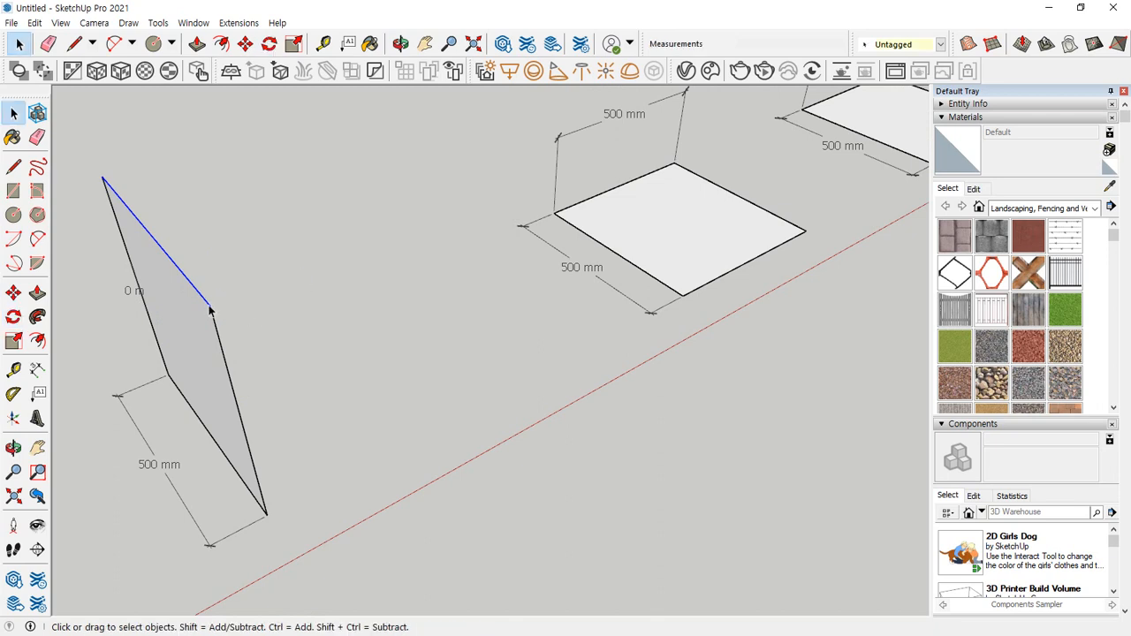
left_click(228, 358)
left_click(251, 325)
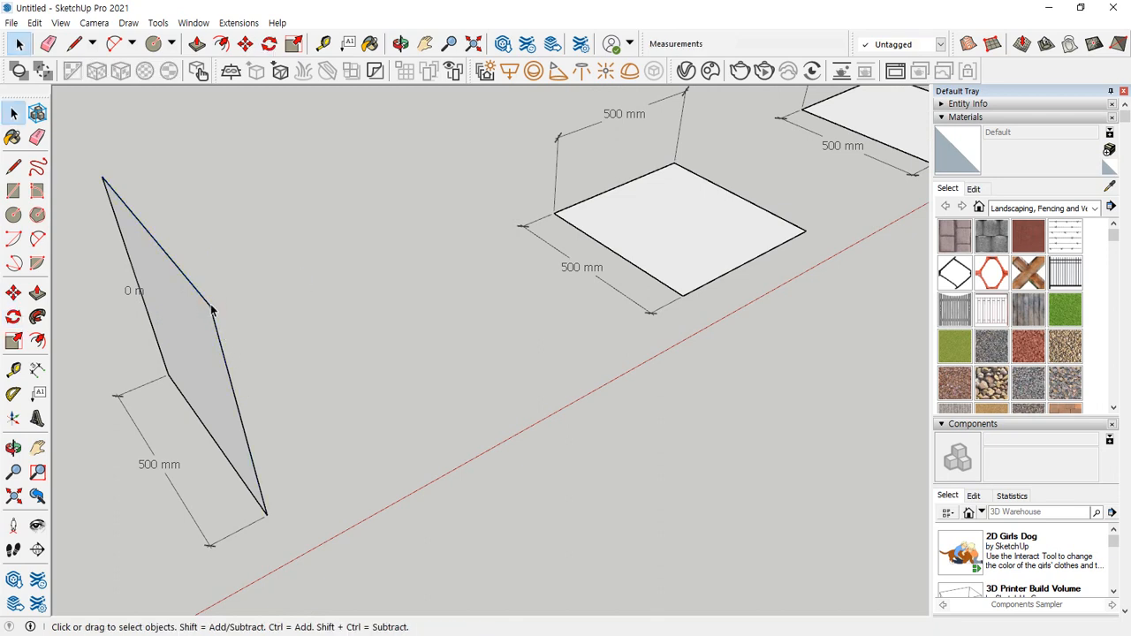
key("m")
middle_click_drag(273, 344, 379, 315)
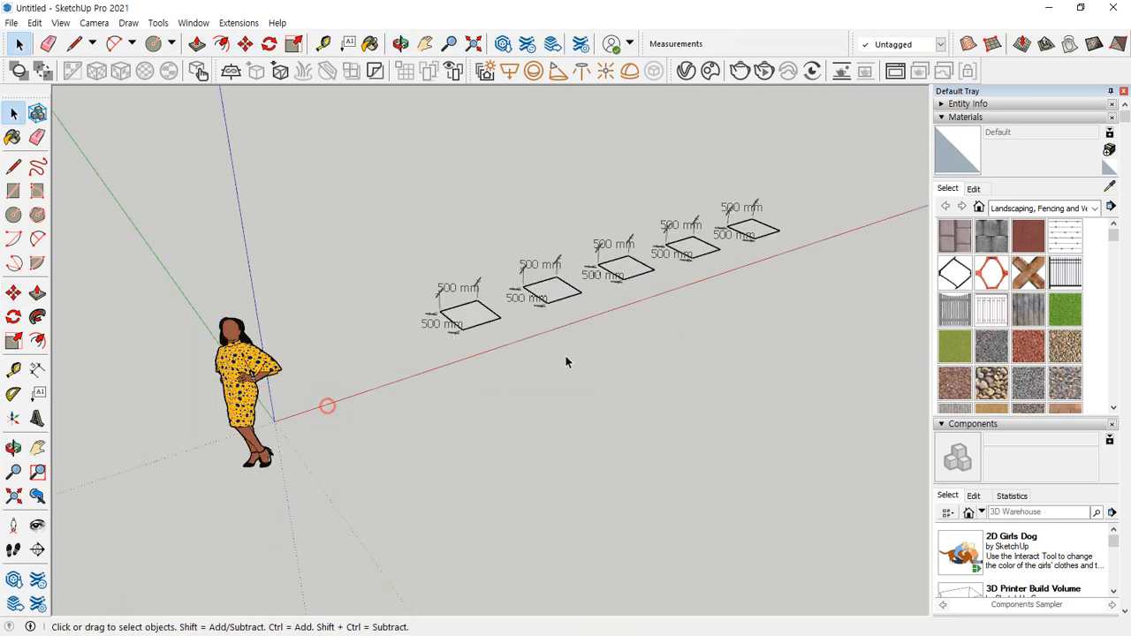
Delete the other squares in the row with their dimensions, keeping only the square nearest the origin
middle_click_drag(565, 358, 171, 238)
left_click_drag(177, 197, 353, 398)
left_click(370, 222)
left_click_drag(365, 209, 760, 384)
key("Delete")
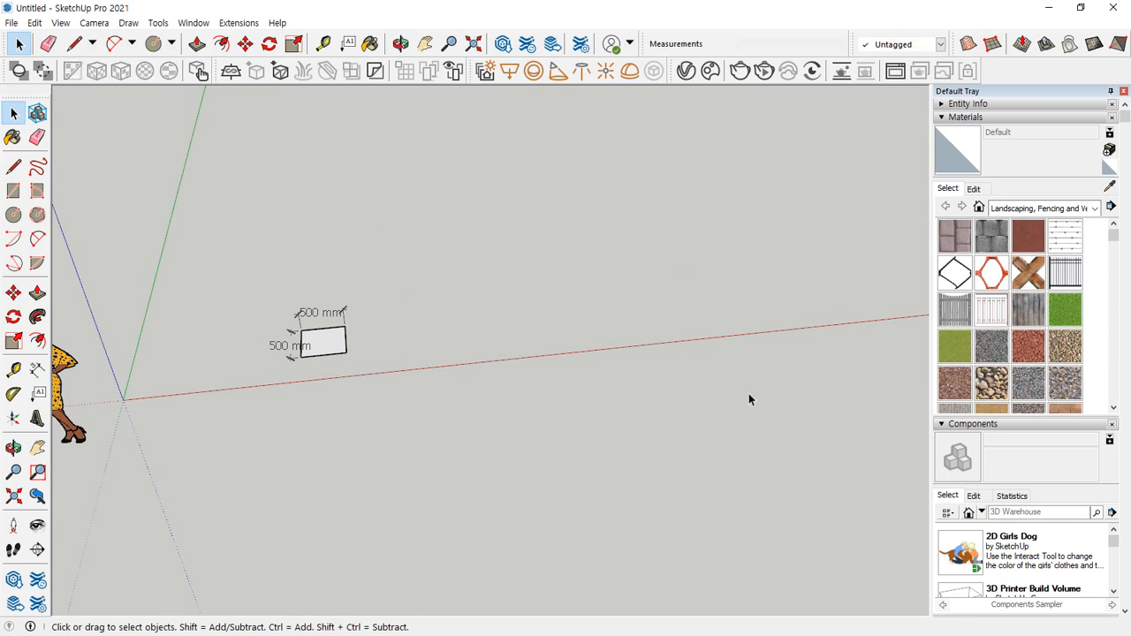
Select the remaining square with its dimensions and scale it uniformly by a factor of 2 from the upper far corner grip
scroll(323, 322, "up", 3)
left_click_drag(222, 298, 469, 471)
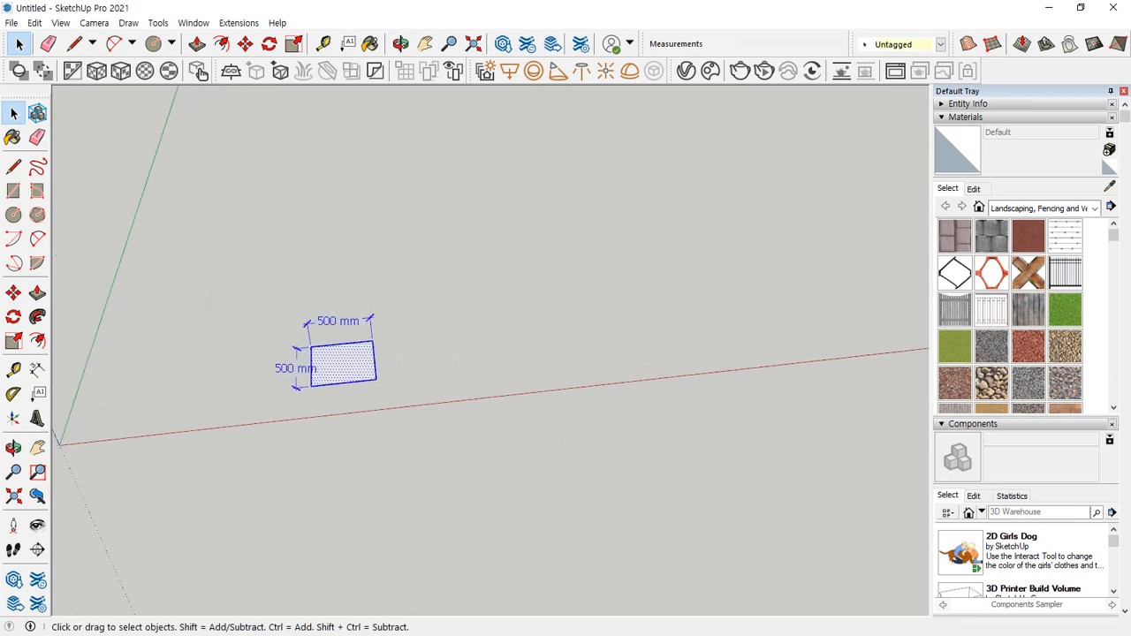
left_click(13, 341)
middle_click_drag(61, 365, 448, 298)
scroll(363, 332, "up", 5)
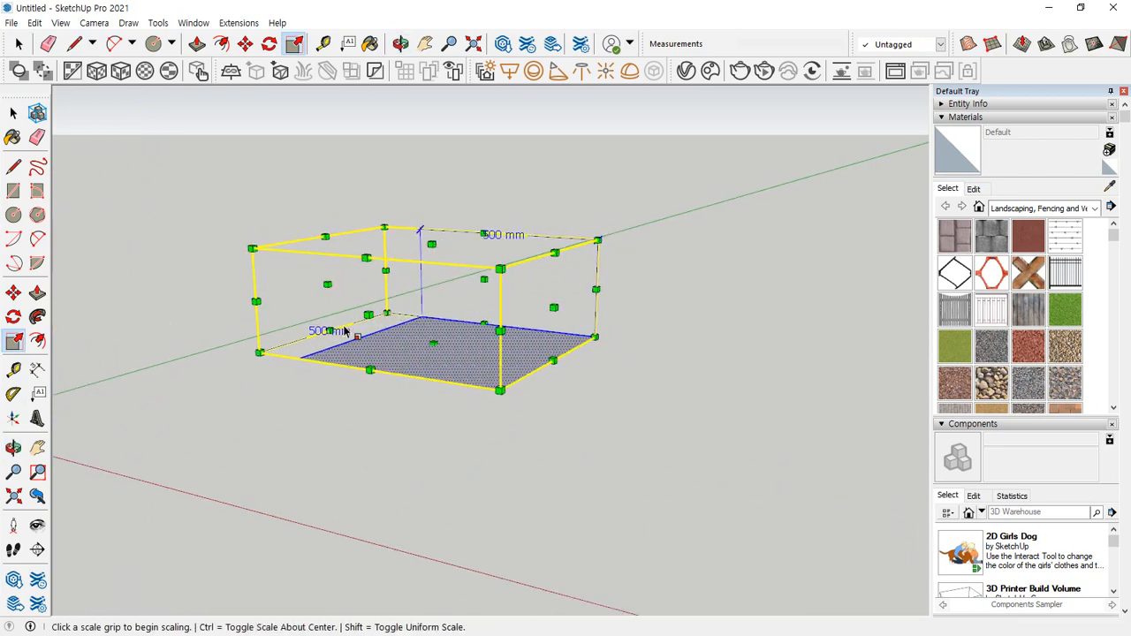
middle_click_drag(373, 337, 468, 414)
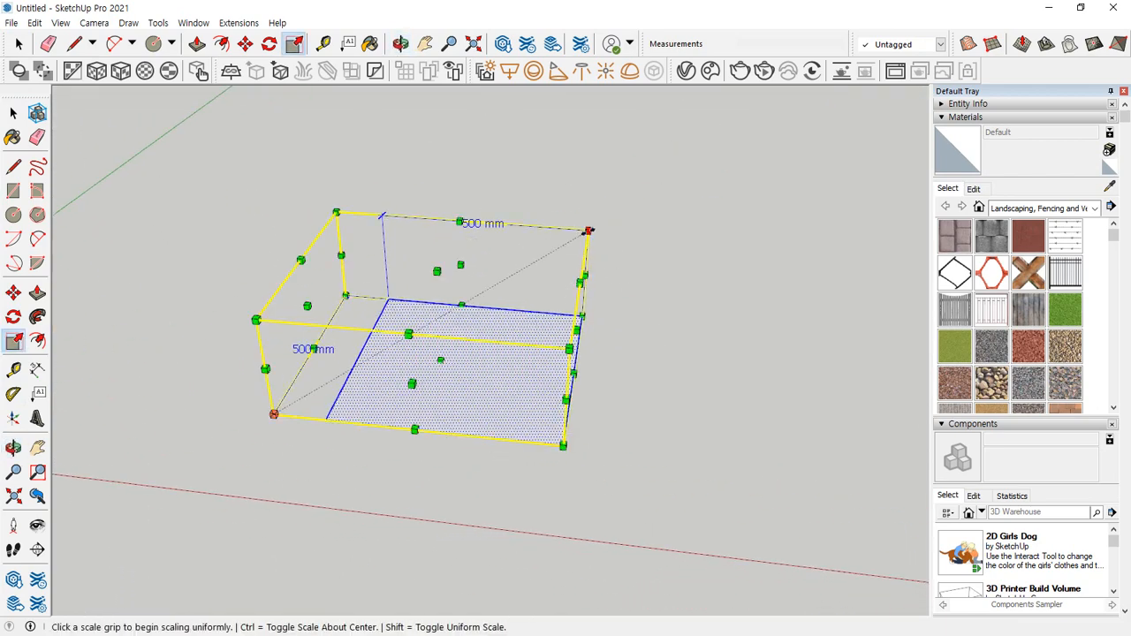
left_click(589, 232)
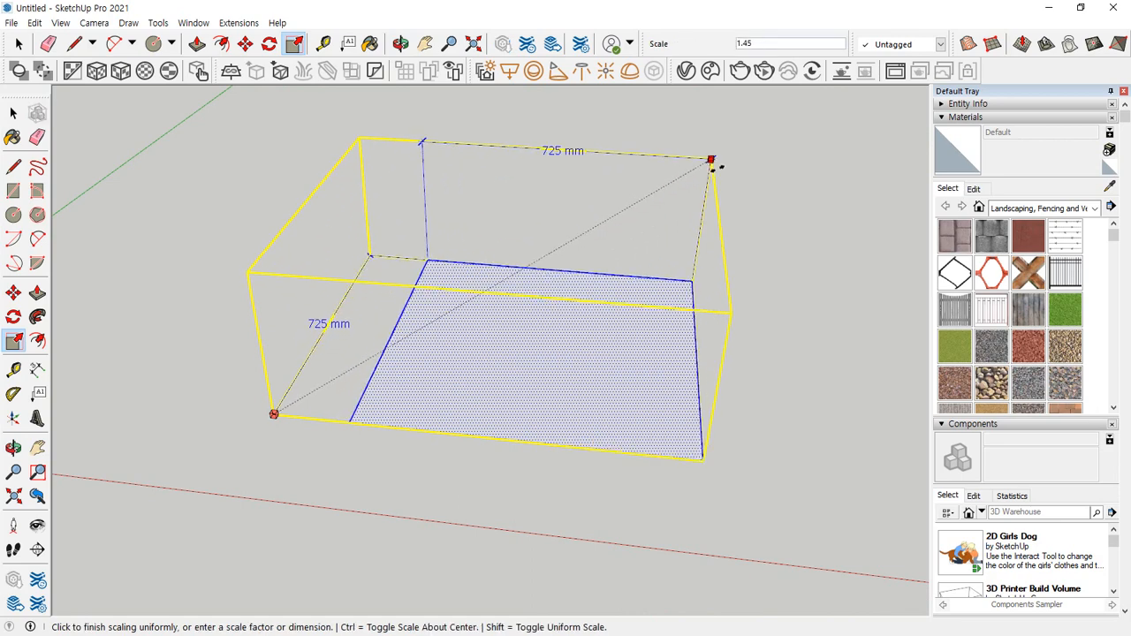
key("Escape")
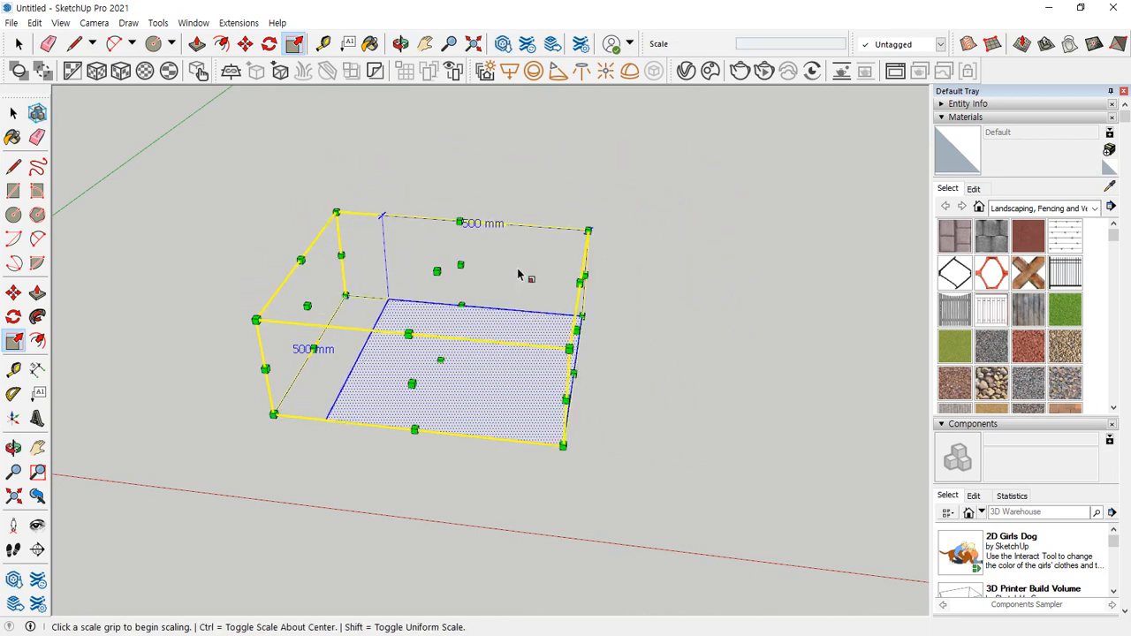
left_click(589, 231)
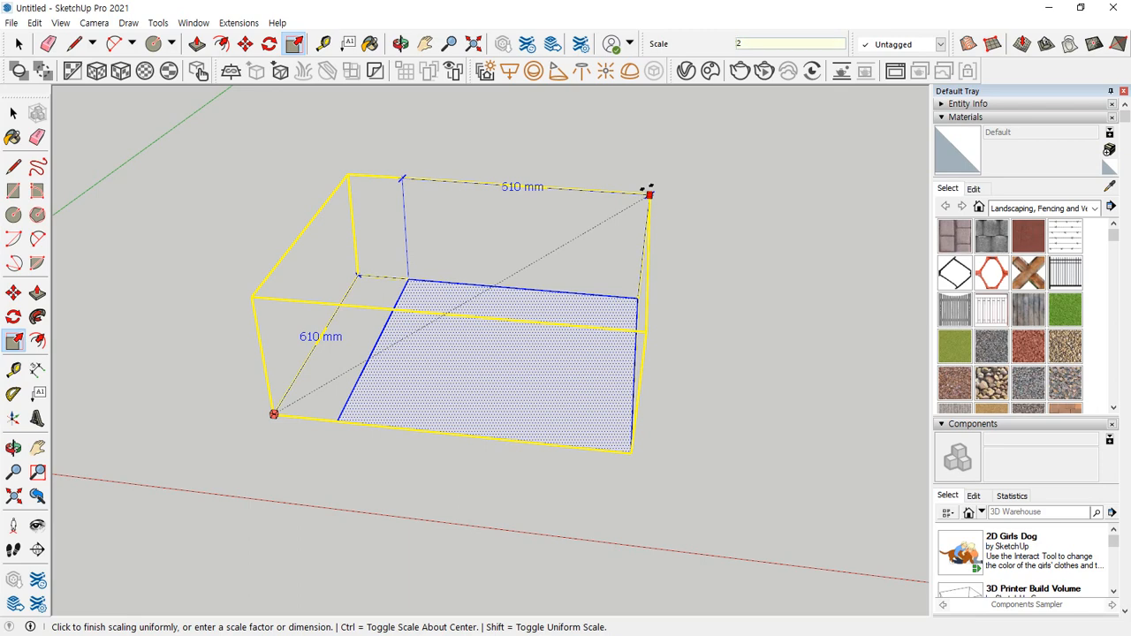
type("2")
key("Return")
scroll(651, 194, "down", 4)
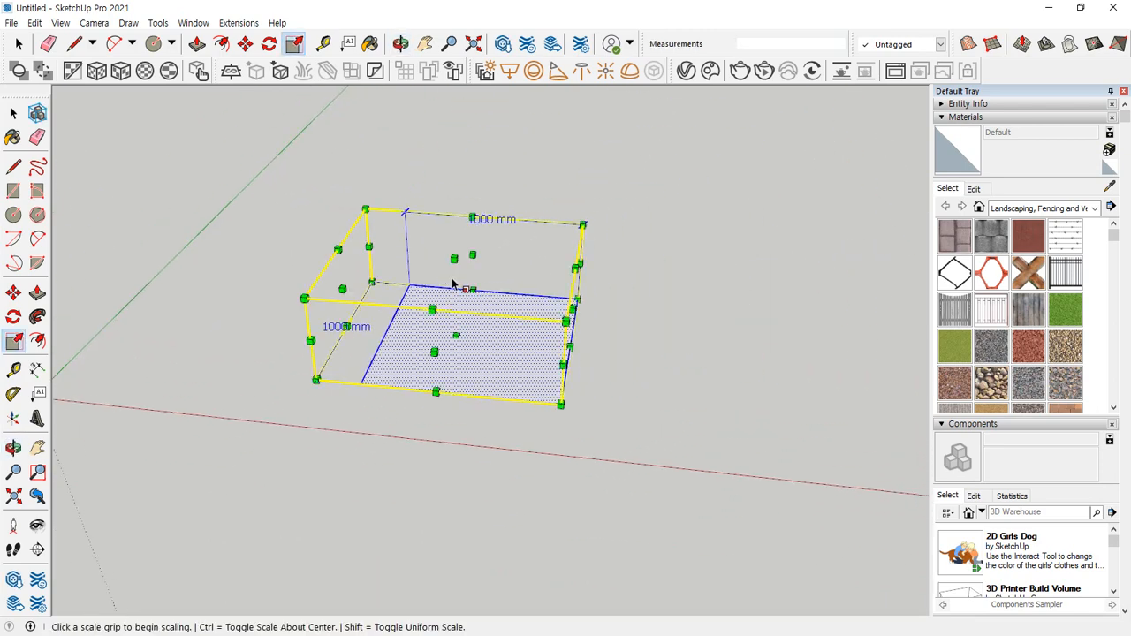
Scale the square and its dimensions uniformly by a factor of 0.5 from the same corner grip
left_click(583, 224)
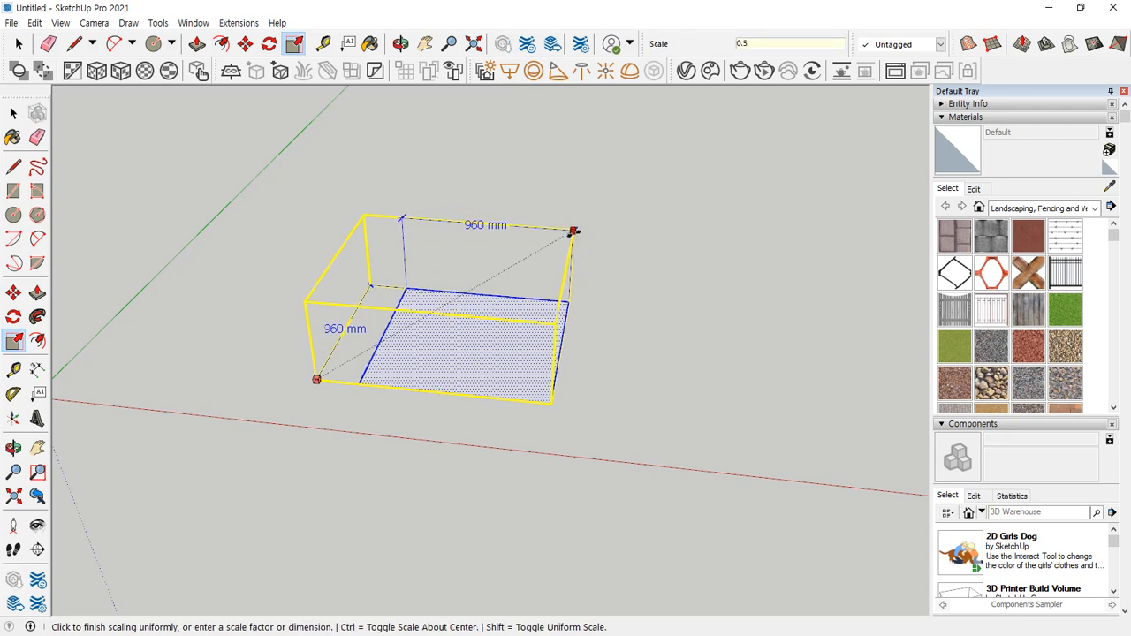
type("0.5")
key("Return")
scroll(426, 344, "up", 4)
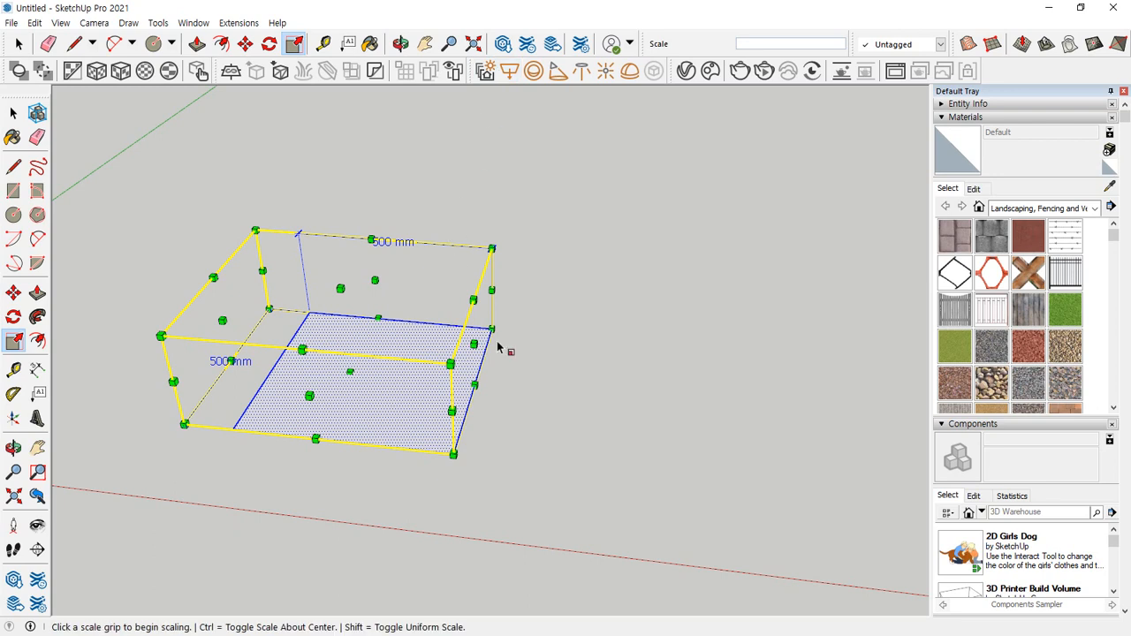
Try scaling the square uniformly about its center from the upper far corner grip
middle_click_drag(502, 347, 636, 323)
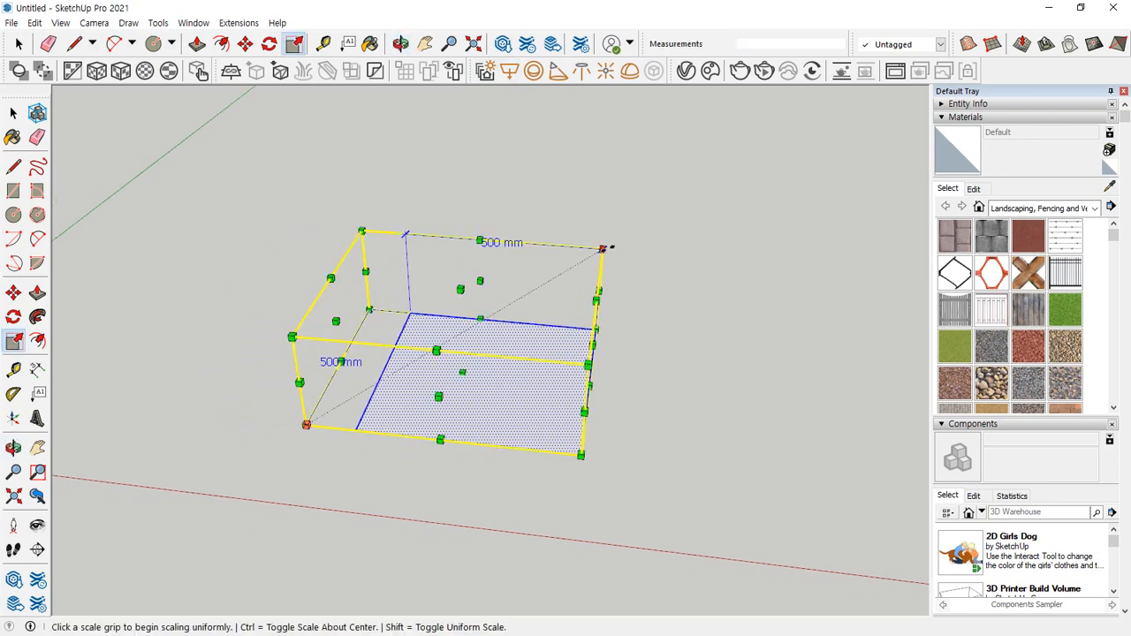
left_click(601, 250)
key("ctrl")
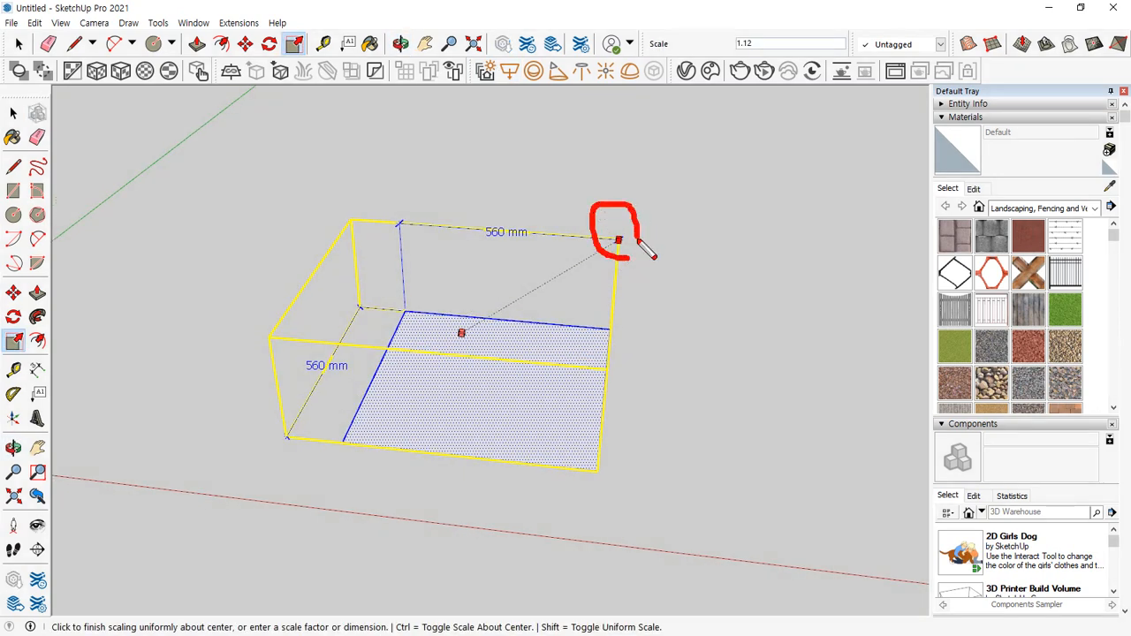
key("ctrl")
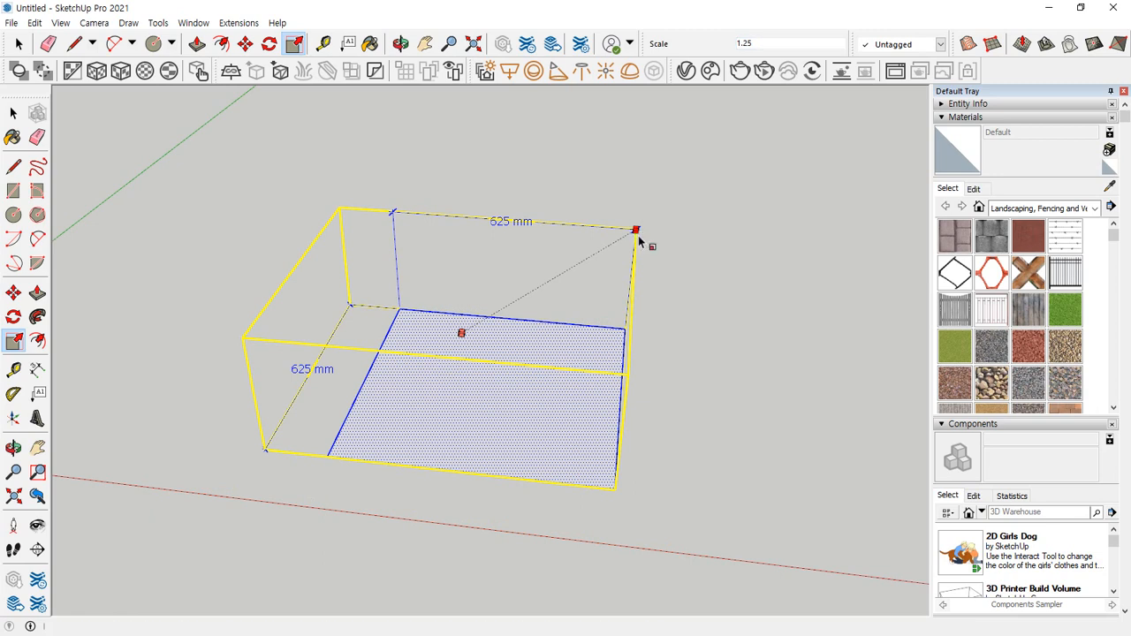
key("Escape")
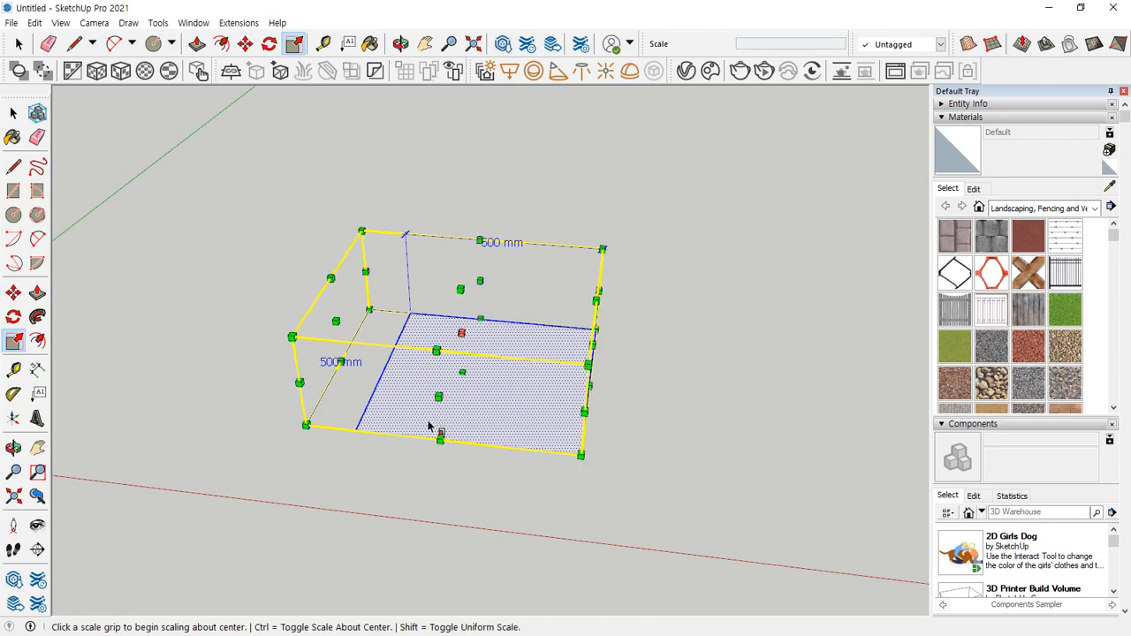
mouse_move(352, 336)
left_mouse_down()
mouse_move(324, 325)
mouse_move(350, 328)
left_mouse_up()
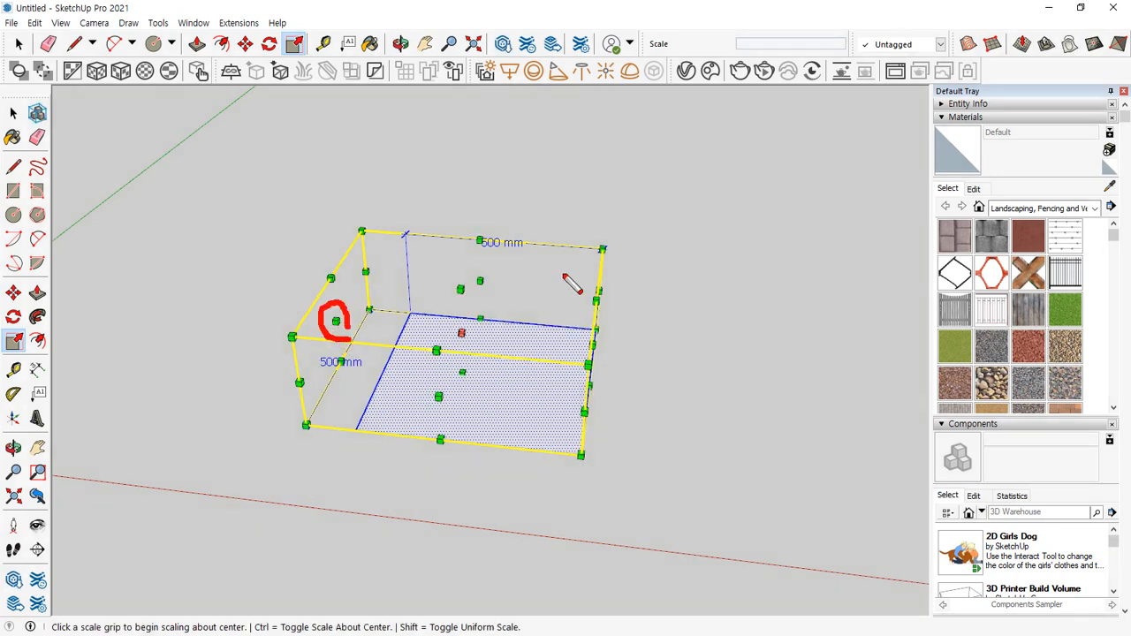
mouse_move(616, 256)
left_mouse_down()
mouse_move(606, 251)
mouse_move(621, 262)
mouse_move(334, 414)
mouse_move(339, 394)
mouse_move(296, 424)
mouse_move(307, 439)
left_mouse_up()
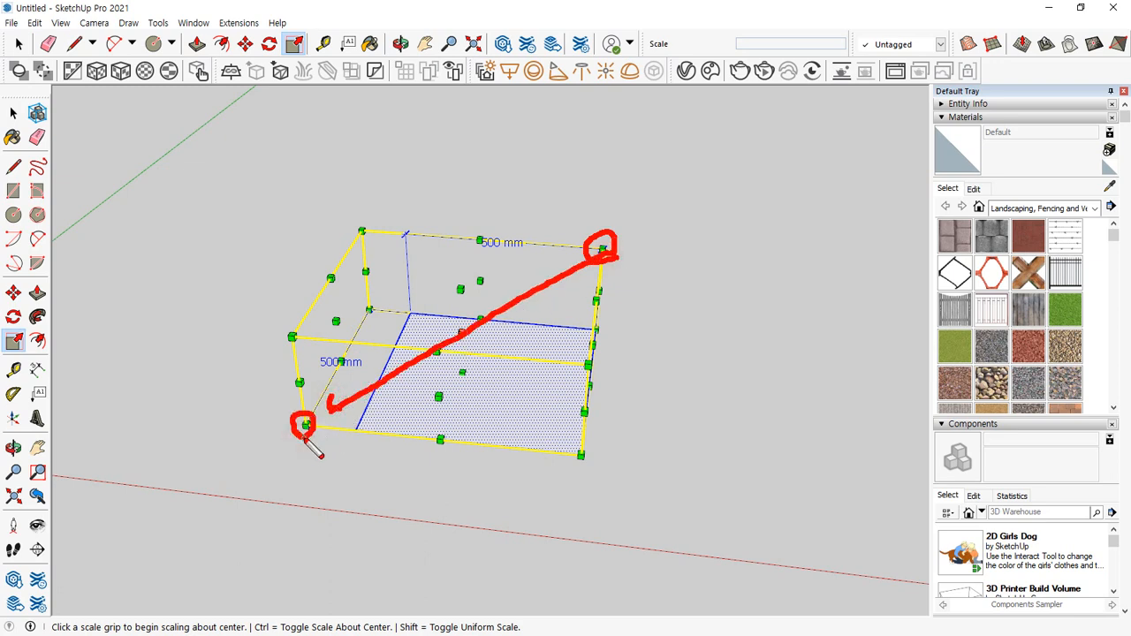
mouse_move(343, 338)
left_mouse_down()
mouse_move(342, 312)
mouse_move(354, 323)
mouse_move(580, 334)
mouse_move(560, 323)
mouse_move(608, 353)
left_mouse_up()
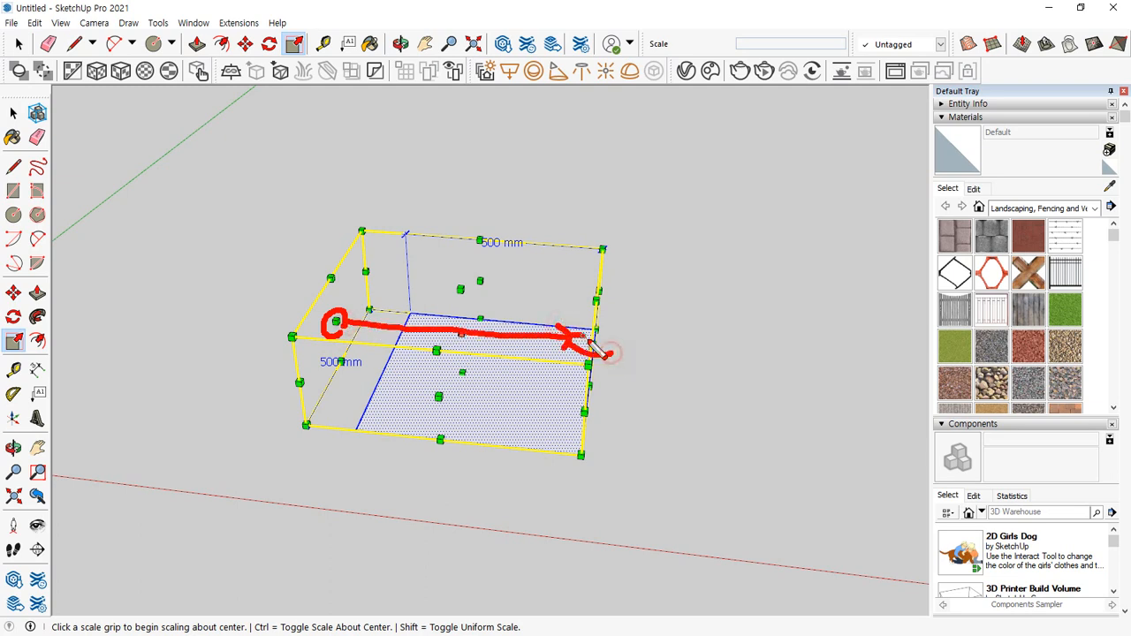
middle_click_drag(596, 371, 504, 413)
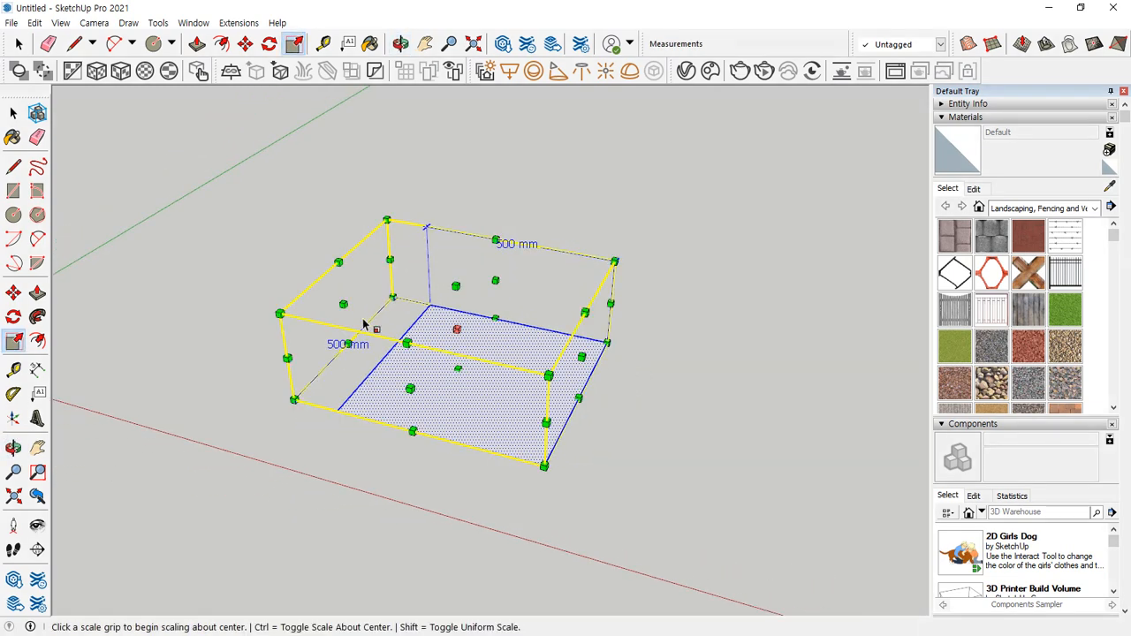
mouse_move(347, 306)
left_mouse_down()
mouse_move(581, 356)
mouse_move(564, 366)
mouse_move(587, 372)
left_mouse_up()
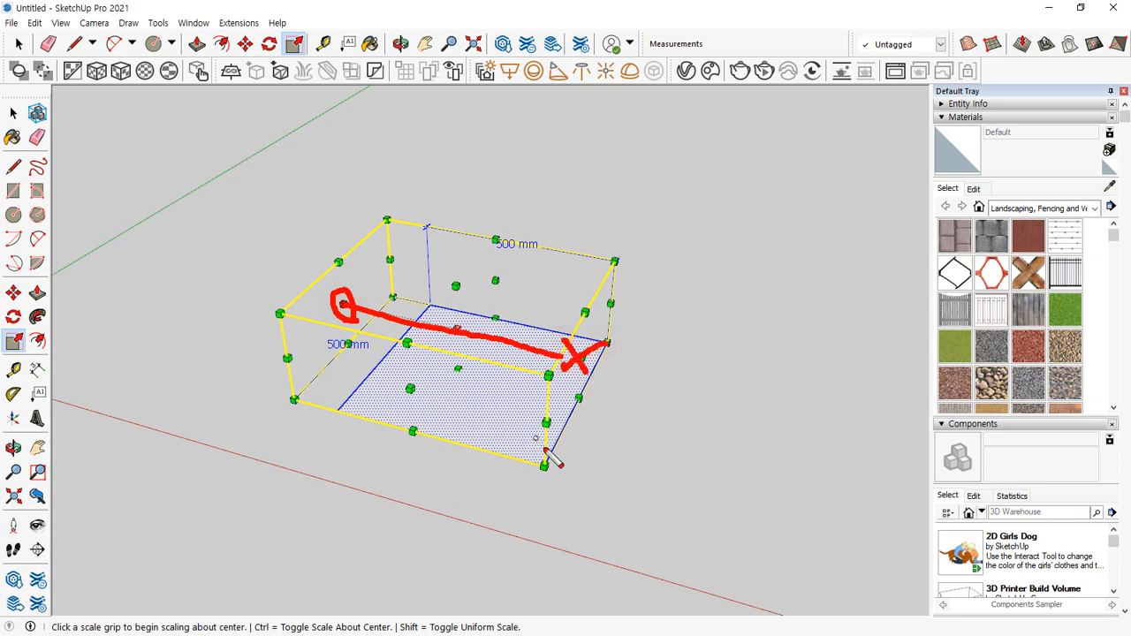
left_click_drag(562, 479, 557, 460)
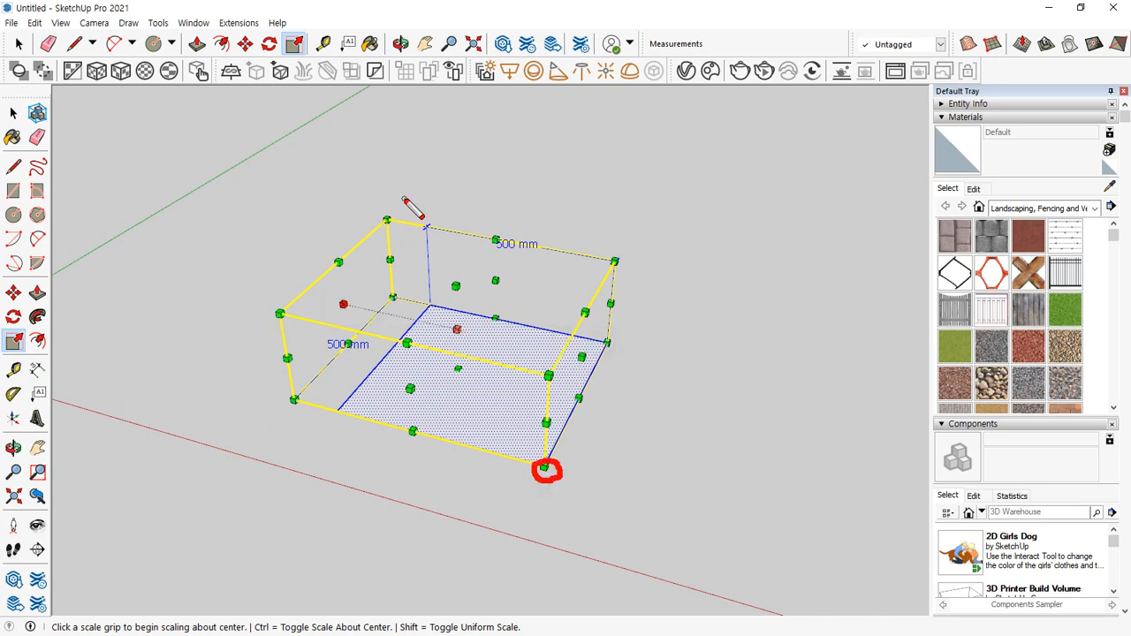
mouse_move(404, 201)
left_mouse_down()
mouse_move(376, 231)
mouse_move(404, 235)
left_mouse_up()
key("Escape")
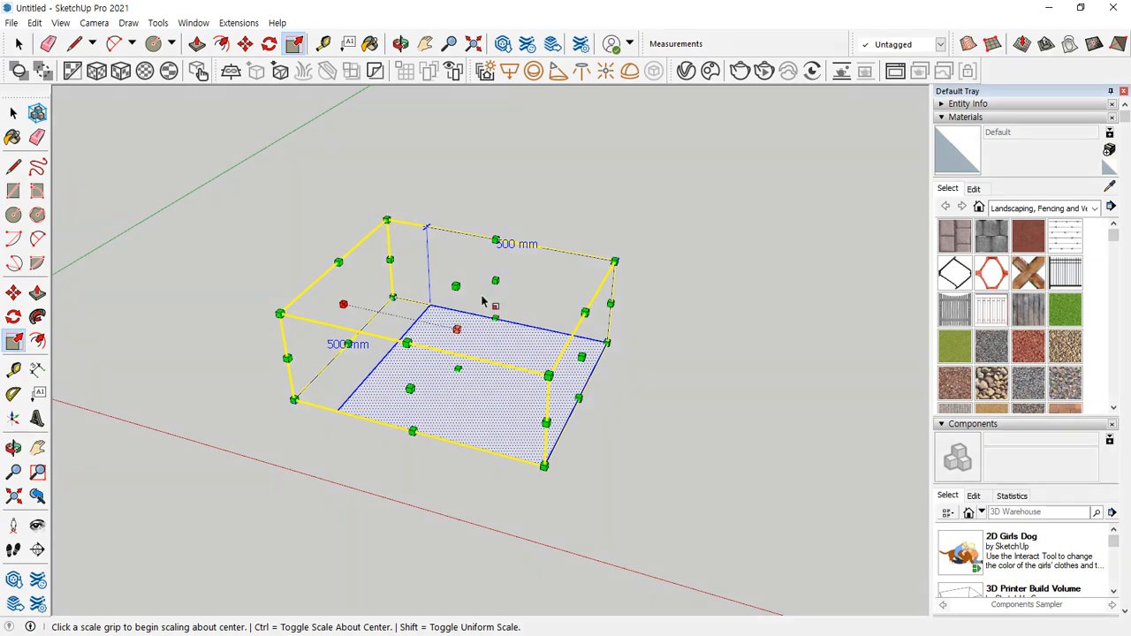
Turn off scaling about the center and try stretching the square along the red axis from its side grip nearest the origin
key("ctrl")
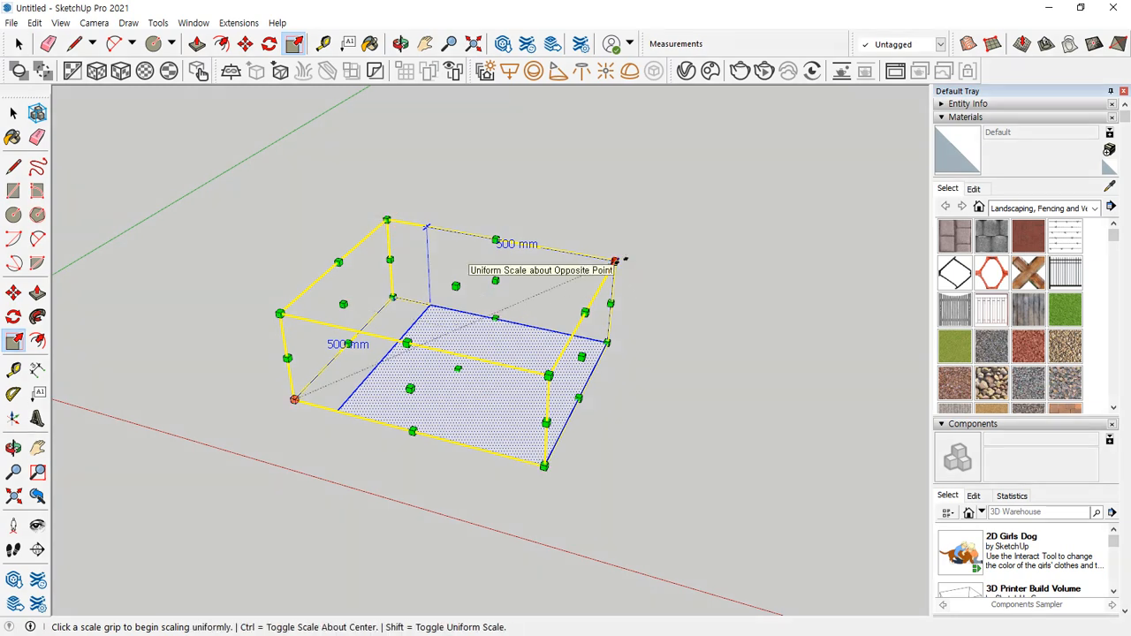
left_click(343, 302)
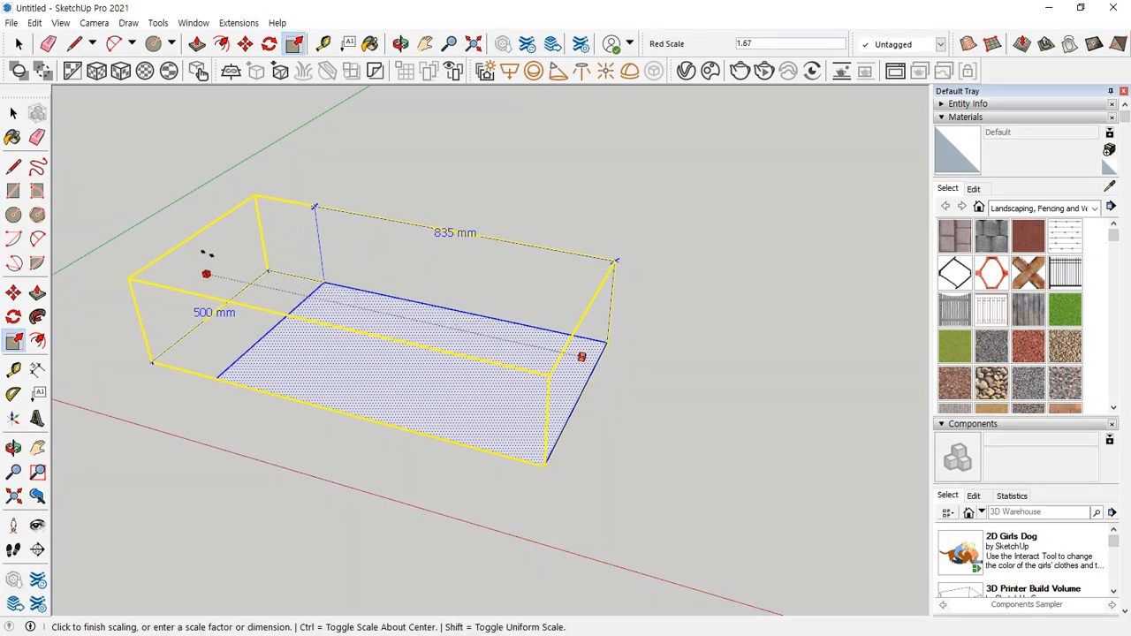
key("Escape")
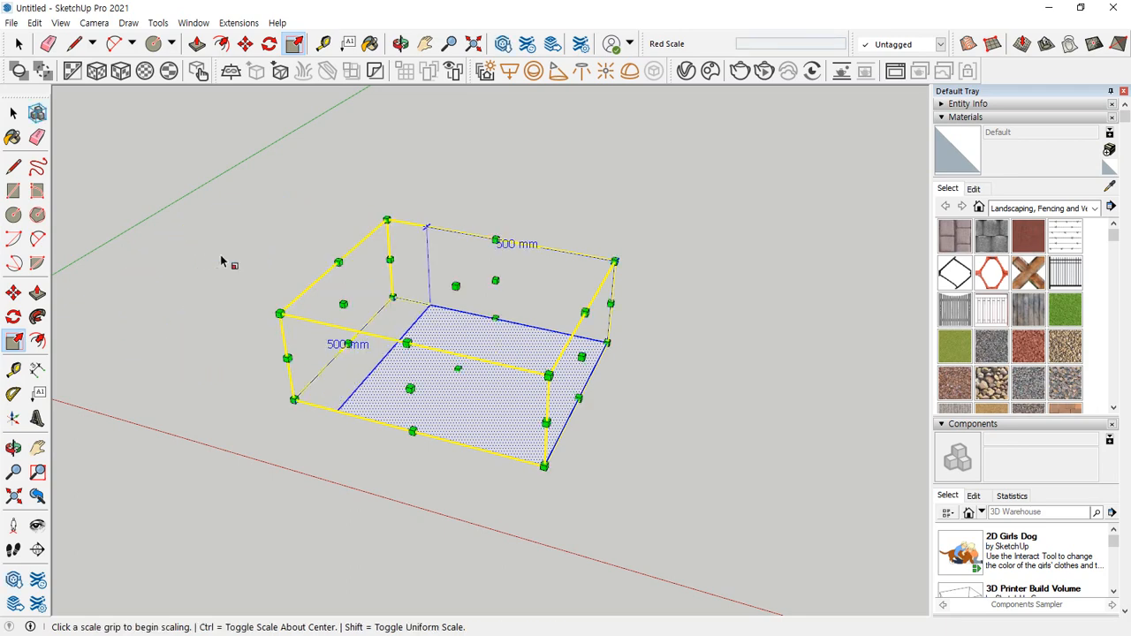
Try stretching the square along the green axis with and without scaling about center, and also along the red axis
left_click(495, 280)
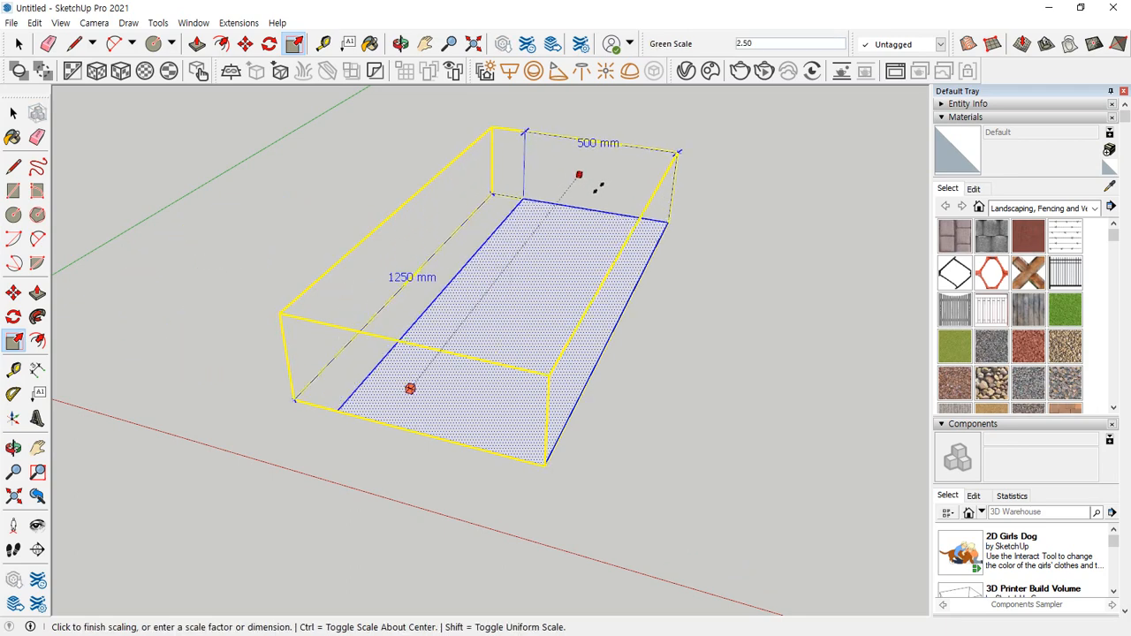
key("ctrl")
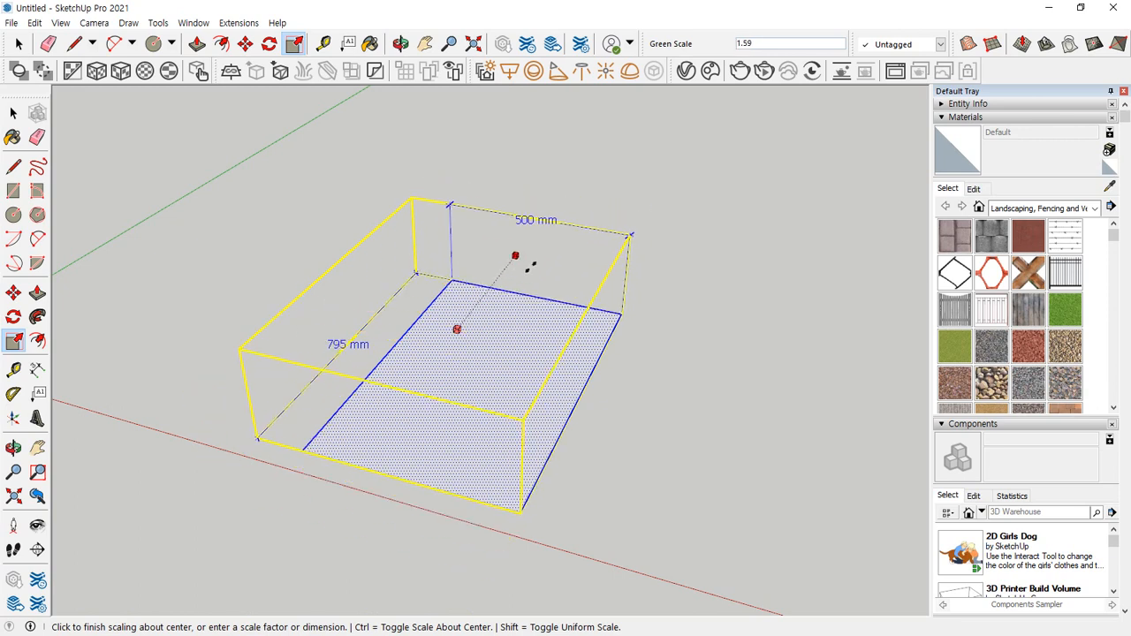
key("ctrl")
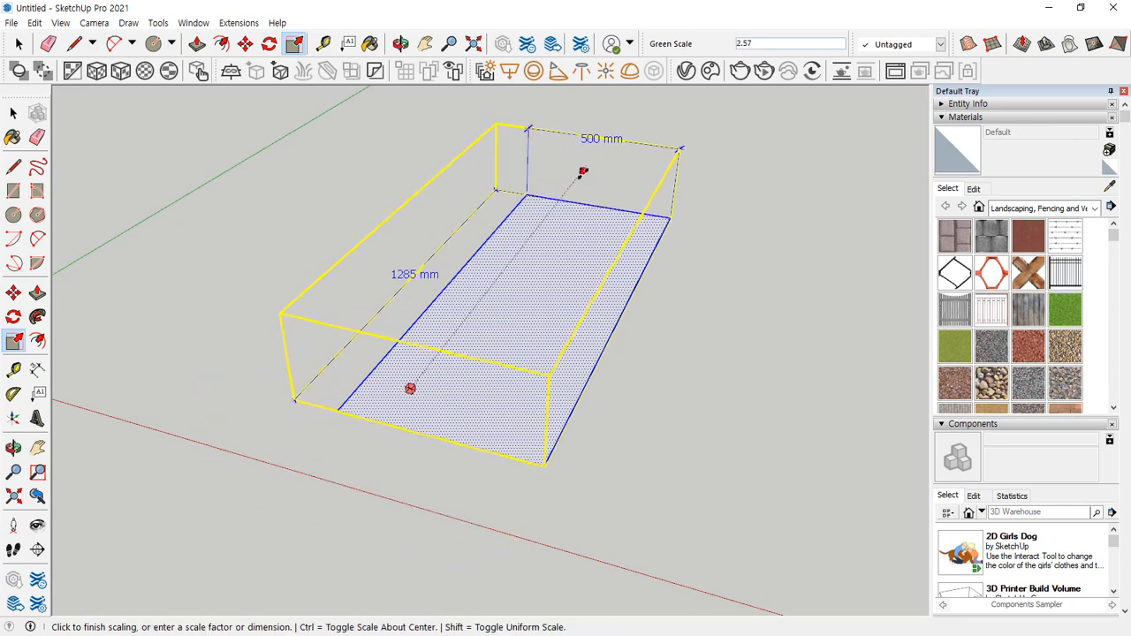
left_click(521, 231)
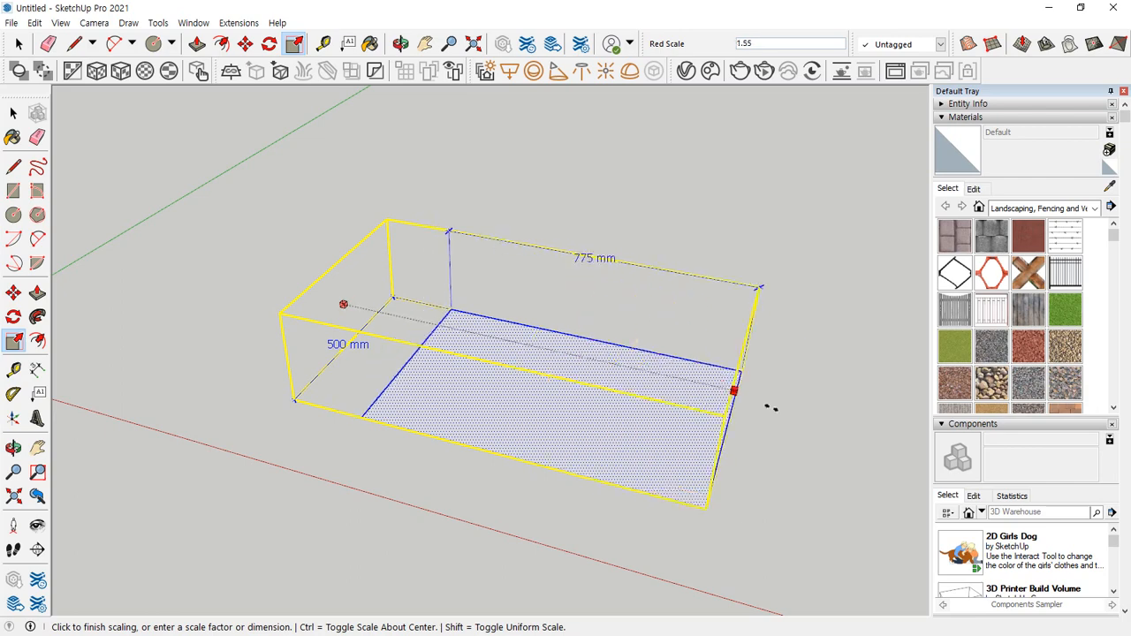
key("Escape")
Try uniform scaling about the center from the square's upper far corner grip, and leave the Scale tool
left_click(615, 262)
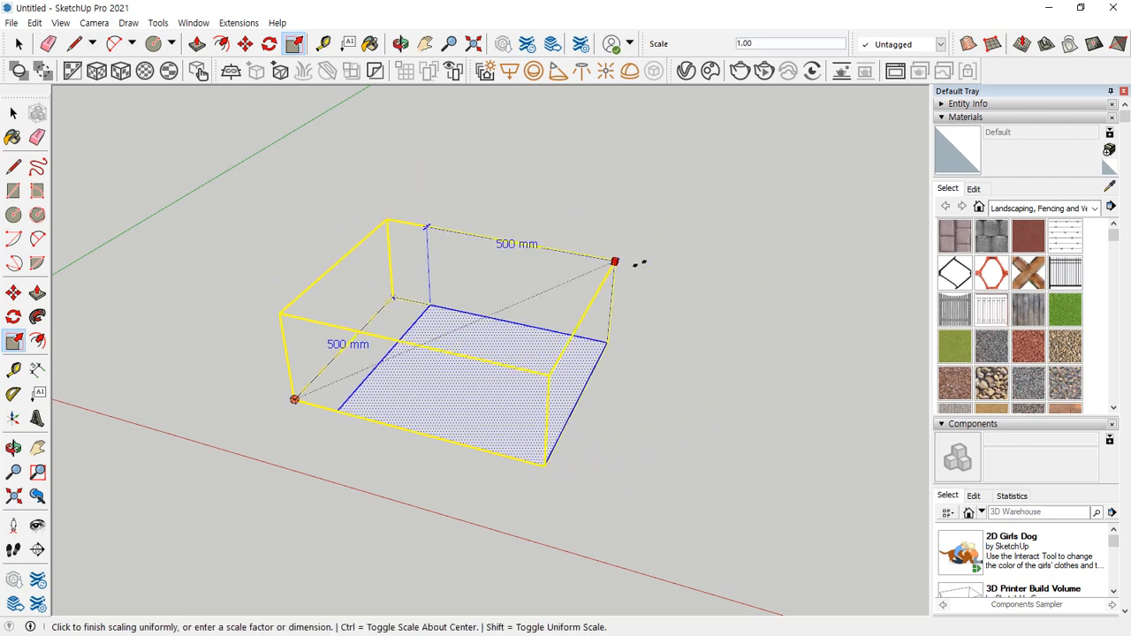
key("ctrl")
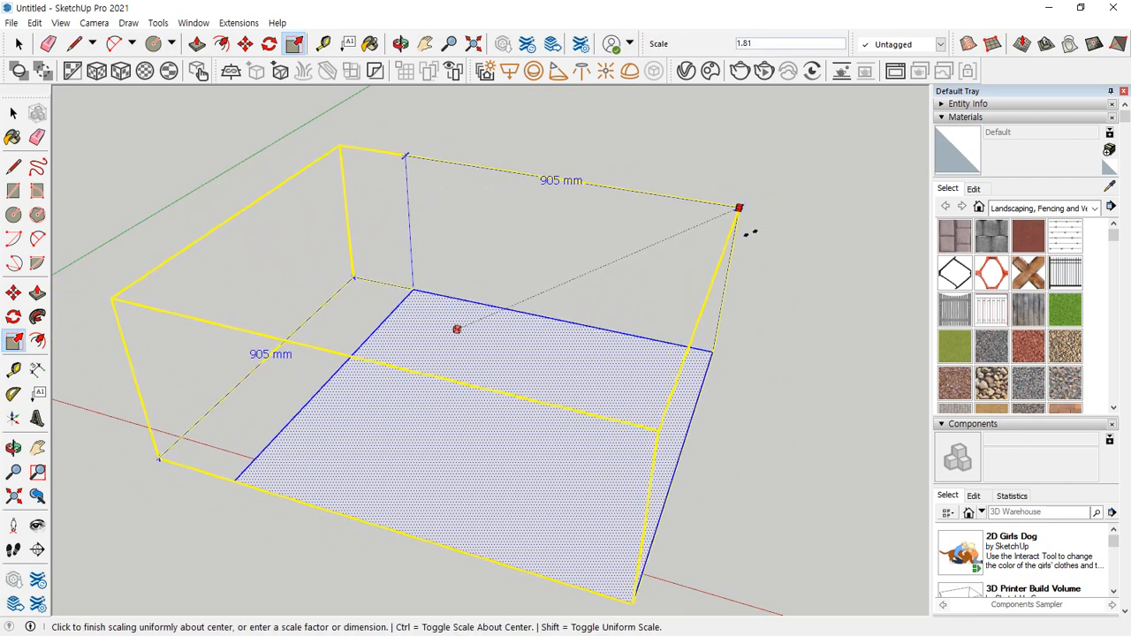
key("Escape")
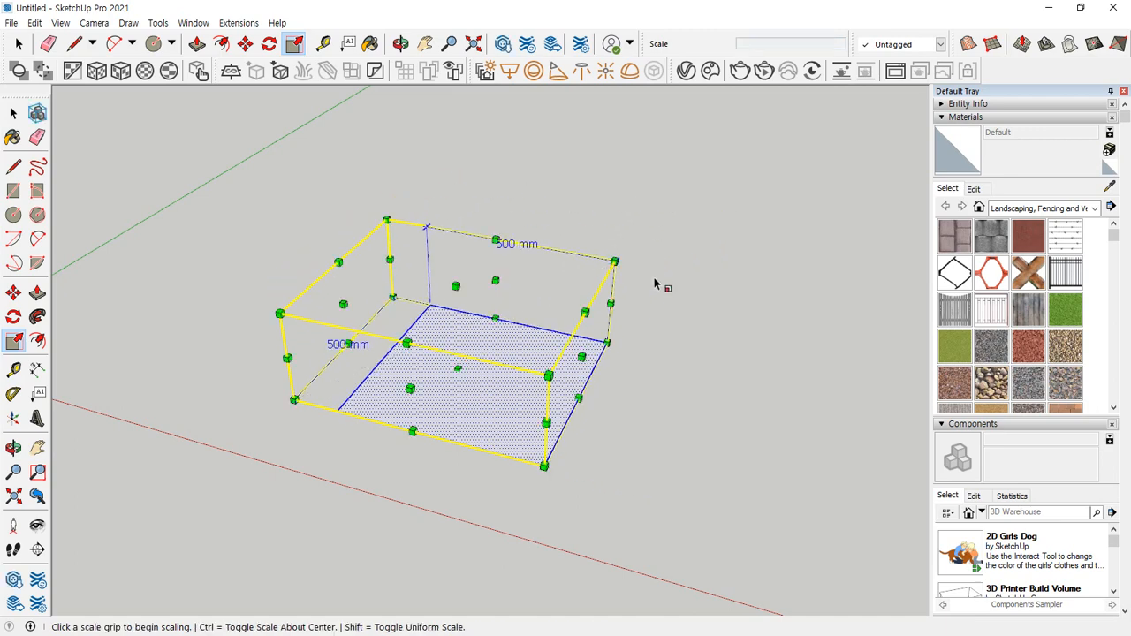
key("space")
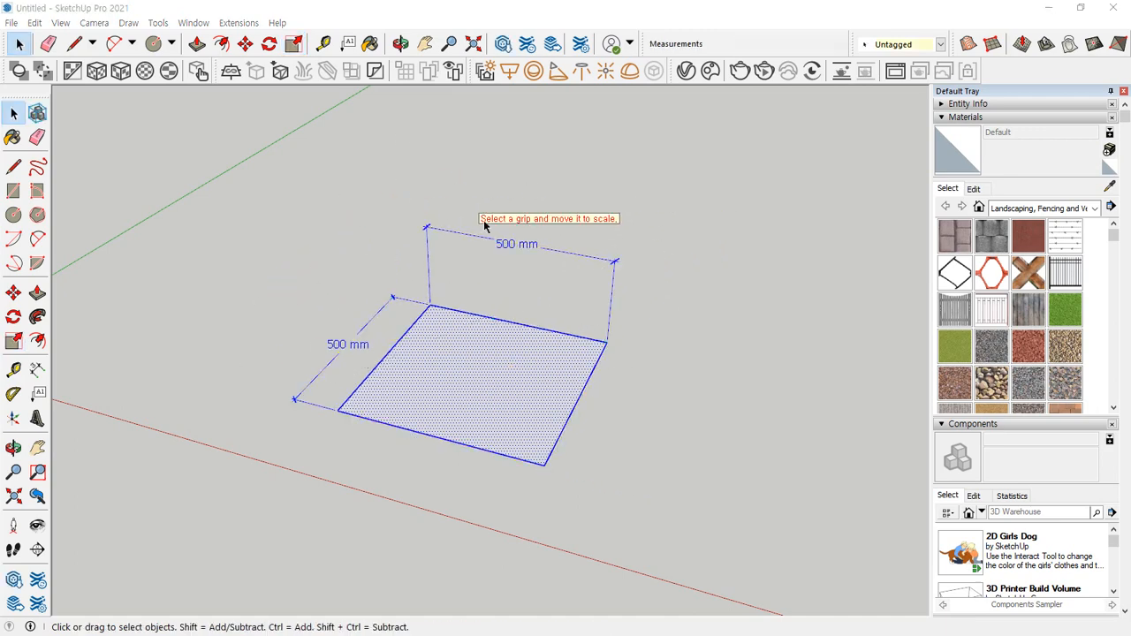
Reselect the square with its dimensions and try mirroring it with a red-axis scale of -1 from the side grip farthest from the origin
left_click(531, 374)
left_click_drag(223, 166, 737, 516)
key("s")
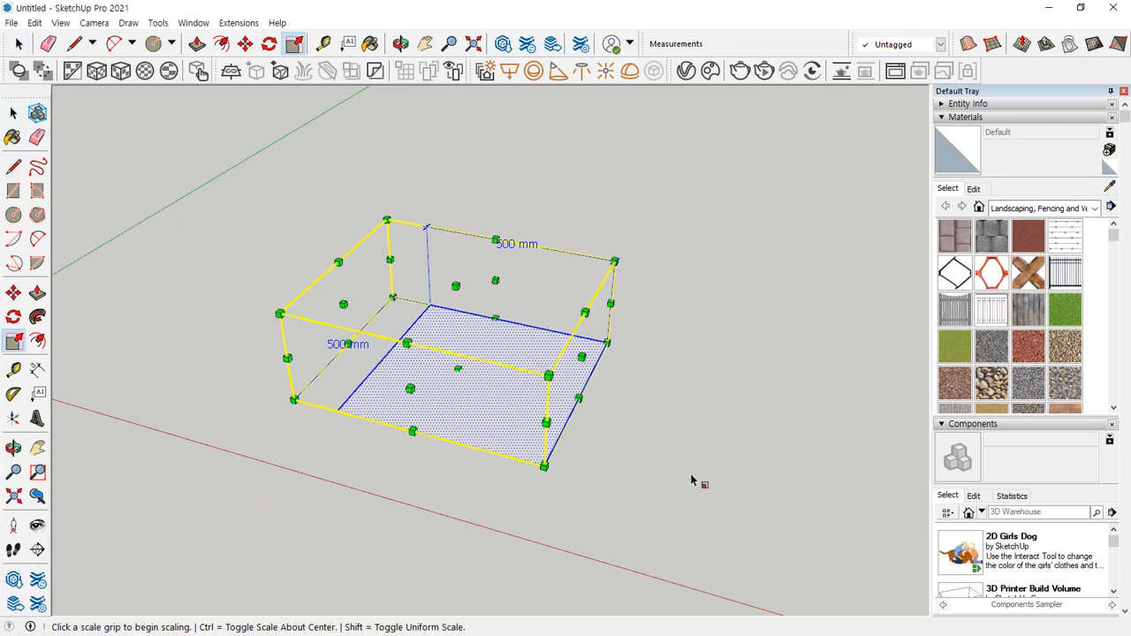
left_click(581, 357)
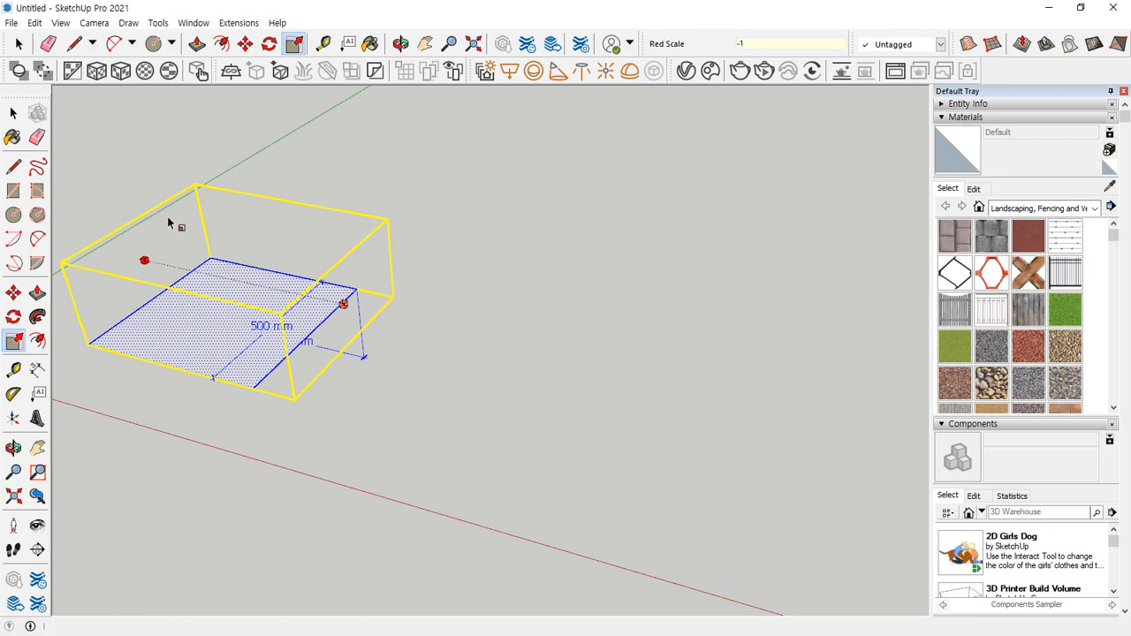
left_click(170, 224)
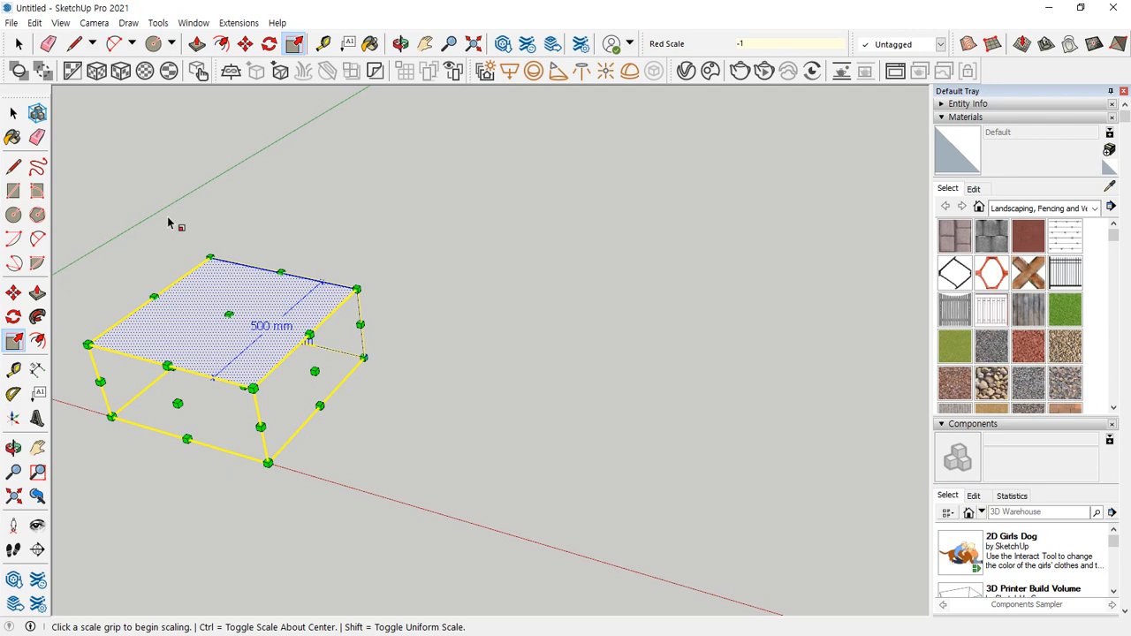
key("ctrl+z")
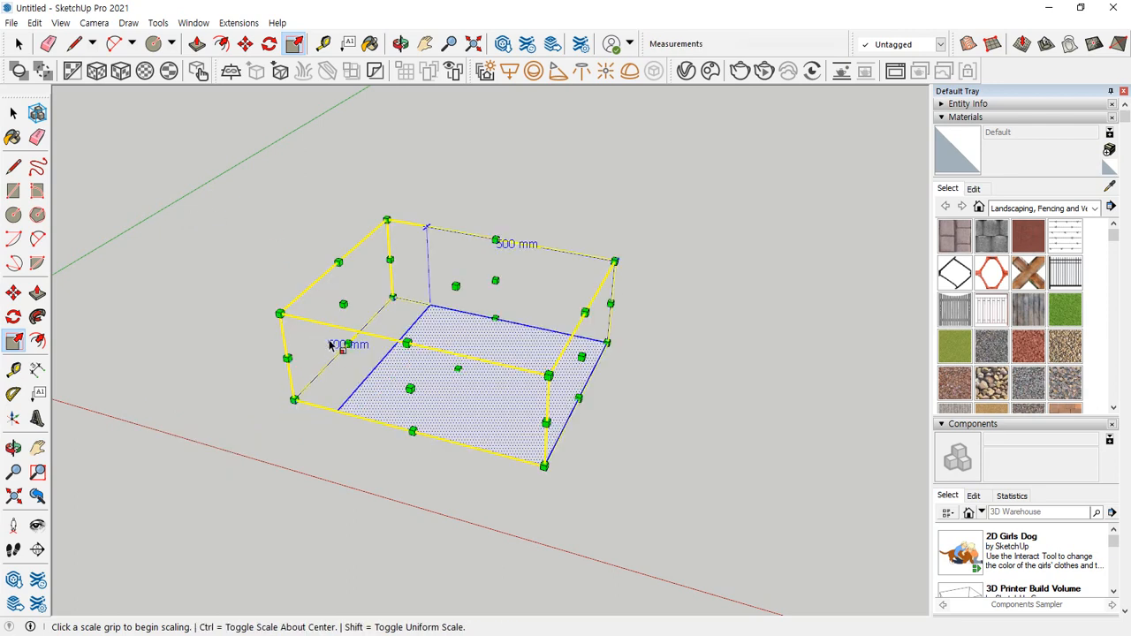
Try mirroring the square with a red-axis scale of -1 from the side grip nearest the origin
left_click(344, 305)
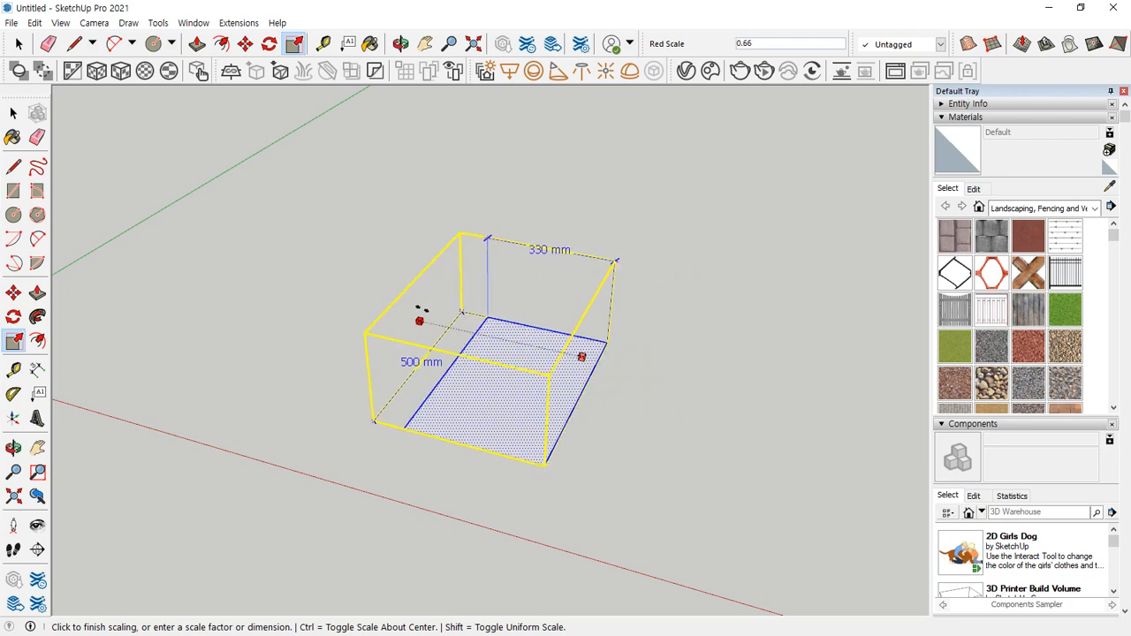
type("-")
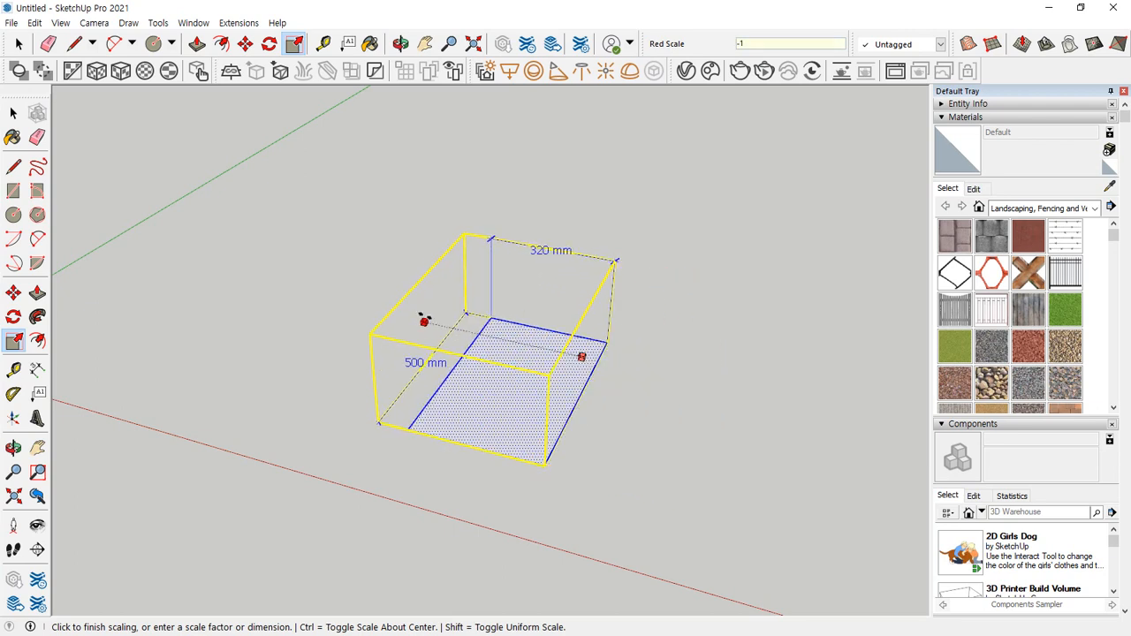
type("1")
key("Return")
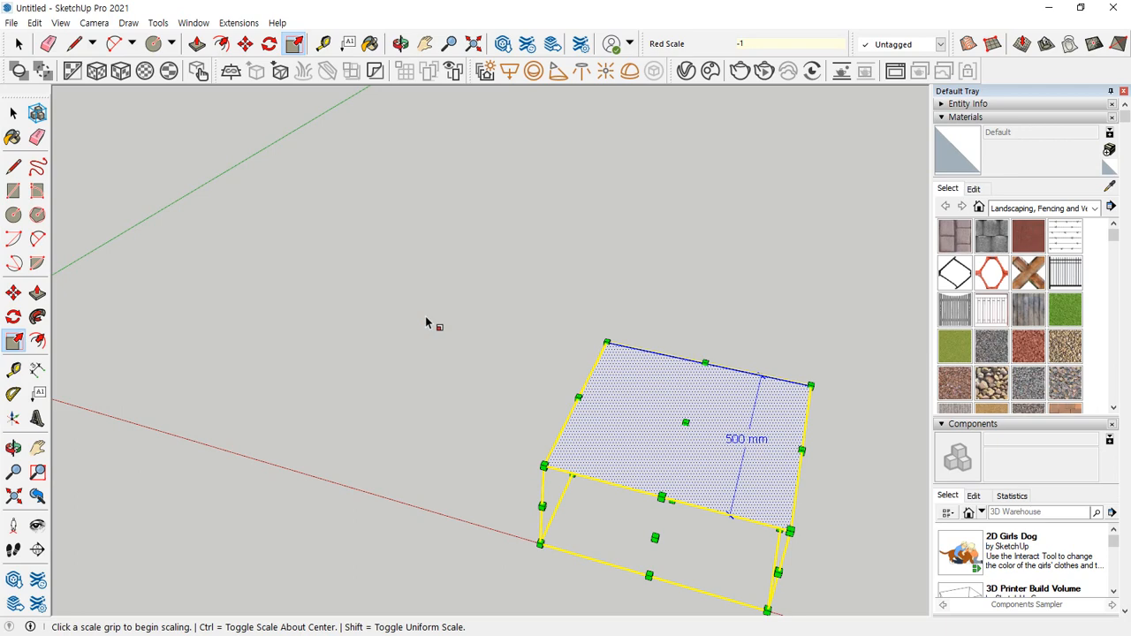
key("ctrl+z")
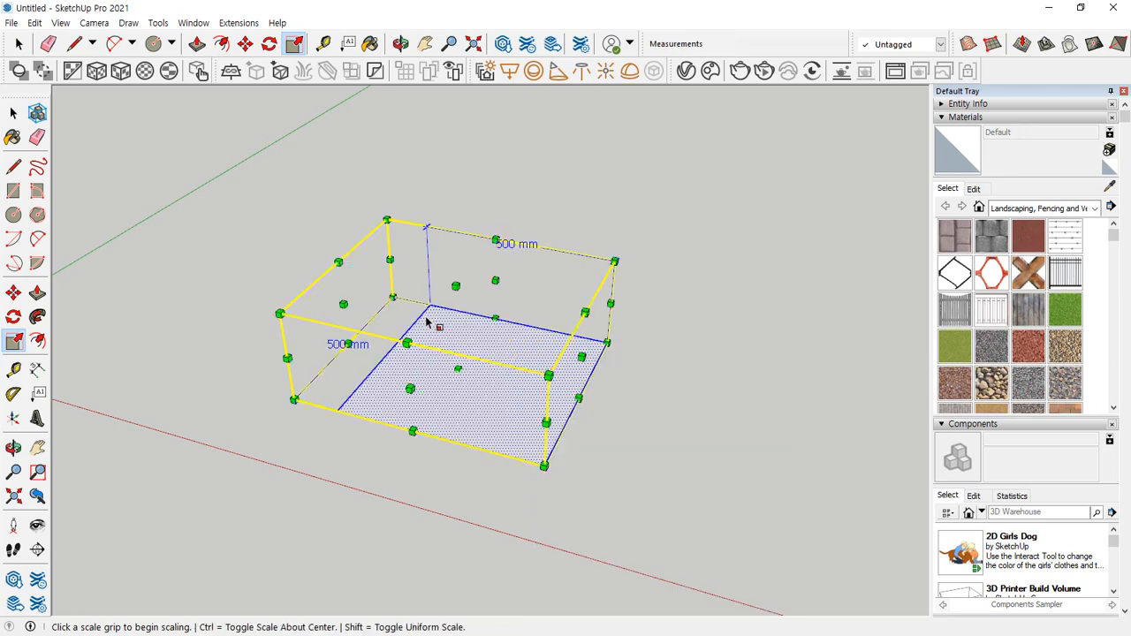
Try mirroring the square with a uniform scale of -1 from its upper far corner grip
left_click(611, 264)
type("-1")
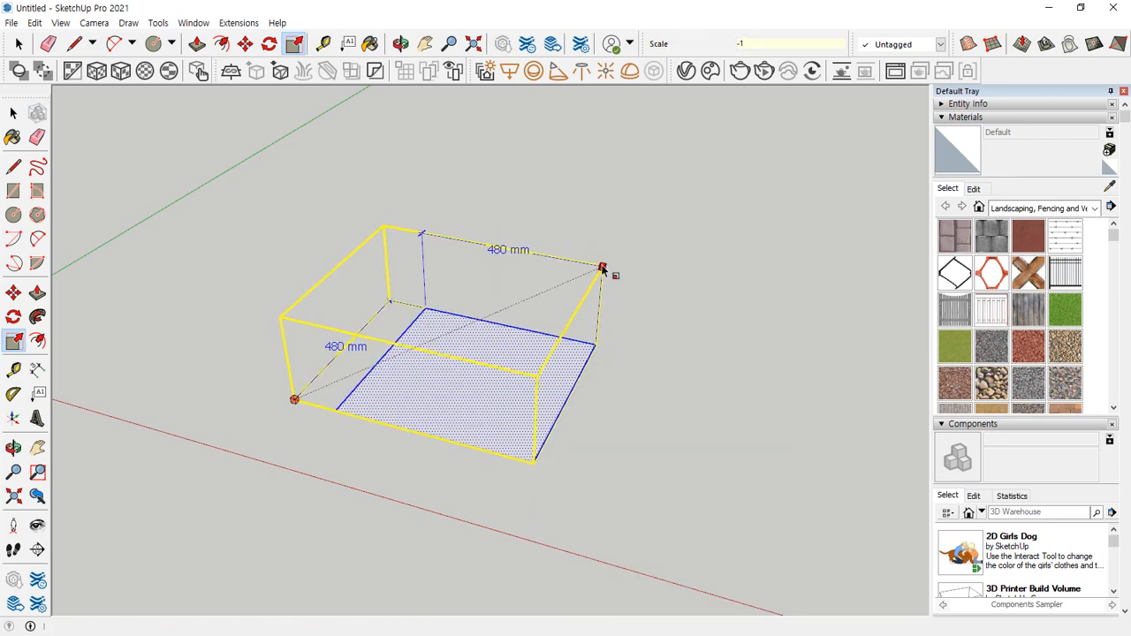
key("Return")
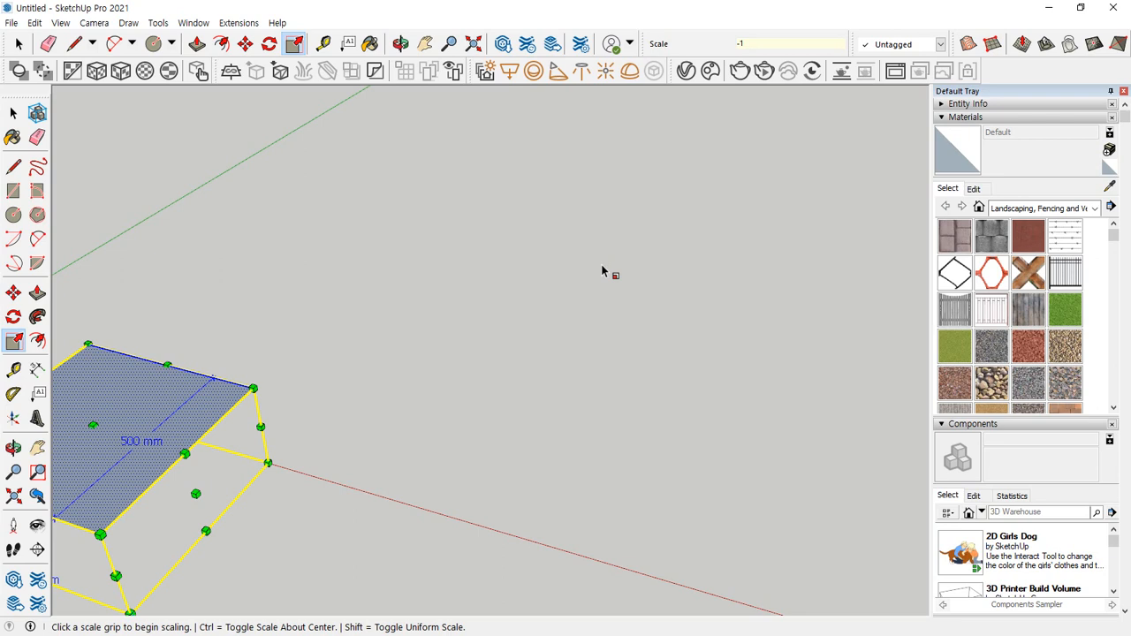
key("ctrl+z")
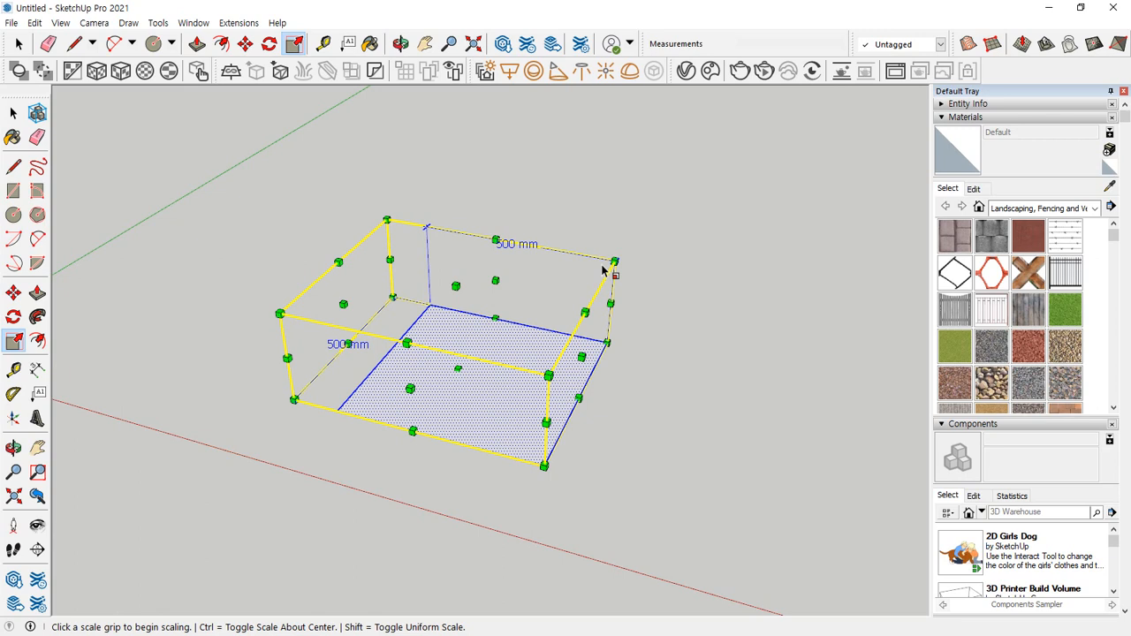
key("ctrl")
Select the square with its dimensions and view its Flip Along direction options
key("space")
scroll(517, 295, "down", 1)
middle_click_drag(406, 426, 527, 387, "shift")
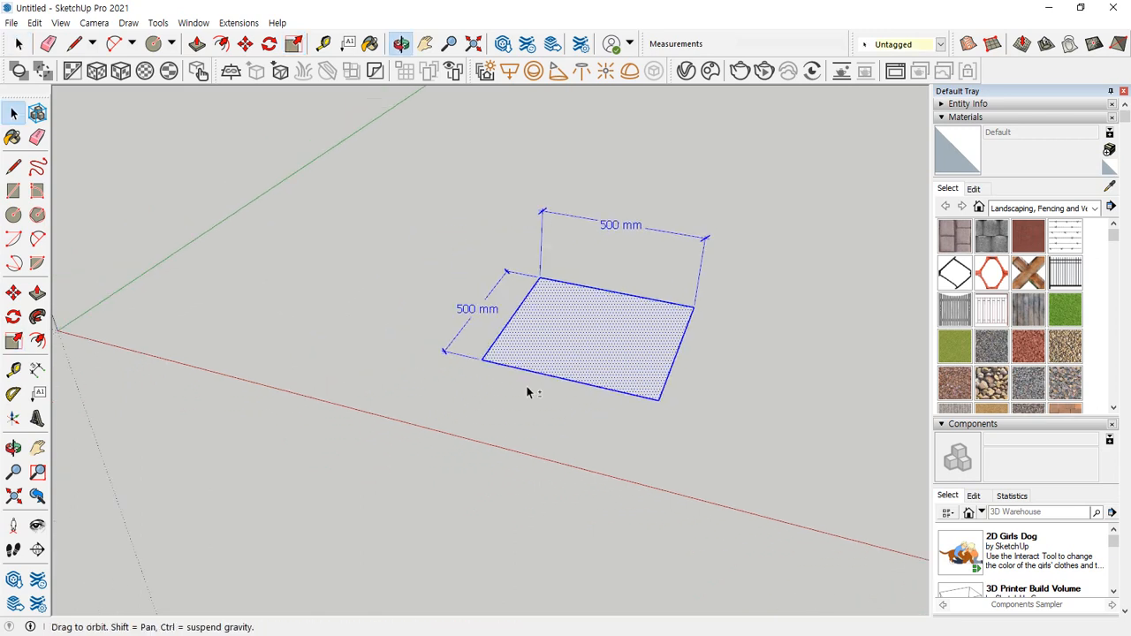
mouse_move(467, 281)
left_mouse_down()
mouse_move(422, 294)
mouse_move(749, 353)
mouse_move(730, 378)
left_mouse_up()
key("Escape")
right_click(583, 312)
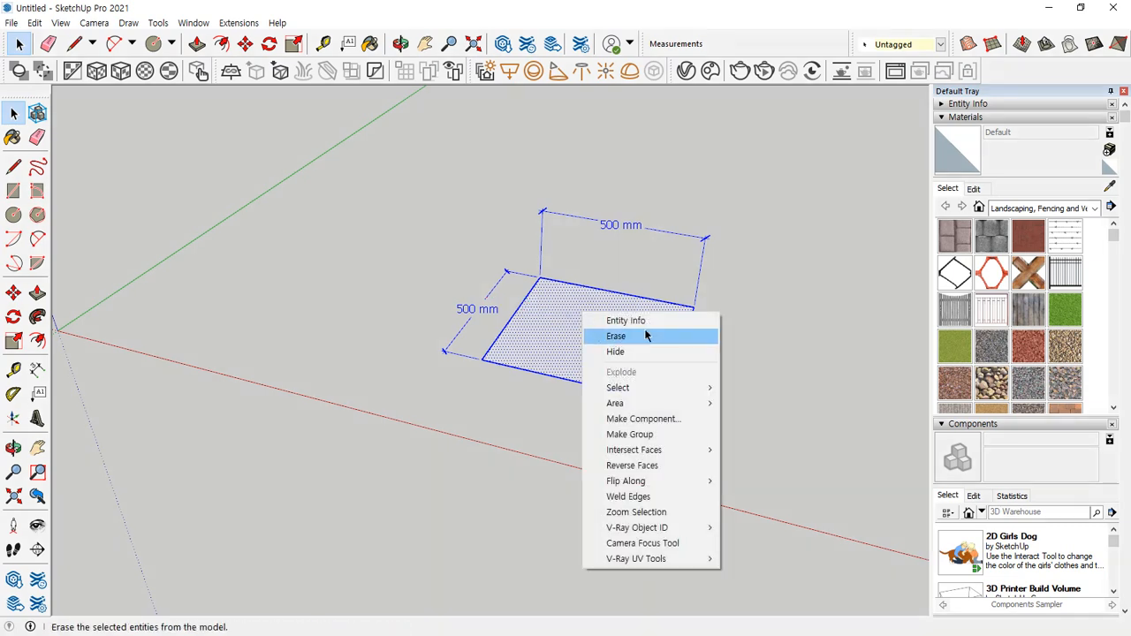
mouse_move(699, 483)
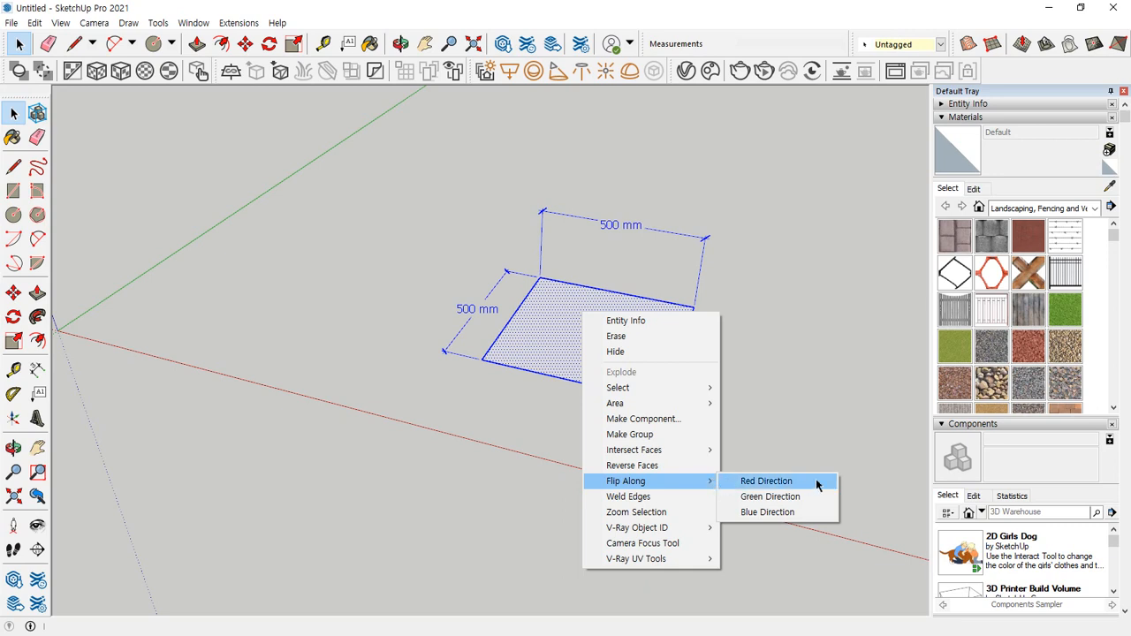
mouse_move(355, 389)
left_mouse_down()
mouse_move(318, 401)
mouse_move(339, 429)
mouse_move(576, 479)
mouse_move(519, 506)
left_mouse_up()
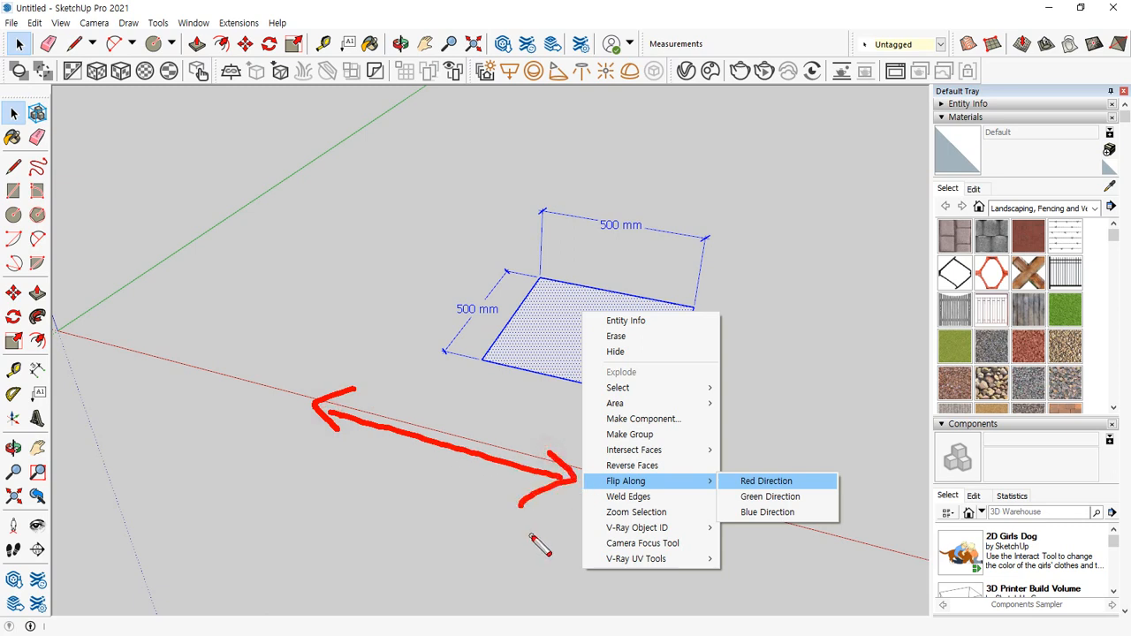
mouse_move(187, 289)
left_mouse_down()
mouse_move(314, 181)
mouse_move(318, 212)
left_mouse_up()
left_click_drag(199, 250, 227, 288)
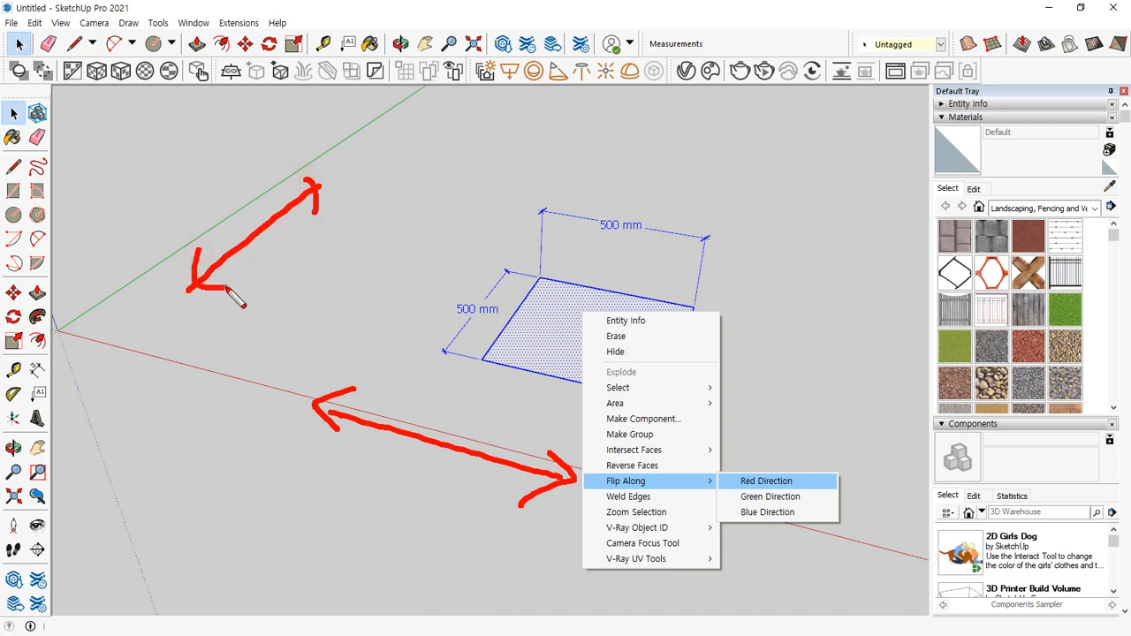
mouse_move(383, 330)
left_mouse_down()
mouse_move(350, 137)
mouse_move(338, 140)
left_mouse_up()
left_click_drag(371, 101, 433, 131)
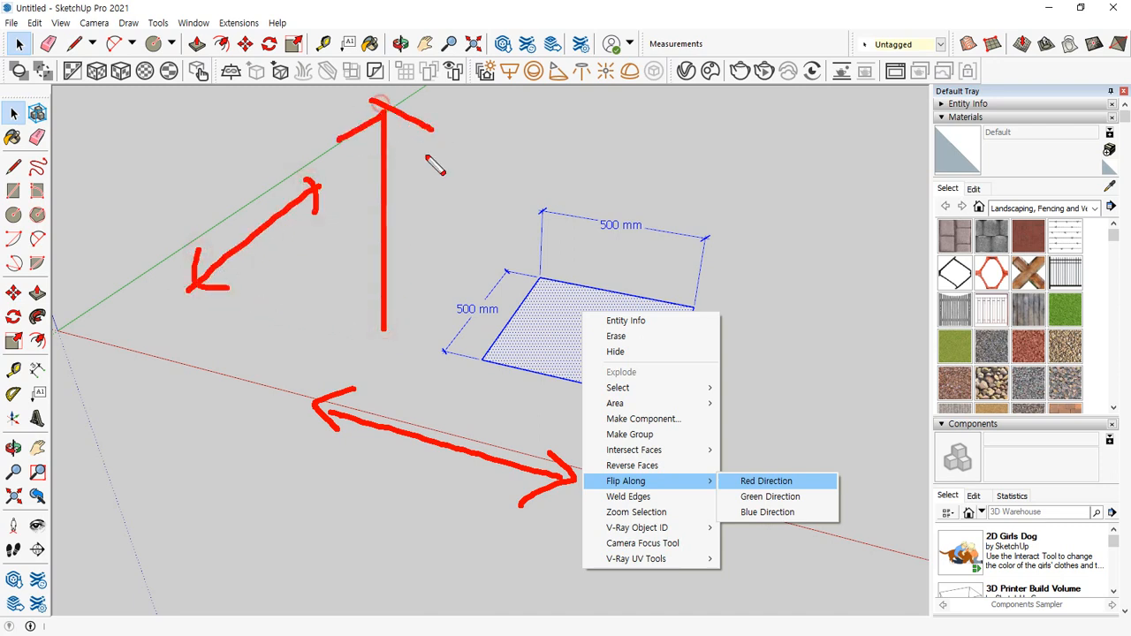
mouse_move(352, 284)
left_mouse_down()
mouse_move(381, 321)
mouse_move(428, 280)
left_mouse_up()
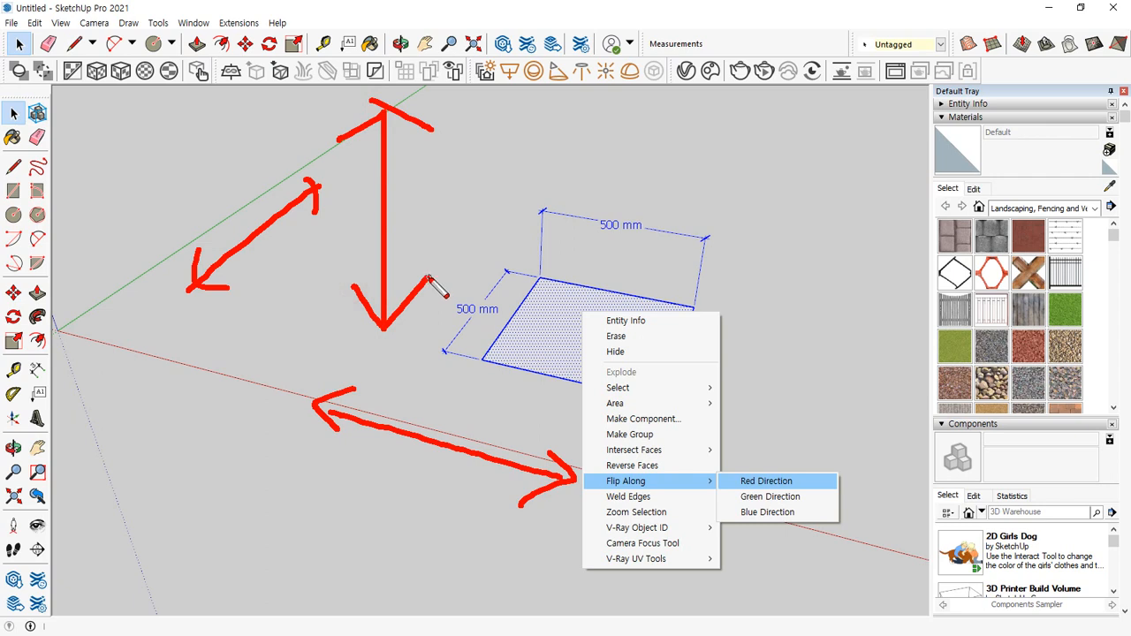
key("Escape")
Flip the selected square and its dimensions along the red direction
right_click(597, 334)
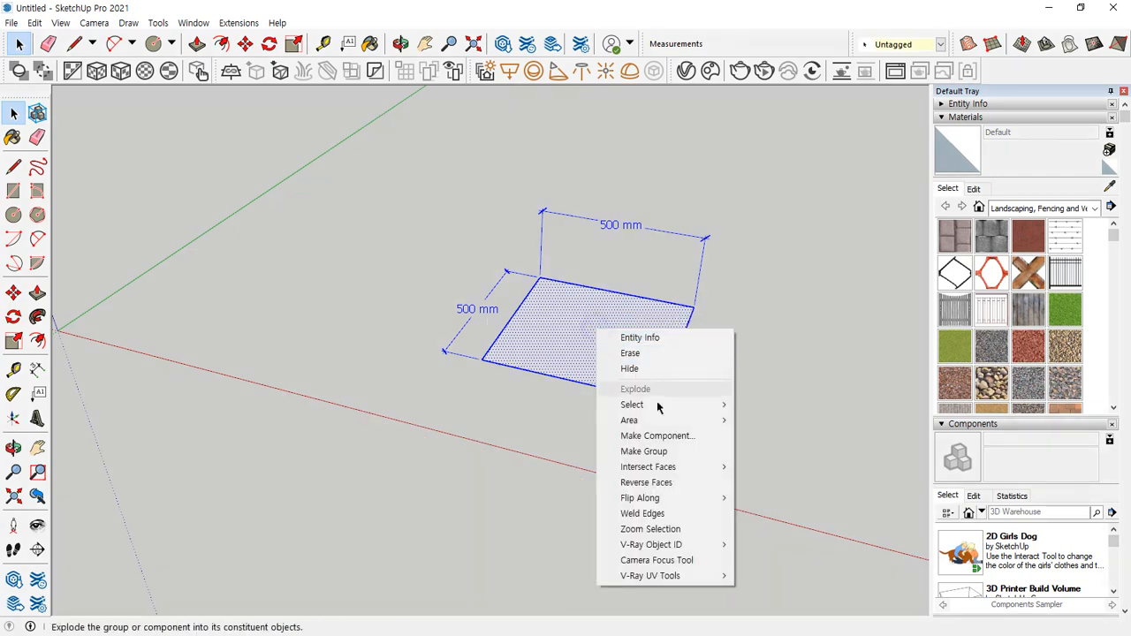
mouse_move(669, 499)
left_click(772, 498)
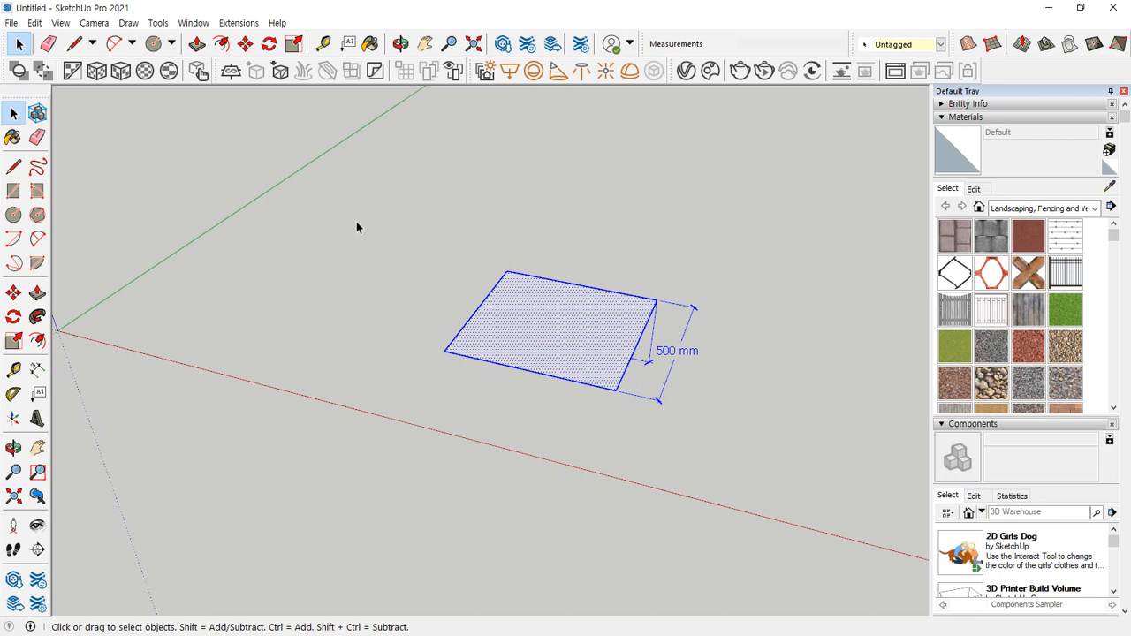
Flip the selected square and its dimensions along the green direction
right_click(575, 322)
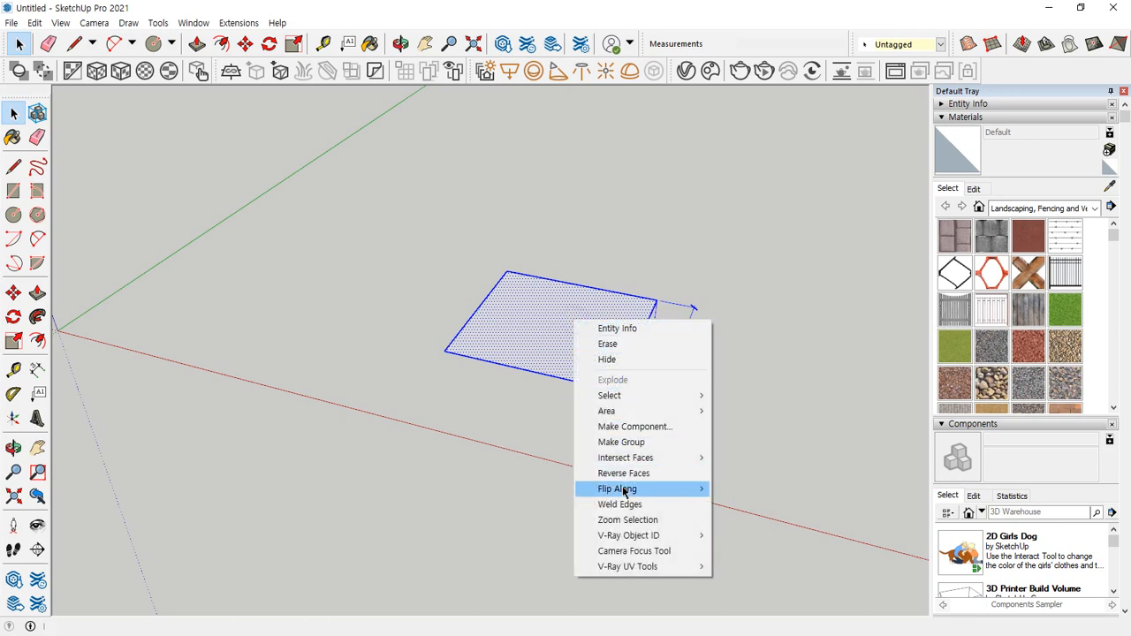
mouse_move(658, 489)
left_click(761, 503)
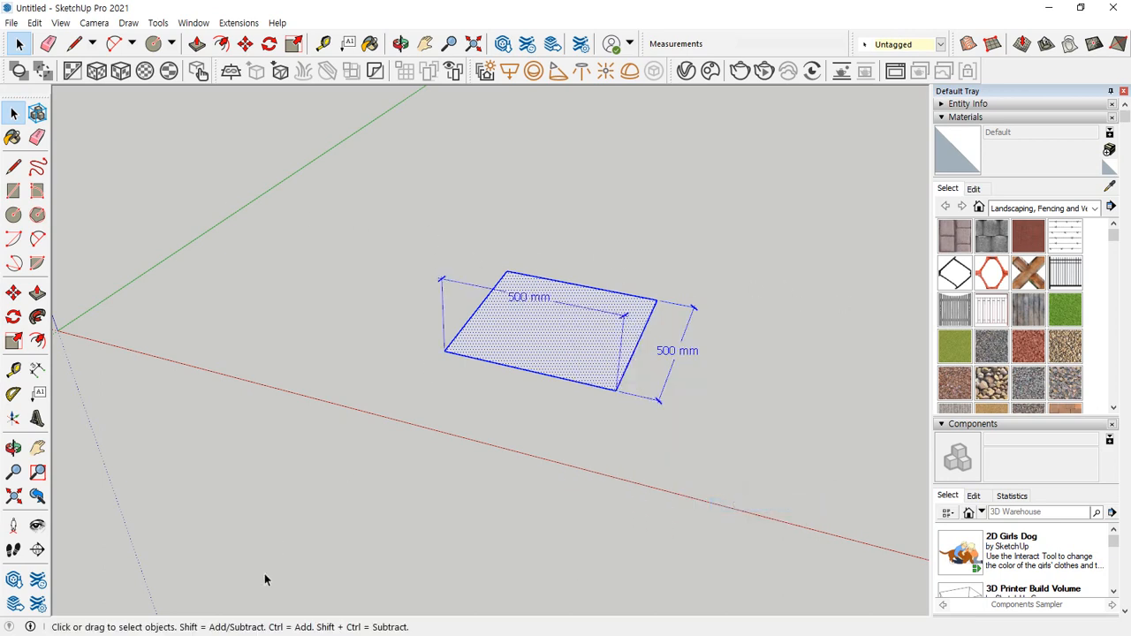
mouse_move(616, 188)
left_mouse_down()
mouse_move(434, 404)
mouse_move(466, 433)
left_mouse_up()
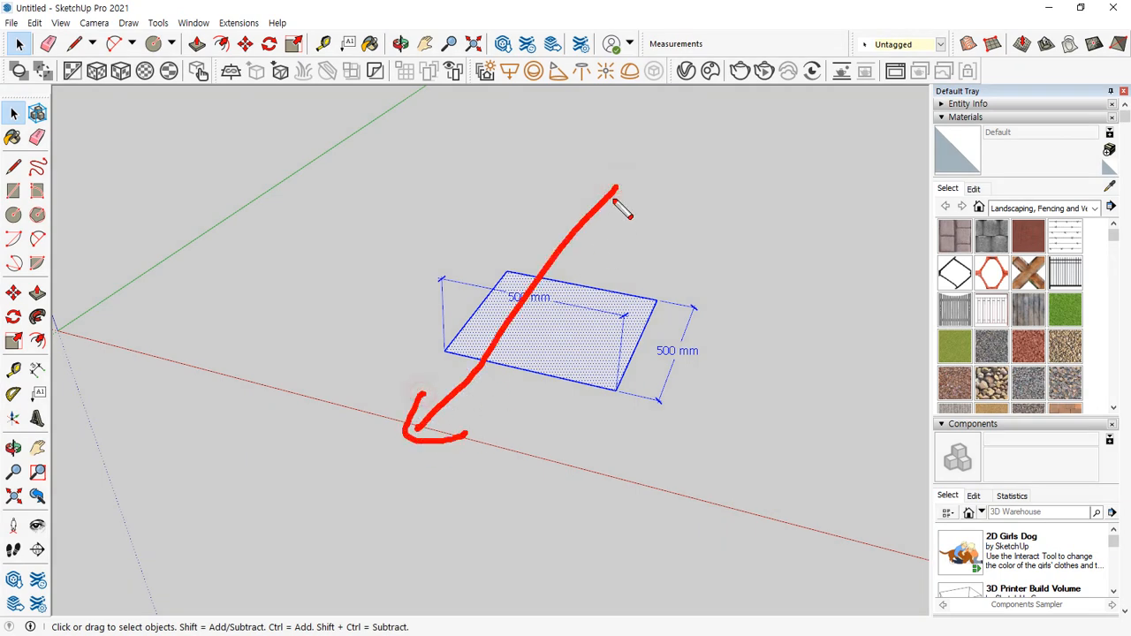
left_click_drag(570, 207, 616, 187)
Flip the selected square and its dimensions along the blue direction
right_click(560, 306)
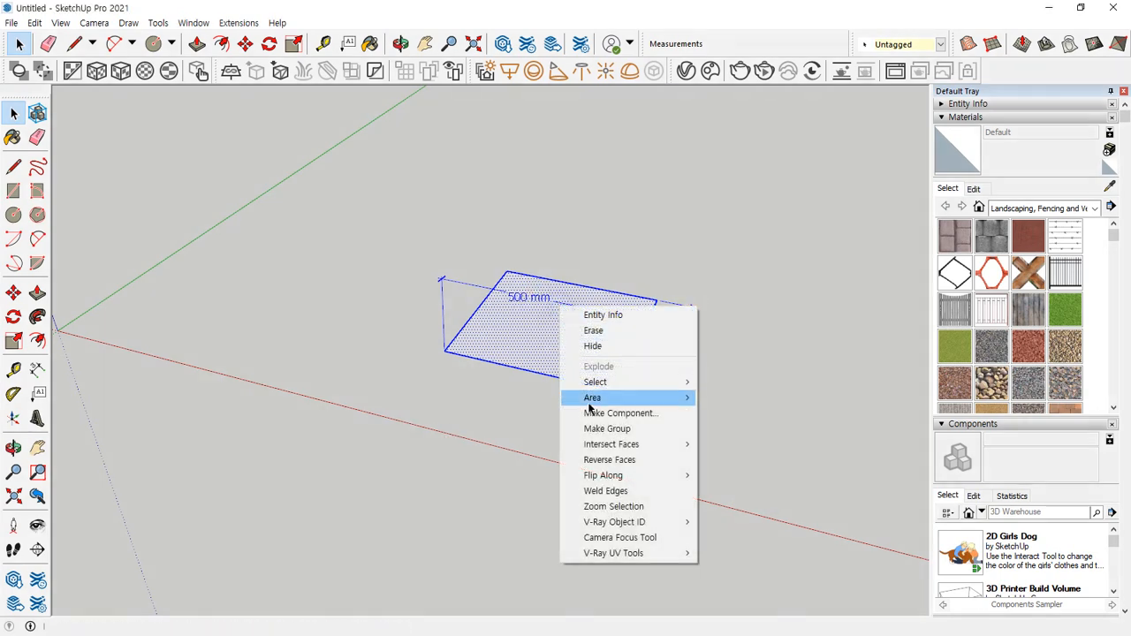
mouse_move(609, 476)
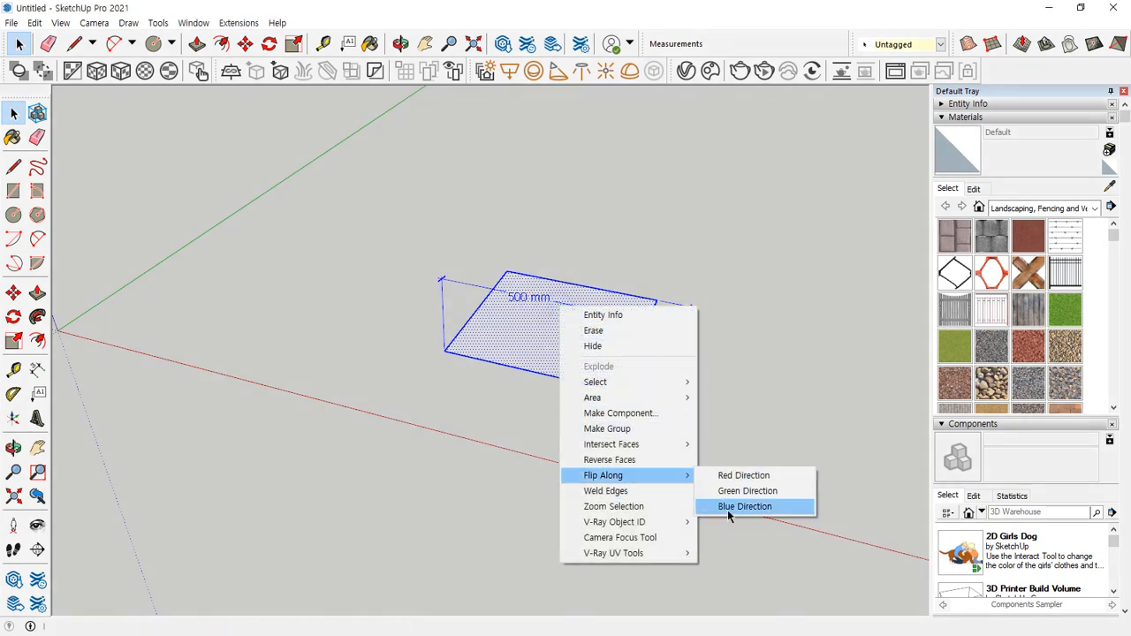
left_click(738, 506)
mouse_move(556, 136)
left_mouse_down()
mouse_move(528, 146)
mouse_move(596, 147)
mouse_move(548, 422)
mouse_move(597, 398)
left_mouse_up()
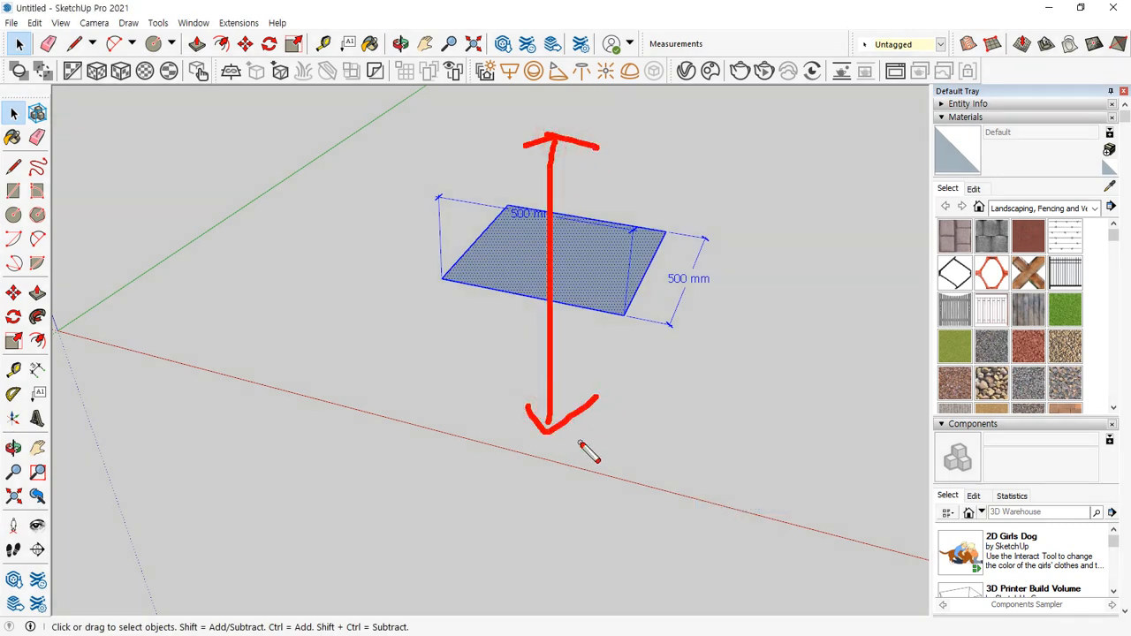
key("Escape")
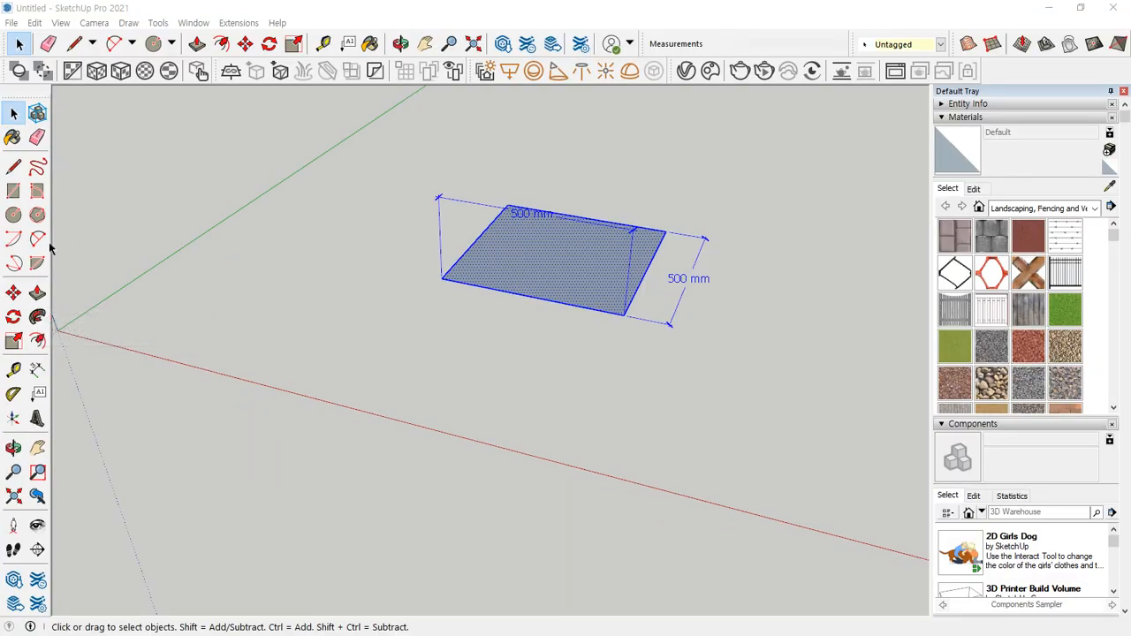
Push/Pull the dimensioned square upward into a box, and raise the box's top face further
left_click(37, 293)
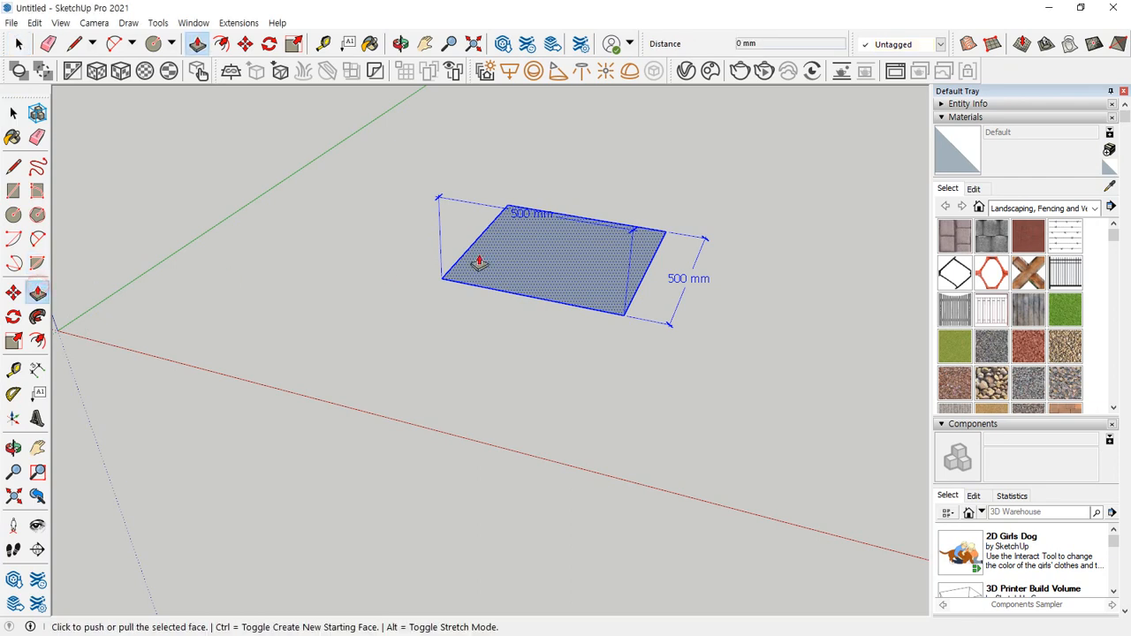
left_click(543, 266)
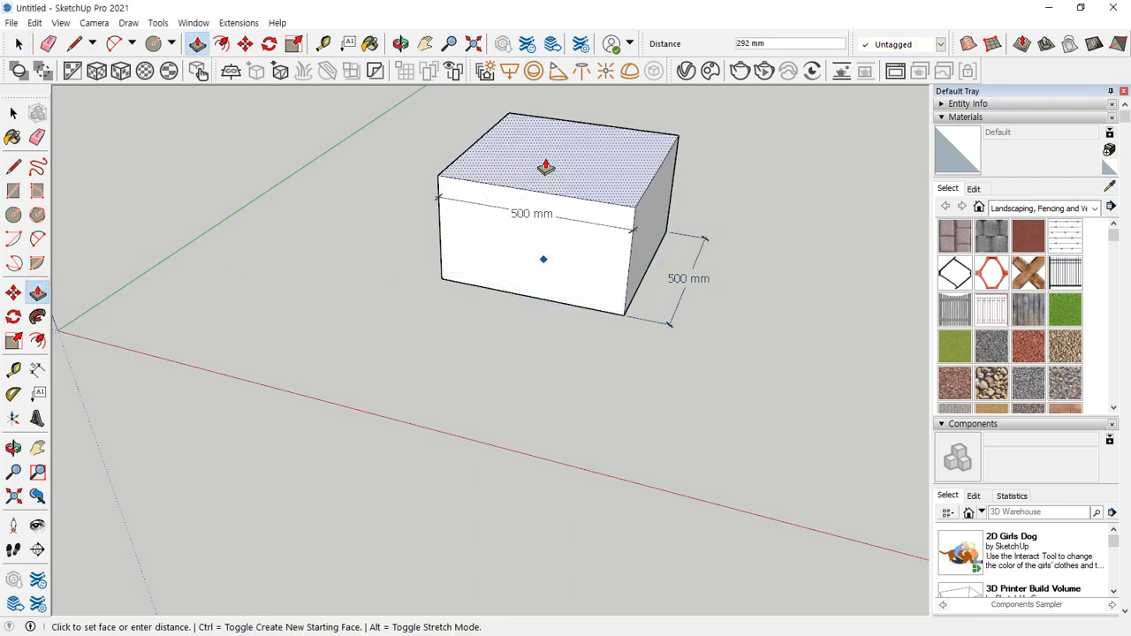
left_click(546, 142)
middle_click_drag(539, 139, 189, 260)
left_click(597, 292)
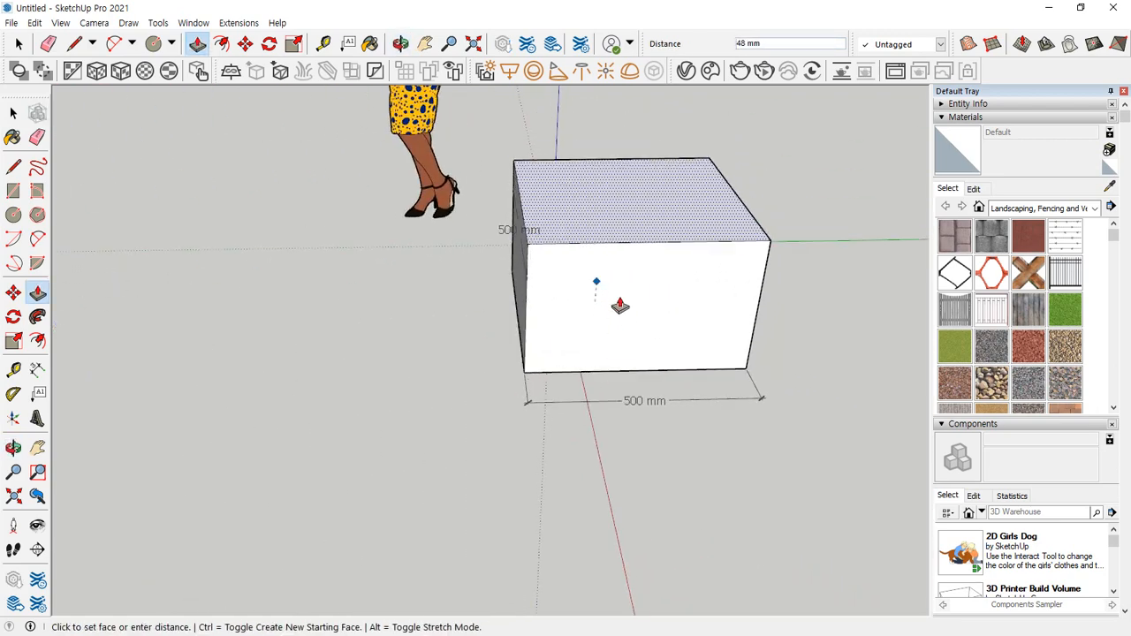
left_click(634, 263)
key("space")
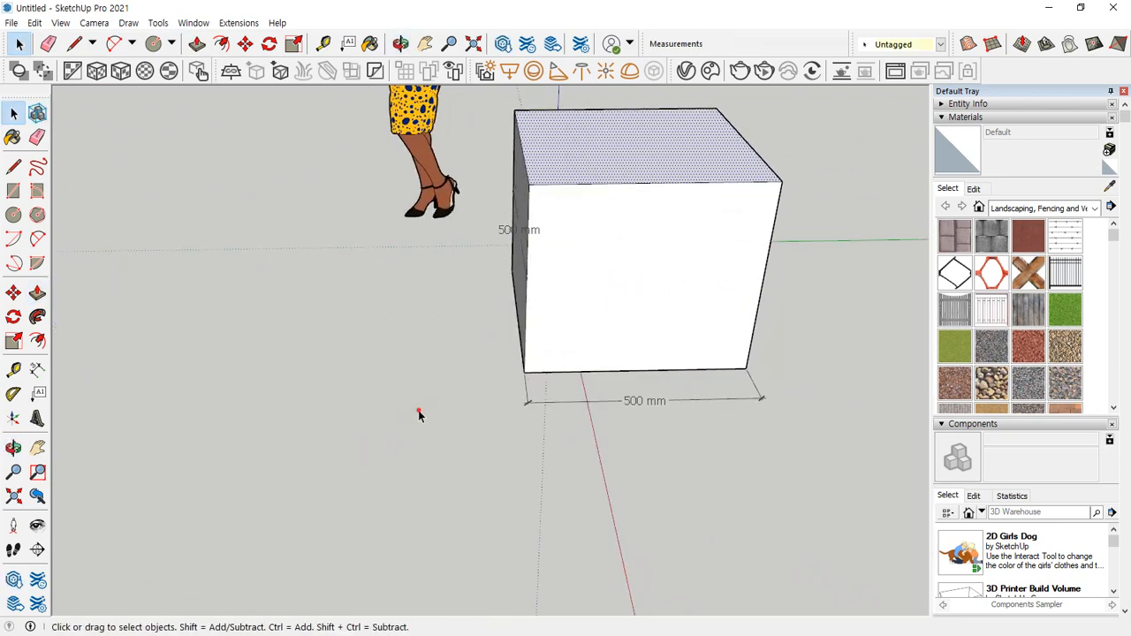
Pull the box's front face outward about 318 mm and its adjacent side face outward about 413 mm
middle_click_drag(419, 415, 546, 283)
key("p")
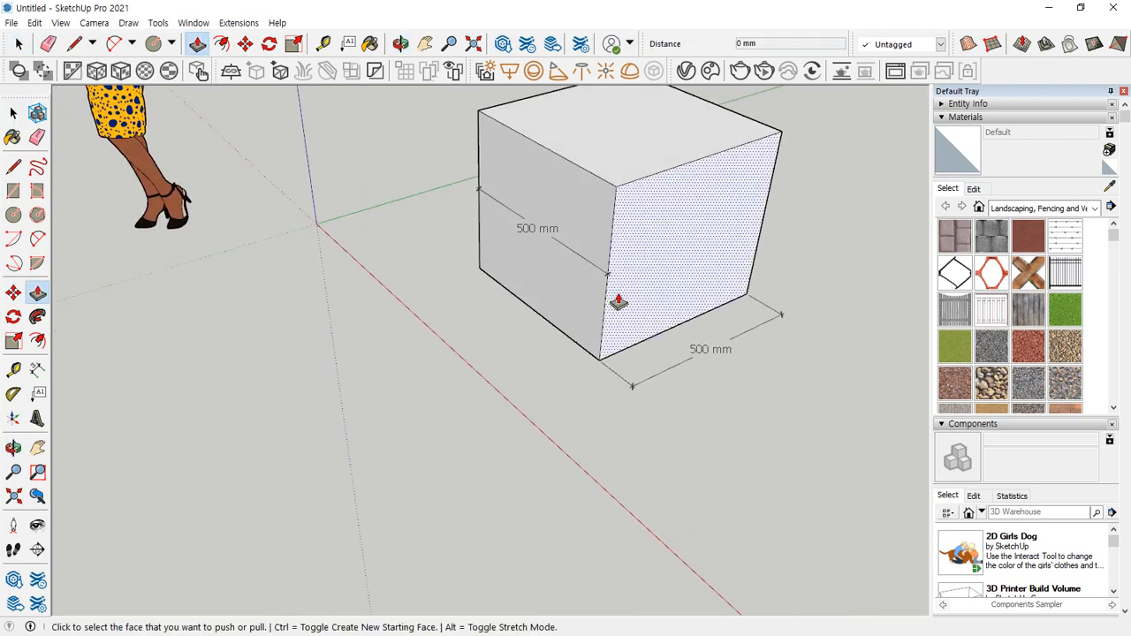
left_click(670, 249)
left_click(784, 304)
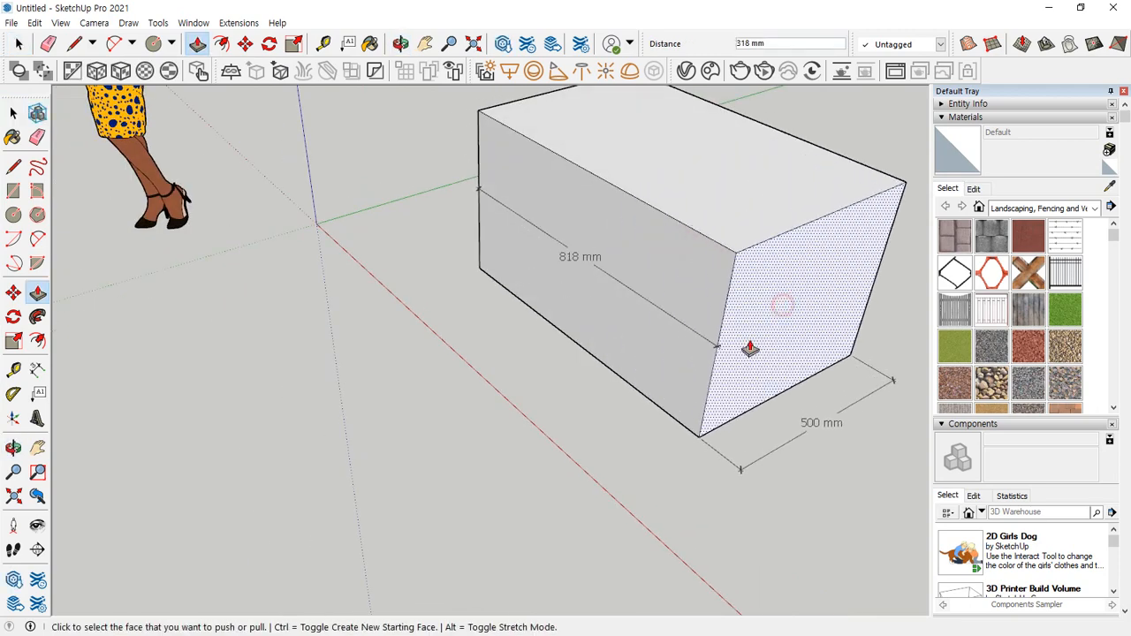
left_click(593, 245)
left_click(421, 277)
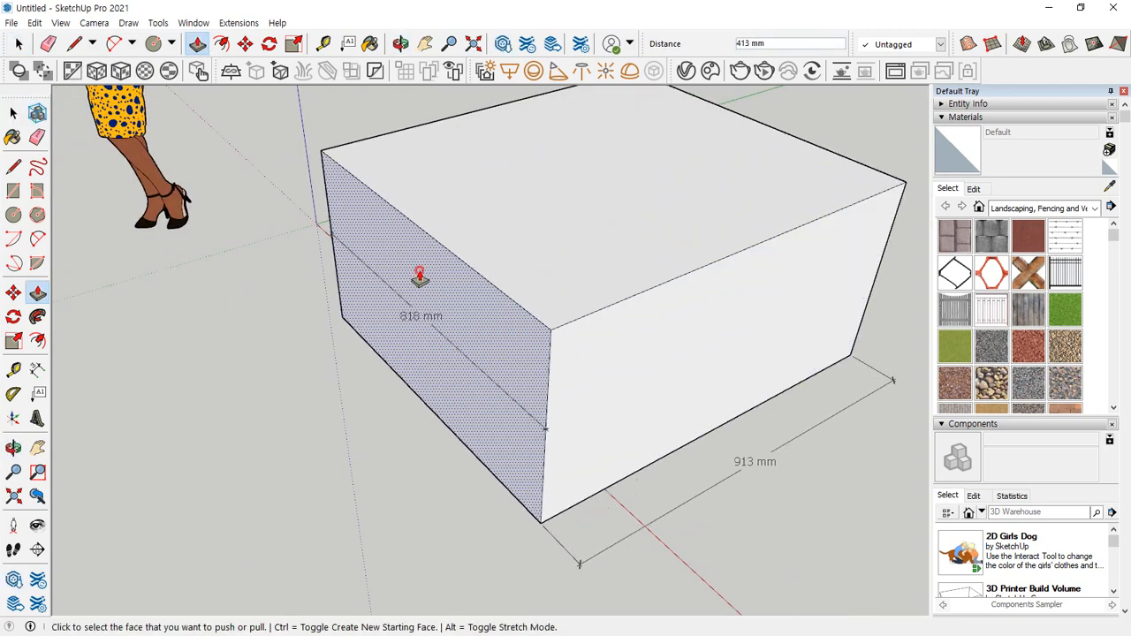
Raise the top face of the enlarged box further with Push/Pull and finish the command
left_click(487, 232)
left_click(491, 173)
key("space")
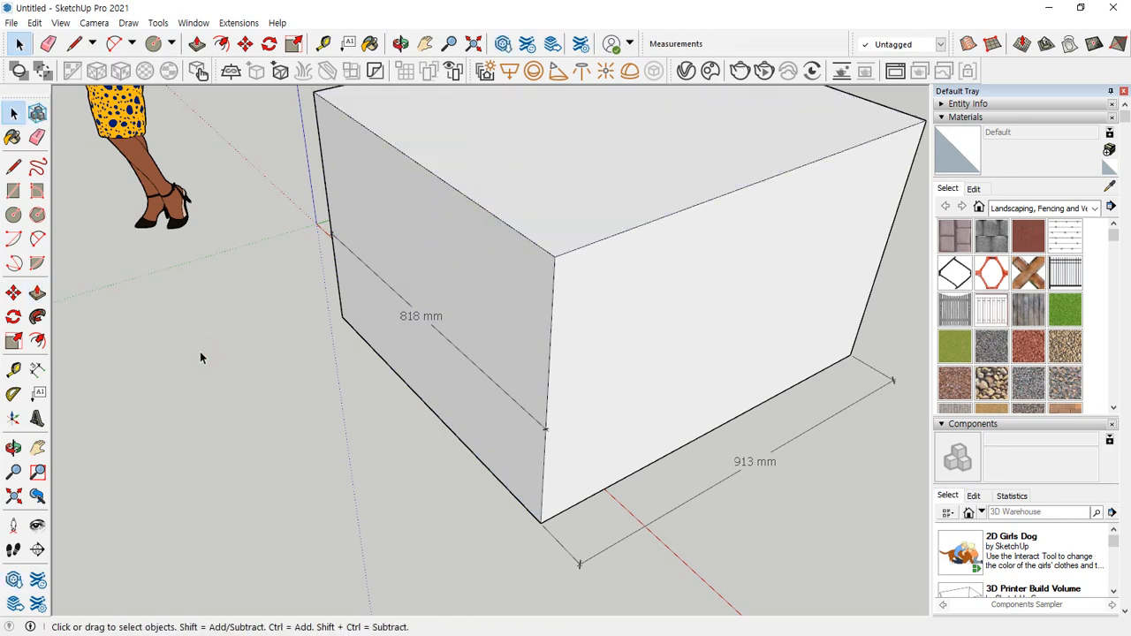
Preselect the box's top face and Push/Pull it upward about 50 mm
left_click(578, 184)
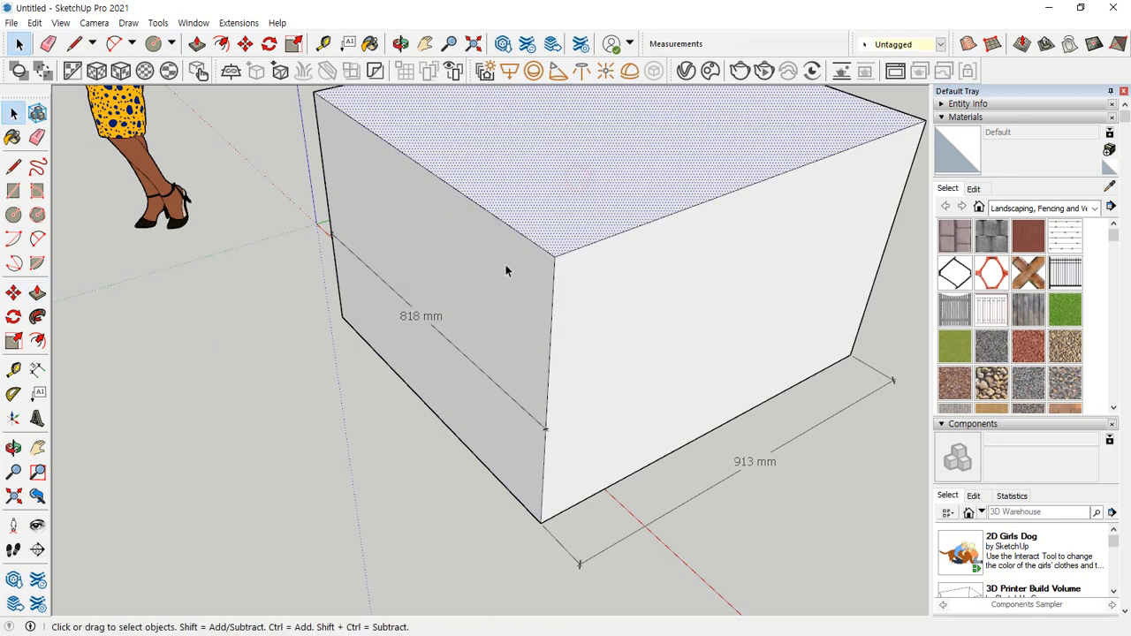
scroll(567, 196, "down", 3)
left_click(37, 294)
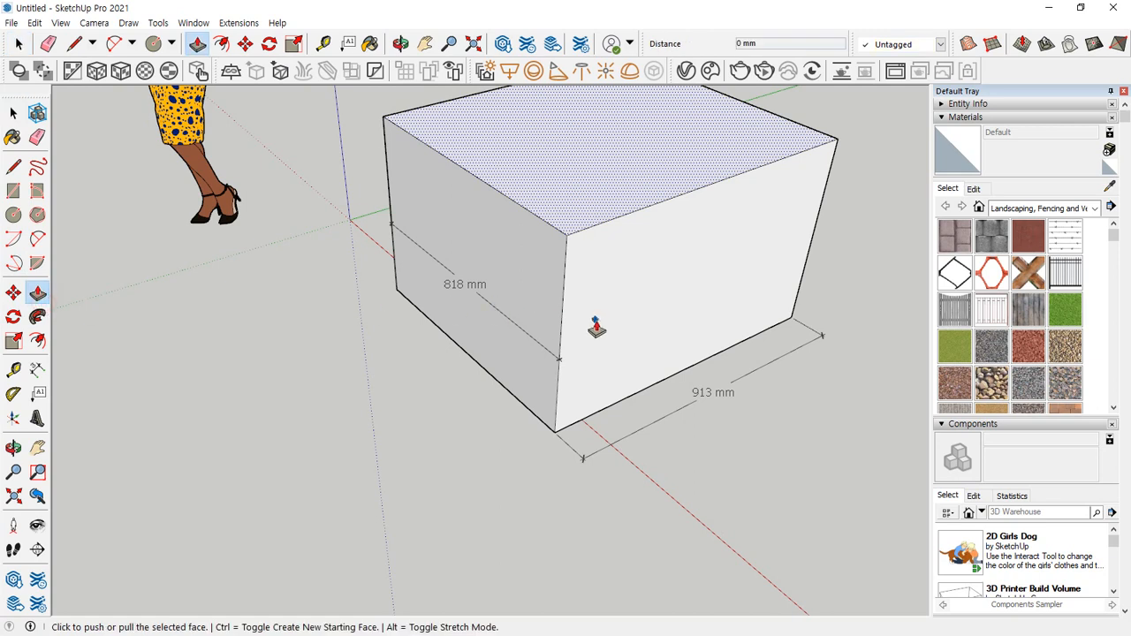
left_click(600, 319)
left_click(648, 362)
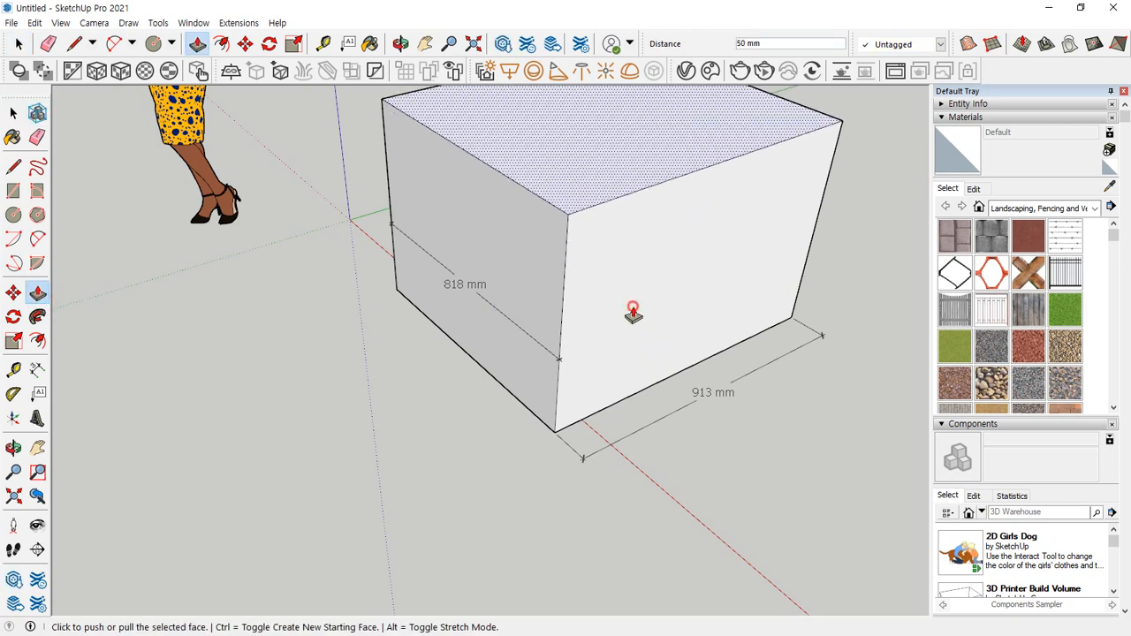
key("space")
Preselect the box's front face and pull it outward to extend the box's length to about 971 mm
left_click(651, 284)
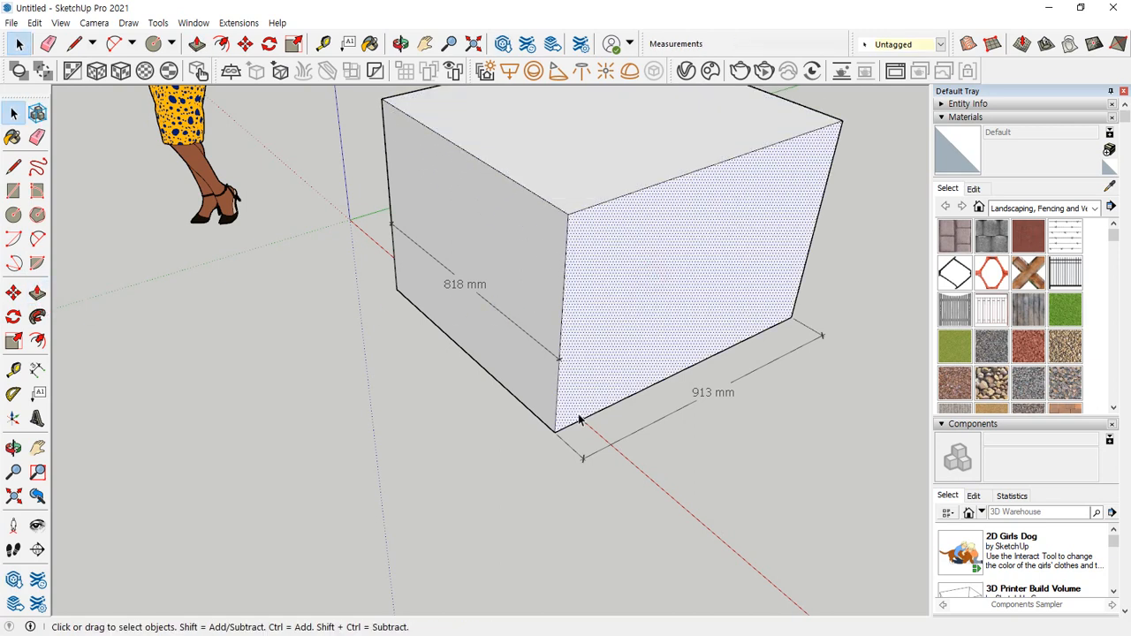
key("p")
left_click(616, 328)
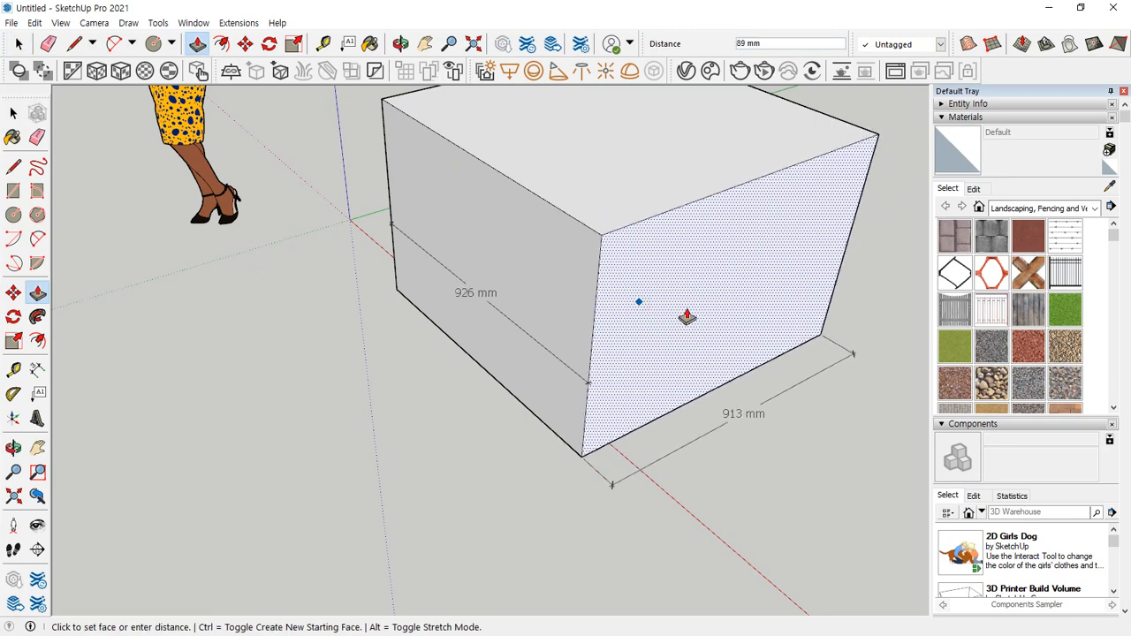
left_click(675, 320)
left_click(628, 174)
left_click(642, 182)
key("space")
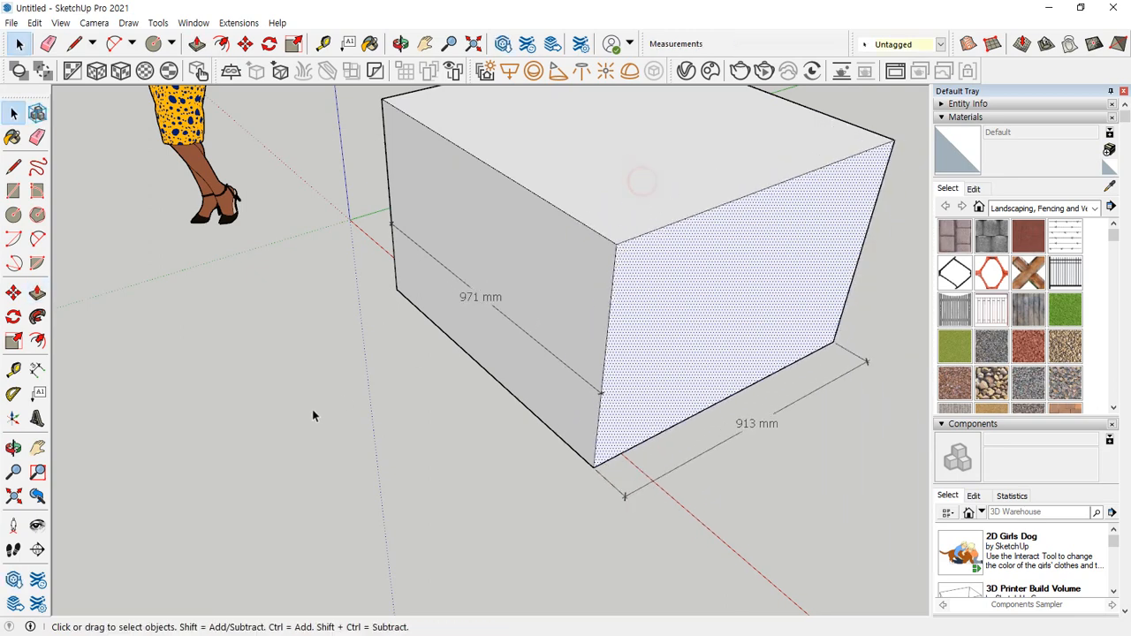
Clear the selection, push the box's top face down and pull its side face outward about 303 mm
left_click(292, 425)
key("p")
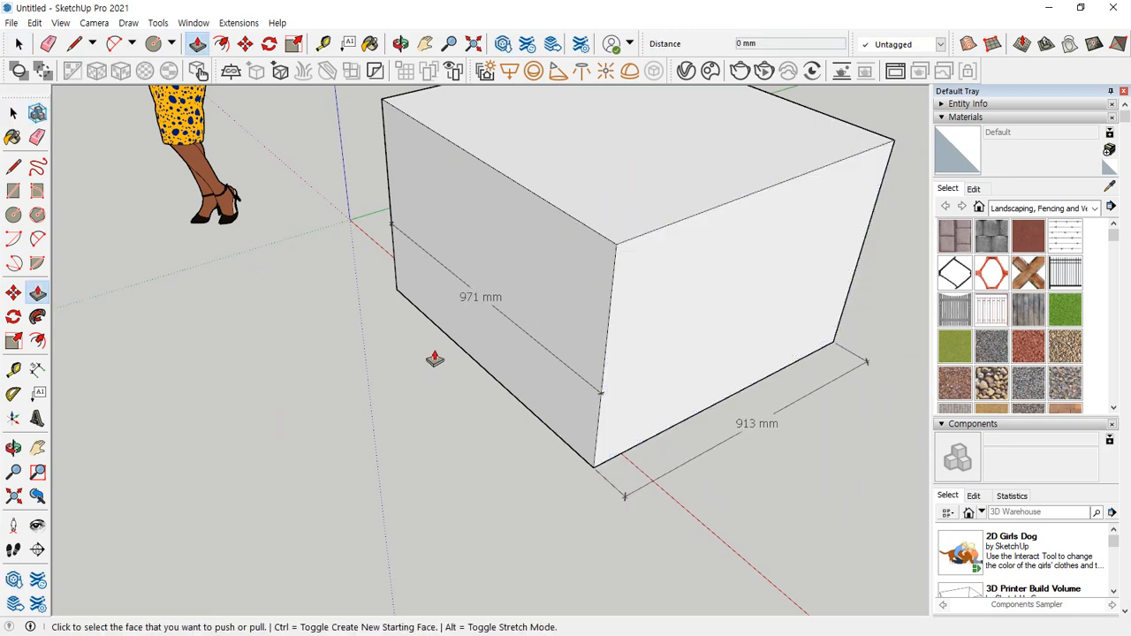
left_click(636, 182)
left_click(623, 249)
left_click(523, 332)
left_click(420, 367)
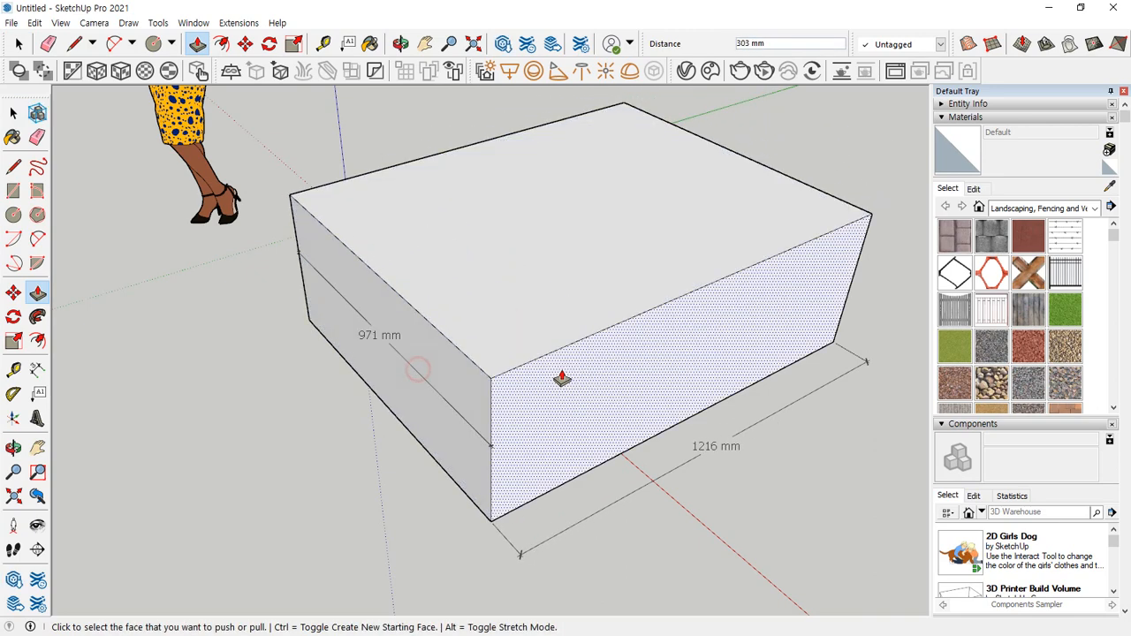
Push and pull the box's front and side faces to a footprint of about 782 by 718 mm
left_click(564, 379)
left_click(714, 454)
left_click(493, 436)
left_click(618, 341)
left_click(627, 331)
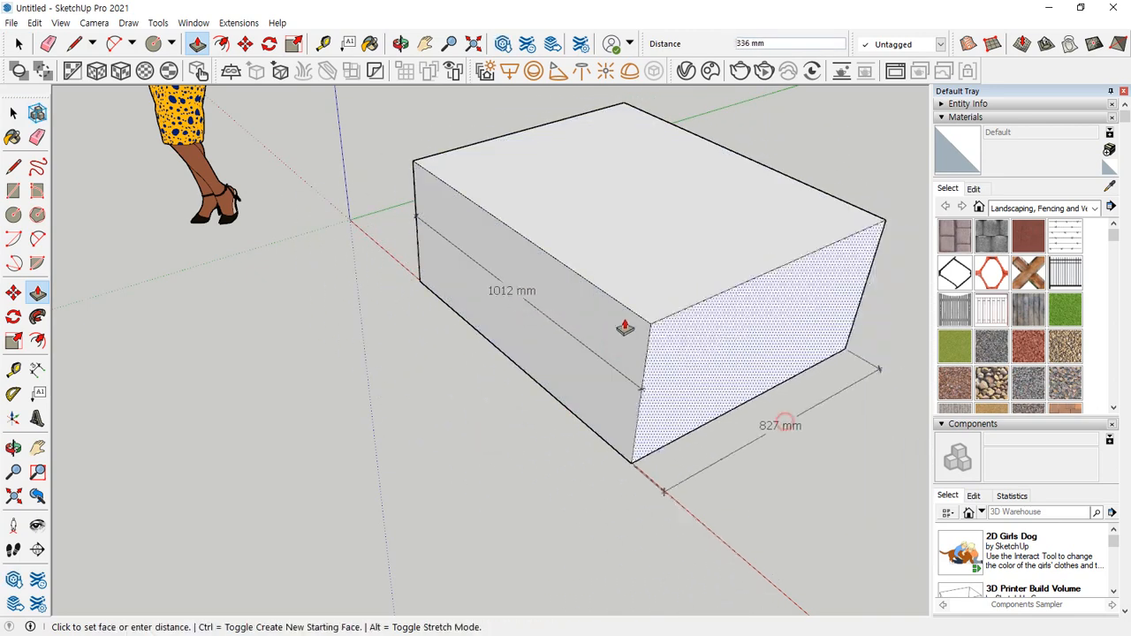
left_click(596, 293)
left_click(449, 318)
left_click(457, 221)
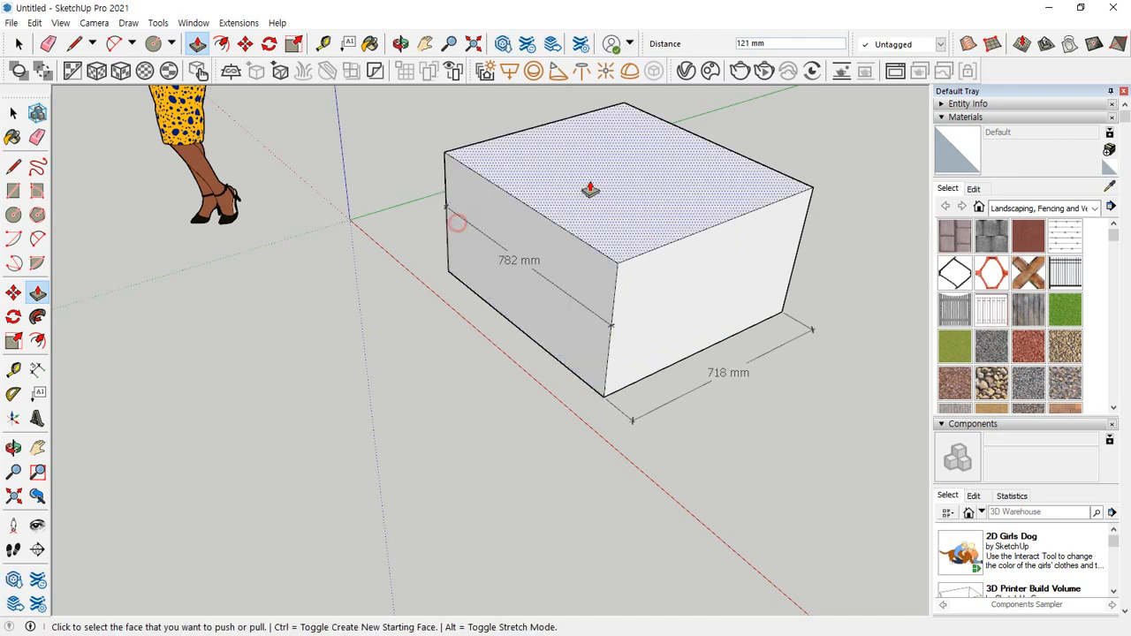
Push the box's top face down to reduce the box to a low slab
left_click(646, 151)
left_click(630, 216)
left_click(625, 174)
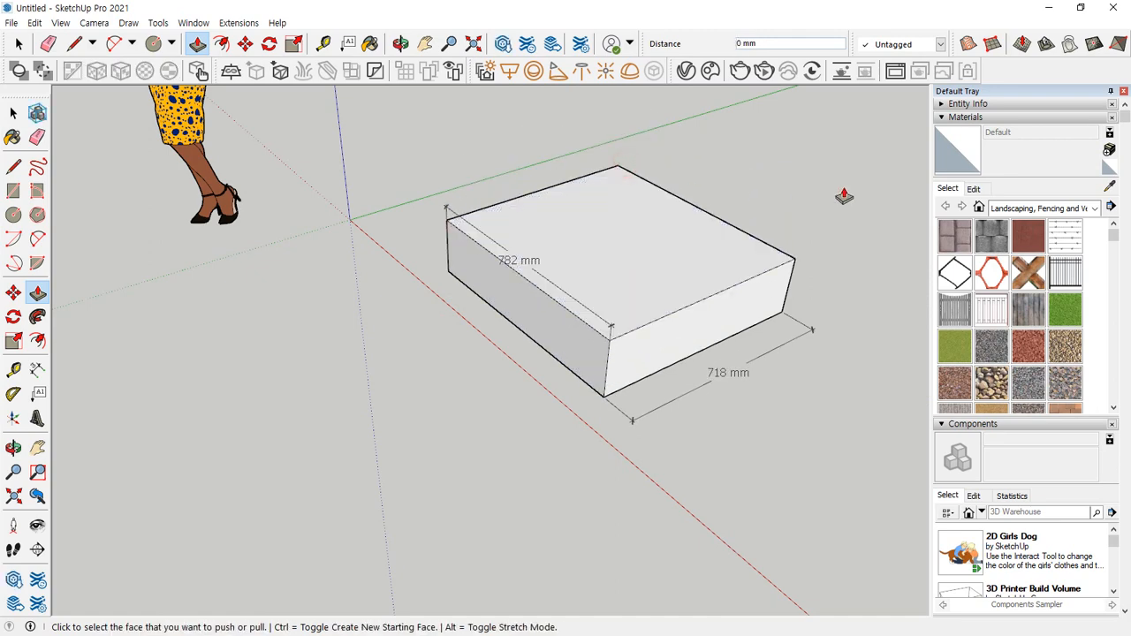
Draw a circle with a radius of about 193 mm in the middle of the slab's top face
middle_click_drag(368, 411, 613, 419)
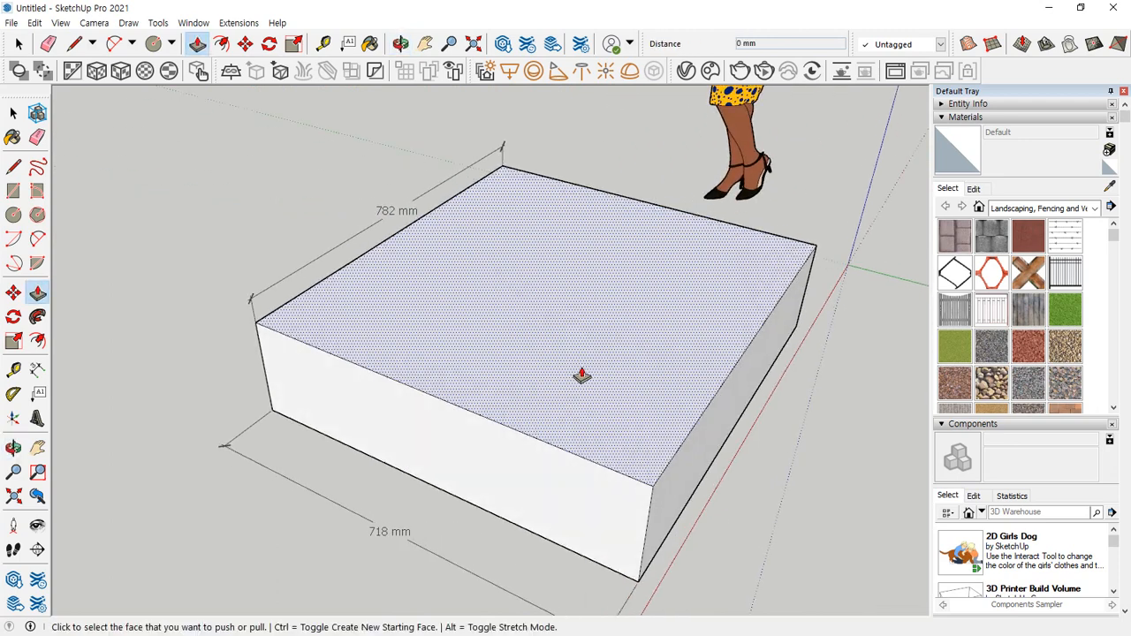
key("c")
left_click(548, 309)
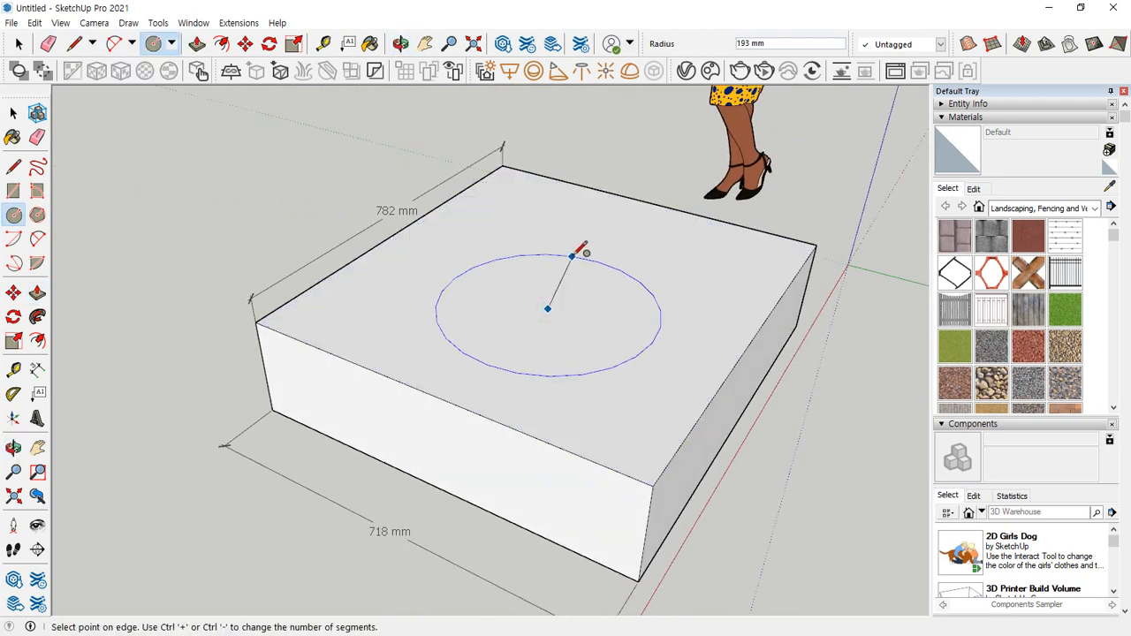
left_click(572, 257)
Draw a diagonal line between two adjacent edges of the top face to cut off a triangular corner
middle_click_drag(676, 395, 662, 437)
key("p")
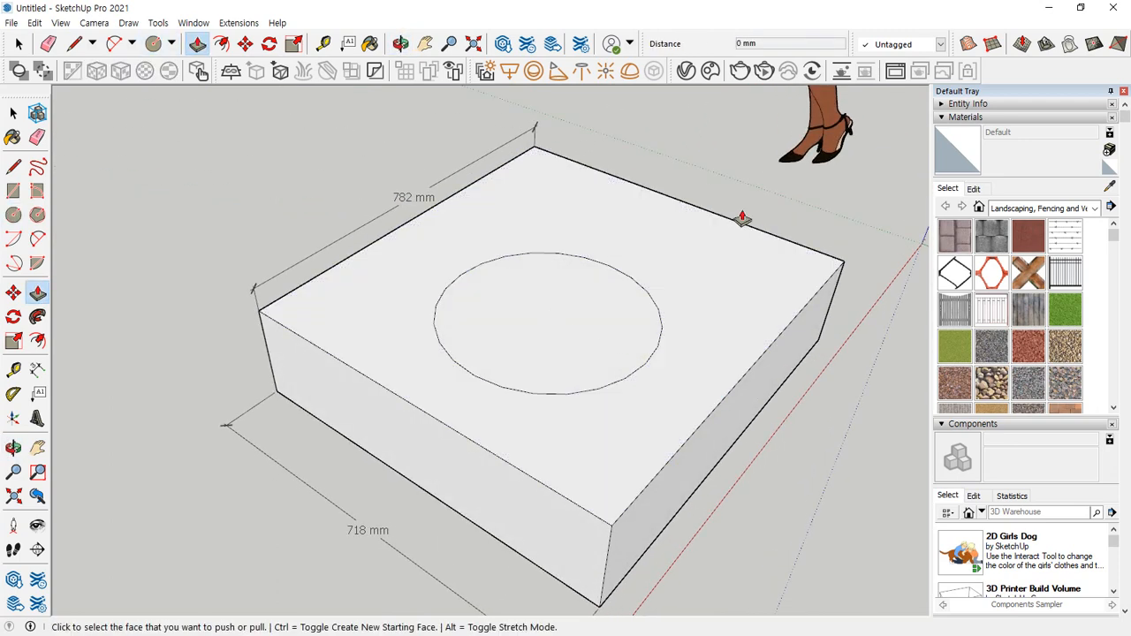
key("l")
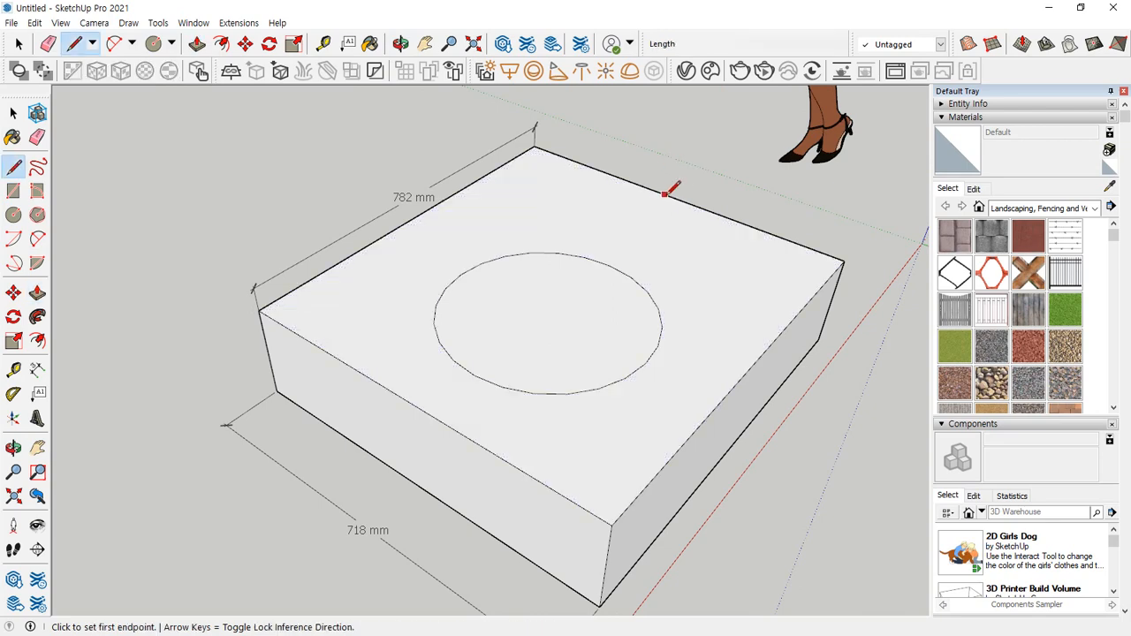
left_click(674, 198)
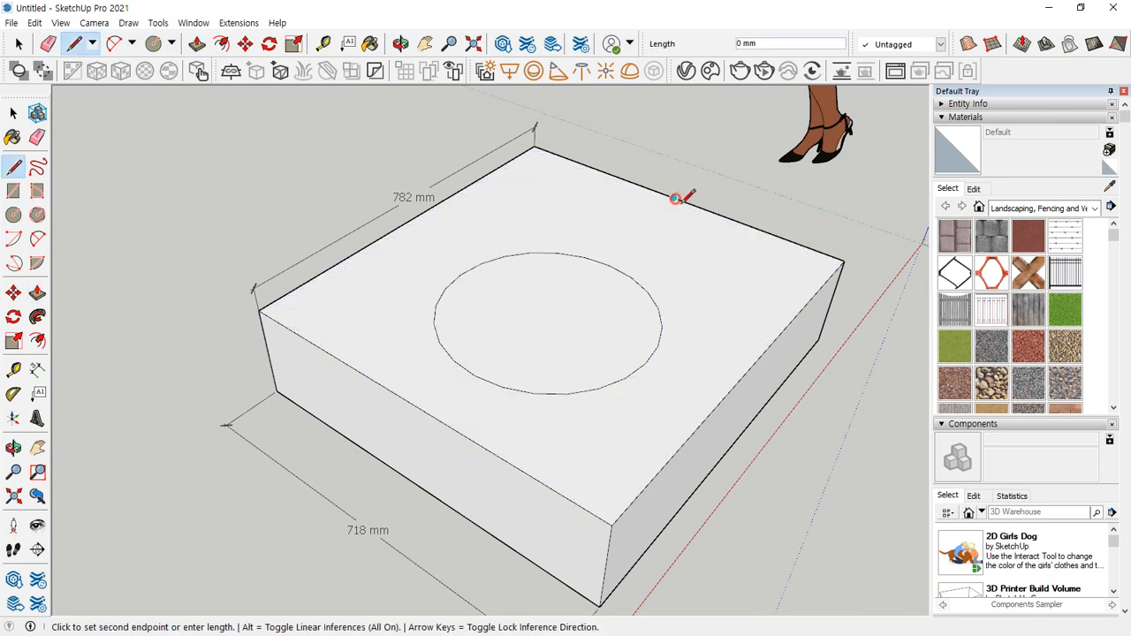
left_click(748, 369)
Push/Pull the triangular corner face upward about 219 mm
middle_click_drag(748, 369, 674, 381)
middle_click_drag(783, 394, 578, 386)
key("p")
left_click(663, 327)
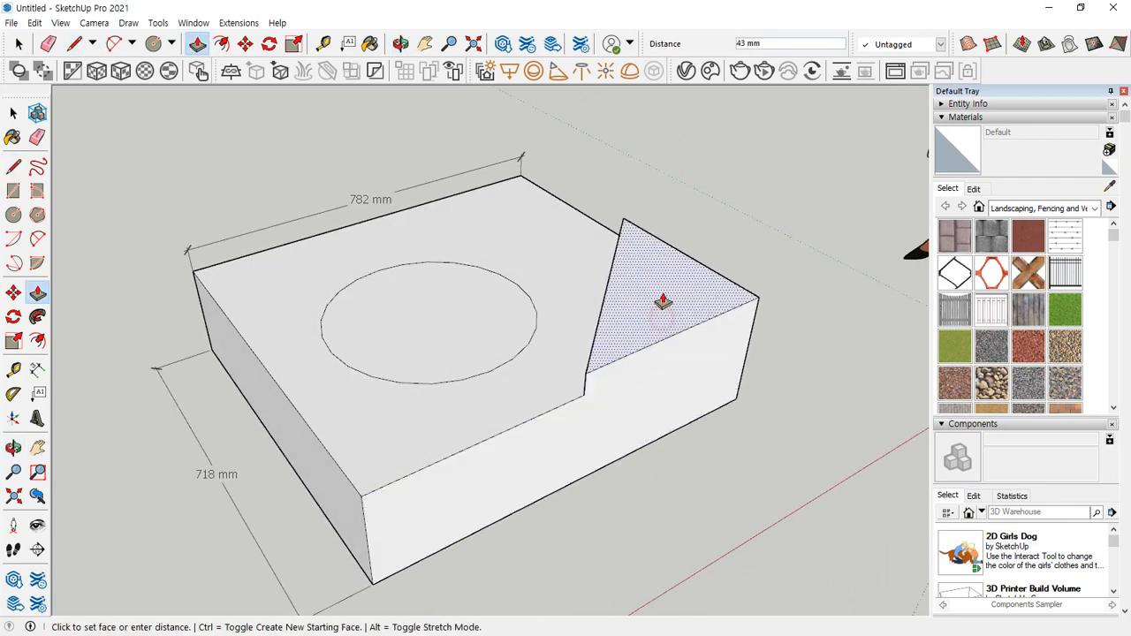
left_click(669, 212)
Push the large circle down about 55 mm into the slab to form a round recess
middle_click_drag(669, 212, 624, 169)
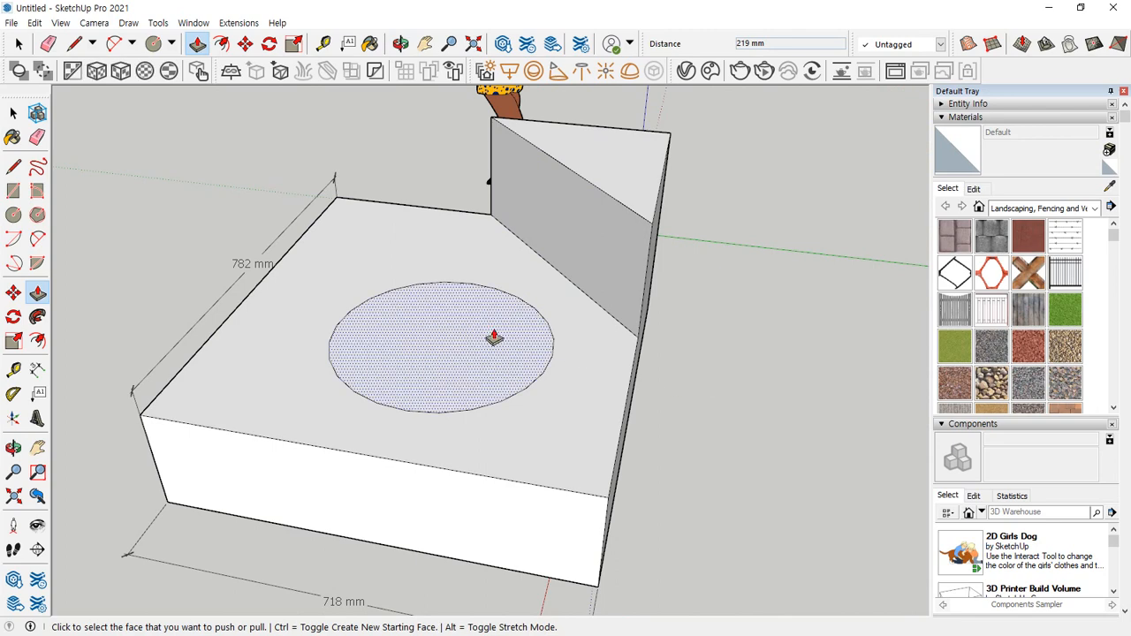
left_click(455, 314)
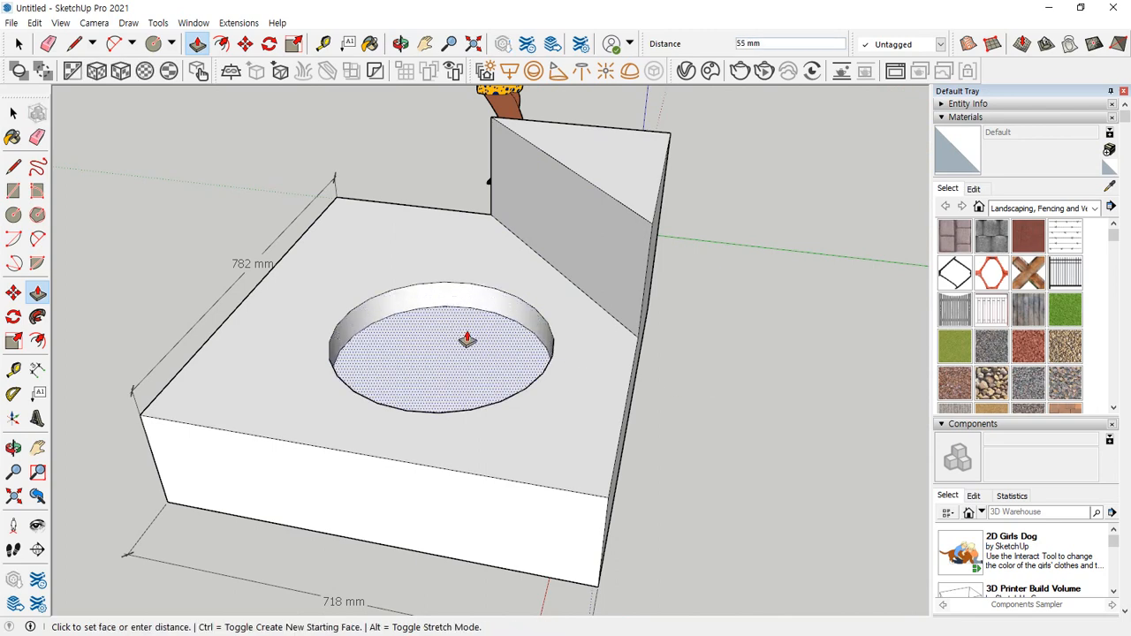
left_click(462, 338)
Draw a smaller circle with a radius of about 60 mm near a free corner of the slab's top face
middle_click_drag(462, 339, 394, 396)
key("c")
left_click(243, 422)
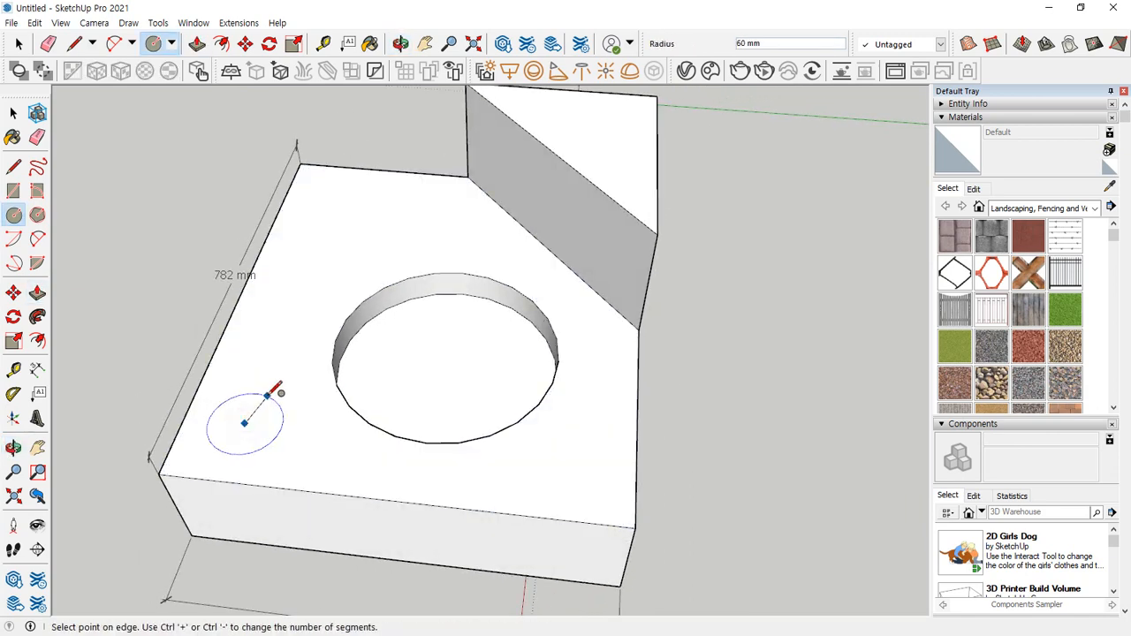
left_click(264, 396)
Push the small circle down into the slab to form a deep recess
key("p")
scroll(234, 438, "up", 3)
scroll(239, 434, "up", 2)
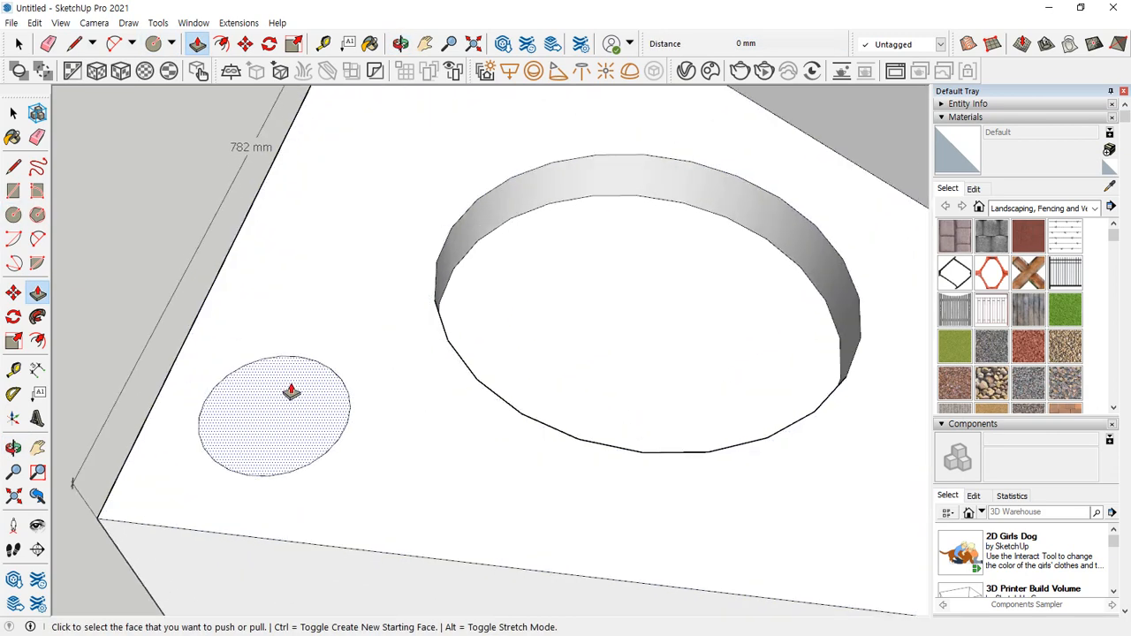
left_click(291, 397)
middle_click_drag(290, 412, 301, 464)
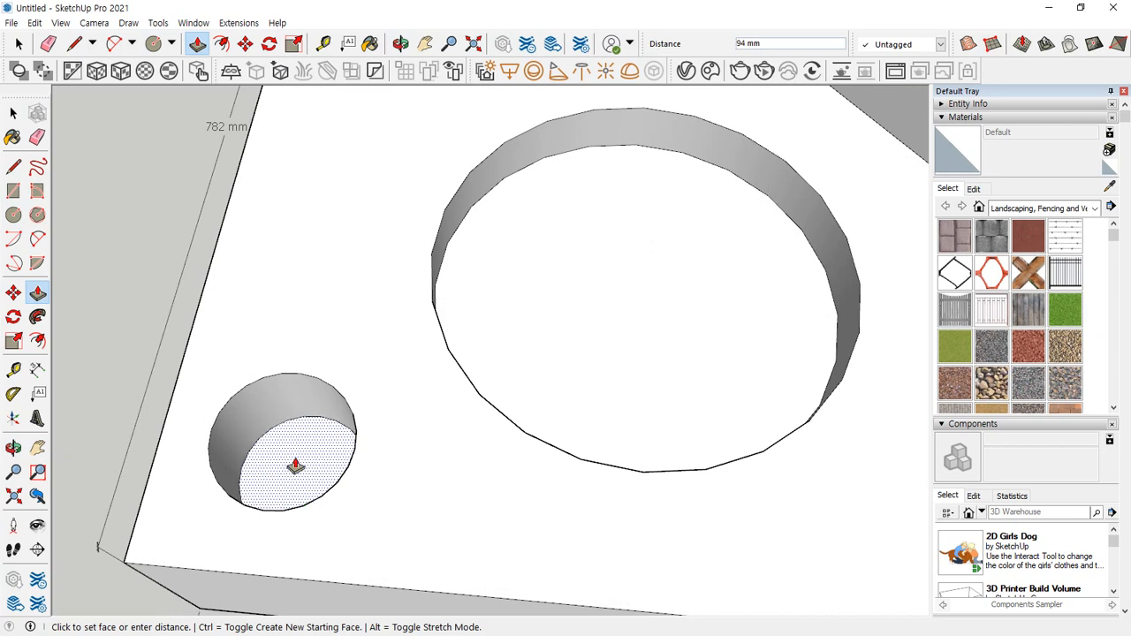
left_click(284, 456)
left_click(284, 446)
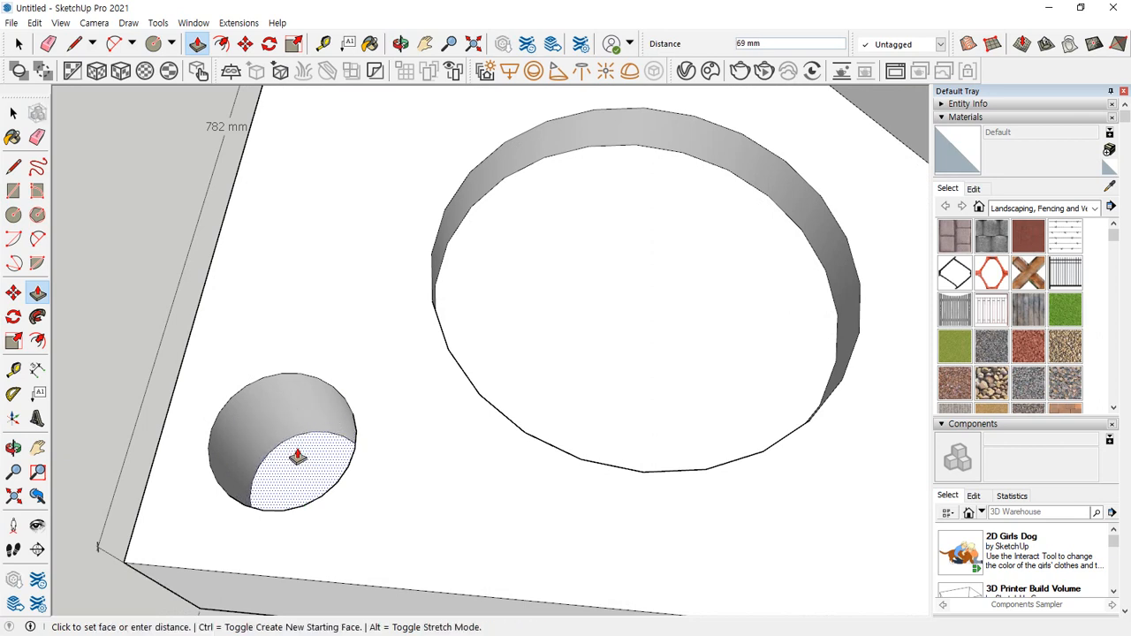
Push the small recess's bottom face down to the slab's underside and on past it
middle_click_drag(311, 471, 354, 519)
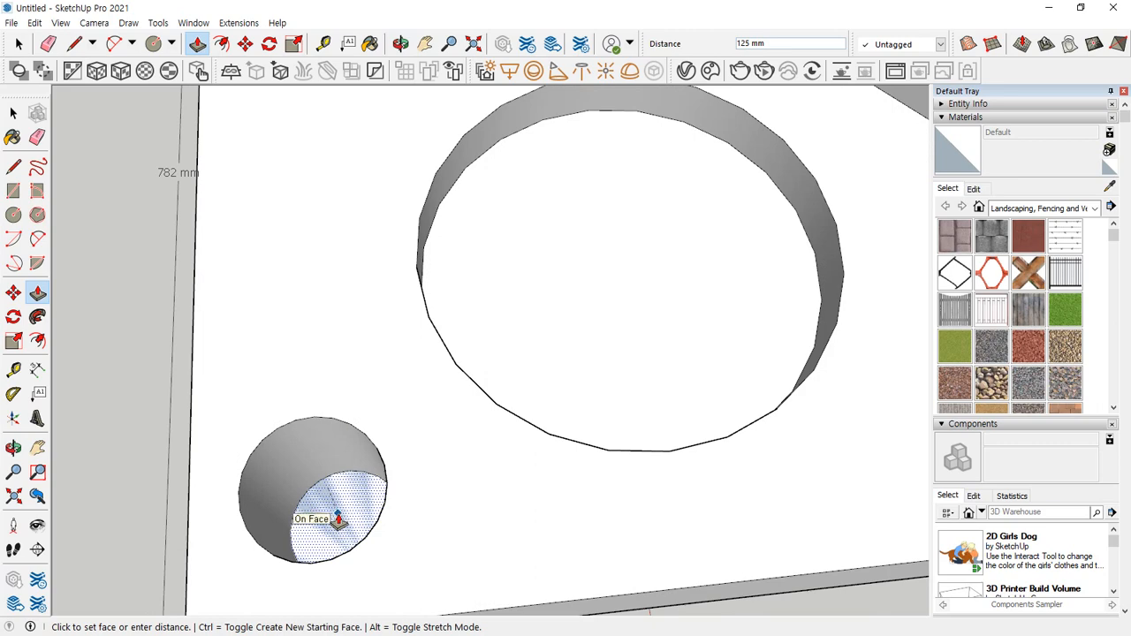
middle_click_drag(339, 520, 435, 407)
scroll(448, 358, "up", 5)
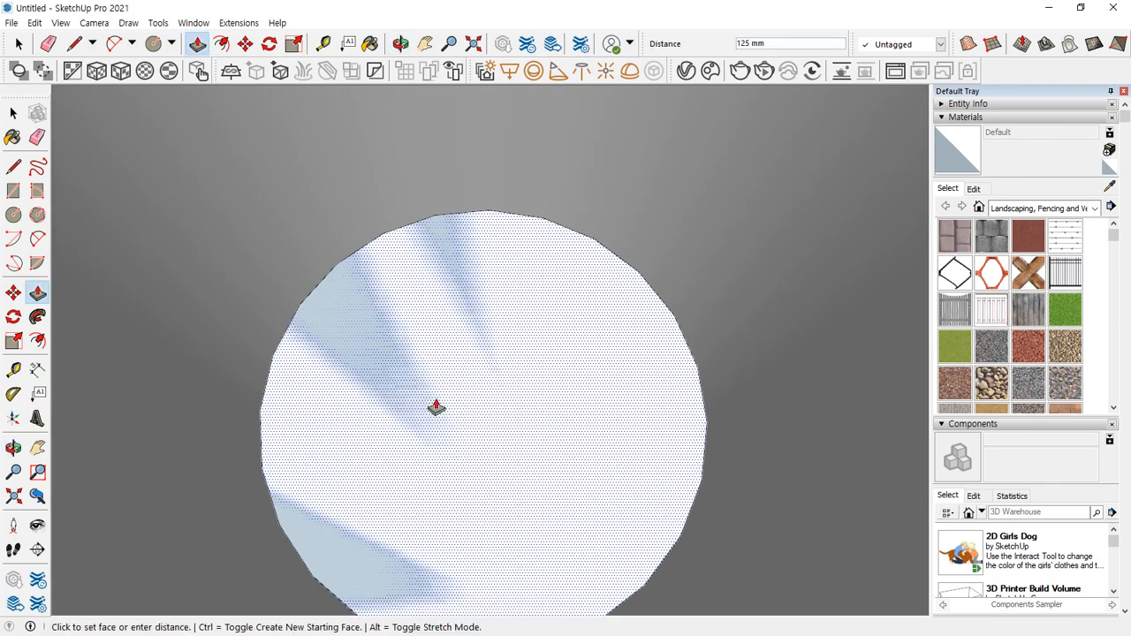
left_click(436, 405)
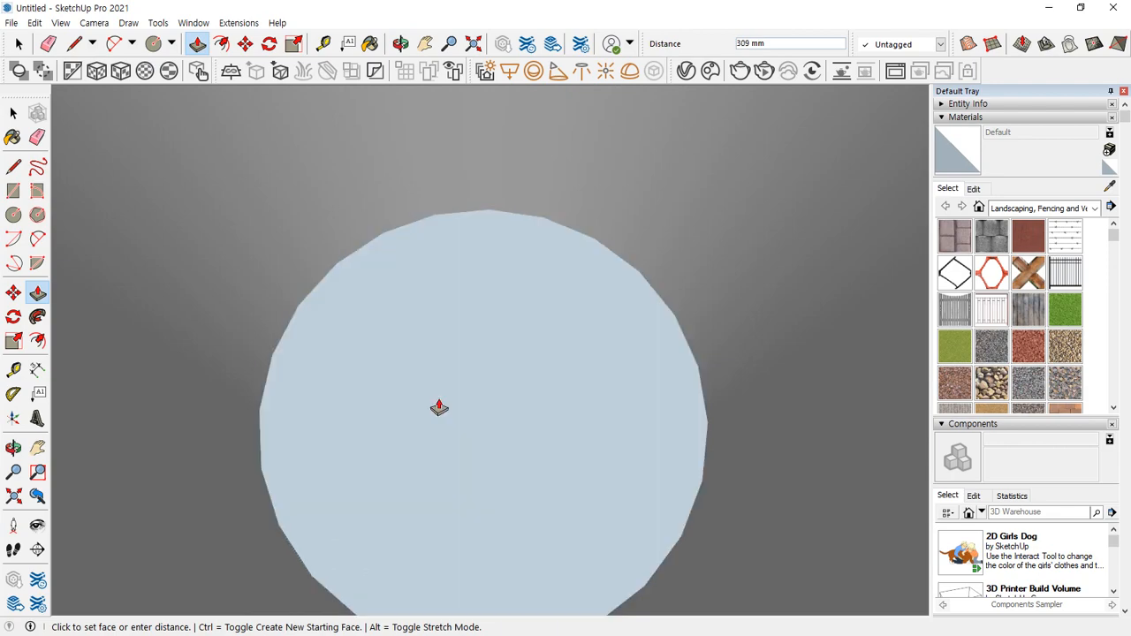
left_click(459, 312)
middle_click_drag(460, 331, 399, 401)
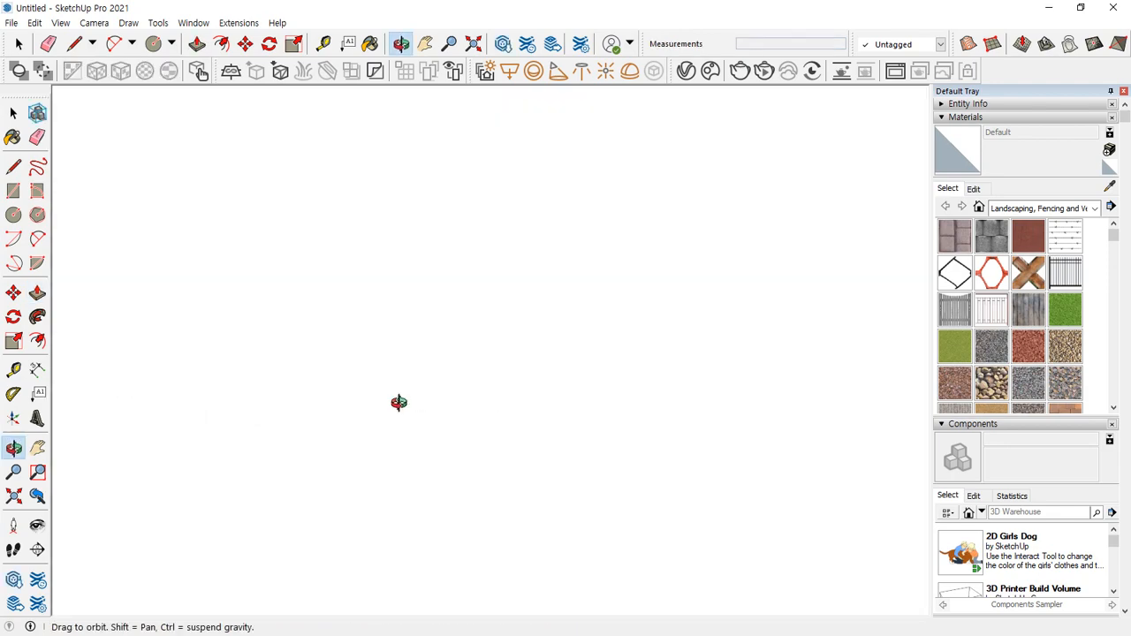
Draw a circle with a radius of about 81 mm near the other free corner of the slab's top face
scroll(431, 392, "down", 6)
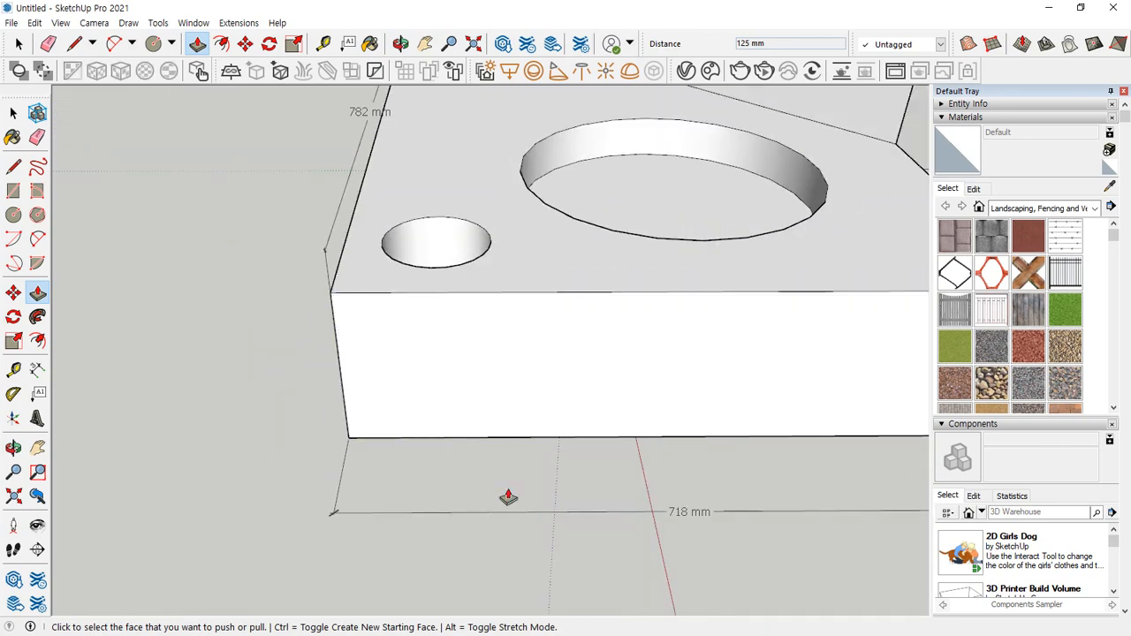
middle_click_drag(508, 497, 622, 485)
scroll(598, 371, "up", 5)
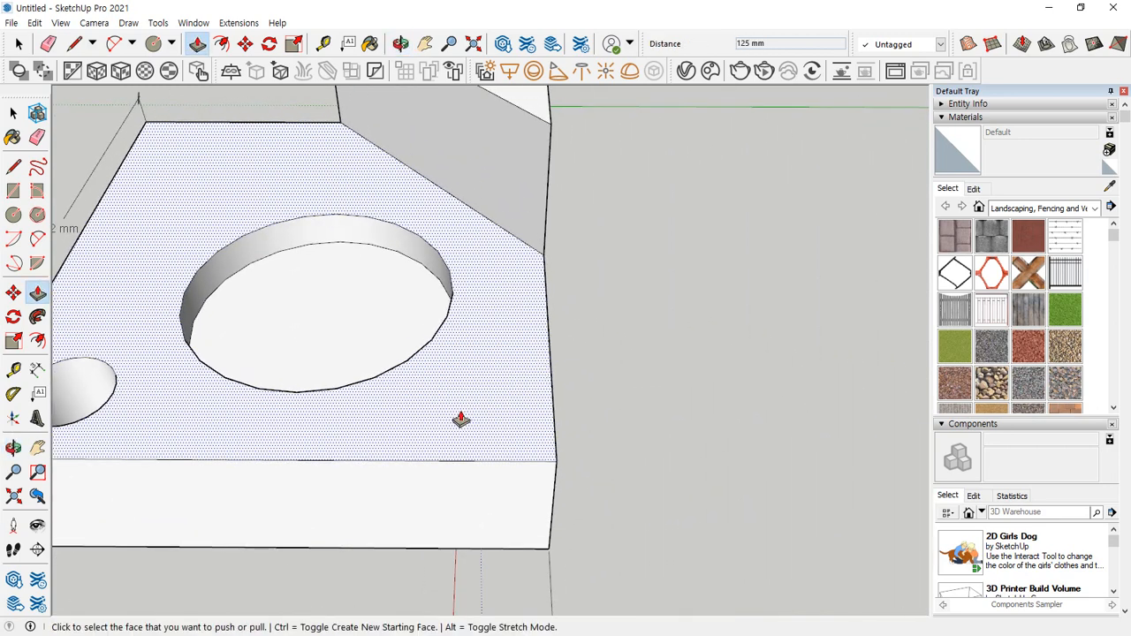
key("c")
left_click(467, 395)
left_click(493, 352)
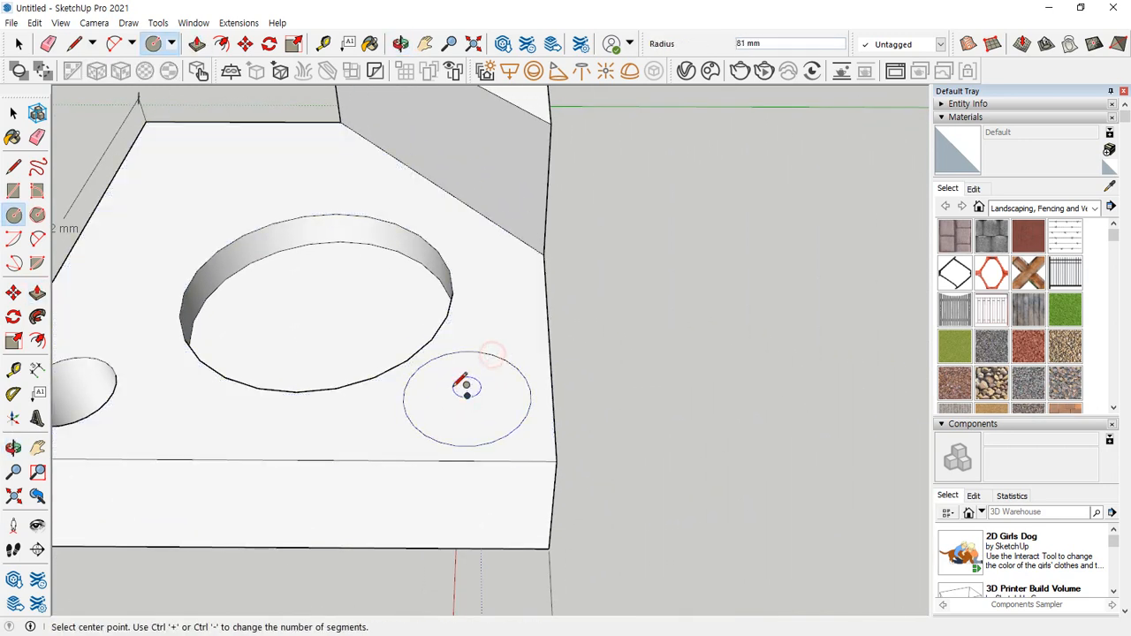
Push the new corner circle about 189 mm down to the slab's underside to cut a through hole
scroll(454, 397, "up", 4)
key("p")
left_click(490, 345)
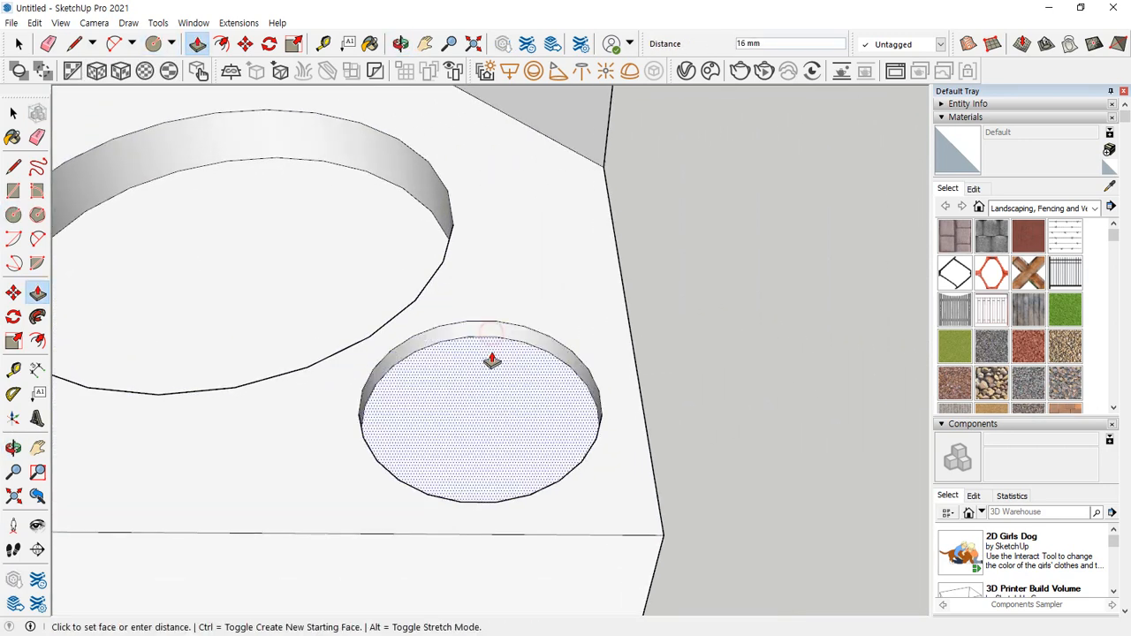
middle_click_drag(495, 394, 477, 469)
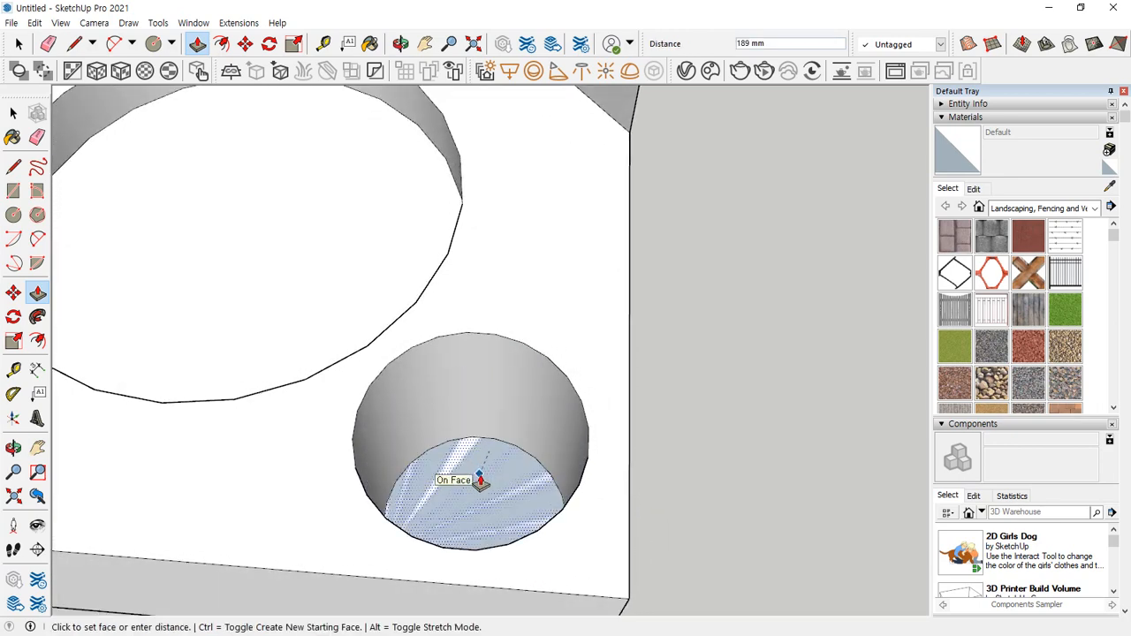
left_click(479, 480)
middle_click_drag(522, 457, 571, 535)
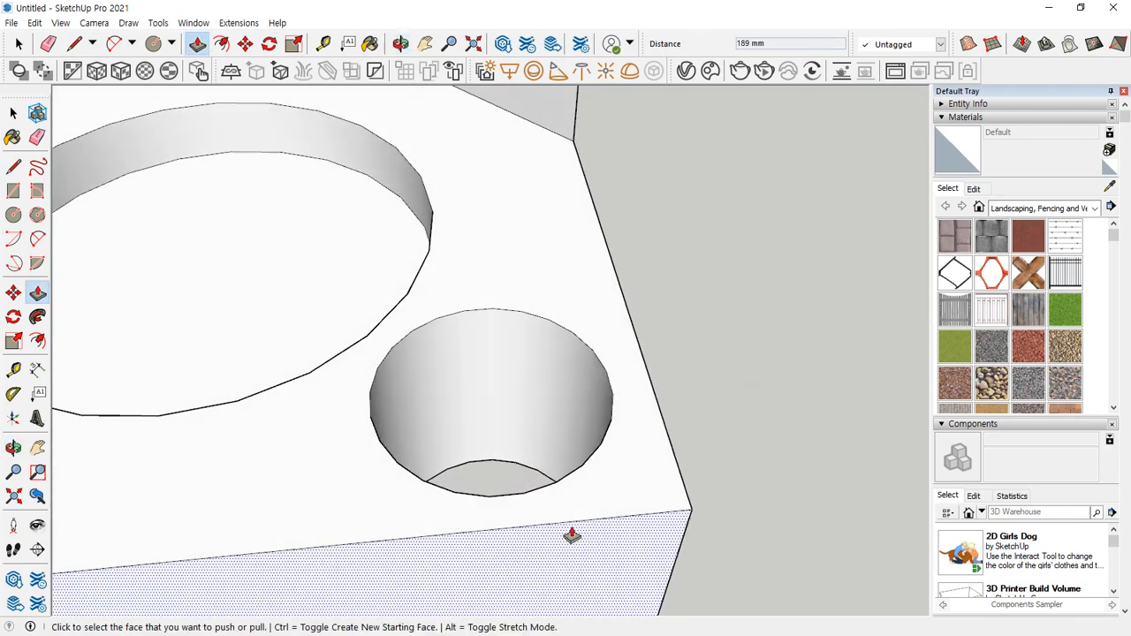
Move the floor of the large round recess up and down with Push/Pull to change its depth
scroll(386, 361, "up", 5)
left_click(493, 320)
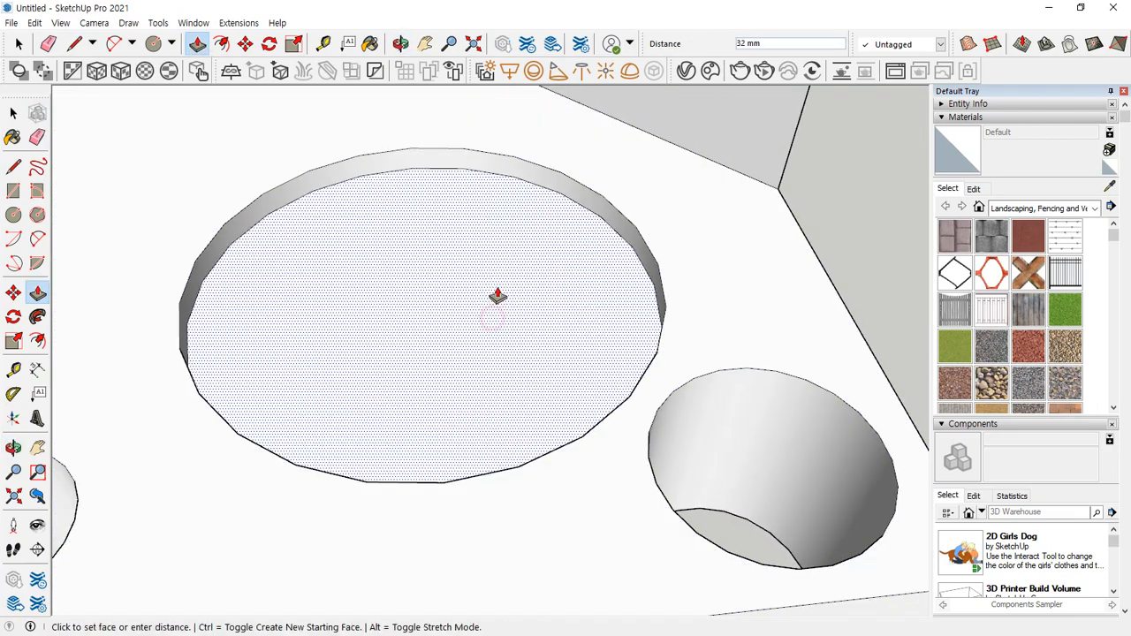
left_click(494, 187)
left_click(445, 168)
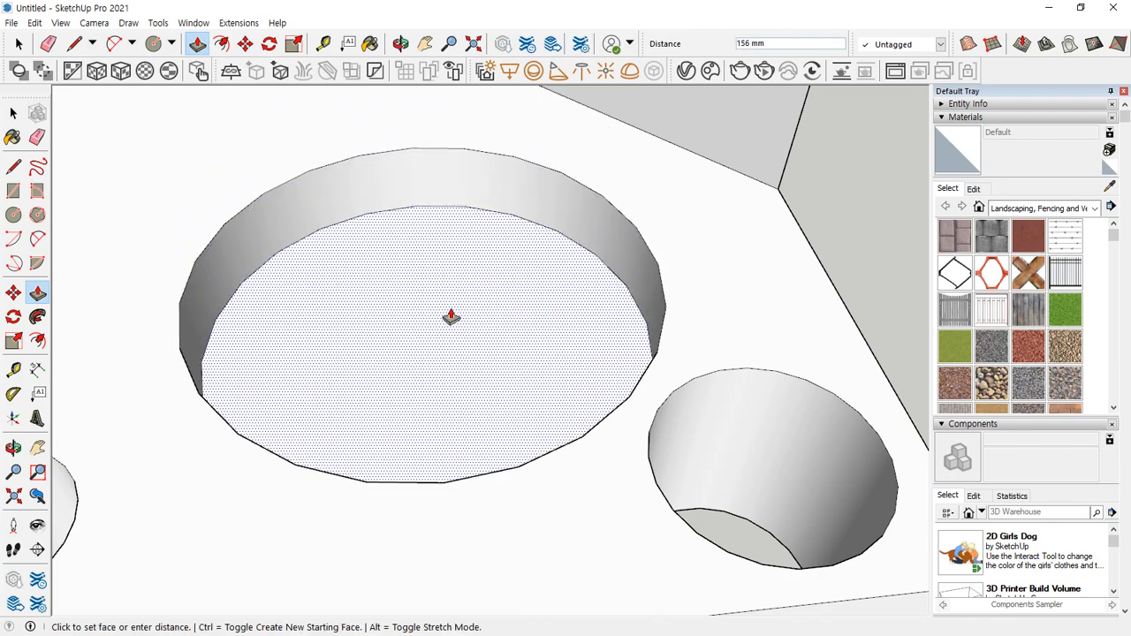
left_click(451, 315)
Try to Push/Pull the curved wall of a small corner hole, and pull the slab's flat 782 mm side face outward
scroll(406, 336, "down", 5)
middle_click_drag(404, 335, 500, 475)
left_click(498, 471)
key("Escape")
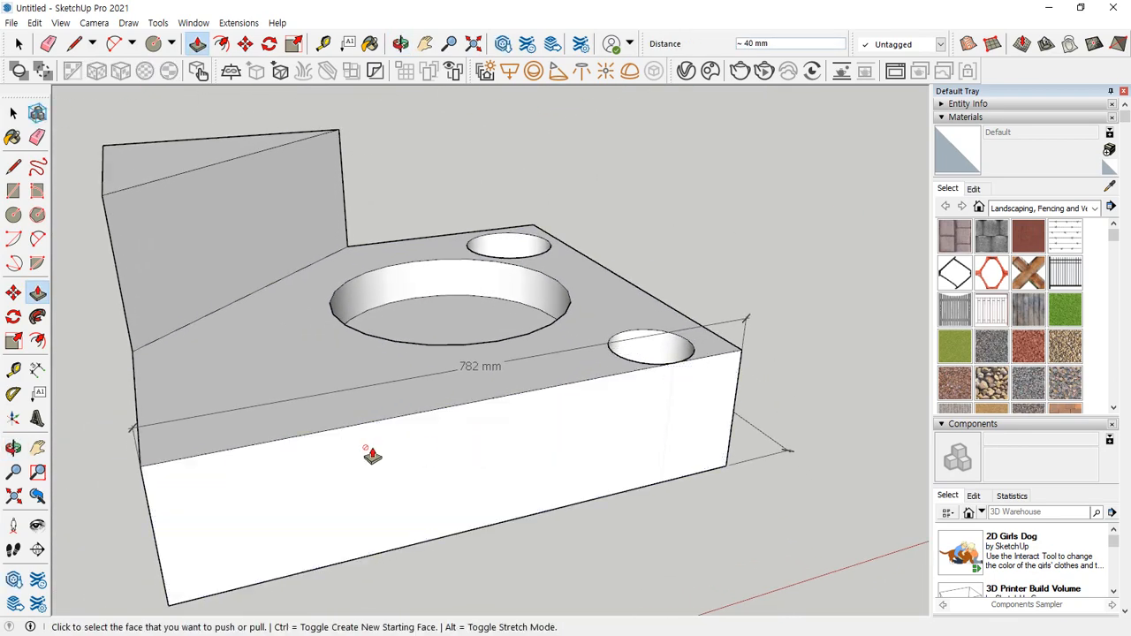
left_click_drag(695, 341, 657, 365)
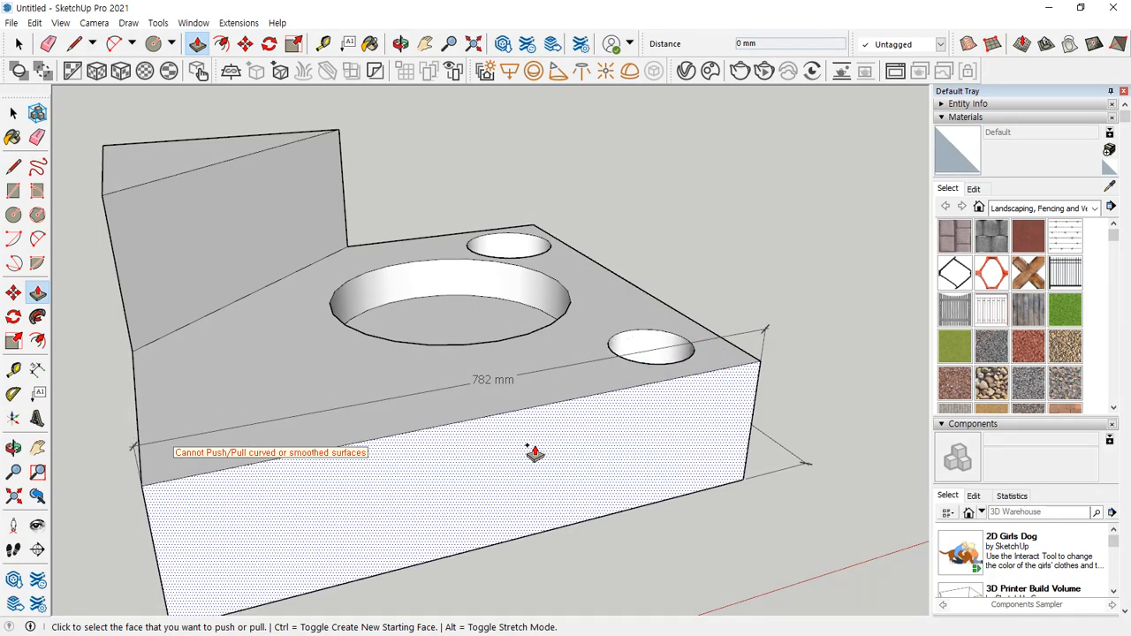
middle_click_drag(182, 442, 137, 446)
left_click(395, 409)
left_click(383, 398)
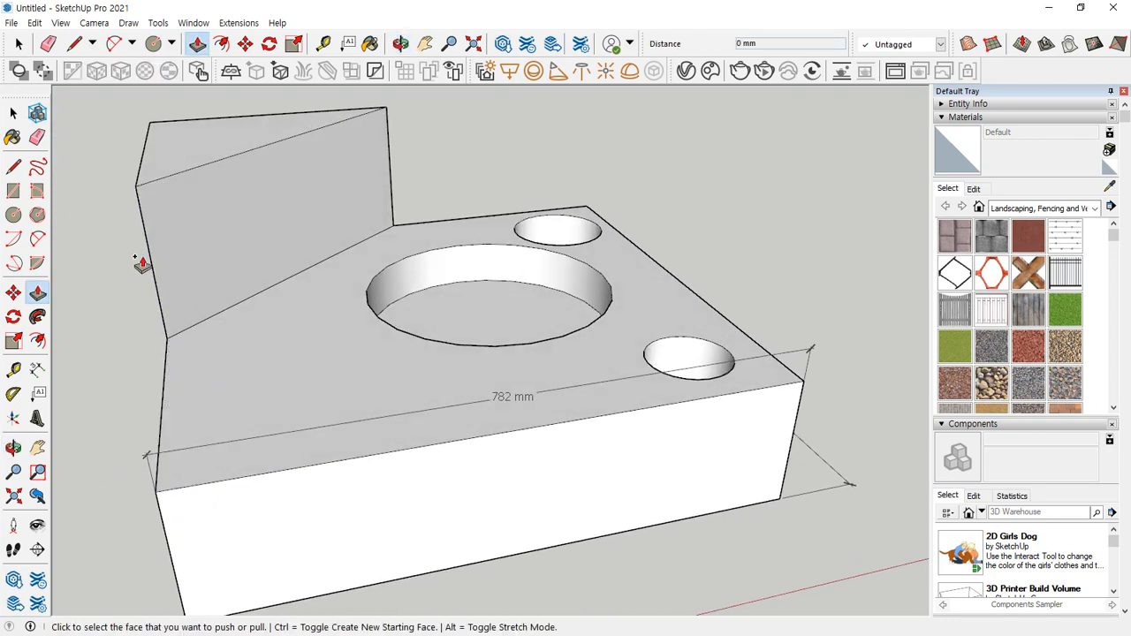
Pull the L-shaped end face beside the raised triangular block outward about 54 mm
middle_click_drag(141, 263, 164, 320)
left_click(164, 321)
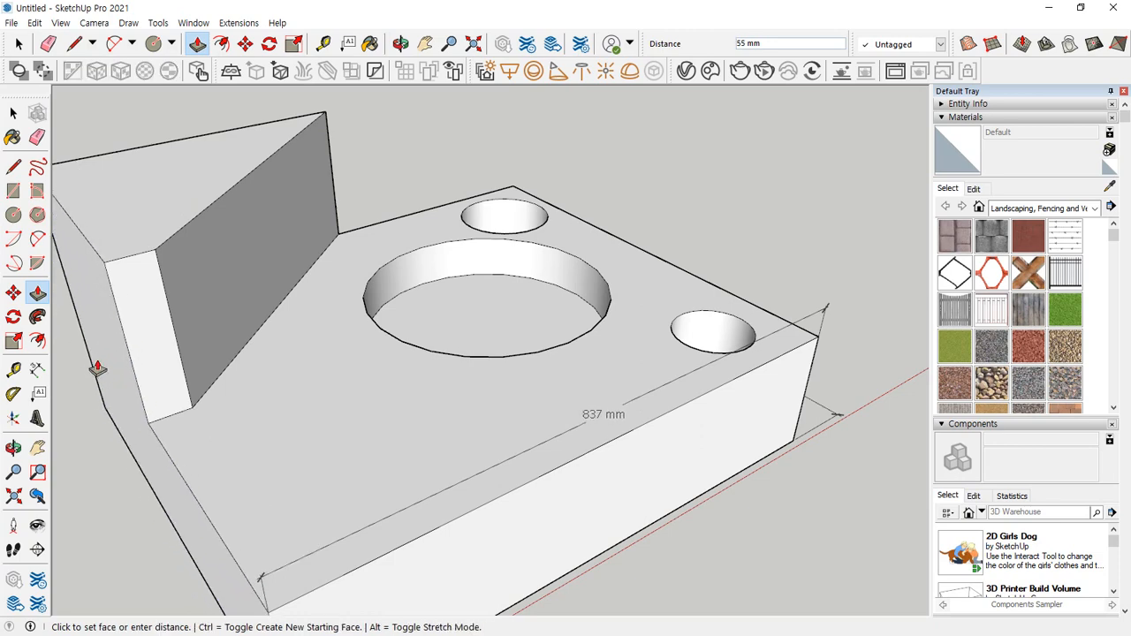
left_click(108, 379)
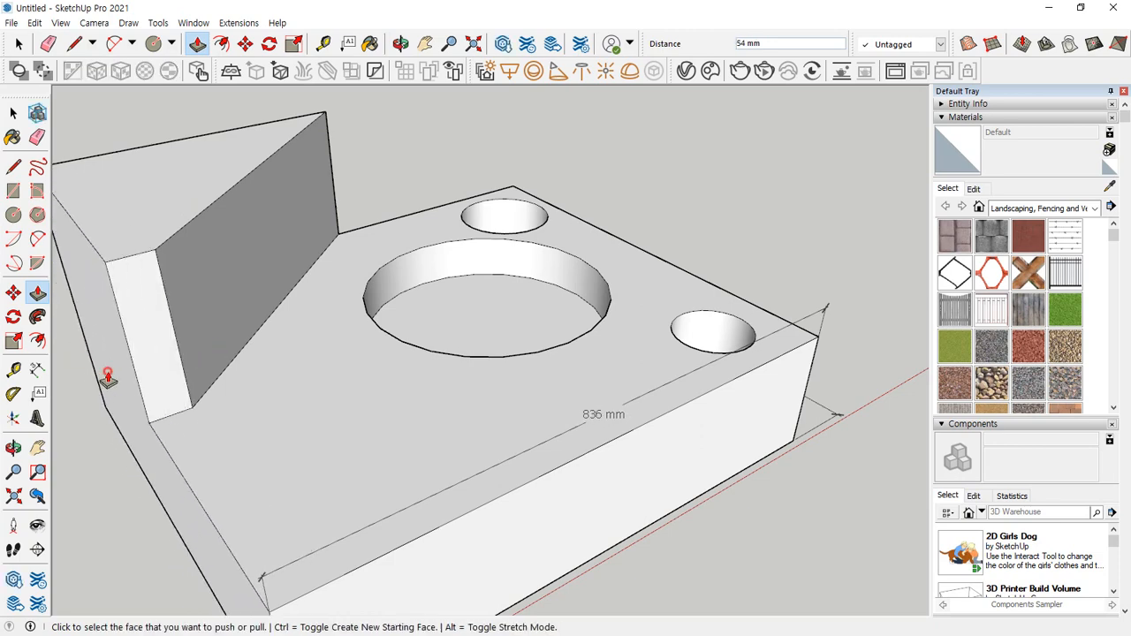
Pull the L-shaped end face outward and push it back in, leaving the solid's long side about 842 mm long
middle_click_drag(109, 379, 348, 414)
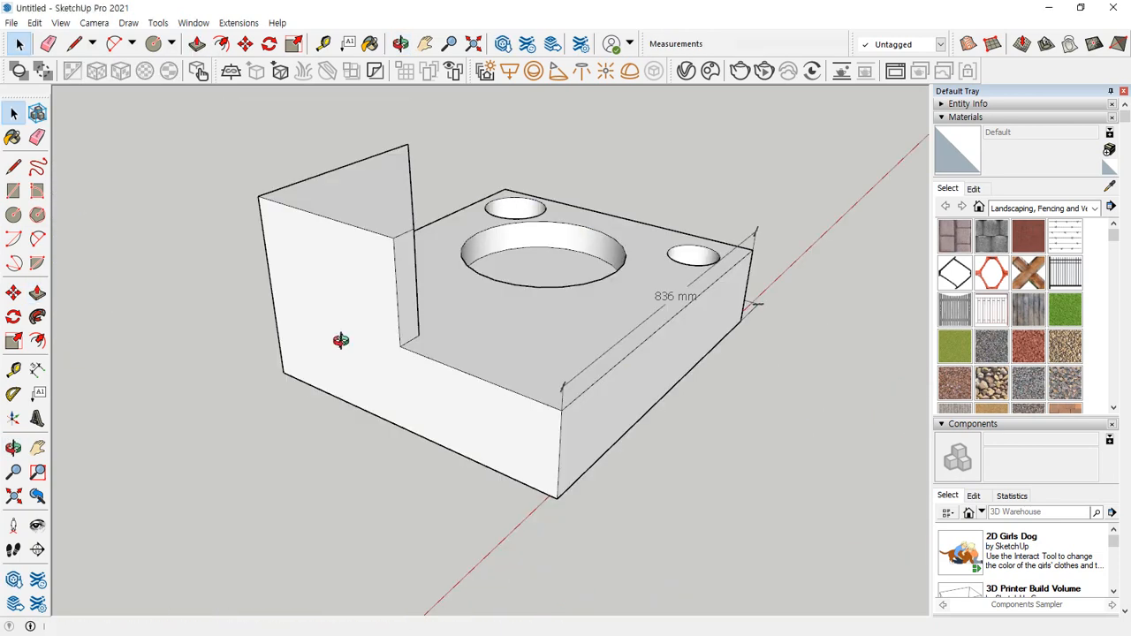
middle_click_drag(341, 340, 354, 370)
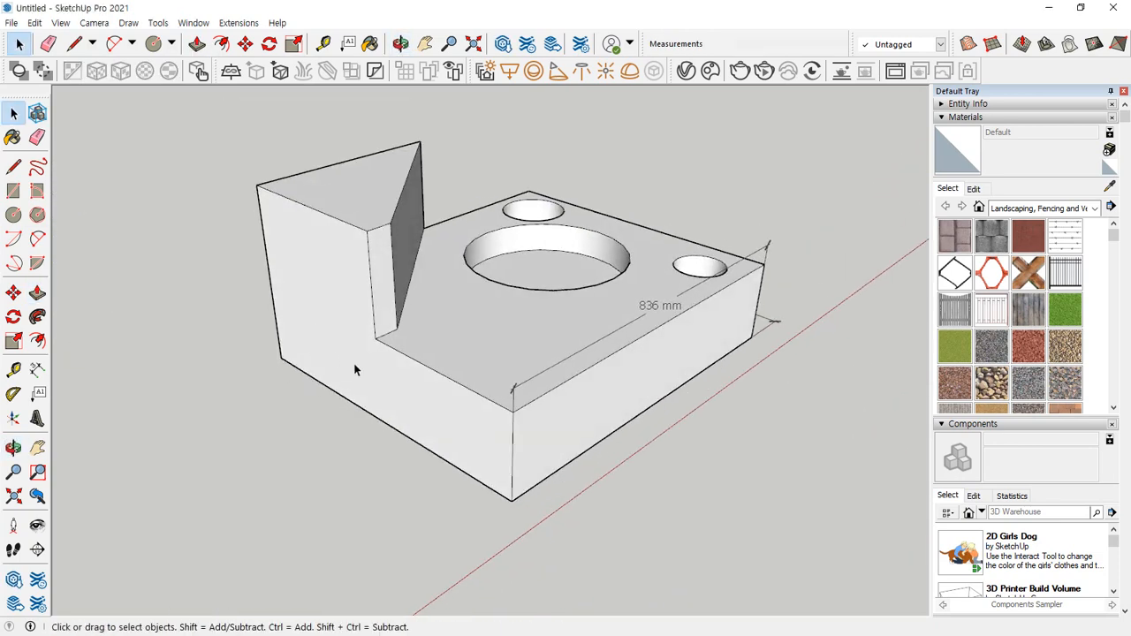
left_click(336, 351)
key("p")
left_click(311, 328)
left_click(201, 352)
double_click(230, 414)
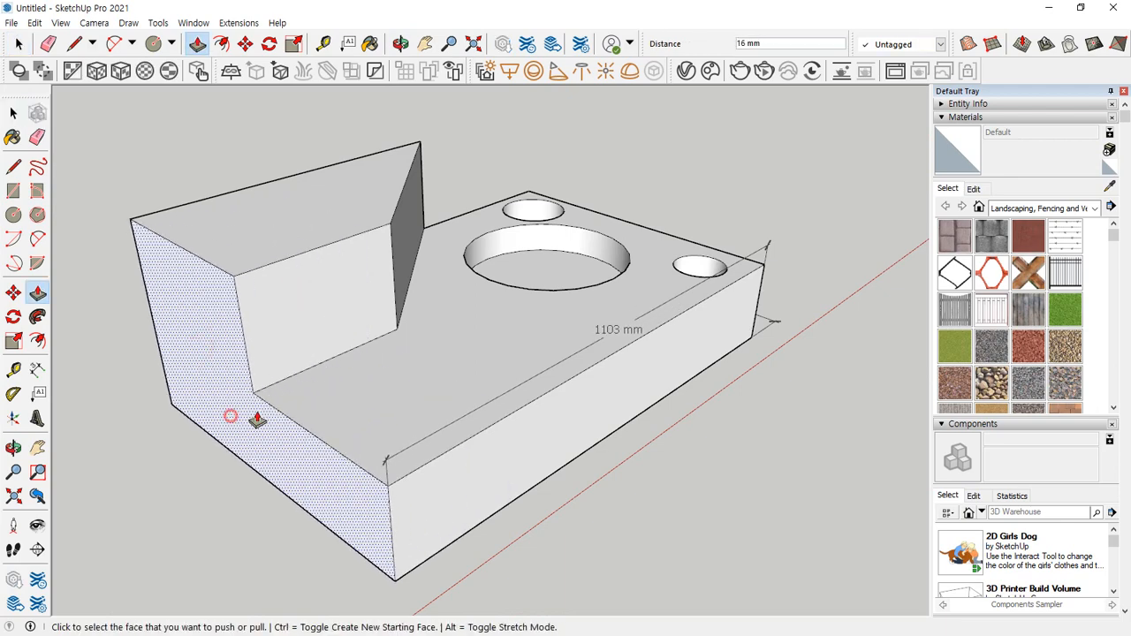
double_click(254, 424)
left_click(341, 406)
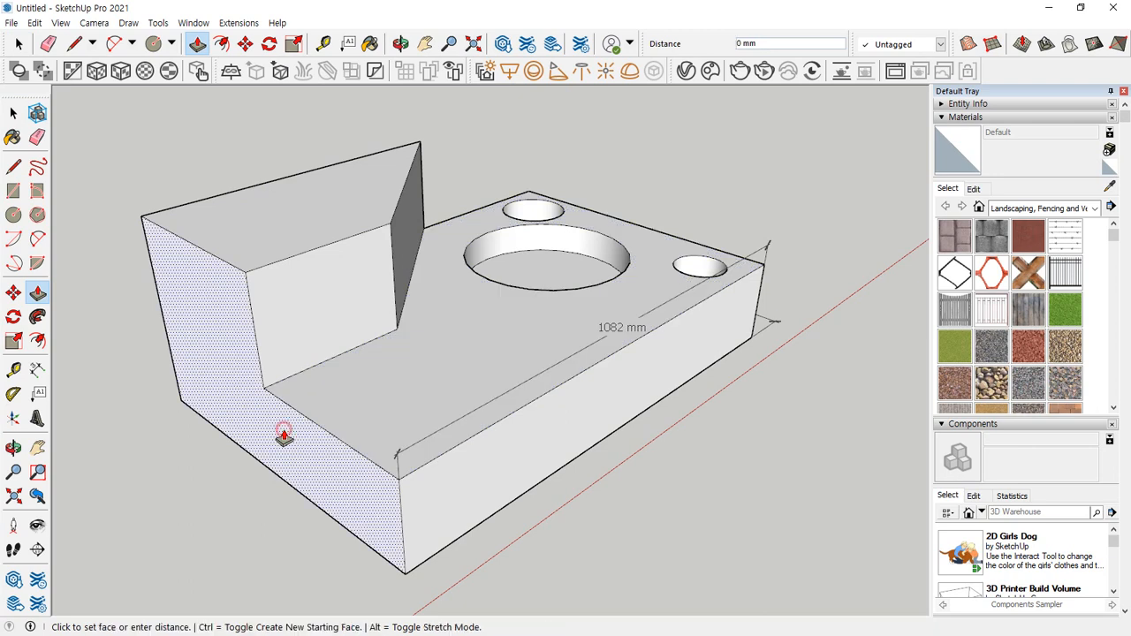
left_click(391, 384)
Extrude the L-shaped end face outward in three separate new sections, the first about 147 mm and the third about 111 mm
left_click(343, 351)
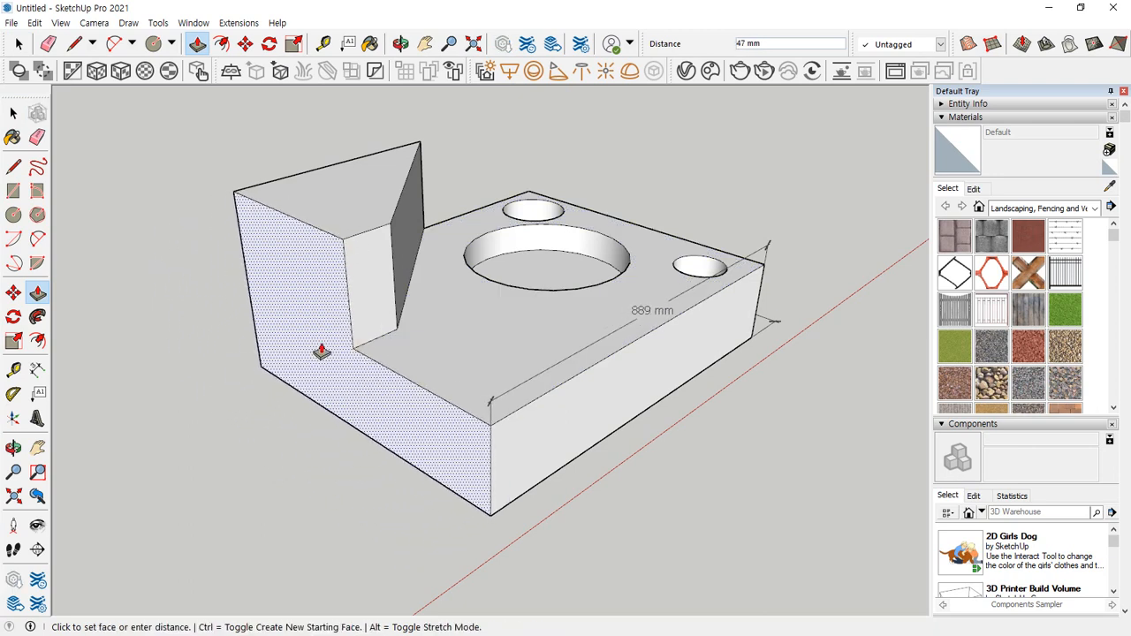
left_click(266, 343)
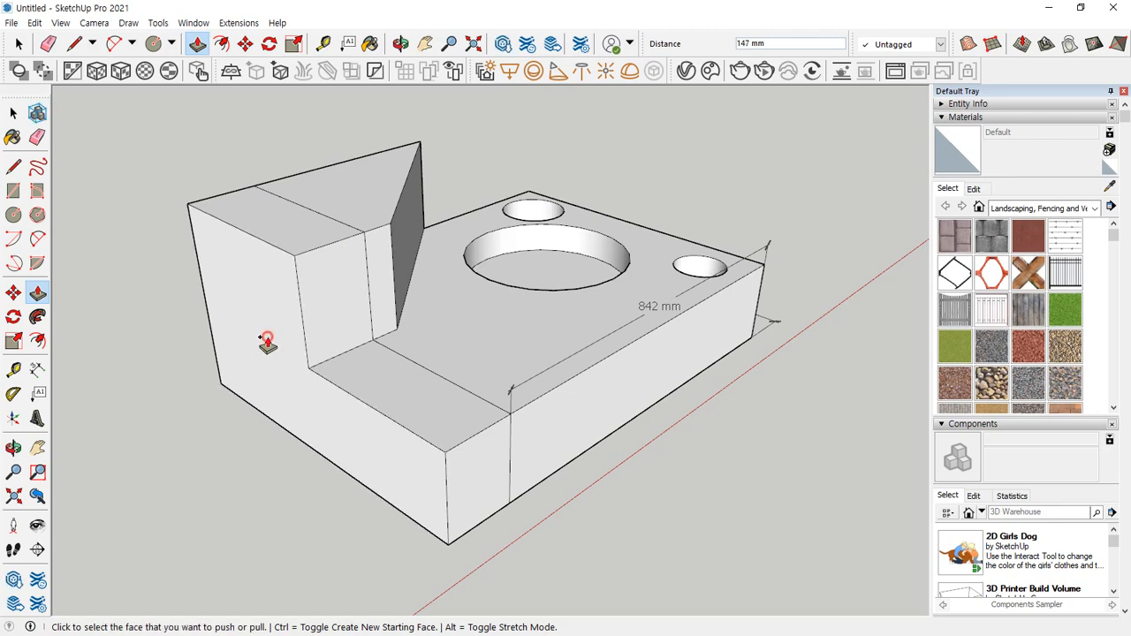
left_click(266, 344)
left_click(208, 320)
left_click(196, 313)
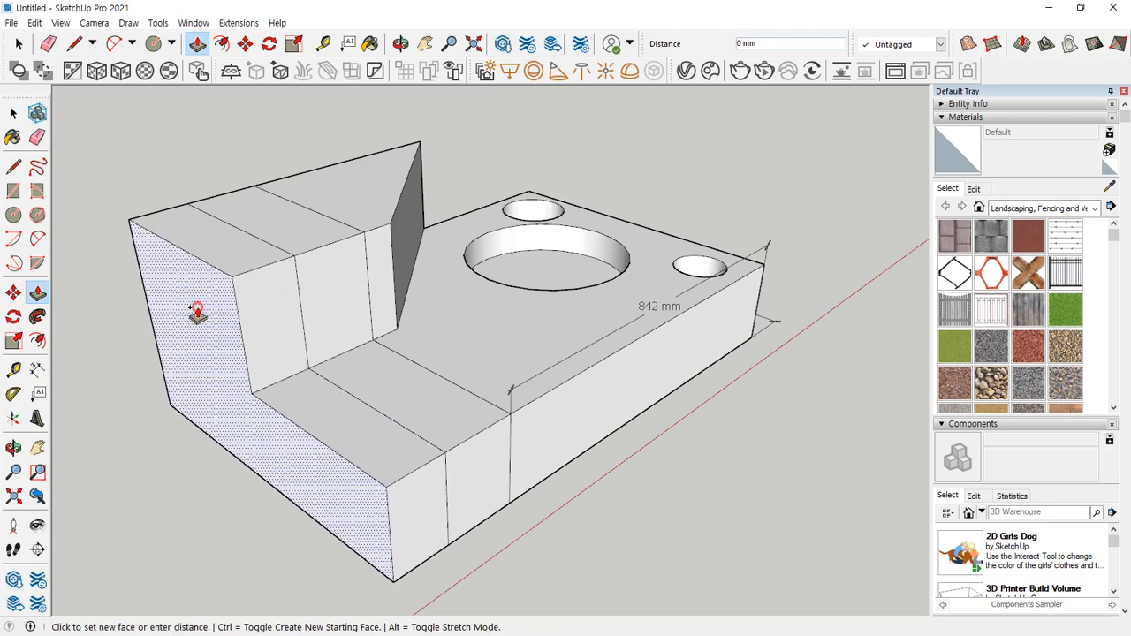
left_click(127, 323)
scroll(122, 336, "down", 1)
Add three more separate sections to the L-shaped end, the first about 109 mm and the last about 97 mm long
middle_click_drag(122, 336, 280, 291, "shift")
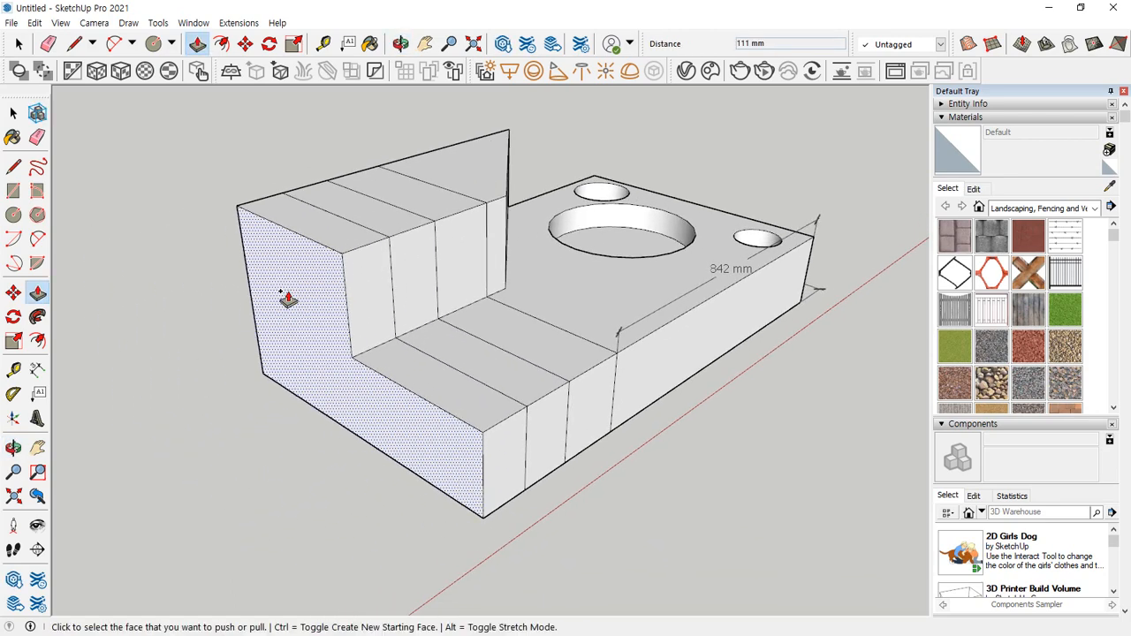
left_click(288, 298)
left_click(256, 320)
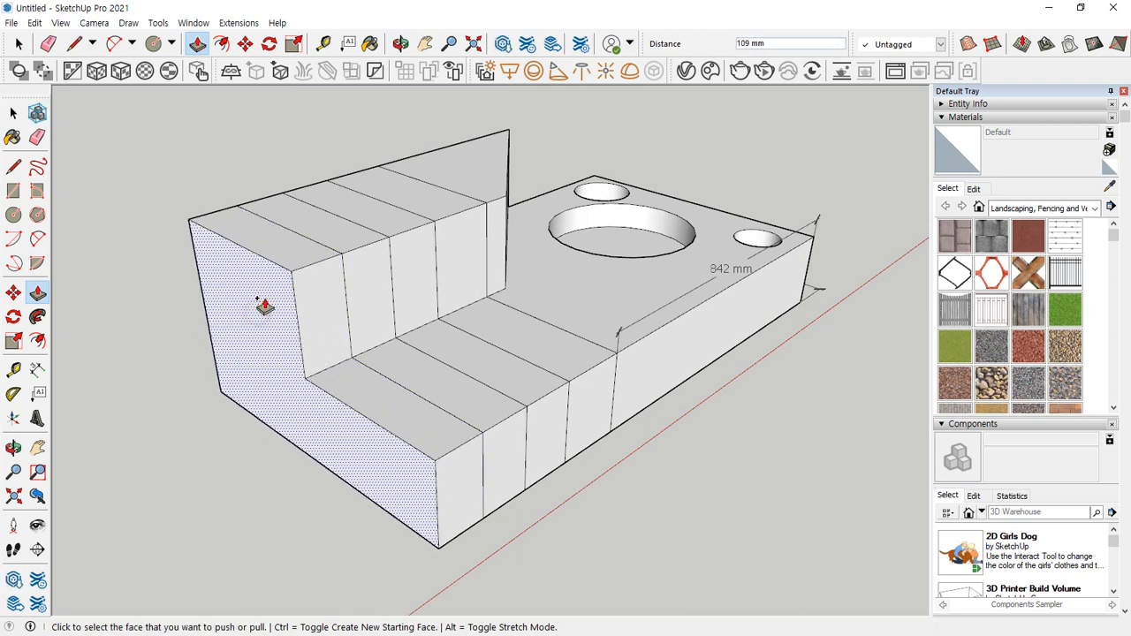
left_click(264, 306)
left_click(207, 321)
left_click(215, 315)
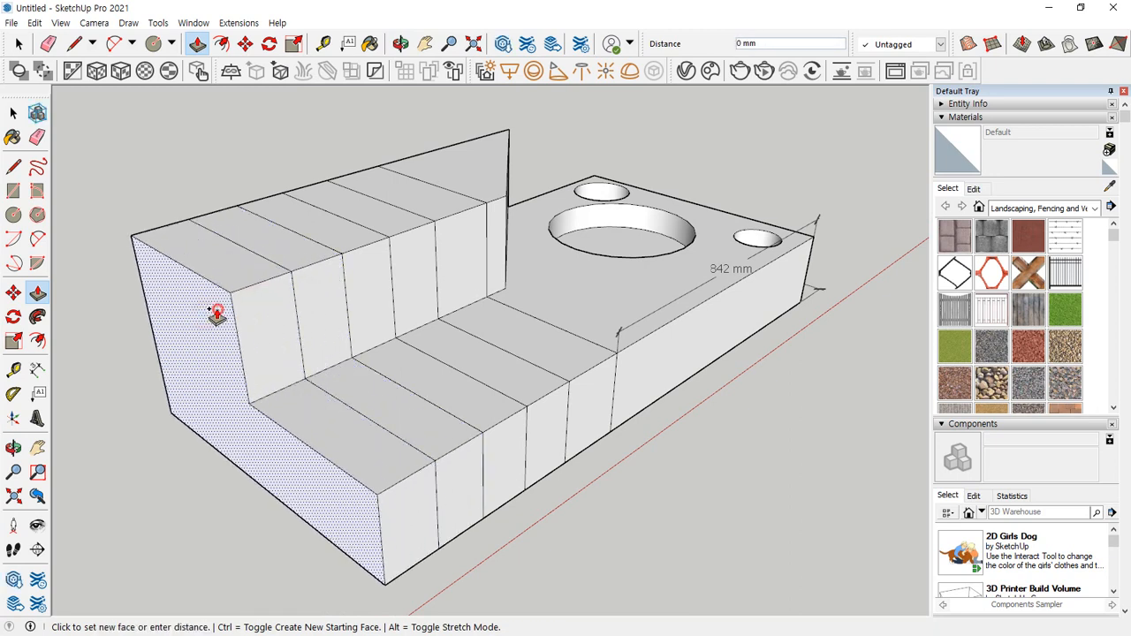
left_click(163, 335)
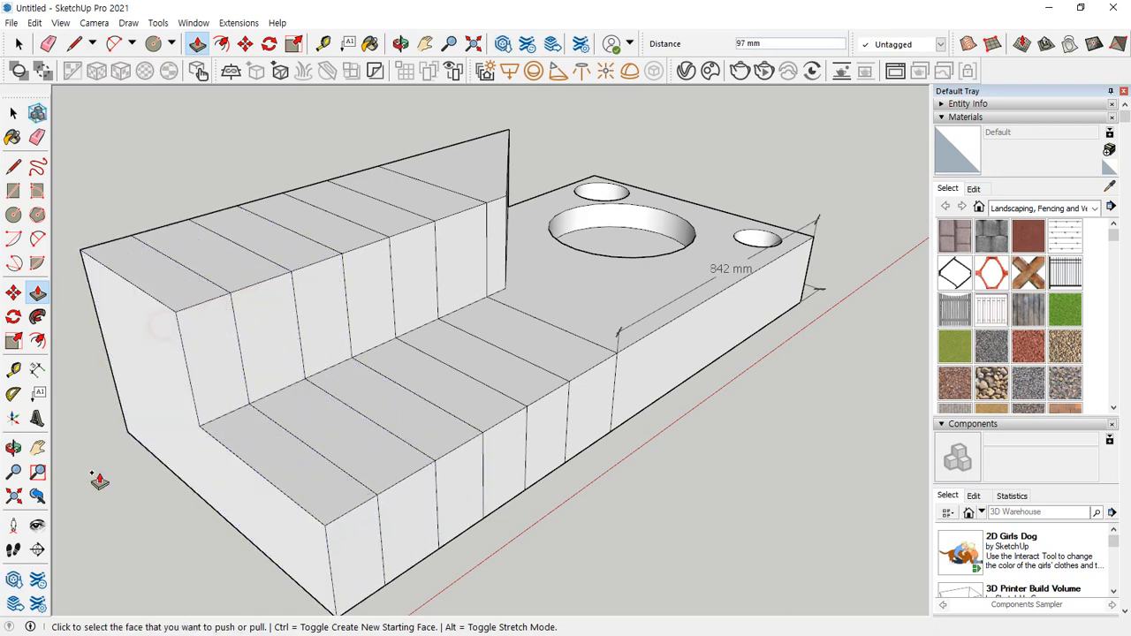
Pull the upper wall faces of alternate sections, including the narrow strip beside the triangular block, forward about 359 mm to the slab's long side
left_click(338, 344)
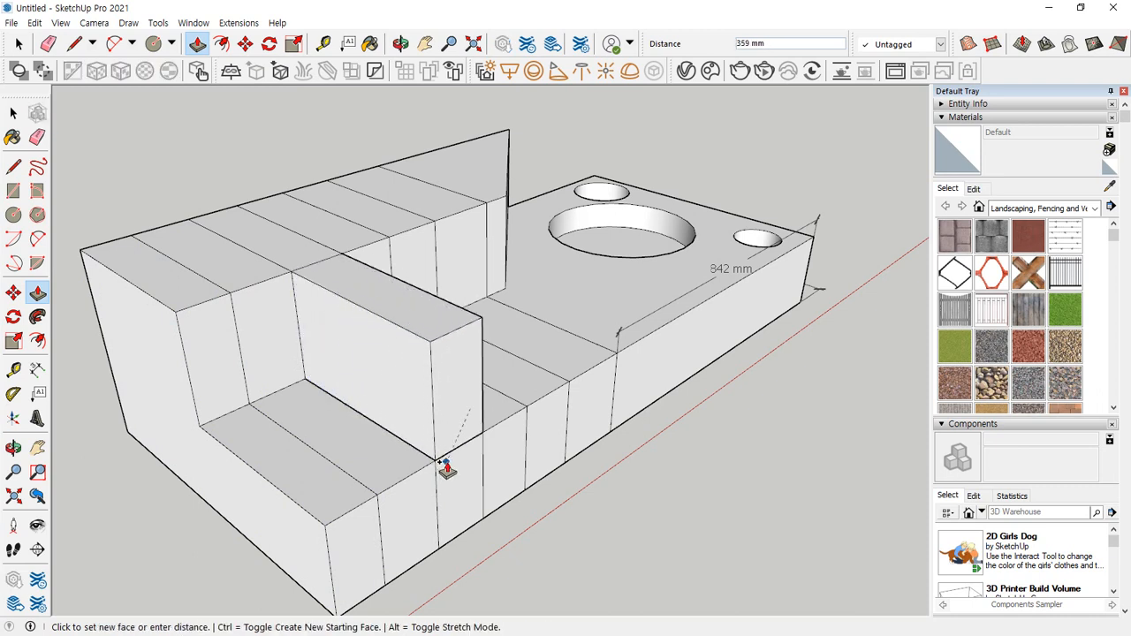
left_click(446, 468)
left_click(234, 371)
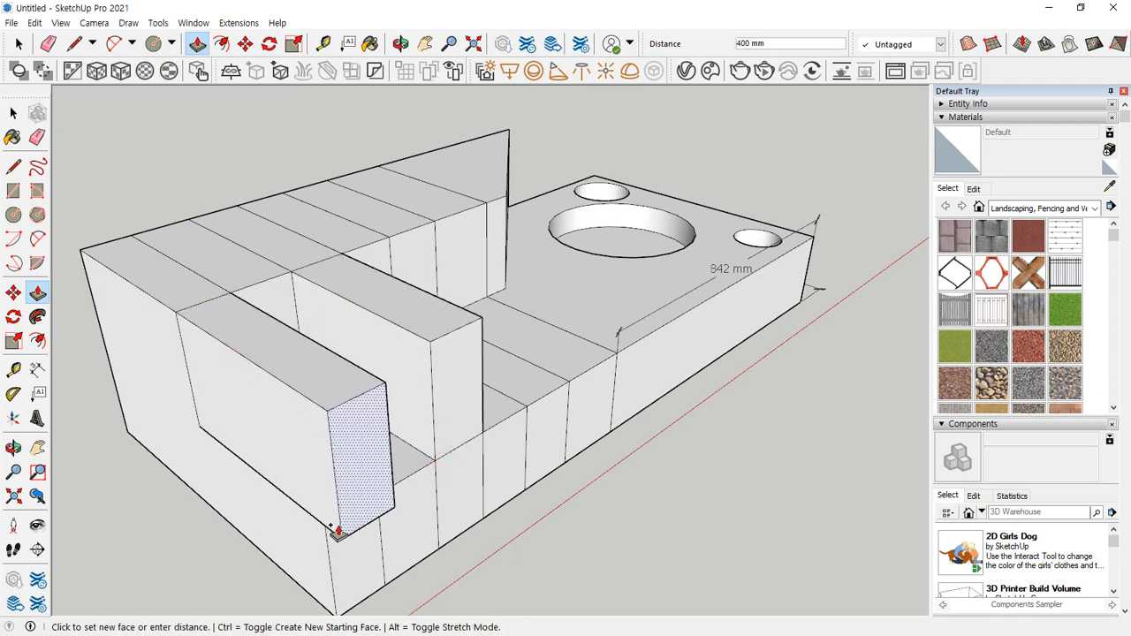
left_click(350, 568)
middle_click_drag(565, 454, 282, 422)
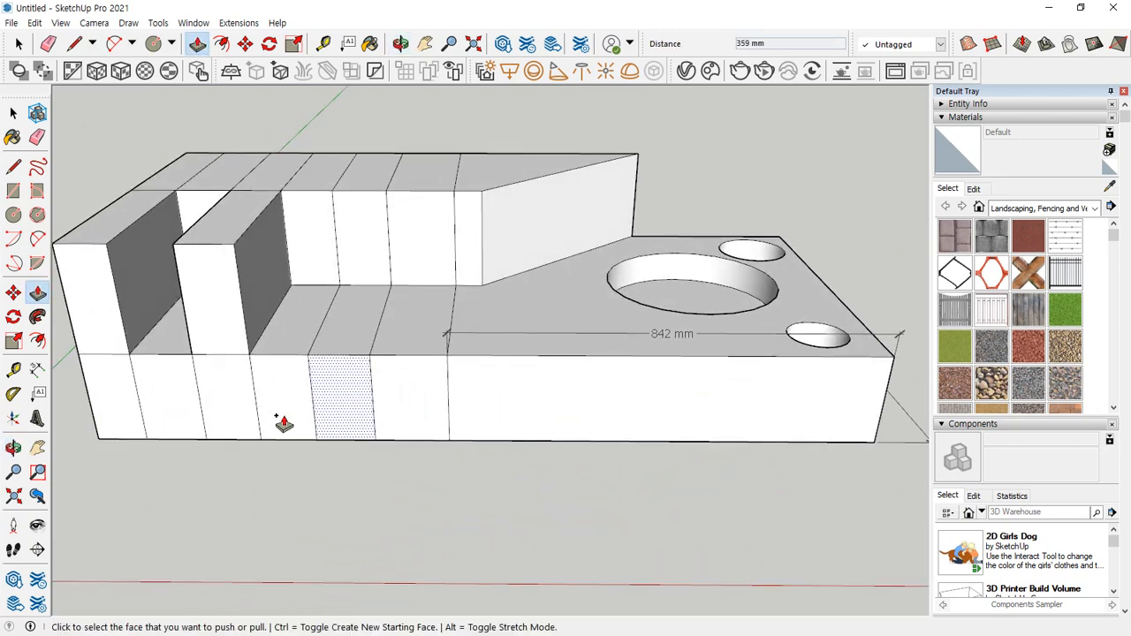
left_click(361, 259)
left_click(363, 417)
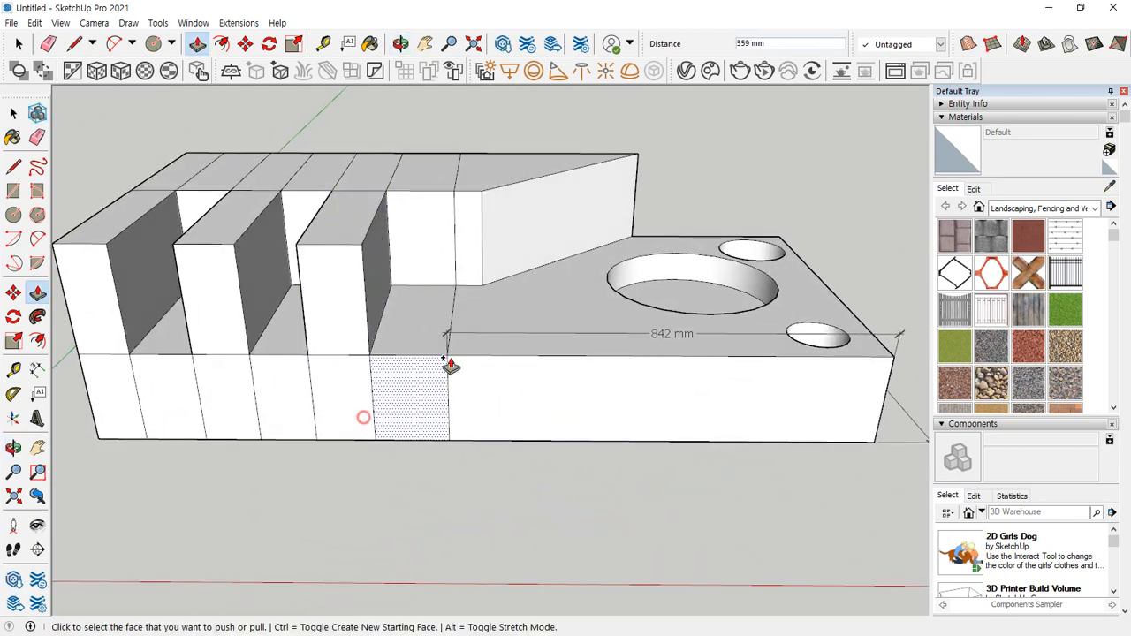
left_click(462, 292)
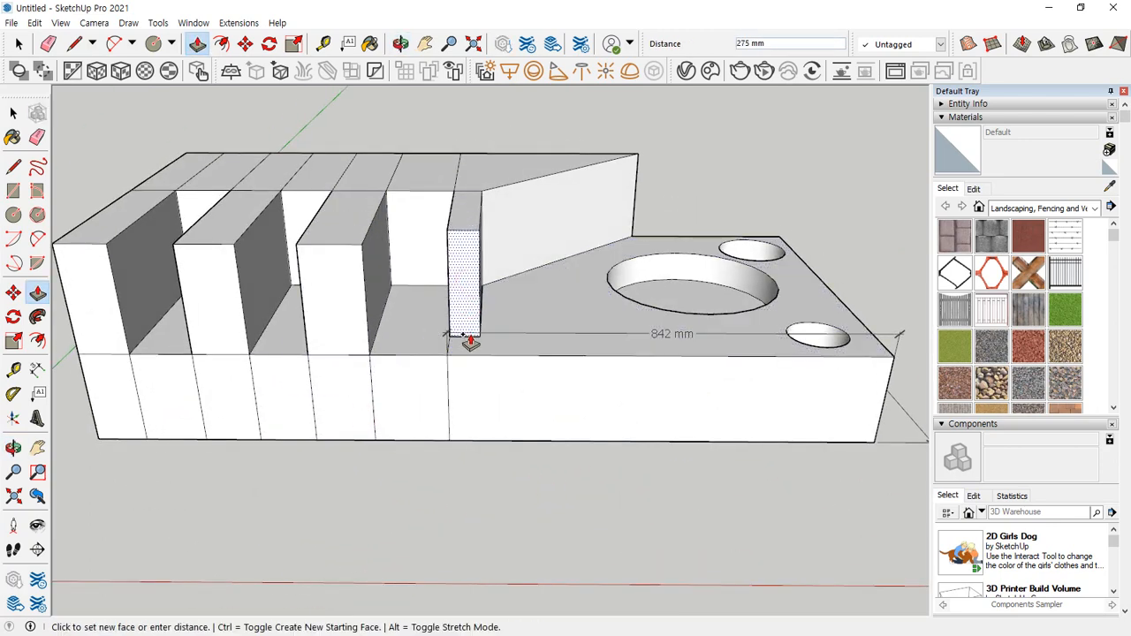
left_click(514, 398)
Raise the top faces of the three back-wall sections lying between the fins by about 162 mm
middle_click_drag(328, 354, 391, 341)
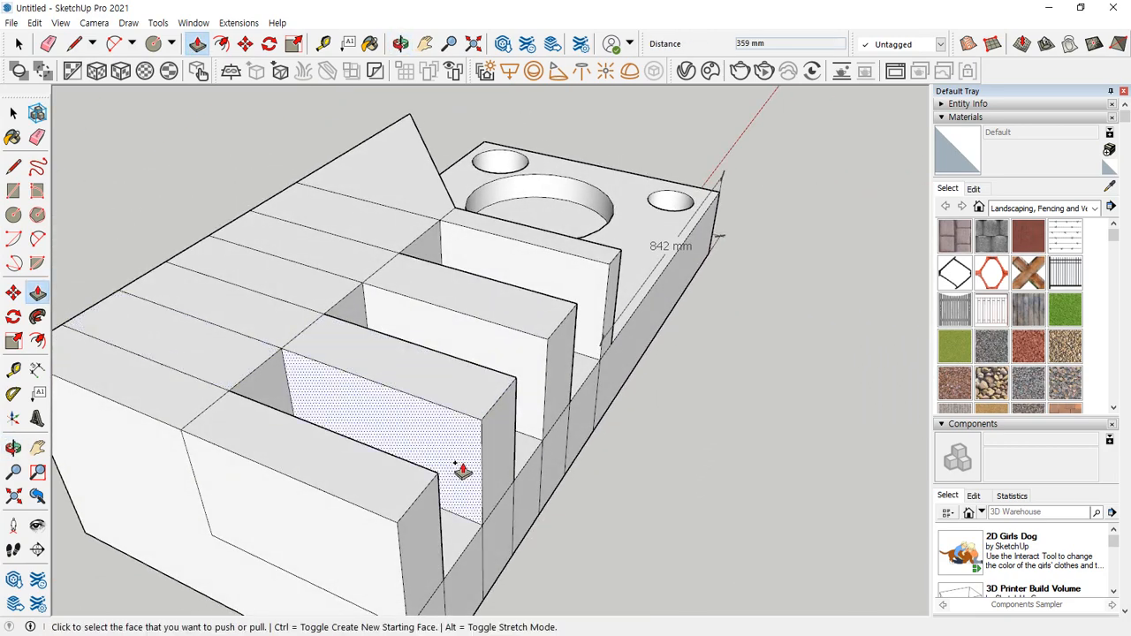
middle_click_drag(462, 471, 247, 404)
left_click(209, 259)
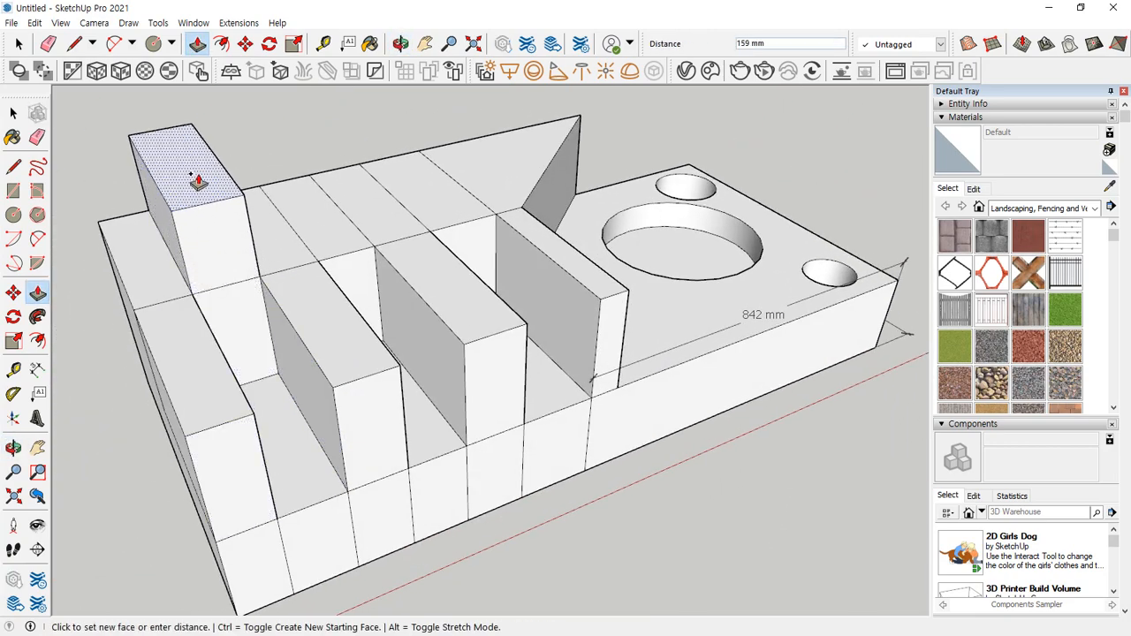
left_click(198, 180)
left_click(320, 237)
left_click(222, 197)
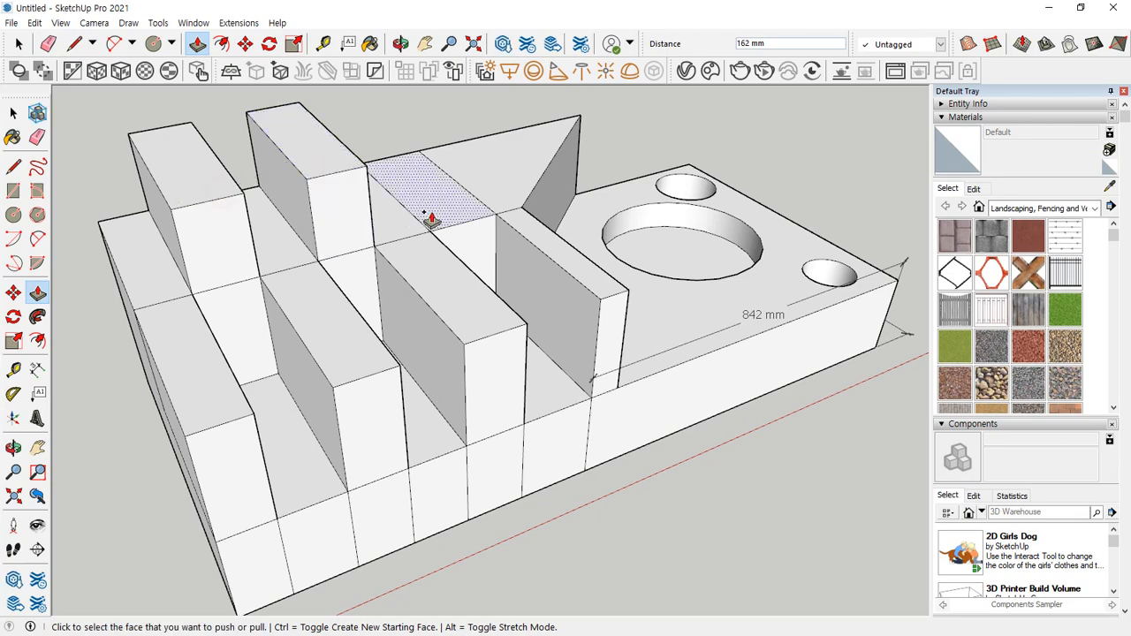
left_click(426, 215)
left_click(354, 175)
middle_click_drag(353, 175, 664, 285)
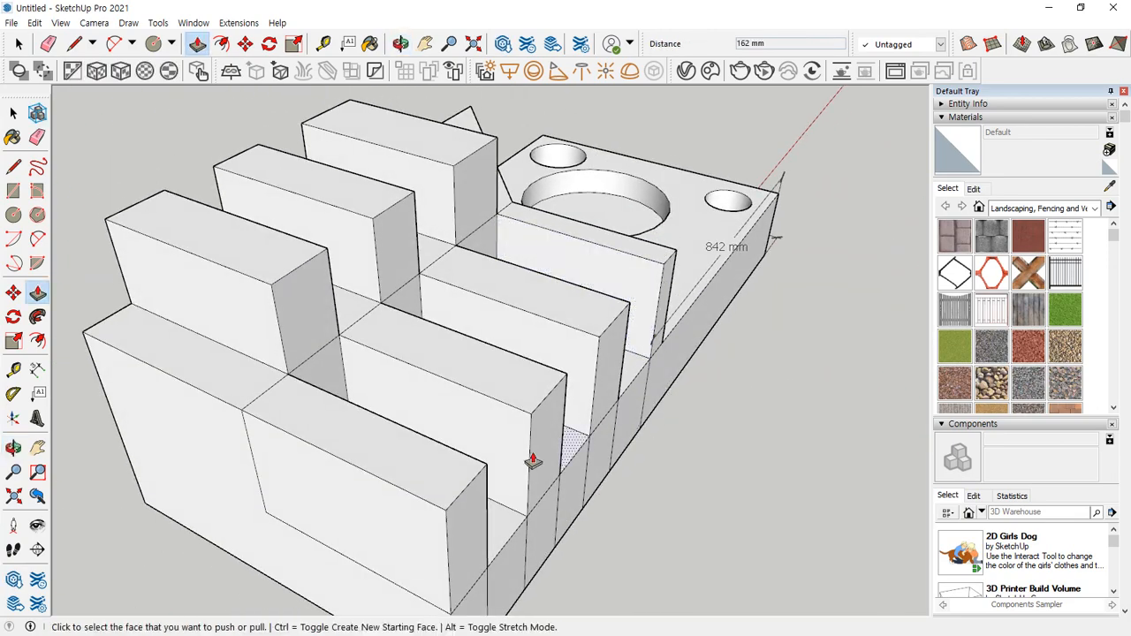
Switch to the browser page with the isometric practice solids and move its window aside
key("space")
key("alt+Tab")
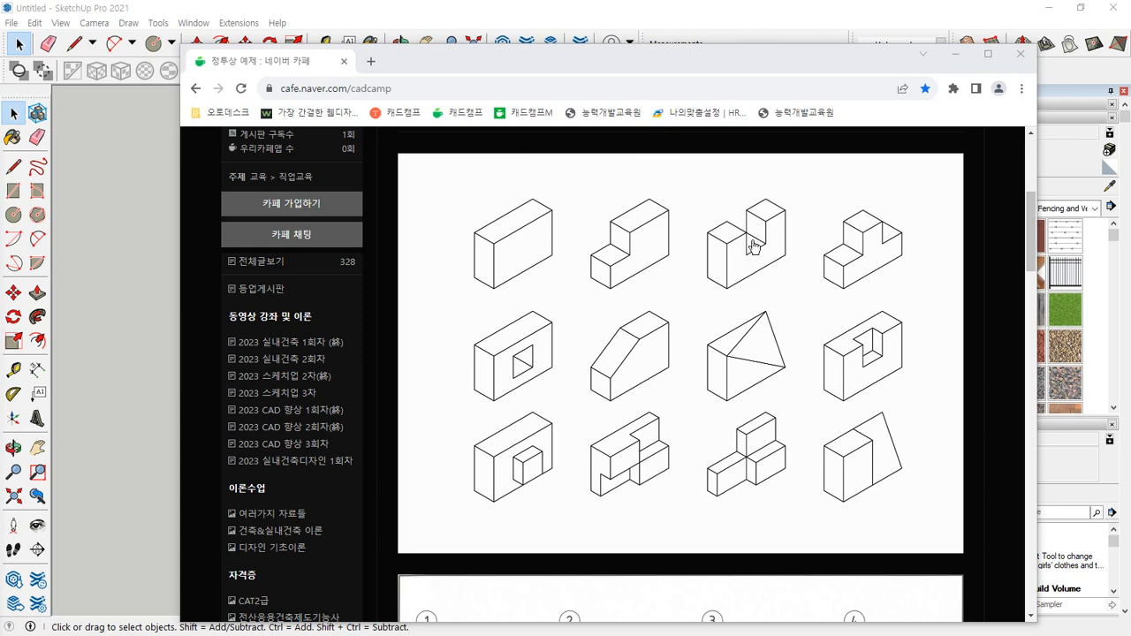
left_click_drag(714, 66, 0, 63)
Return to the SketchUp model and draw a 30 × 10 mm rectangle on the ground near the origin
scroll(601, 371, "down", 3)
middle_click_drag(472, 361, 339, 411)
key("r")
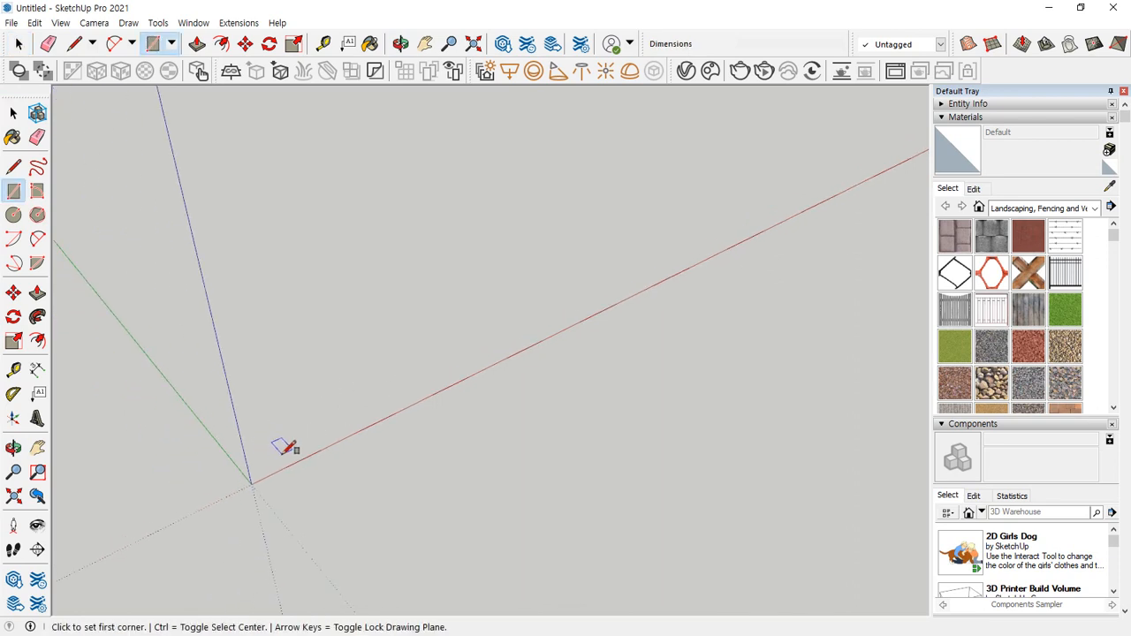
left_click(279, 452)
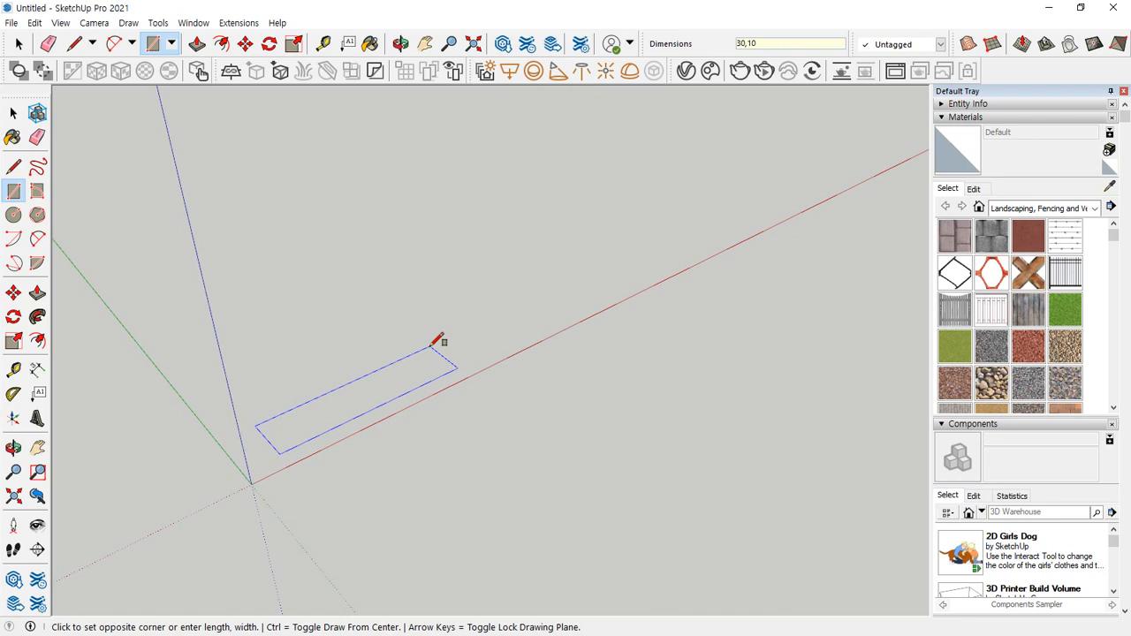
key("Escape")
scroll(329, 503, "up", 2)
scroll(254, 432, "up", 8)
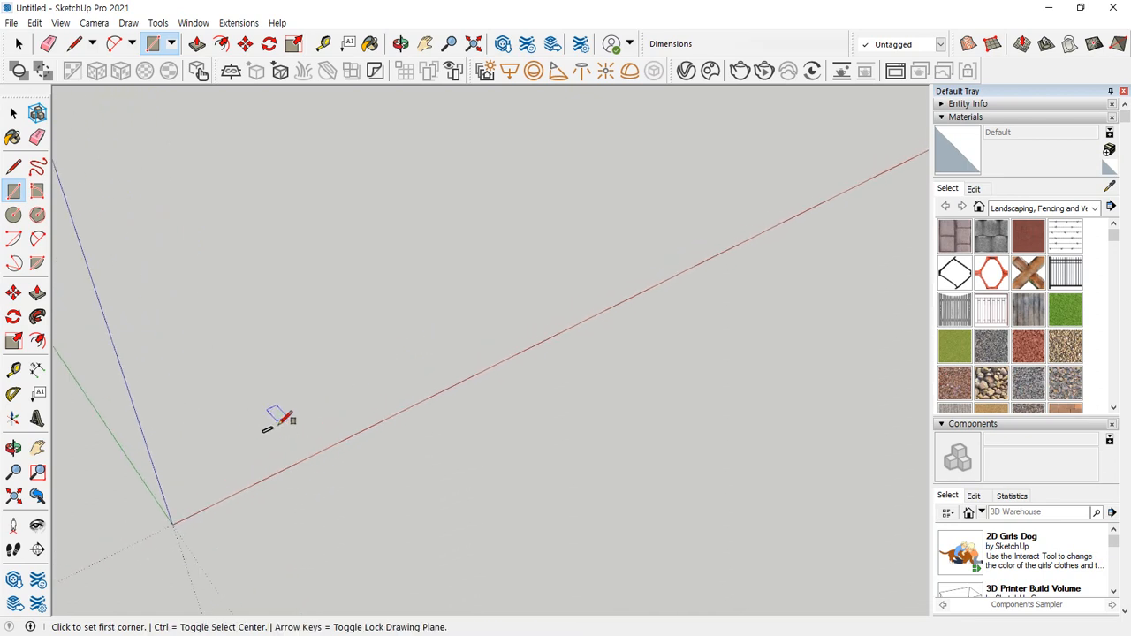
scroll(250, 431, "up", 8)
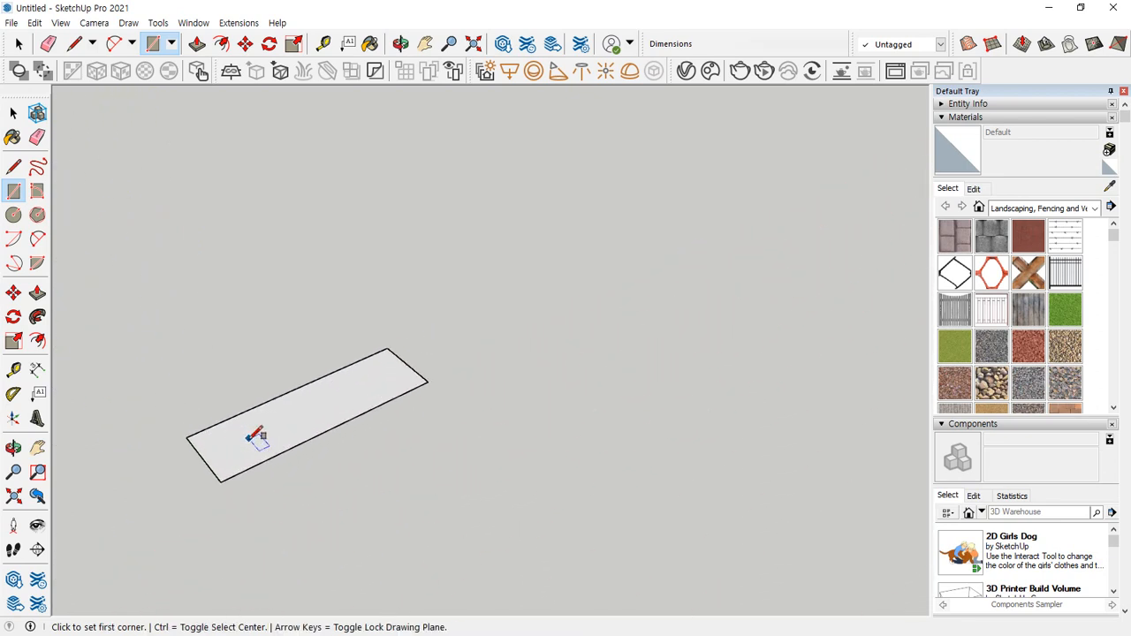
Pull the rectangle up 20 mm to form a solid block
key("p")
left_click(303, 413)
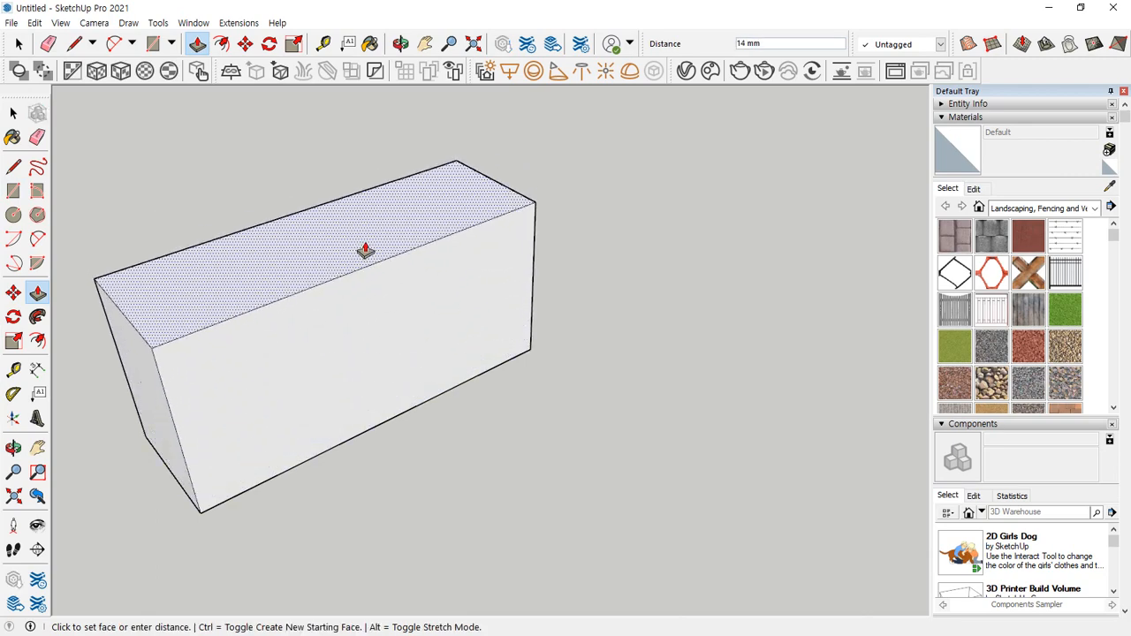
type("20")
scroll(365, 250, "down", 3)
key("Return")
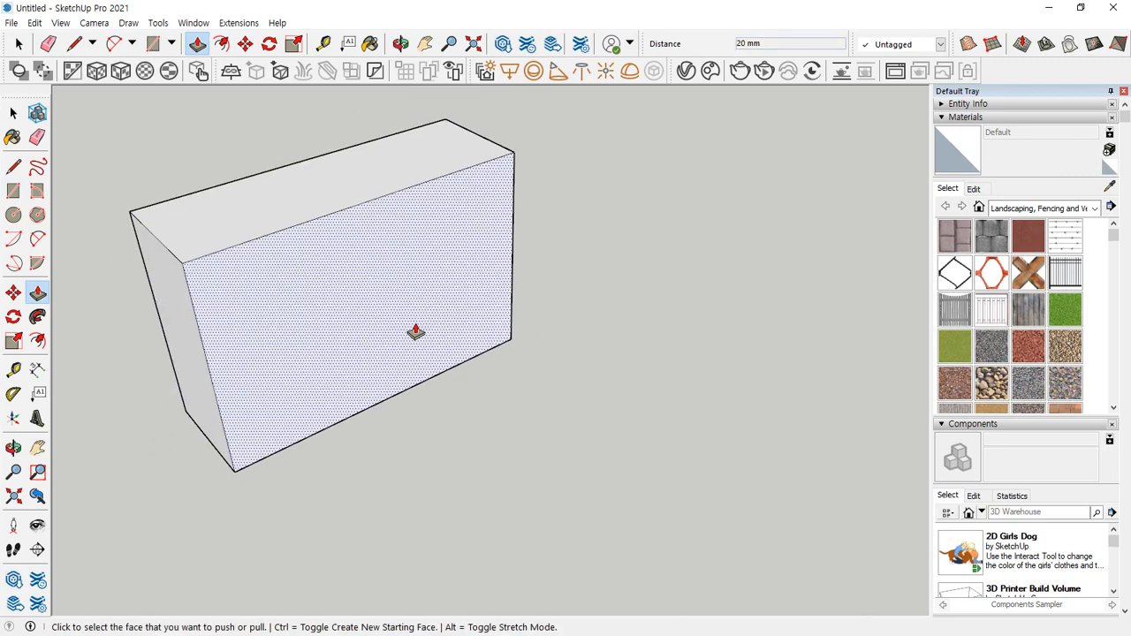
scroll(416, 330, "down", 5)
middle_click_drag(518, 324, 525, 432, "shift")
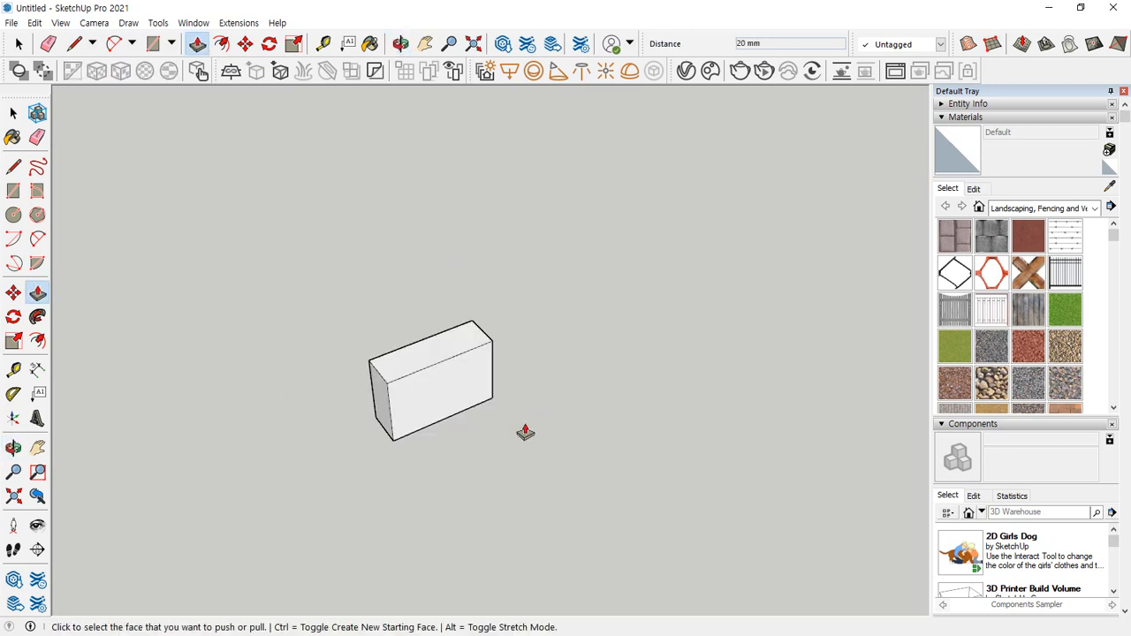
key("space")
scroll(501, 480, "up", 5)
left_click(397, 290)
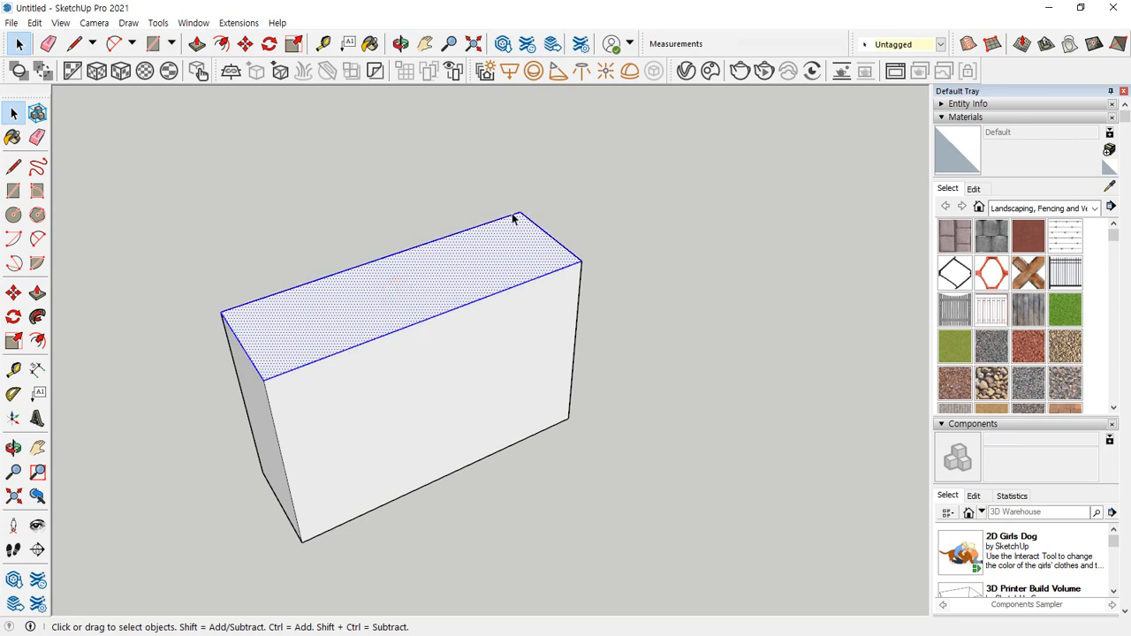
left_click(369, 193)
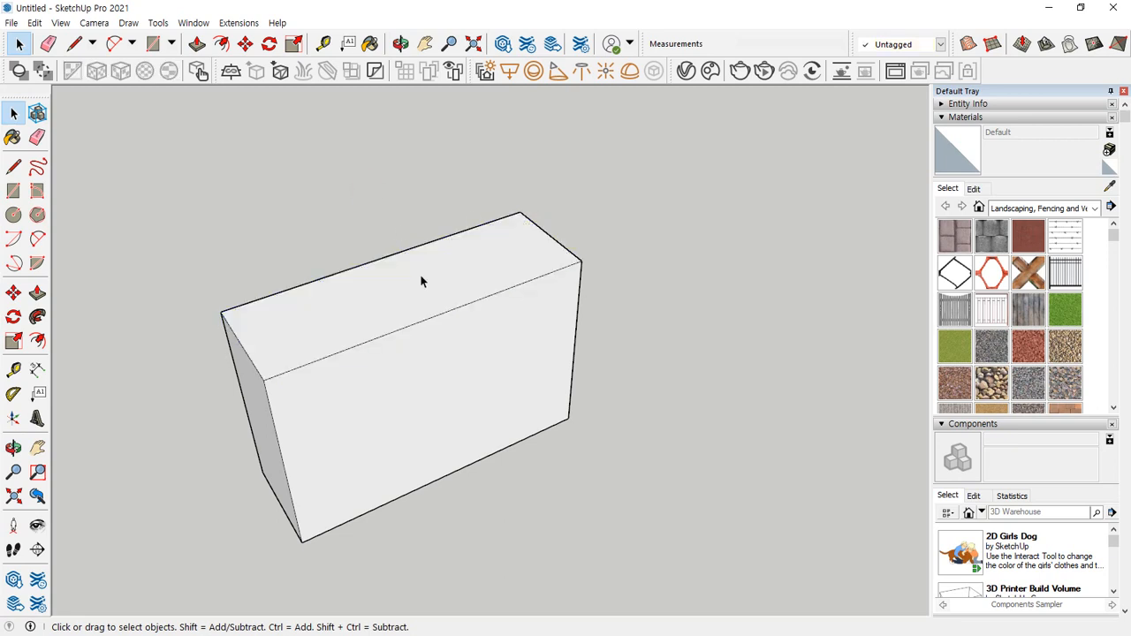
Copy the whole block about 57 mm along the red axis and repeat the copy three times to form a row
left_click(421, 282)
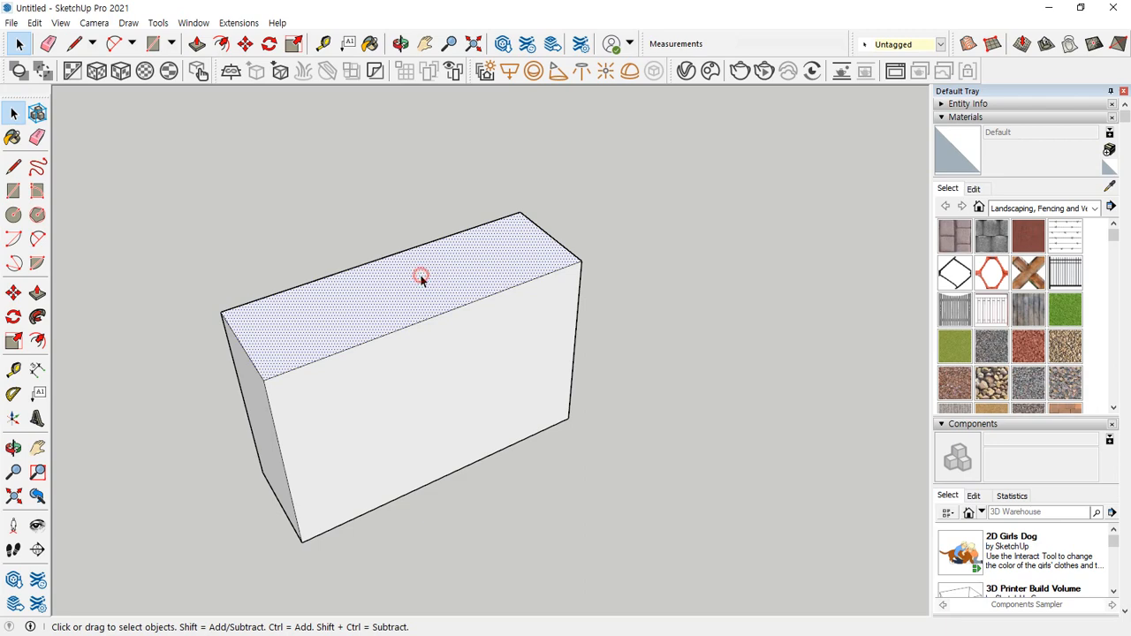
double_click(422, 279)
middle_click_drag(419, 275, 132, 397)
scroll(500, 258, "down", 2)
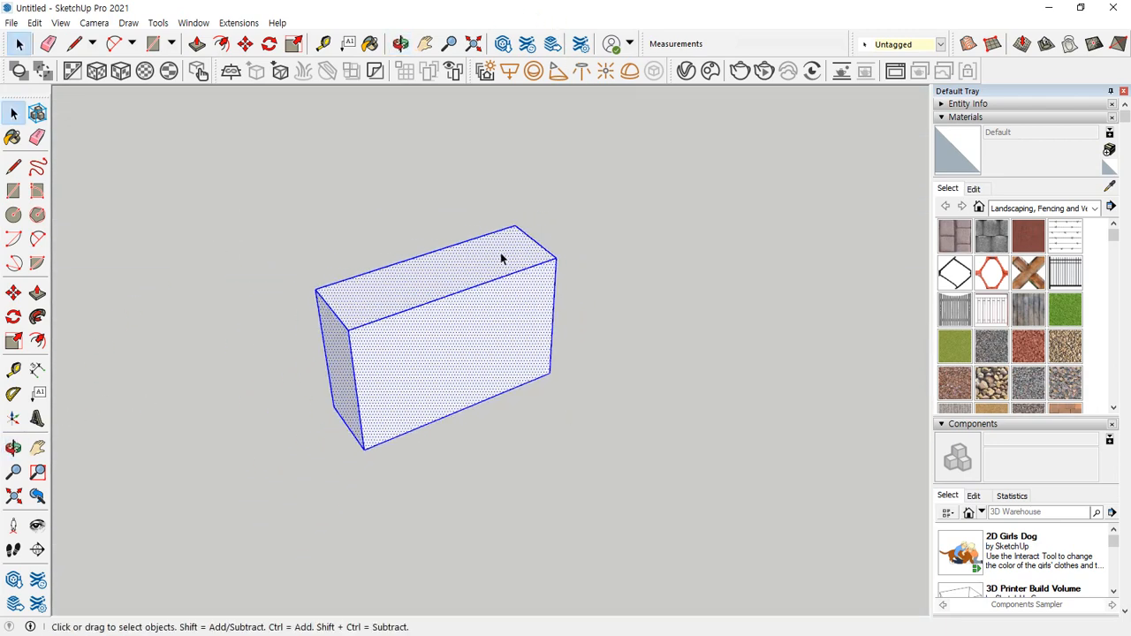
scroll(500, 258, "down", 2)
left_click(14, 292)
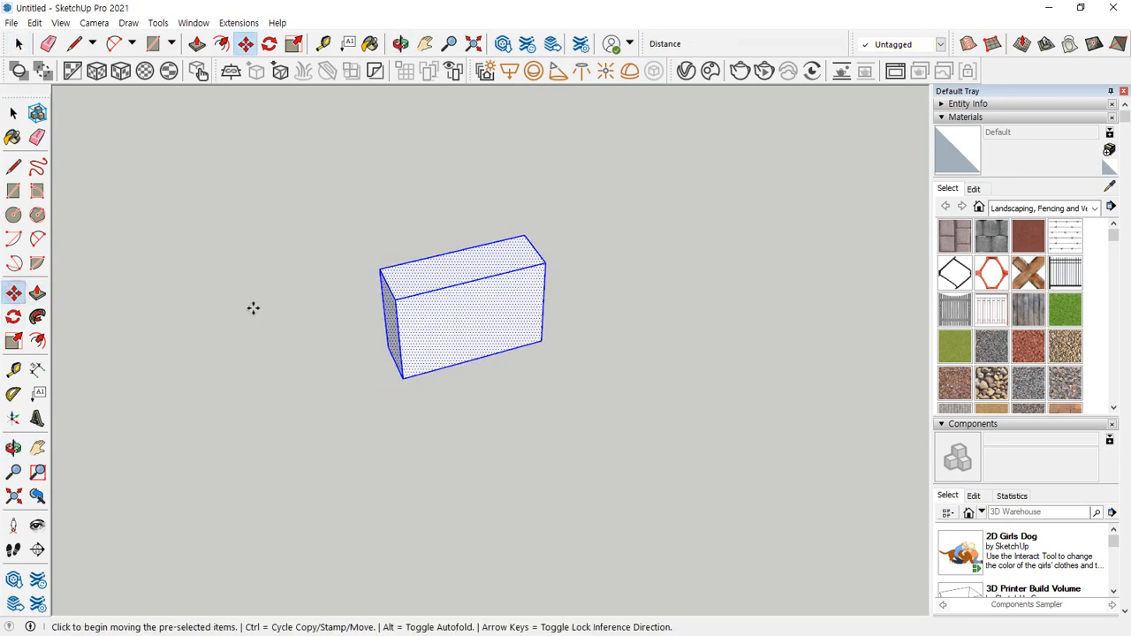
left_click(399, 296)
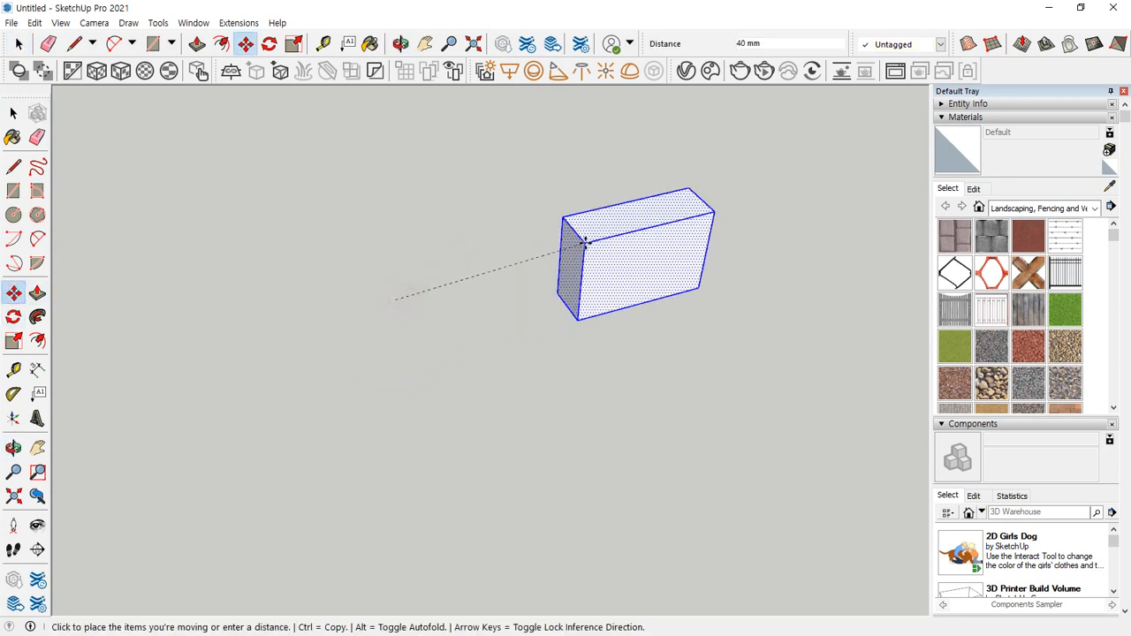
key("ctrl")
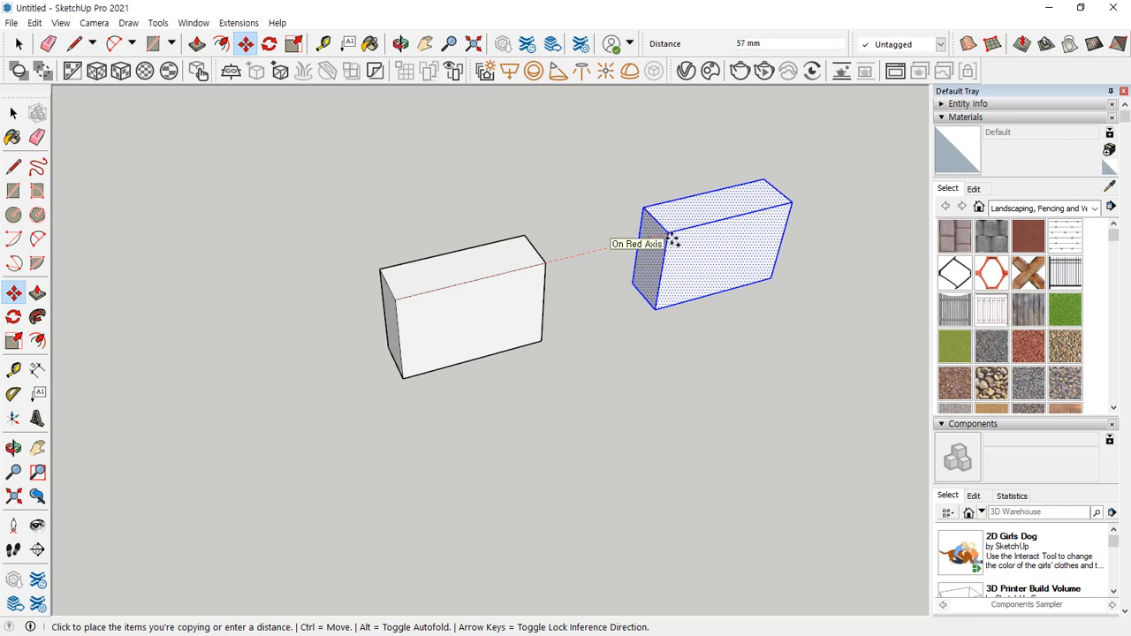
left_click(672, 237)
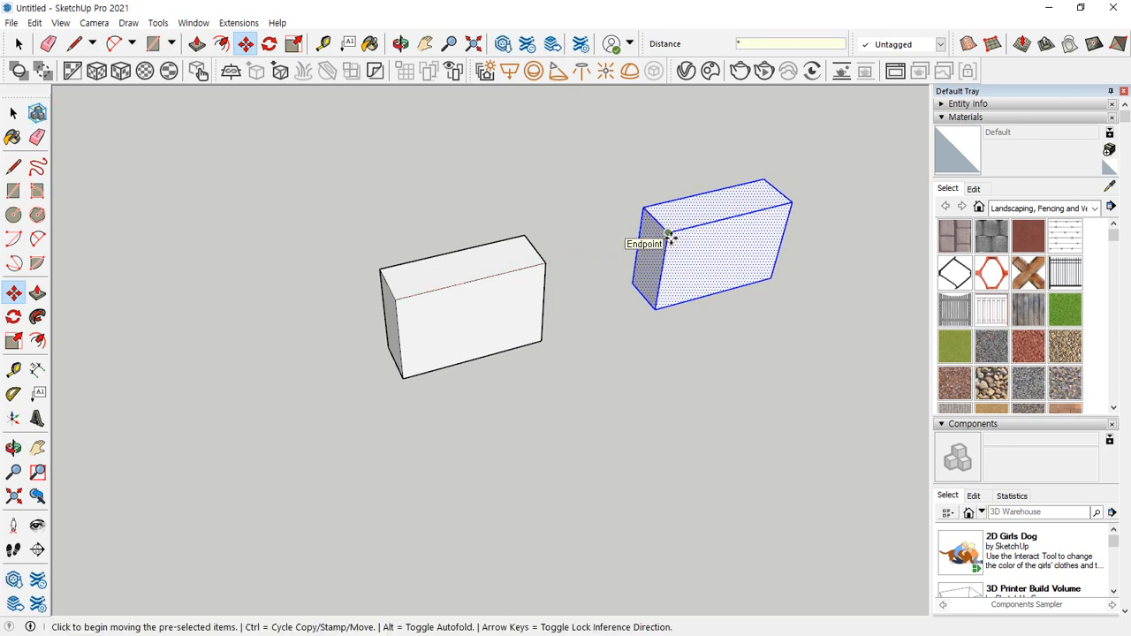
key("Return")
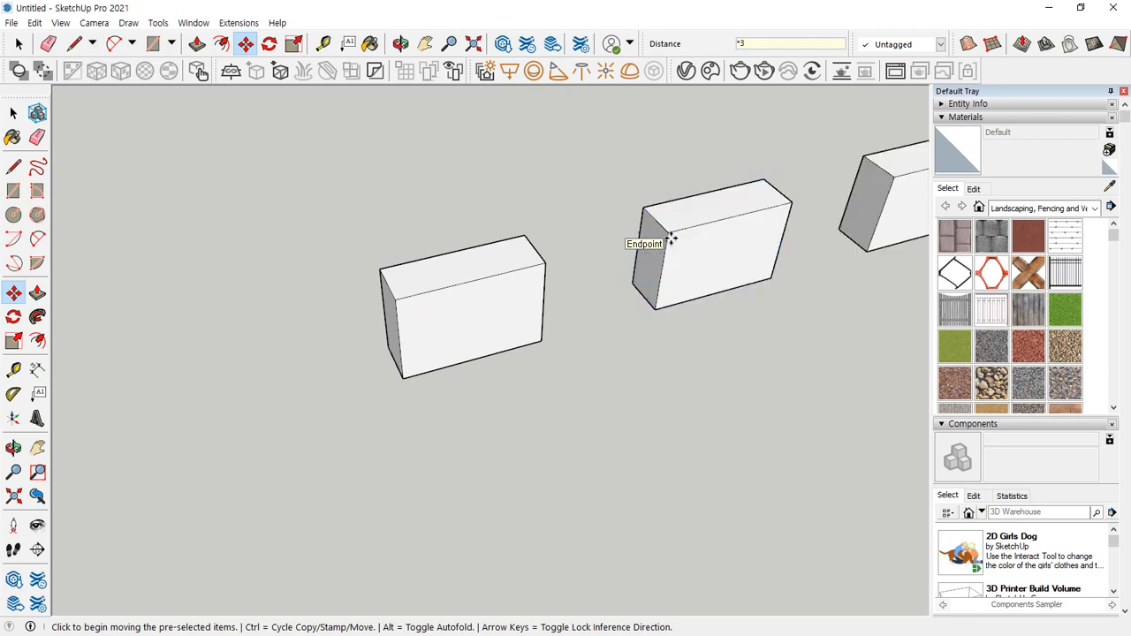
scroll(669, 239, "down", 5)
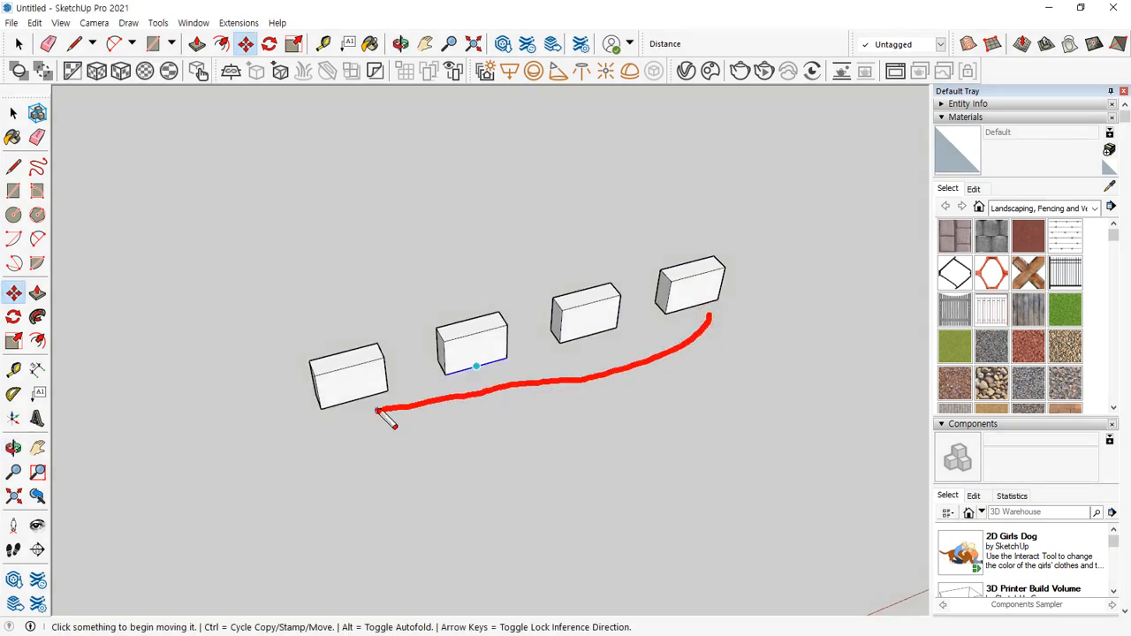
Copy the whole row of blocks about 48 mm along the green axis and repeat the copy twice
key("space")
mouse_move(228, 220)
left_mouse_down()
mouse_move(658, 449)
mouse_move(835, 501)
left_mouse_up()
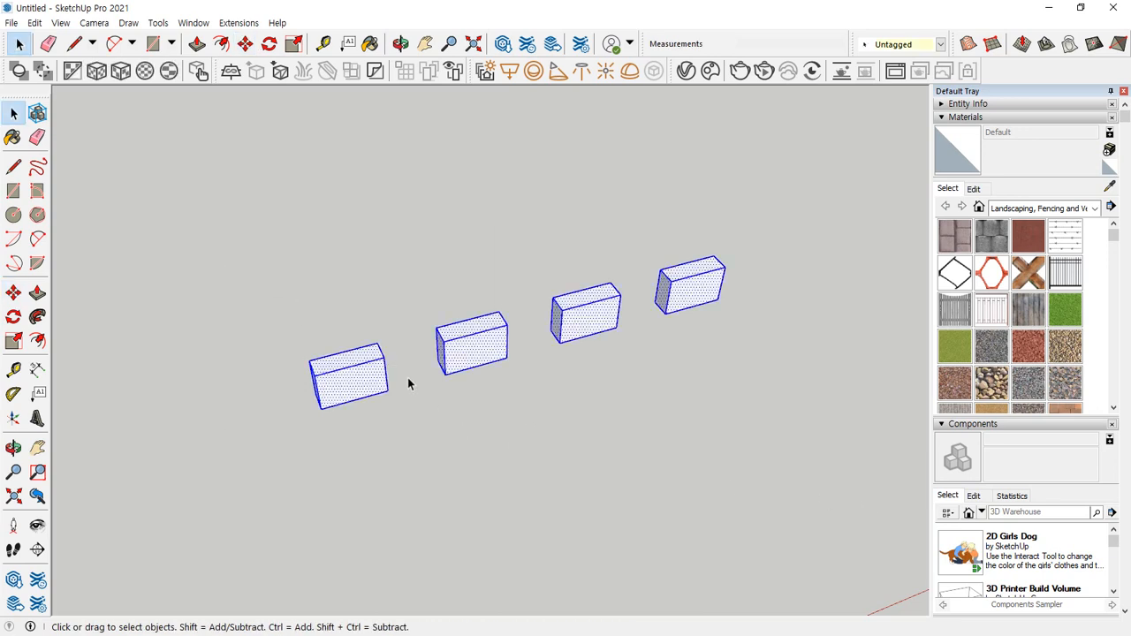
key("m")
key("ctrl")
left_click(315, 375)
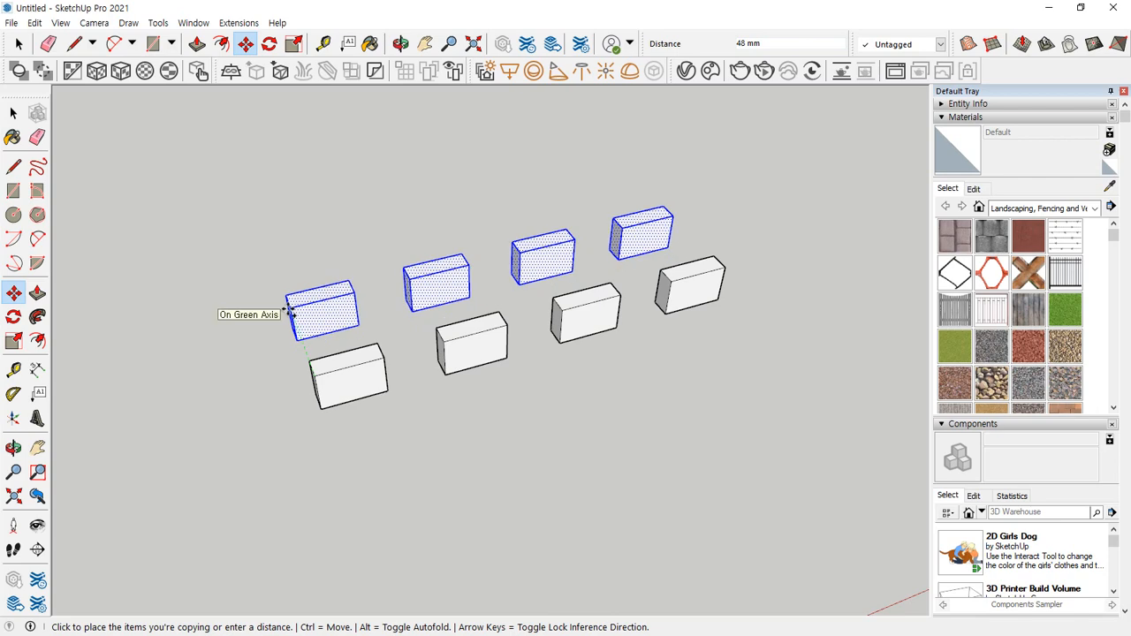
left_click(290, 312)
type("*")
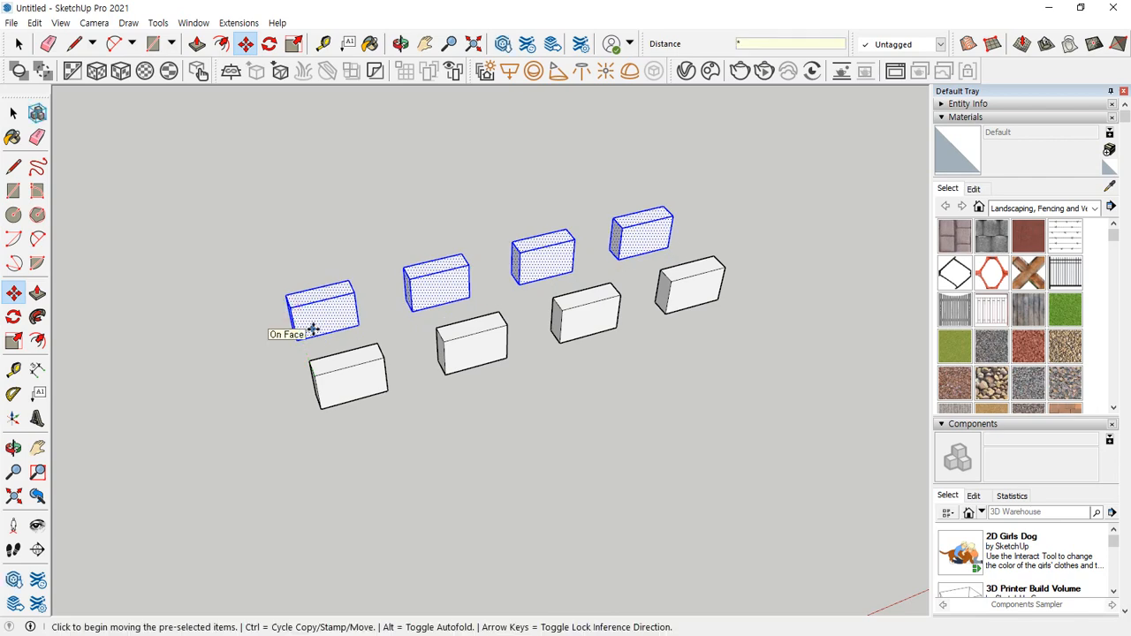
type("2")
key("Return")
middle_click_drag(389, 310, 444, 232)
scroll(445, 232, "up", 2)
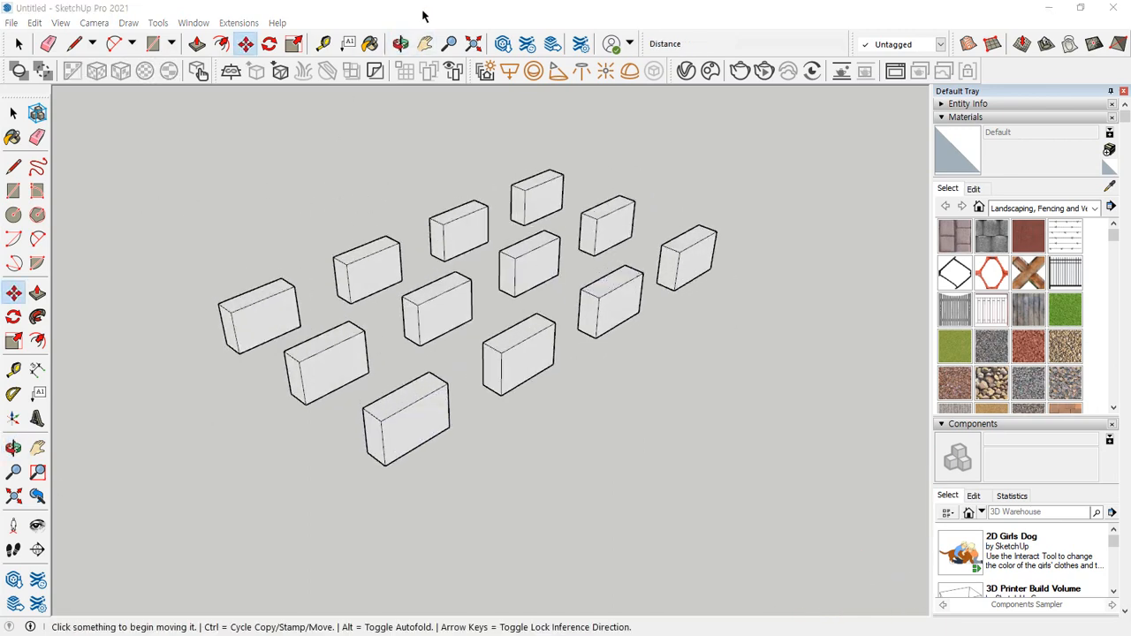
Draw a 10 × 10 mm square at the upper left corner of the front face of the back row's second block
key("space")
scroll(361, 271, "up", 5)
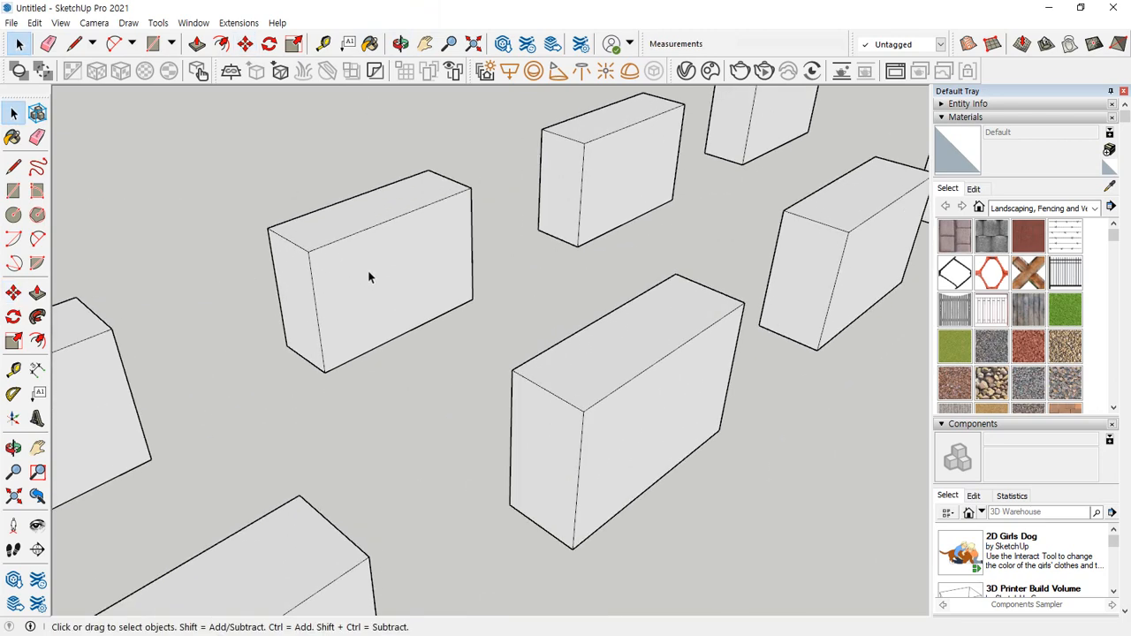
middle_click_drag(369, 277, 324, 303)
scroll(327, 266, "up", 3)
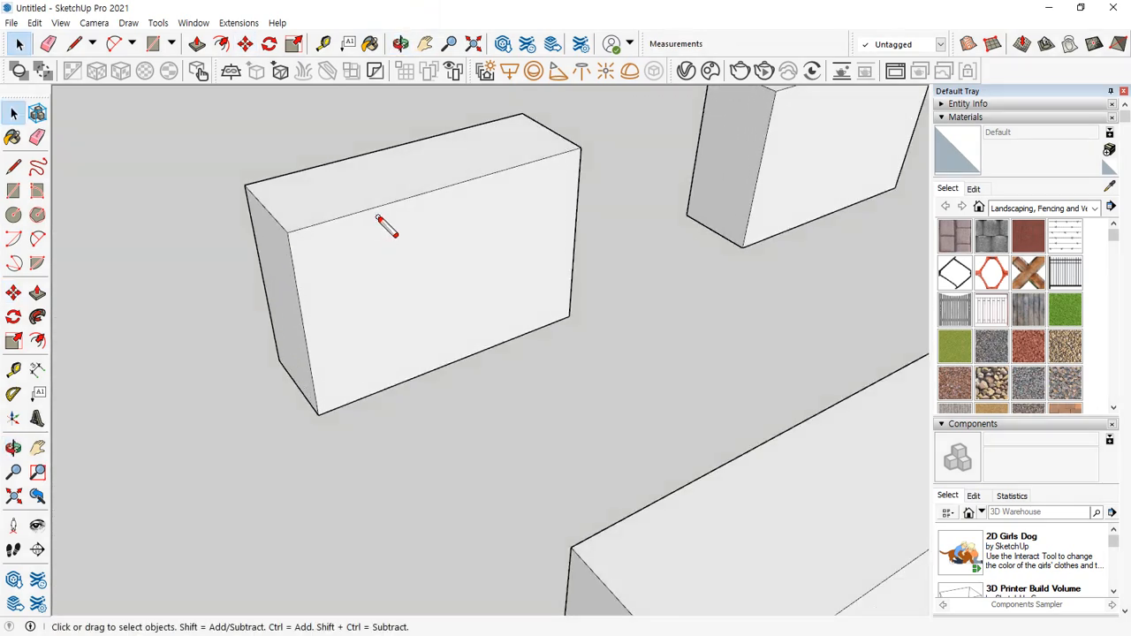
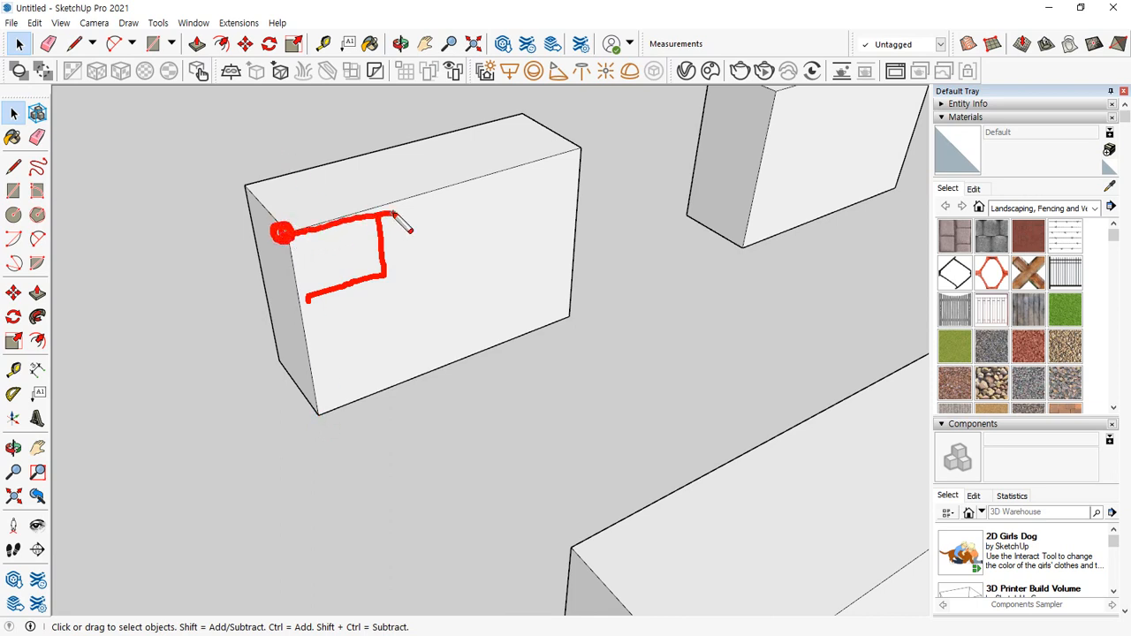
right_click(350, 259)
key("r")
left_click(286, 232)
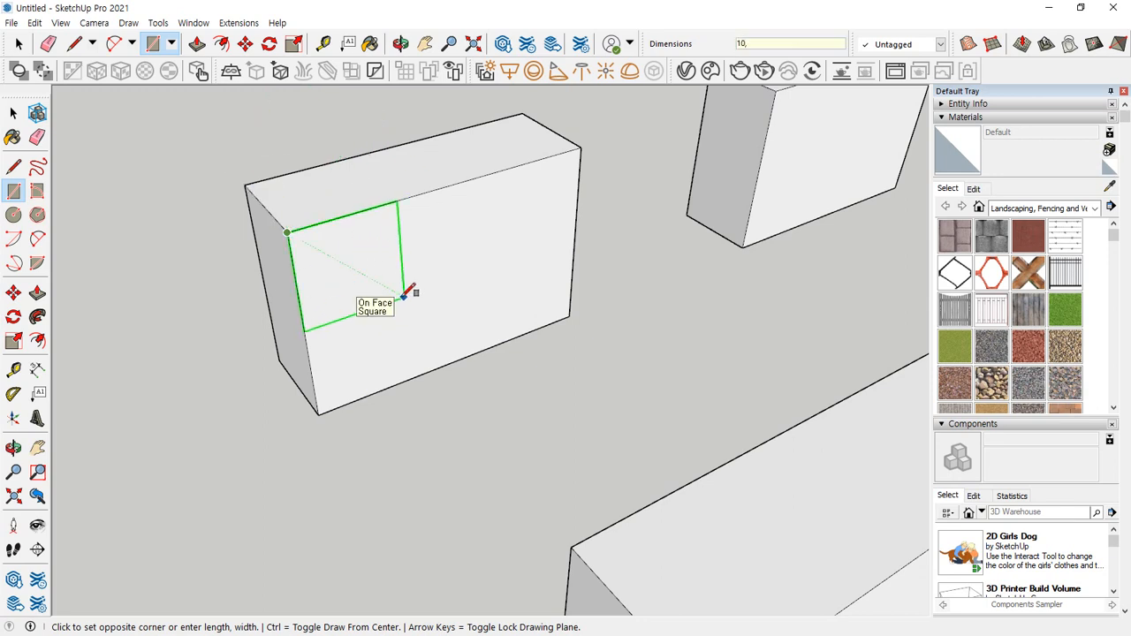
left_click(403, 297)
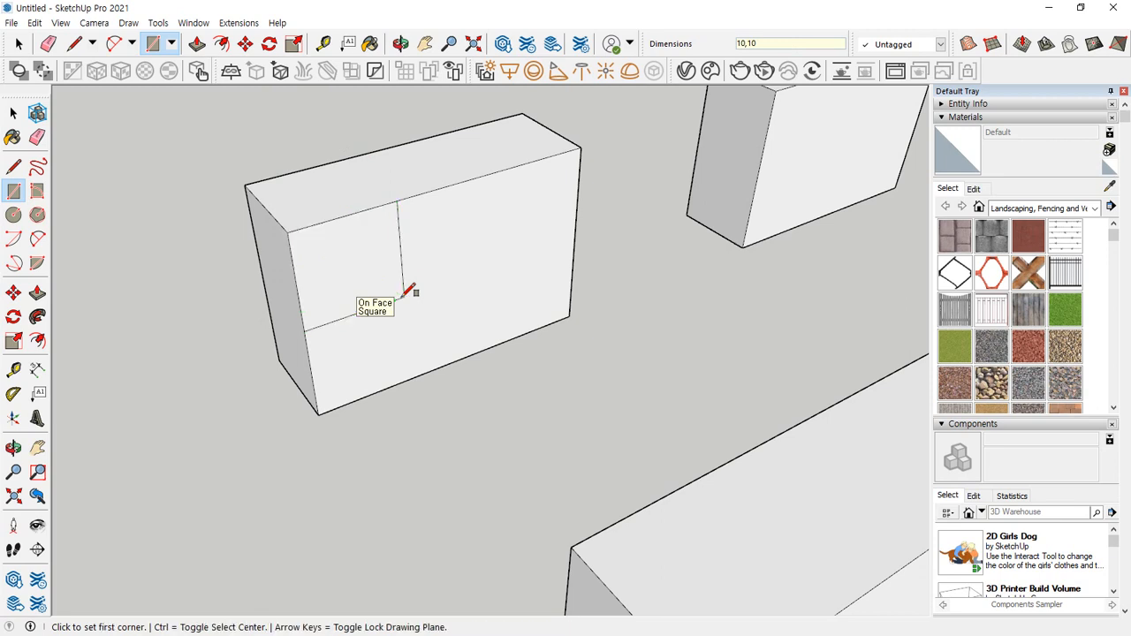
Push the square 10 mm through the block as a corner notch, and undo both the cut and the square
left_click(362, 281)
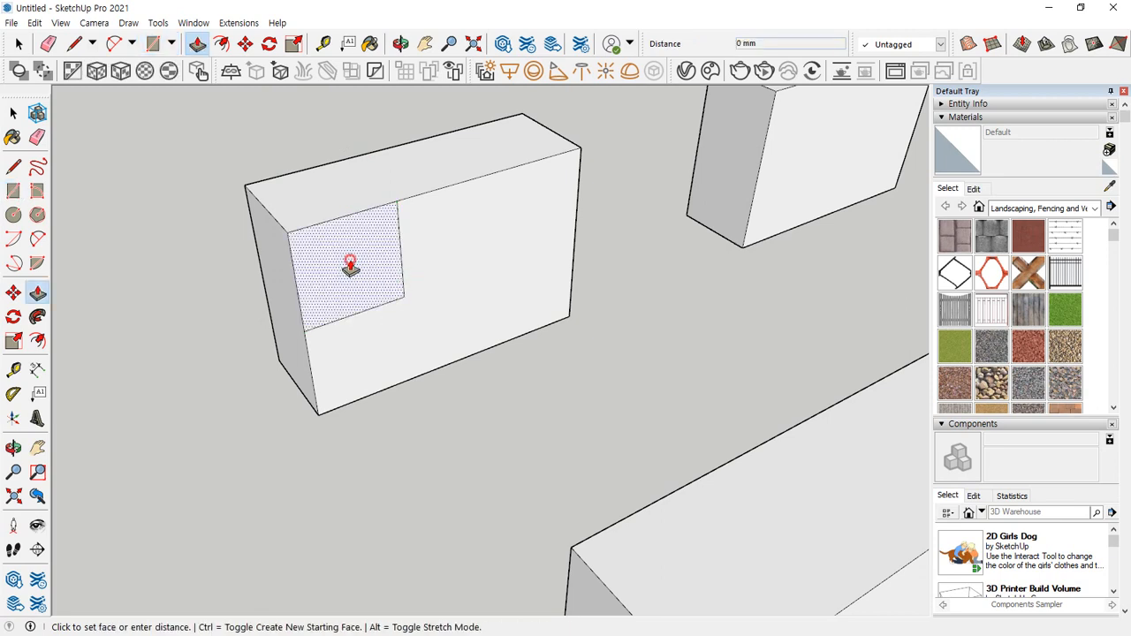
left_click(279, 223)
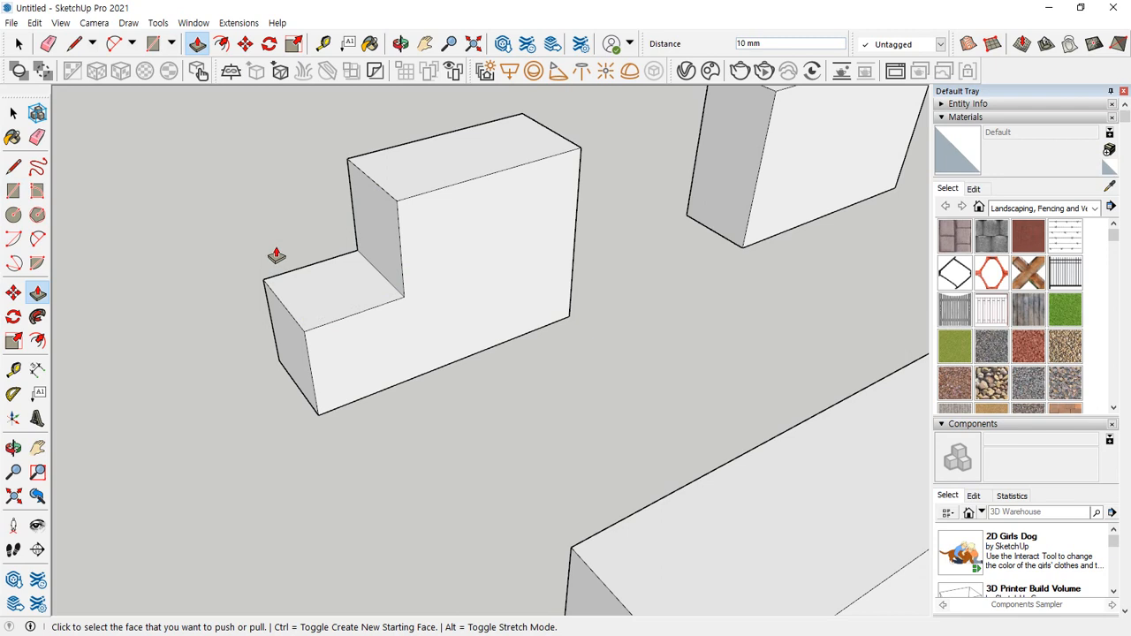
key("ctrl+z")
key("ctrl+z")
Copy the short left edge of the block's top face 10 mm along the top face
middle_click_drag(328, 182, 362, 189)
key("space")
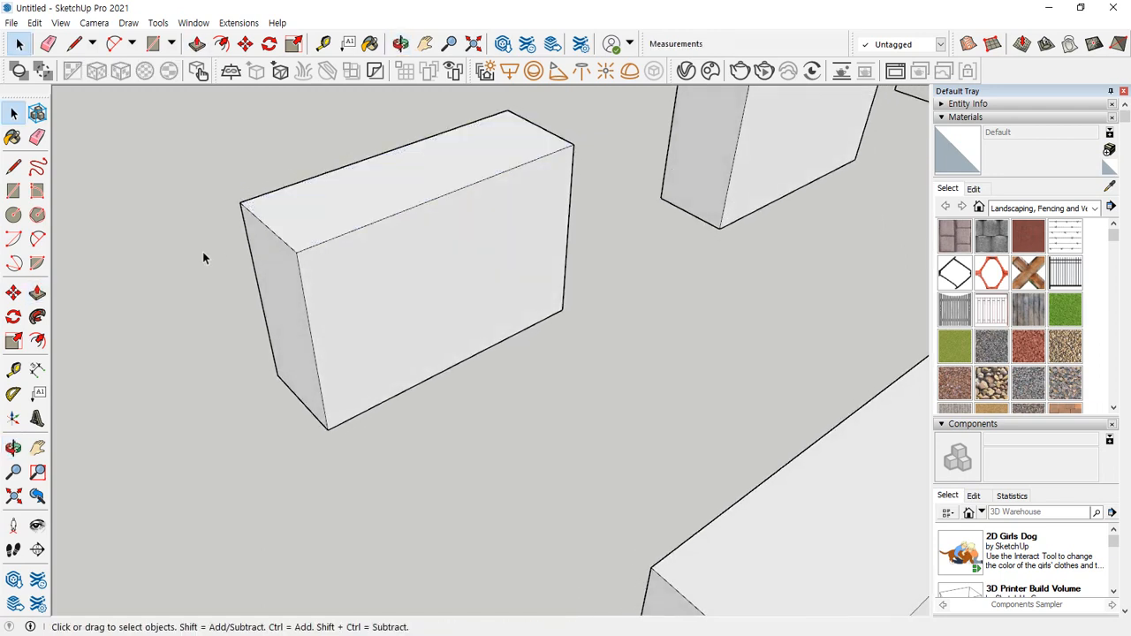
left_click(275, 233)
key("m")
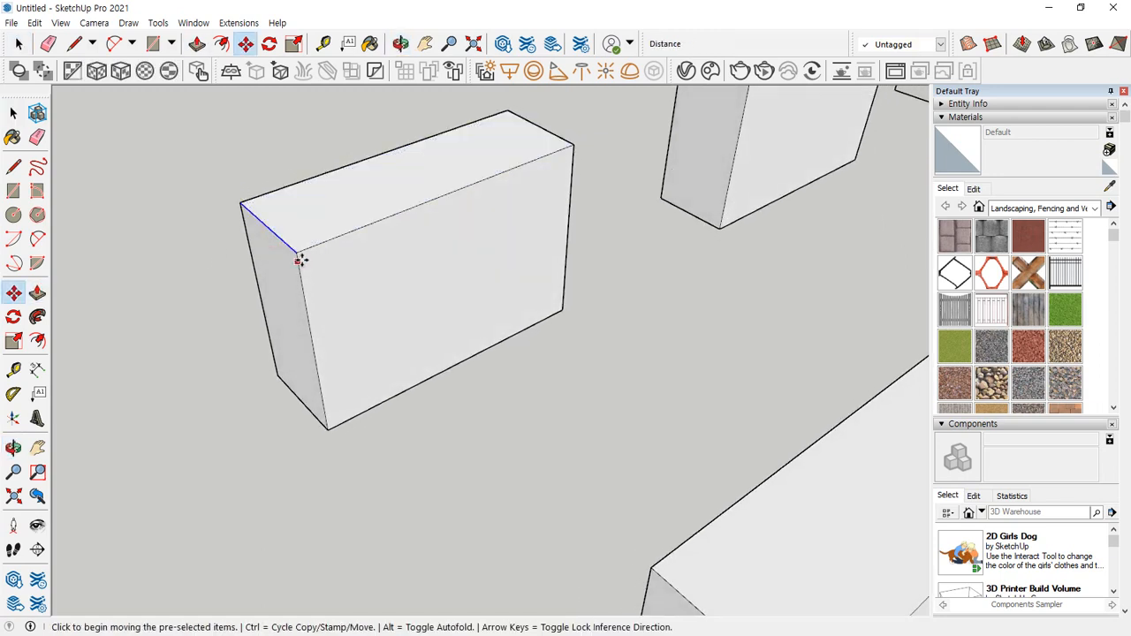
key("ctrl")
left_click(300, 253)
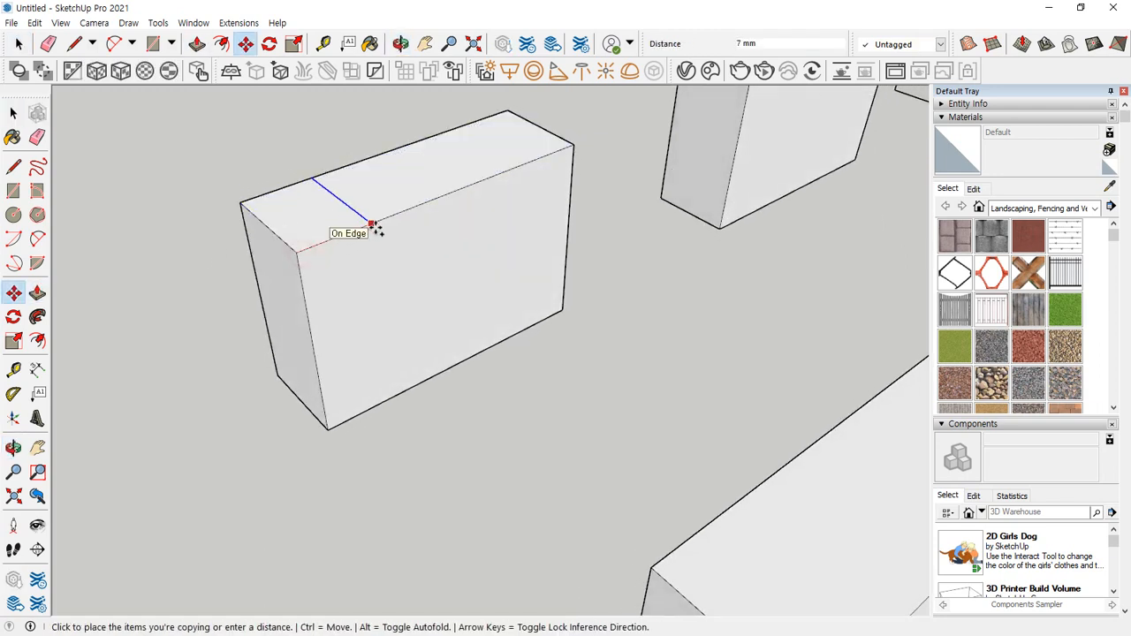
type("10")
key("Return")
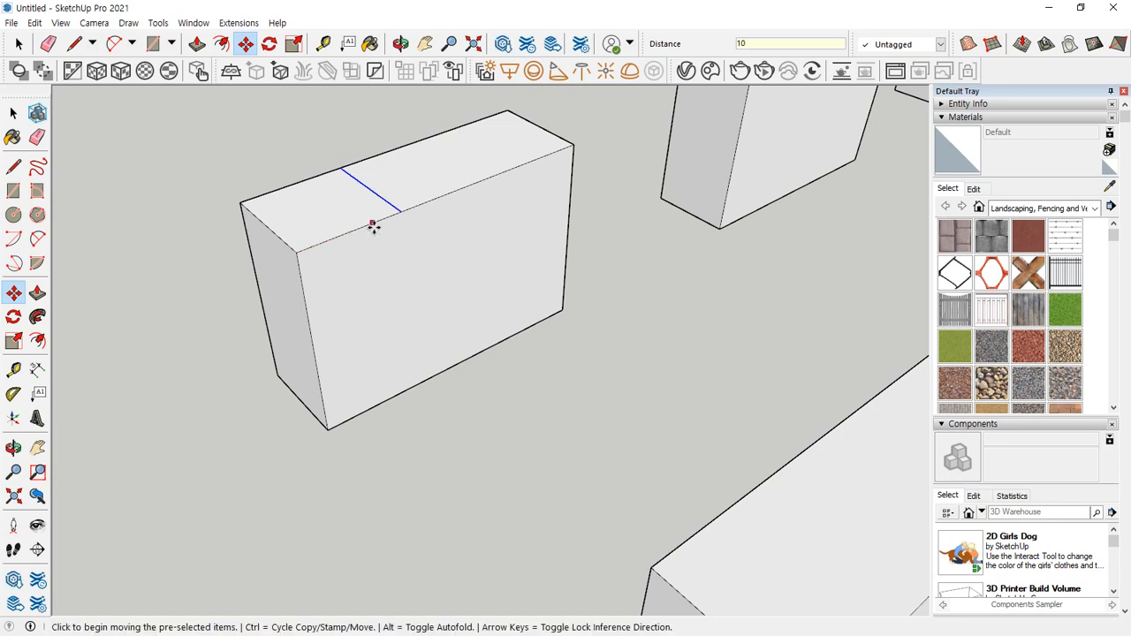
Push the divided-off end of the top face down 10 mm to form a step
key("p")
left_click(336, 223)
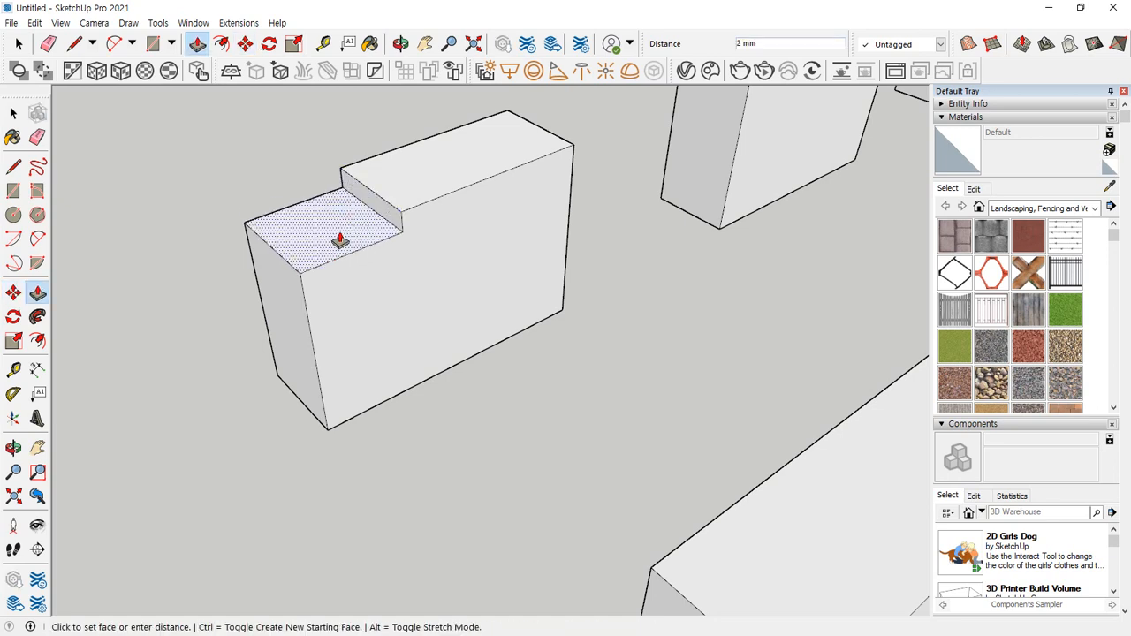
key("Return")
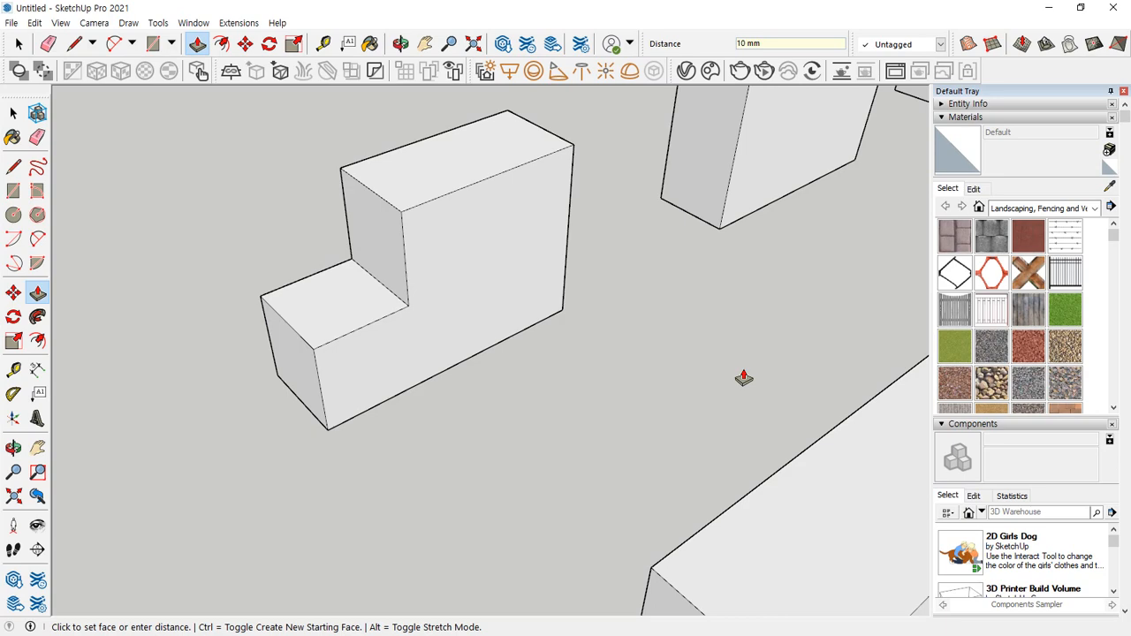
scroll(633, 263, "down", 2)
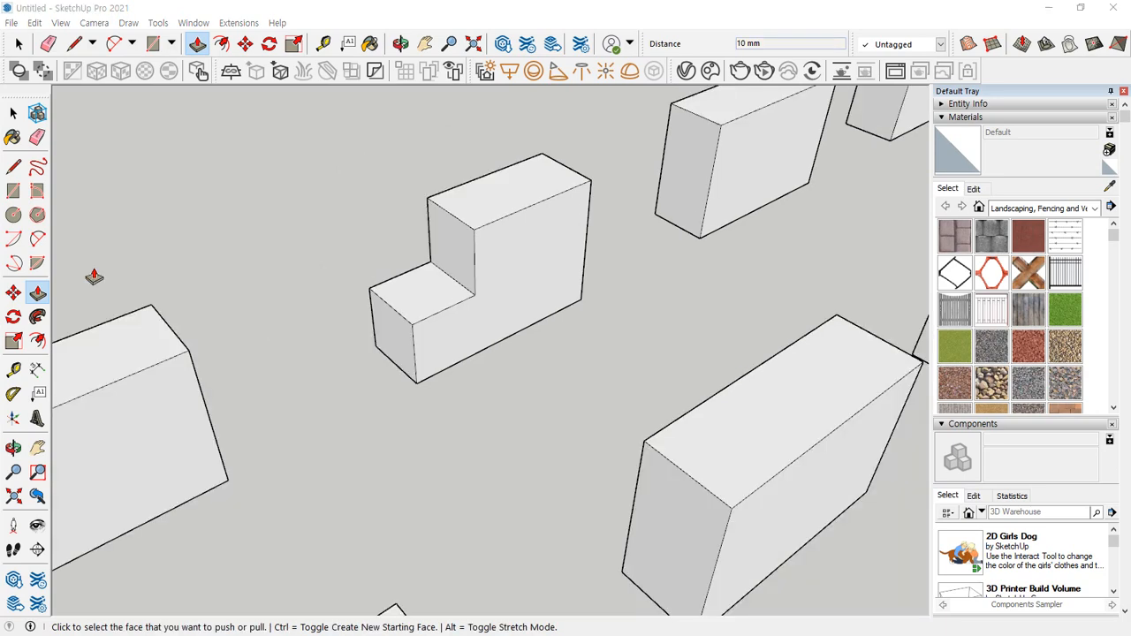
Start drawing a rectangle on the front face of the next block
middle_click_drag(725, 304, 200, 499, "shift")
scroll(239, 323, "up", 3)
middle_click_drag(415, 237, 364, 217)
key("o")
middle_click_drag(340, 267, 360, 260)
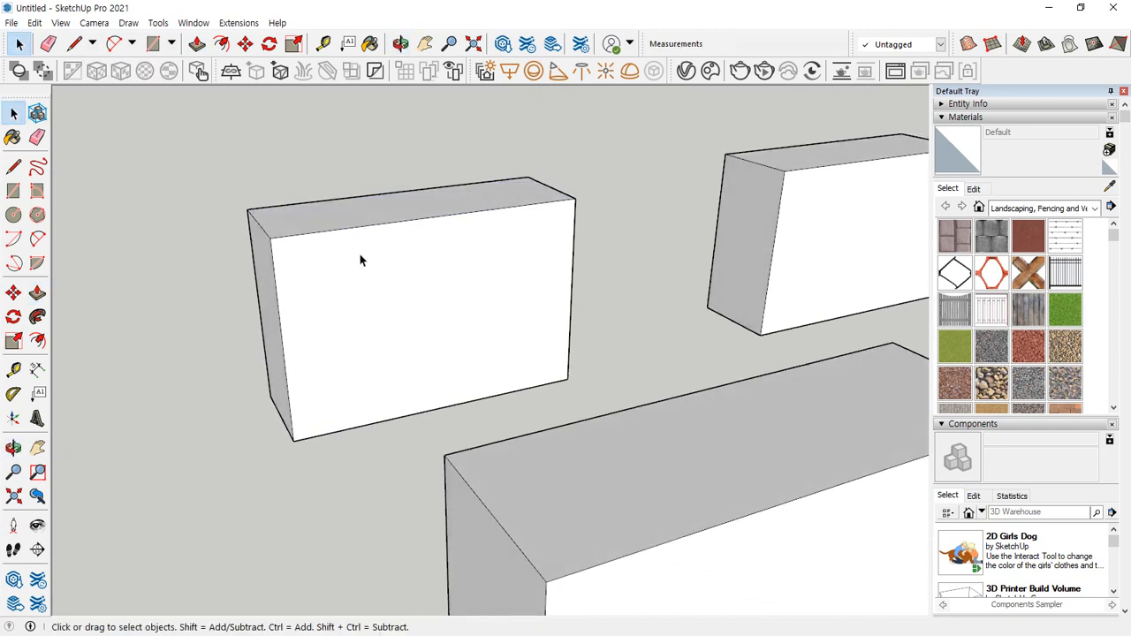
middle_click_drag(347, 357, 358, 356)
key("r")
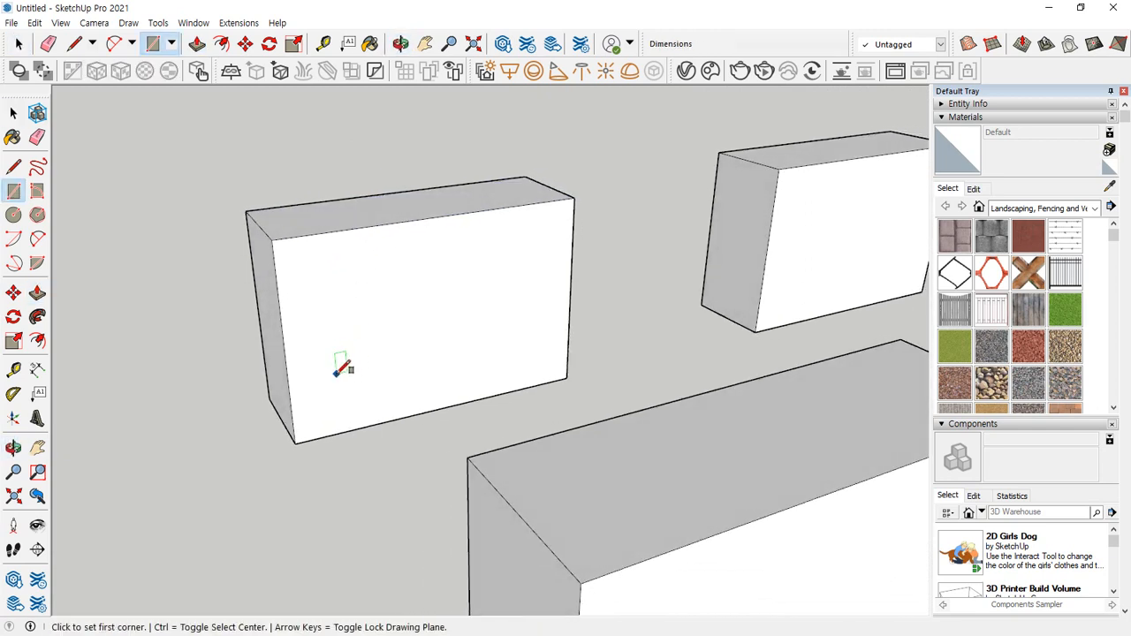
Draw a 10 × 10 mm square freely placed on the front face of the upper-left block
left_click(335, 374)
type("1")
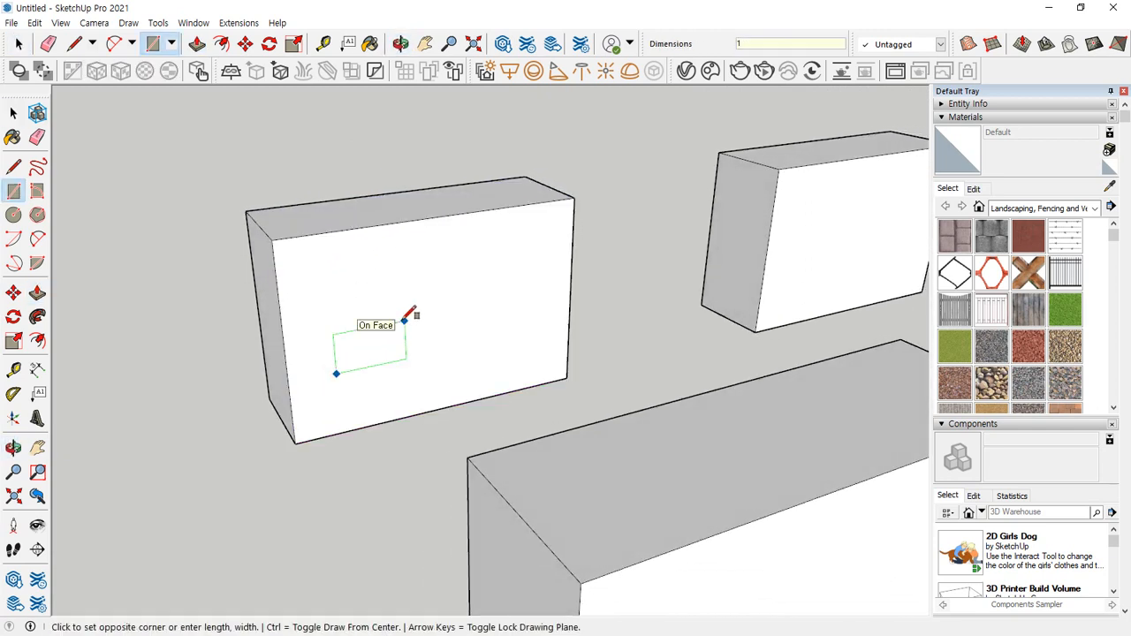
type("0,10")
key("Return")
key("space")
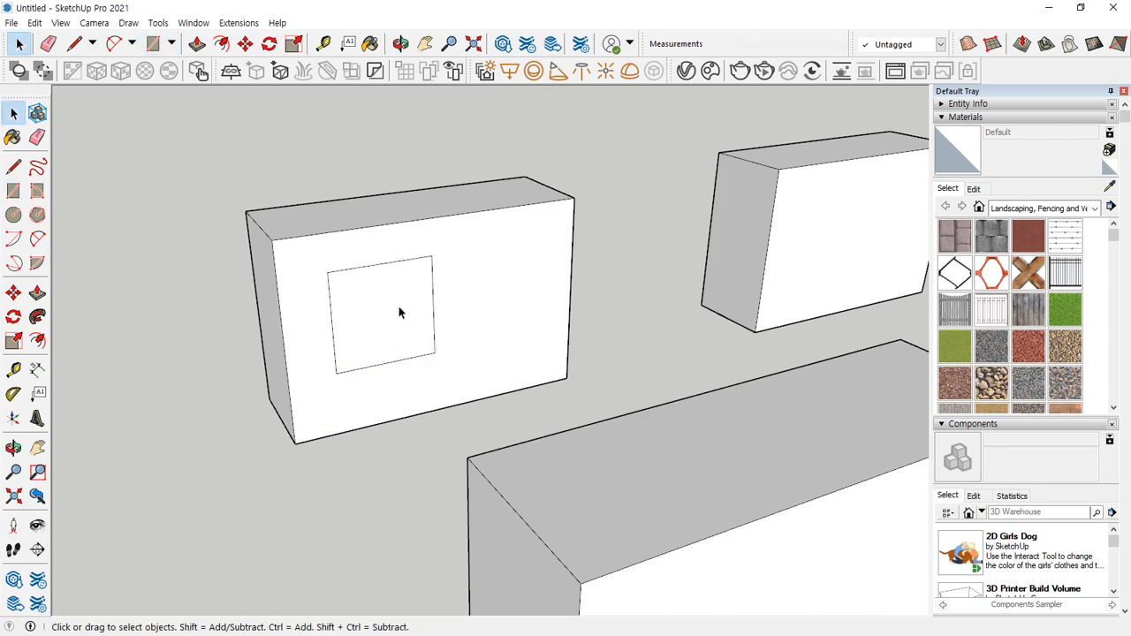
Move the square by its upper edge's midpoint onto the midpoint of the block's top front edge
double_click(399, 312)
key("m")
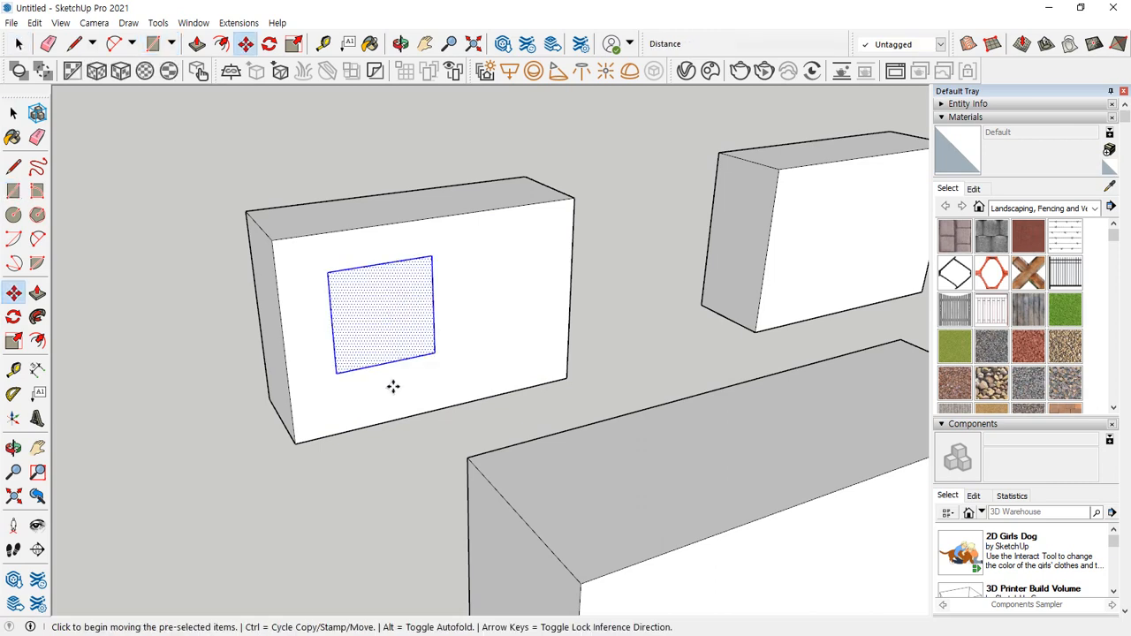
left_click(385, 264)
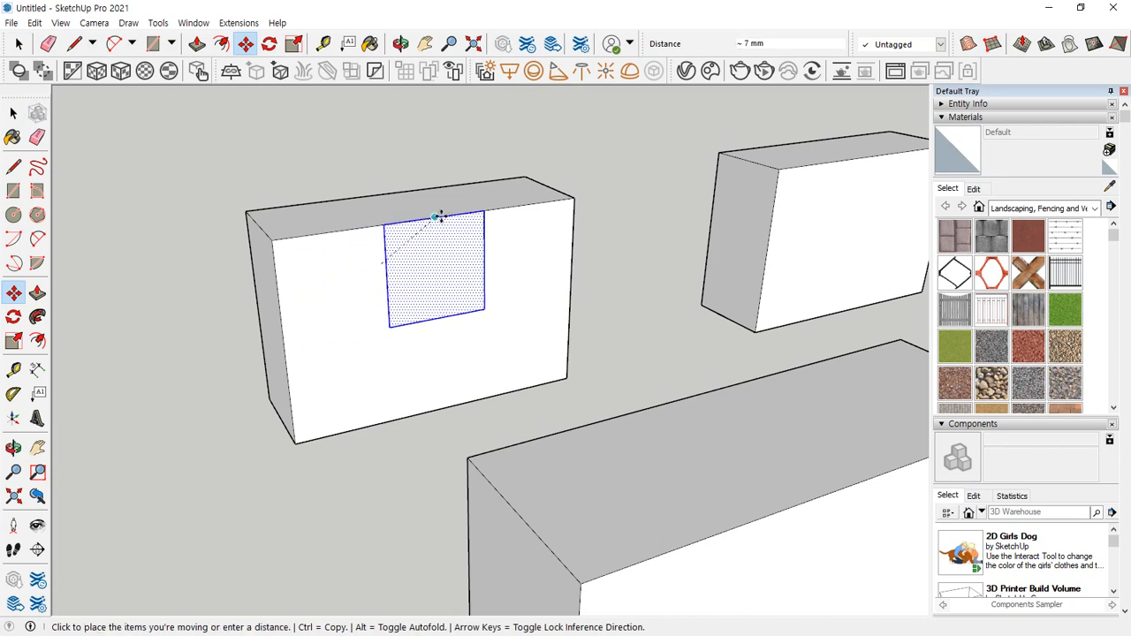
left_click(441, 215)
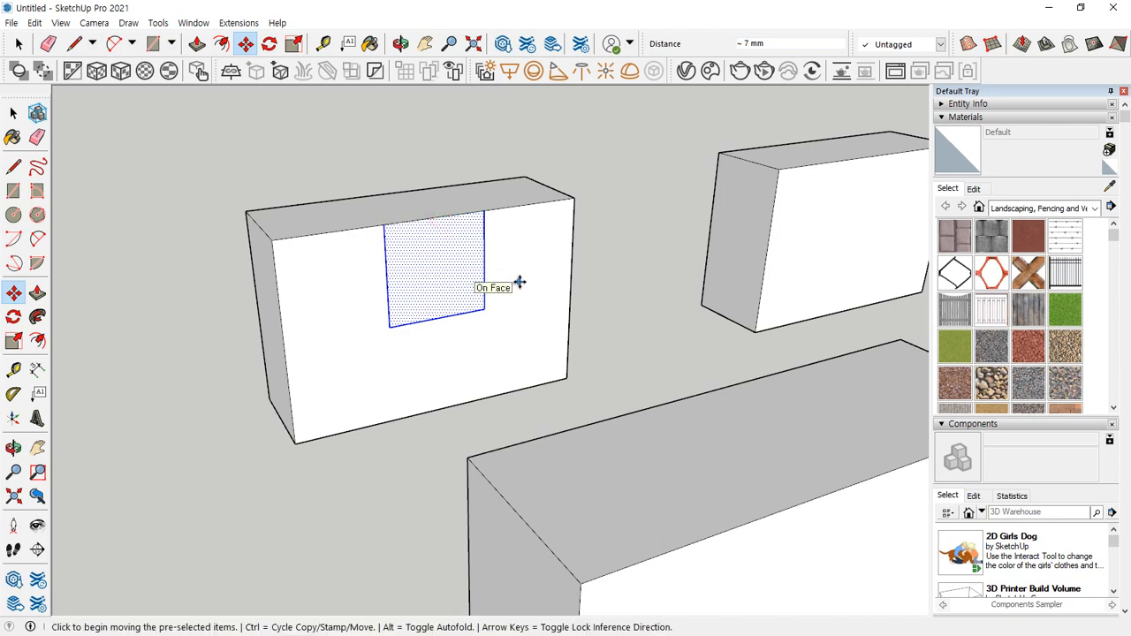
key("ctrl+z")
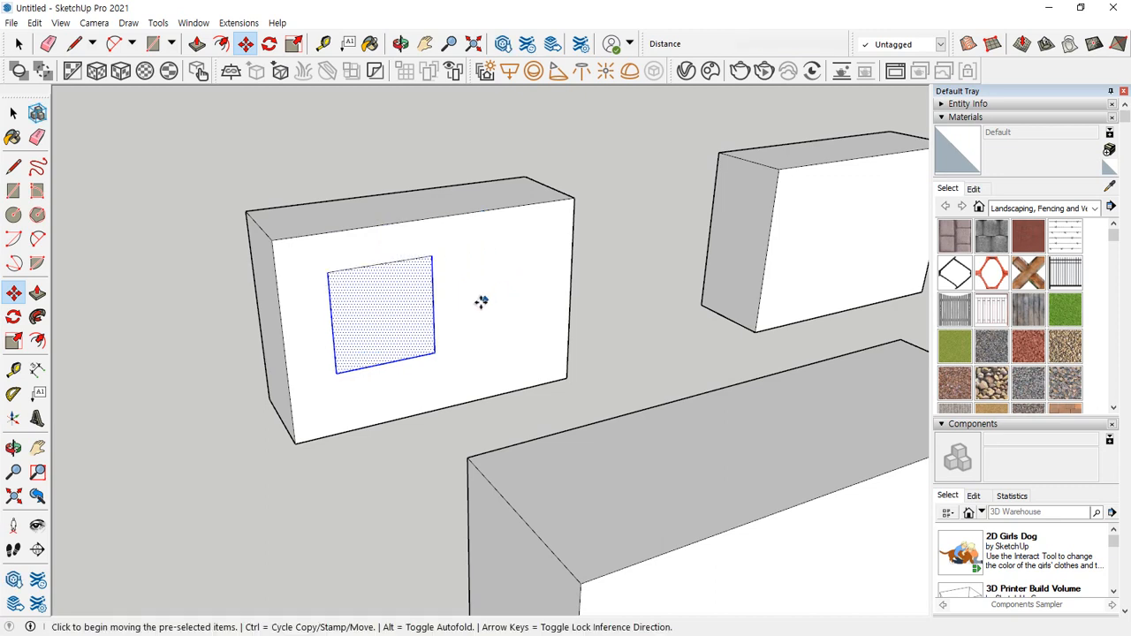
left_click(380, 263)
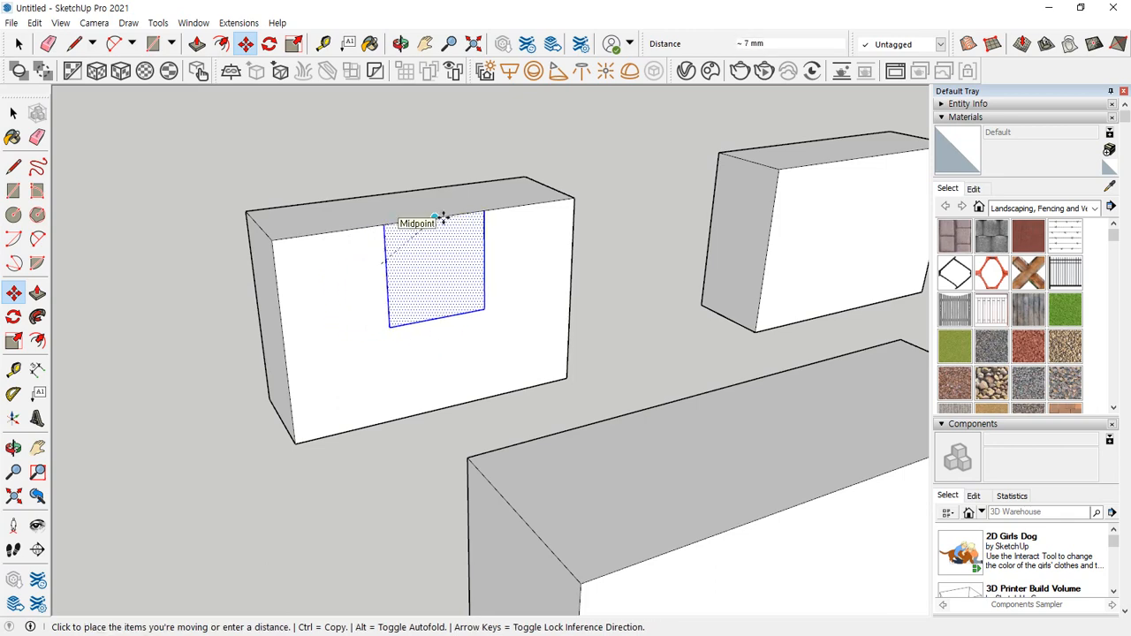
left_click(441, 215)
Push the square 10 mm through to the block's rear face to cut an open notch
key("p")
left_click(433, 253)
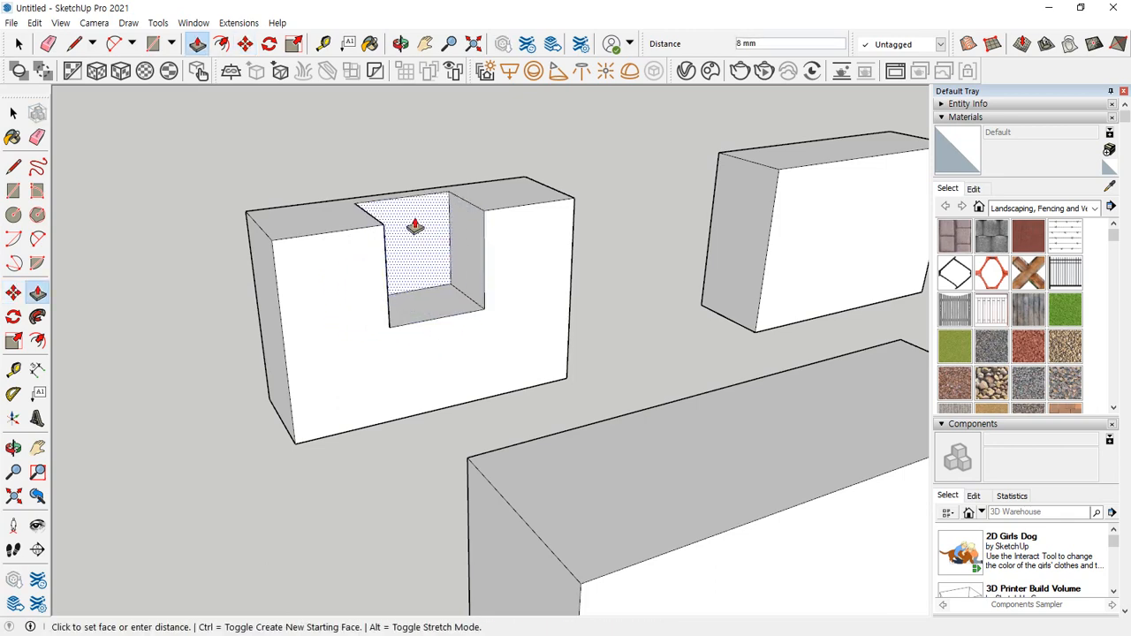
left_click(405, 210)
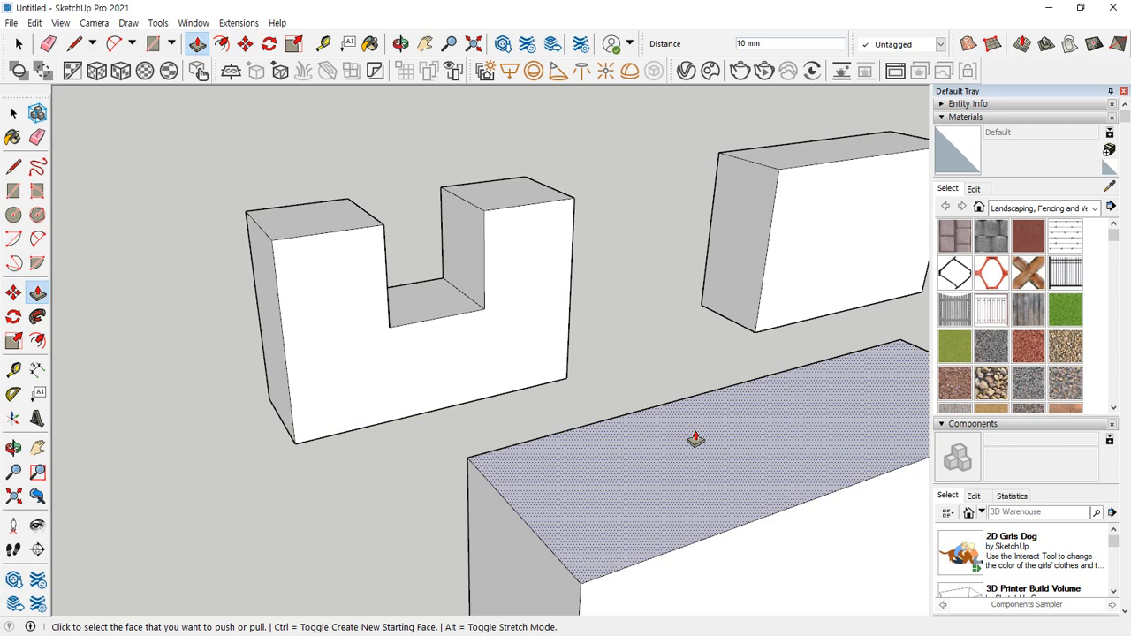
Undo the notch cut, the move and the square on the block's front face
key("ctrl+z")
key("ctrl+z")
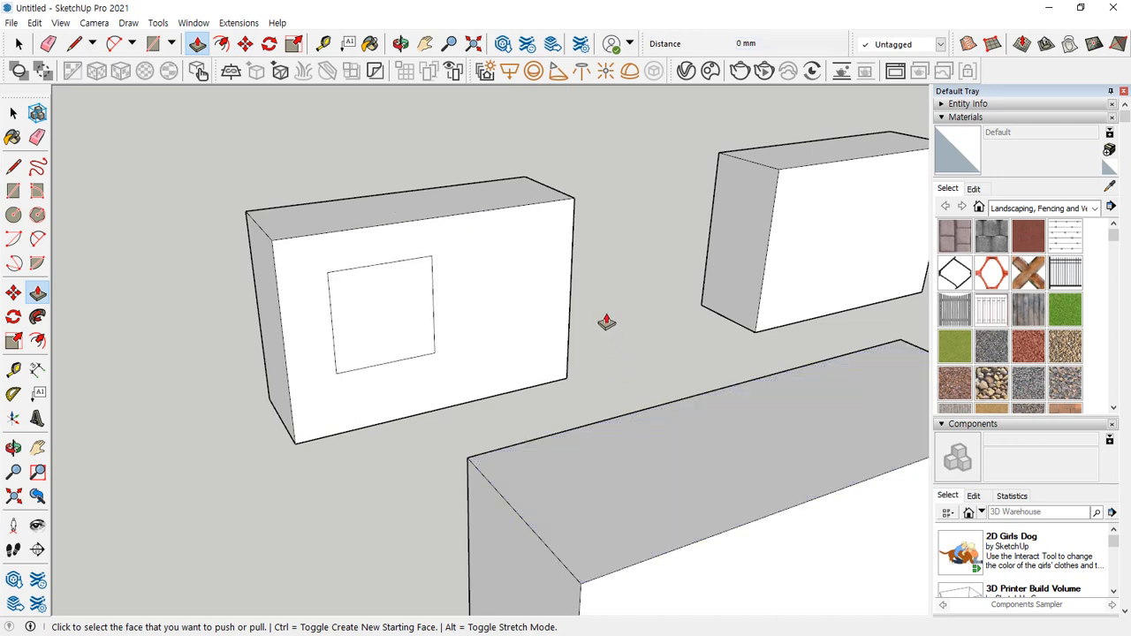
key("ctrl+z")
Outline half the notch with lines about 10 mm deep, from the midpoint of the top front edge around and back up to that edge
key("l")
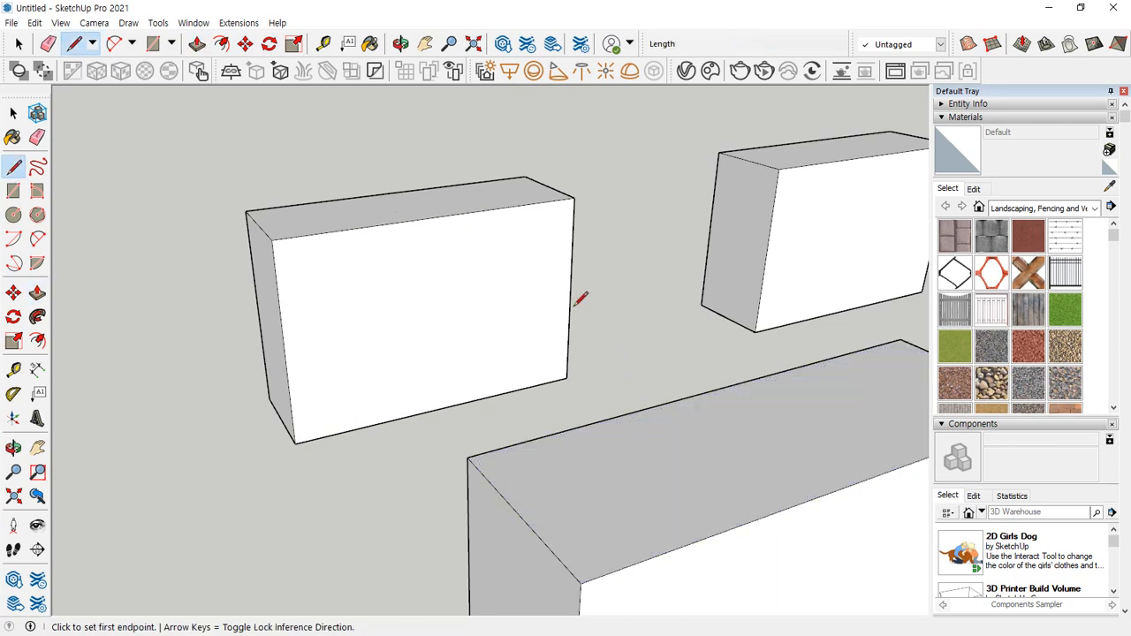
left_click(434, 216)
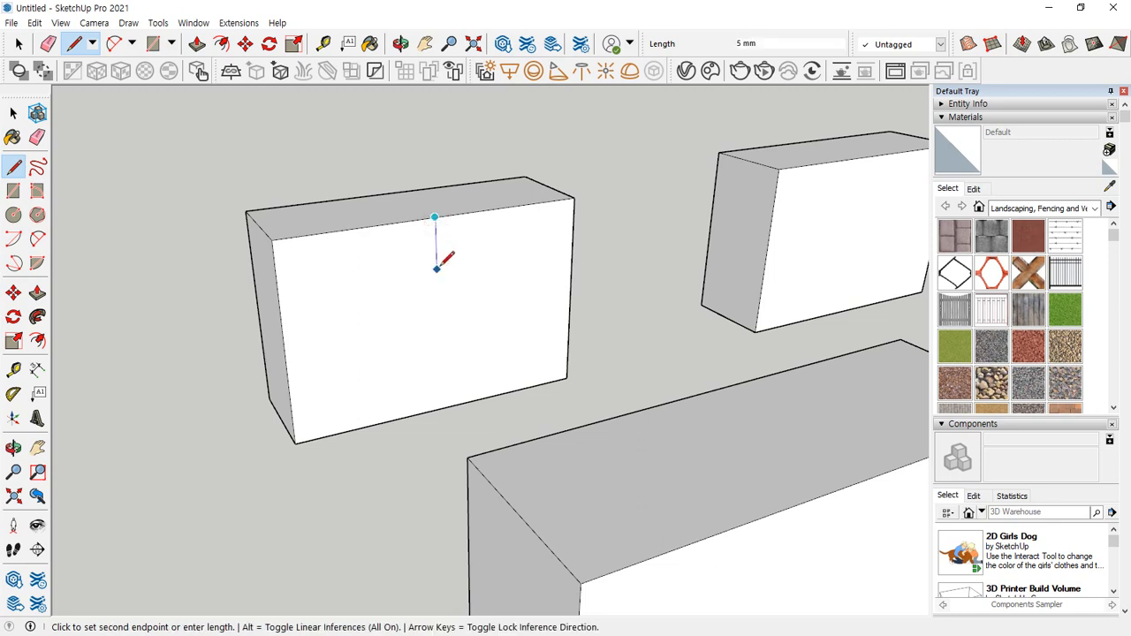
left_click(437, 318)
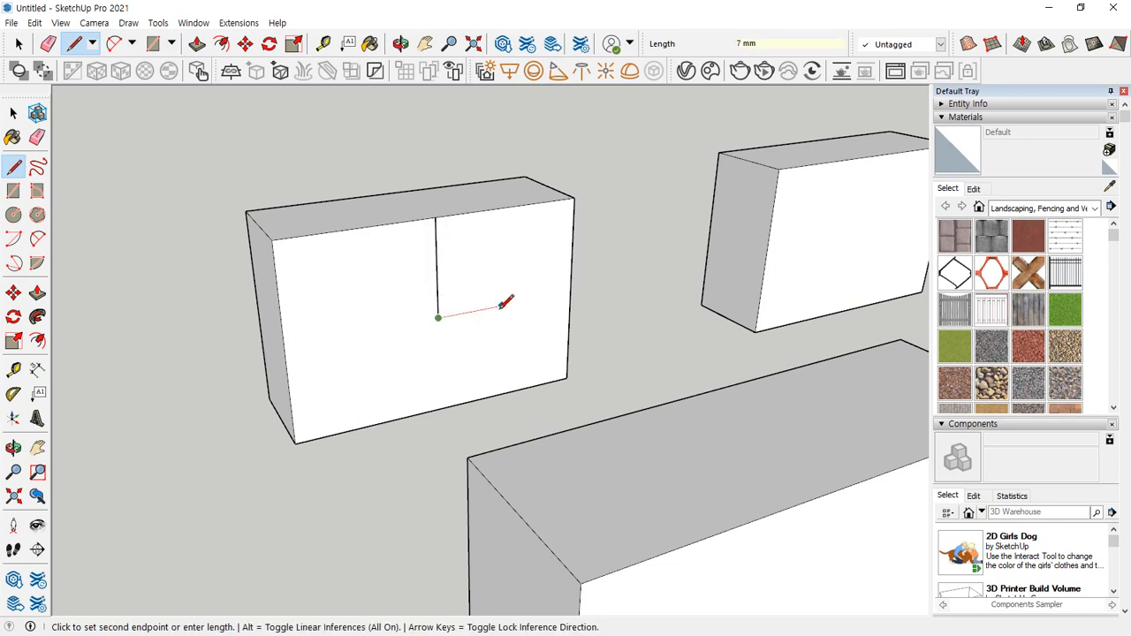
left_click(484, 310)
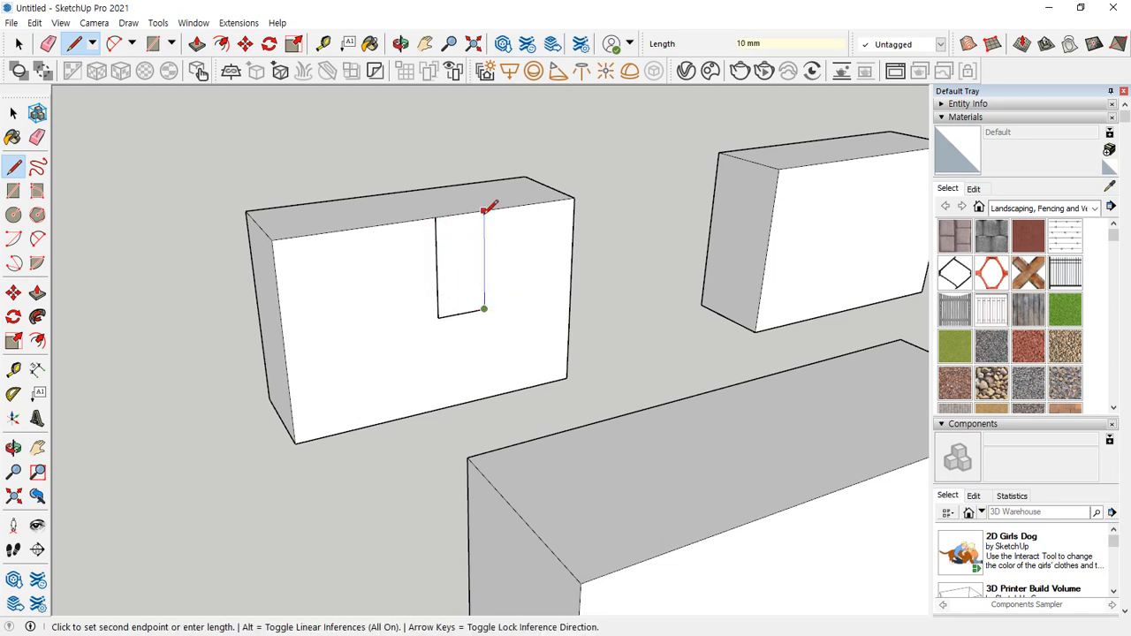
left_click(484, 216)
Copy the half-notch outline to the other side of the midpoint and erase the shared centre line
key("space")
left_click(461, 274)
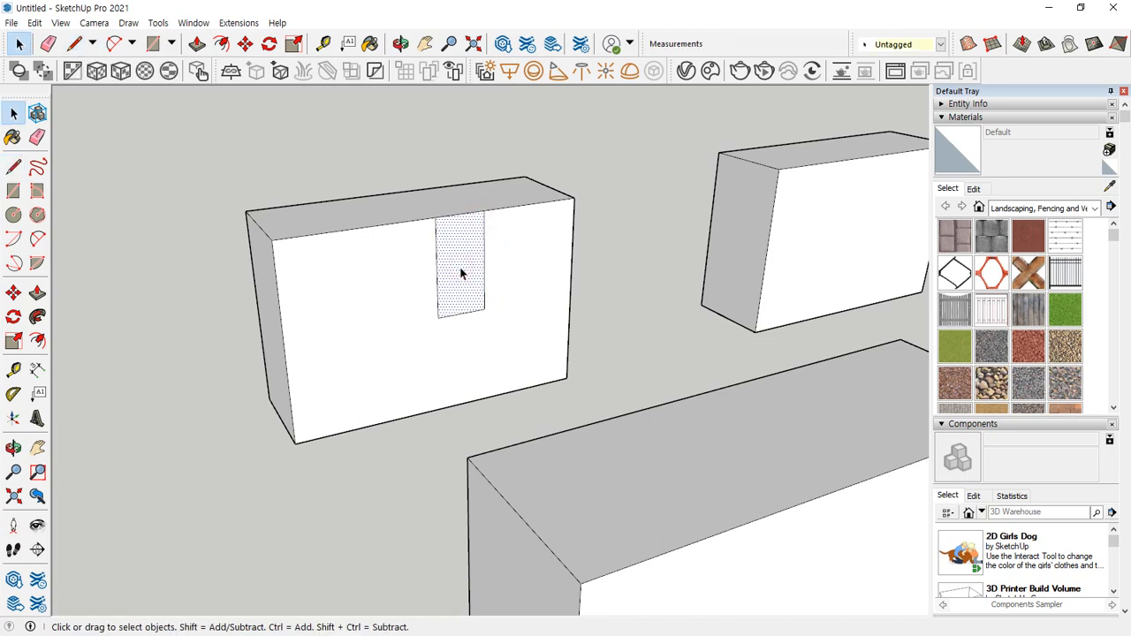
key("m")
left_click(484, 208)
key("ctrl")
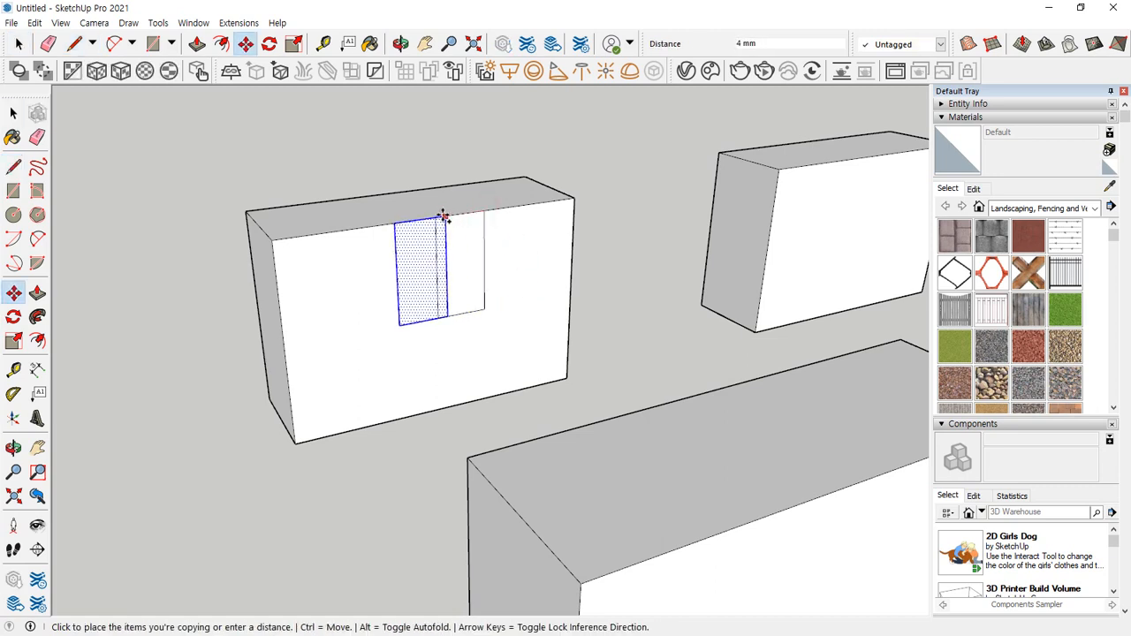
left_click(437, 220)
key("e")
left_click_drag(454, 265, 423, 319)
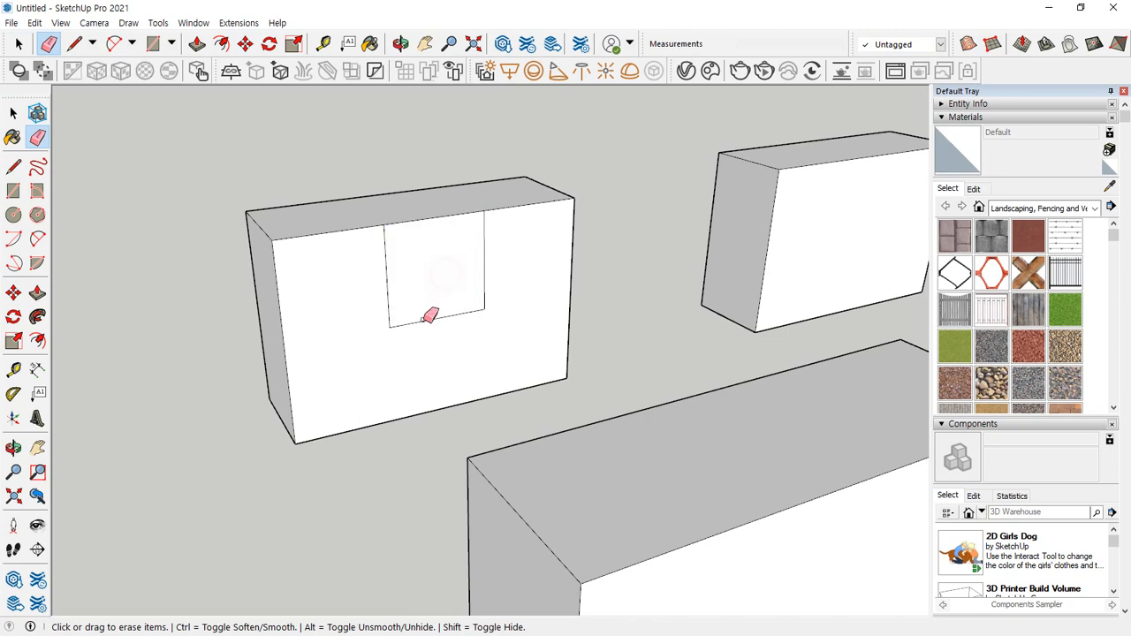
Push the combined notch profile 10 mm through the full thickness of the block
key("p")
left_click(424, 272)
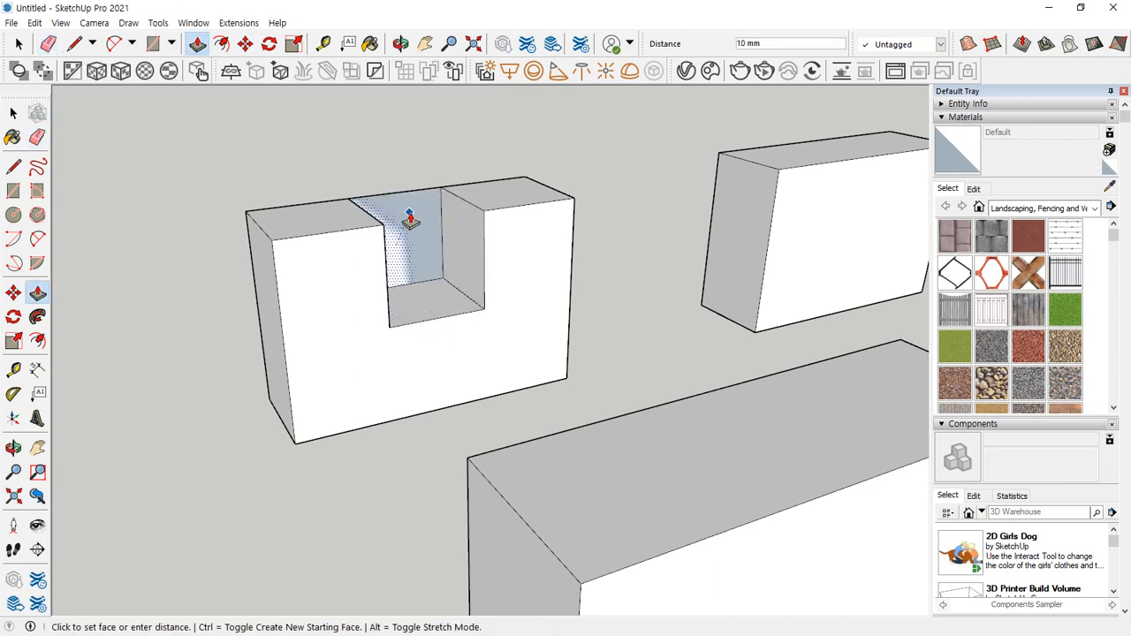
left_click(409, 217)
Undo the notch cut and its outline until the block is solid and unmarked
key("ctrl+z")
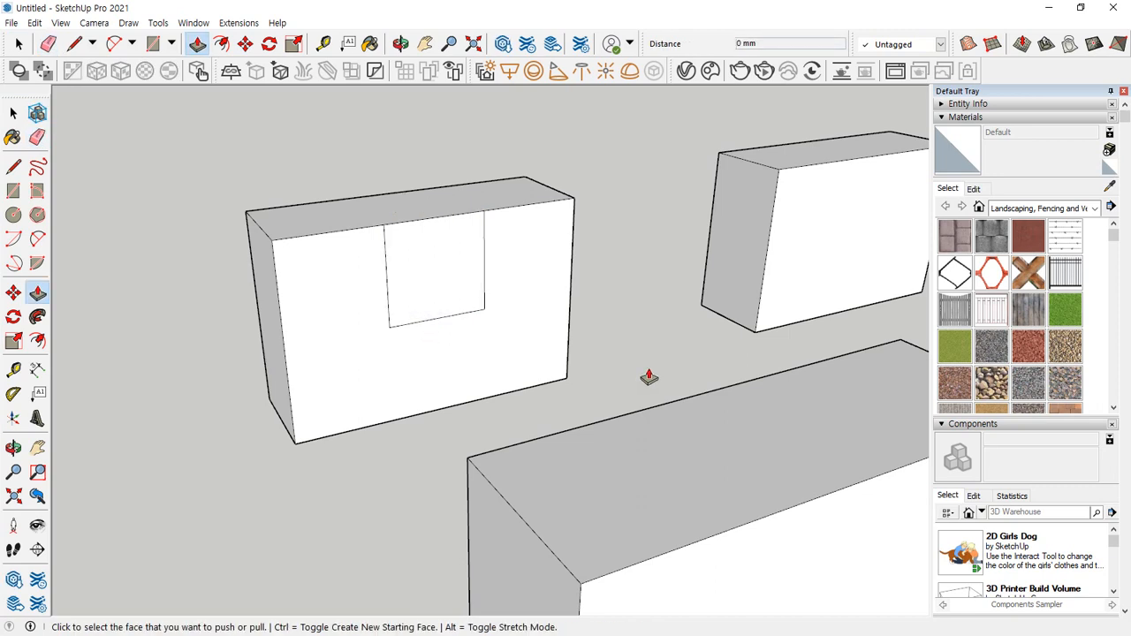
key("ctrl+z")
key("ctrl+z")
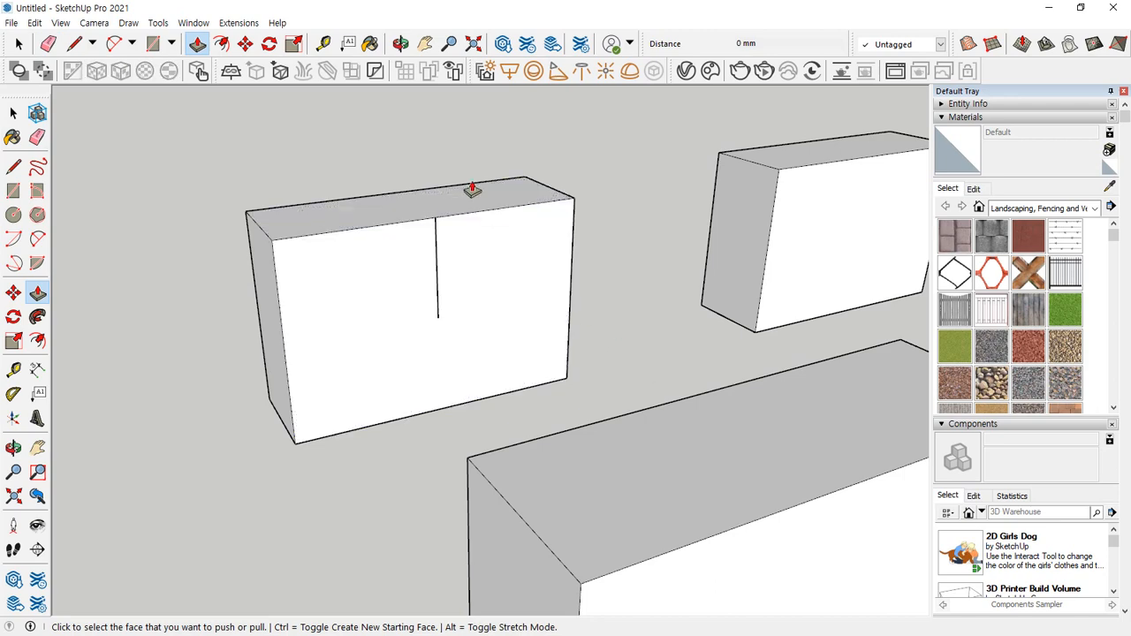
key("ctrl+z")
Copy the top face's left short edge 10 mm inward along the block
middle_click_drag(470, 189, 309, 245)
key("space")
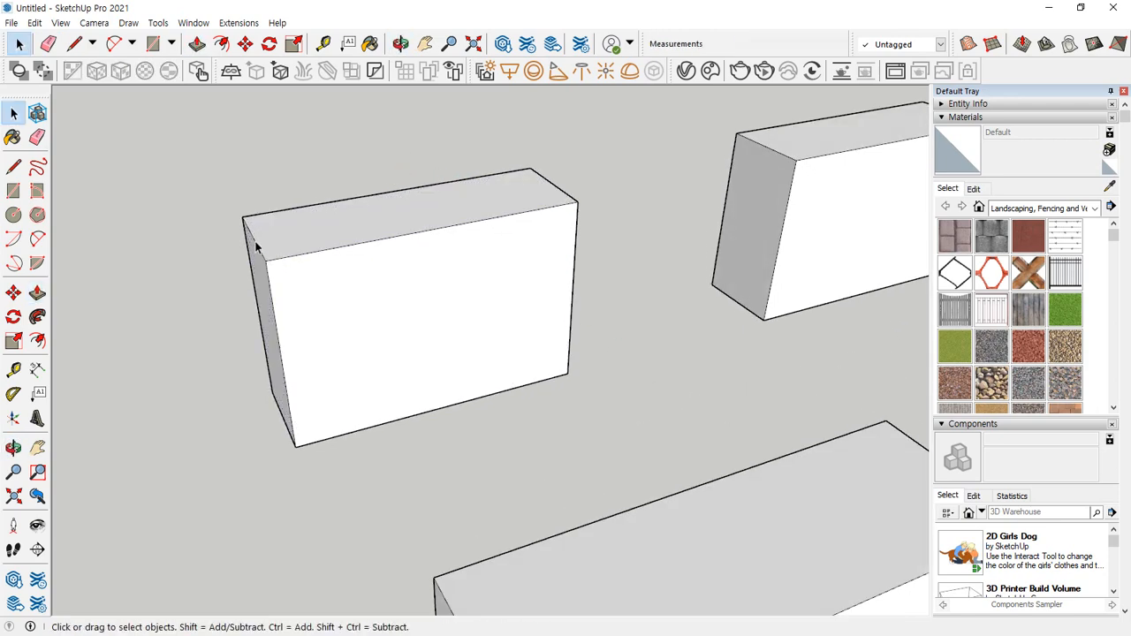
left_click(256, 243)
key("m")
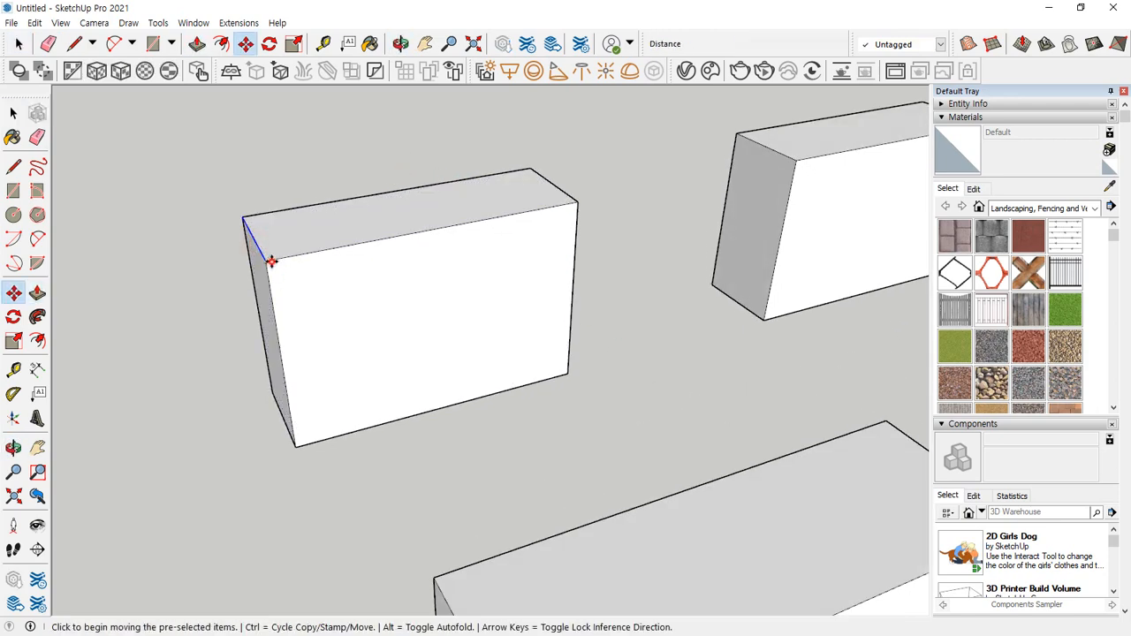
left_click(270, 257)
key("ctrl")
type("1")
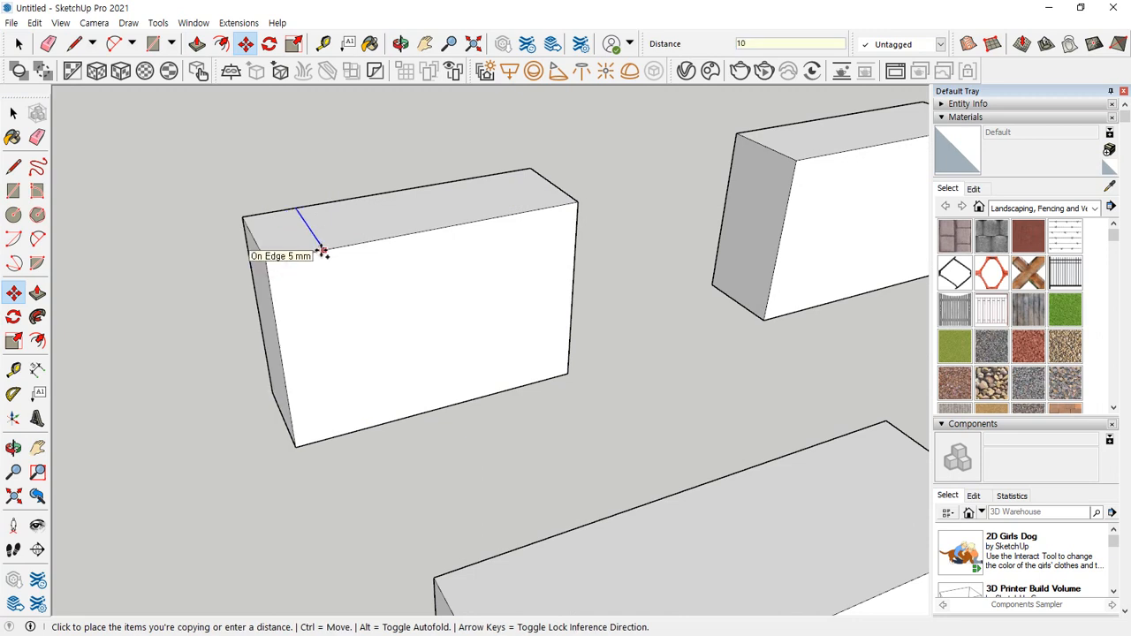
type("0")
key("Return")
Copy the top face's right short edge 10 mm inward to mark the middle strip
key("space")
left_click(558, 189)
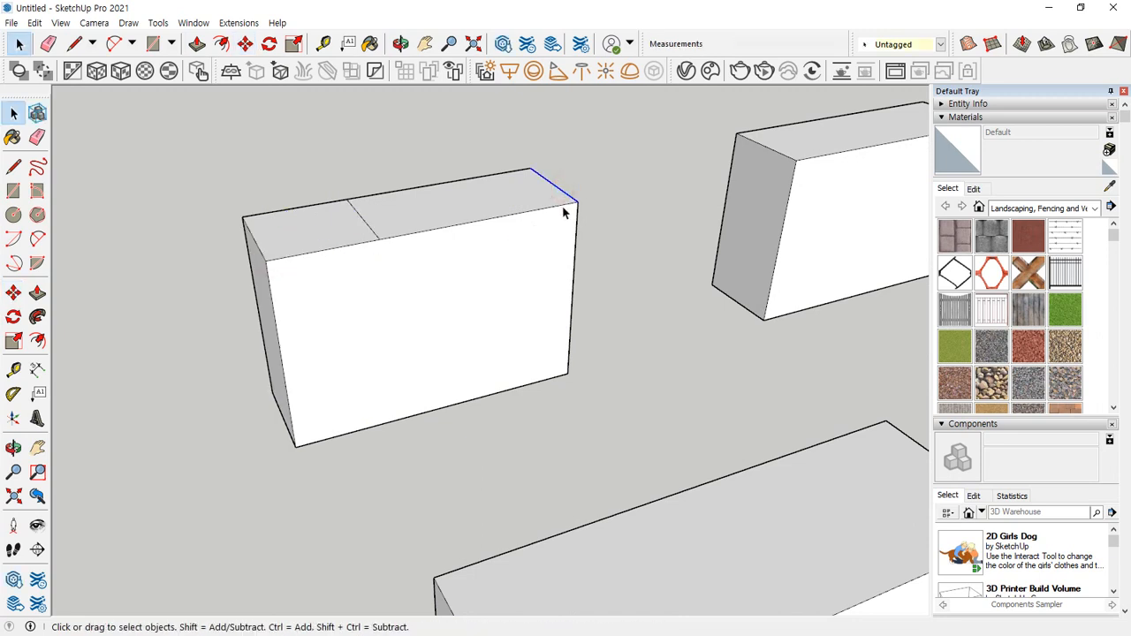
key("m")
key("ctrl")
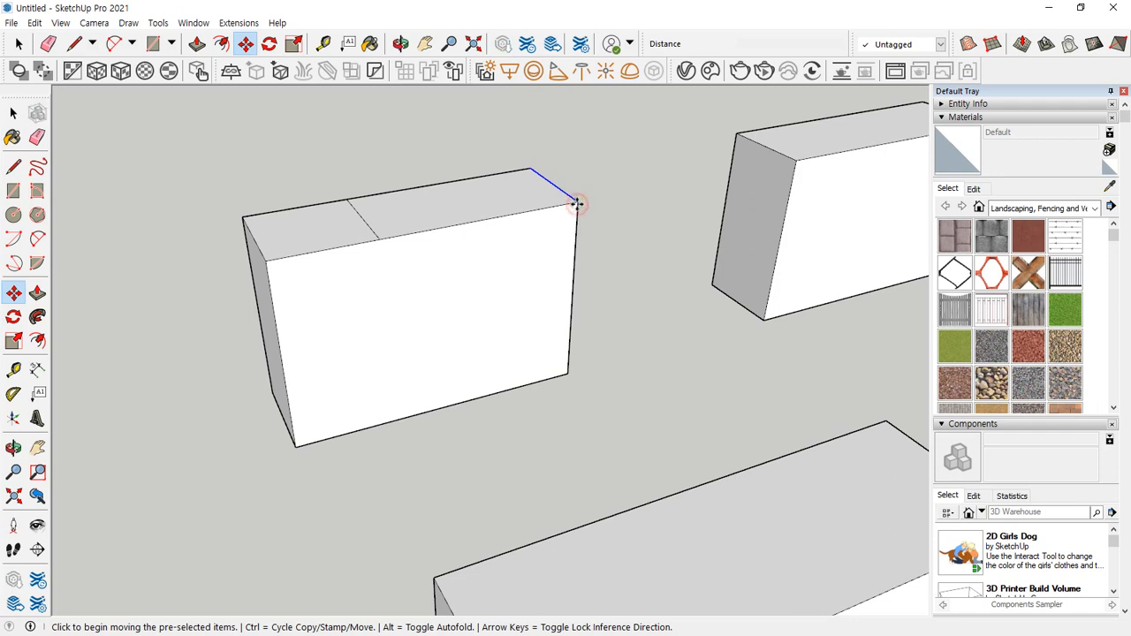
left_click(577, 204)
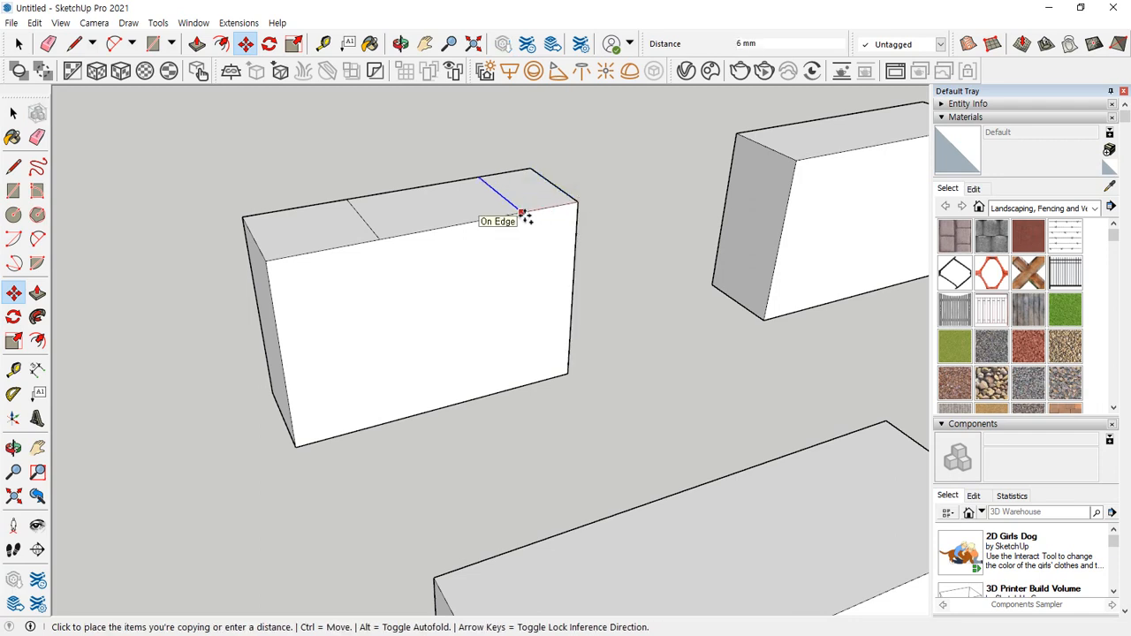
type("10")
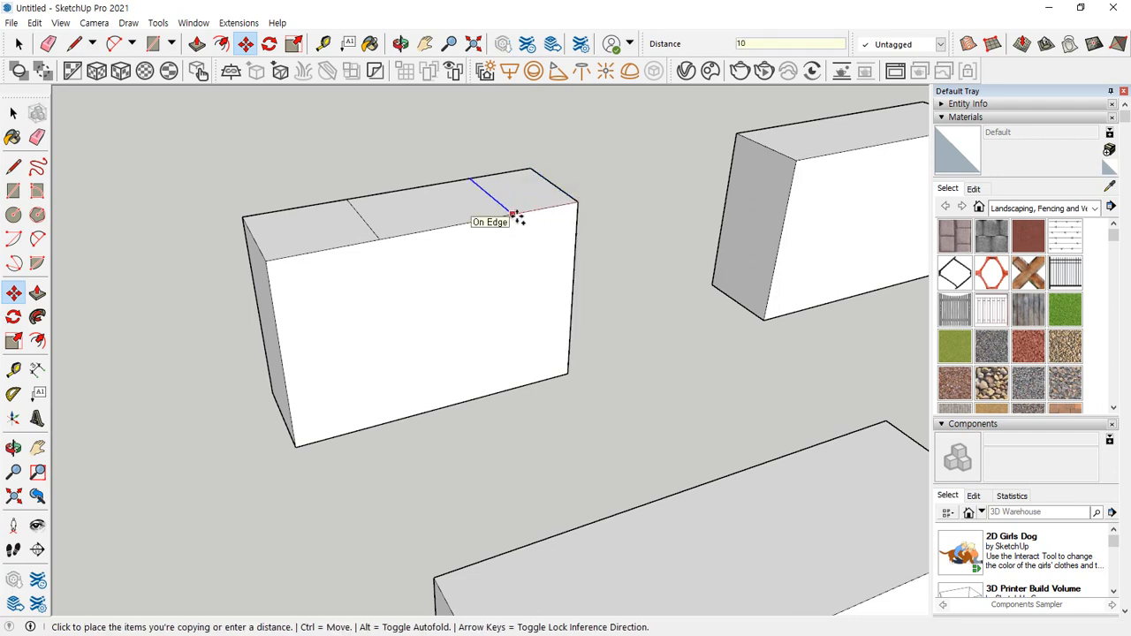
key("Return")
Push the middle strip of the block's top face down 10 mm to form the notch
key("p")
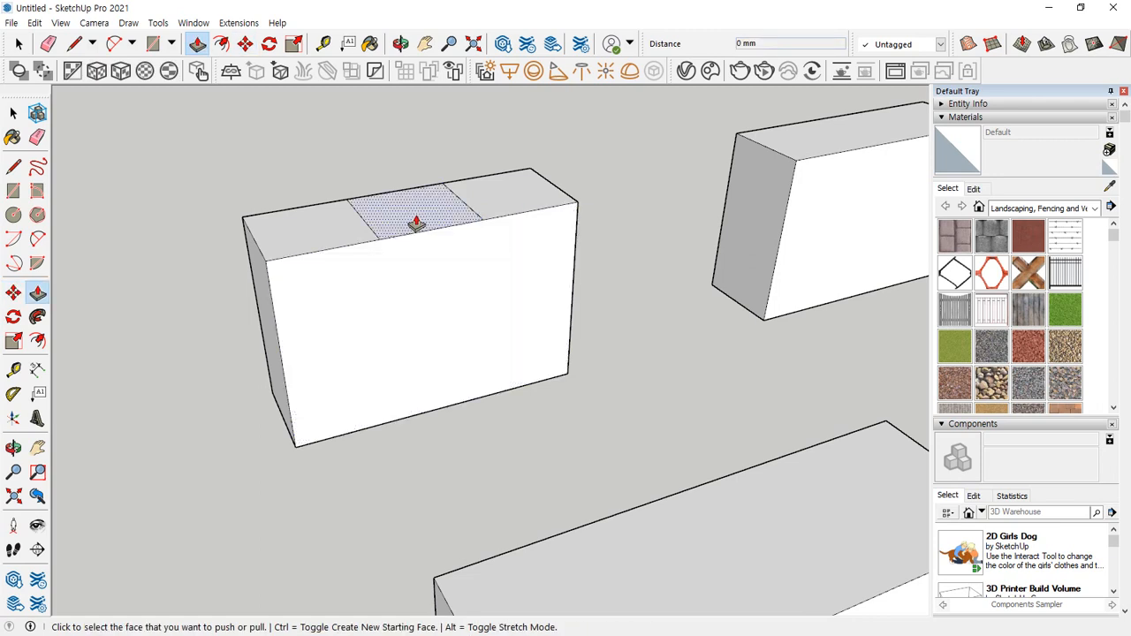
left_click(416, 225)
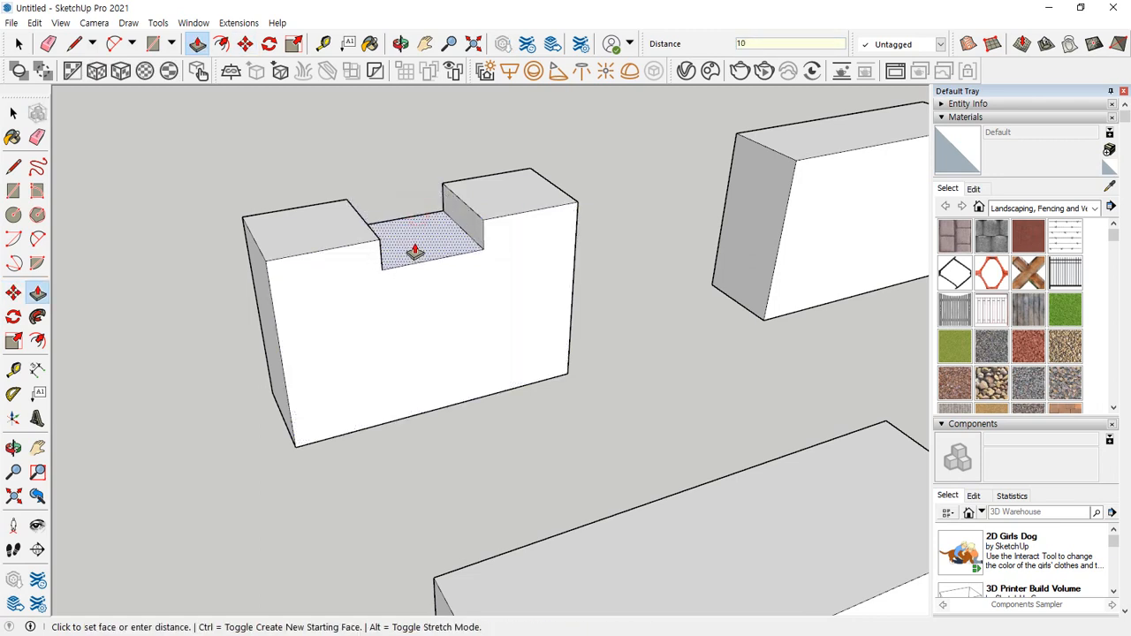
key("Return")
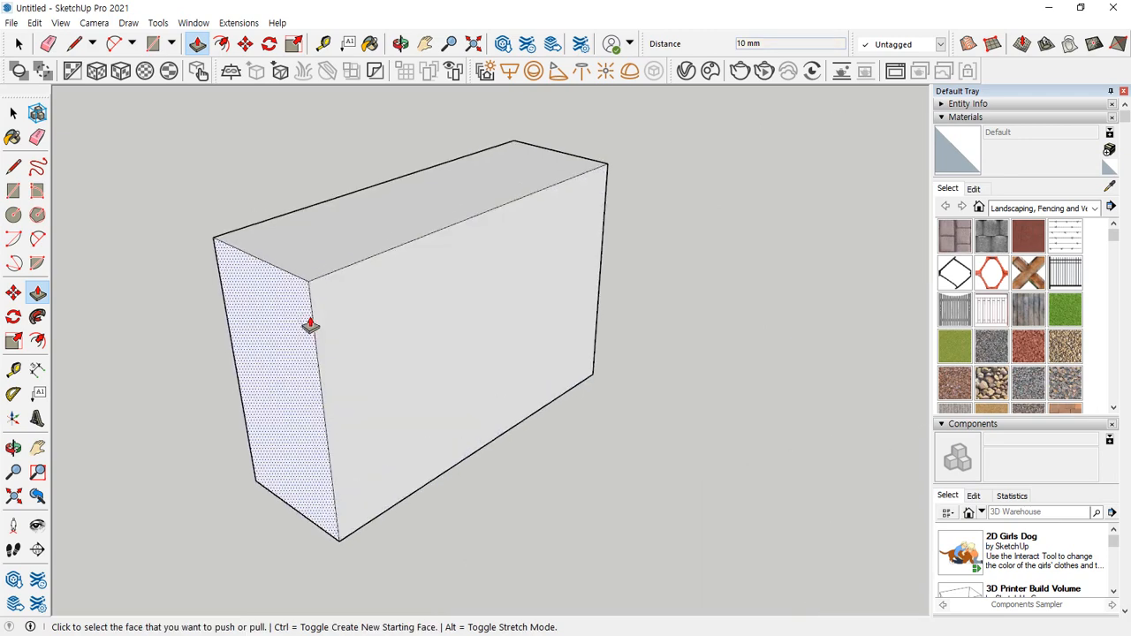
Draw a 10 × 10 mm square on the other block's front face from its upper-left corner
key("r")
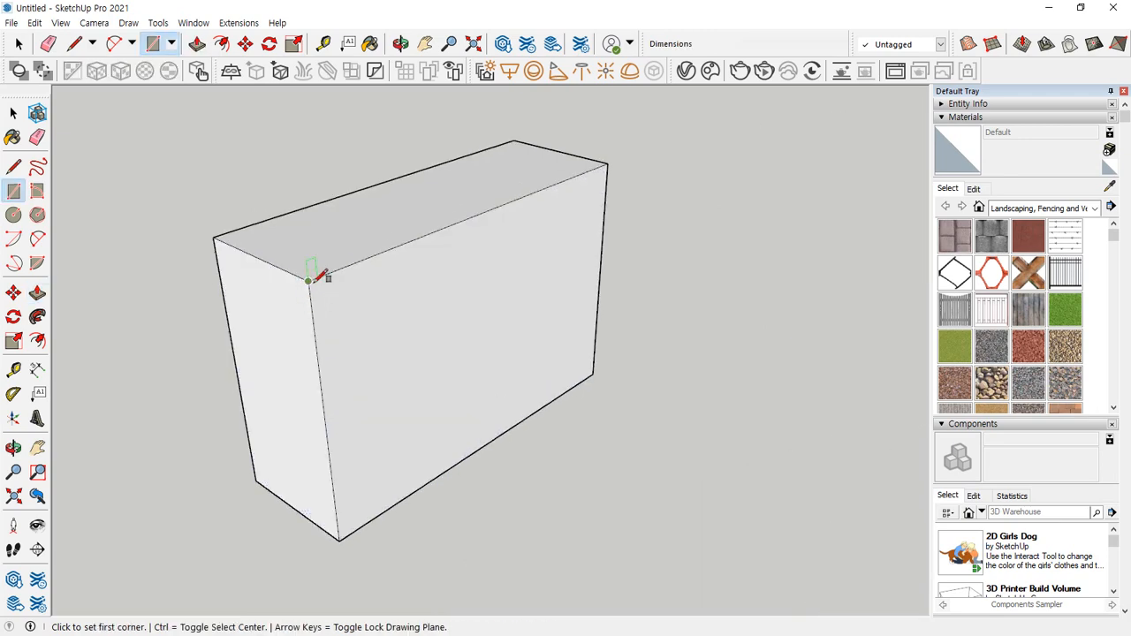
left_click(309, 281)
type("10,10")
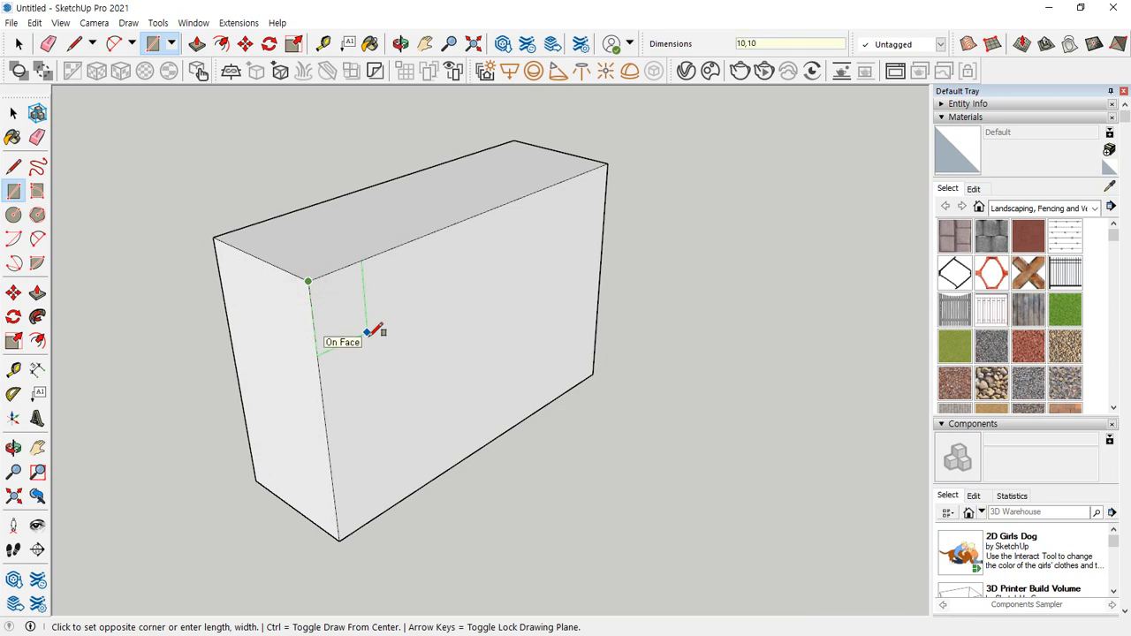
key("Return")
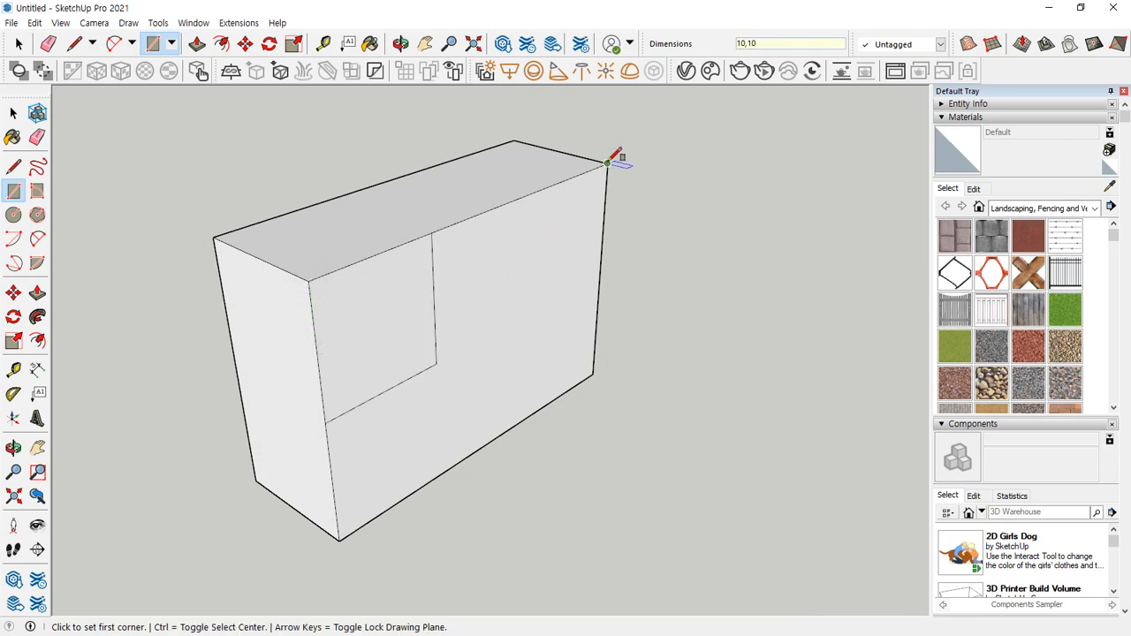
Draw a 10 × 10 mm square on the same front face from its upper-right corner
left_click(607, 164)
type("10")
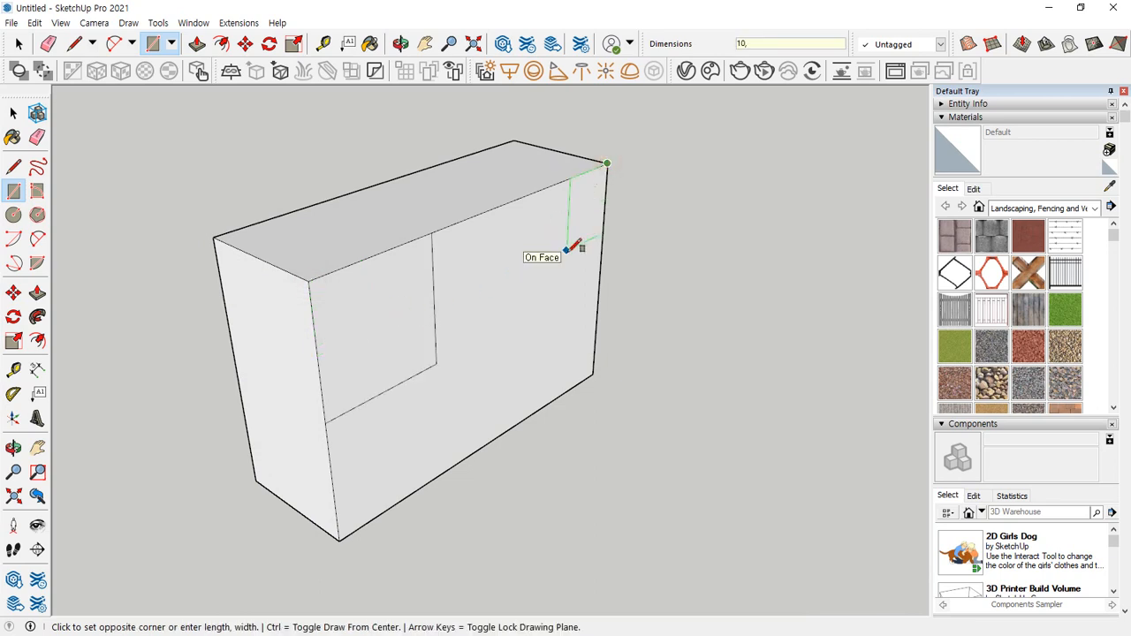
type(",10")
key("Return")
key("p")
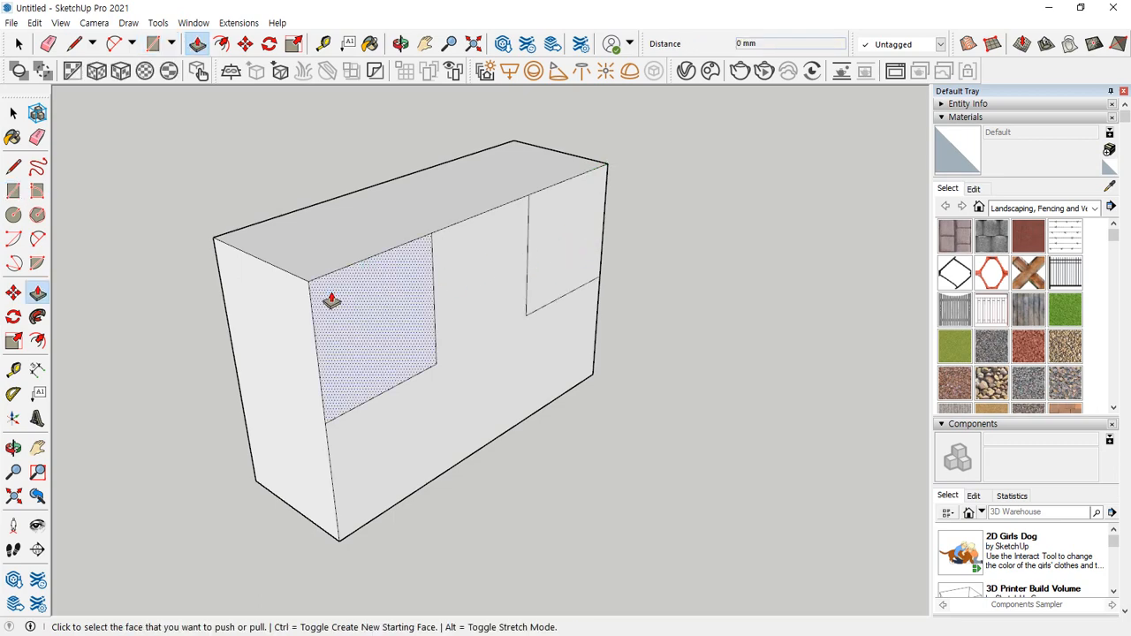
Push both corner squares on the front face through the block's full depth to leave a T-shaped solid
left_click(330, 290)
left_click(235, 261)
middle_click_drag(609, 223, 565, 274)
left_click(565, 274)
left_click(636, 191)
scroll(707, 301, "down", 2)
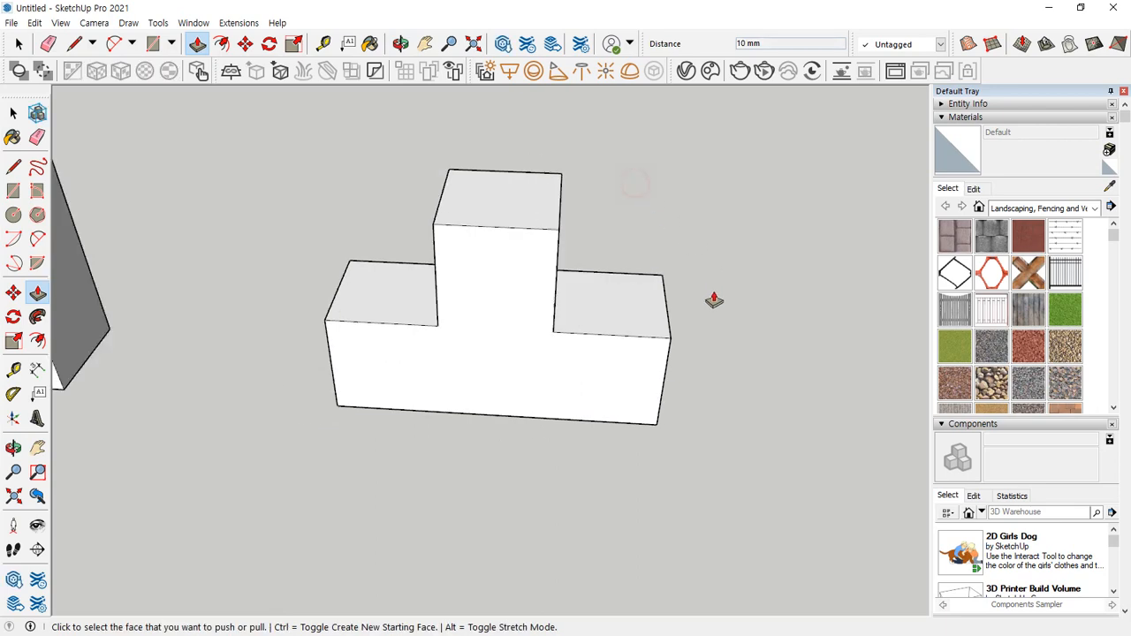
On an uncut block, draw diagonals across the top, front and right end faces, joining the three corners adjacent to their shared corner
middle_click_drag(714, 301, 538, 273)
middle_click_drag(363, 328, 698, 185, "shift")
scroll(255, 326, "down", 2)
middle_click_drag(255, 326, 418, 334)
scroll(412, 335, "down", 3)
middle_click_drag(573, 293, 316, 304, "shift")
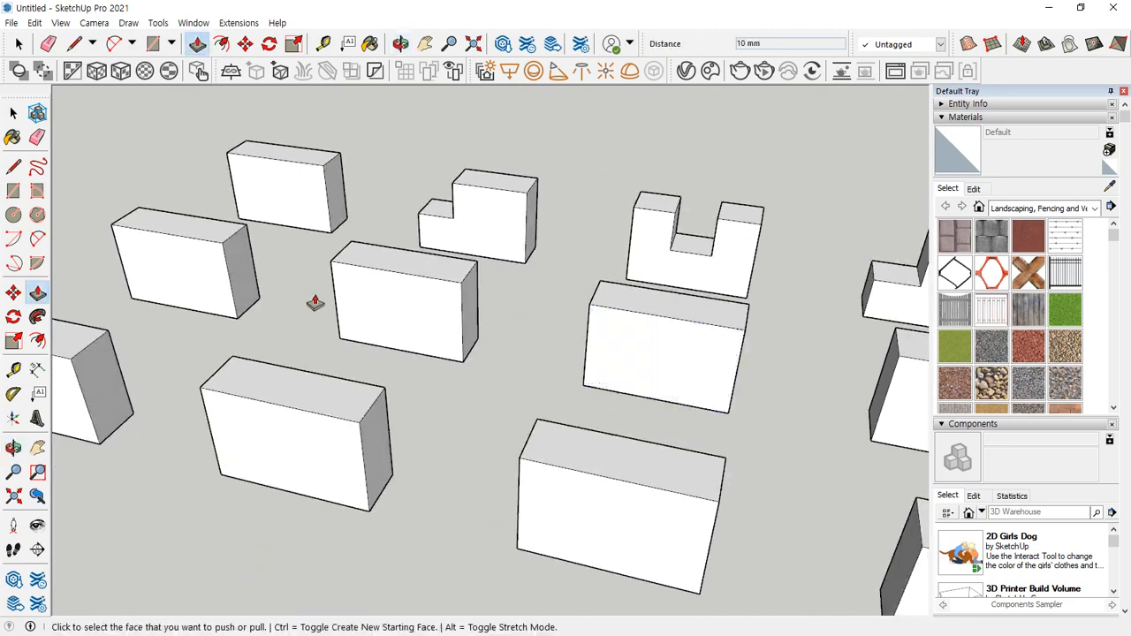
middle_click_drag(732, 359, 527, 340, "shift")
scroll(475, 288, "up", 3)
key("l")
left_click(620, 278)
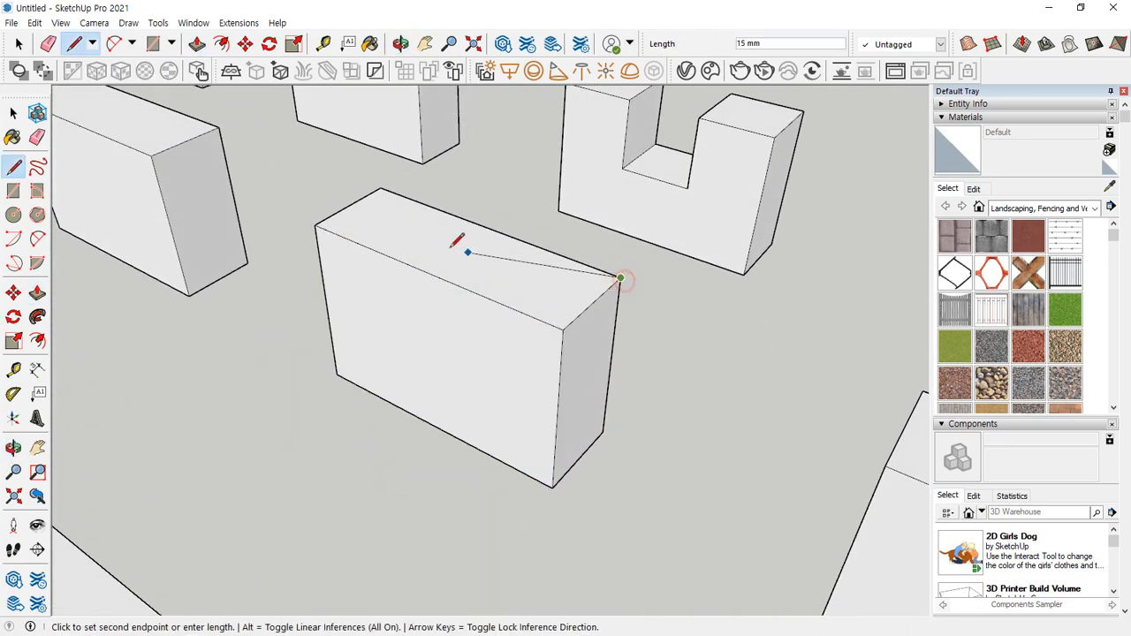
left_click(315, 225)
left_click(314, 225)
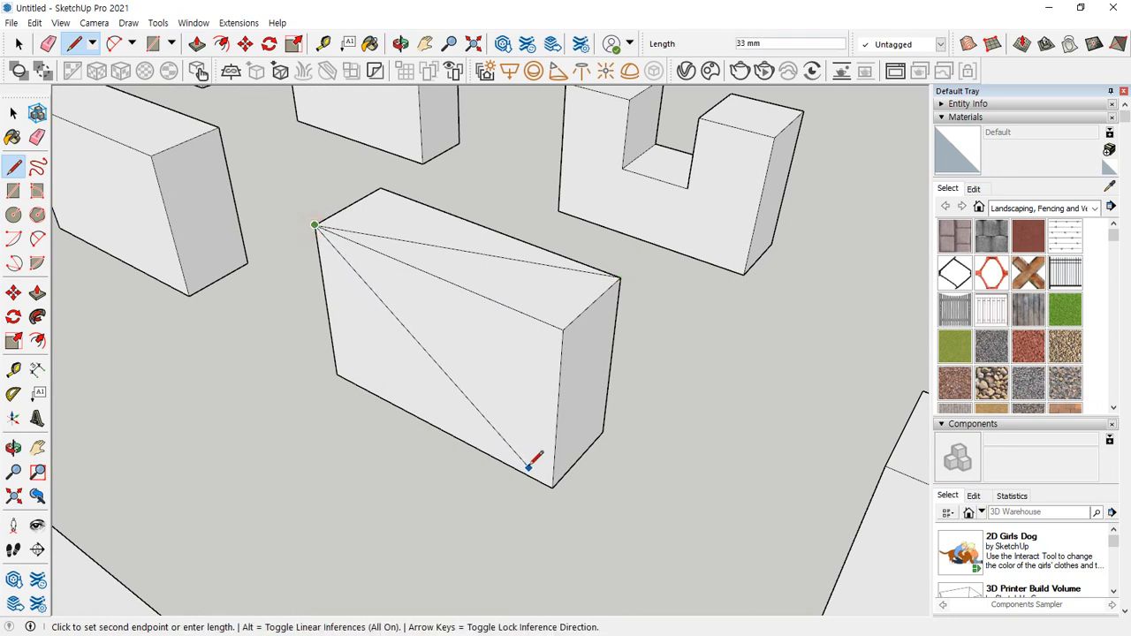
left_click(552, 486)
left_click(552, 486)
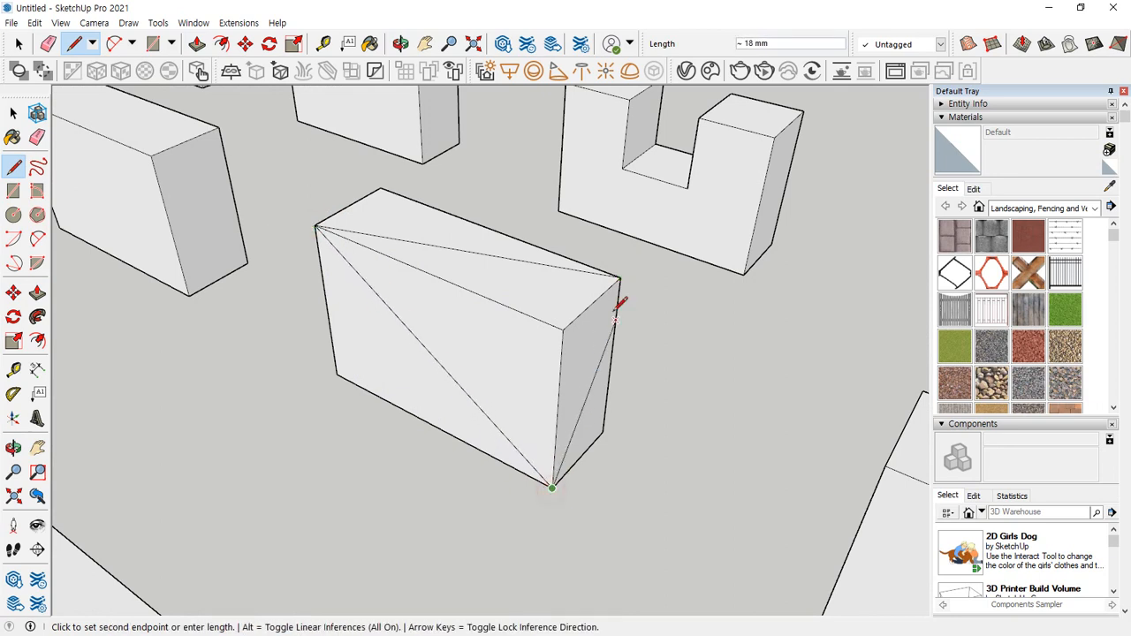
left_click(620, 278)
Erase the block edges meeting at the shared corner so only the slanted triangular face remains there
key("e")
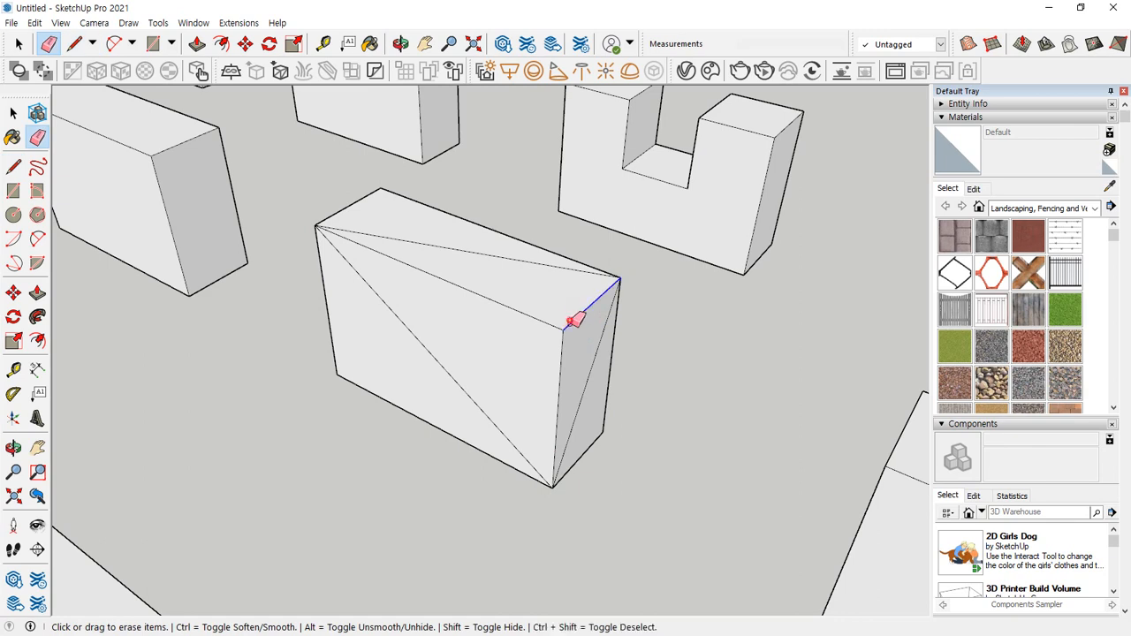
left_click(576, 318)
left_click(556, 323)
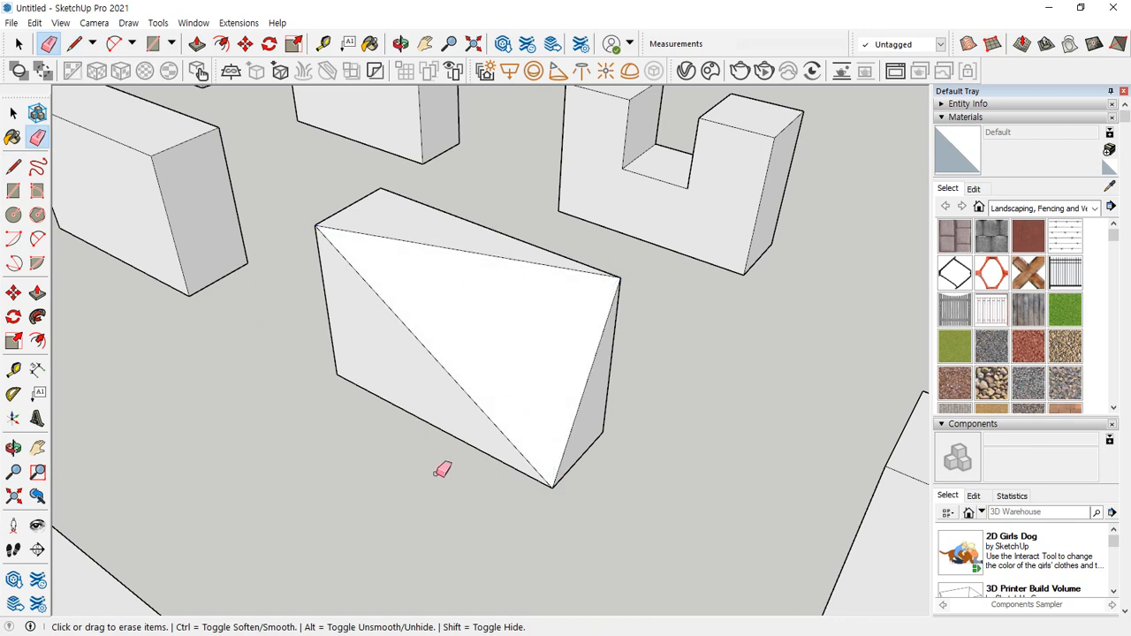
Look over the row of finished sample solids and the plain blocks placed in front of them
scroll(438, 470, "down", 3)
middle_click_drag(505, 474, 557, 252, "shift")
scroll(393, 350, "down", 1)
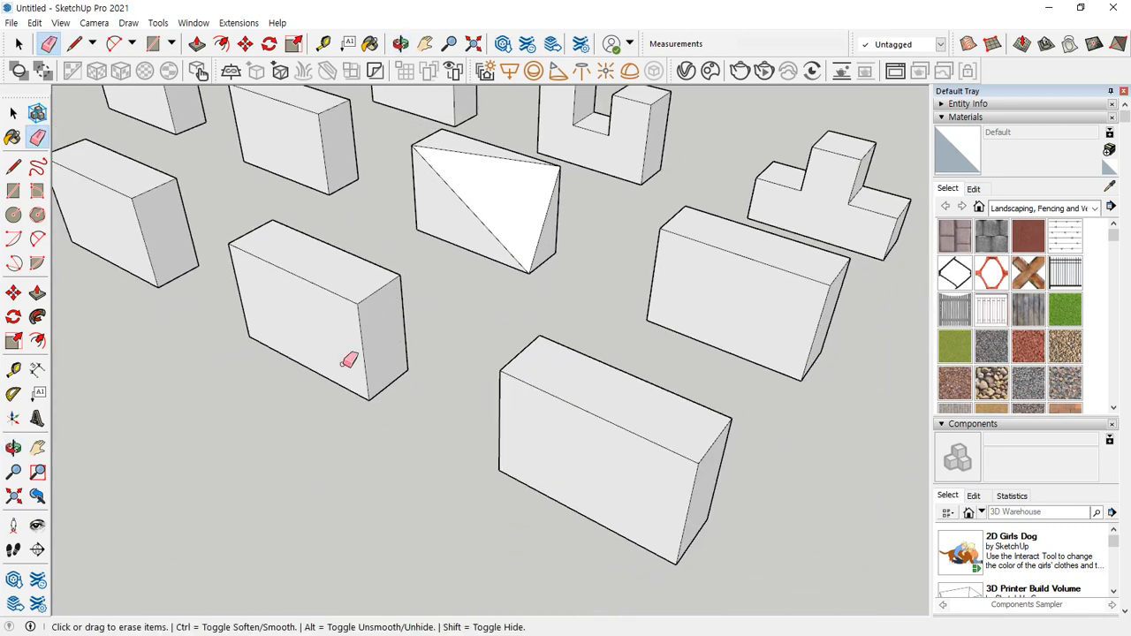
middle_click_drag(349, 361, 551, 417)
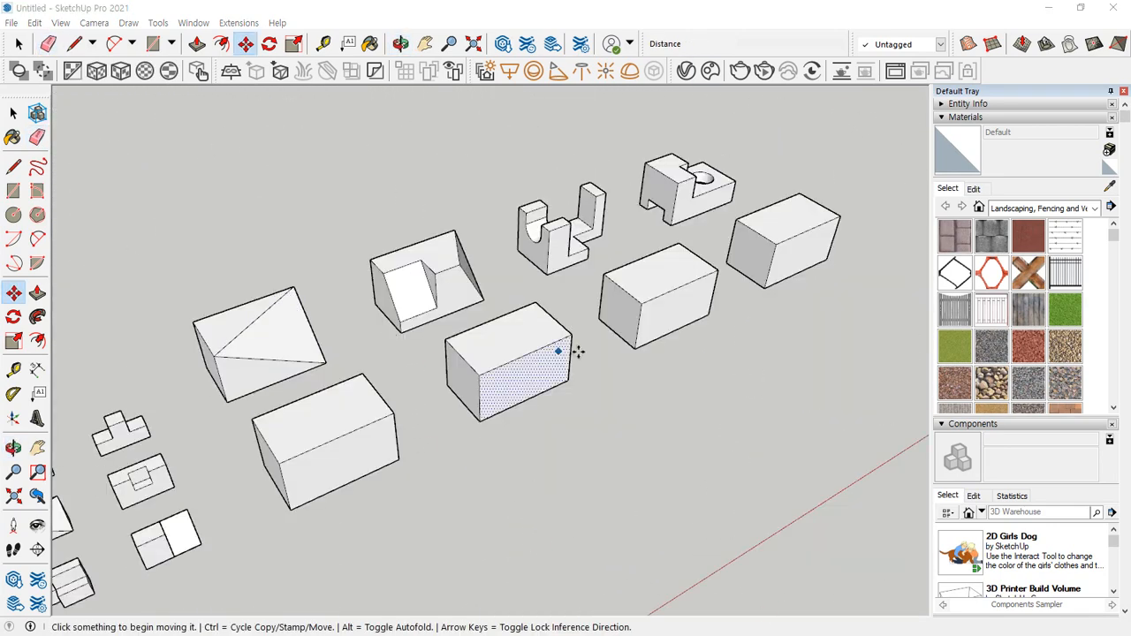
left_click_drag(717, 212, 262, 358)
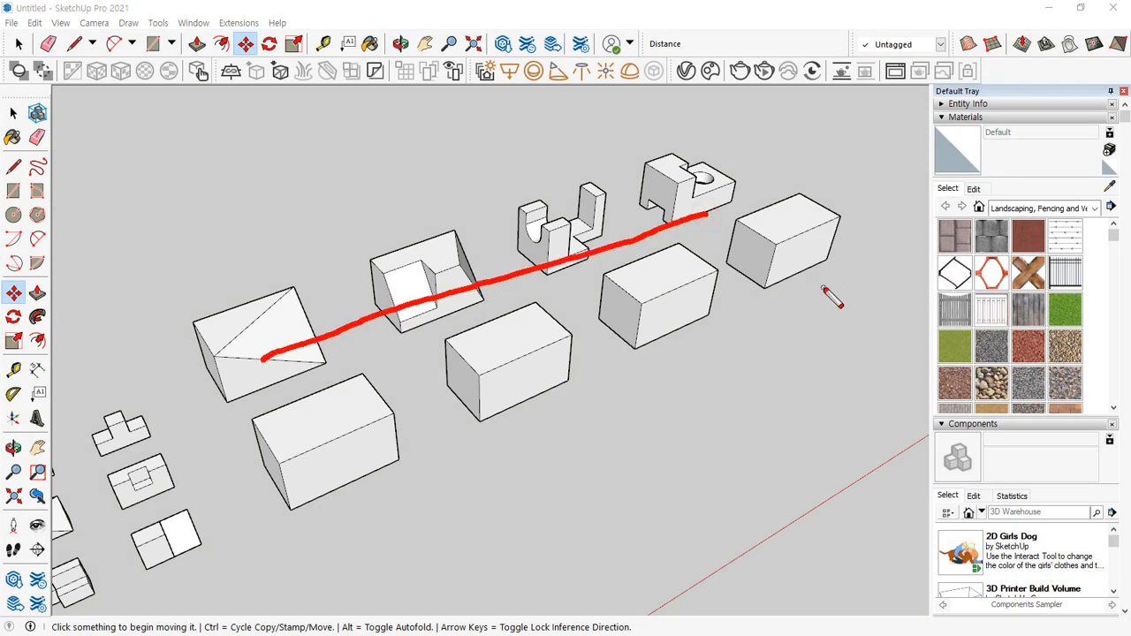
left_click_drag(823, 290, 332, 481)
key("Escape")
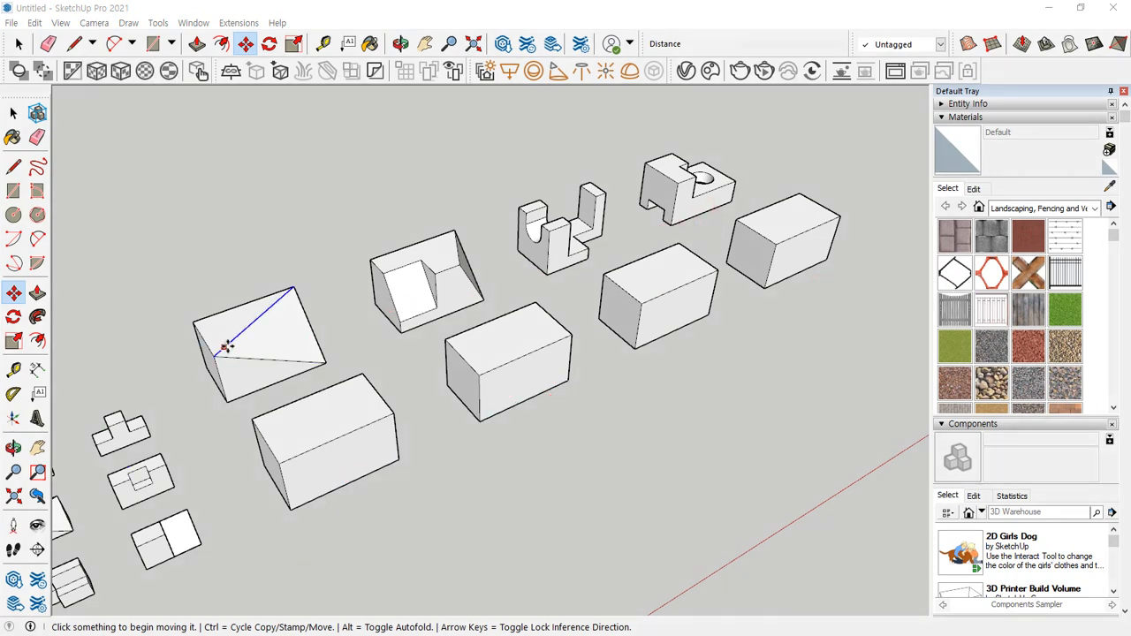
middle_click_drag(214, 495, 232, 321)
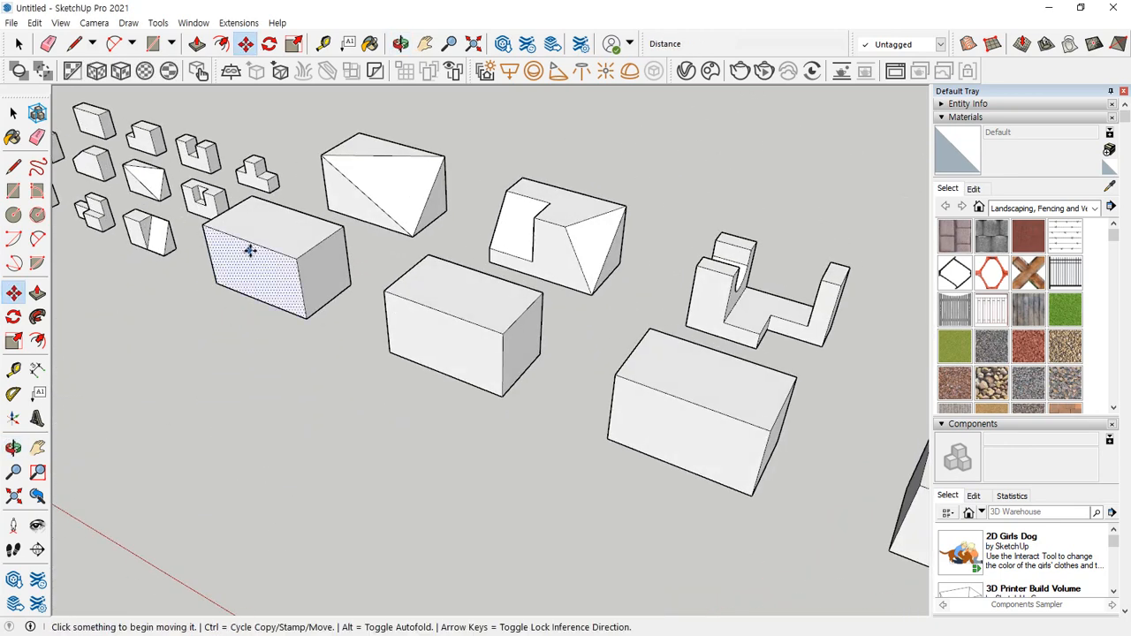
mouse_move(262, 243)
middle_mouse_down()
mouse_move(273, 348)
mouse_move(451, 330)
mouse_move(467, 384)
middle_mouse_up()
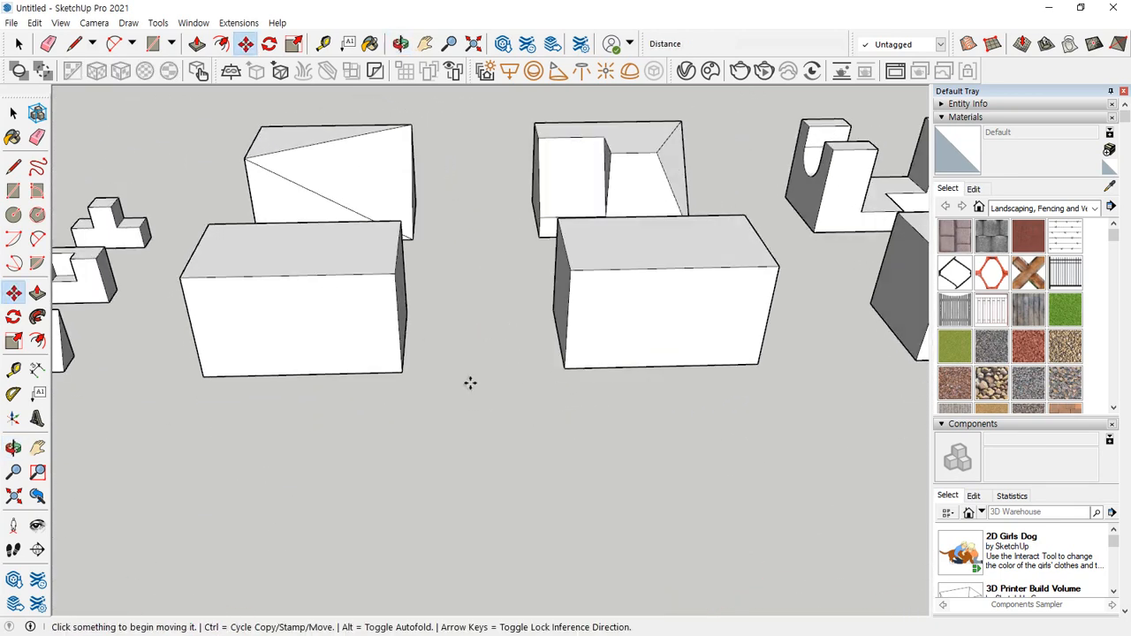
key("l")
left_click(401, 372)
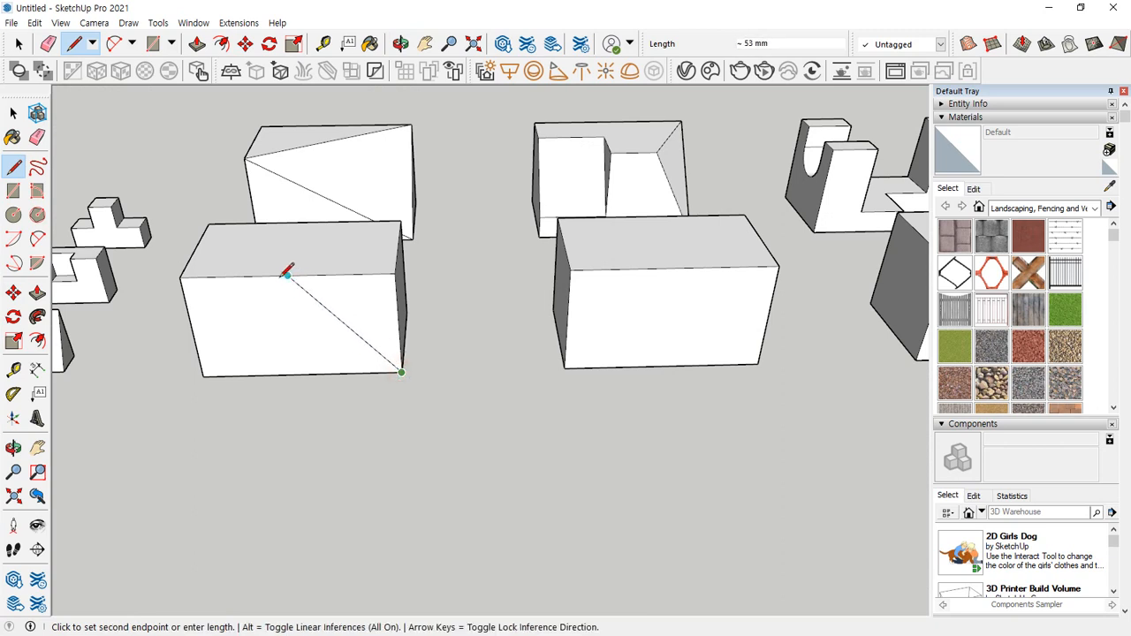
key("Escape")
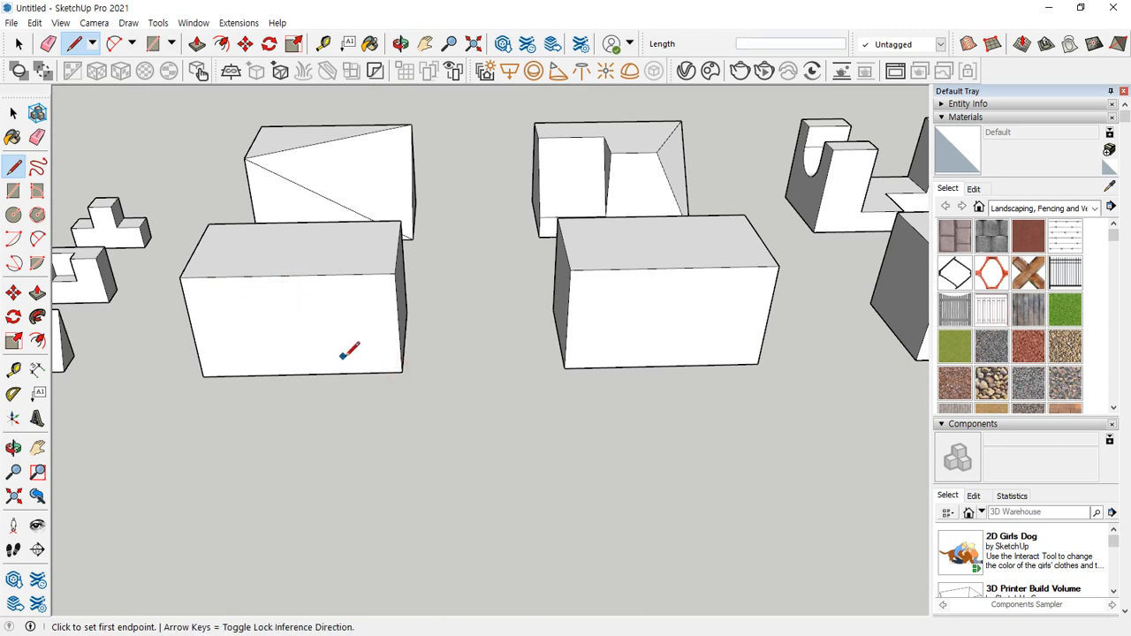
Draw a 40 × 40 mm square on the larger block's front face from its lower-right corner
key("r")
left_click(401, 372)
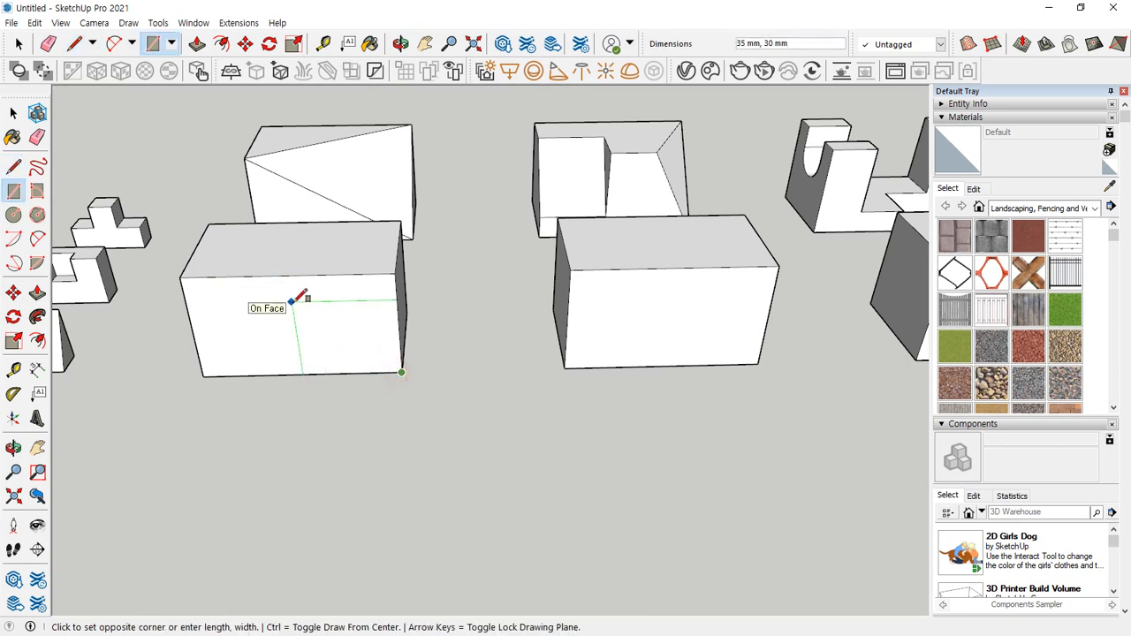
key("Return")
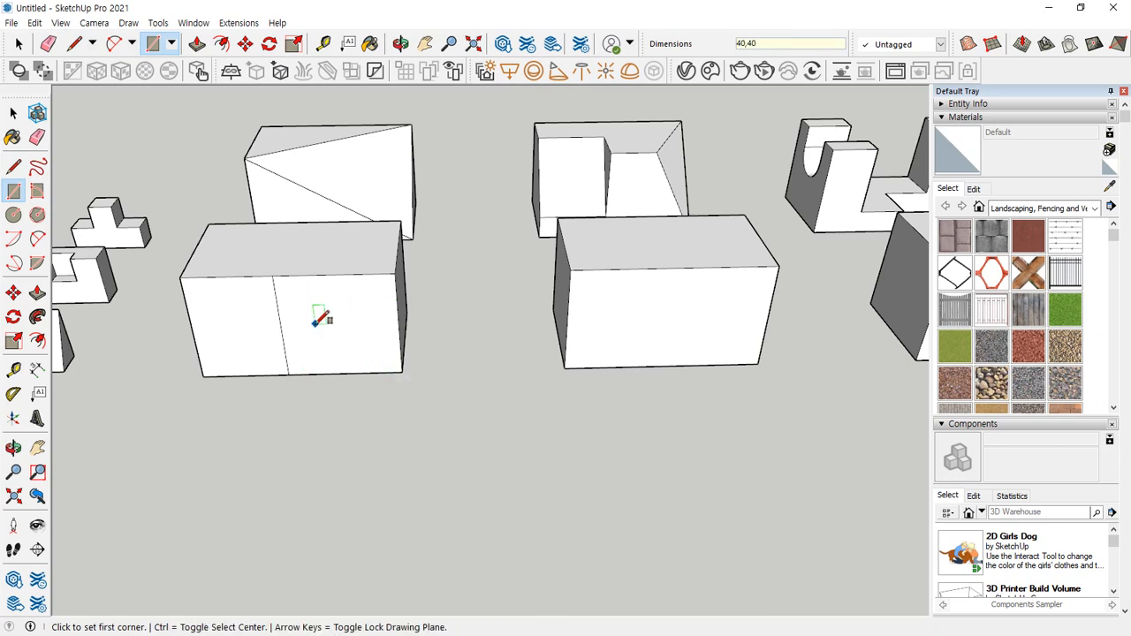
Draw the square's diagonal from its upper-left to its lower-right corner and erase the square's vertical helper edge
key("l")
left_click(272, 277)
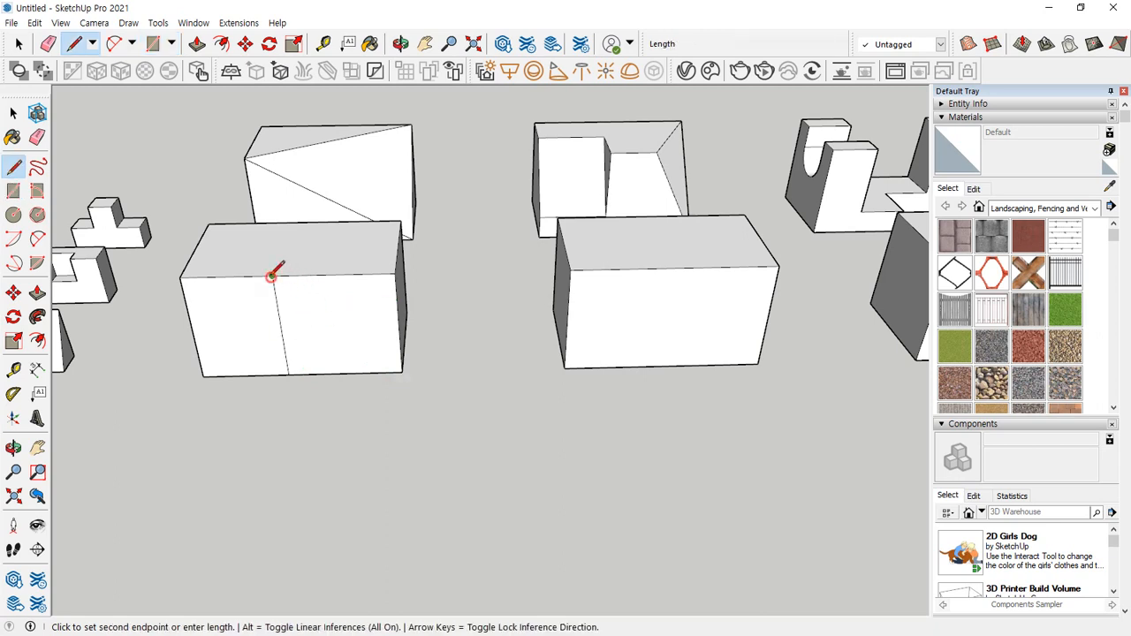
left_click(401, 372)
key("e")
left_click(283, 336)
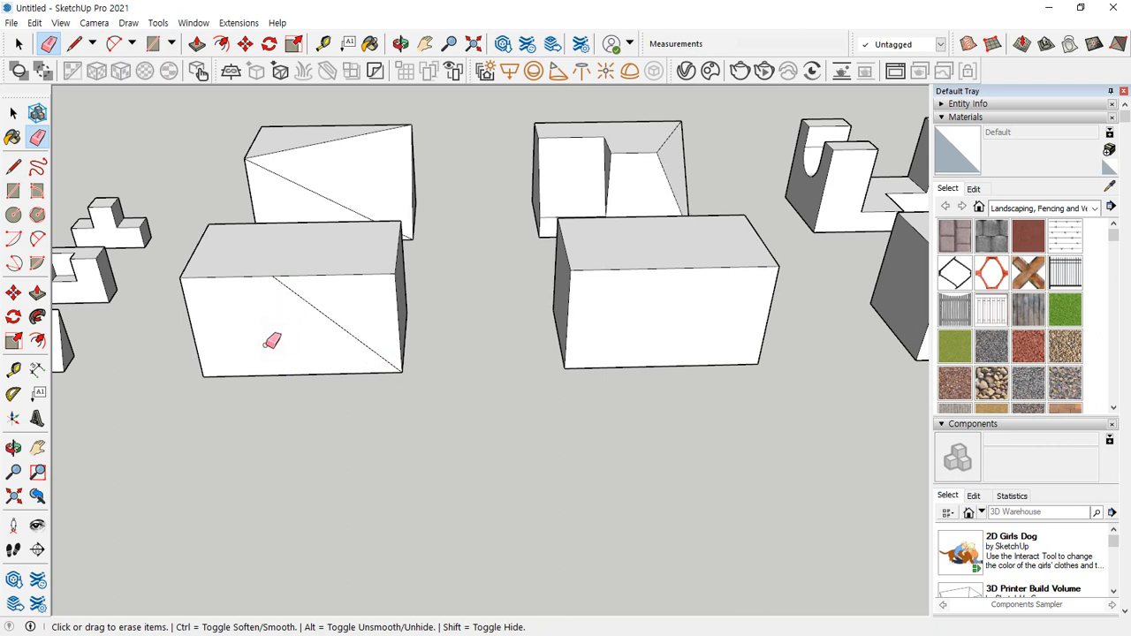
Draw a horizontal line across the front face at mid-height and erase the part beyond the diagonal
key("l")
left_click(191, 327)
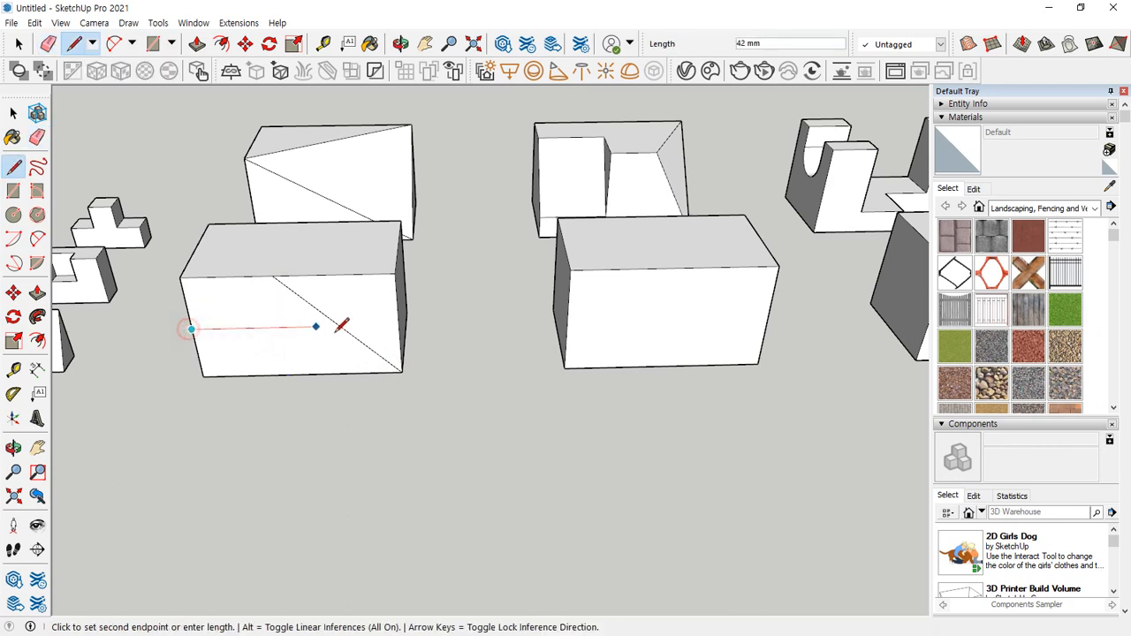
left_click(400, 323)
middle_click_drag(397, 320, 272, 287)
key("e")
left_click_drag(378, 285, 383, 316)
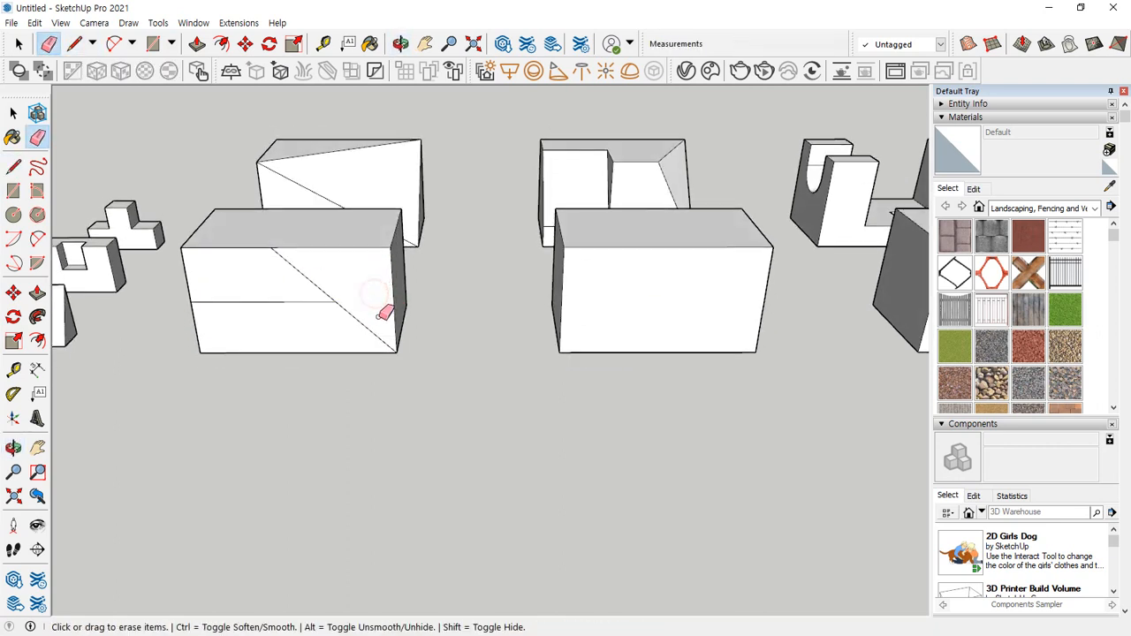
Push the area above the diagonal through the block's full depth and erase the leftover line on the sloped face
key("p")
left_click(346, 265)
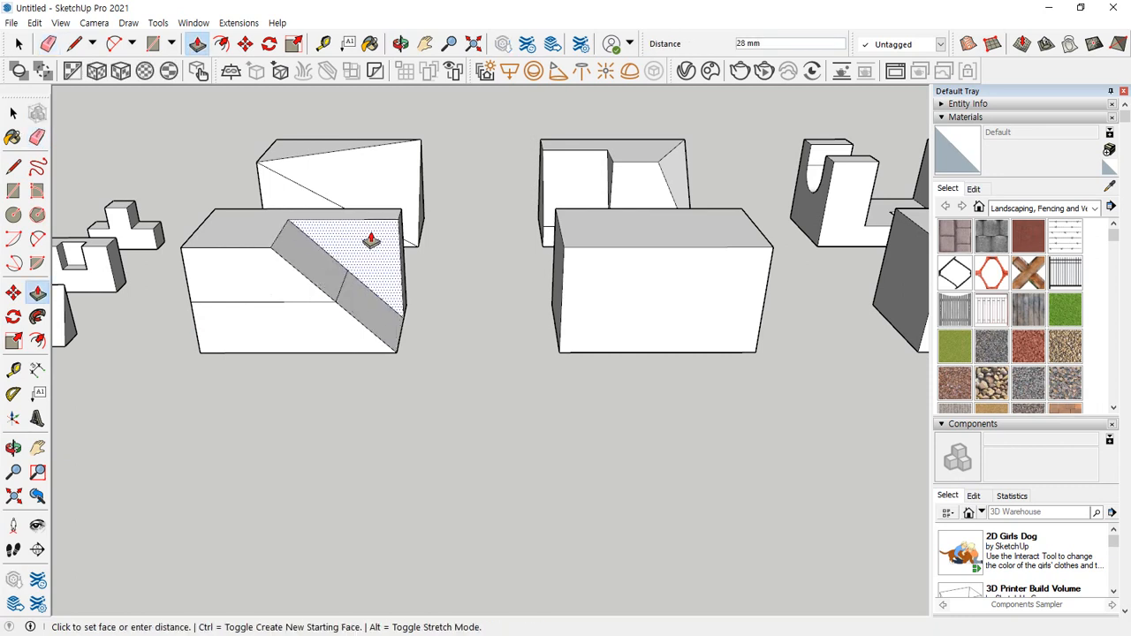
left_click(383, 225)
key("e")
left_click(351, 255)
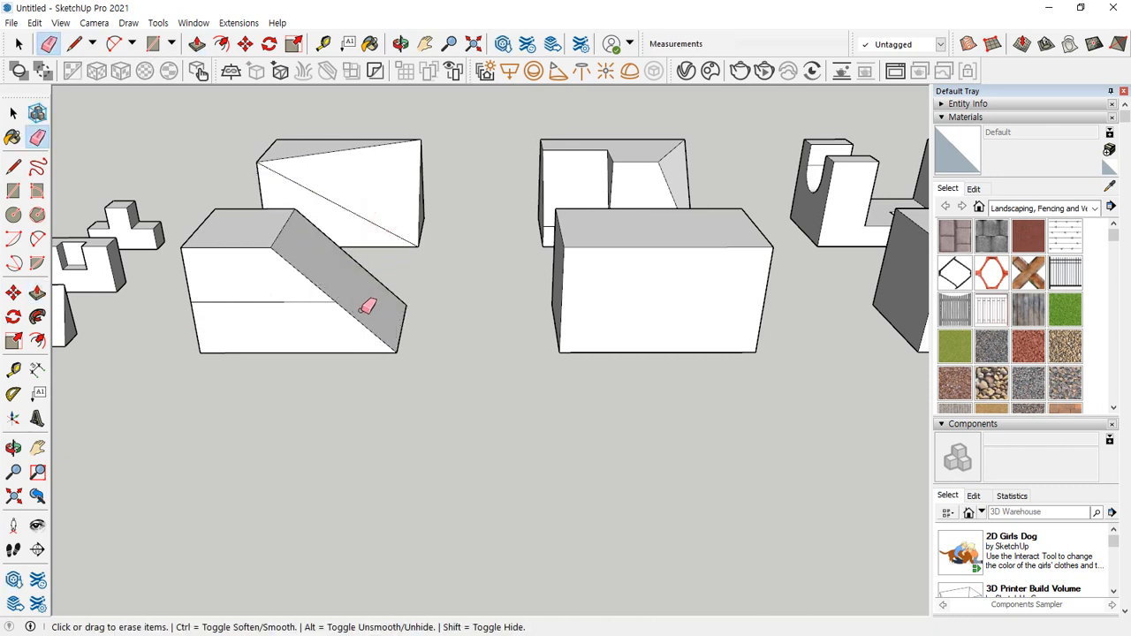
Push the upper part of the front face back about 20 mm to form a step
key("p")
left_click(224, 270)
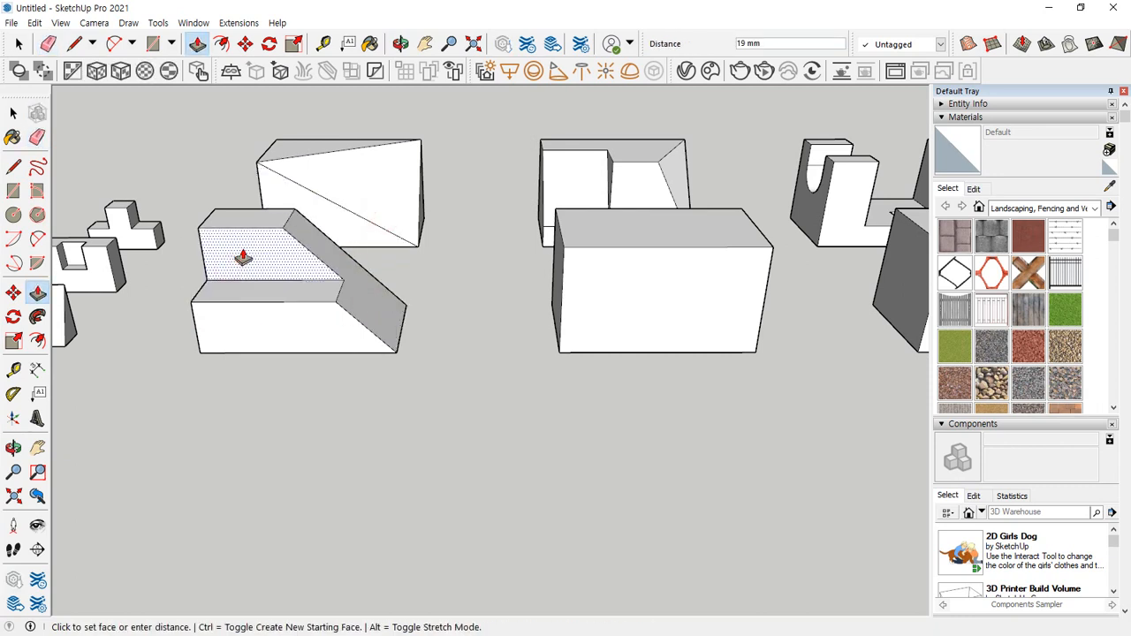
left_click(243, 256)
Draw a 20 × 20 mm square on the lower front face from its lower-left corner
middle_click_drag(248, 280, 316, 333)
key("c")
key("r")
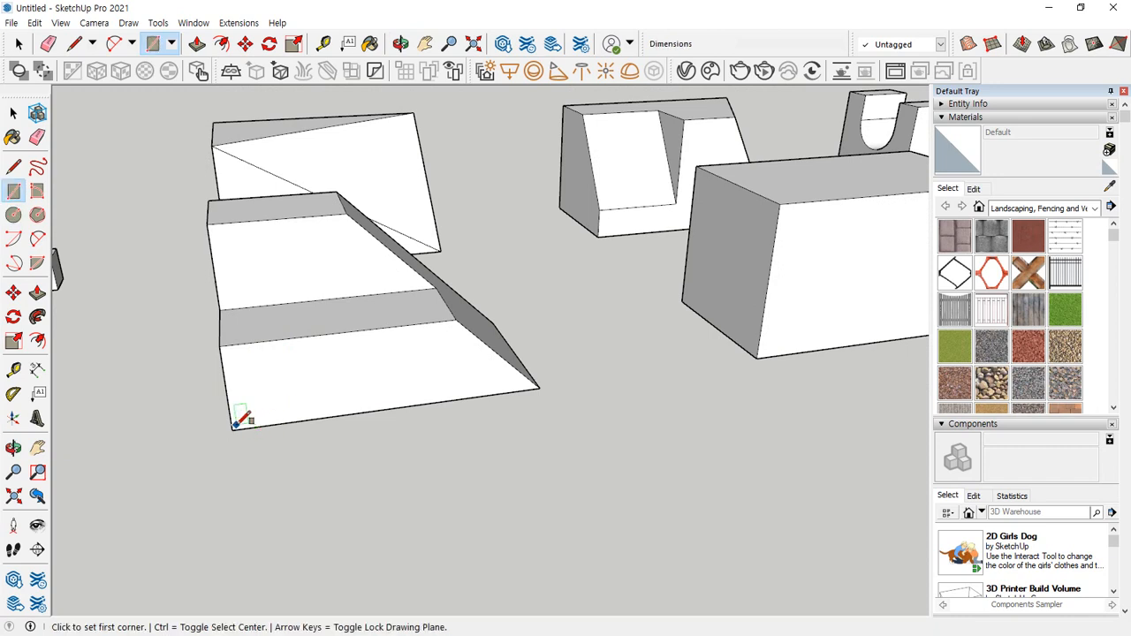
left_click(232, 431)
type("2")
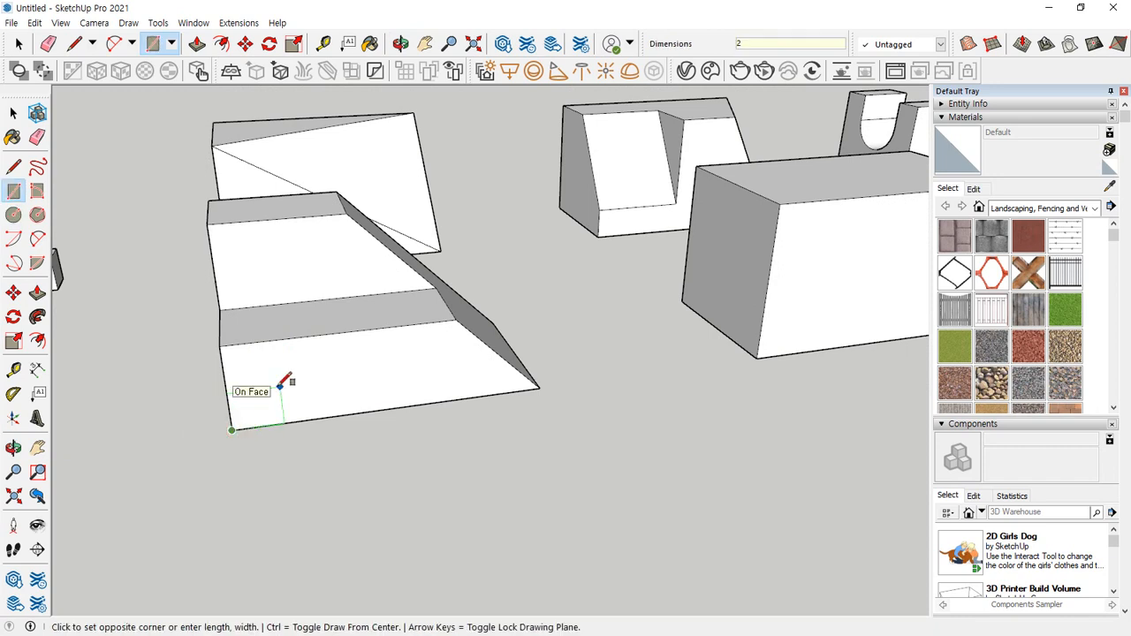
type("0,2")
key("Return")
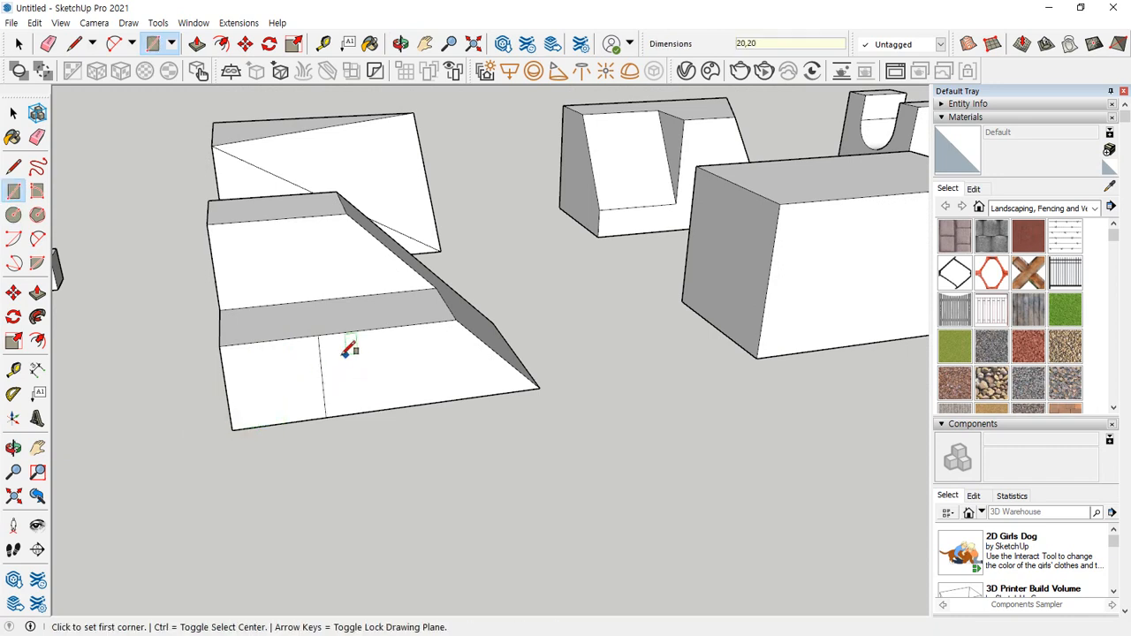
Draw a circle with a 10 mm radius centred on the square's upper-right corner
key("c")
left_click(317, 335)
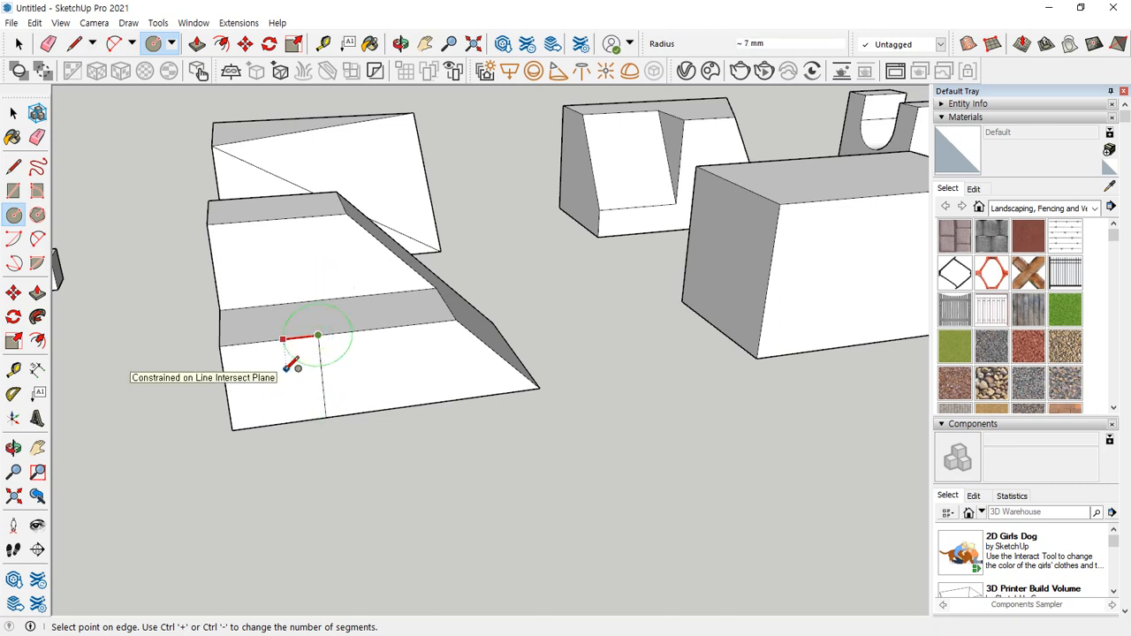
type("10")
key("Return")
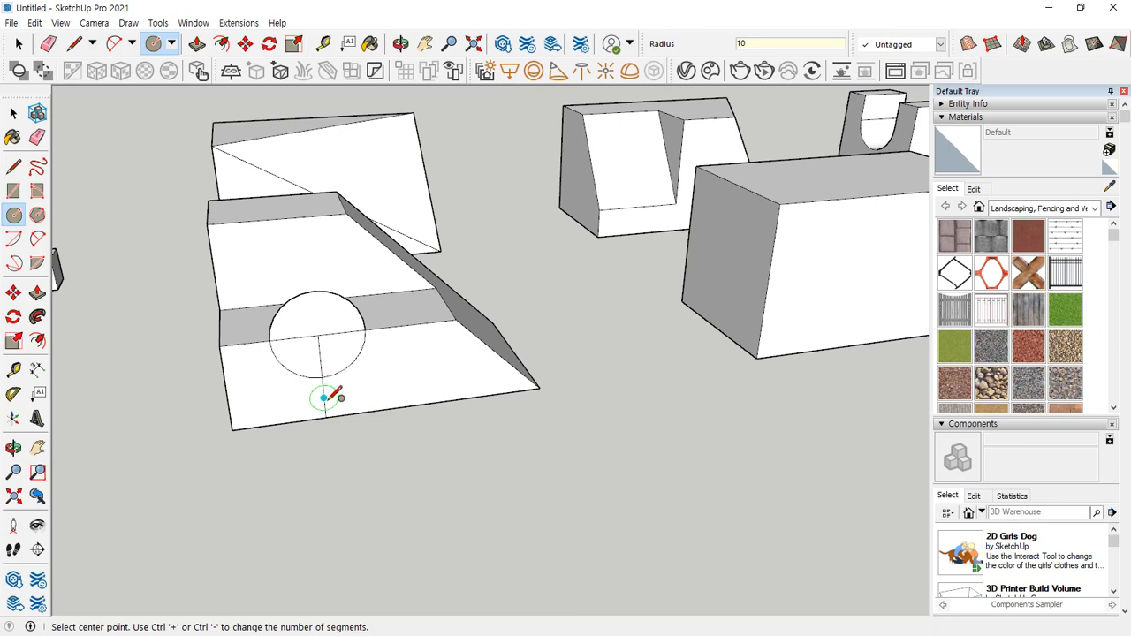
Erase the square's vertical helper line and undo the accidental removal of the step's front edge
key("e")
left_click_drag(327, 332, 328, 344)
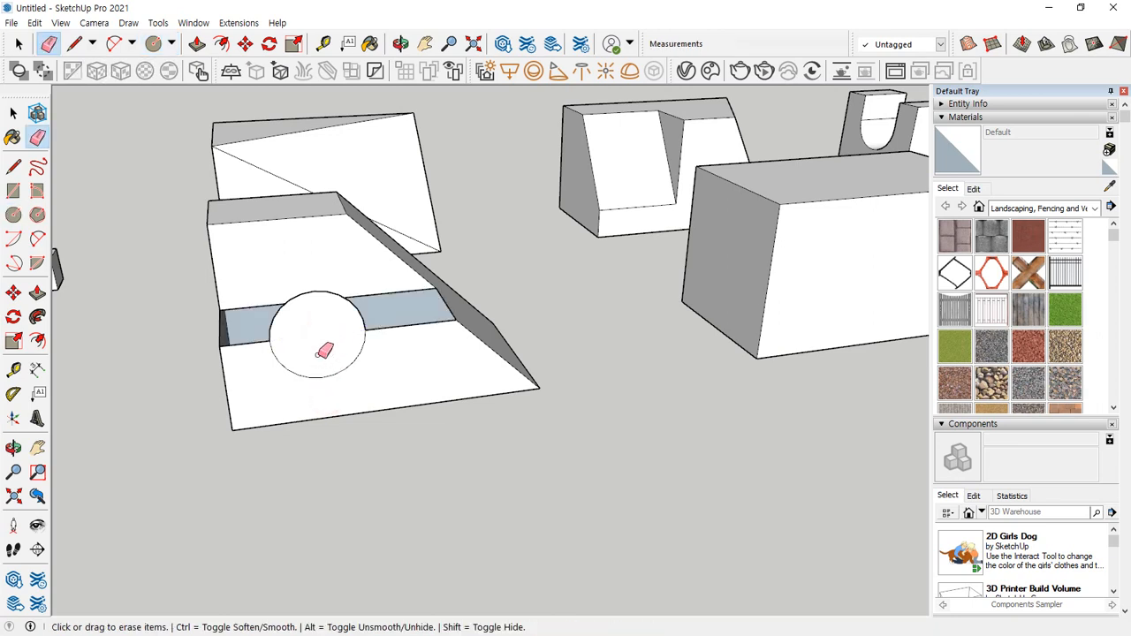
key("ctrl+z")
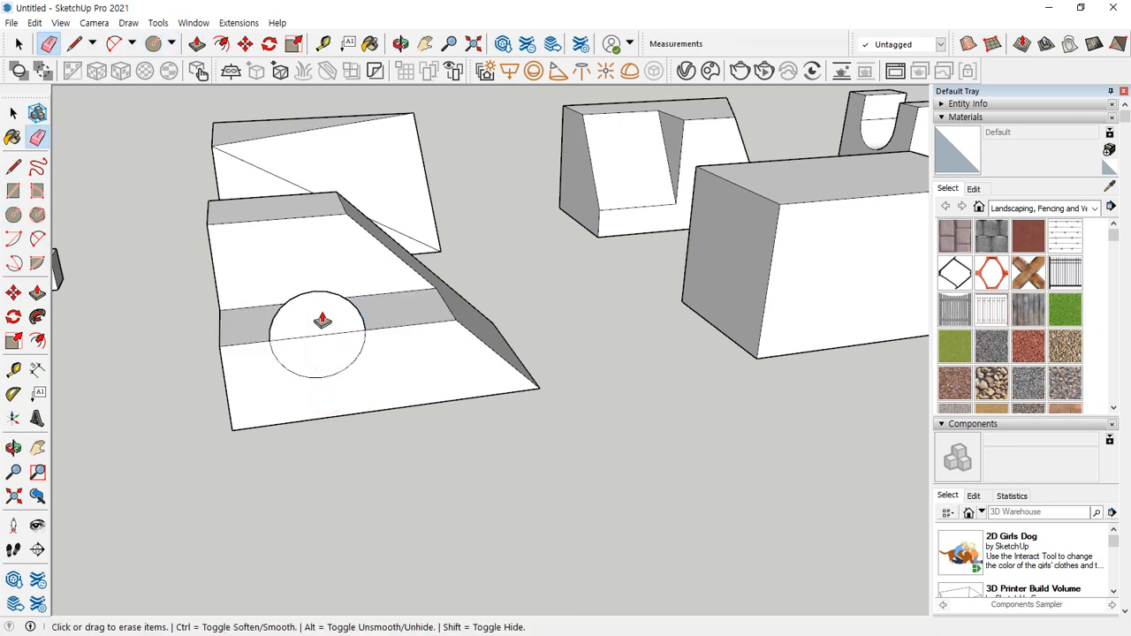
Push the upper half of the circle back 20 mm to the upper front face
key("p")
left_click(320, 320)
left_click(352, 254)
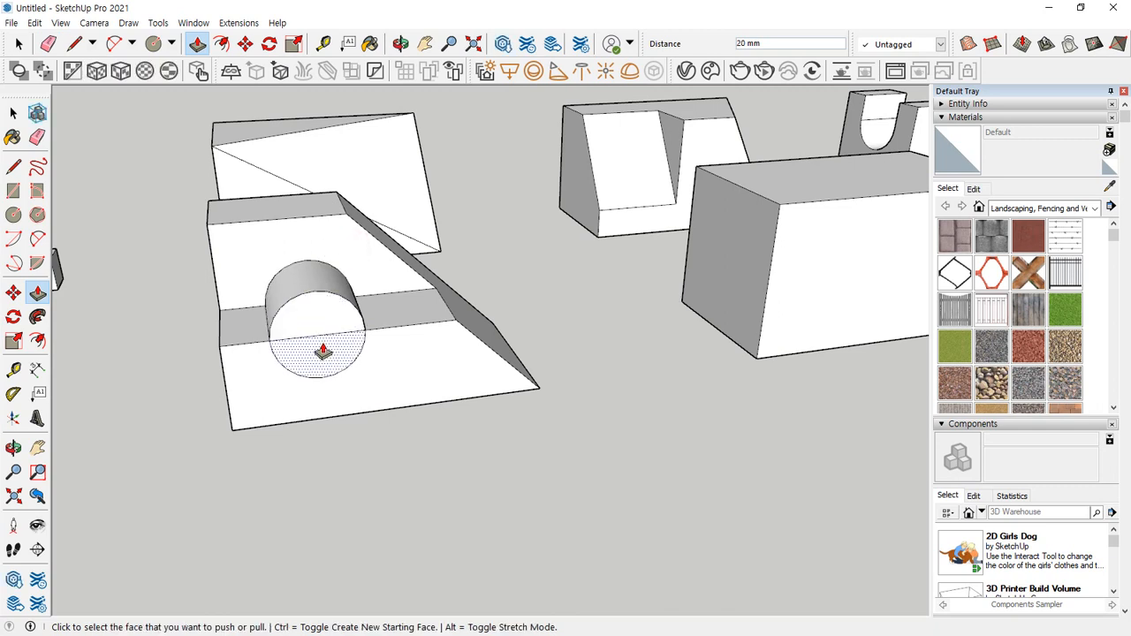
Erase the line splitting the circle and push the disc back to the upper front face, cutting a half-round groove
key("e")
left_click(320, 339)
key("p")
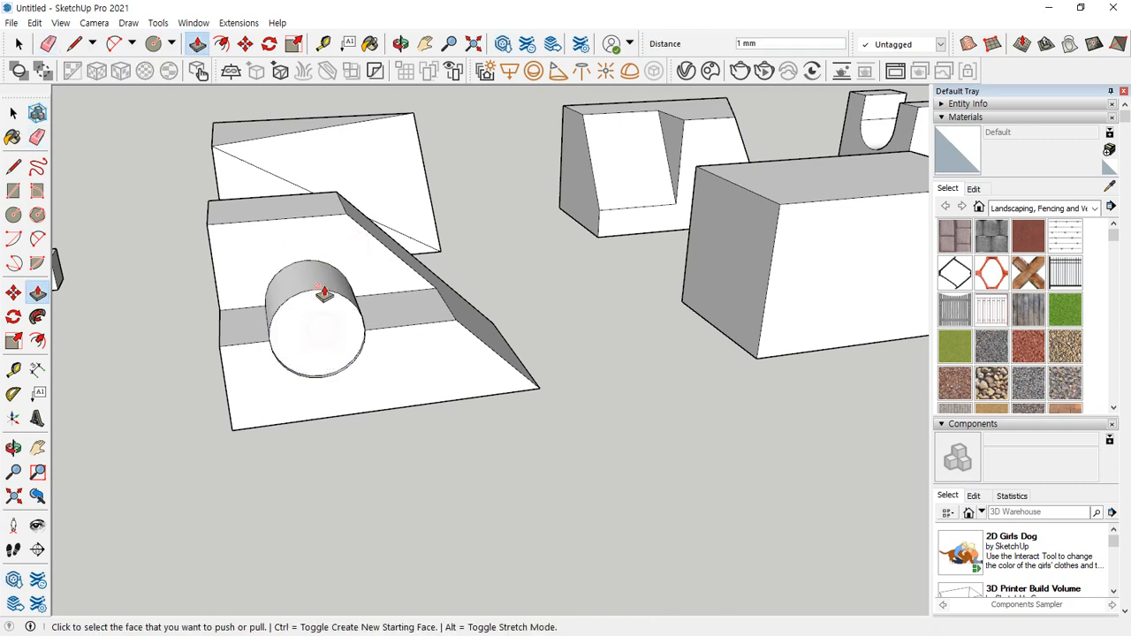
left_click(325, 320)
left_click(316, 298)
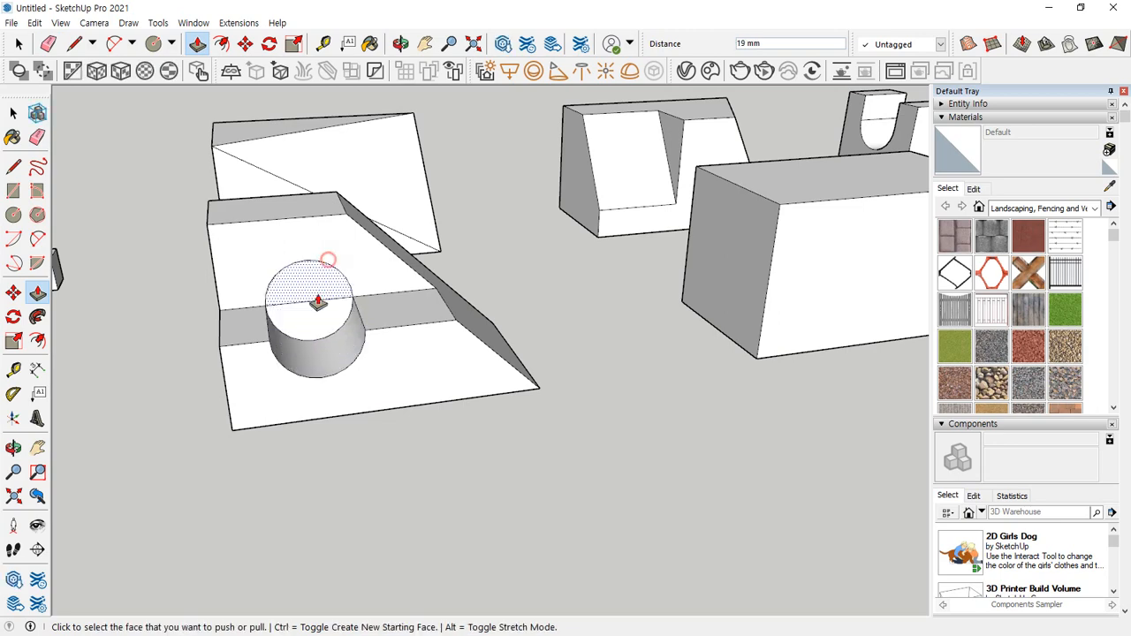
Push the circular face above the groove through to the rear, cutting a round hole in the stepped solid's upper part
middle_click_drag(318, 301, 374, 288)
scroll(373, 288, "up", 2)
key("e")
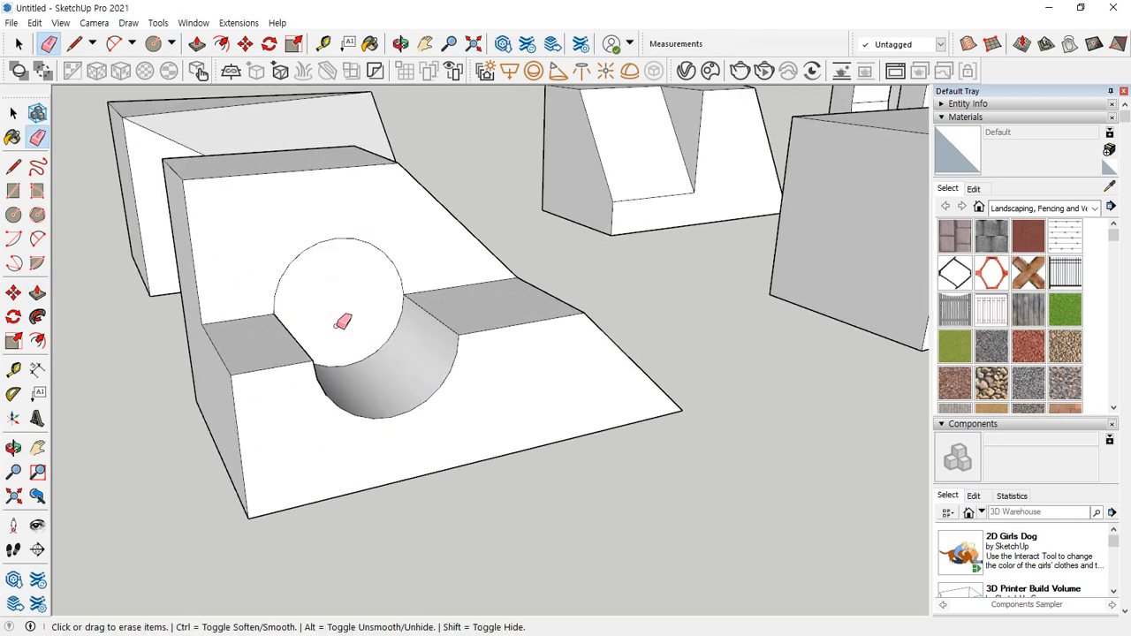
key("p")
left_click(342, 321)
mouse_move(323, 267)
middle_mouse_down()
mouse_move(316, 224)
mouse_move(321, 234)
middle_mouse_up()
left_click(332, 252)
Draw a 30 by 30 mm square on the next block's end face, starting at its upper outer corner
middle_click_drag(442, 305, 300, 378)
scroll(478, 340, "up", 3)
middle_click_drag(478, 339, 416, 346)
key("r")
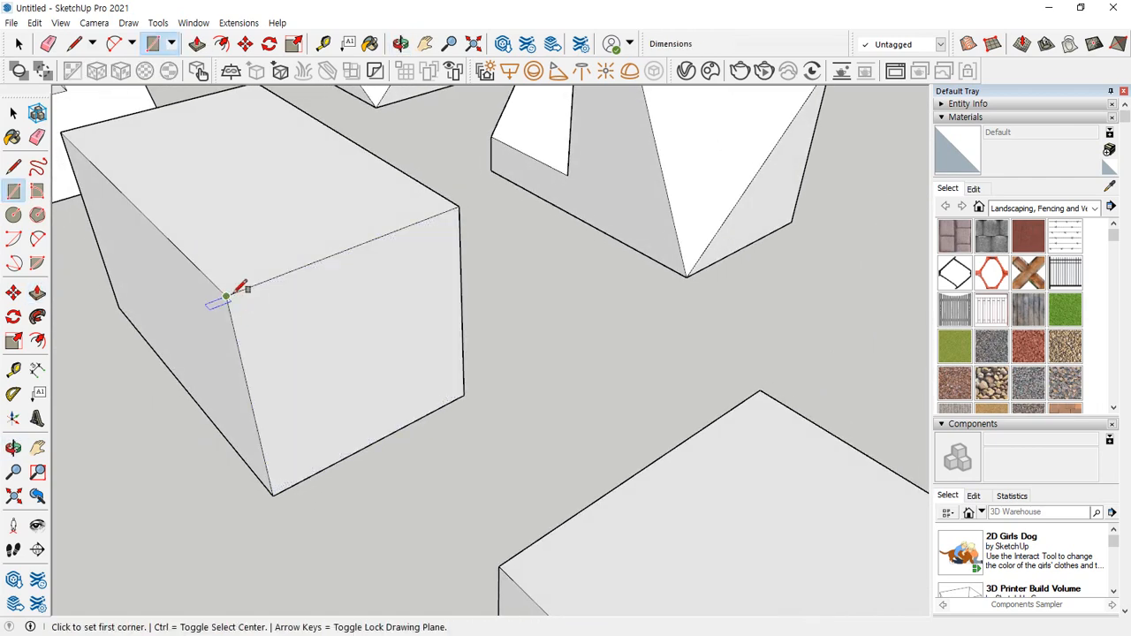
left_click(227, 296)
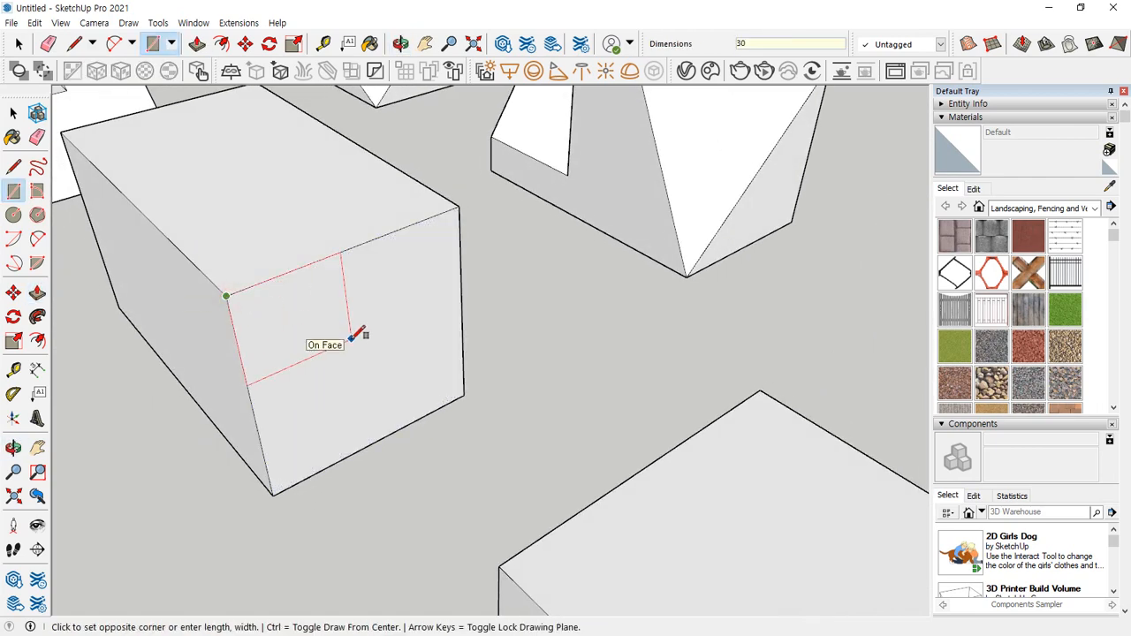
type("30,30")
key("Return")
Push the square 70 mm through to the block's far end, leaving an L-shaped solid
middle_click_drag(374, 361, 517, 396)
key("p")
left_click(485, 345)
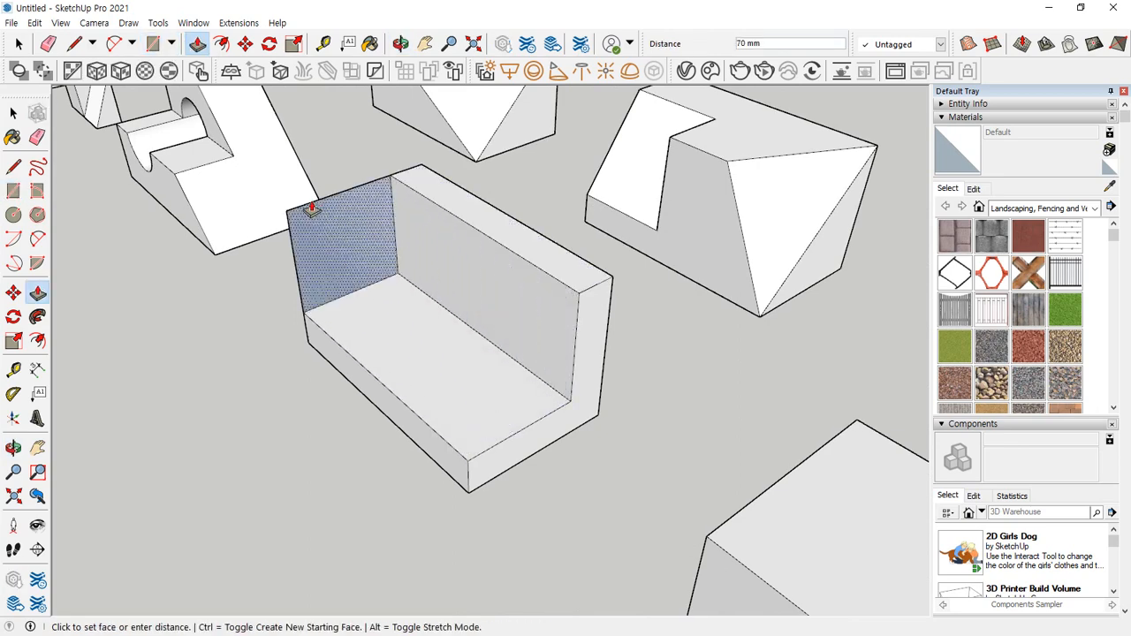
left_click(311, 212)
Draw a 30 by 30 mm square on the L-shape's lower step, starting at its outer front corner
middle_click_drag(312, 214, 504, 339)
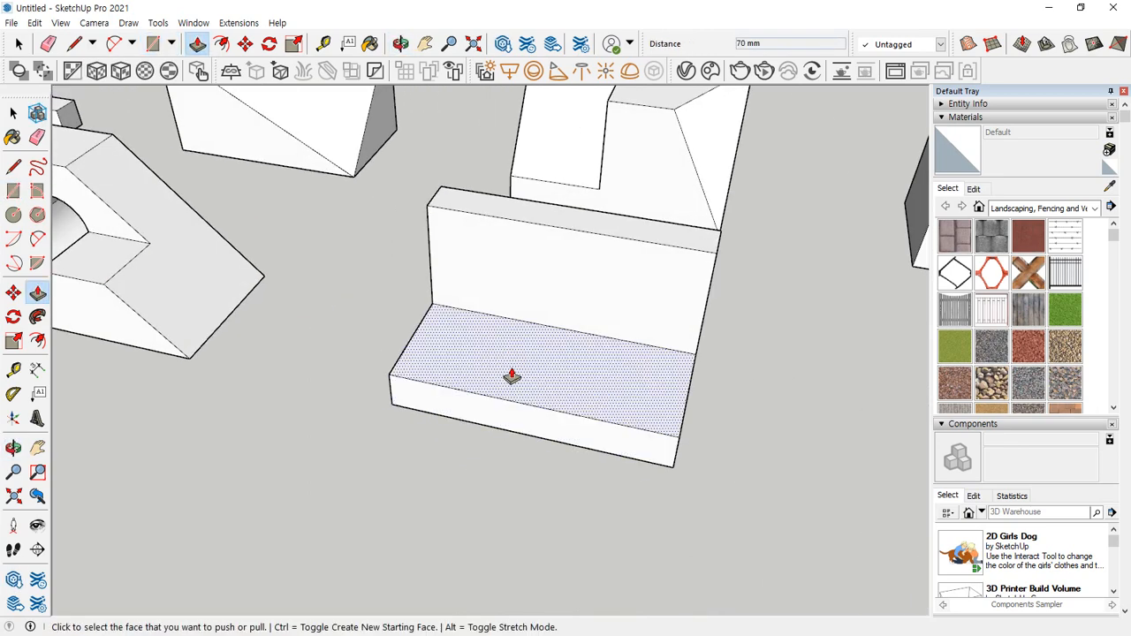
key("r")
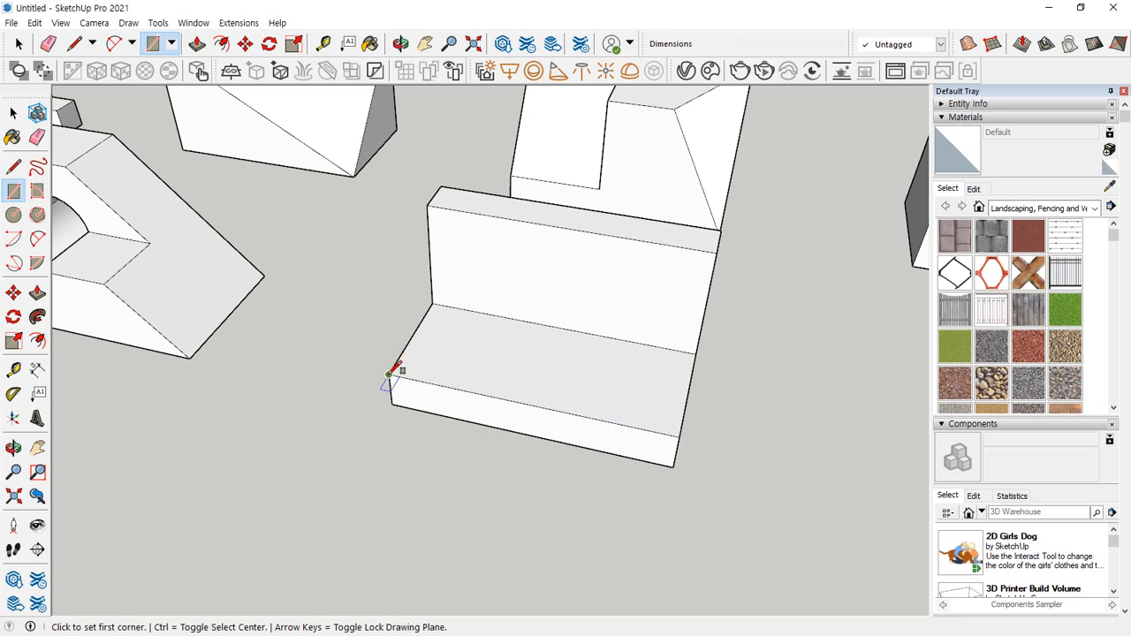
left_click(389, 374)
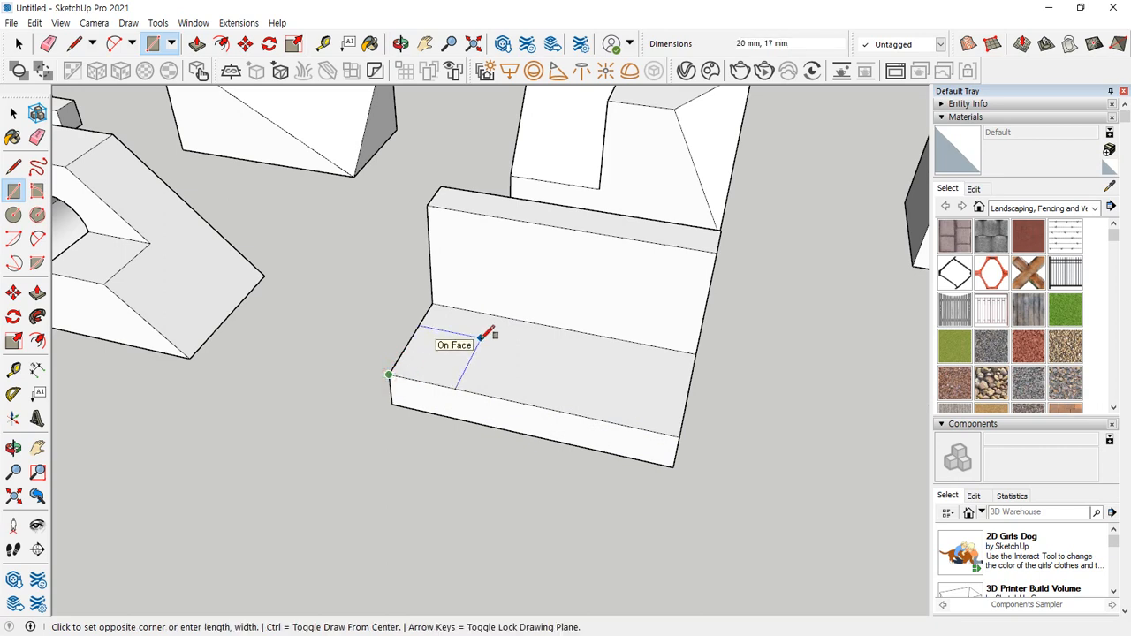
type("30,30")
key("Return")
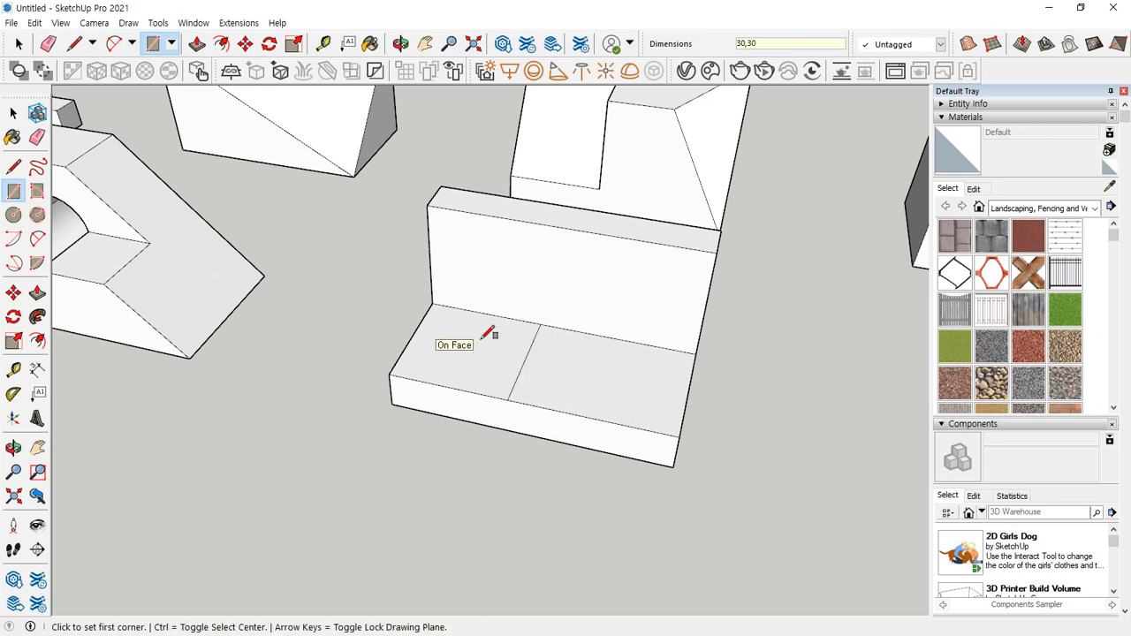
Draw a horizontal 10 by 30 mm rectangle projecting forward from the upright wall's upper front corner
left_click(427, 205)
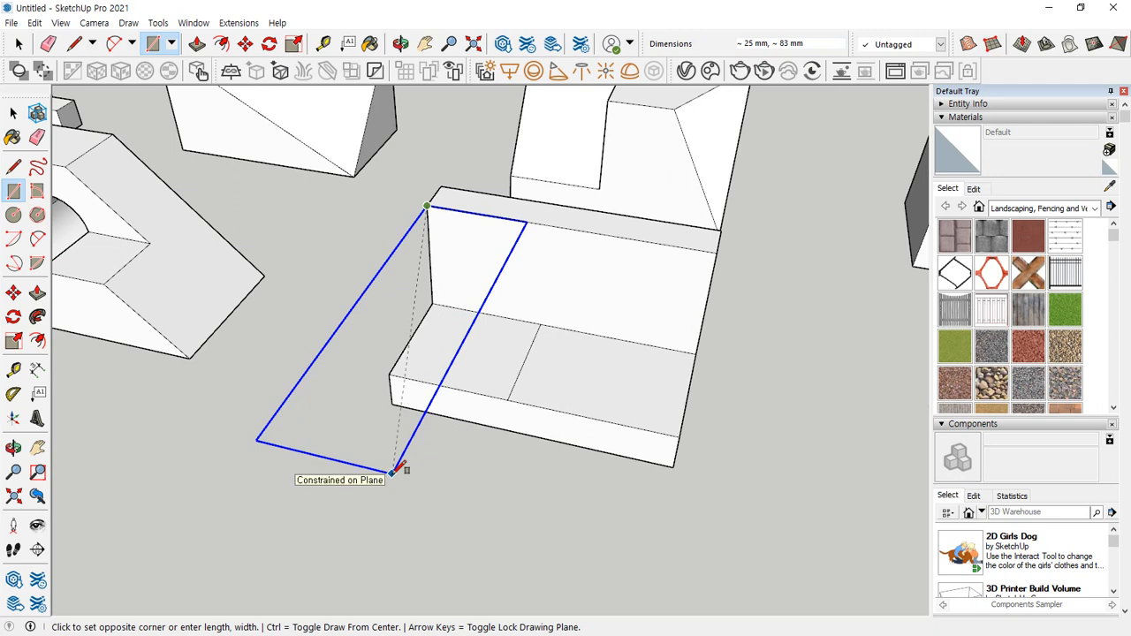
type("10,30")
key("Return")
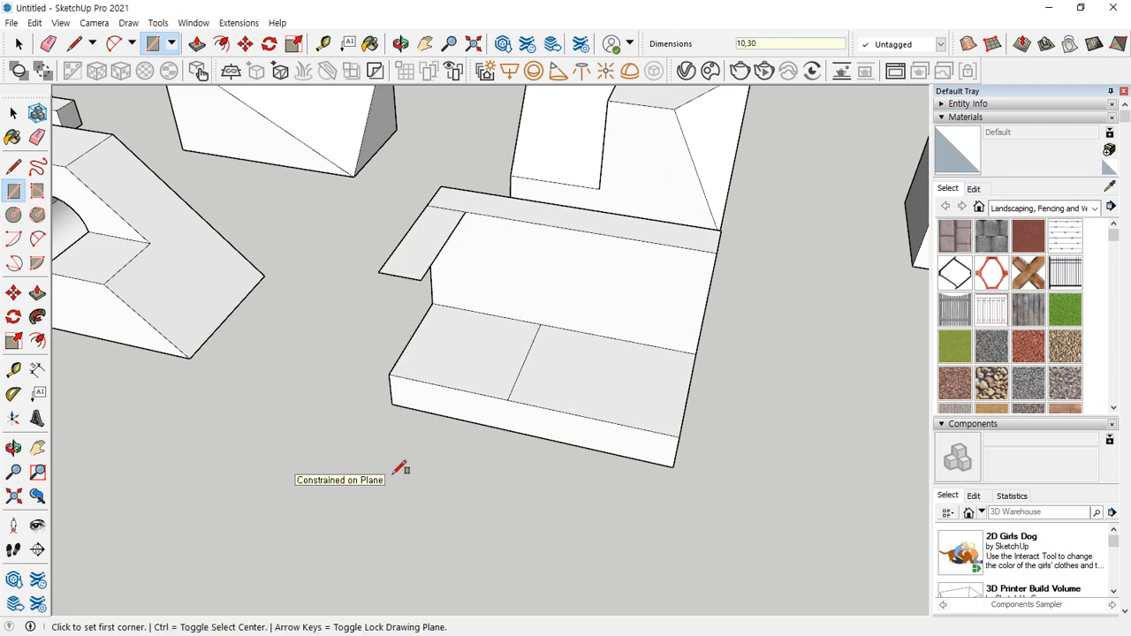
Draw a 30 by 30 mm rectangle beside the narrow projecting one and undo it
left_click(465, 212)
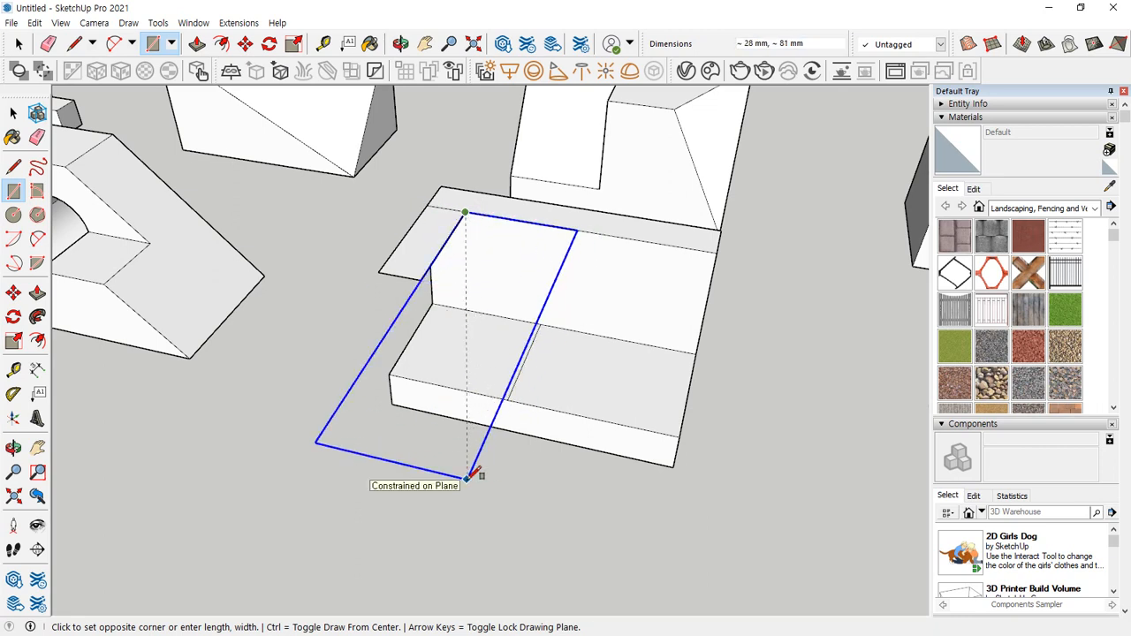
type("30,30")
key("Return")
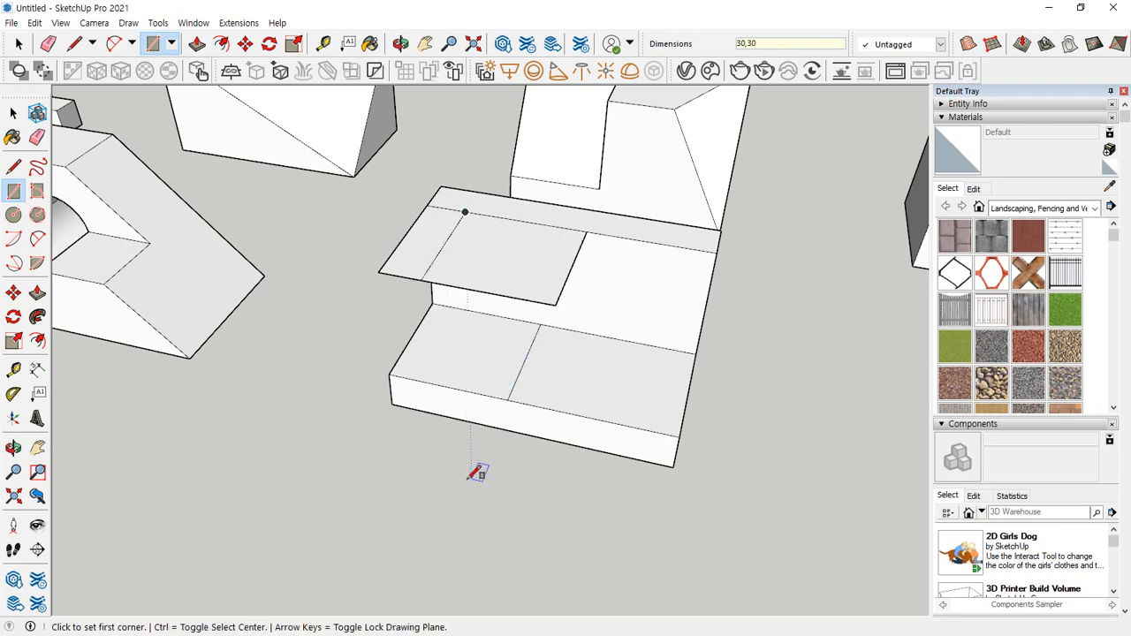
key("ctrl+z")
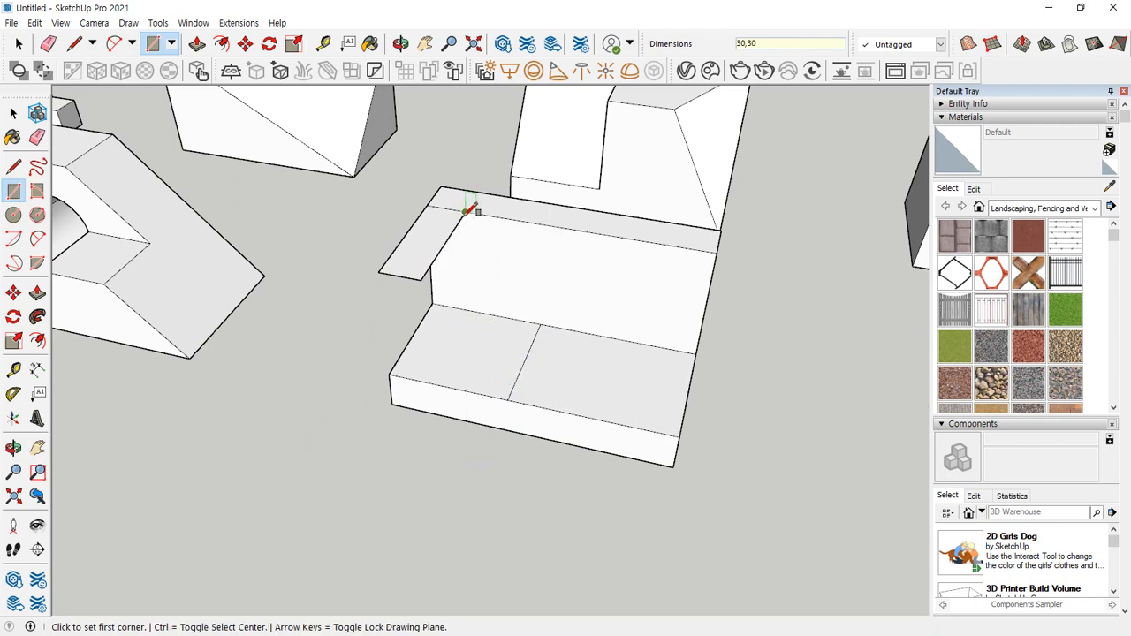
Draw a horizontal 20 by 30 mm rectangle adjoining the narrow one at the wall's top edge
left_click(466, 212)
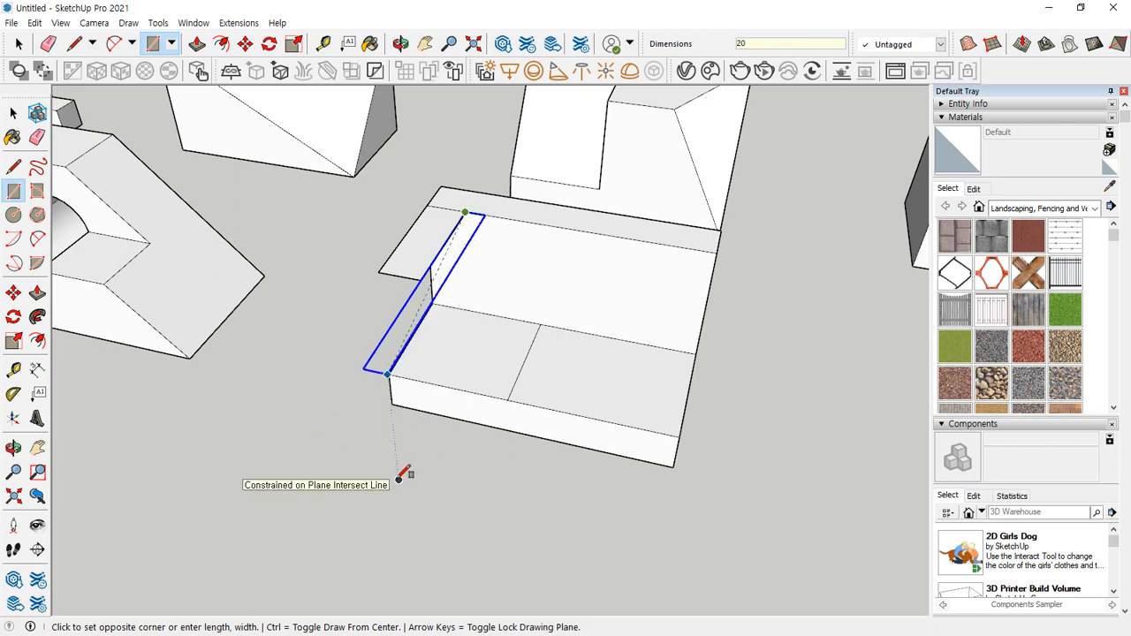
type("20,30")
key("Return")
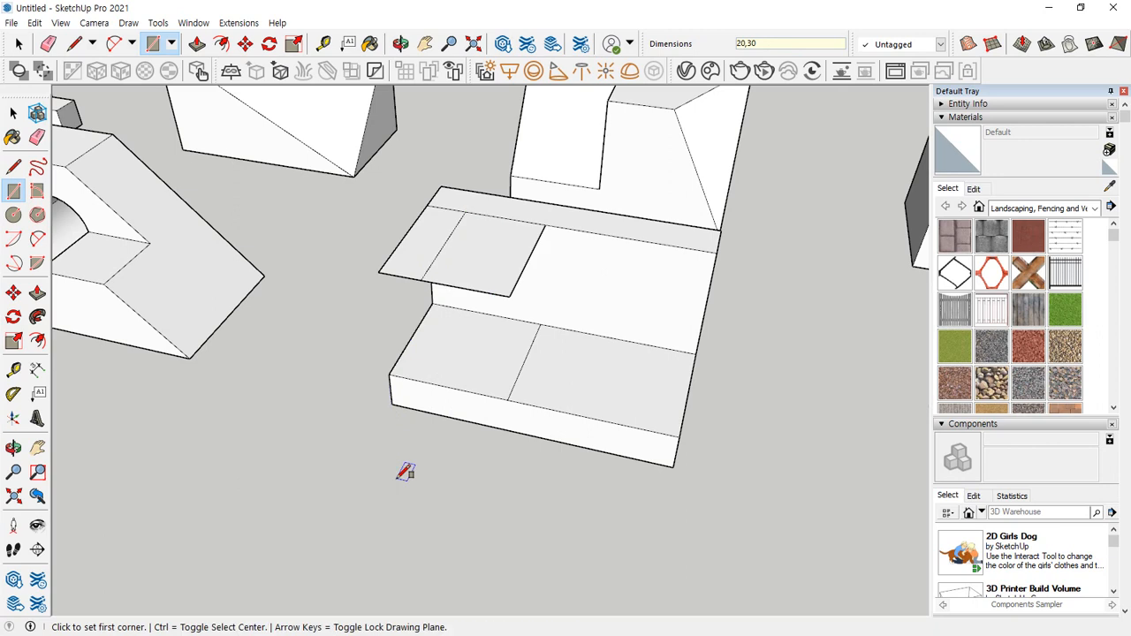
Draw a 30 by 20 mm rectangle on the lower step, adjoining the 30 mm square at the wall
left_click(540, 324)
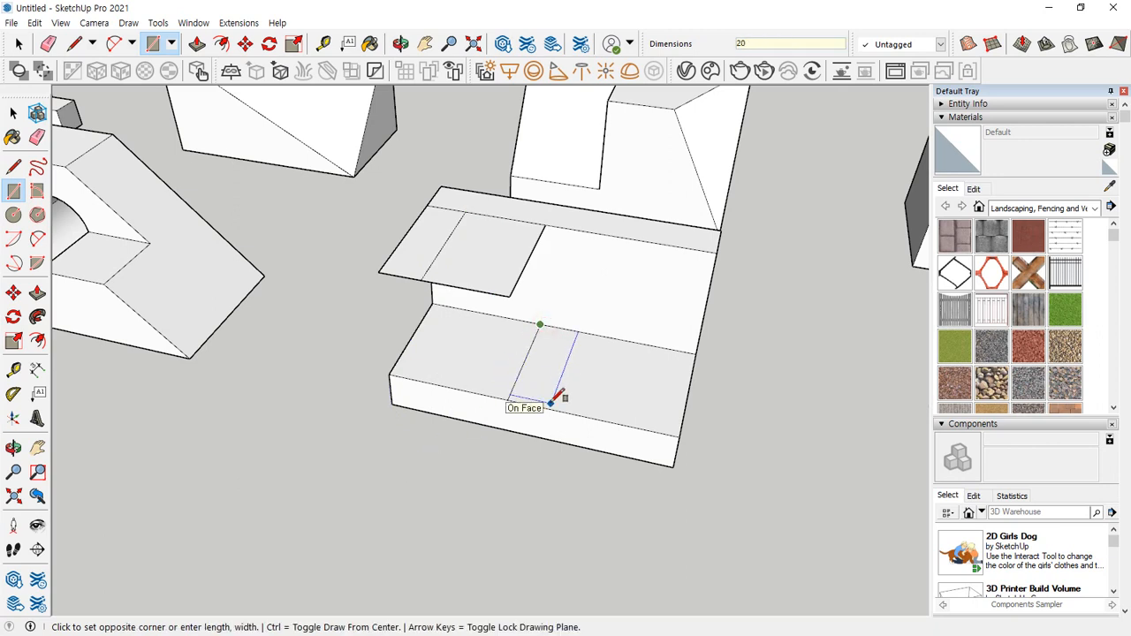
type("20,30")
key("Return")
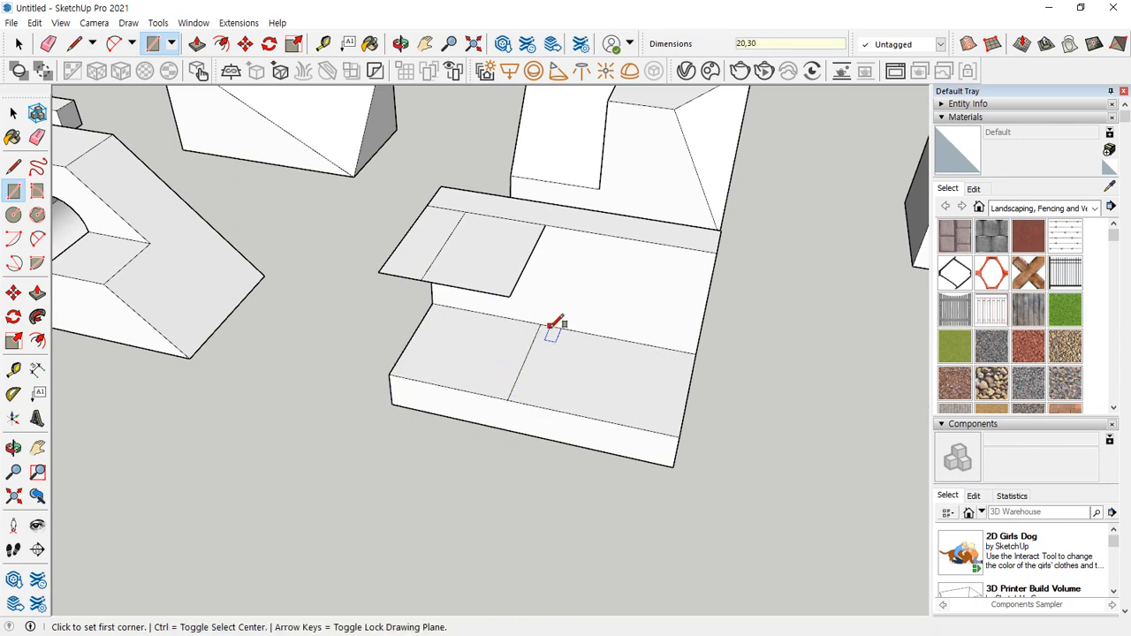
left_click(540, 322)
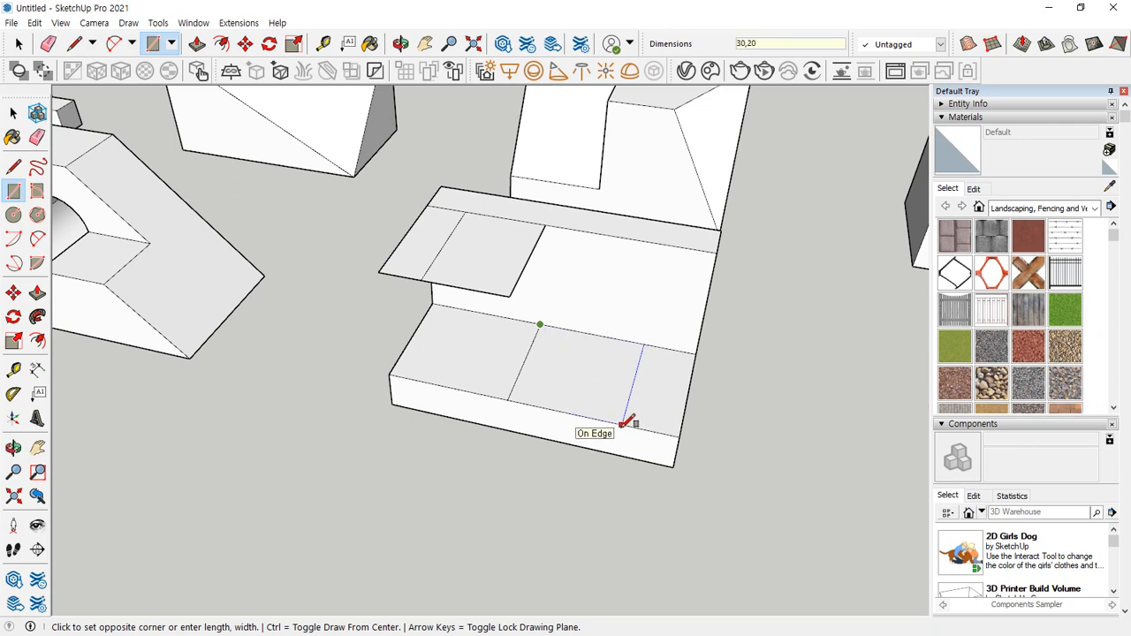
key("Return")
Draw parallel diagonals across the 20 mm wide rectangles on the overhang and the lower step
key("l")
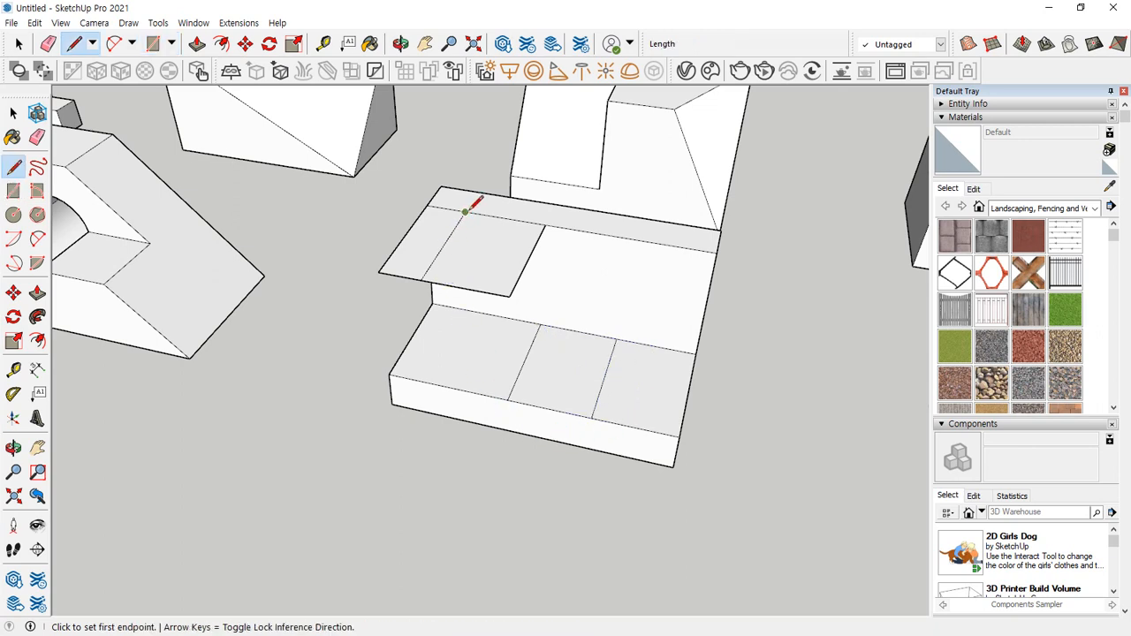
left_click(546, 225)
left_click(424, 279)
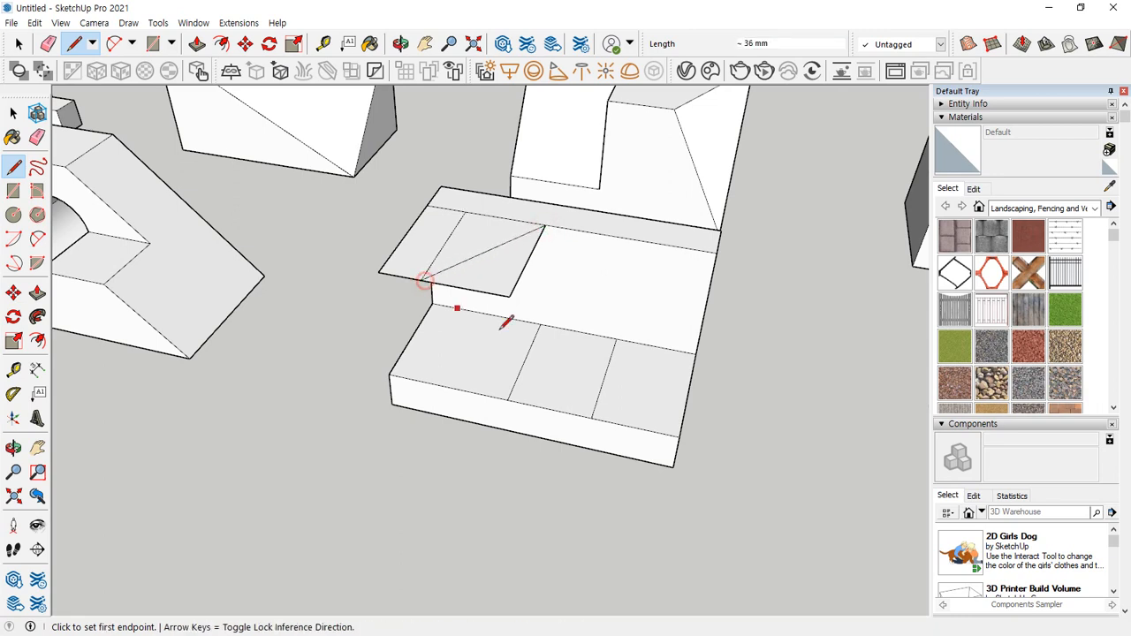
left_click(616, 341)
left_click(509, 400)
Erase the rectangle helper lines around both diagonals, keeping the slanted outlines on the overhang and the lower step
key("e")
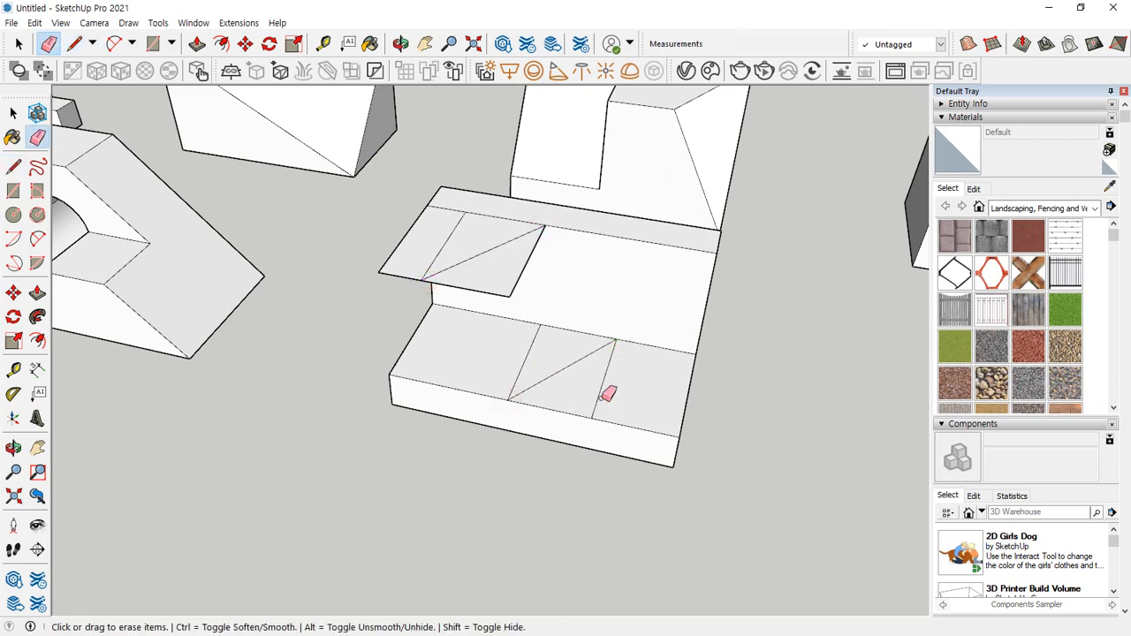
left_click(527, 361)
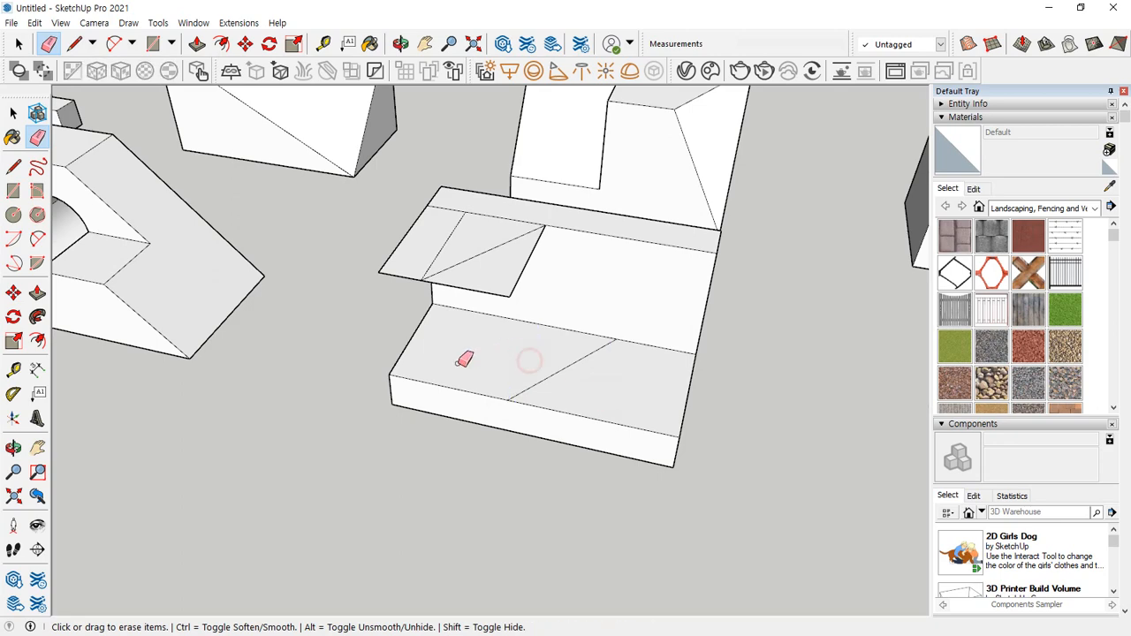
left_click(513, 292)
left_click(455, 226)
Erase the wall's upper front edge and the step's inner edge, and undo both removals
left_click(458, 212)
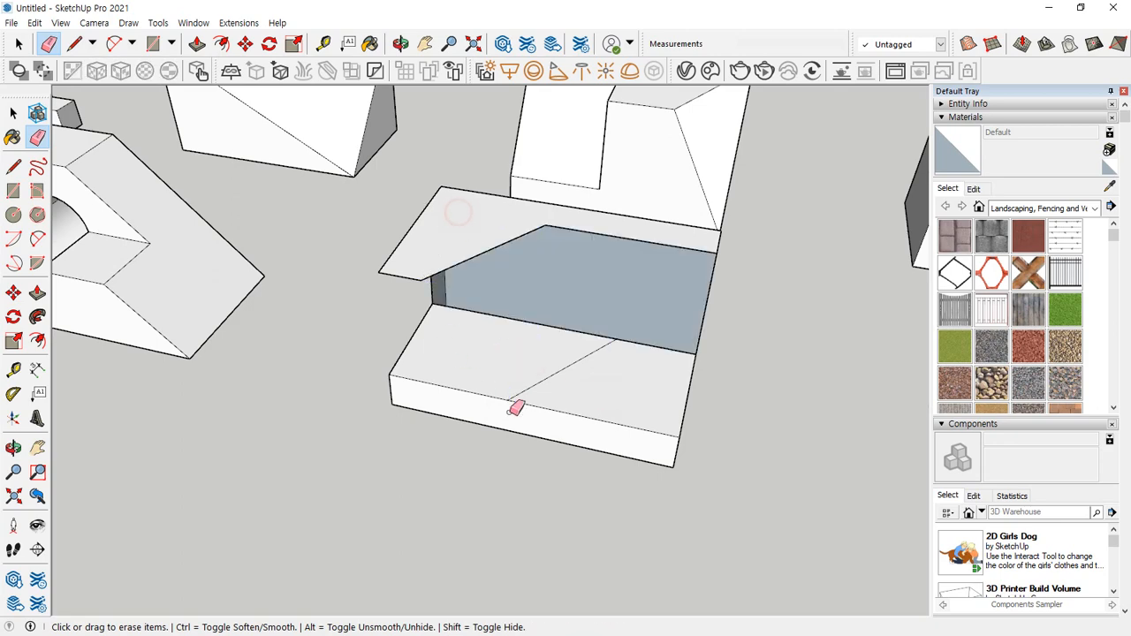
middle_click_drag(516, 408, 461, 308)
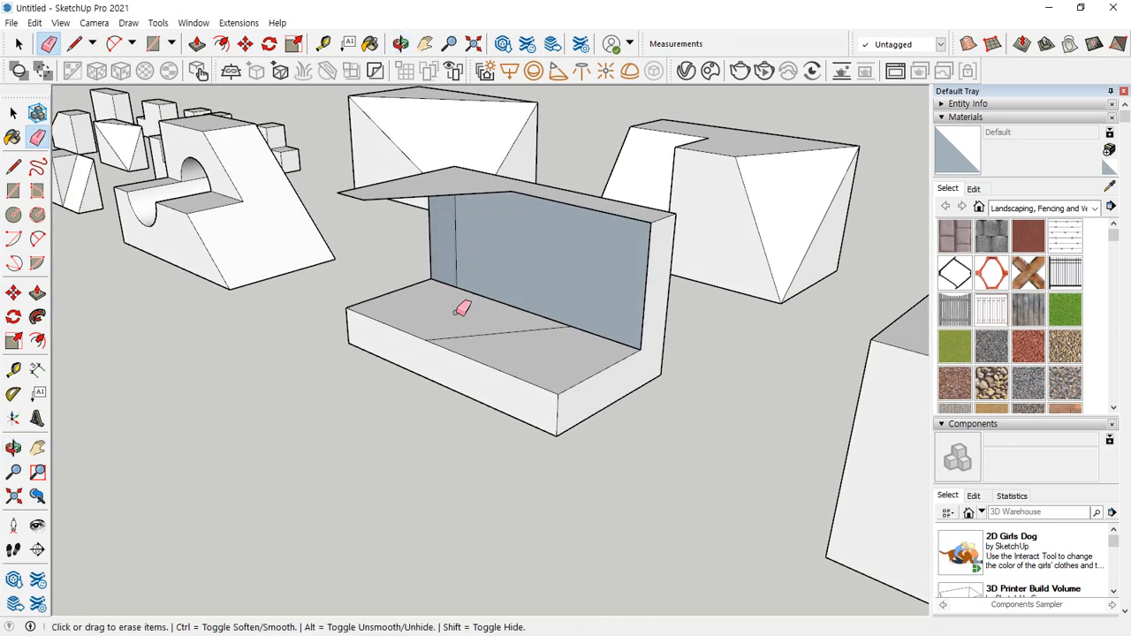
left_click(511, 305)
mouse_move(498, 379)
middle_mouse_down()
mouse_move(480, 444)
mouse_move(589, 419)
mouse_move(848, 404)
mouse_move(686, 293)
mouse_move(691, 257)
middle_mouse_up()
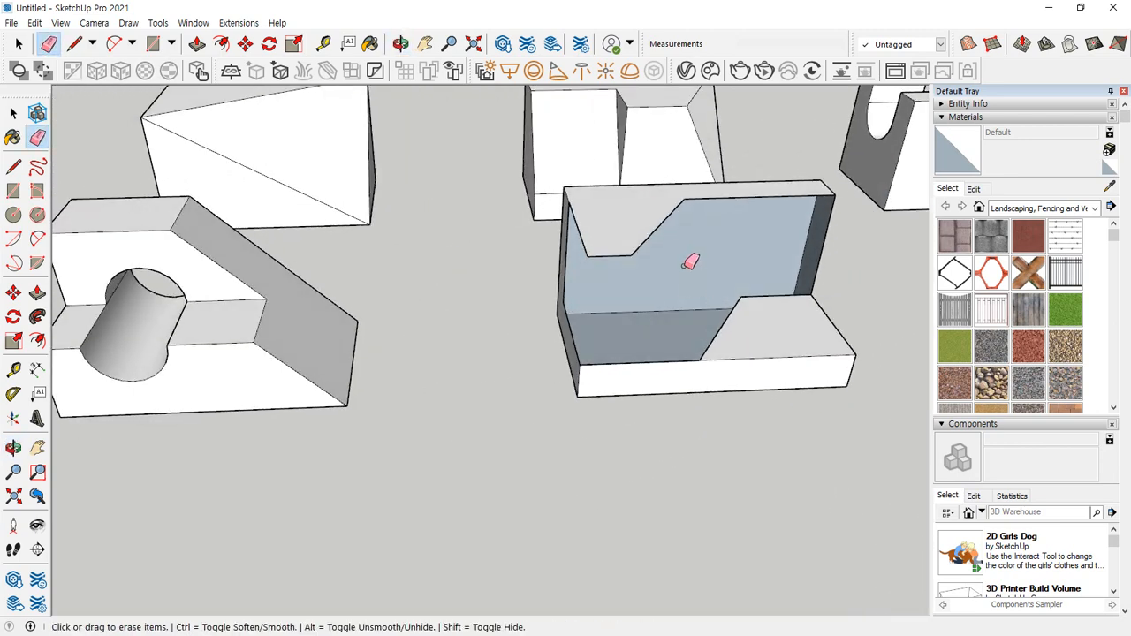
middle_click_drag(780, 264, 724, 262)
mouse_move(732, 262)
left_mouse_down("ctrl")
mouse_move(793, 288)
mouse_move(827, 331)
left_mouse_up("ctrl")
middle_click_drag(826, 331, 681, 292)
Connect both ends of the overhang's diagonal to the matching ends of the lower diagonal with lines, forming a sloped face
key("l")
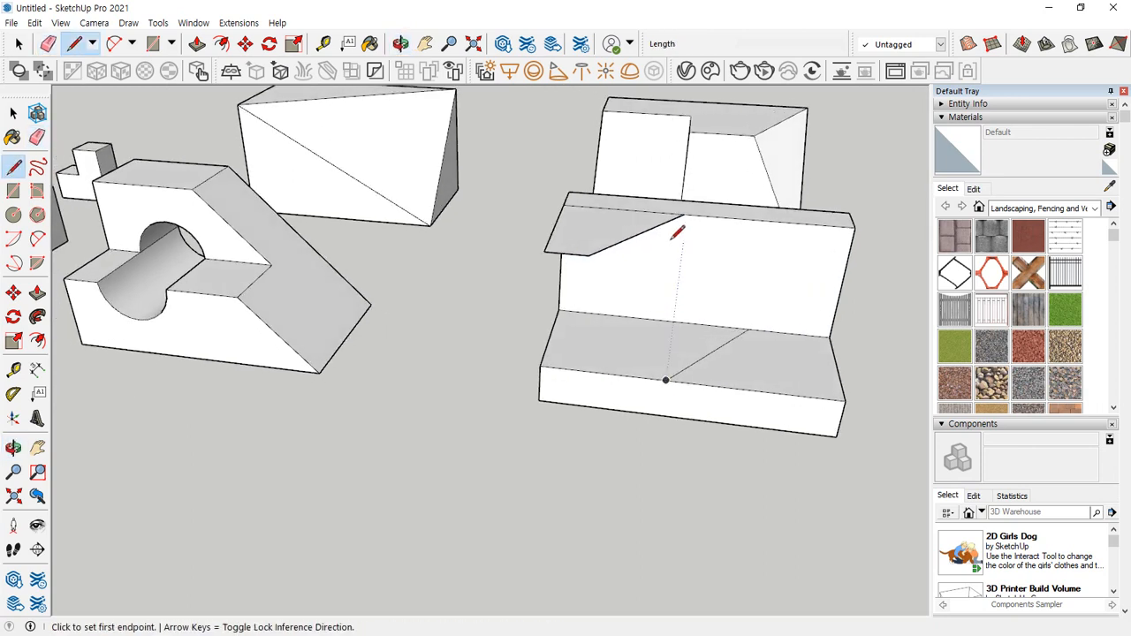
left_click(685, 212)
left_click(756, 333)
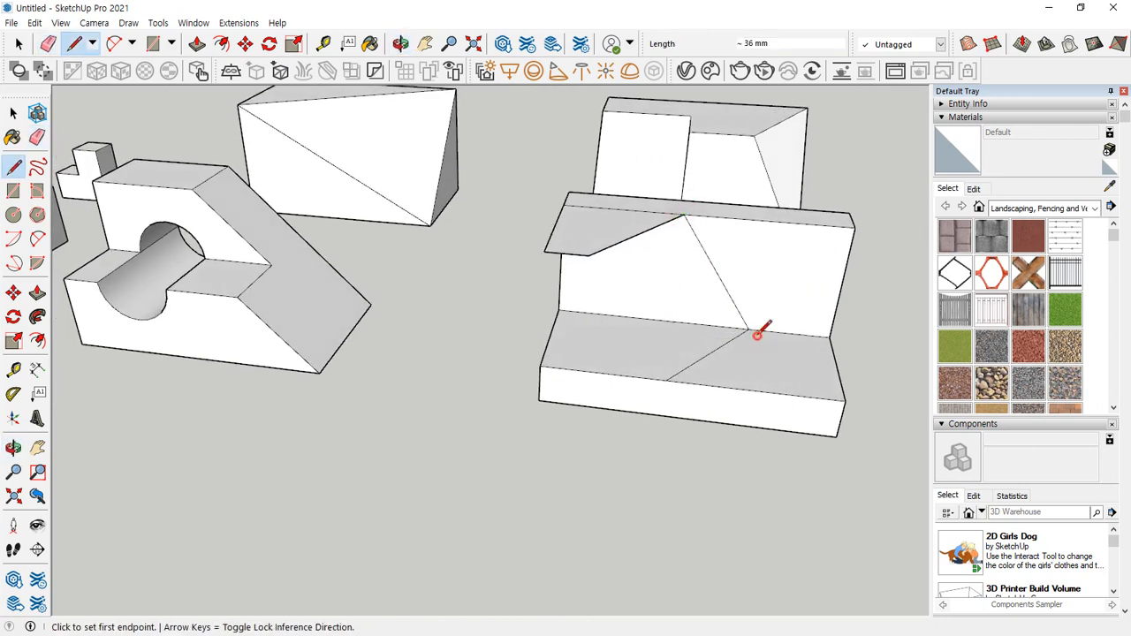
left_click(588, 254)
left_click(669, 376)
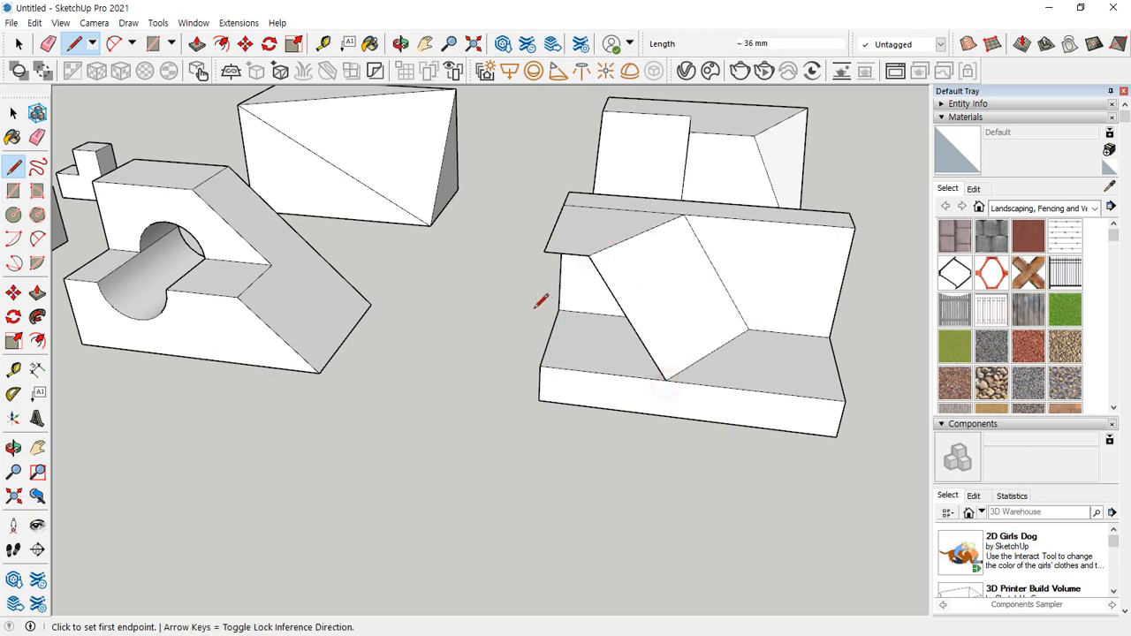
Draw a vertical line from the overhang's outer corner to the step's front corner, closing the front and side faces
middle_click_drag(538, 295, 722, 256)
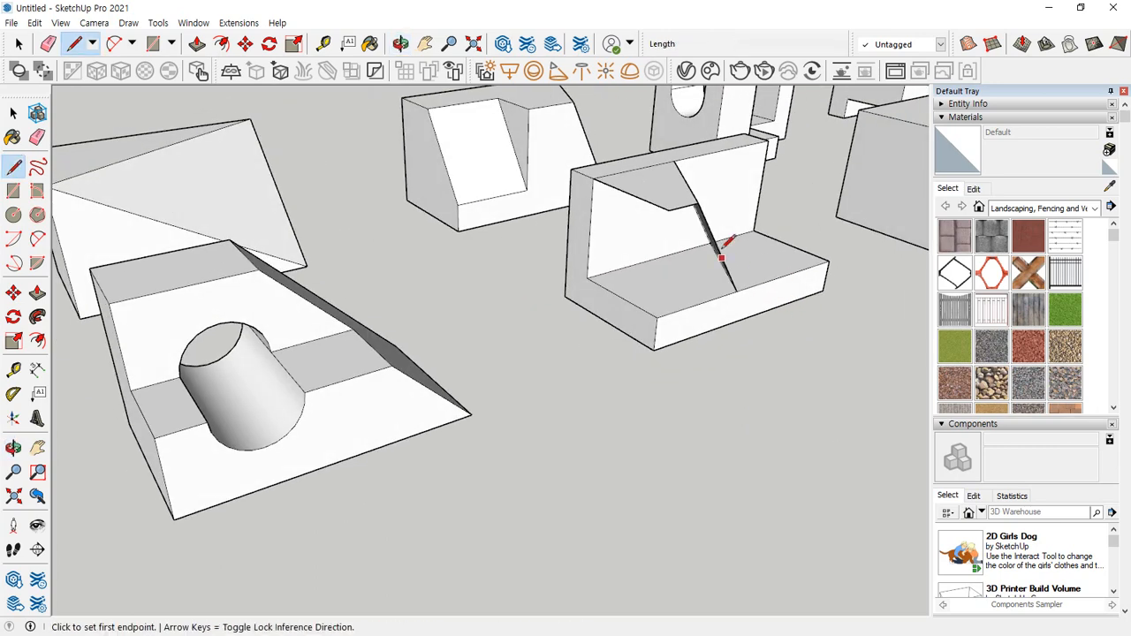
left_click(670, 208)
left_click(662, 314)
mouse_move(662, 313)
middle_mouse_down()
mouse_move(550, 273)
mouse_move(523, 246)
middle_mouse_up()
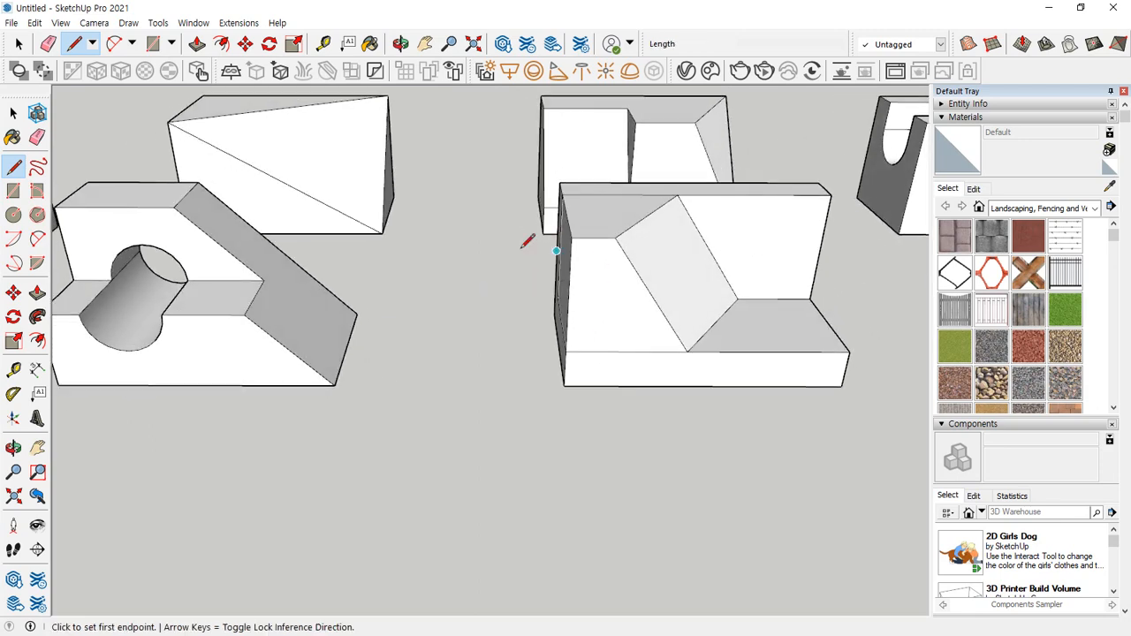
middle_click_drag(665, 316, 464, 329)
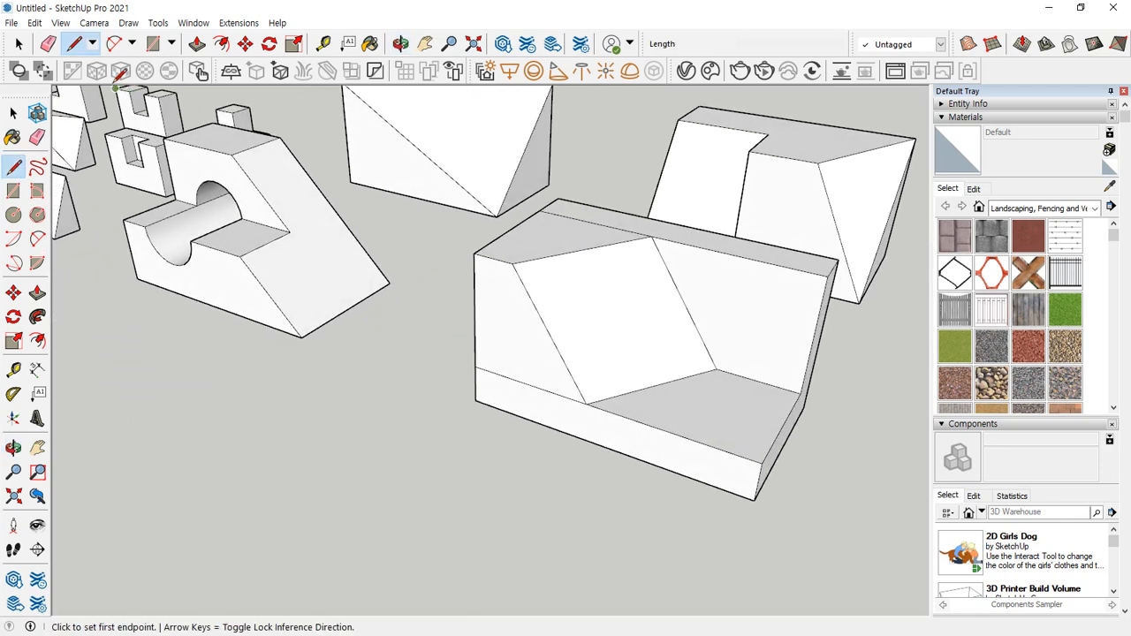
Switch on the X-ray face style, examine the hidden faces inside the sloped solid, and return to the opaque display
left_click(60, 24)
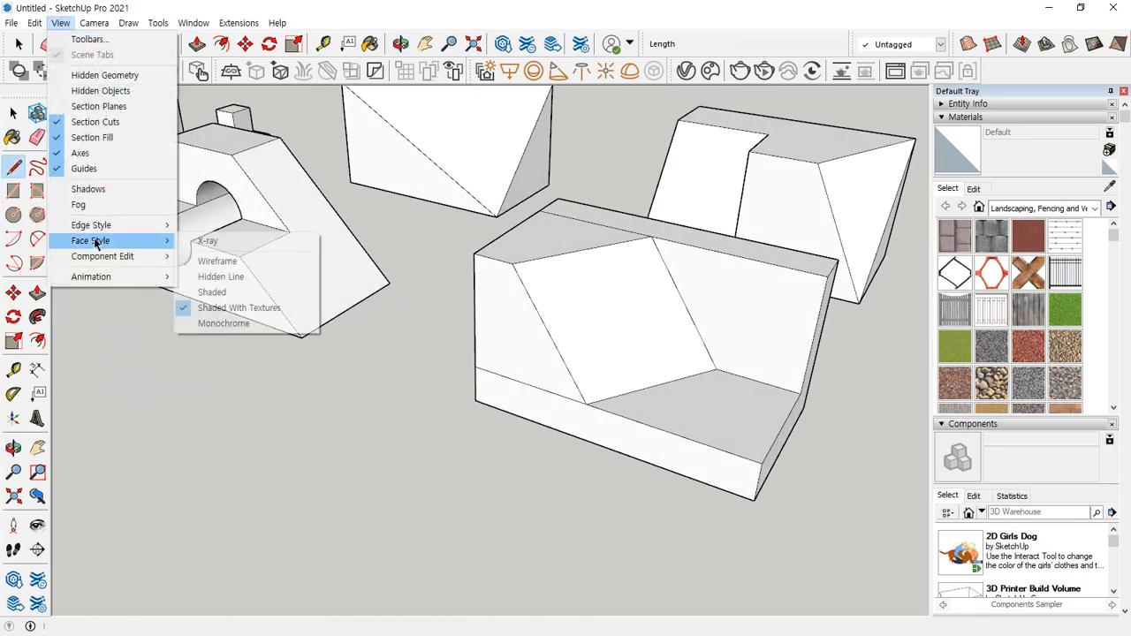
left_click(196, 245)
scroll(622, 367, "up", 3)
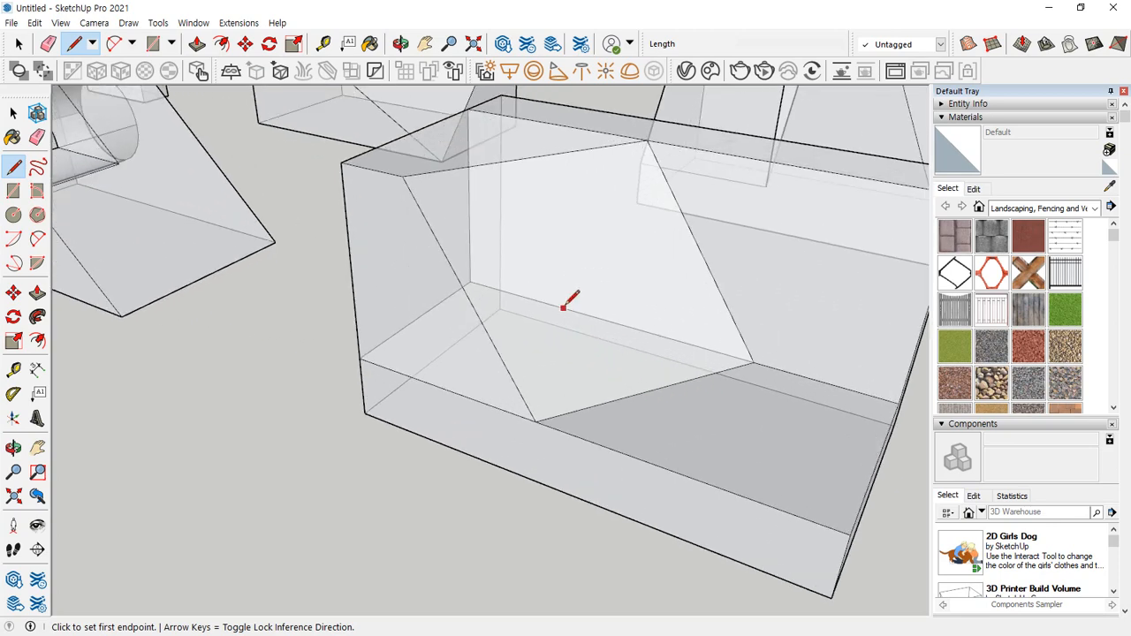
left_click_drag(546, 285, 535, 343)
mouse_move(450, 380)
middle_mouse_down()
mouse_move(392, 386)
mouse_move(521, 366)
mouse_move(634, 261)
middle_mouse_up()
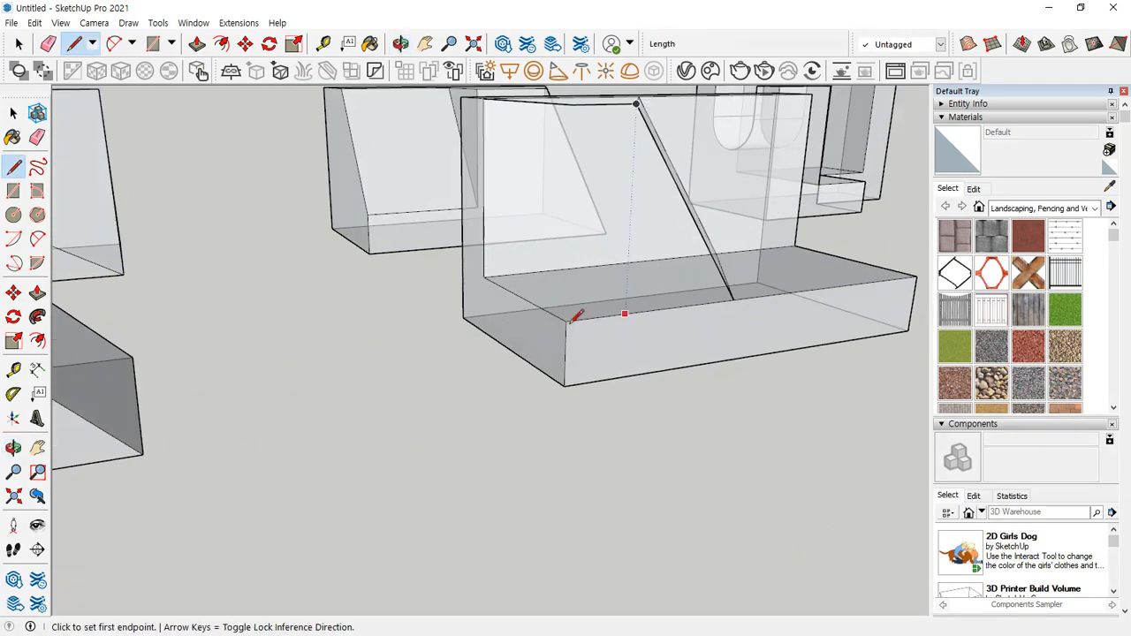
left_click(60, 23)
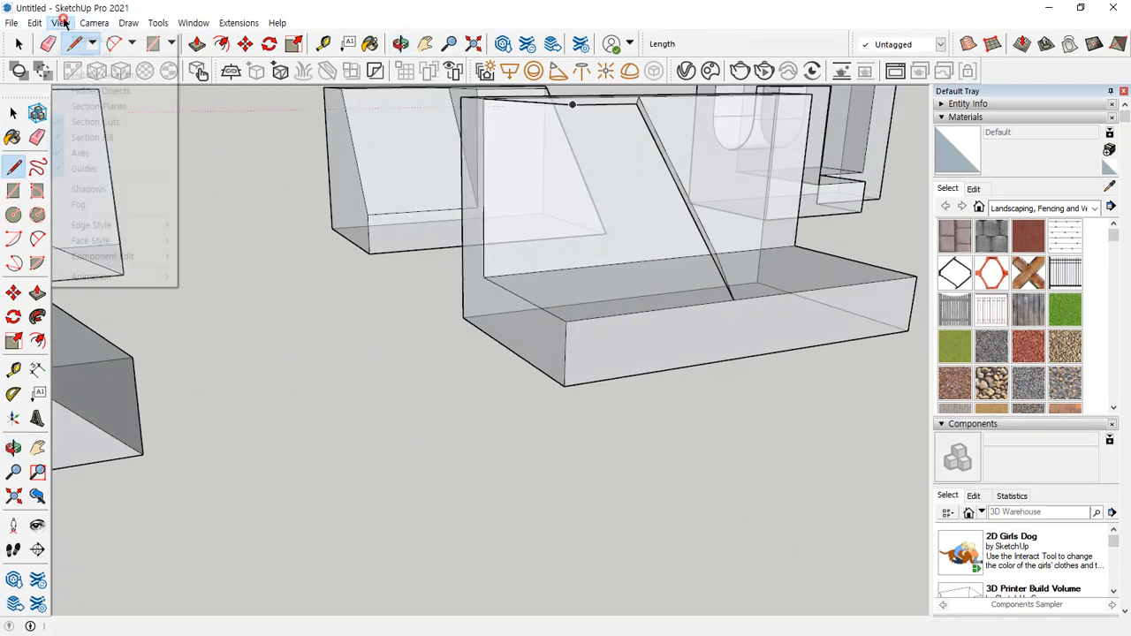
left_click(99, 243)
left_click(205, 240)
Erase the step's inner edge and the wall's upper front edge to open the area beneath the overhang
middle_click_drag(197, 240, 654, 321)
middle_click_drag(566, 328, 315, 306)
key("e")
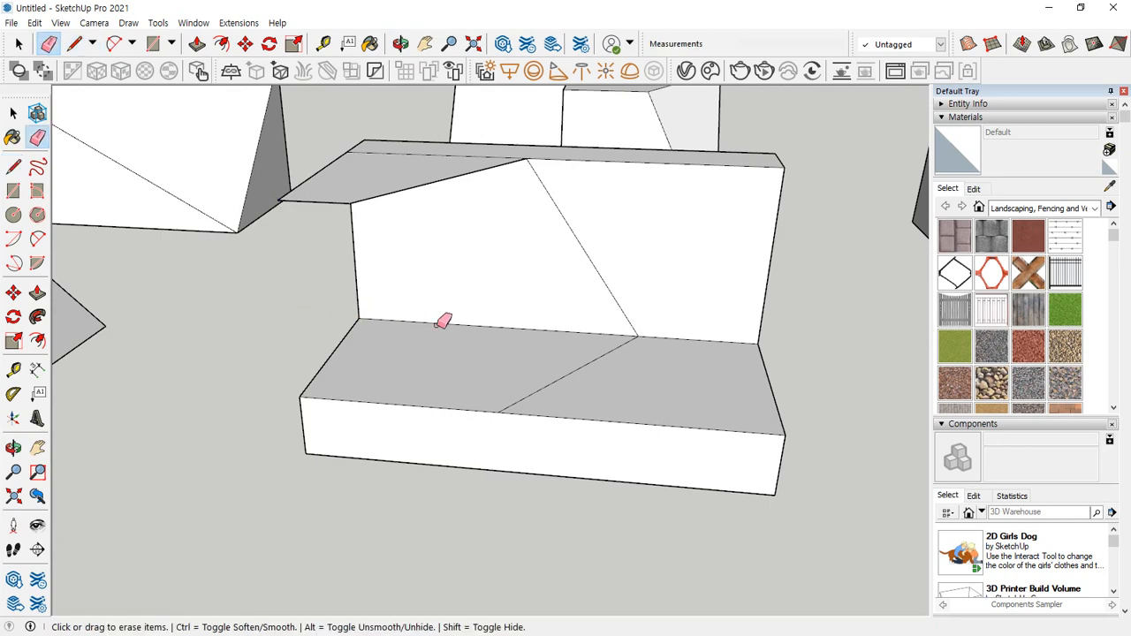
left_click(442, 324)
middle_click_drag(218, 398, 270, 419)
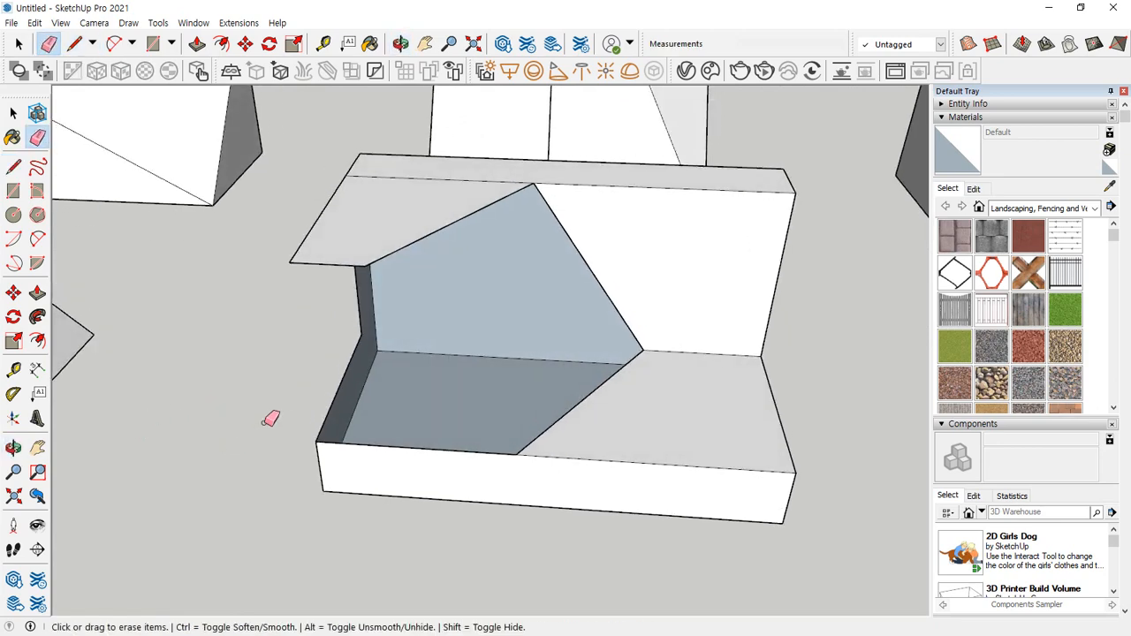
left_click(430, 179)
mouse_move(205, 342)
middle_mouse_down()
mouse_move(242, 304)
mouse_move(223, 202)
mouse_move(212, 273)
middle_mouse_up()
Draw a line from the overhang's diagonal to the lower diagonal's front end, and a 30 mm vertical line joining the outer corners
key("l")
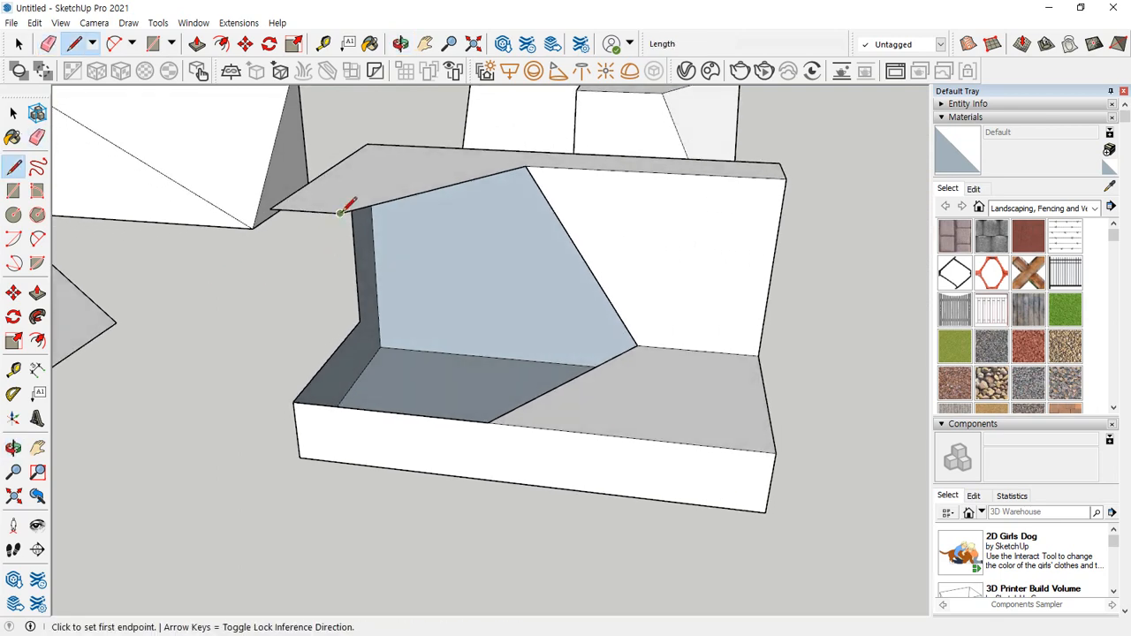
left_click(341, 212)
left_click(493, 412)
mouse_move(492, 412)
middle_mouse_down()
mouse_move(485, 422)
mouse_move(674, 314)
mouse_move(574, 184)
middle_mouse_up()
left_click(574, 183)
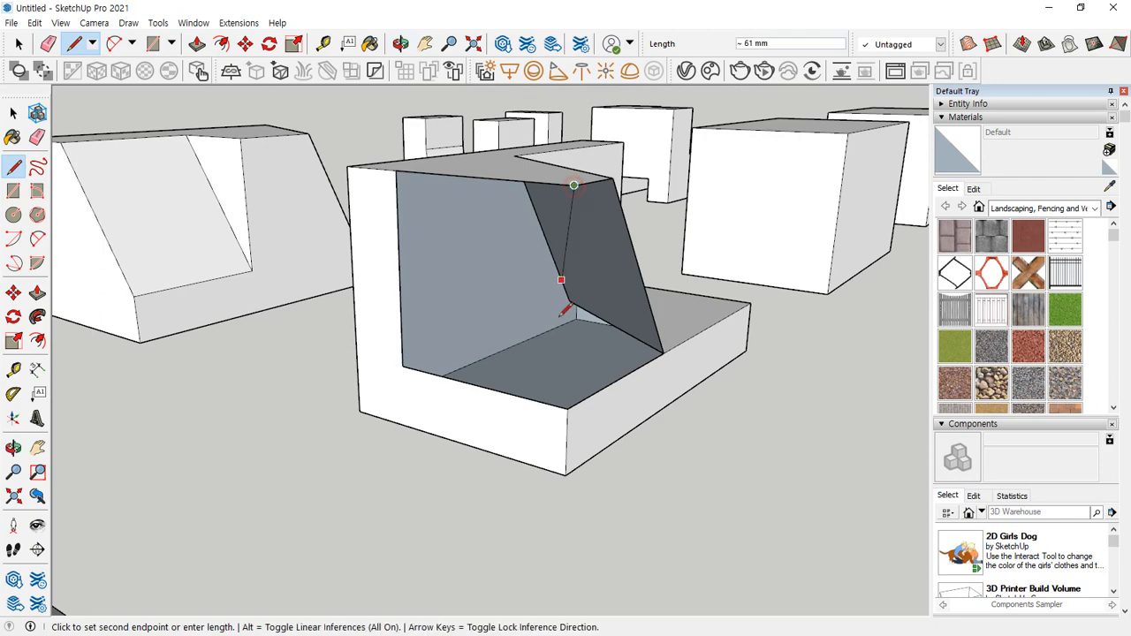
left_click(568, 409)
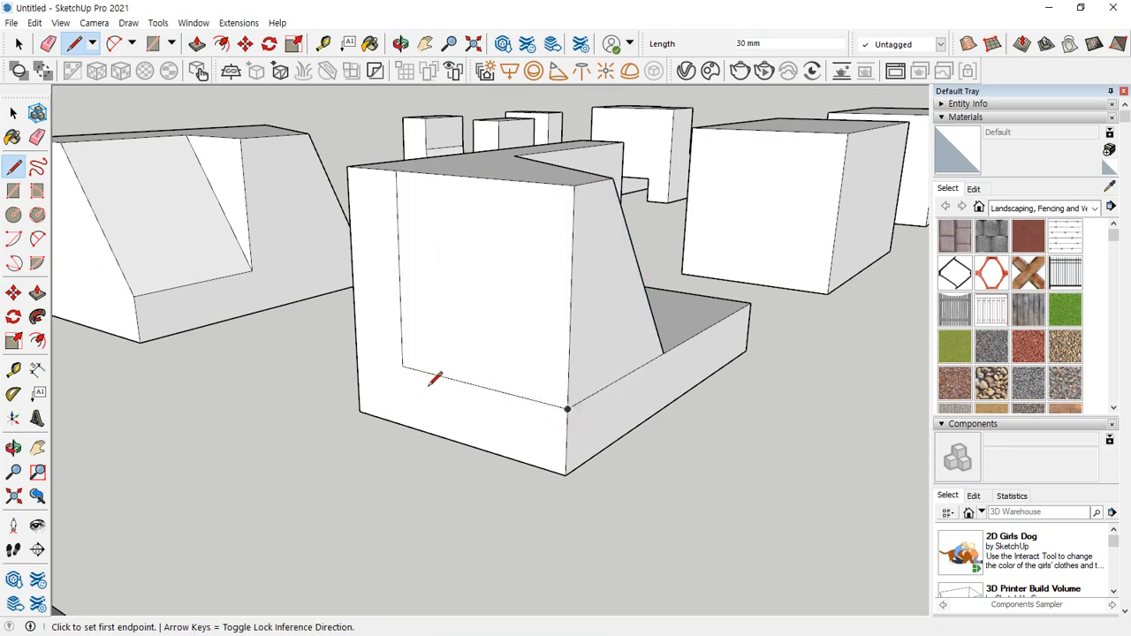
Erase the leftover seam edges on the solid's side and front faces
key("e")
left_click_drag(426, 372, 403, 358)
middle_click_drag(707, 285, 606, 309)
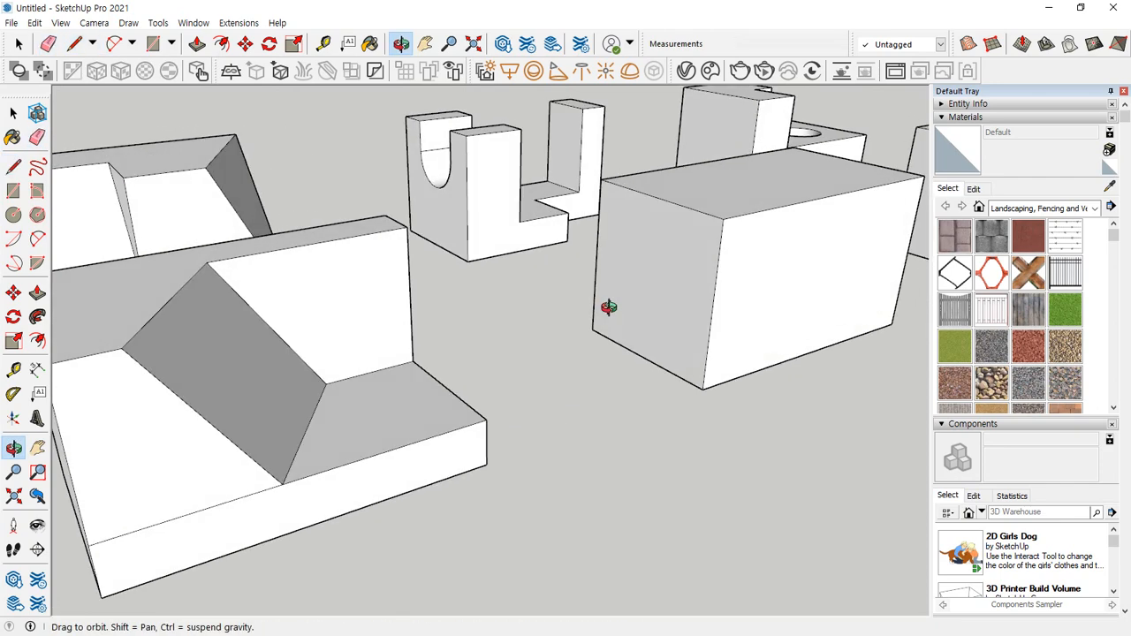
middle_click_drag(353, 361, 330, 424)
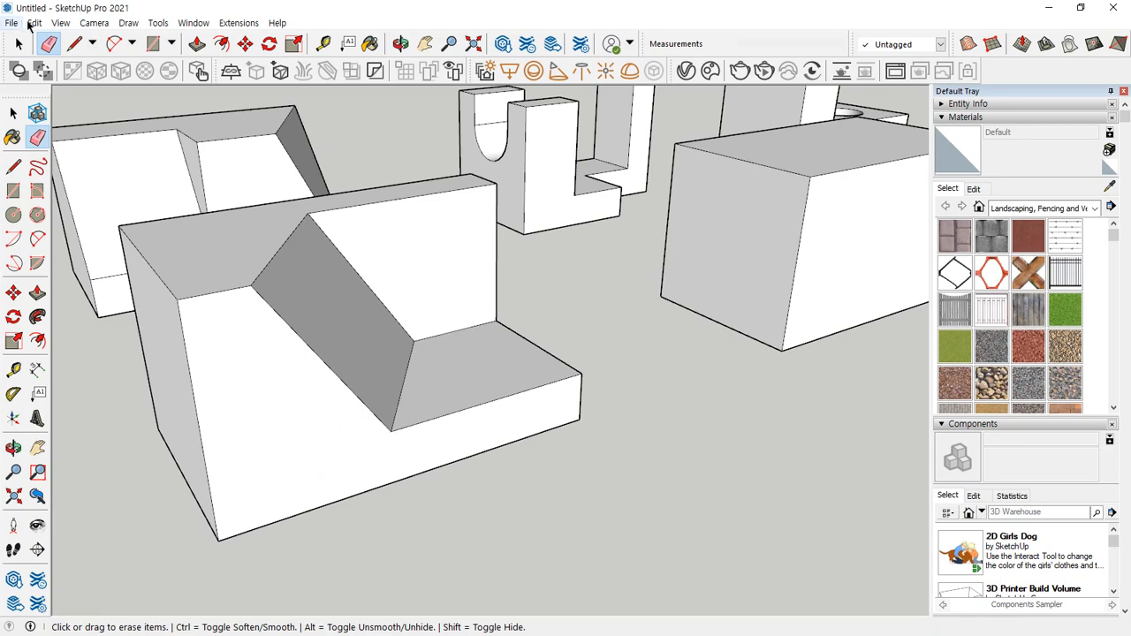
Examine the hollow interior of the sloped solid in the X-ray face style and restore the opaque display
left_click(60, 23)
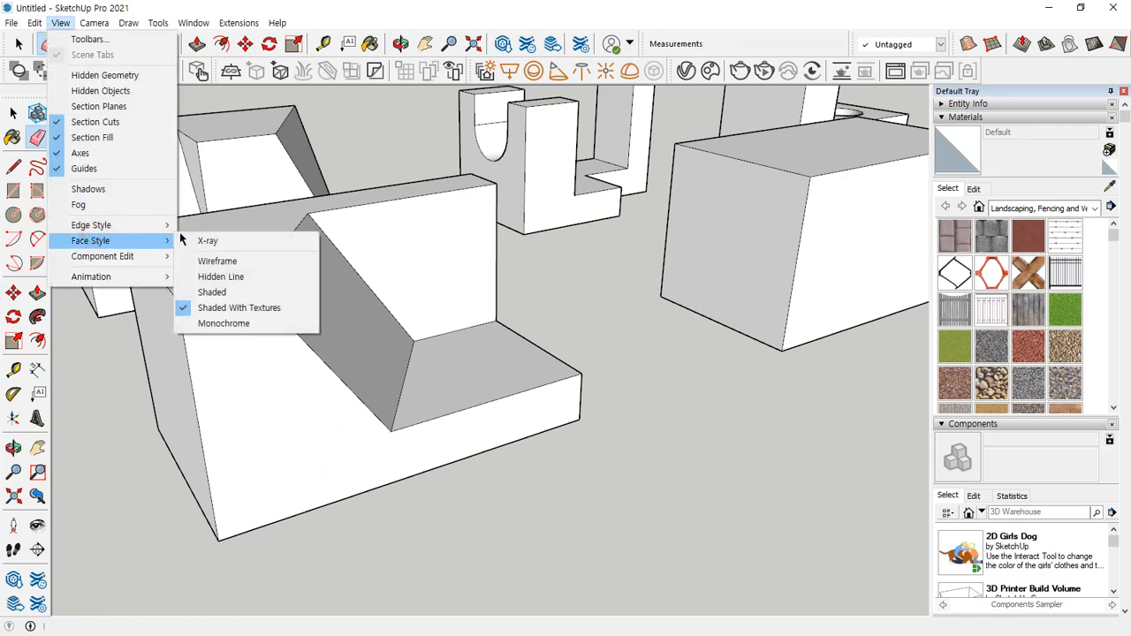
left_click(201, 241)
middle_click_drag(323, 429, 353, 367)
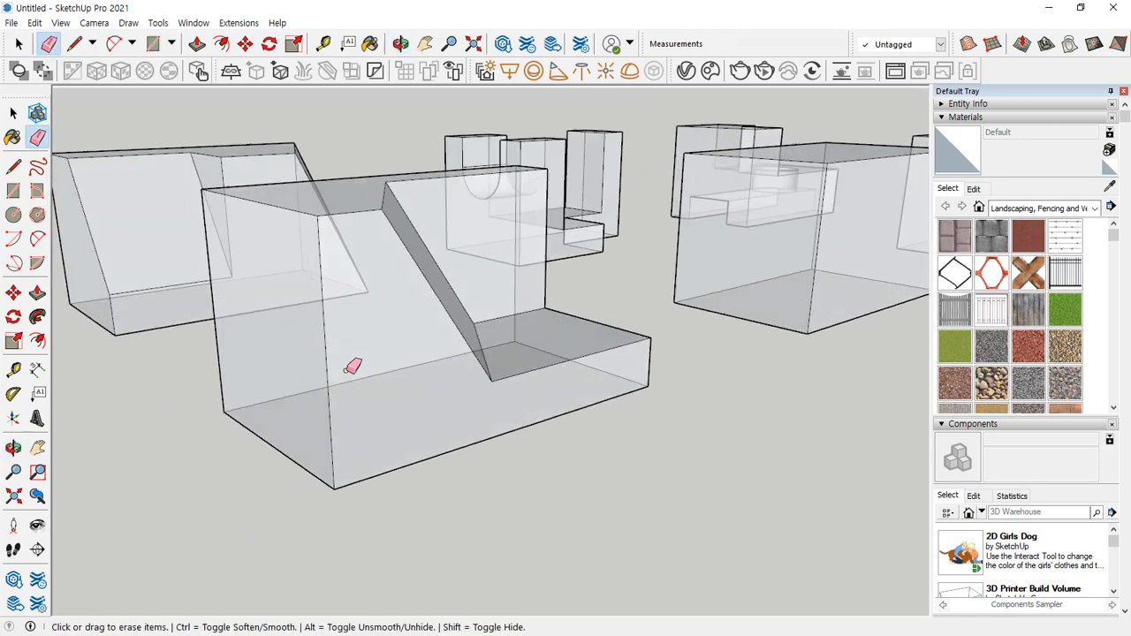
mouse_move(369, 322)
left_mouse_down("ctrl")
mouse_move(353, 416)
mouse_move(358, 326)
left_mouse_up("ctrl")
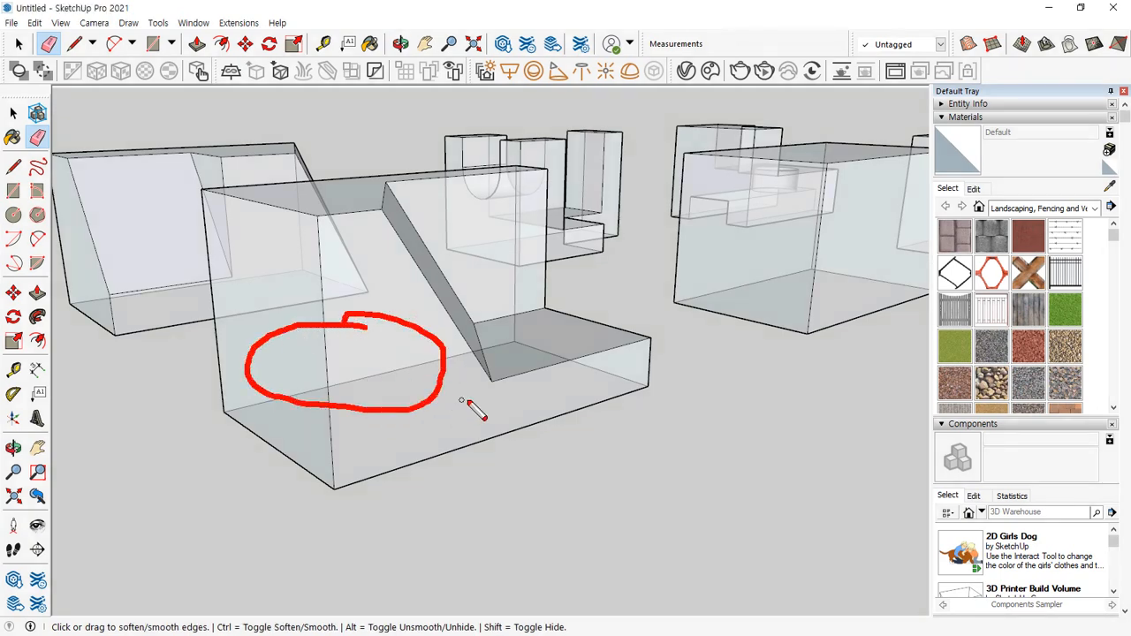
mouse_move(484, 399)
left_mouse_down("ctrl")
mouse_move(278, 303)
mouse_move(386, 461)
left_mouse_up("ctrl")
middle_click_drag(543, 341, 464, 383)
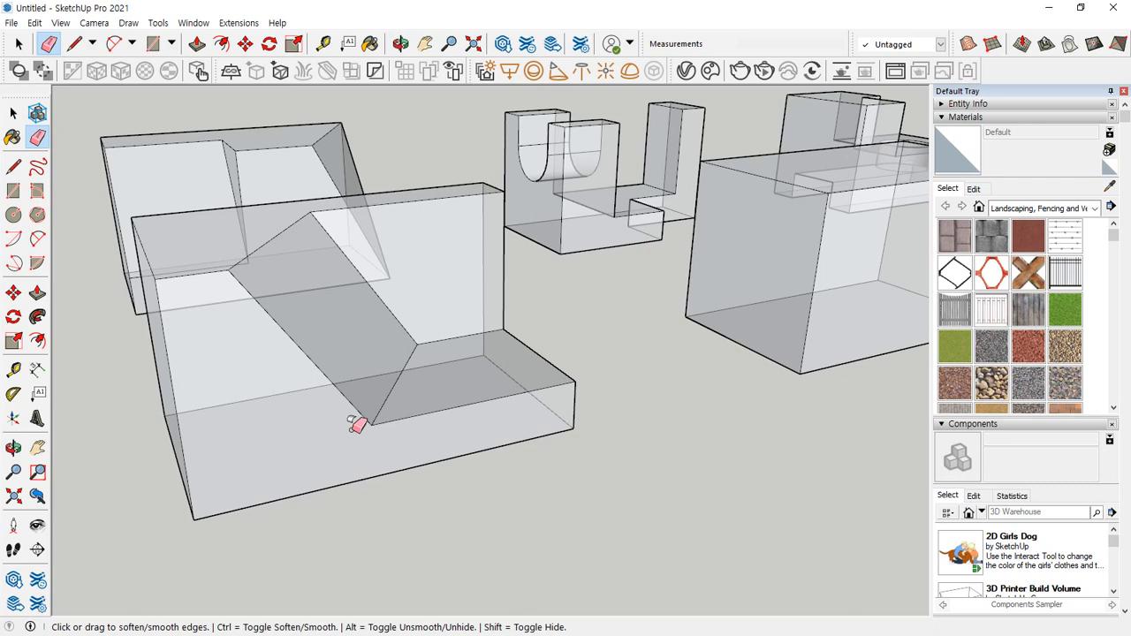
scroll(598, 374, "down", 1)
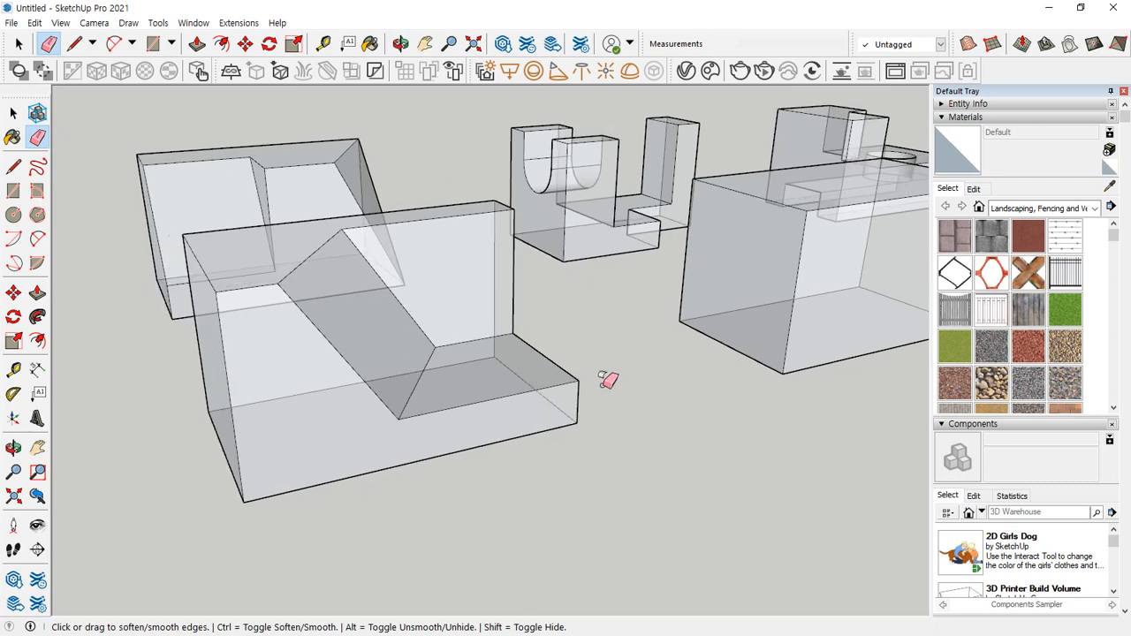
middle_click_drag(601, 385, 526, 379, "shift")
left_click(56, 23)
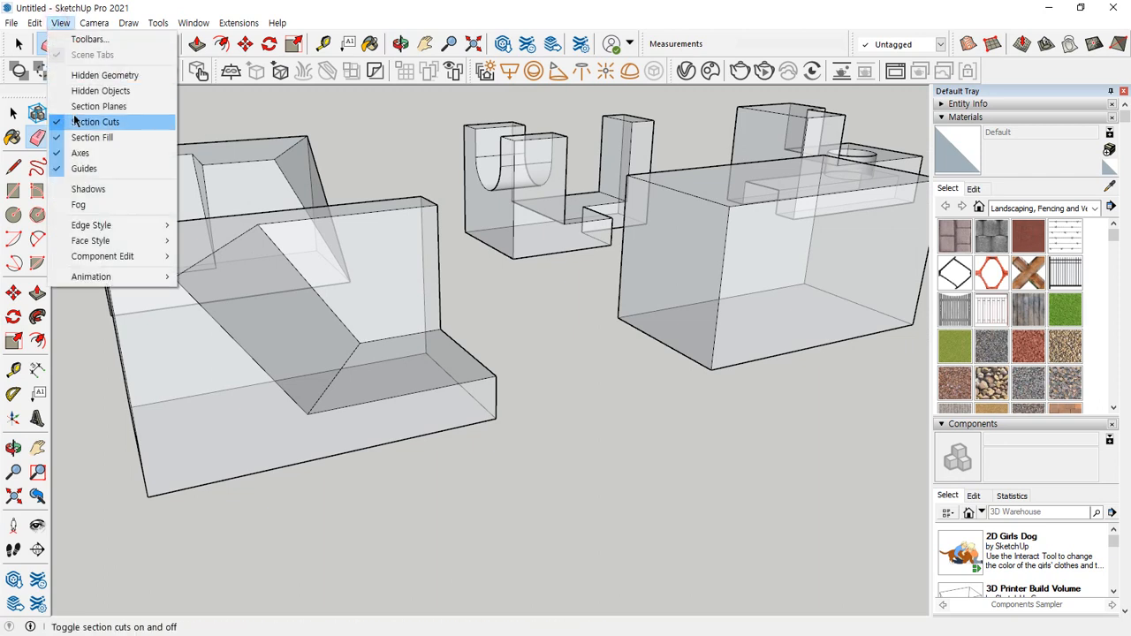
mouse_move(33, 23)
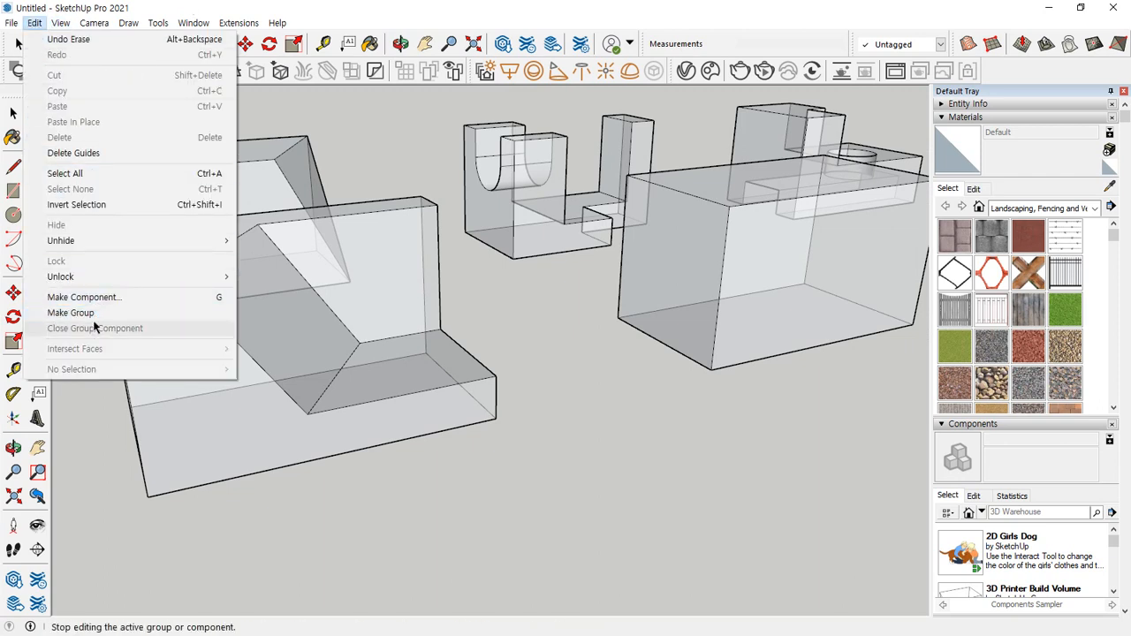
mouse_move(93, 240)
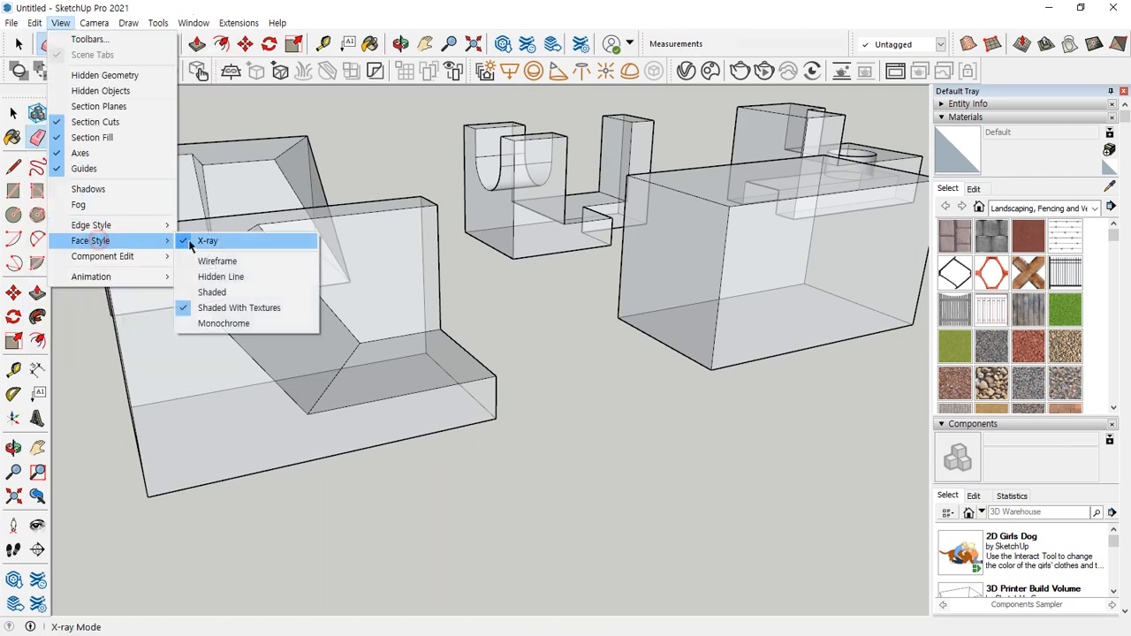
left_click(205, 240)
Undo the sloped-face construction back to the rectangle helper lines around both diagonals
key("ctrl+z")
key("ctrl+z")
key("ctrl+z")
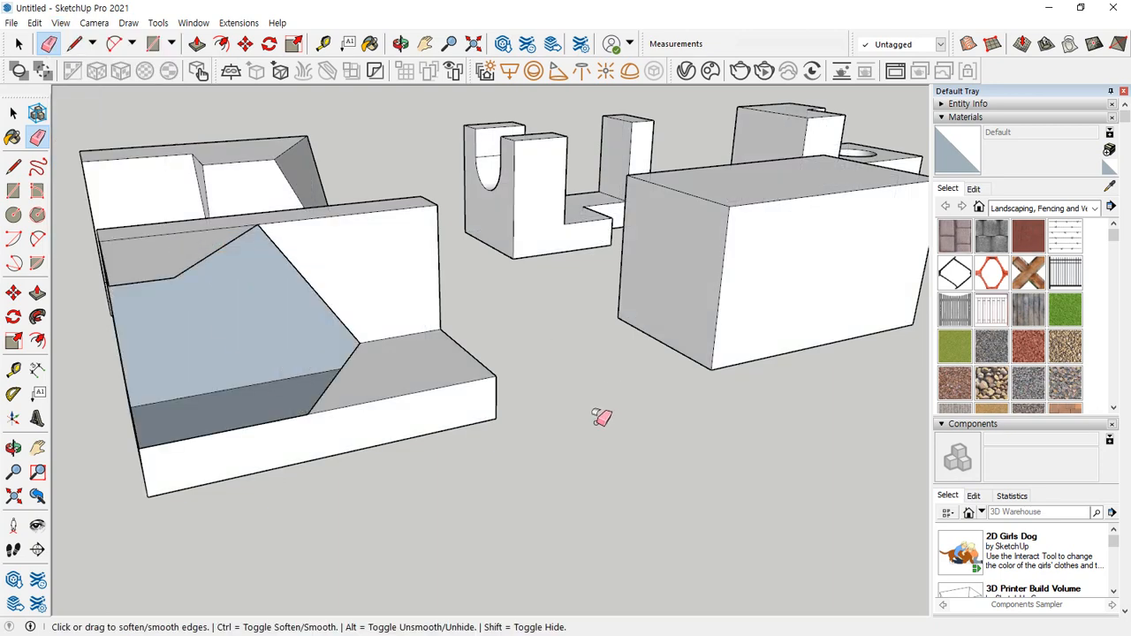
mouse_move(498, 379)
middle_mouse_down()
mouse_move(280, 419)
mouse_move(666, 418)
middle_mouse_up()
key("ctrl+z")
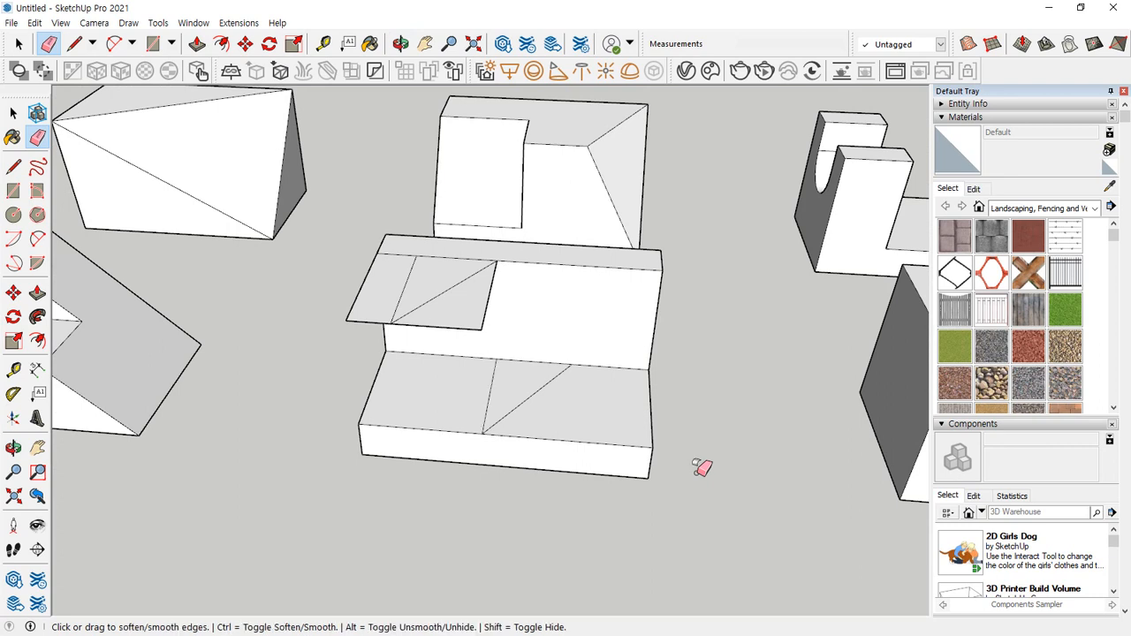
key("ctrl")
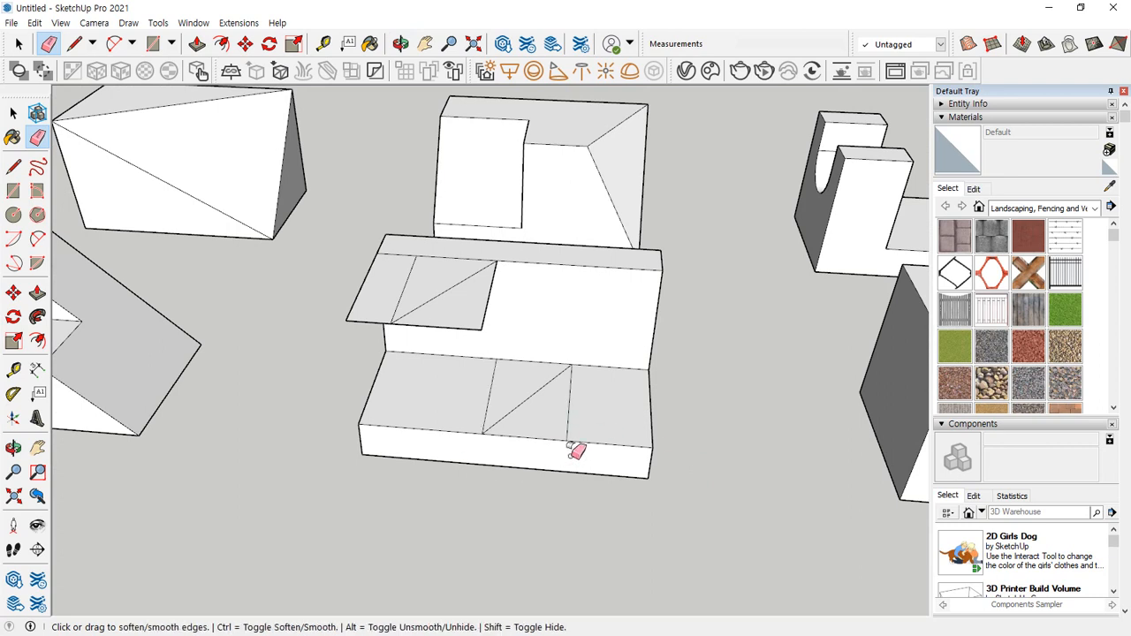
Erase the helper lines beside the step's diagonal and the outer sides of the overhang's rectangle, keeping both diagonals
left_click(571, 409)
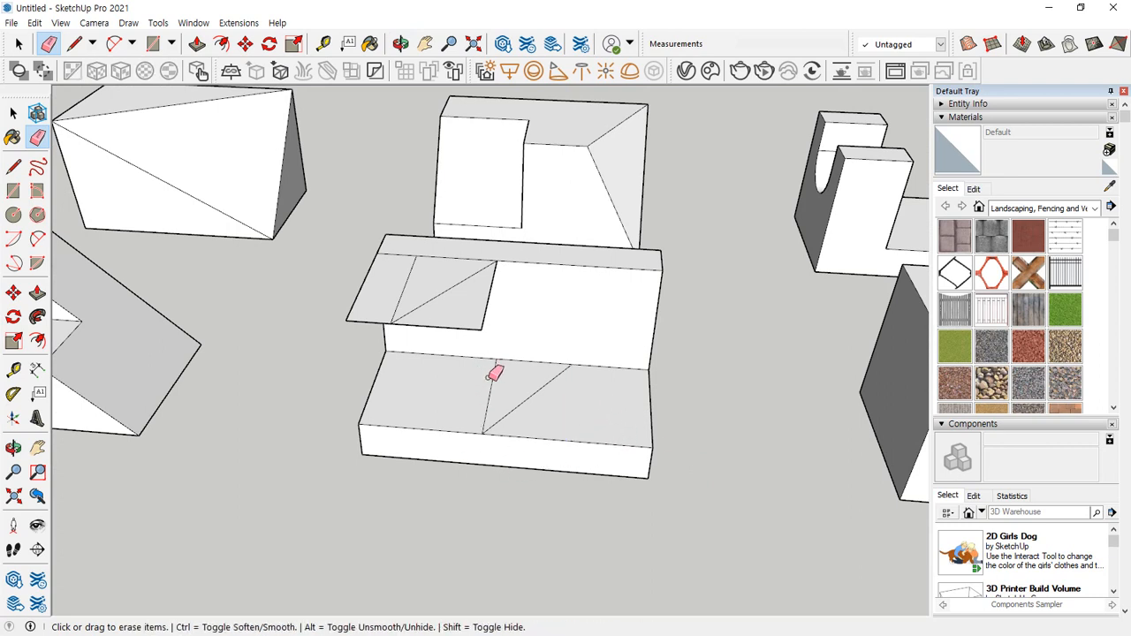
left_click_drag(489, 378, 473, 421)
mouse_move(478, 313)
left_mouse_down()
mouse_move(429, 321)
mouse_move(364, 289)
left_mouse_up()
Erase the wall's upper front edge and the inner edge between wall and step
left_click(435, 257)
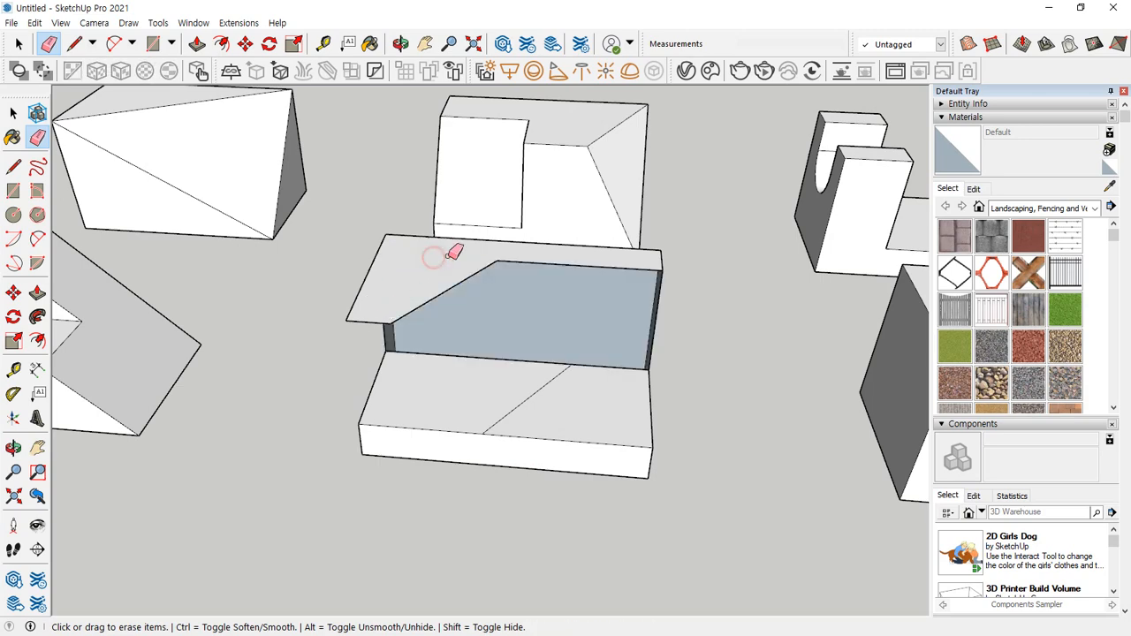
mouse_move(465, 359)
middle_mouse_down()
mouse_move(462, 257)
mouse_move(427, 404)
mouse_move(480, 327)
middle_mouse_up()
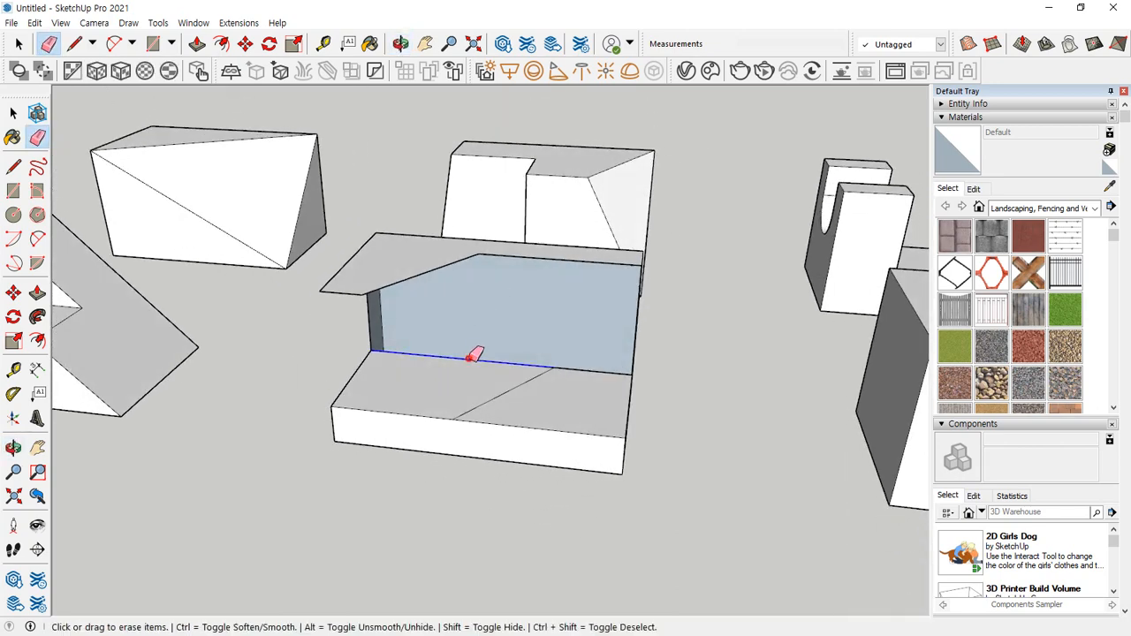
left_click(471, 352)
middle_click_drag(402, 458, 429, 448)
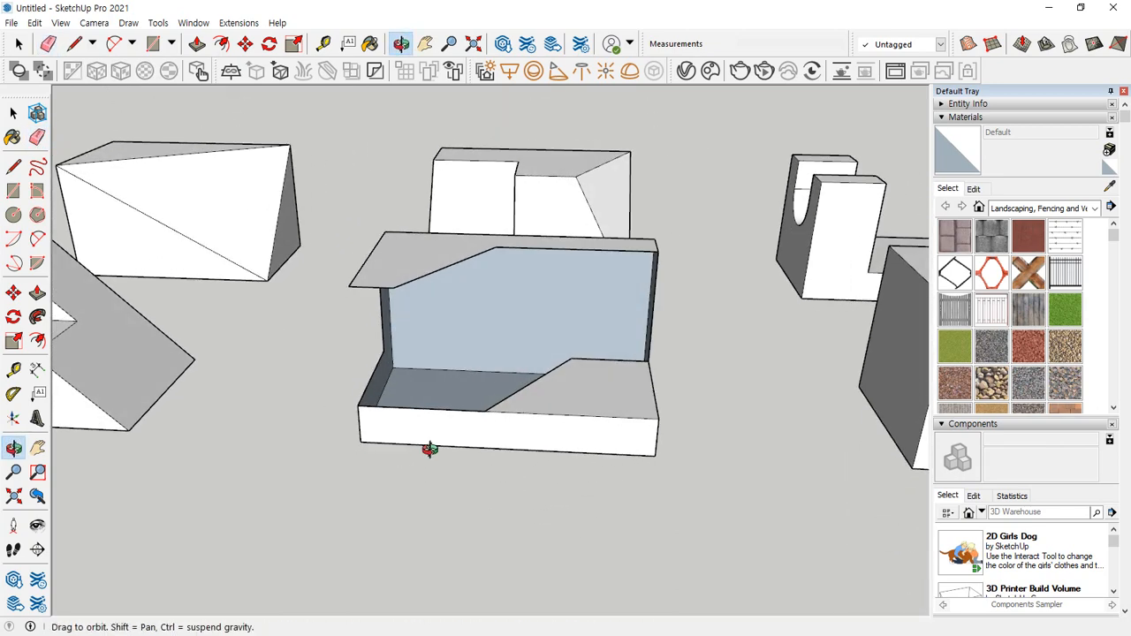
middle_click_drag(518, 379, 502, 300)
Connect both ends of the overhang's diagonal to the matching ends of the step's diagonal with lines, closing the sloped face
key("l")
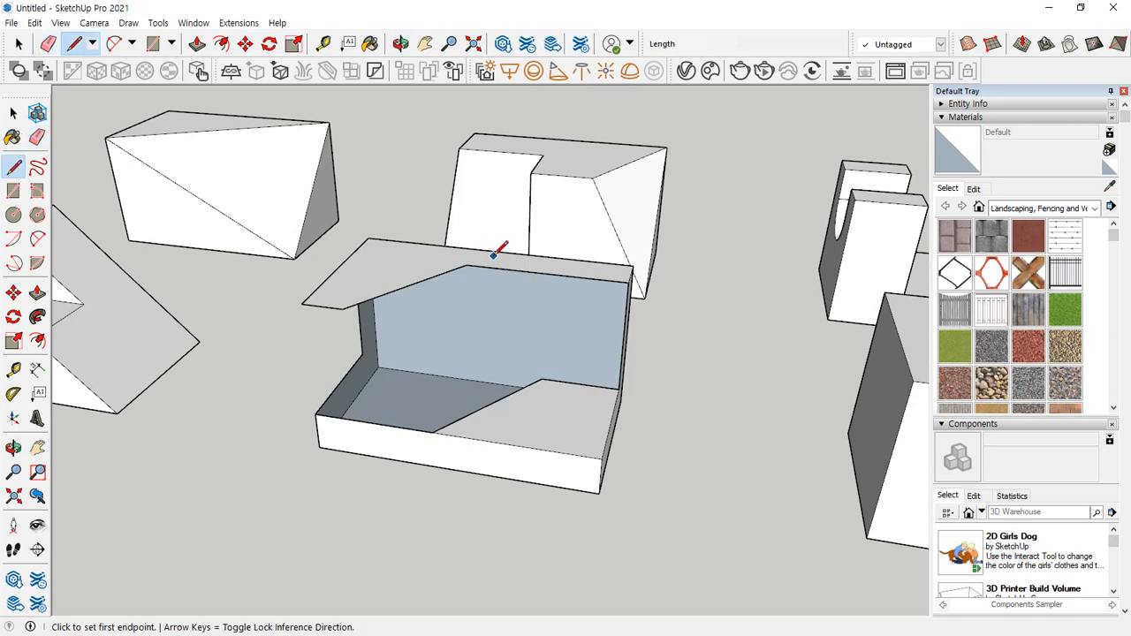
left_click(465, 264)
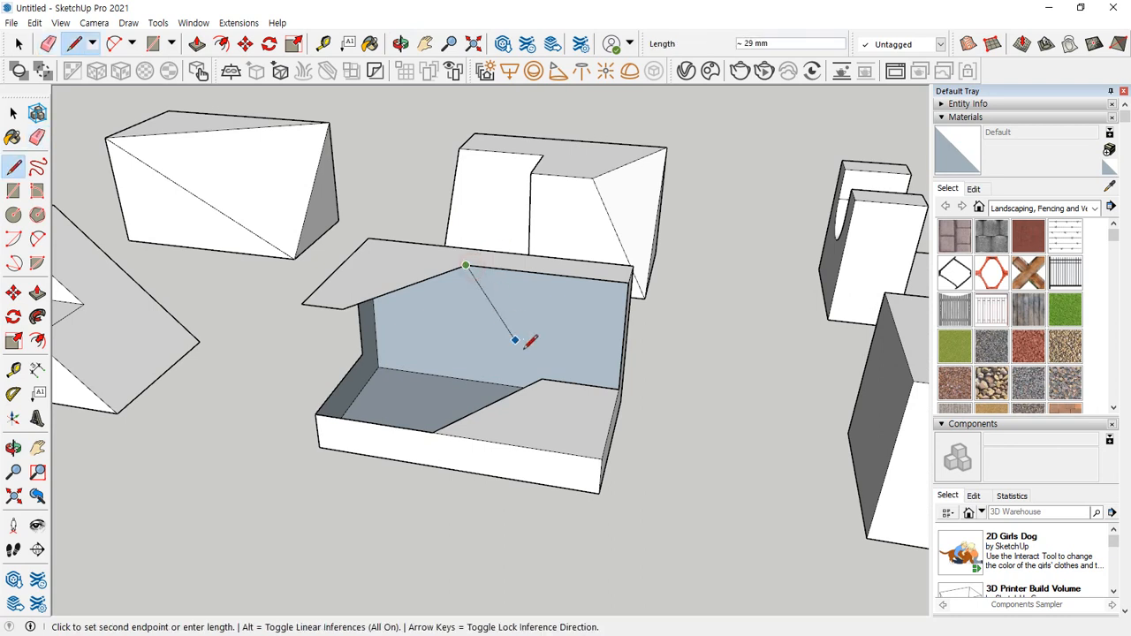
left_click(540, 382)
left_click(433, 431)
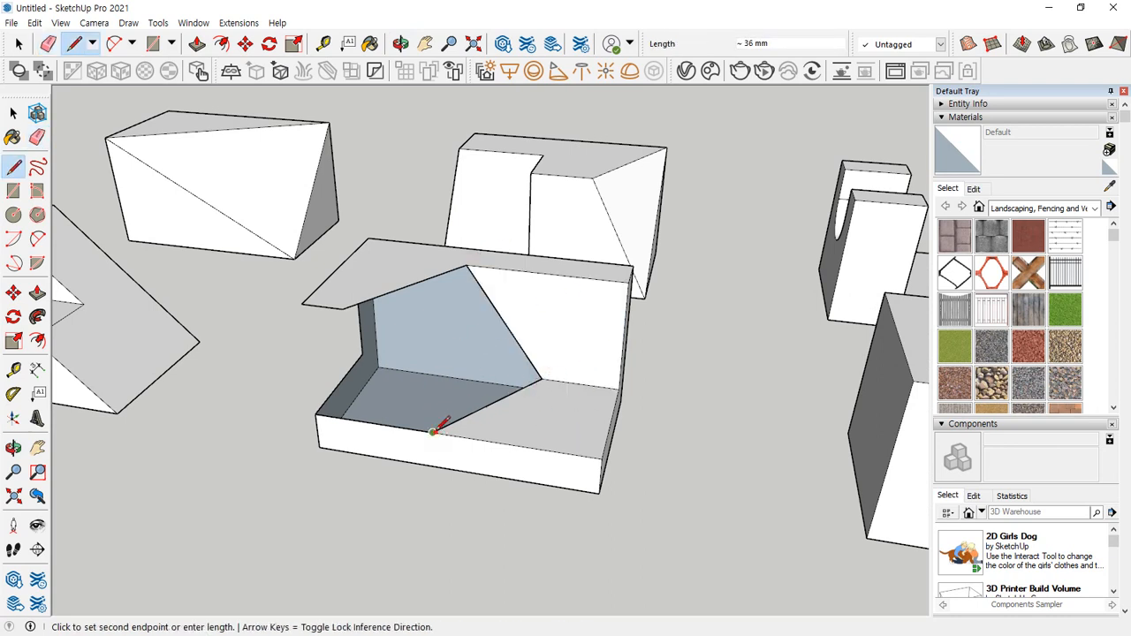
left_click(343, 307)
Draw a 30 mm vertical line between the step's and overhang's outer corners, and erase the leftover seams on the closed faces
middle_click_drag(265, 341, 517, 329)
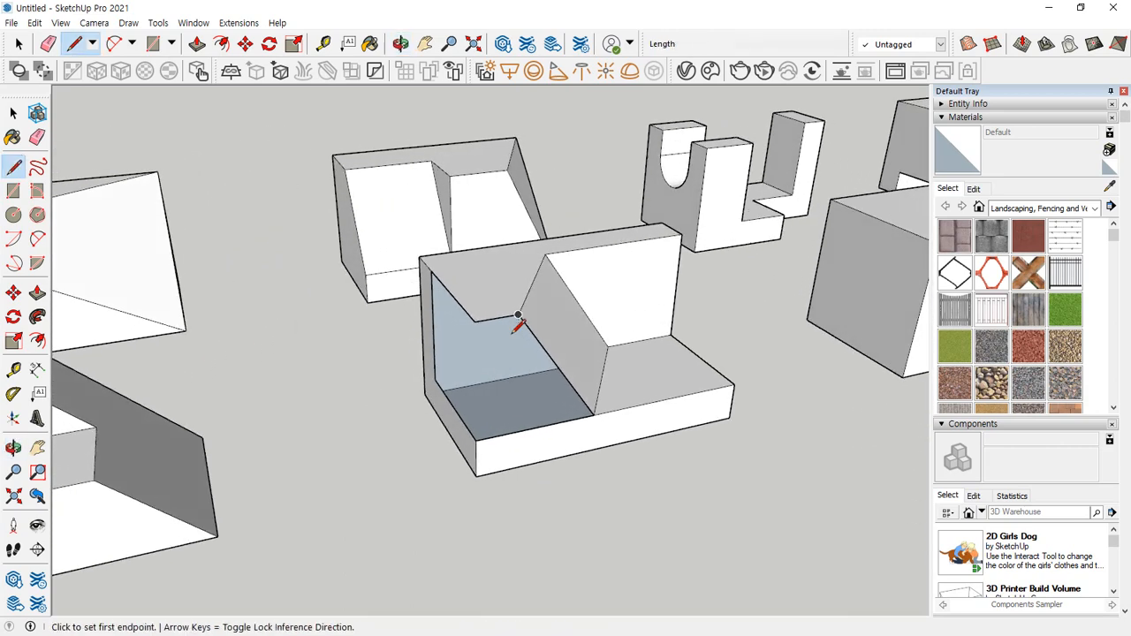
left_click(476, 439)
left_click(475, 320)
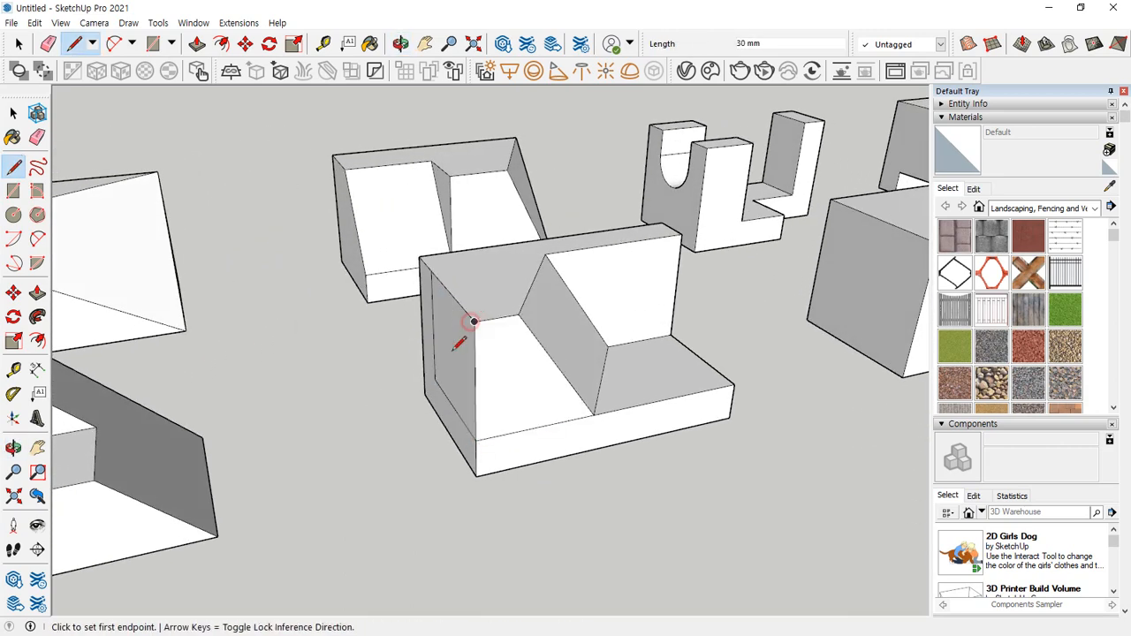
key("e")
left_click(445, 395)
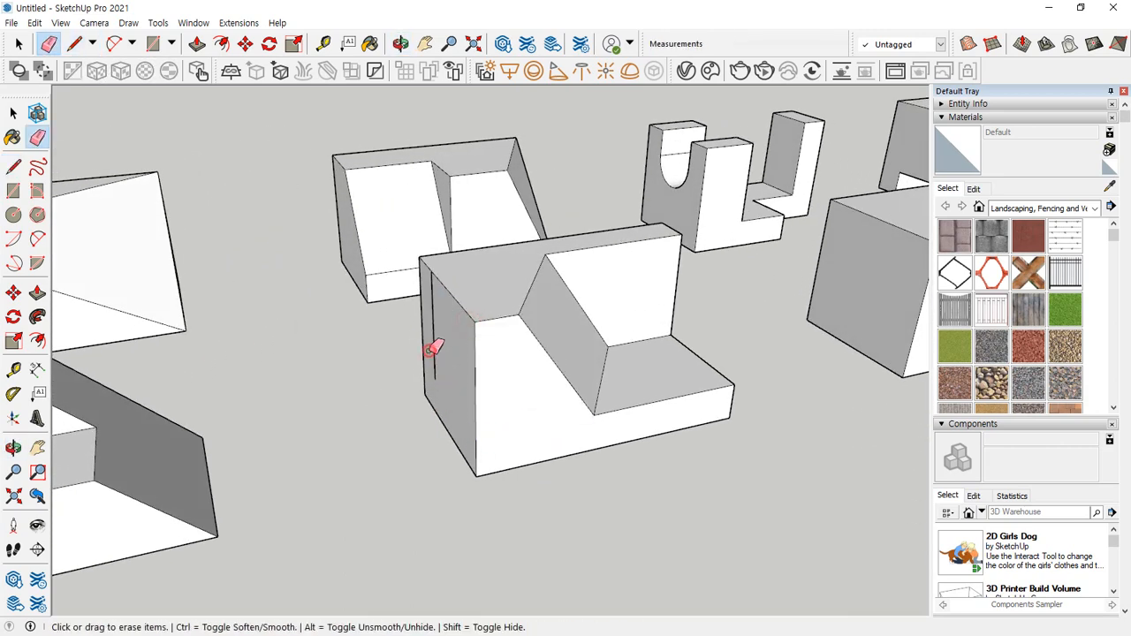
Draw a 10 × 10 mm rectangle on the step's upper face at its free front corner
middle_click_drag(596, 349, 389, 409)
scroll(390, 409, "up", 5)
key("r")
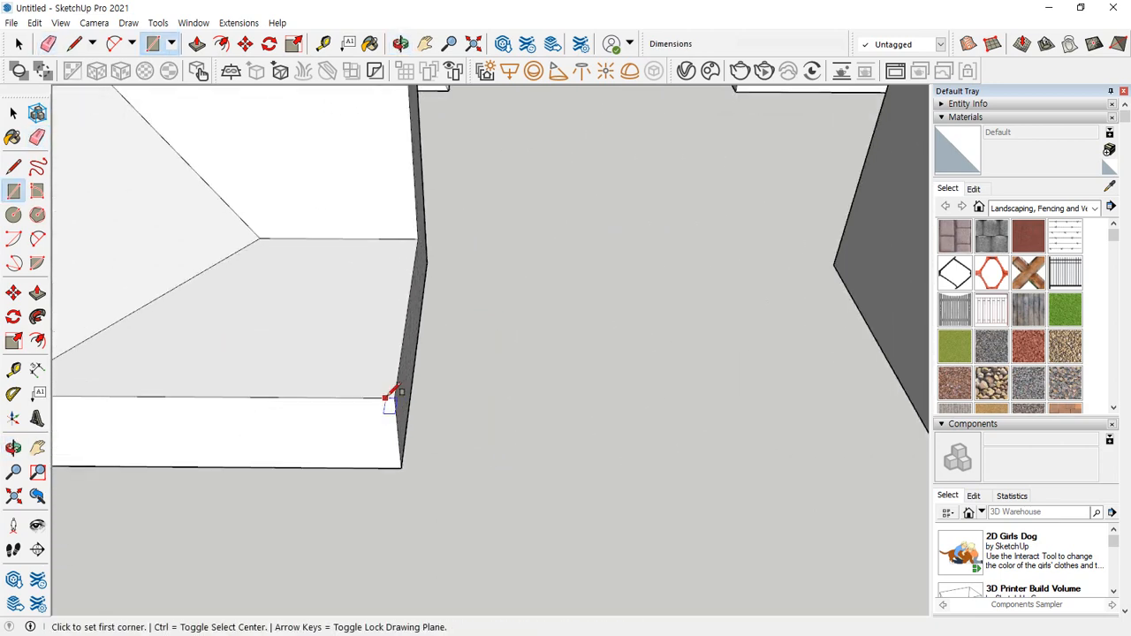
left_click(394, 397)
type("10,10")
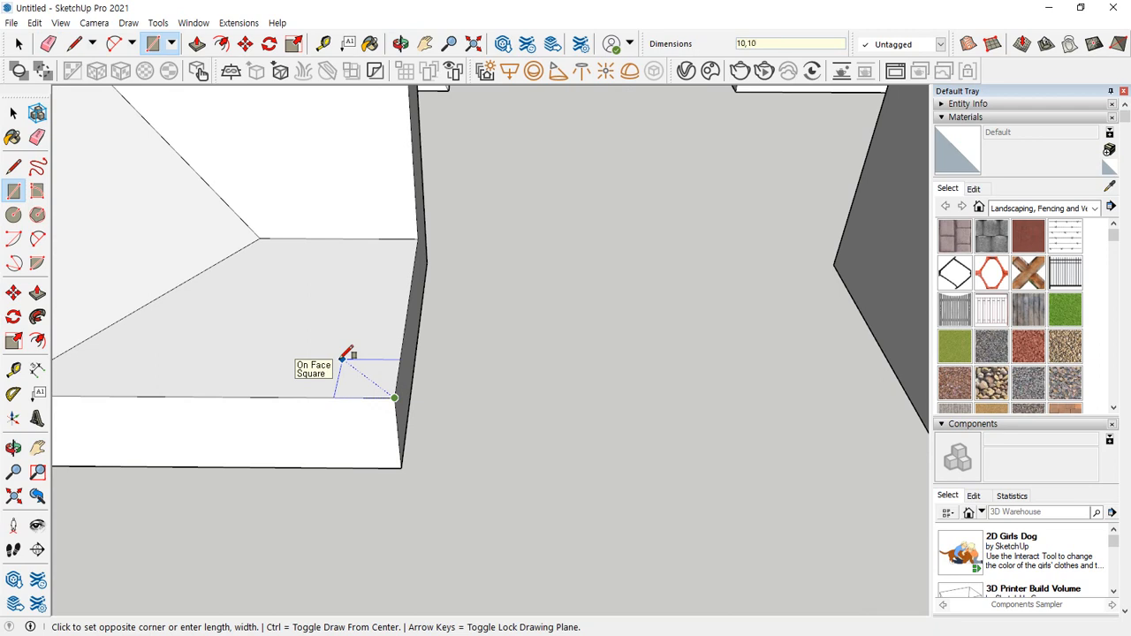
key("Return")
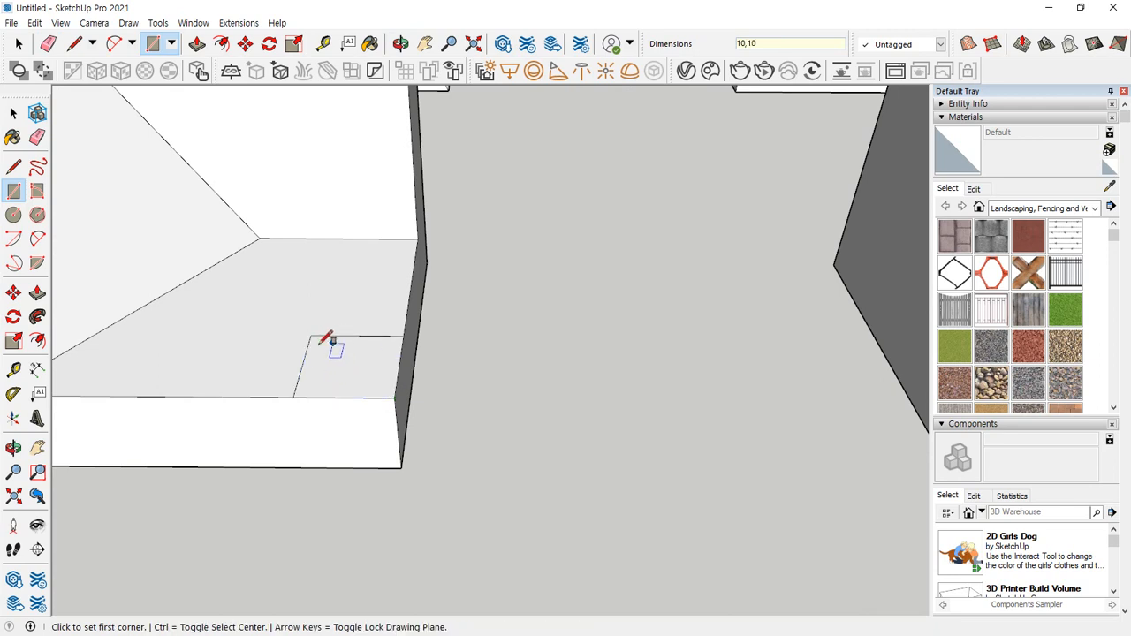
Draw a 90° arc of 10 mm radius inside the step's corner square, and erase the square's two construction lines
key("c")
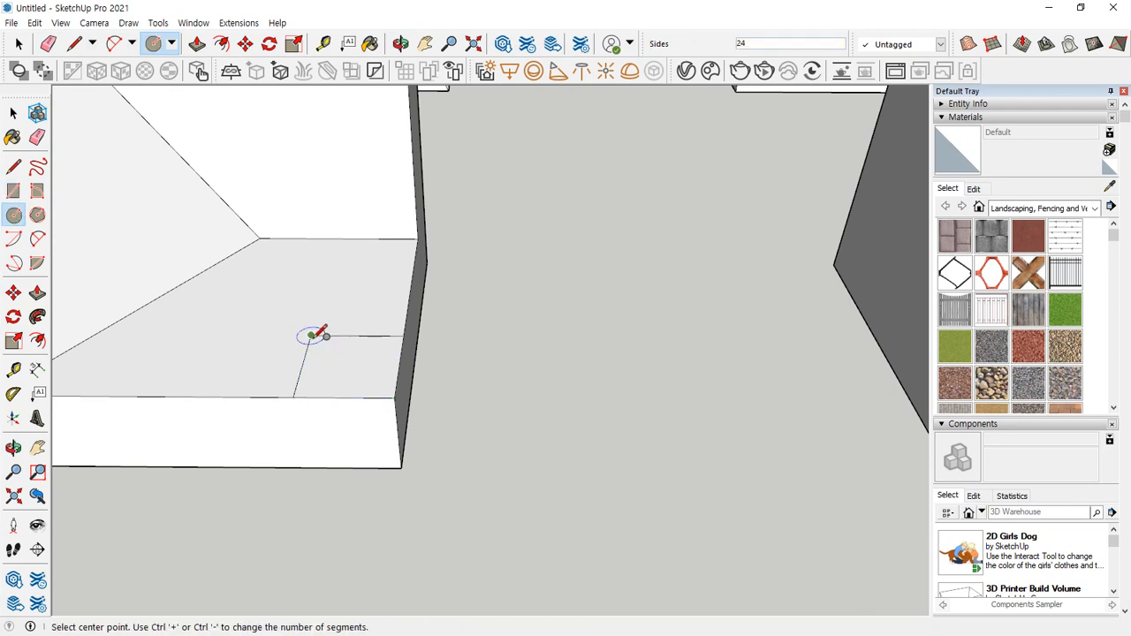
left_click(114, 44)
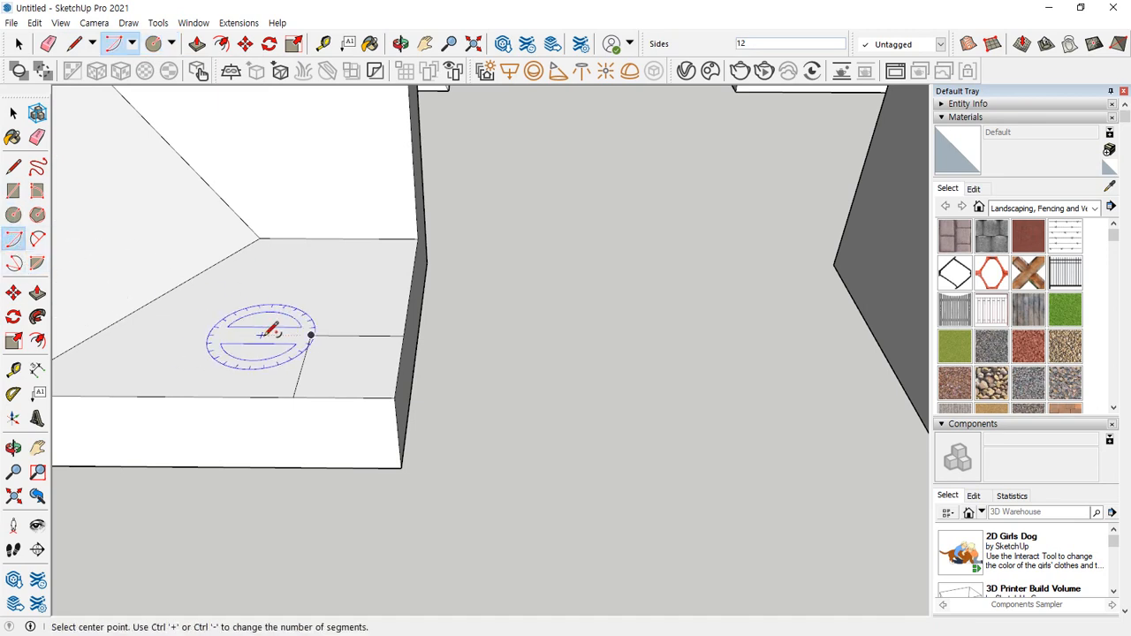
left_click(311, 335)
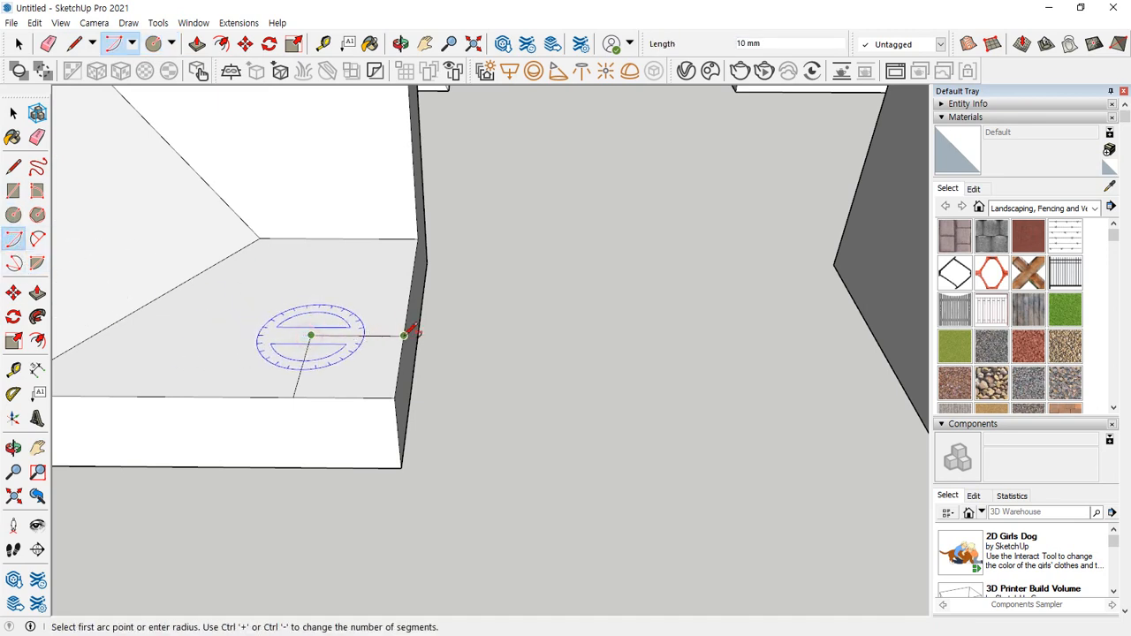
left_click(404, 335)
left_click(292, 395)
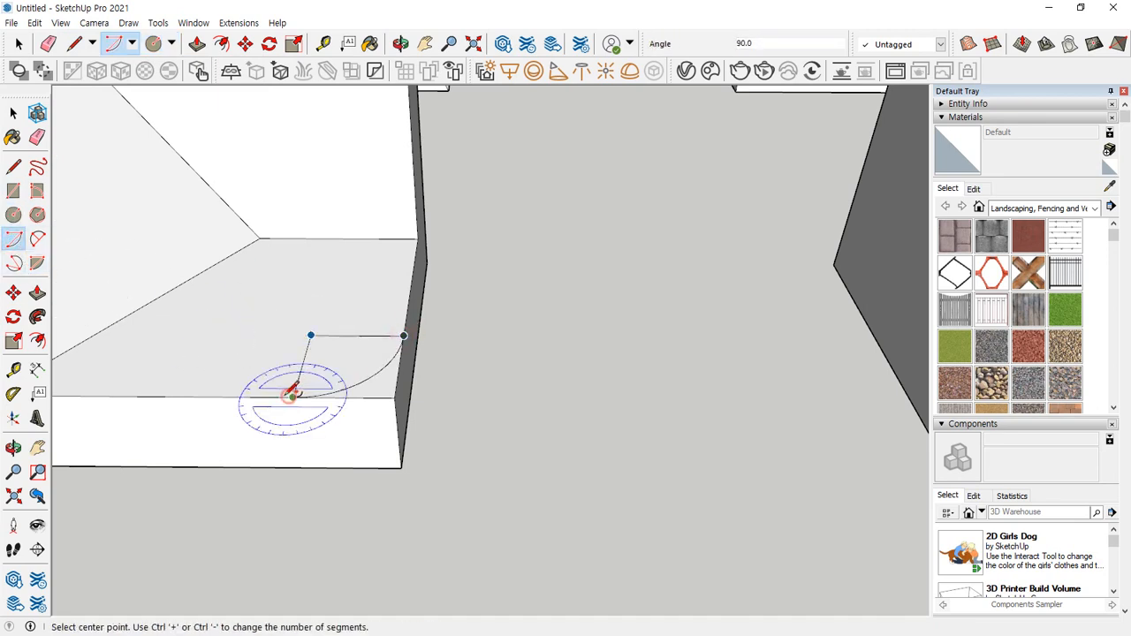
key("e")
left_click_drag(322, 335, 295, 360)
Push the piece outside the arc down 10 mm through the step to round its corner
key("p")
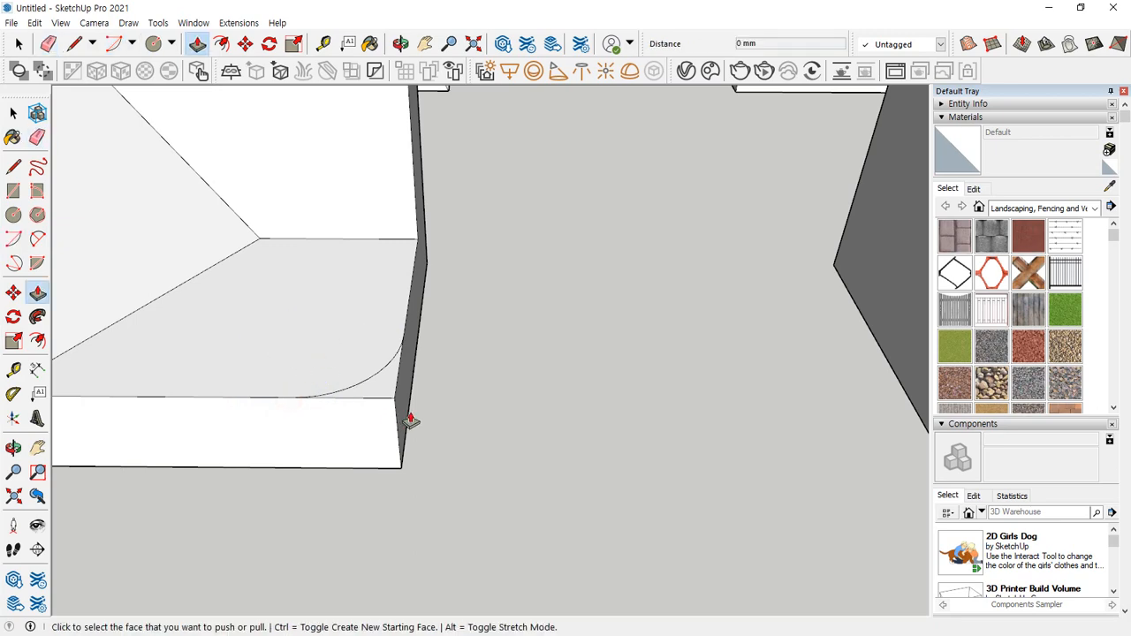
left_click(388, 391)
left_click(400, 467)
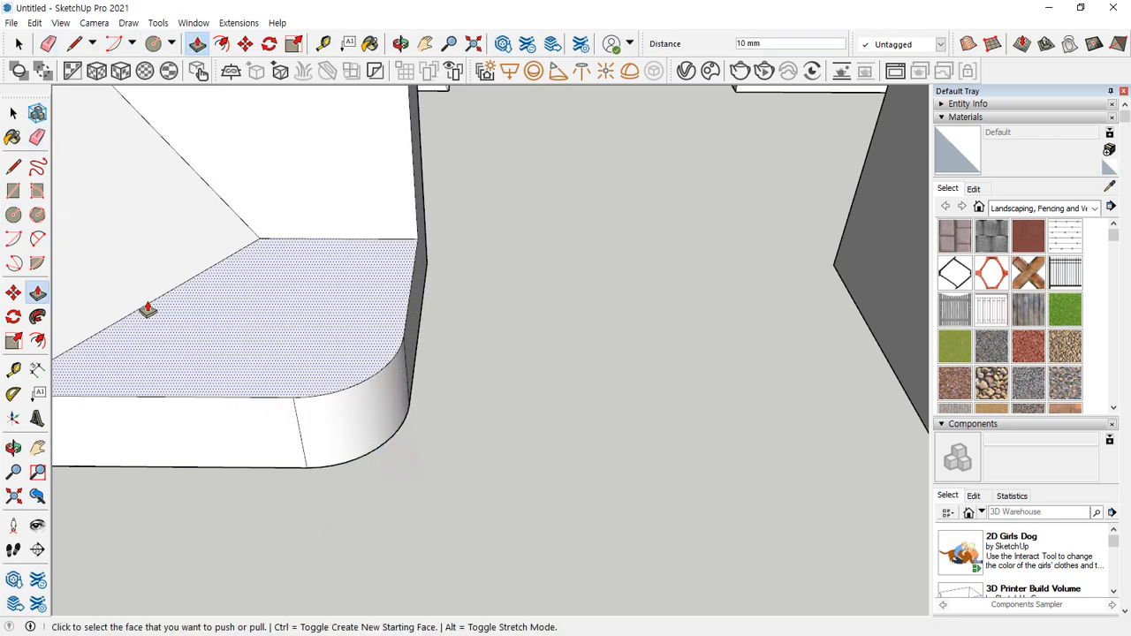
Draw a rectangle 20 mm wide and 10 mm high at the lower near corner of the next block's end face
middle_click_drag(369, 513, 434, 442)
key("r")
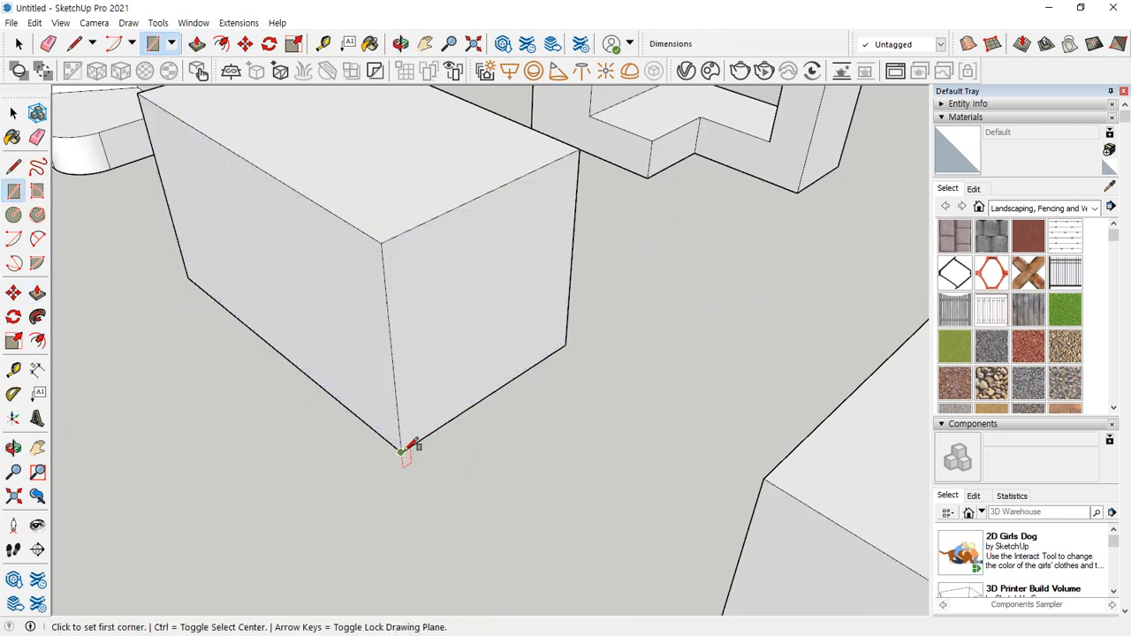
left_click(401, 451)
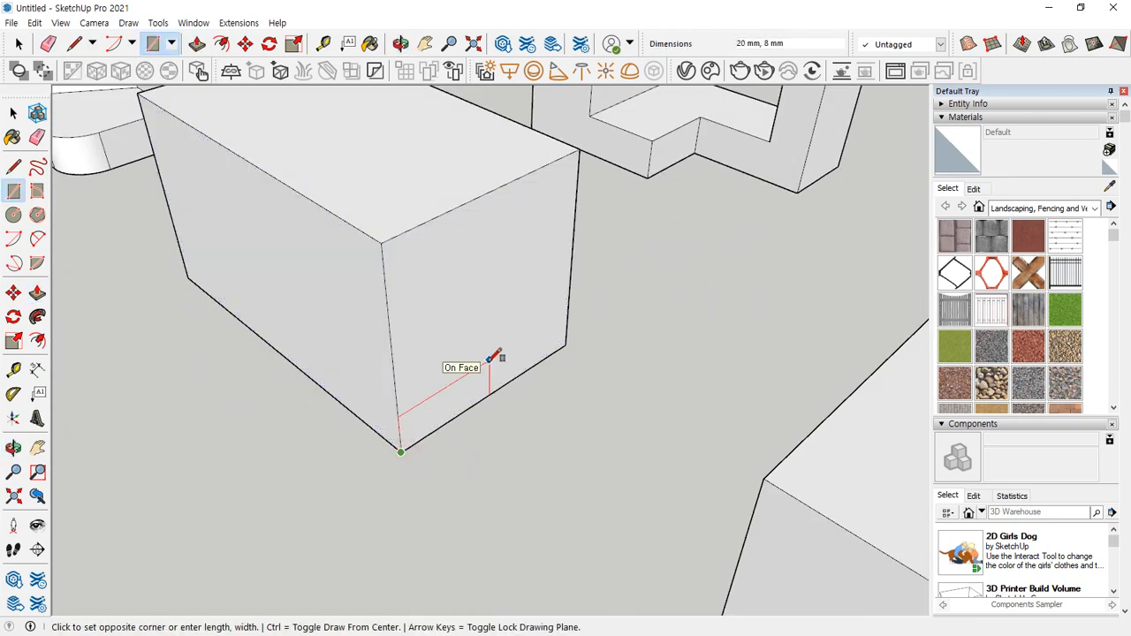
type("20,10")
key("Return")
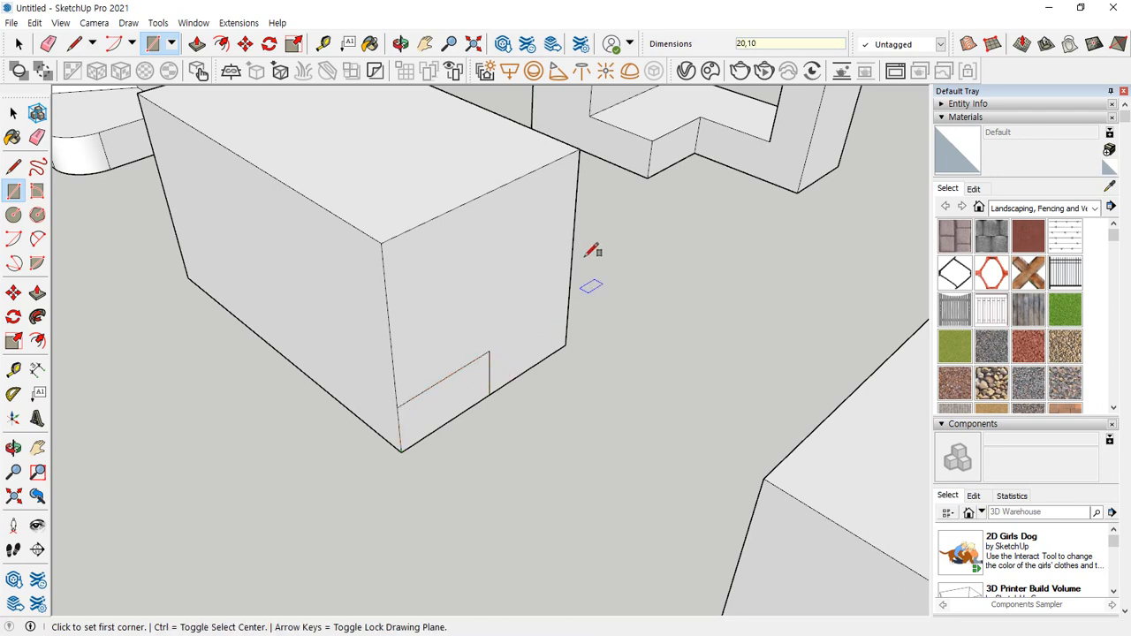
Draw a rectangle 10 mm wide and 20 mm high at the diagonally opposite upper corner of the end face
left_click(578, 149)
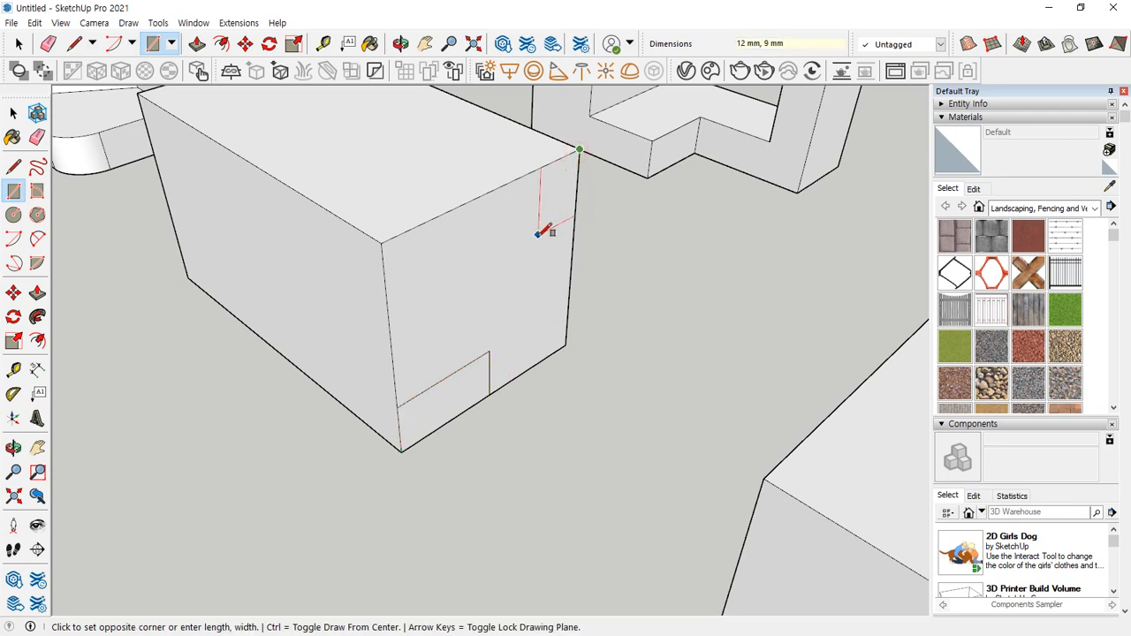
type("20,")
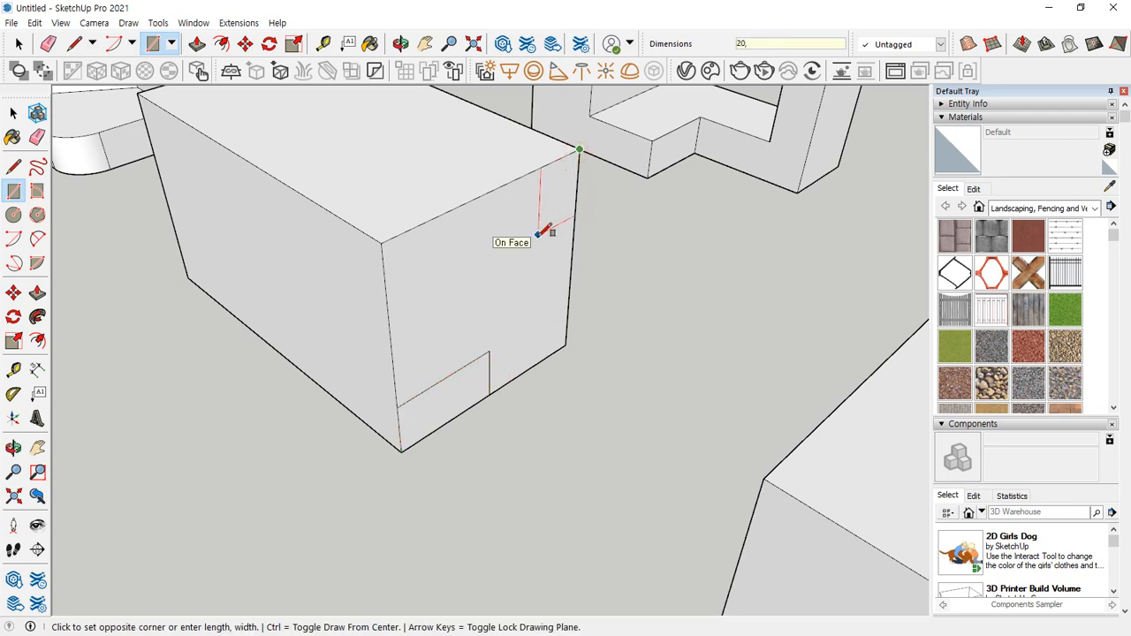
type("10")
key("Return")
Push both corner rectangles 70 mm through the block to cut away its lower and upper corners
scroll(495, 297, "down", 2)
middle_click_drag(495, 297, 532, 336, "shift")
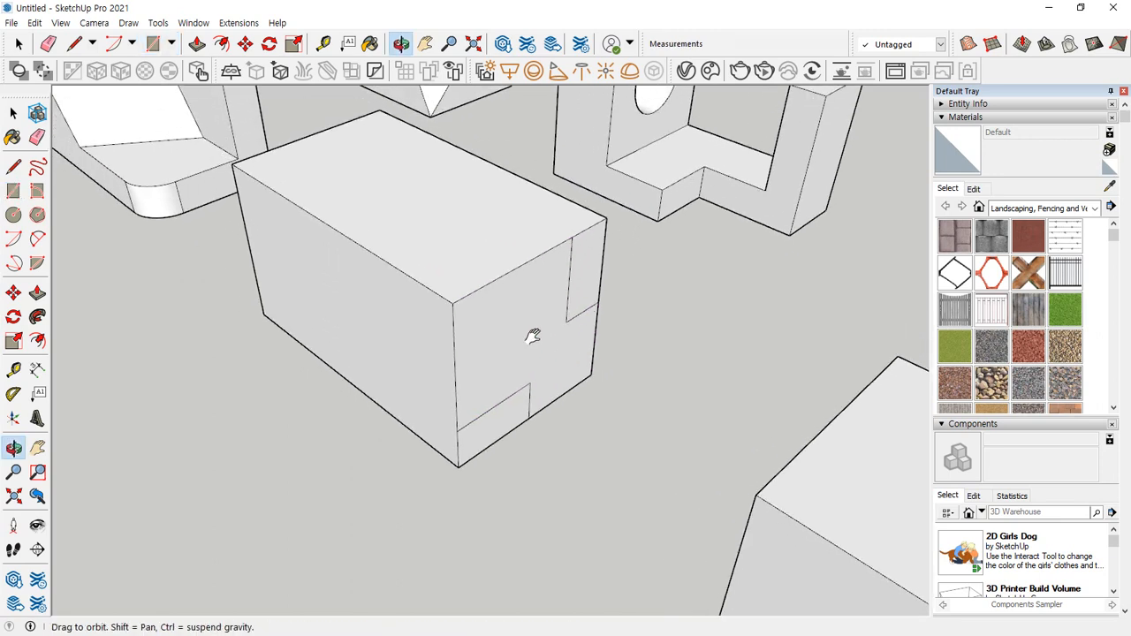
key("p")
left_click(489, 441)
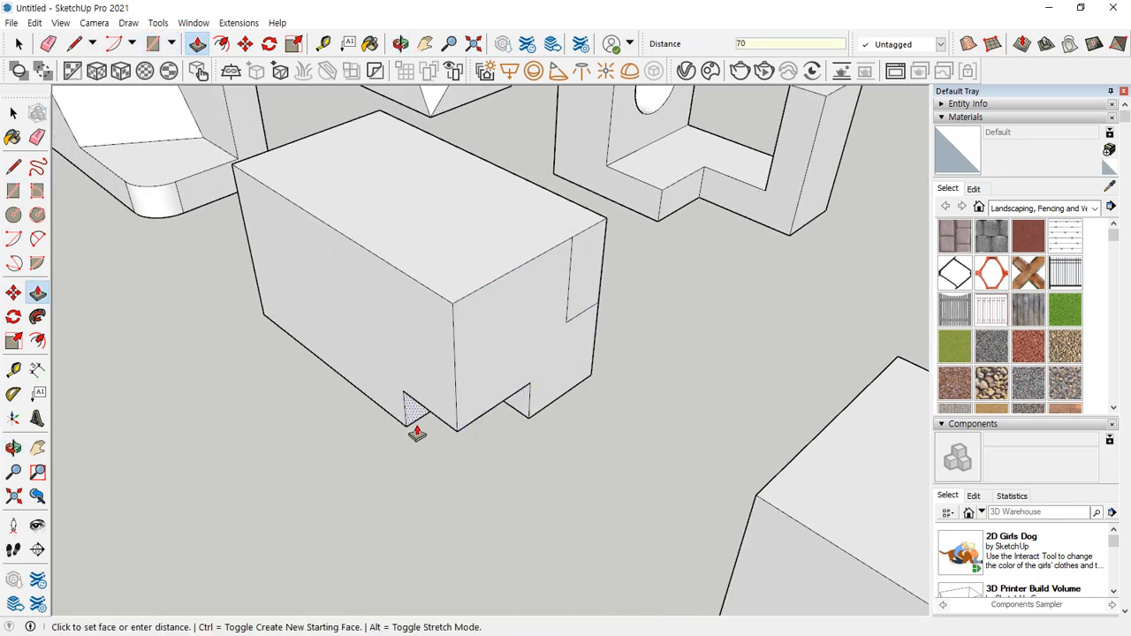
key("Return")
left_click(586, 239)
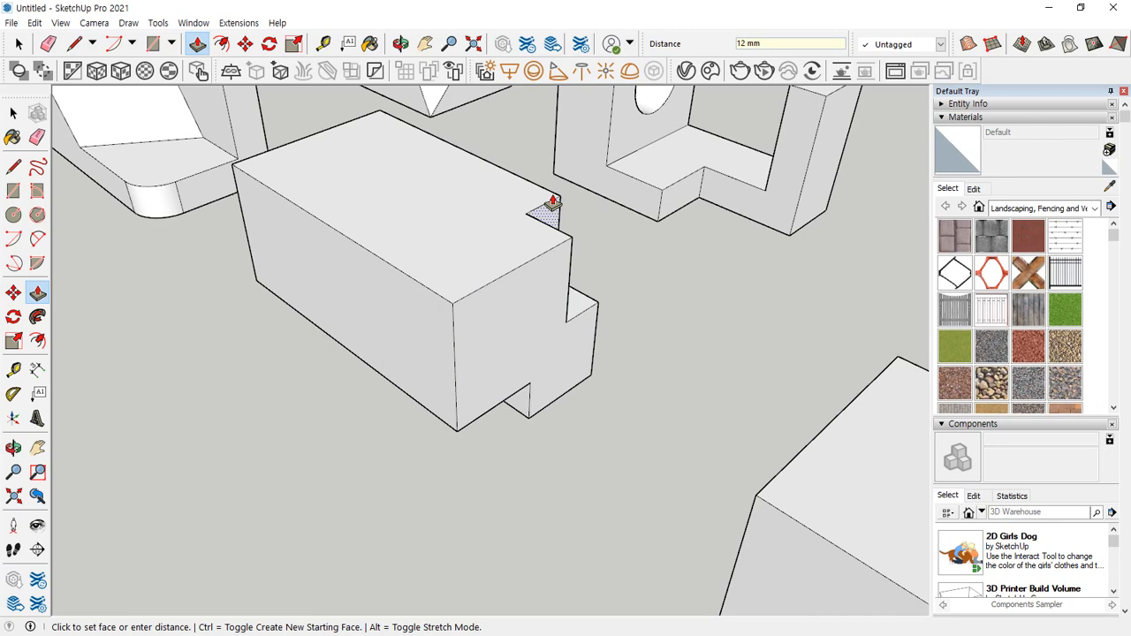
type("70")
key("Return")
scroll(386, 227, "down", 2)
middle_click_drag(389, 232, 593, 374)
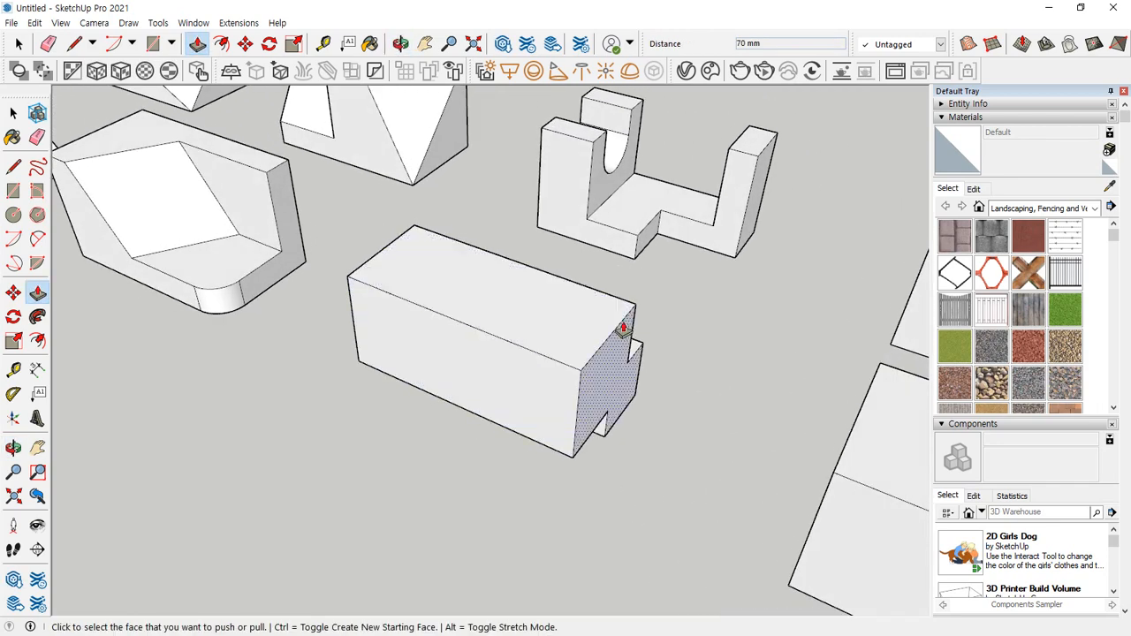
mouse_move(606, 330)
left_mouse_down()
mouse_move(478, 276)
mouse_move(472, 296)
left_mouse_up()
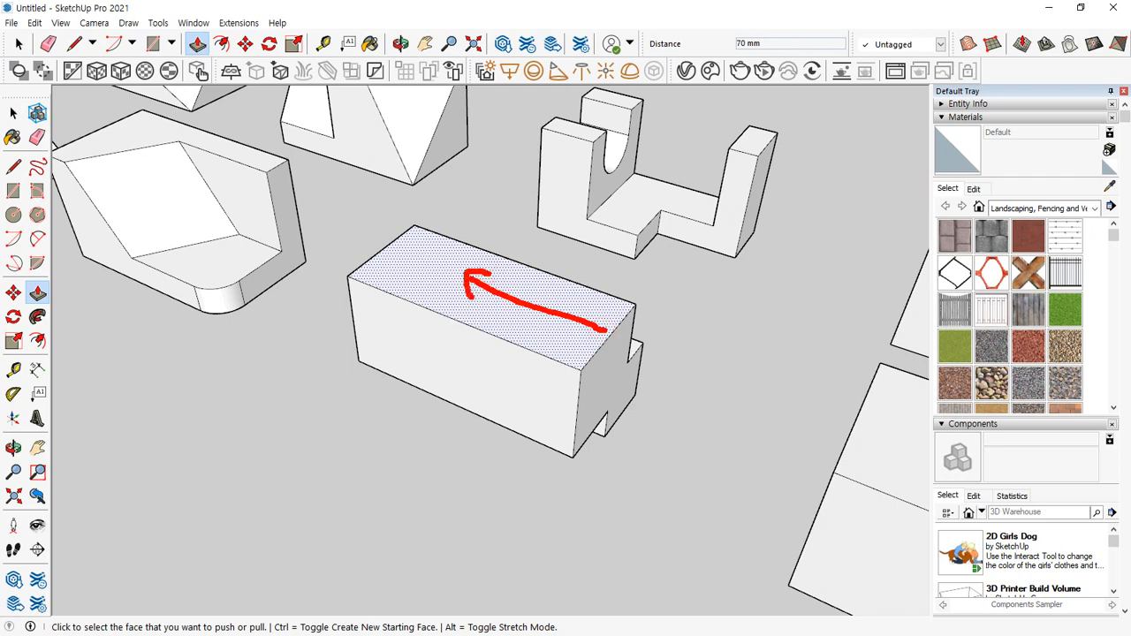
key("Escape")
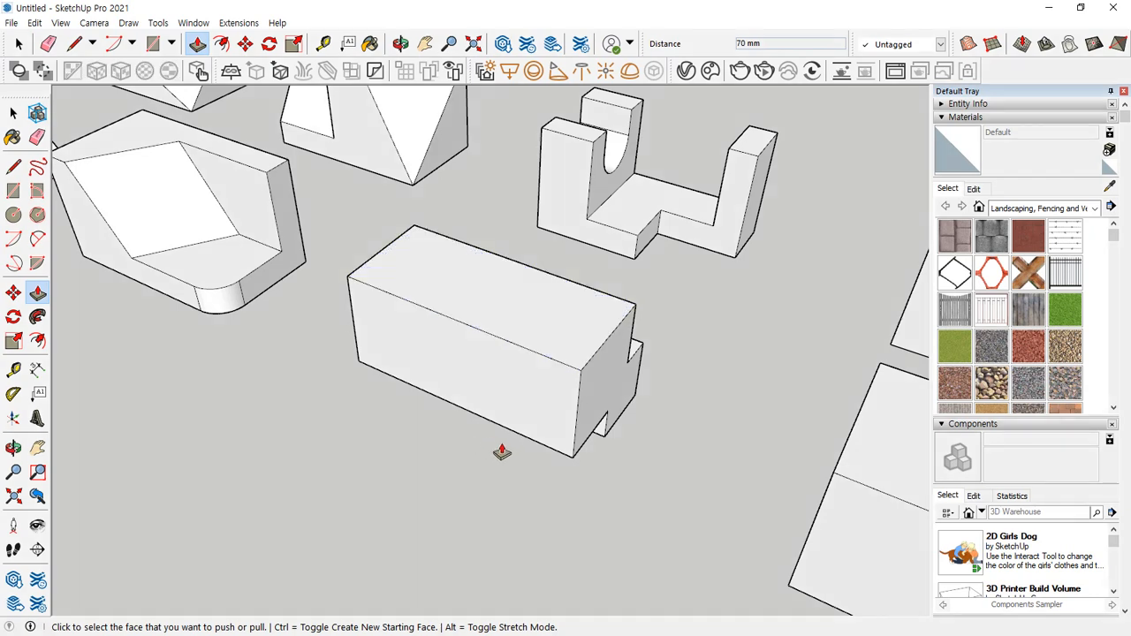
key("m")
key("space")
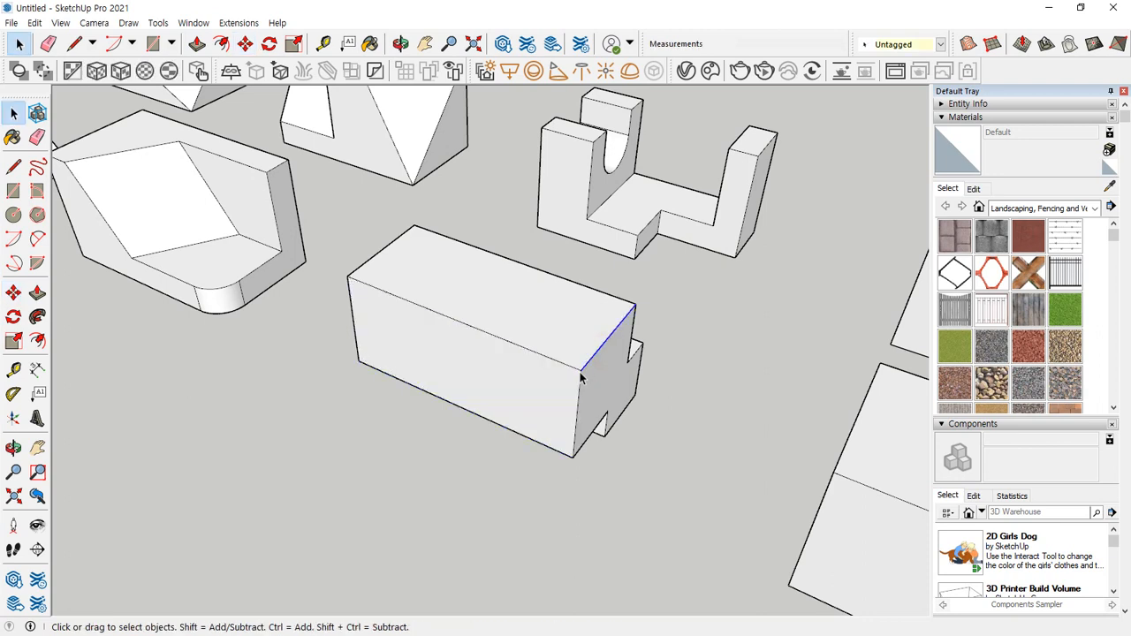
key("m")
left_click(582, 371)
key("ctrl")
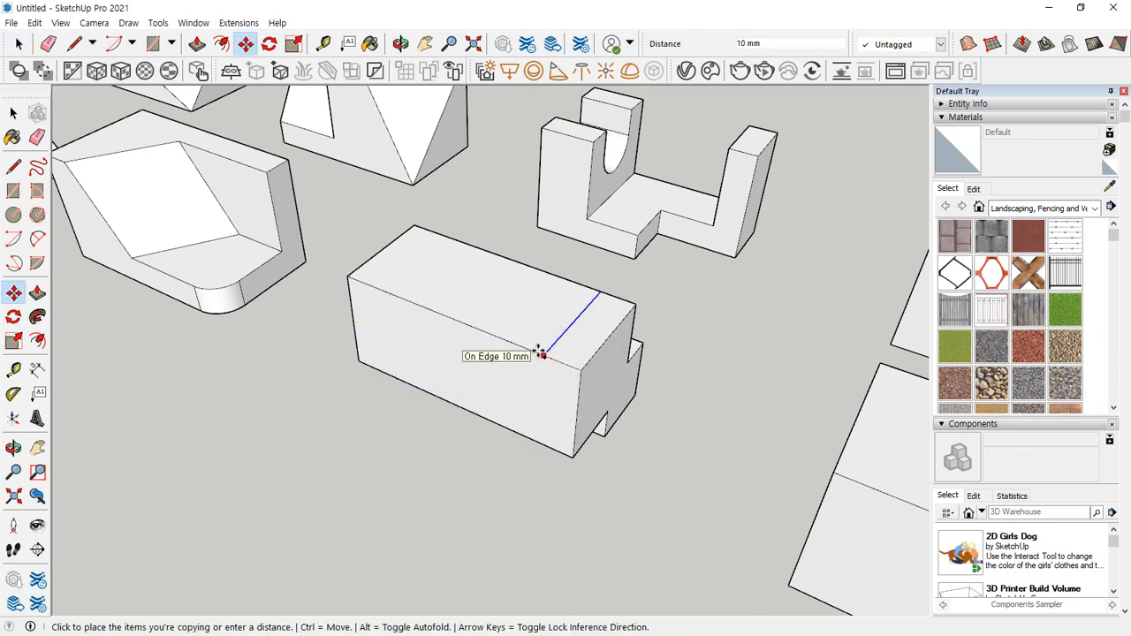
key("Escape")
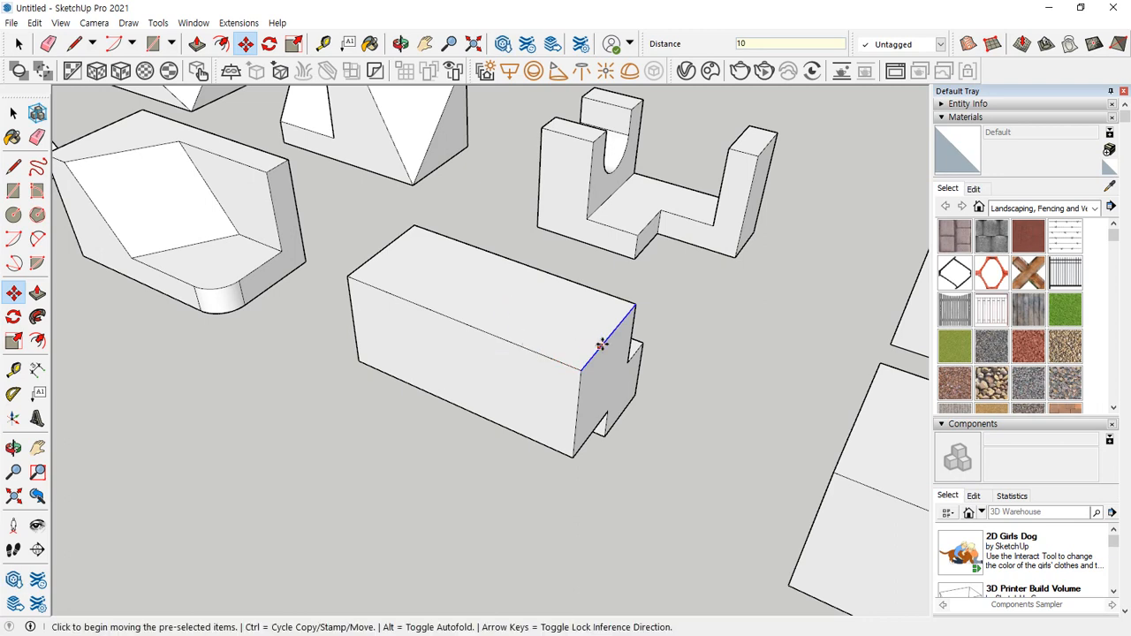
Draw a 30 × 30 mm rectangle on the block's upper face, starting from the near corner at the notched end
scroll(557, 342, "up", 2)
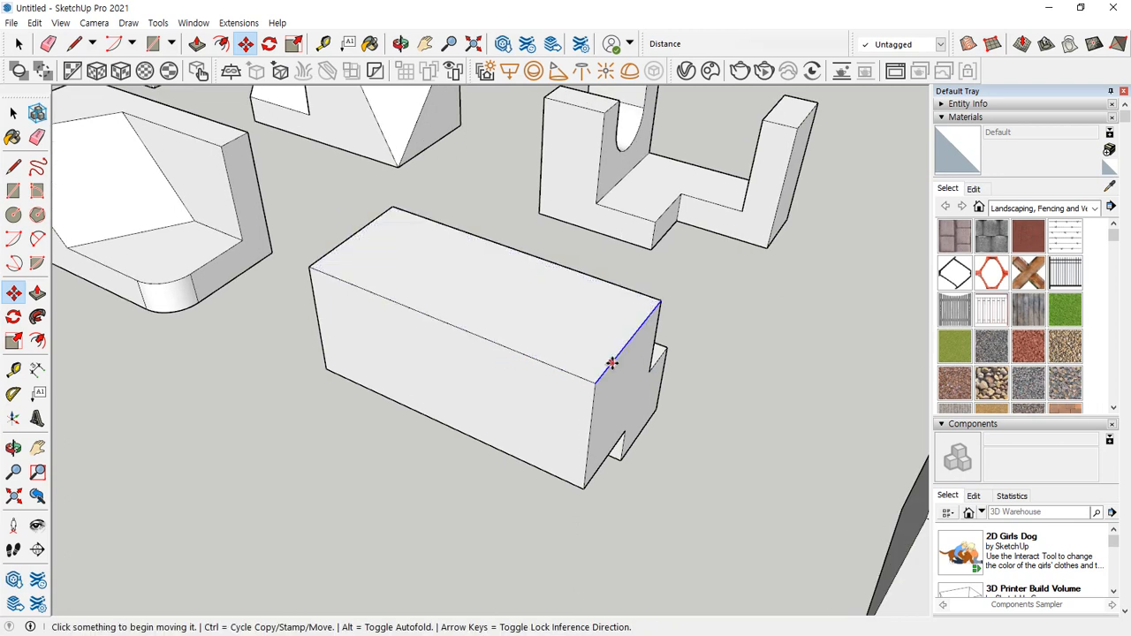
key("r")
left_click(594, 381)
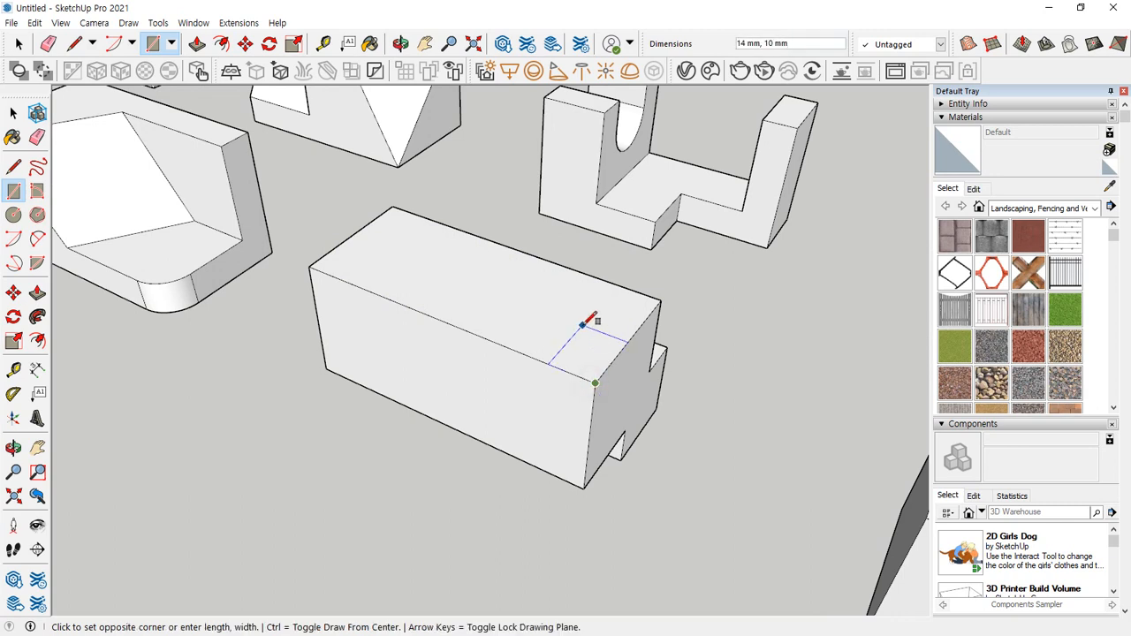
type("30,30")
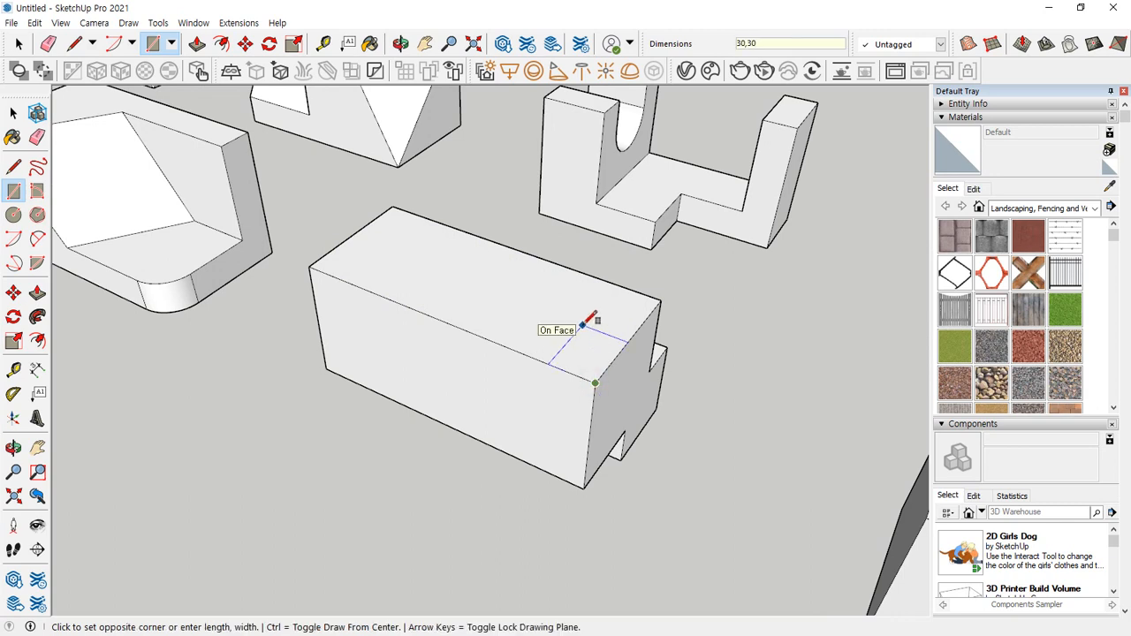
key("Return")
Copy the line across the upper face twice toward the notched end at 10 mm spacing
key("space")
left_click(489, 305)
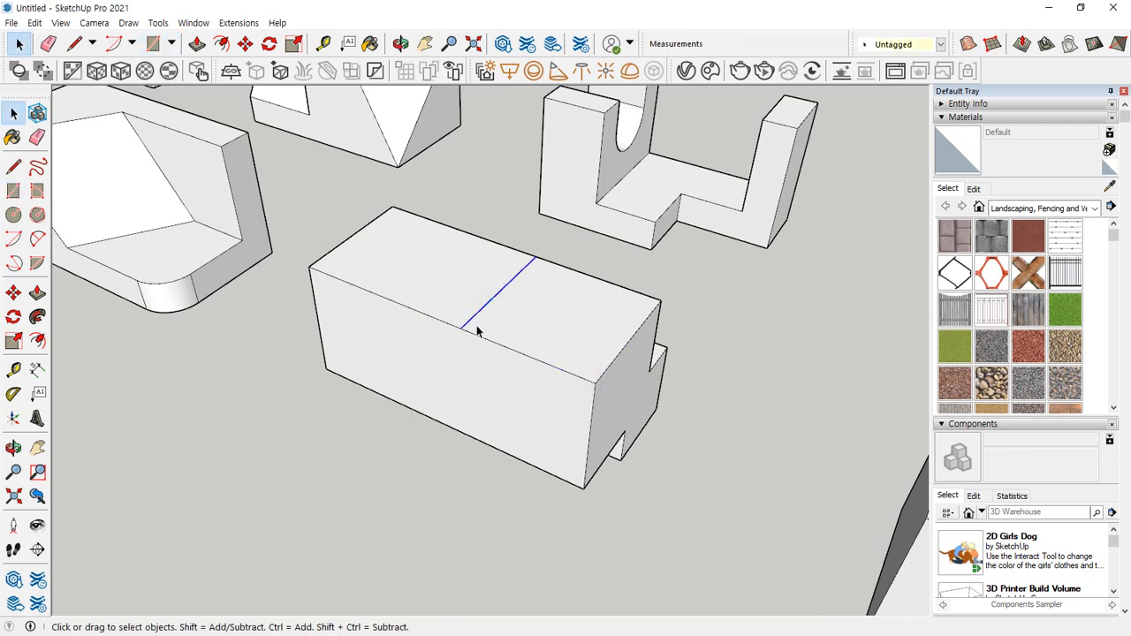
key("m")
key("ctrl")
left_click(461, 328)
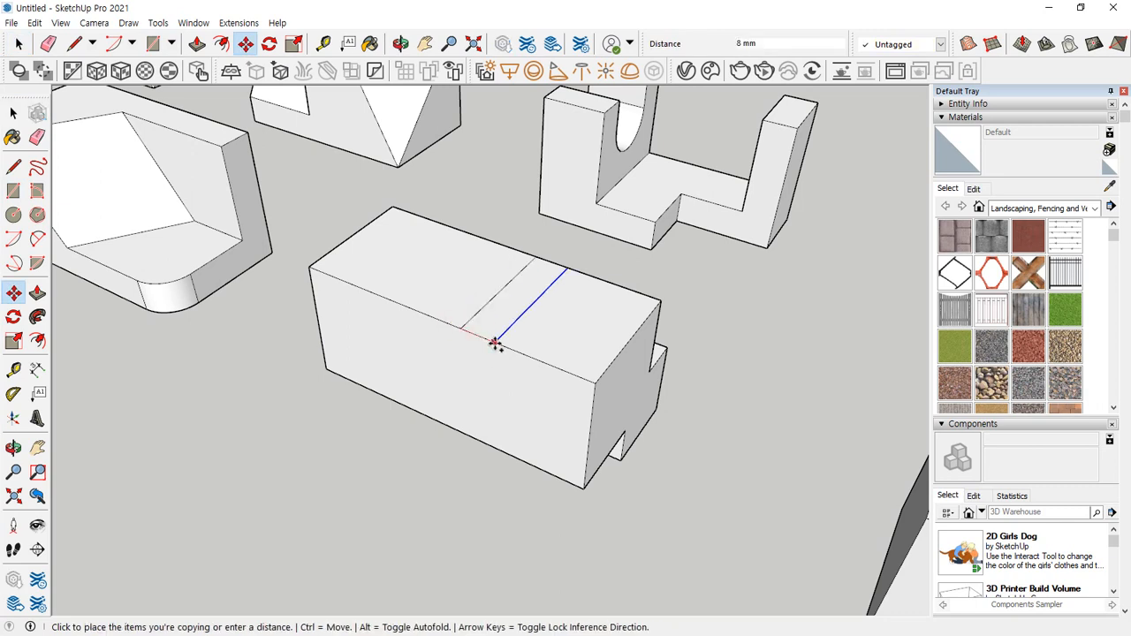
key("Return")
type("*")
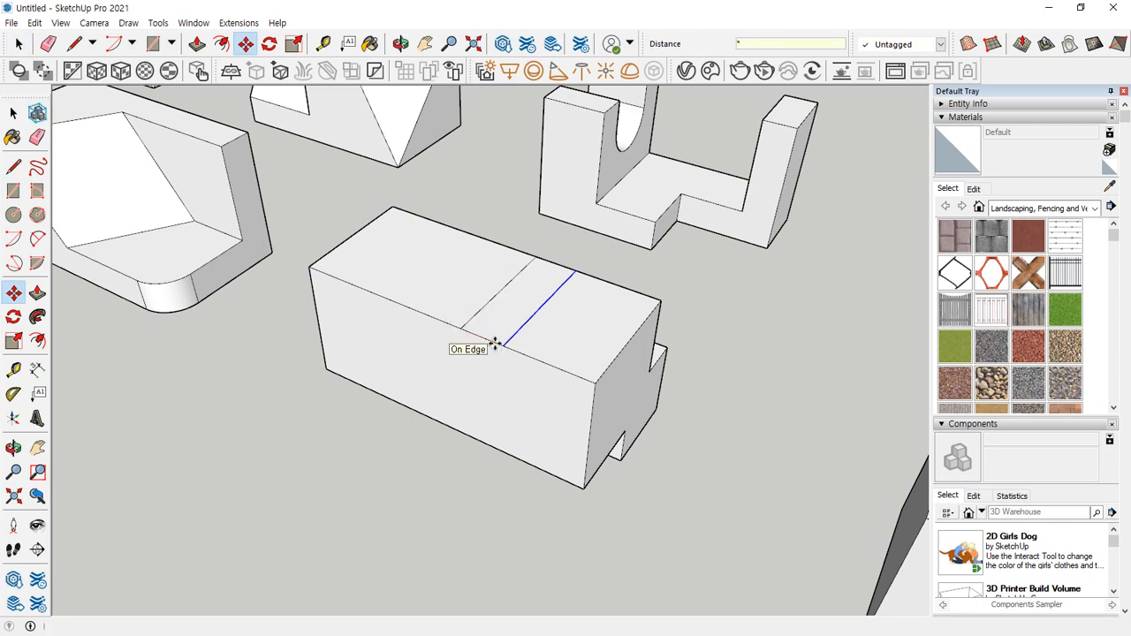
type("2")
key("Return")
Copy the middle line of the upper face twice toward the block's other end at 10 mm spacing
key("space")
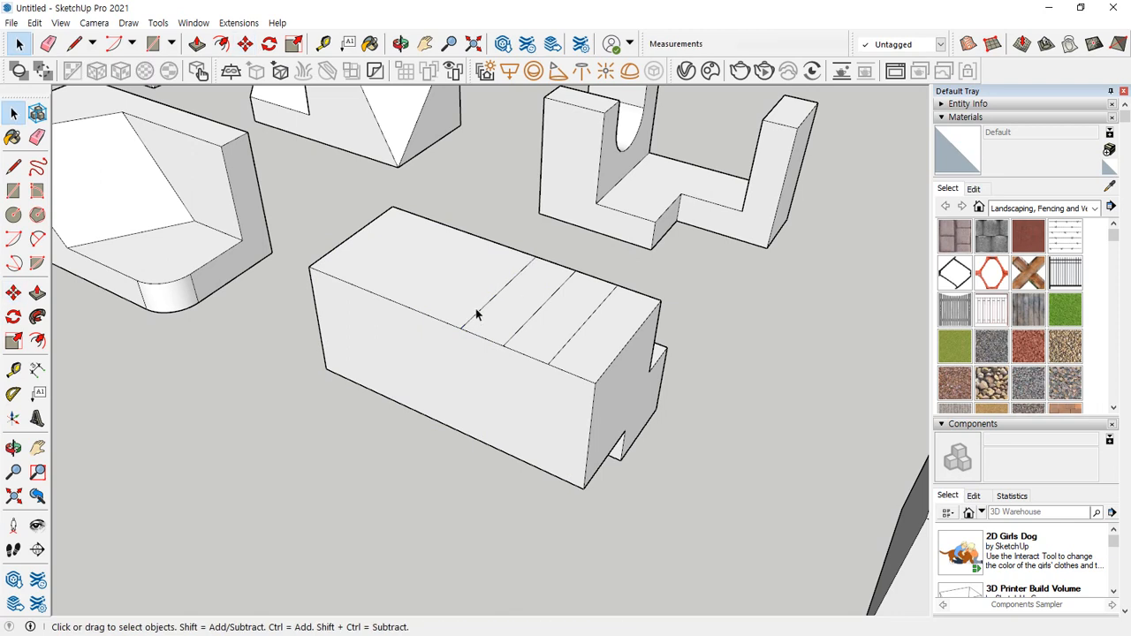
left_click(476, 315)
key("m")
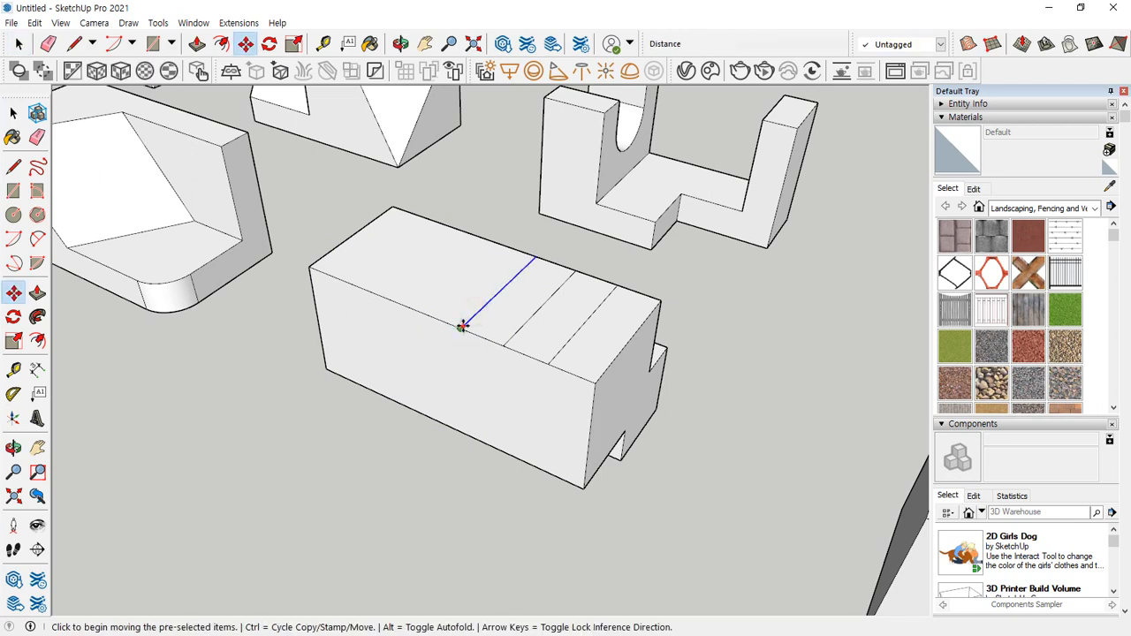
key("ctrl")
left_click(462, 326)
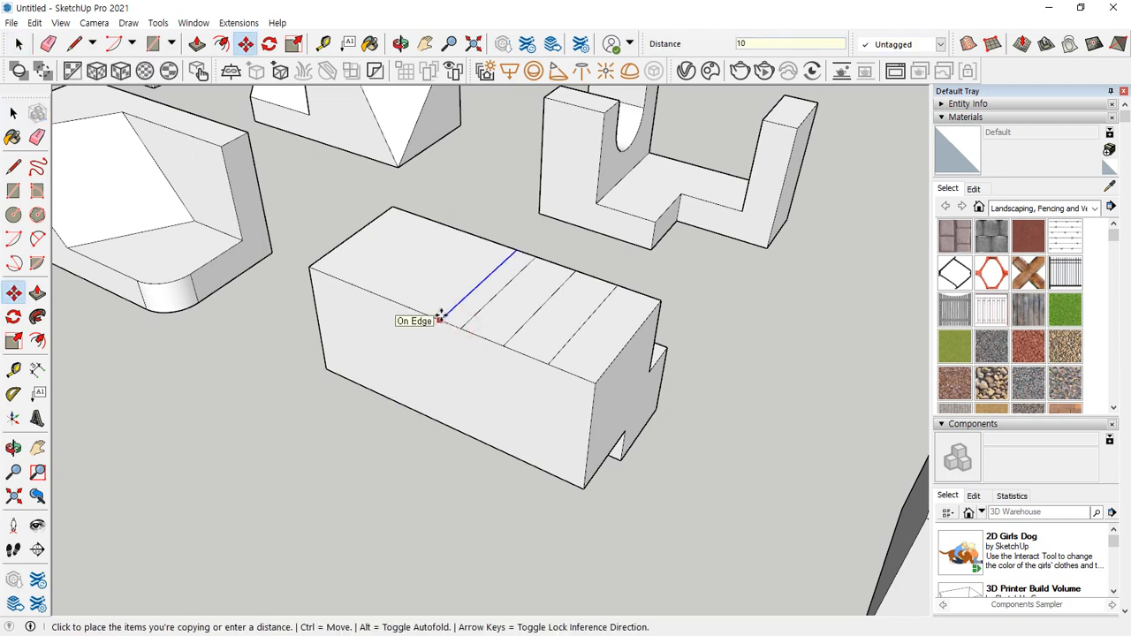
left_click(439, 316)
type("*2")
key("Return")
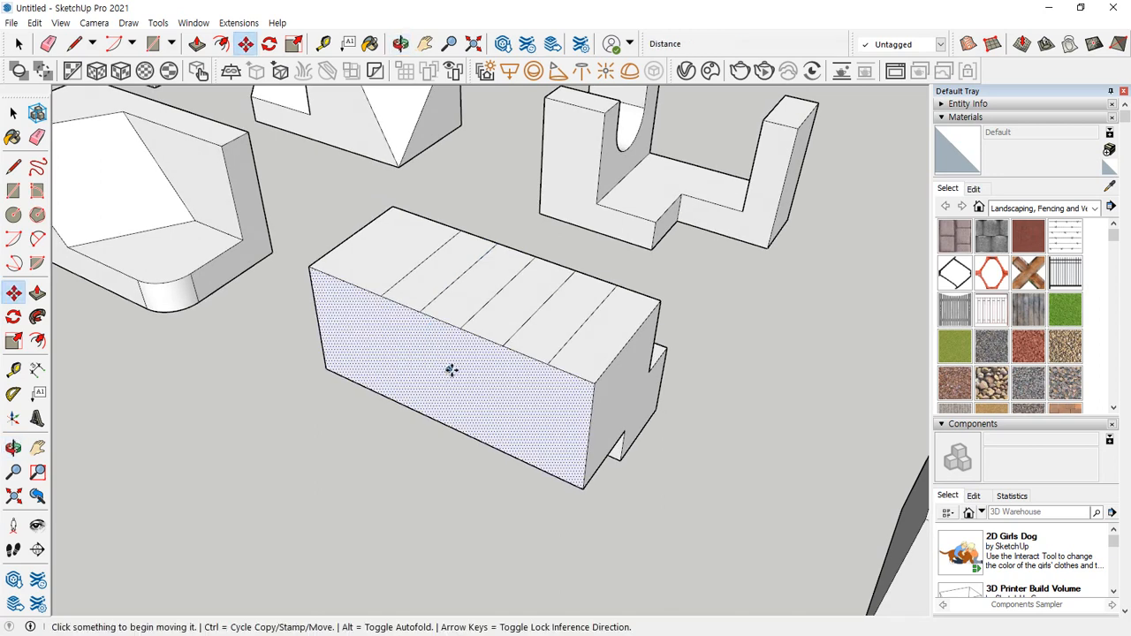
Draw a 20 mm vertical line down the side face from the middle line, and connect its lower end to the two outermost lines
key("l")
left_click(460, 329)
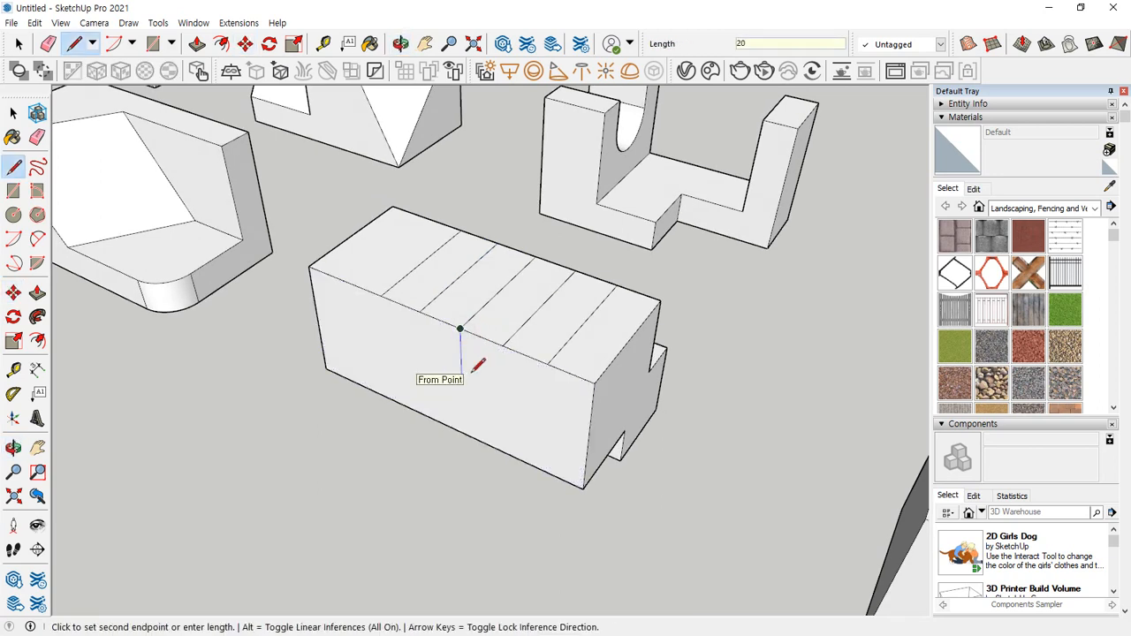
key("Return")
left_click(382, 300)
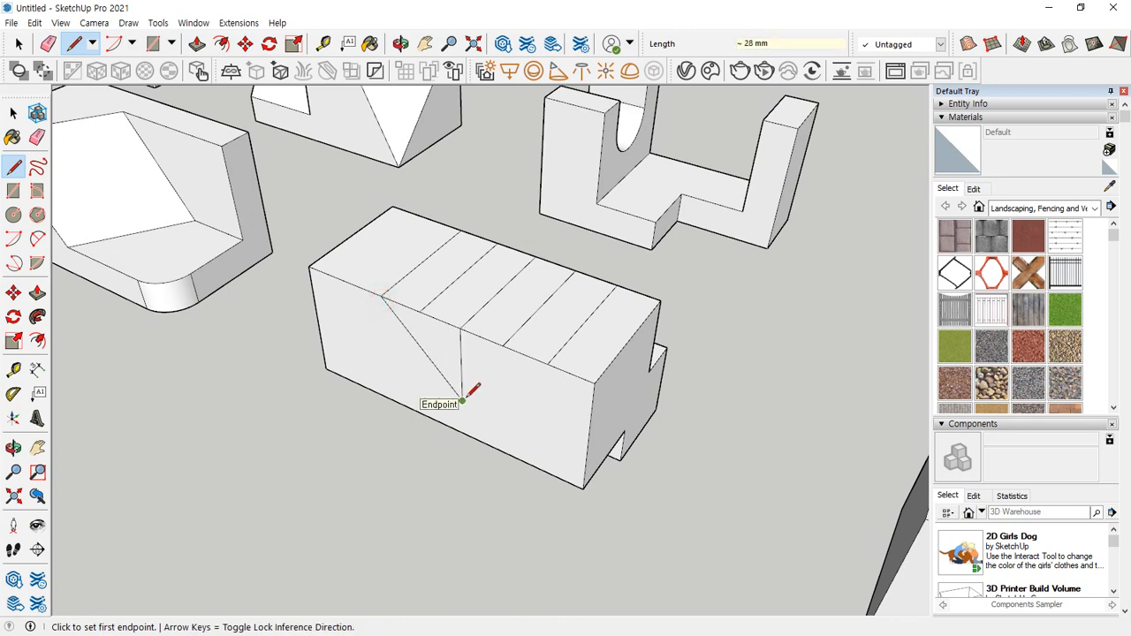
left_click(463, 400)
left_click(548, 362)
Draw a 10 mm vertical line down the stepped side's upper face from the middle cross line, and connect its lower end to the two neighbouring cross lines
mouse_move(548, 363)
middle_mouse_down()
mouse_move(494, 300)
mouse_move(55, 312)
middle_mouse_up()
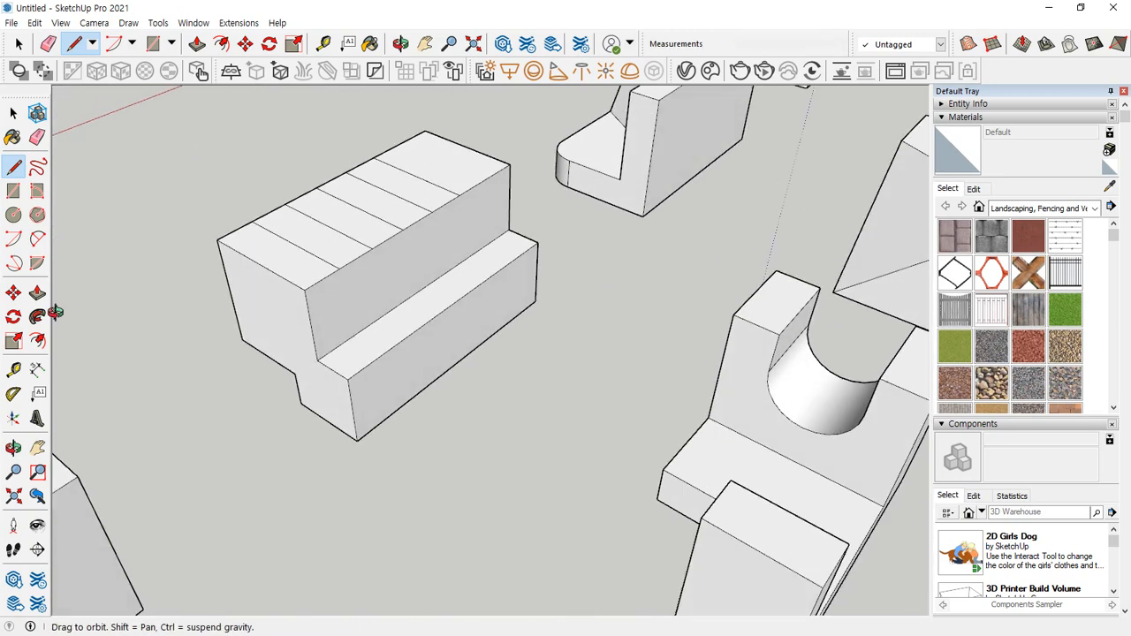
left_click(403, 230)
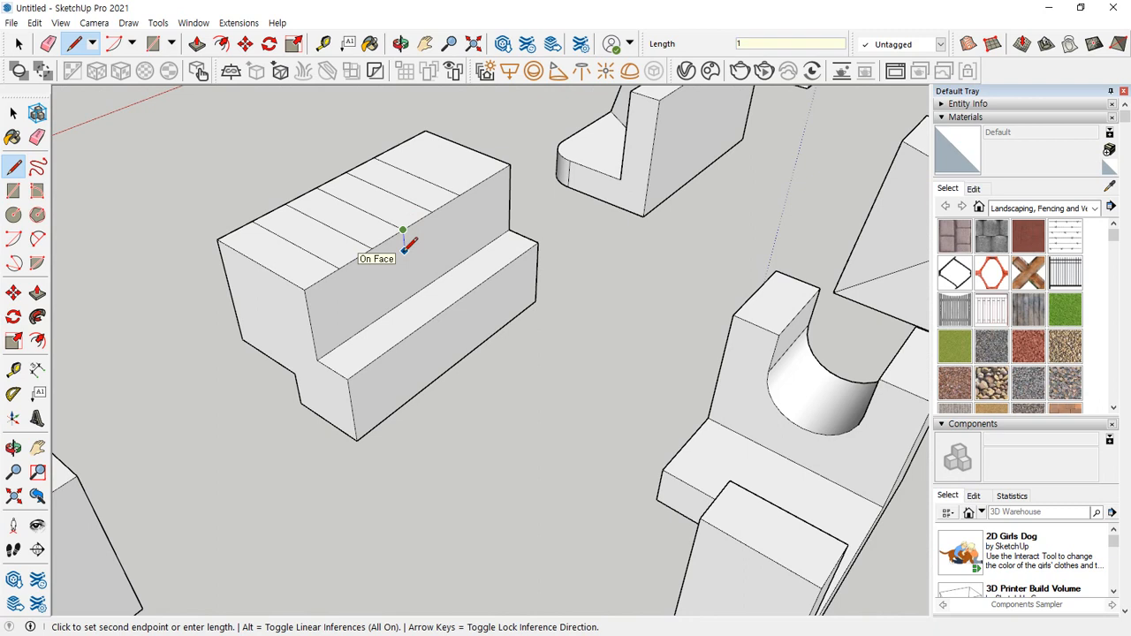
left_click(404, 263)
left_click(432, 210)
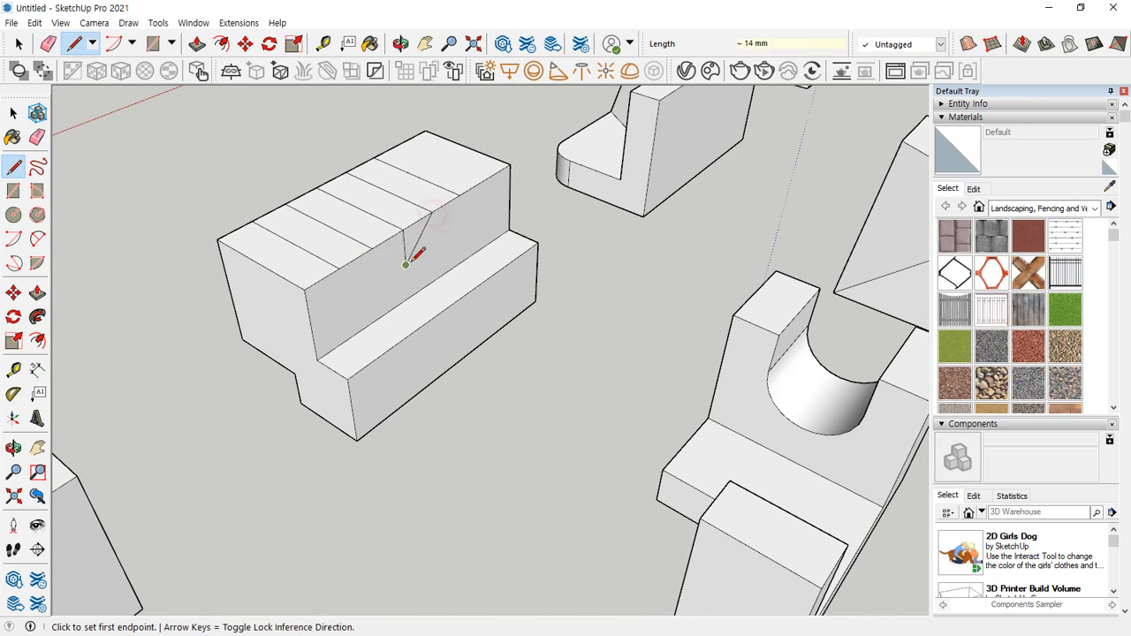
left_click(406, 264)
left_click(371, 250)
scroll(382, 224, "up", 1)
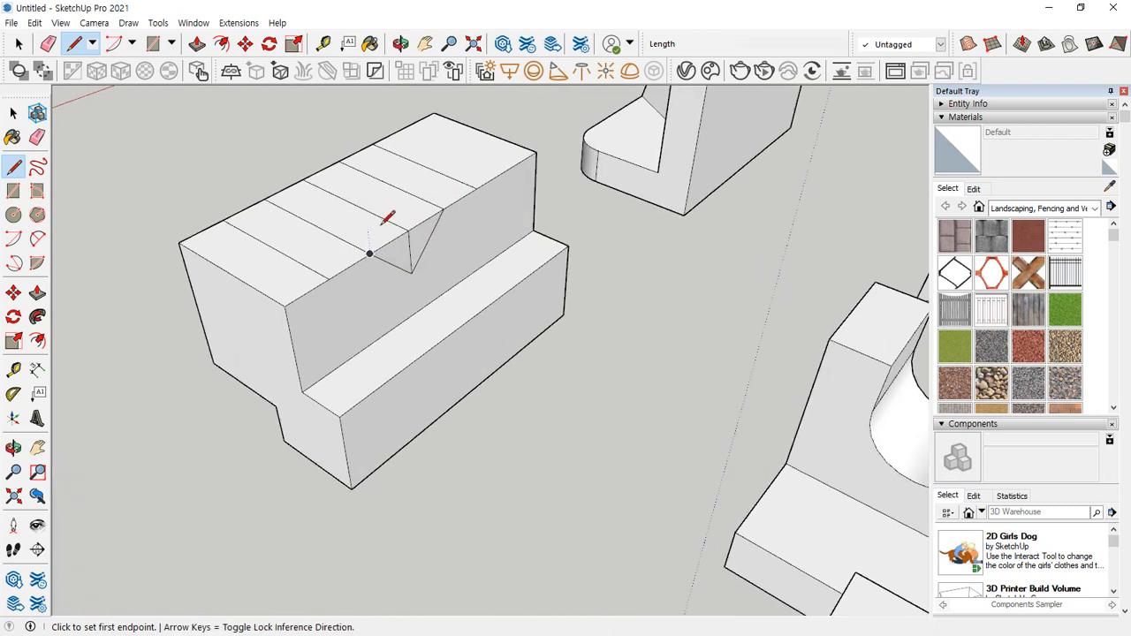
Erase the vertical construction lines, the edge pieces closing both side triangles, and the middle cross line on the upper face
key("e")
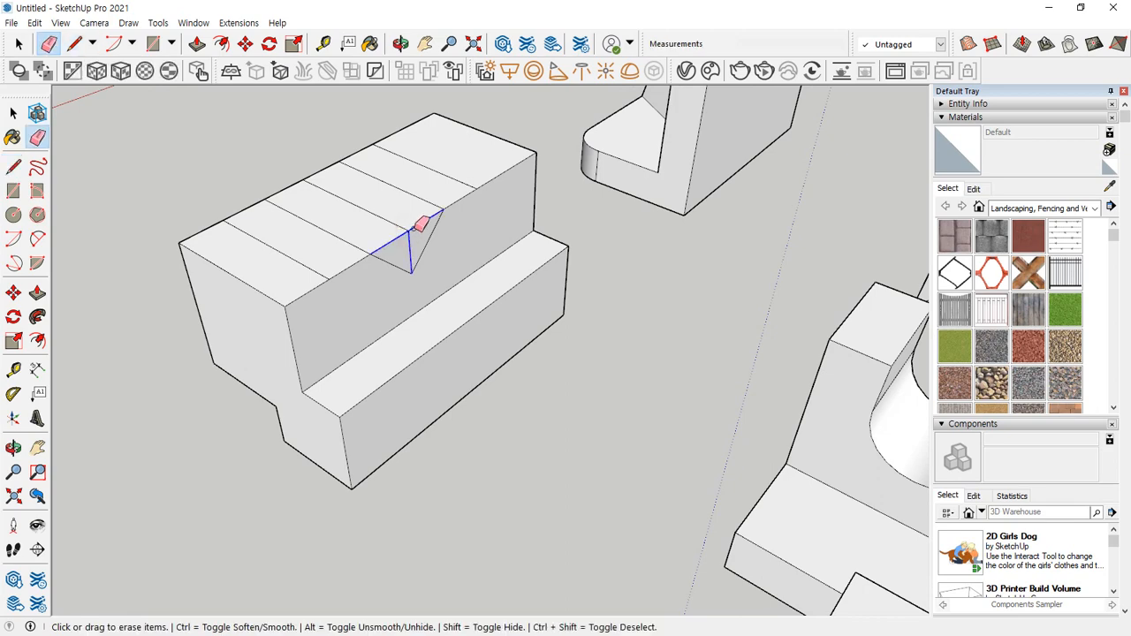
left_click(414, 228)
mouse_move(414, 228)
middle_mouse_down()
mouse_move(250, 212)
mouse_move(583, 281)
middle_mouse_up()
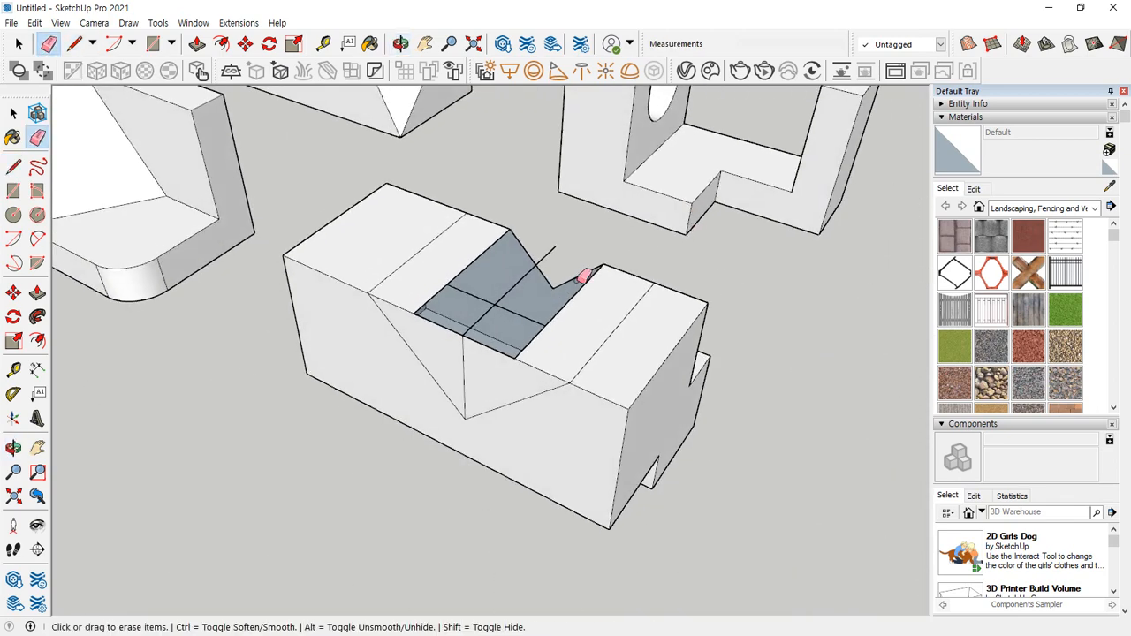
left_click(520, 283)
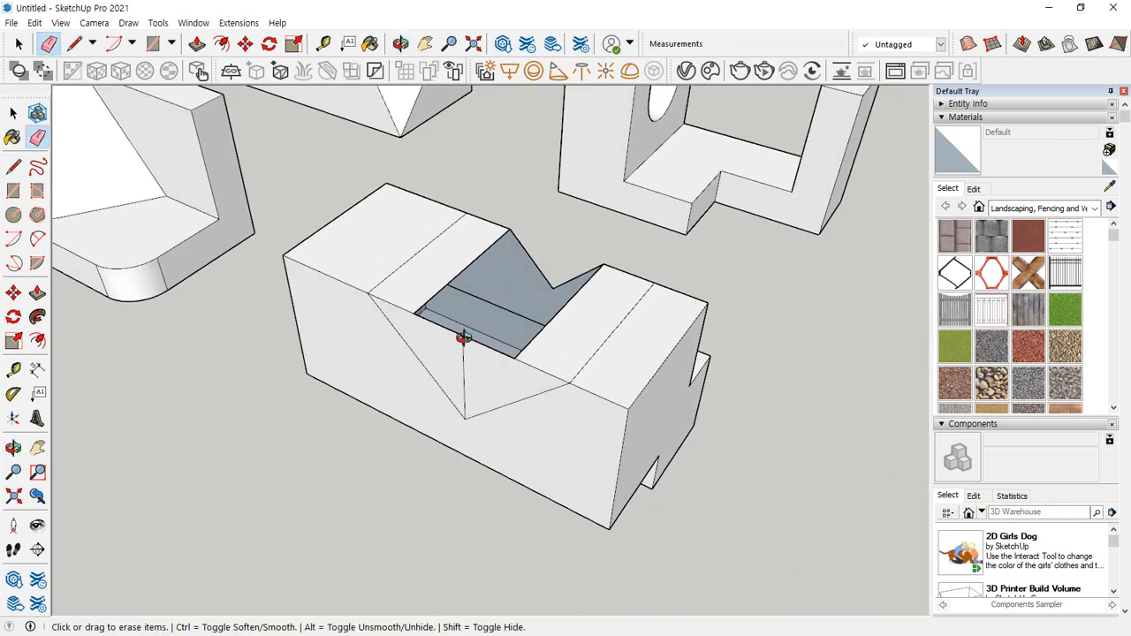
mouse_move(463, 338)
middle_mouse_down()
mouse_move(518, 273)
mouse_move(513, 255)
middle_mouse_up()
left_click(516, 256)
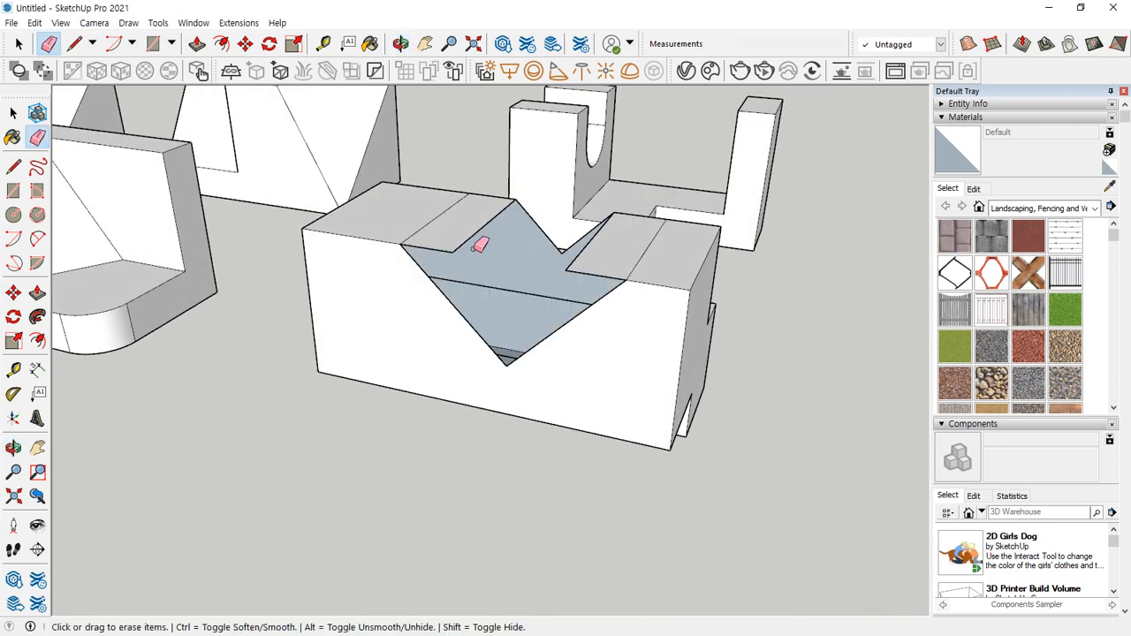
Erase the remaining four cross lines on the block's upper face
left_click(456, 249)
left_click(568, 265)
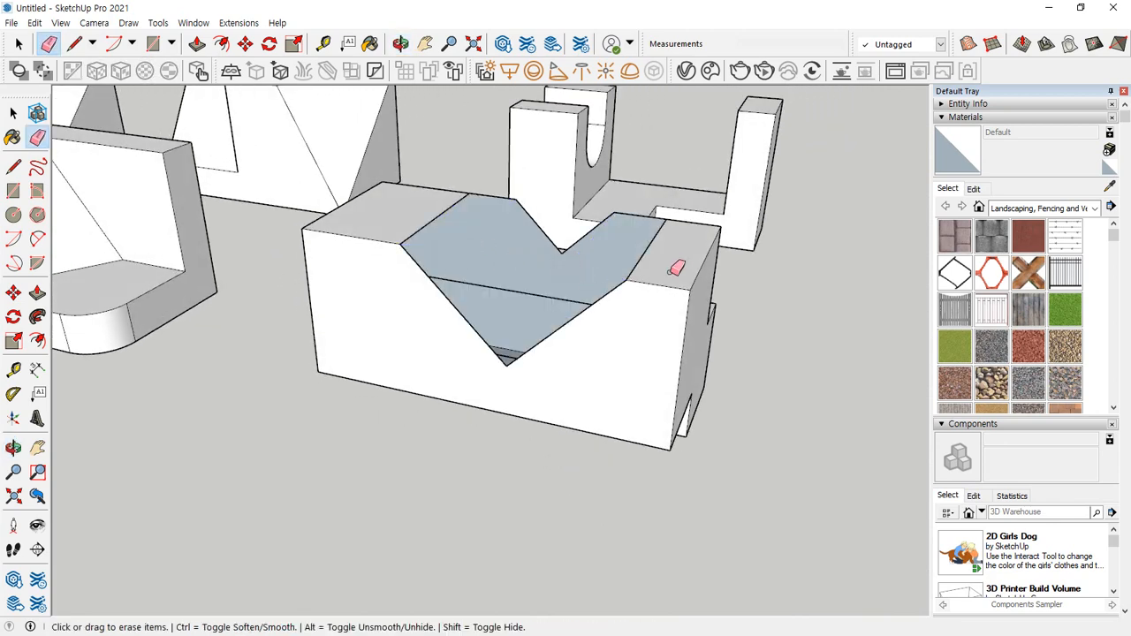
middle_click_drag(669, 241, 621, 285)
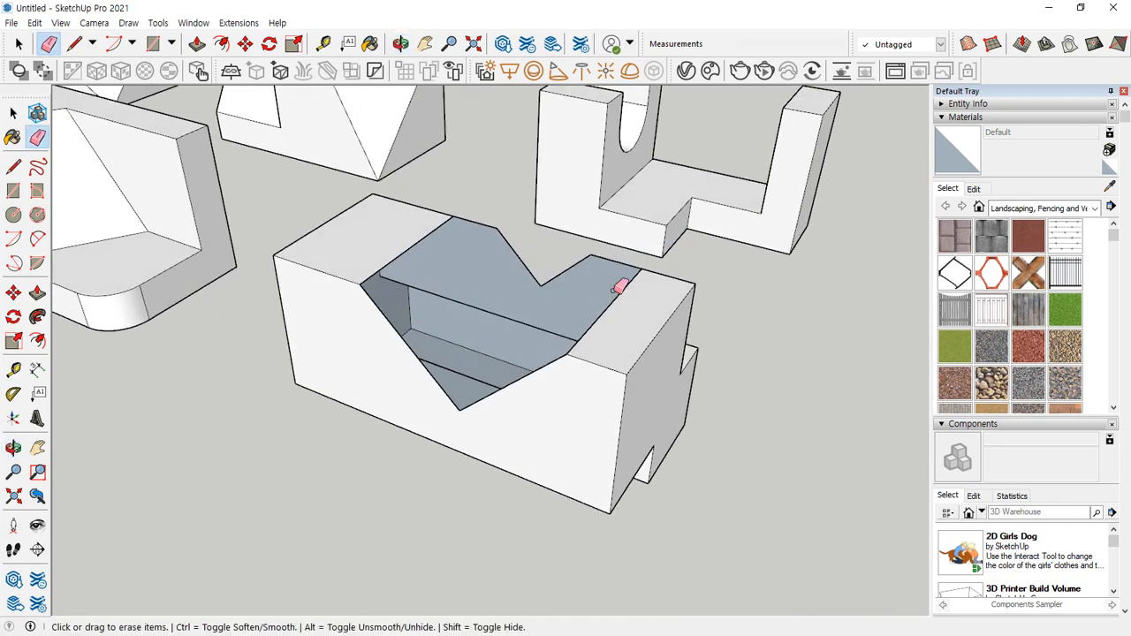
middle_click_drag(473, 232, 434, 232)
left_click(433, 234)
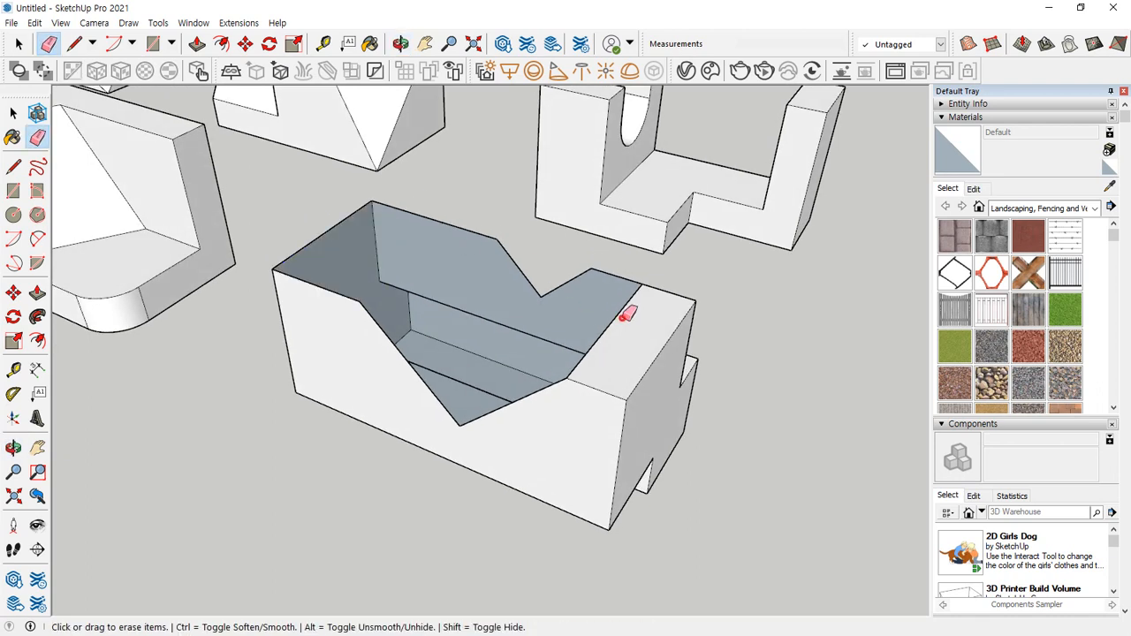
left_click(620, 317)
Connect the matching corners of the large and small V profiles with three lines to rebuild the sloped and upper faces
key("l")
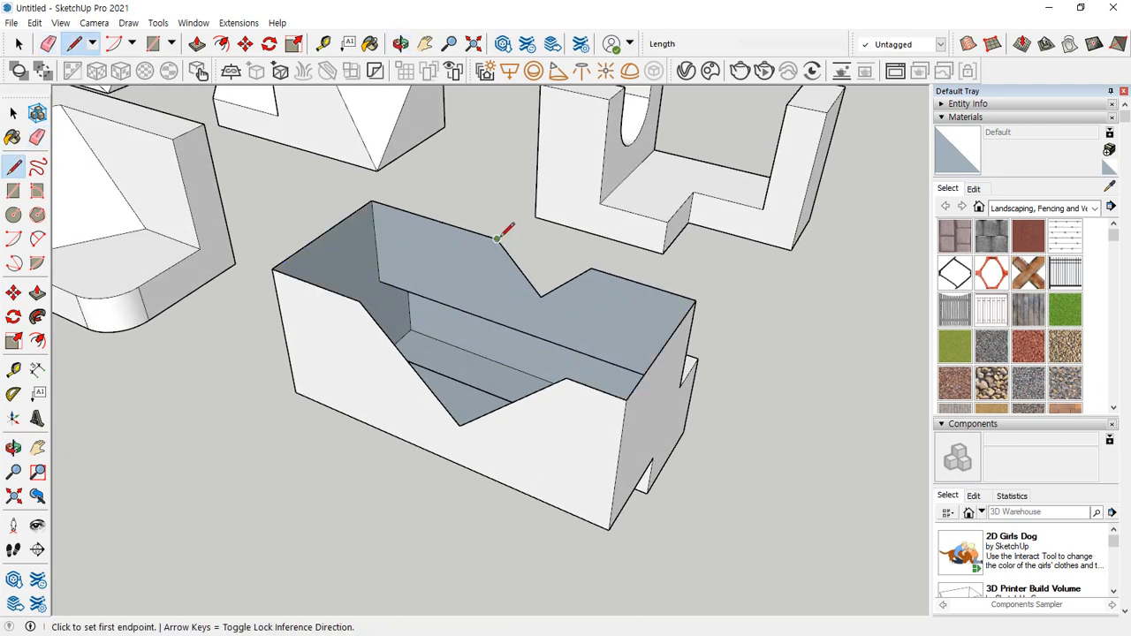
left_click(496, 239)
left_click(359, 301)
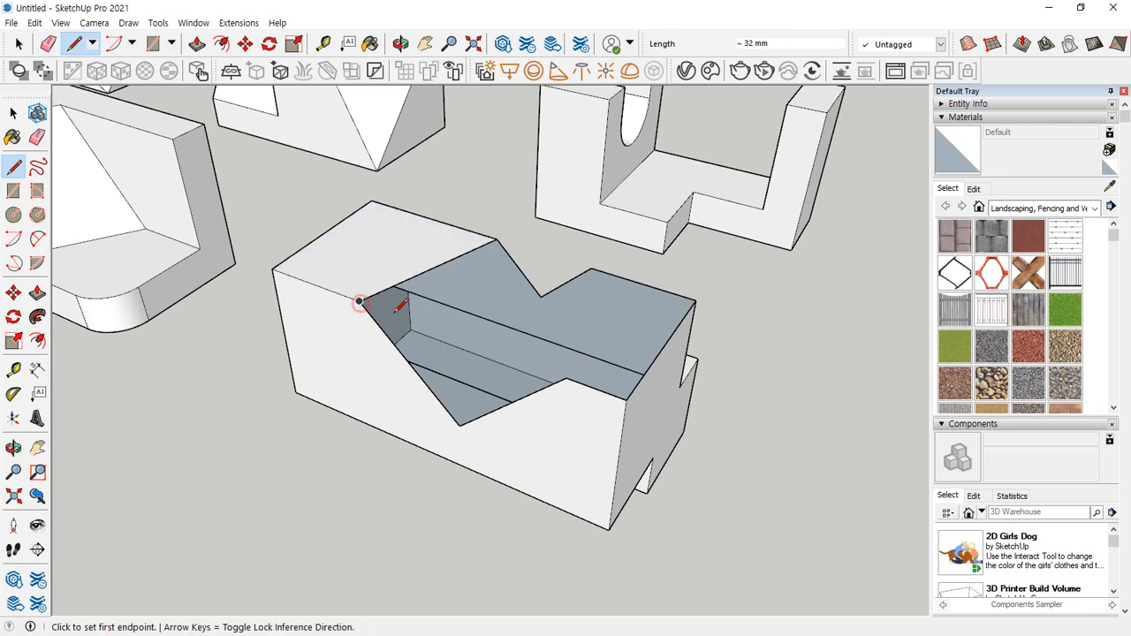
left_click(540, 296)
left_click(462, 425)
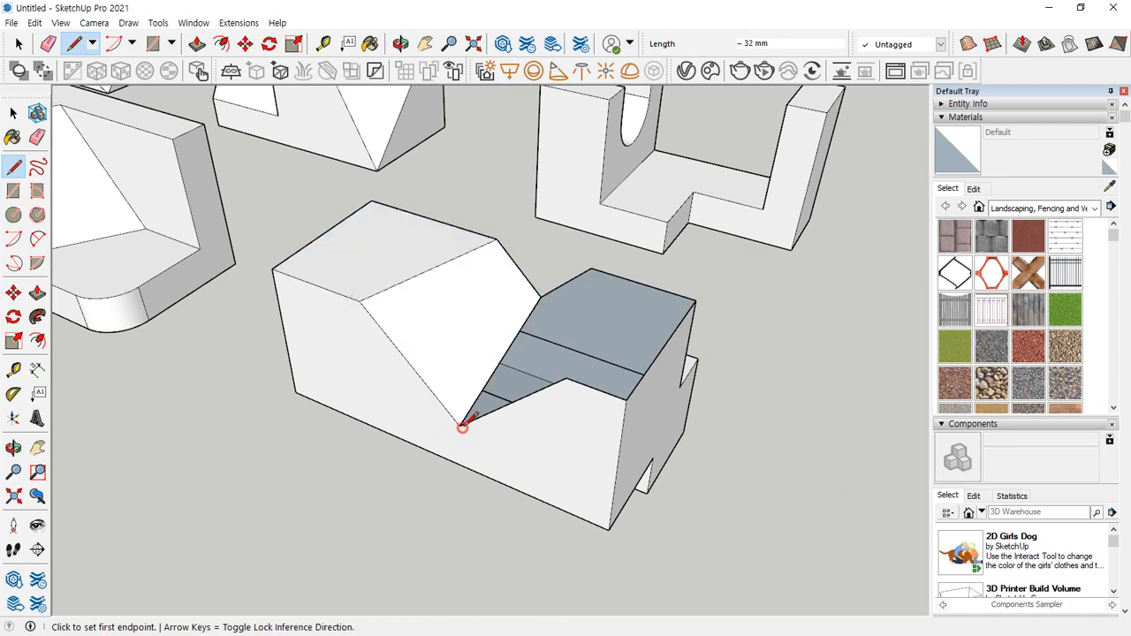
left_click(590, 269)
left_click(566, 381)
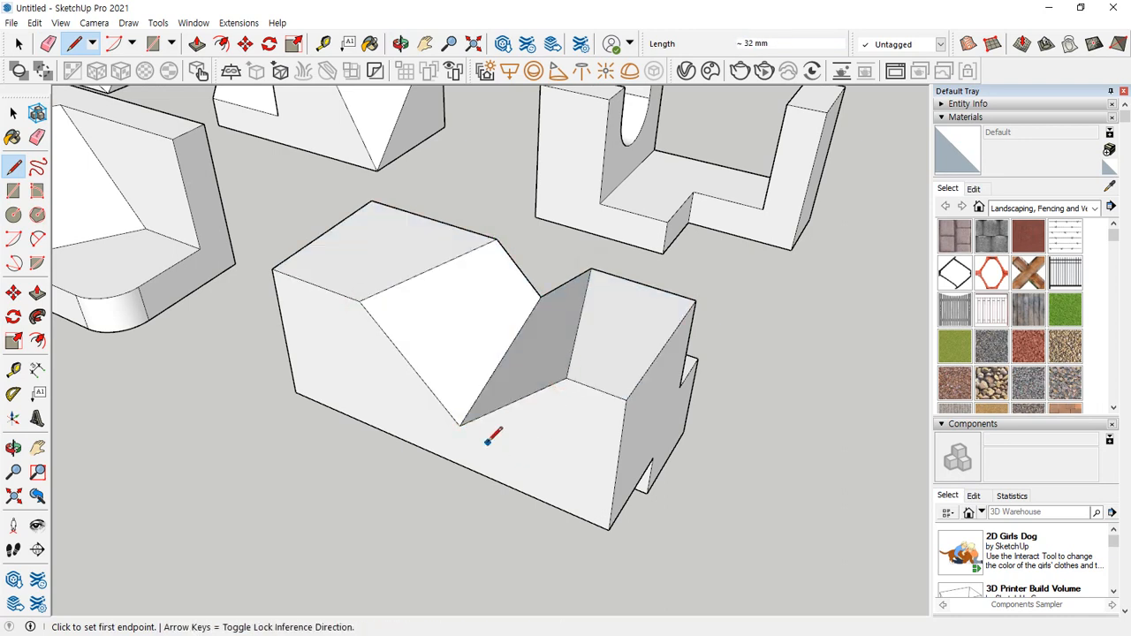
Draw a 30 × 10 mm rectangle on the next block's long side face, starting from its lower corner
middle_click_drag(487, 441, 634, 416)
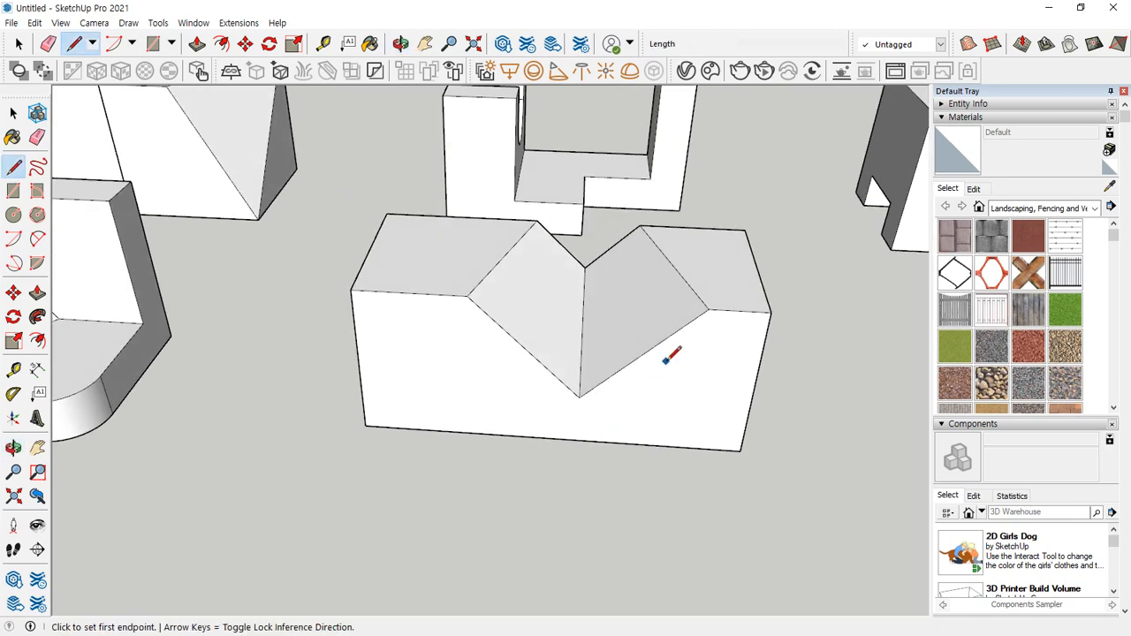
scroll(663, 345, "down", 3)
mouse_move(664, 346)
middle_mouse_down()
mouse_move(527, 270)
mouse_move(466, 254)
mouse_move(531, 303)
mouse_move(656, 294)
middle_mouse_up()
key("l")
middle_click_drag(698, 352, 681, 348)
key("r")
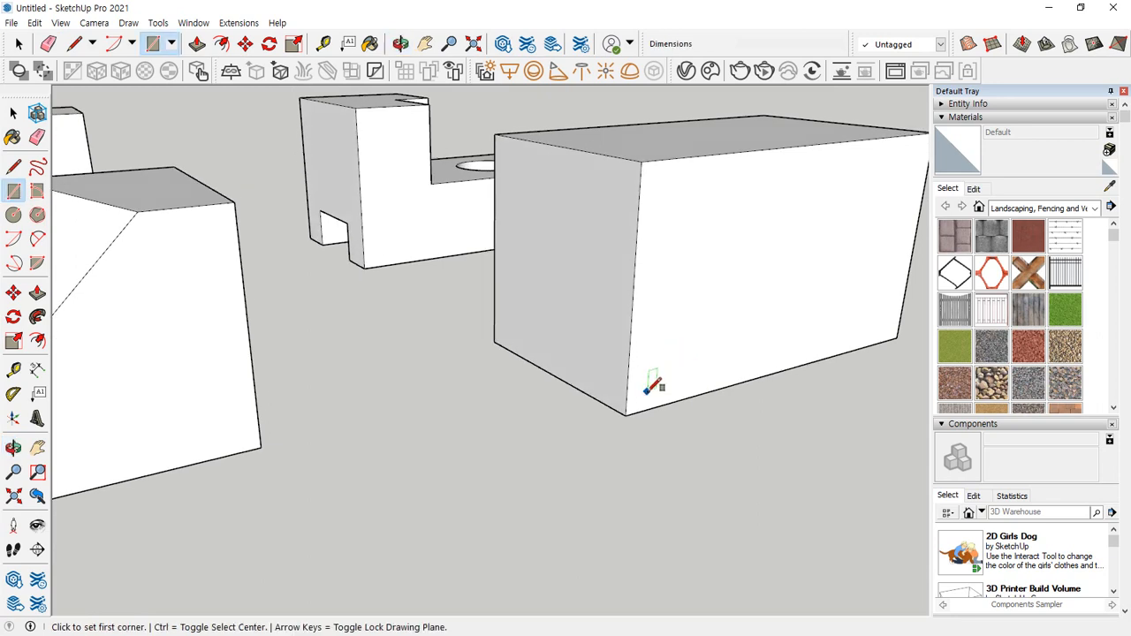
left_click(625, 415)
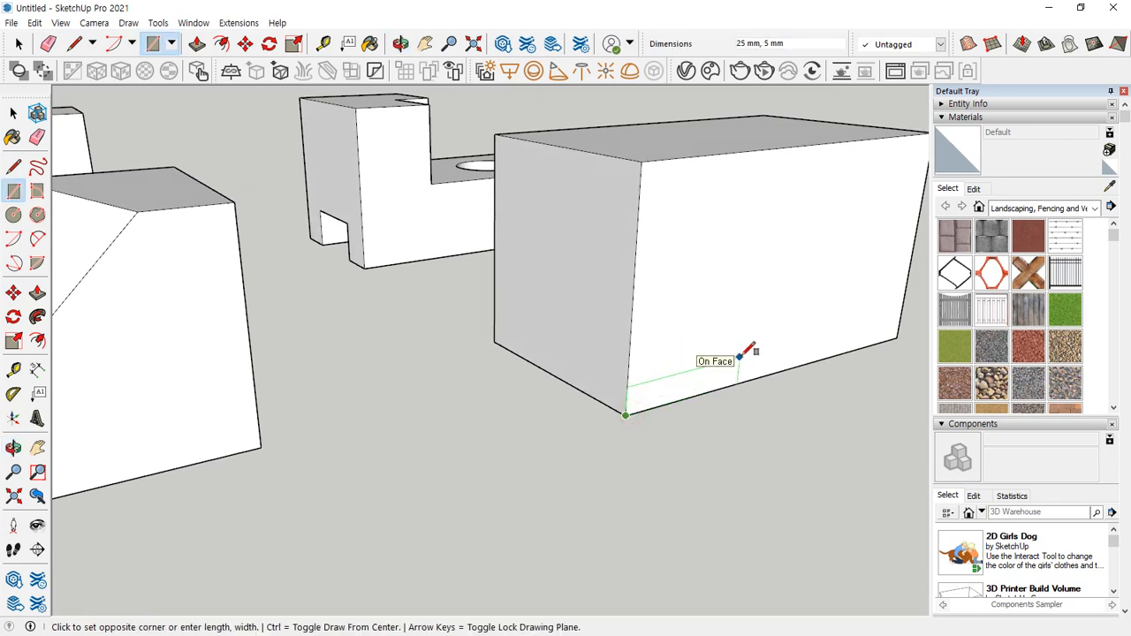
type("30,10")
key("Return")
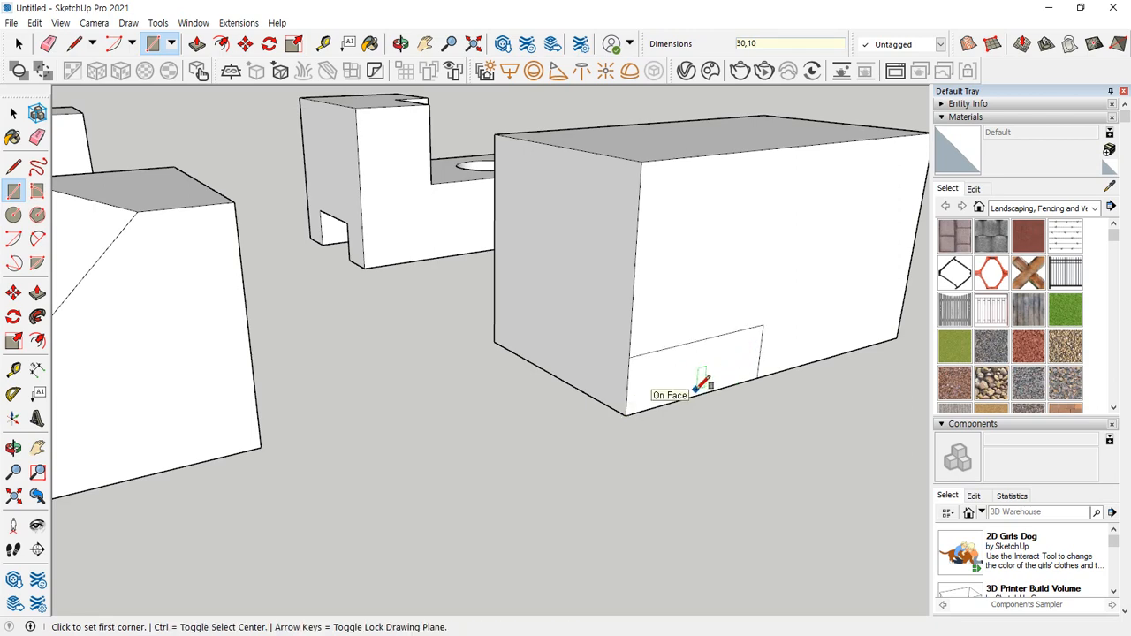
Push the lower-corner rectangle 40 mm through the block to cut away a notch
key("p")
left_click(677, 396)
type("40")
key("Return")
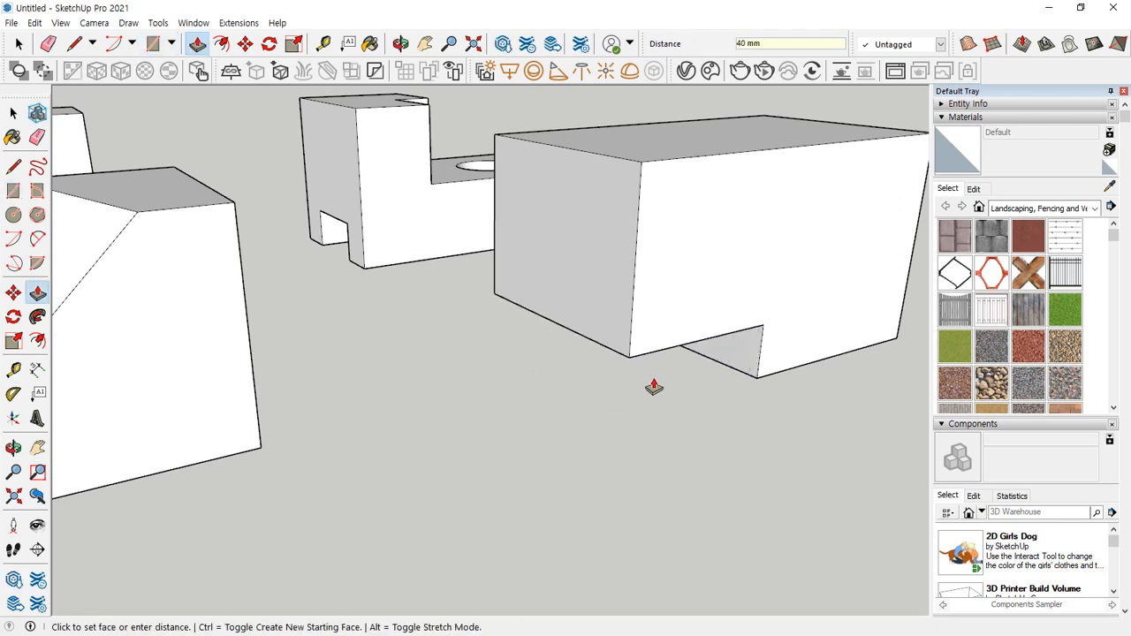
Draw a 10 × 10 mm square in an upper corner of the block's end face, on the side away from the notch
middle_click_drag(651, 386, 669, 230)
scroll(660, 208, "up", 2)
key("r")
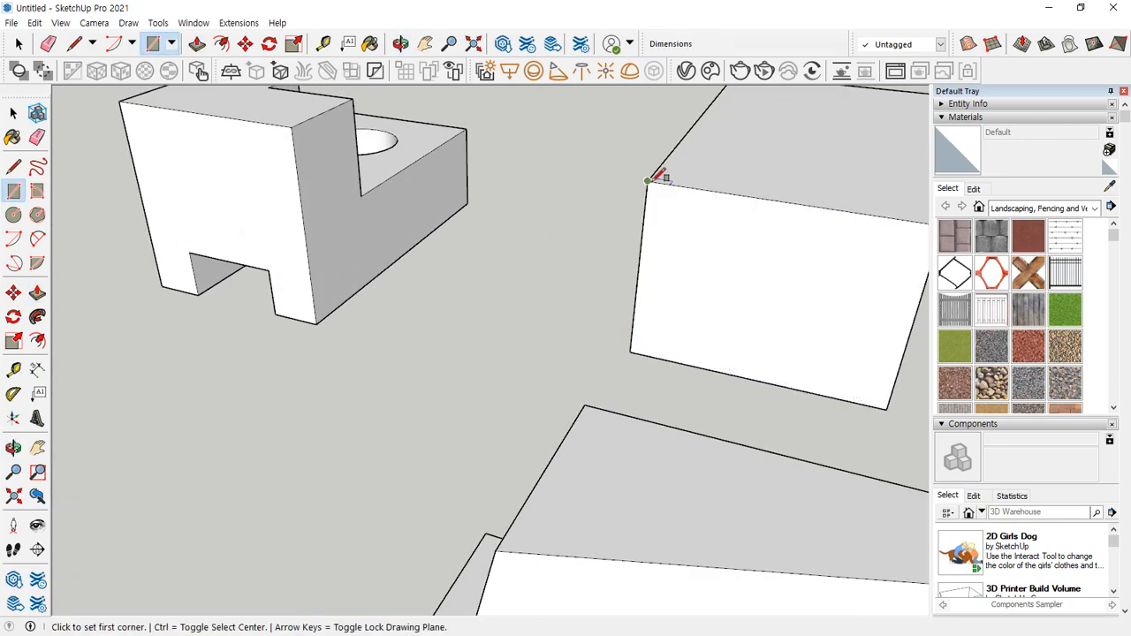
left_click(648, 182)
type("10,10")
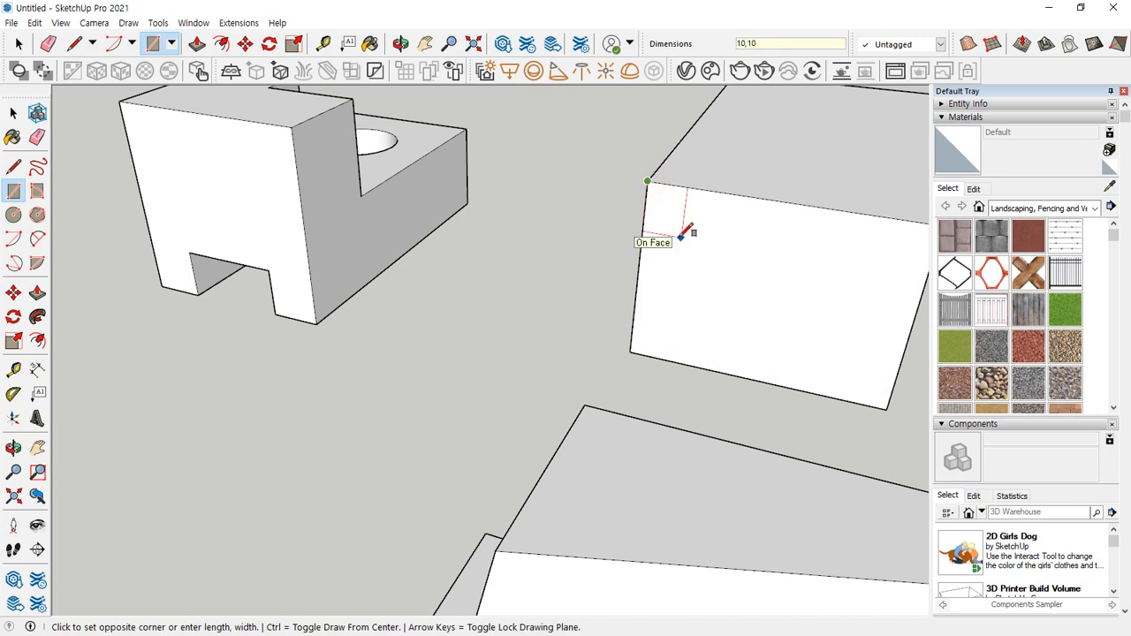
key("Return")
Copy the 10 mm square to the other upper corner of the same end face
scroll(734, 252, "down", 1)
middle_click_drag(805, 256, 711, 244, "shift")
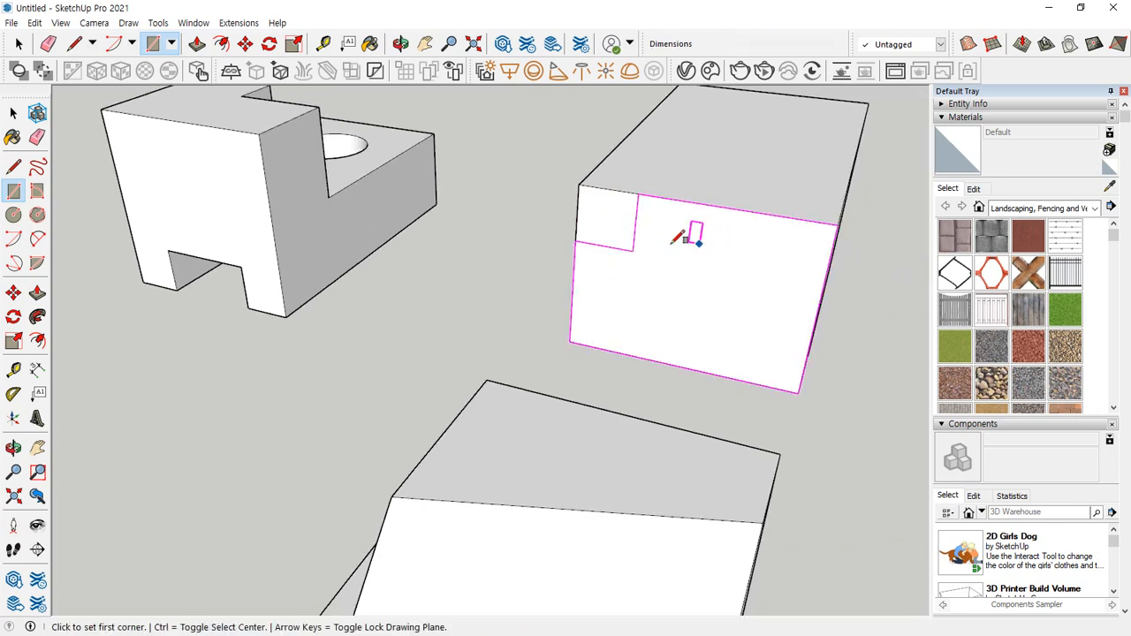
key("space")
left_click(622, 230)
key("m")
key("ctrl")
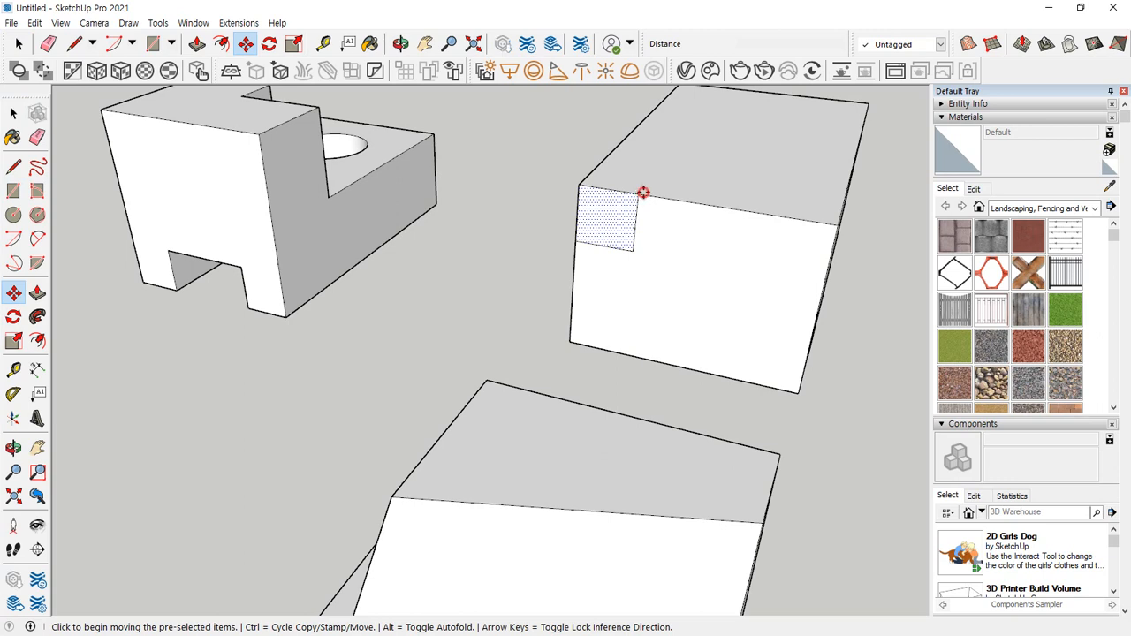
left_click(639, 194)
left_click(835, 228)
Draw a bevel diagonal across each corner square and erase the squares' inner sides to leave two corner triangles
middle_click_drag(755, 239, 704, 235)
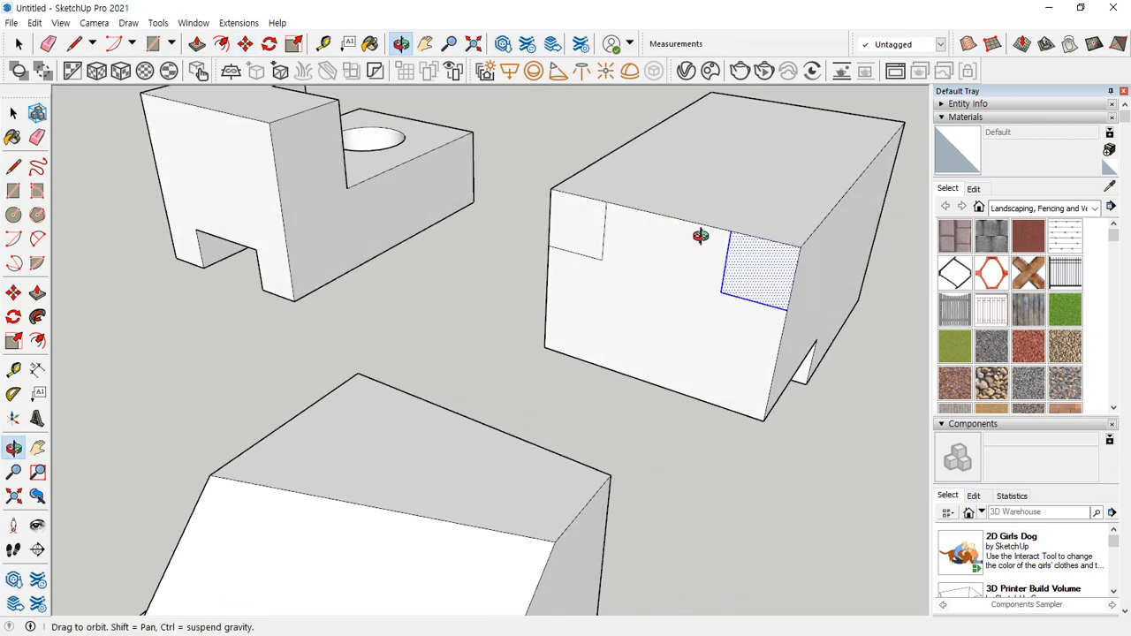
key("l")
left_click(733, 231)
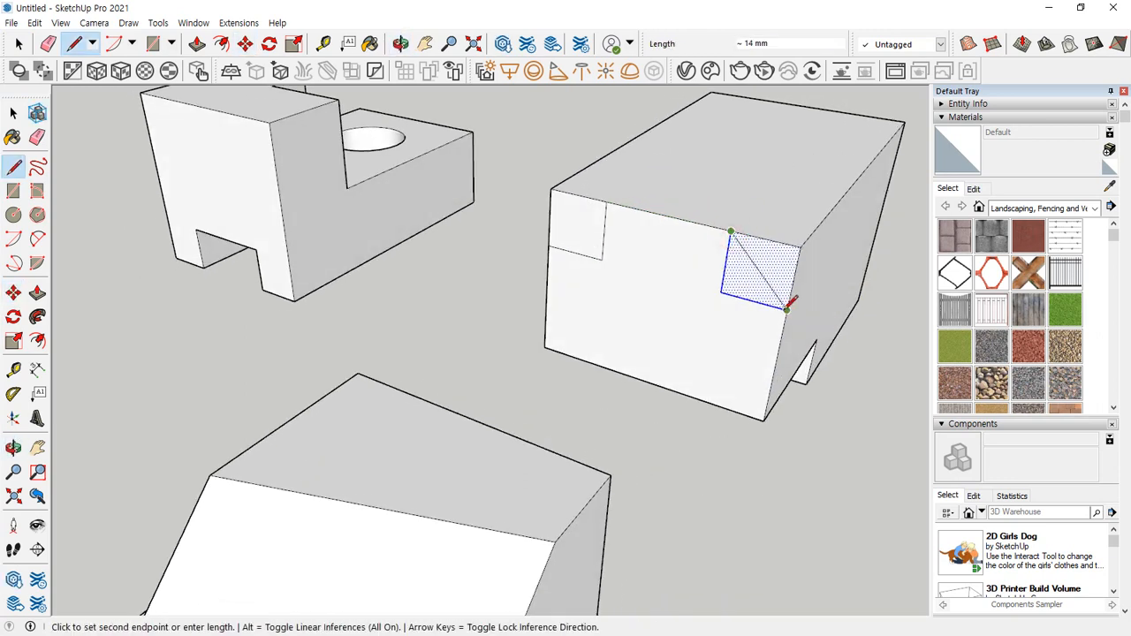
left_click(786, 310)
left_click(606, 203)
left_click(549, 246)
key("e")
left_click_drag(606, 250, 584, 257)
left_click_drag(725, 265, 749, 302)
Push both corner triangles into the block by the same distance to cut sloped recesses along the upper edges
key("p")
left_click(775, 249)
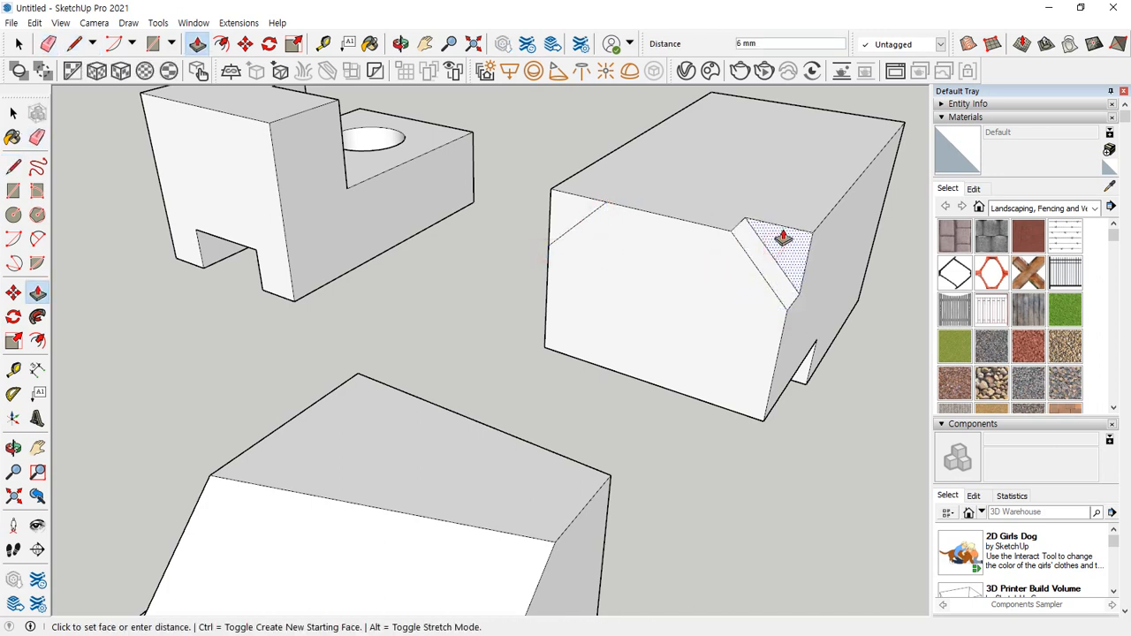
key("Return")
left_click(572, 202)
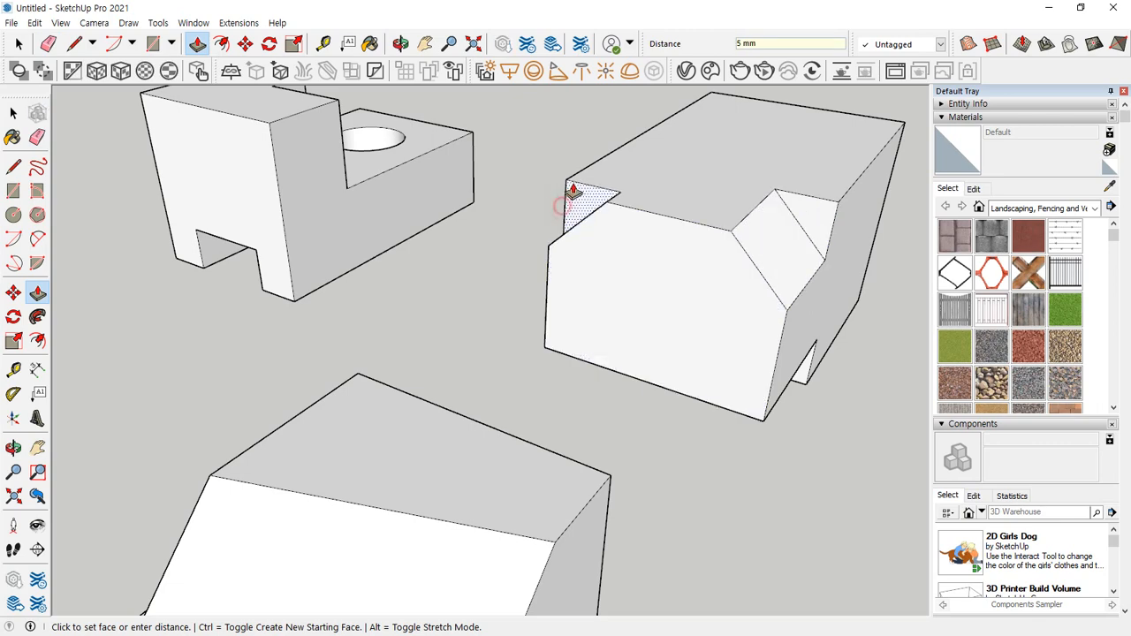
key("Return")
Join the inner corners of the two recesses with a line across the upper face, and draw a lengthwise centre line from its midpoint
scroll(692, 191, "down", 1)
middle_click_drag(745, 176, 527, 277)
key("l")
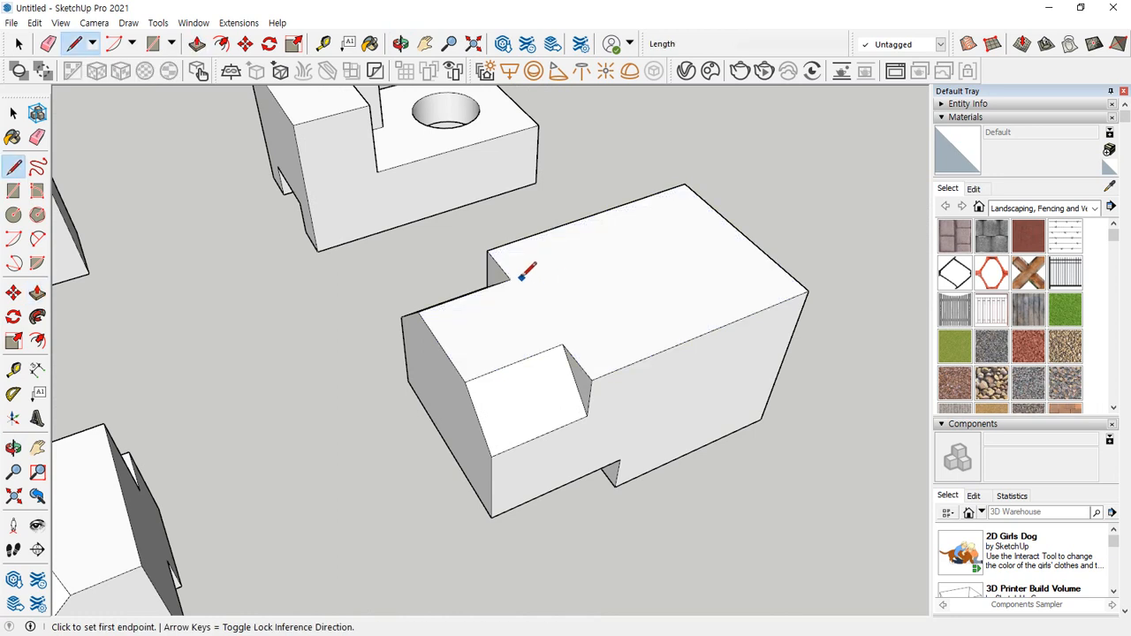
left_click(509, 279)
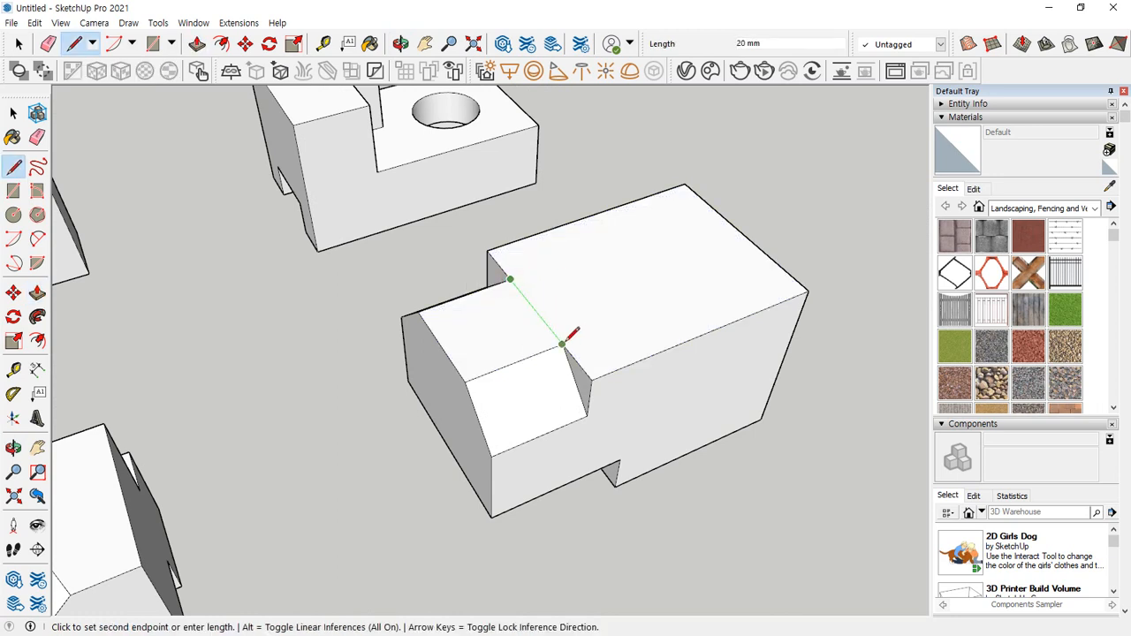
left_click(562, 343)
left_click(534, 311)
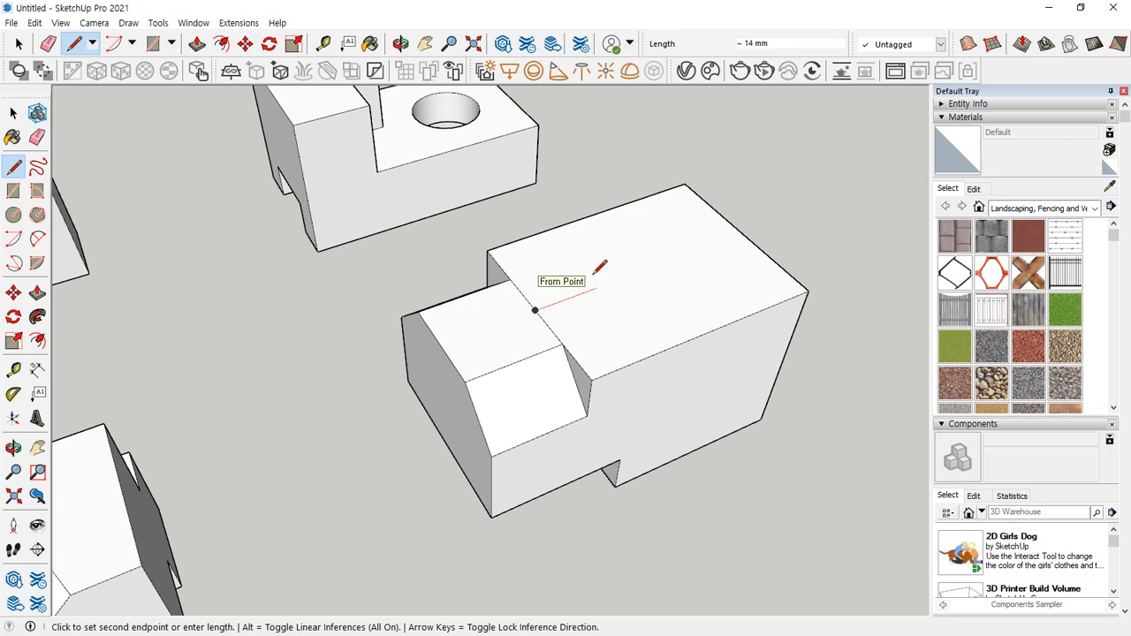
left_click(623, 279)
key("Escape")
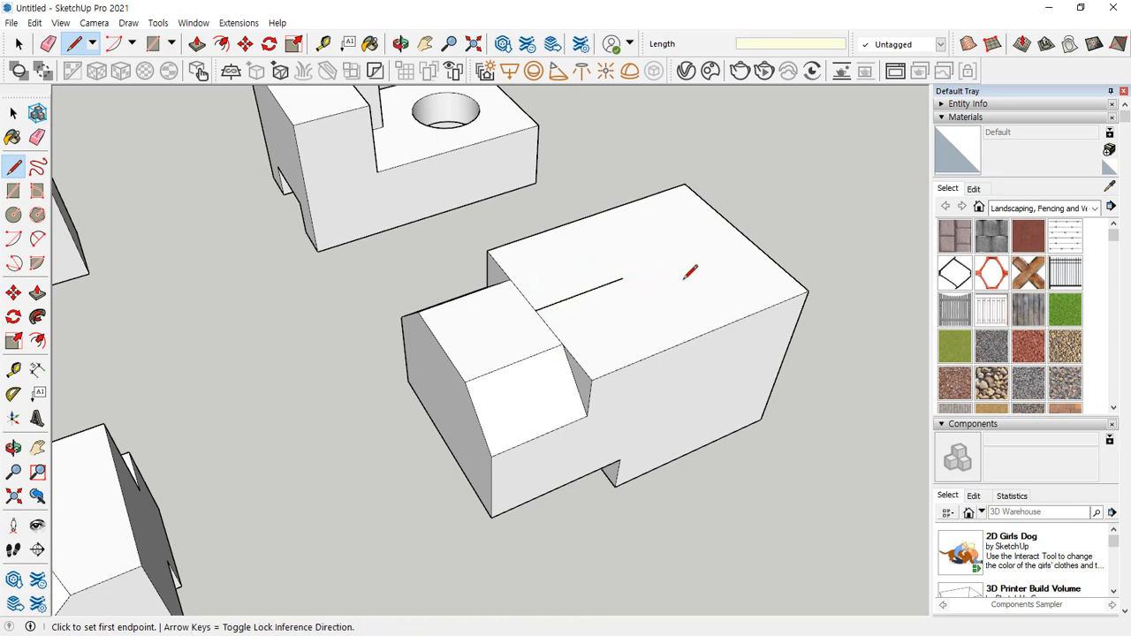
Draw a circle of radius 10 mm centred on the end of the centre line, and erase the line segment inside it
key("c")
left_click(623, 280)
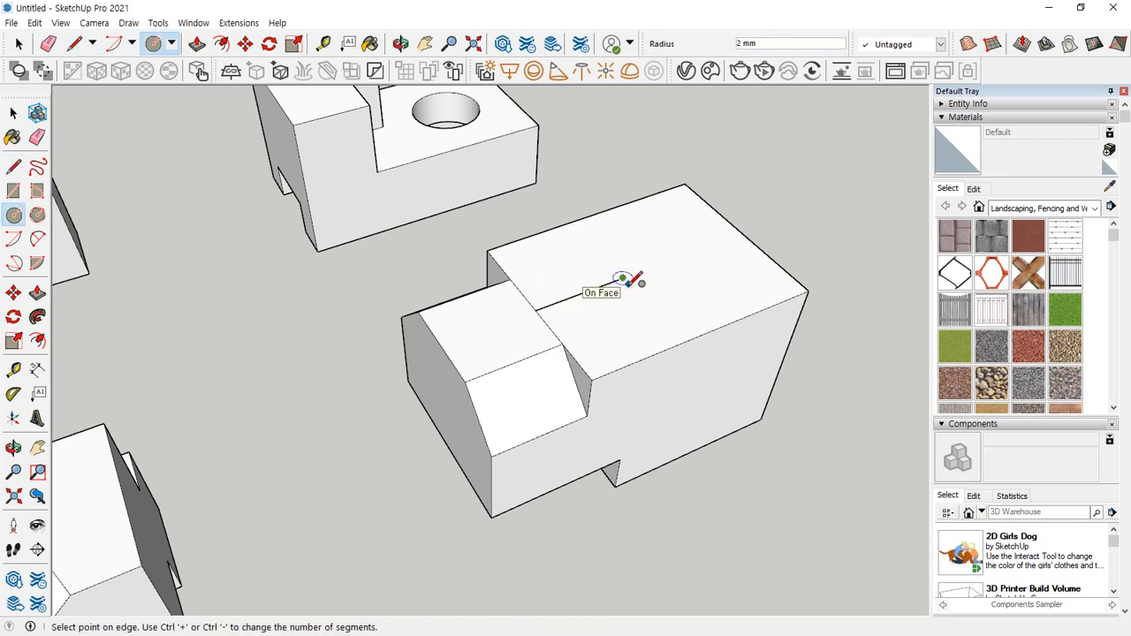
type("1")
key("Return")
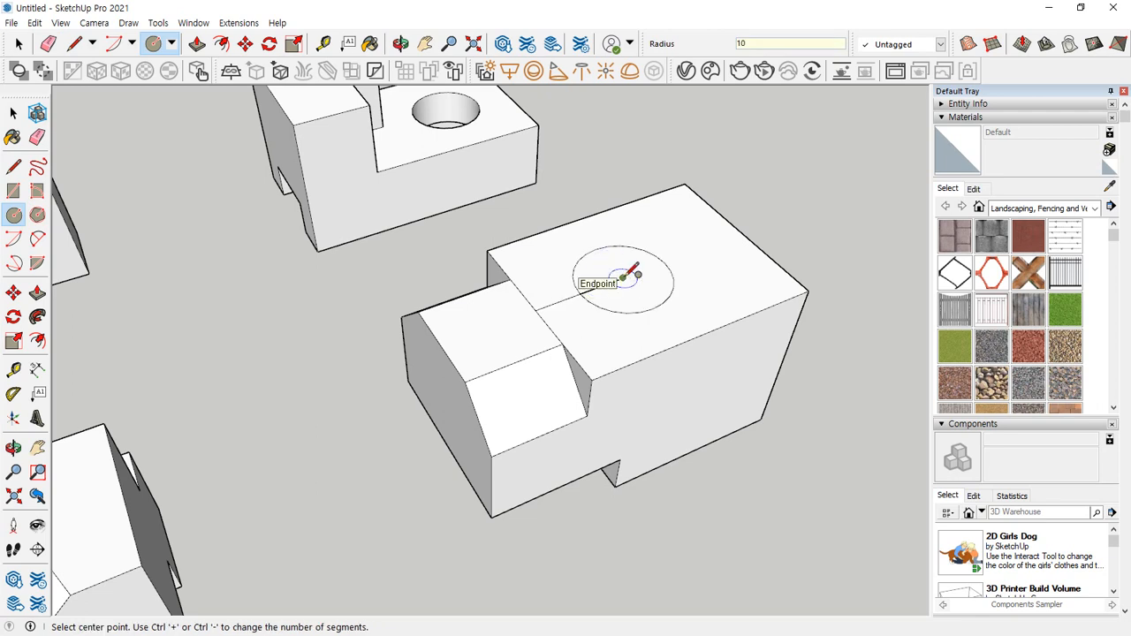
key("e")
left_click(624, 277)
Push the circle on the upper face 40 mm down through the block to cut a cylindrical hole
key("p")
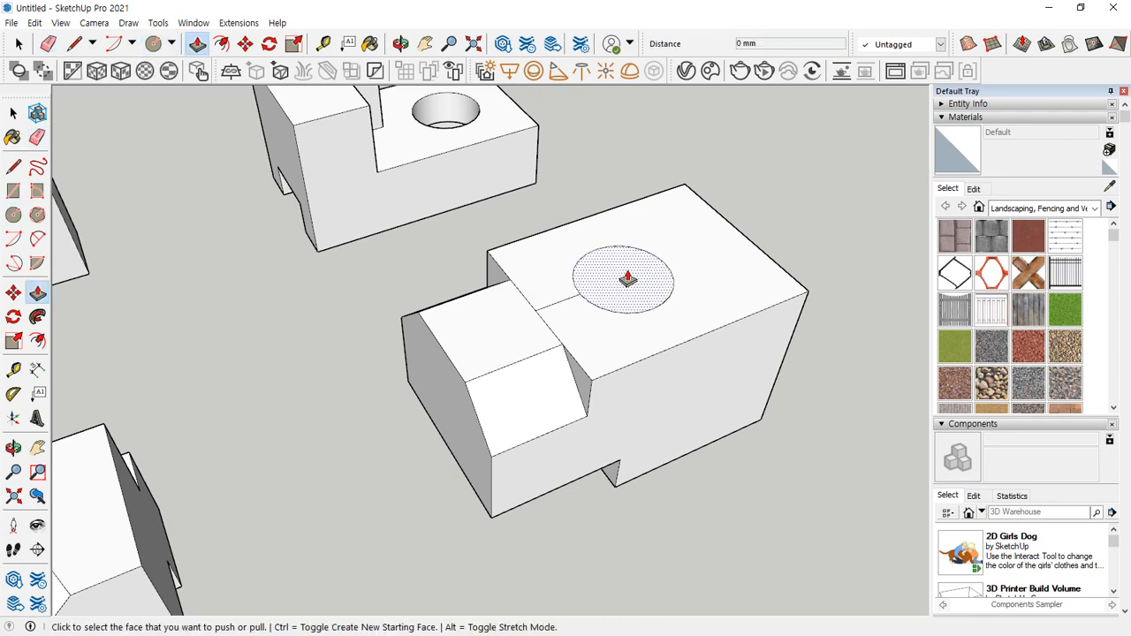
left_click(629, 283)
type("40")
key("Return")
Delete the underside face covering the hole and redraw one of its edges to rebuild the face with the hole open
middle_click_drag(616, 297, 607, 328)
key("space")
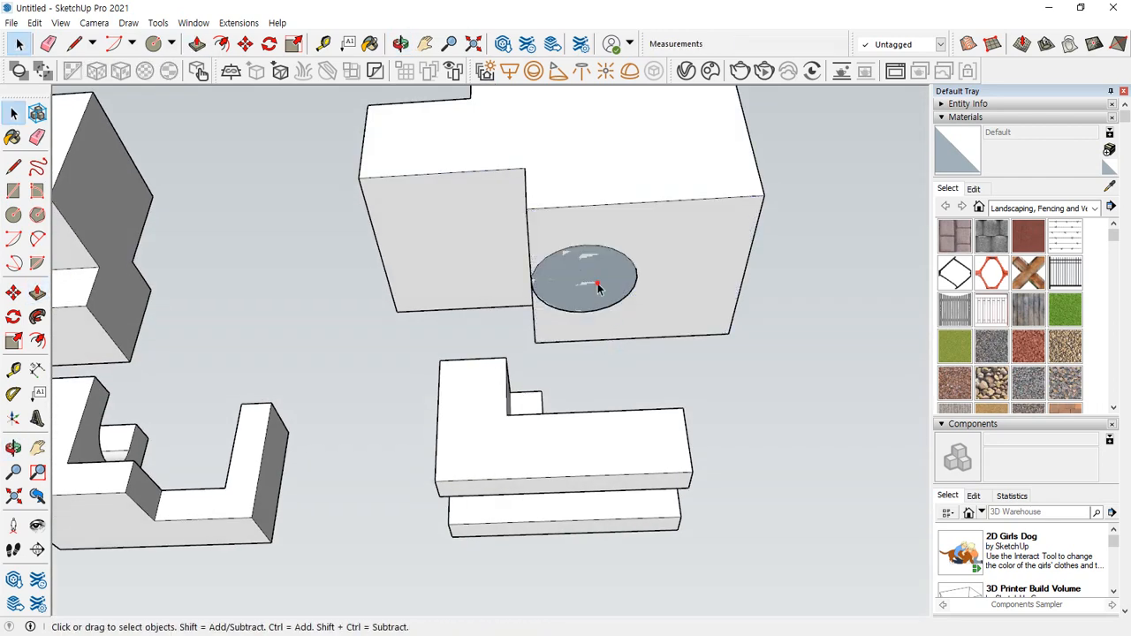
left_click(609, 336)
scroll(557, 265, "up", 3)
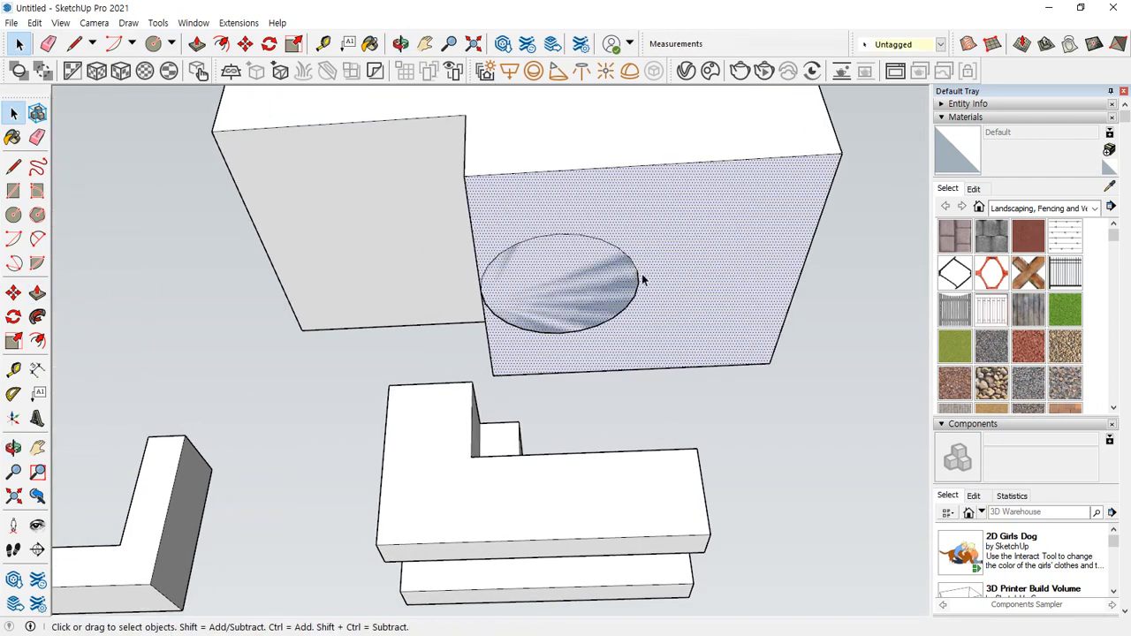
middle_click_drag(611, 227, 510, 70)
middle_click_drag(565, 494, 610, 344)
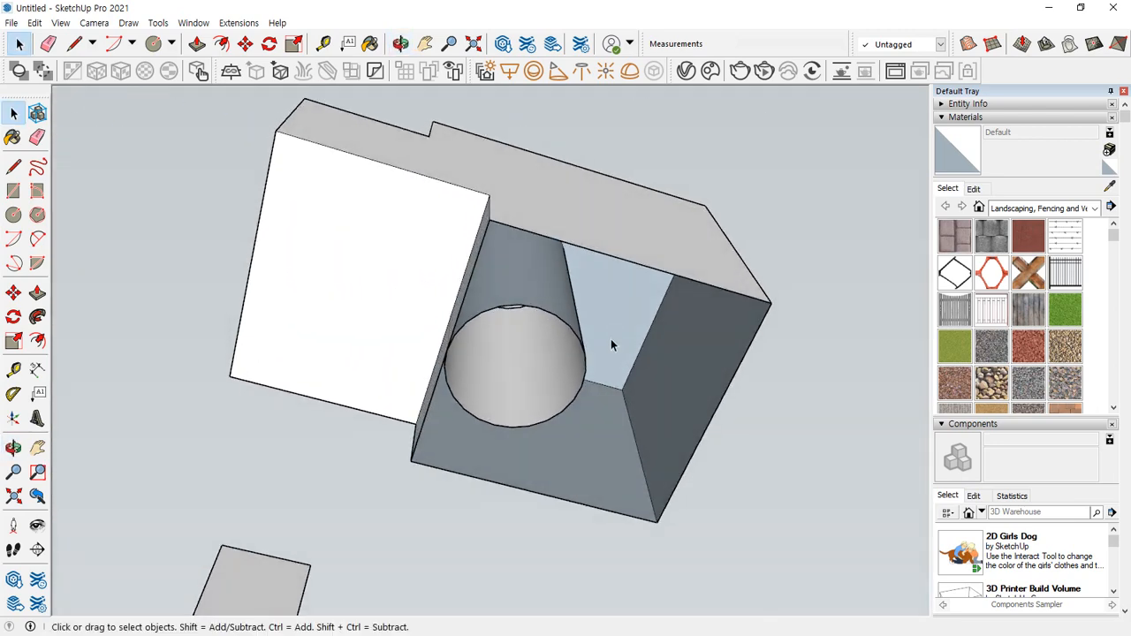
key("l")
left_click(770, 303)
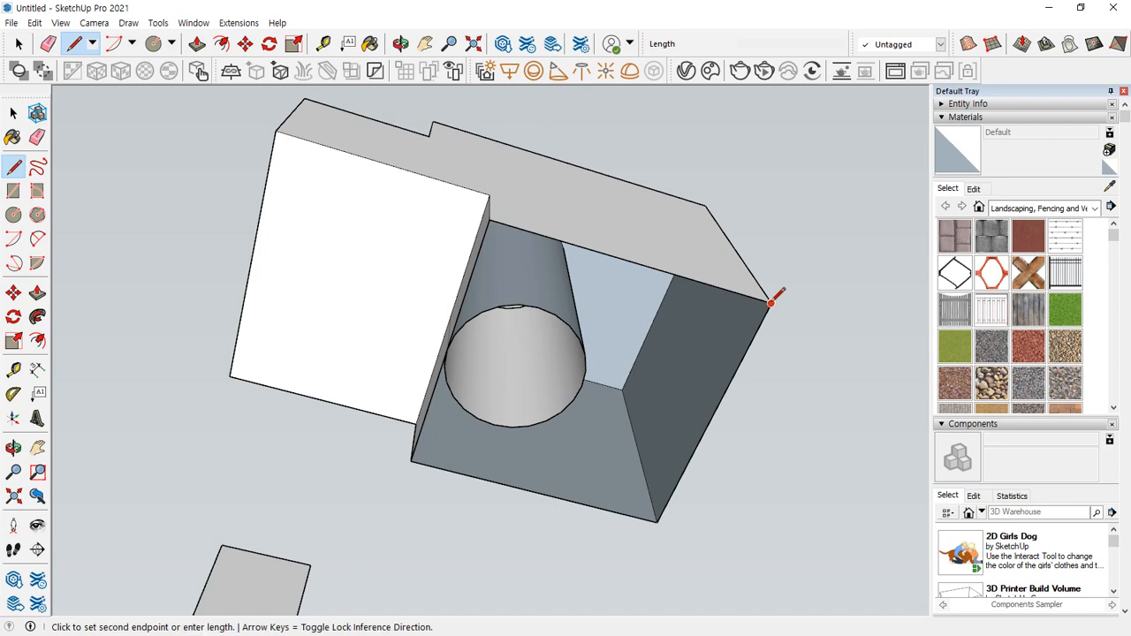
left_click(490, 218)
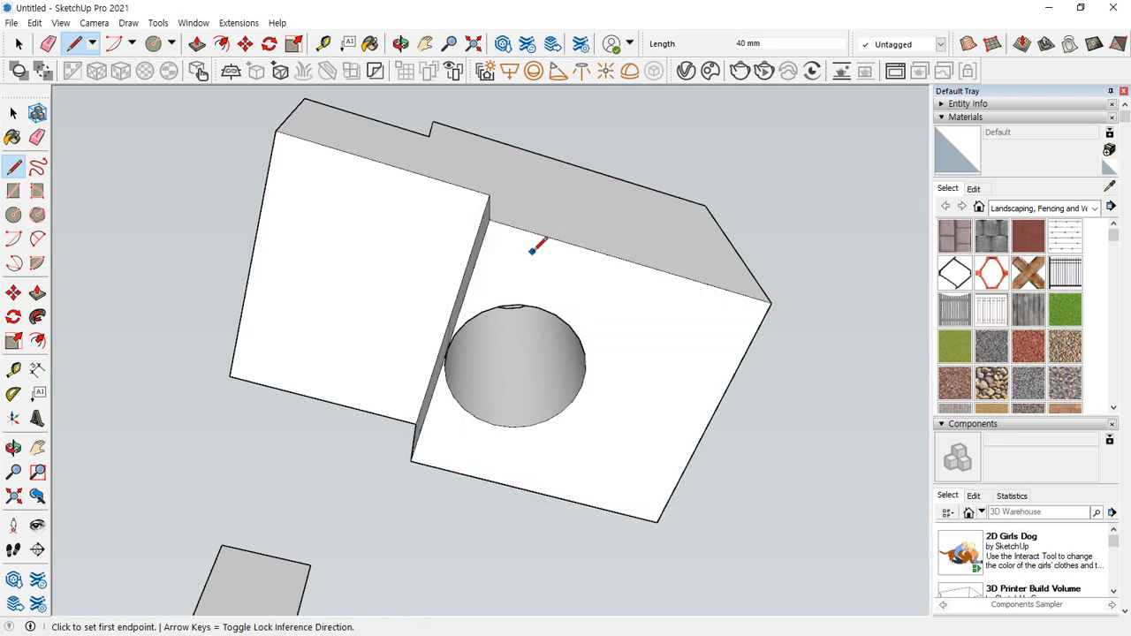
Erase the leftover centre line beside the hole and the line joining the inner corners of the two recesses
middle_click_drag(532, 251, 534, 265)
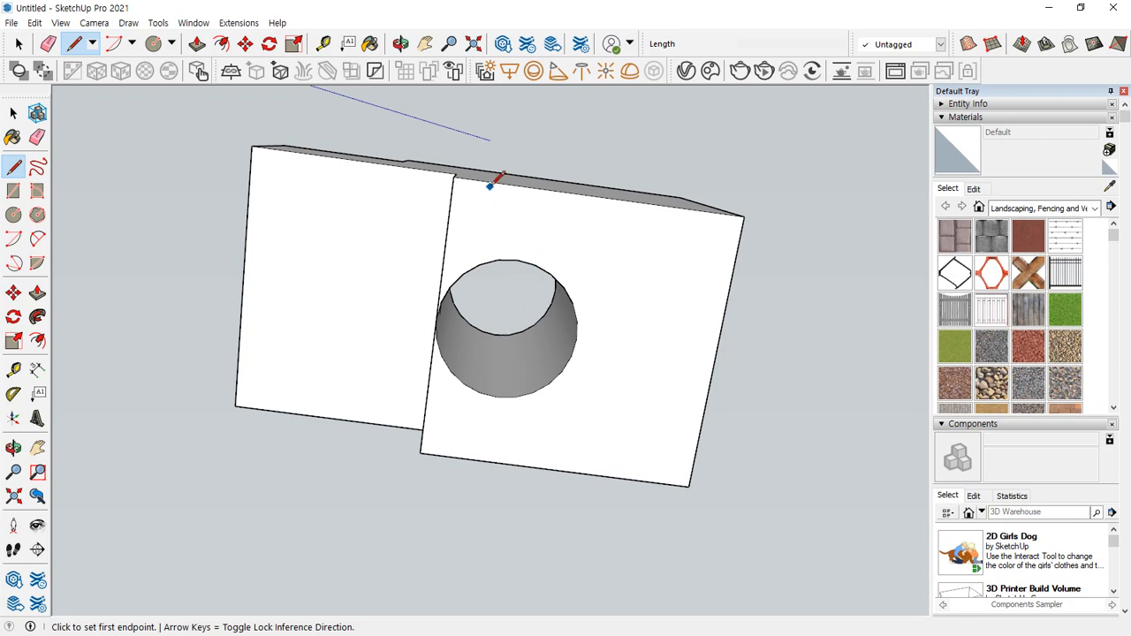
mouse_move(492, 183)
middle_mouse_down()
mouse_move(512, 566)
mouse_move(495, 469)
mouse_move(379, 328)
middle_mouse_up()
key("e")
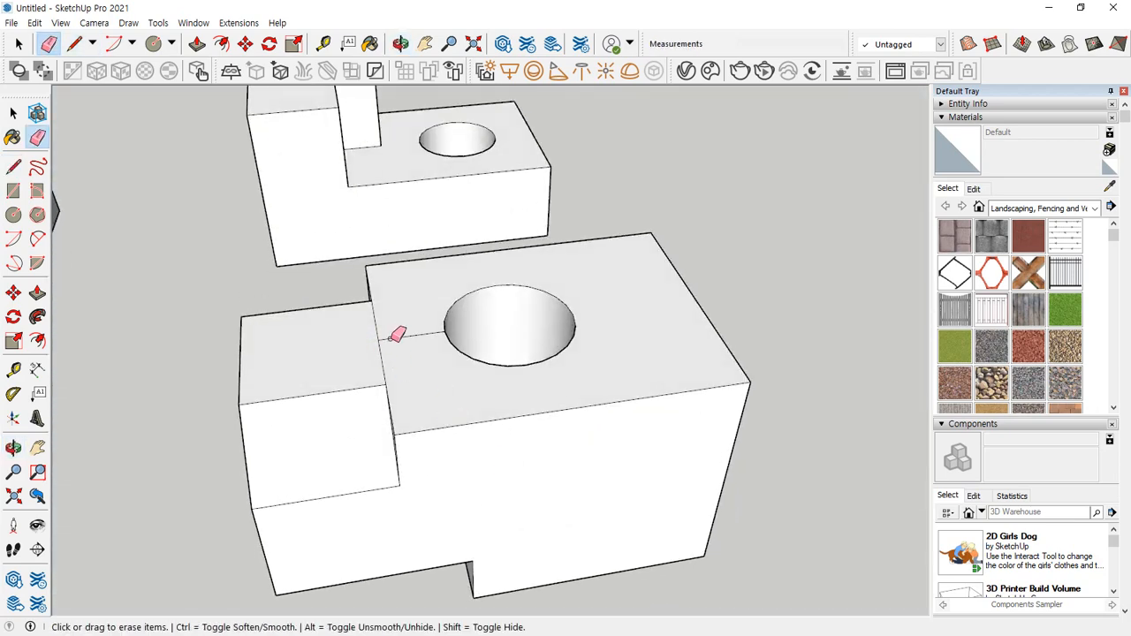
left_click_drag(396, 334, 379, 335)
middle_click_drag(379, 334, 469, 415)
Place a guide parallel to the upper face's end edge through the centre of the hole
key("l")
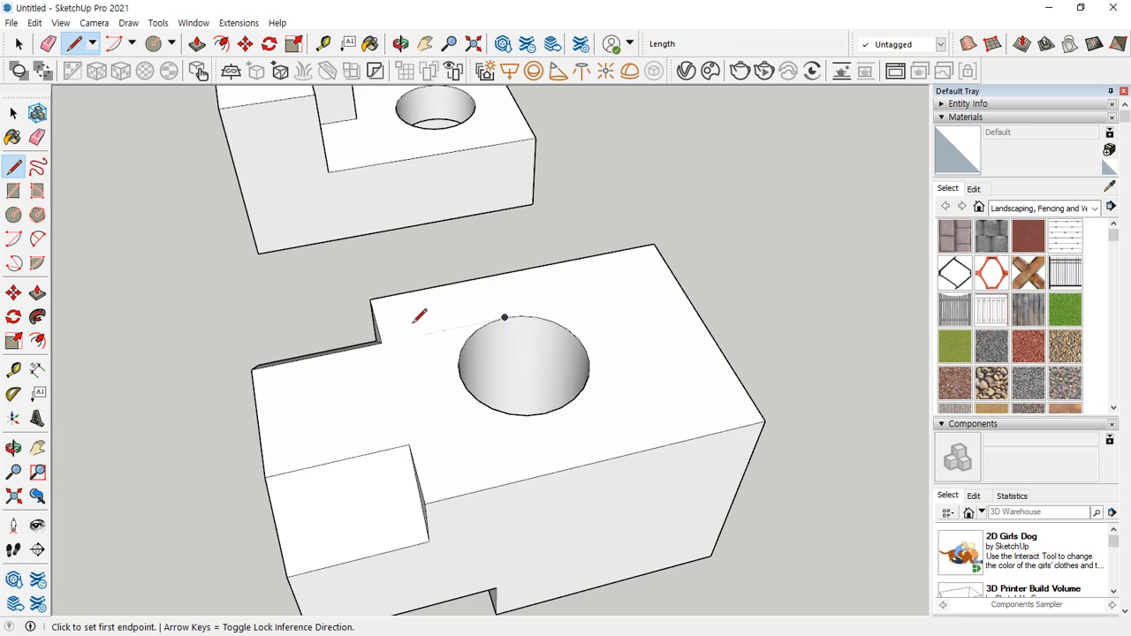
middle_click_drag(470, 323, 518, 324)
key("t")
left_click(704, 301)
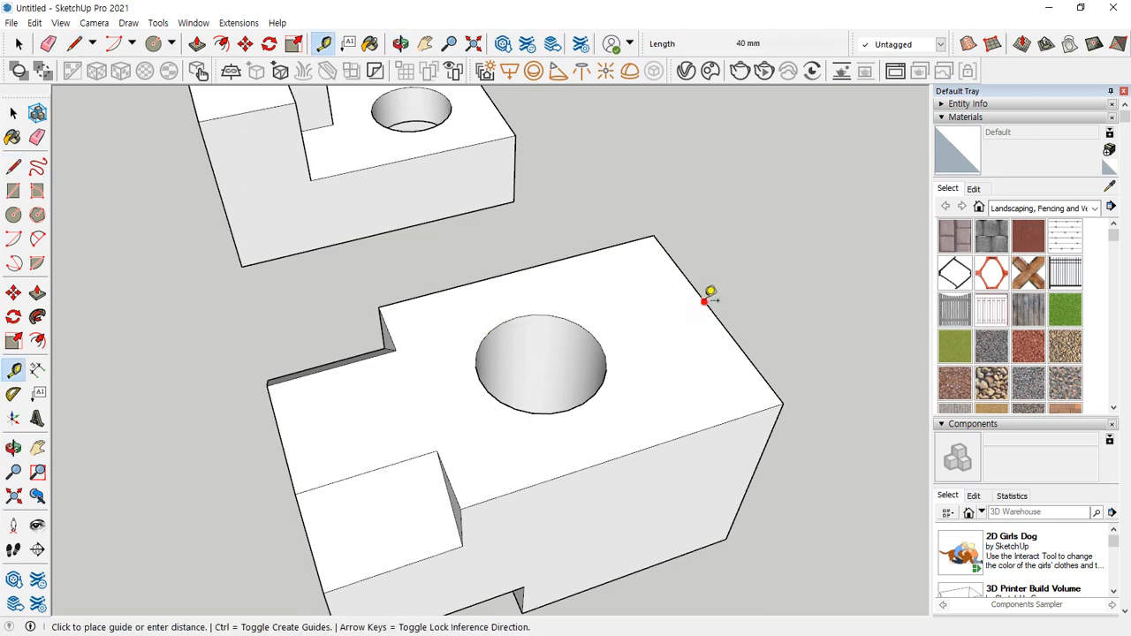
left_click(541, 360)
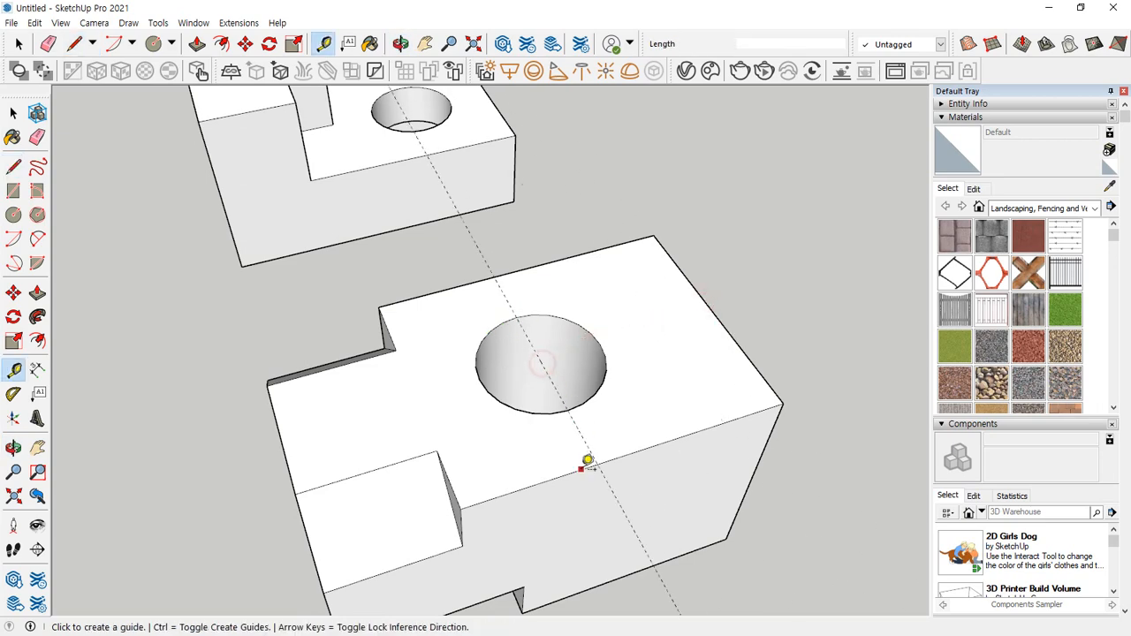
Try to place a guide 10 mm from the crosswise hole-centre guide, towards the block's end face
middle_click_drag(586, 463, 497, 409)
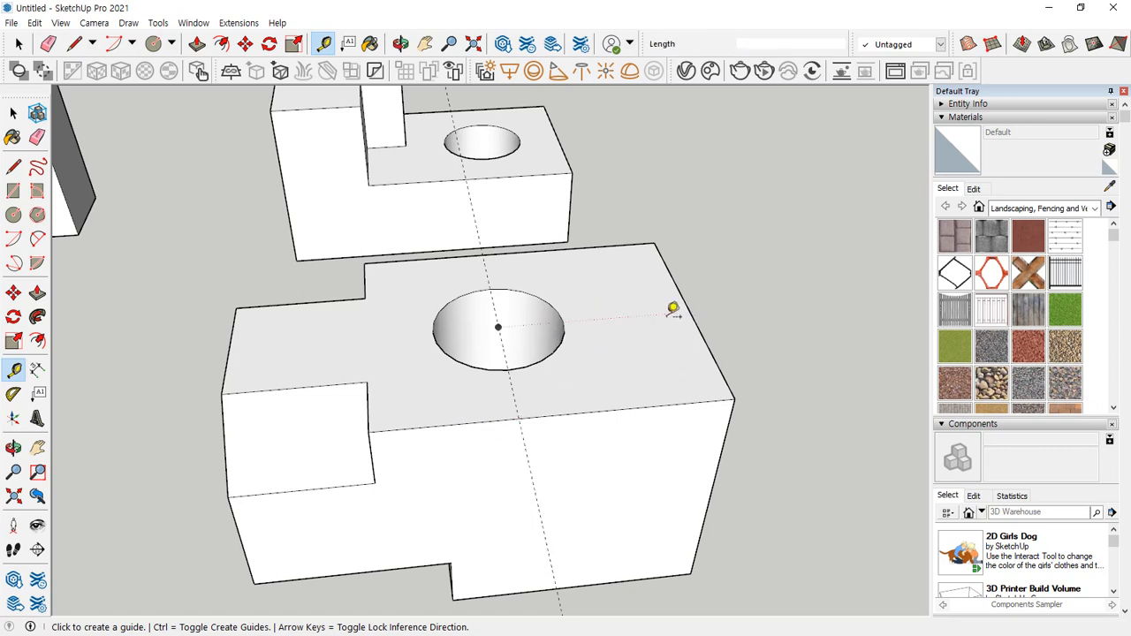
left_click(497, 327)
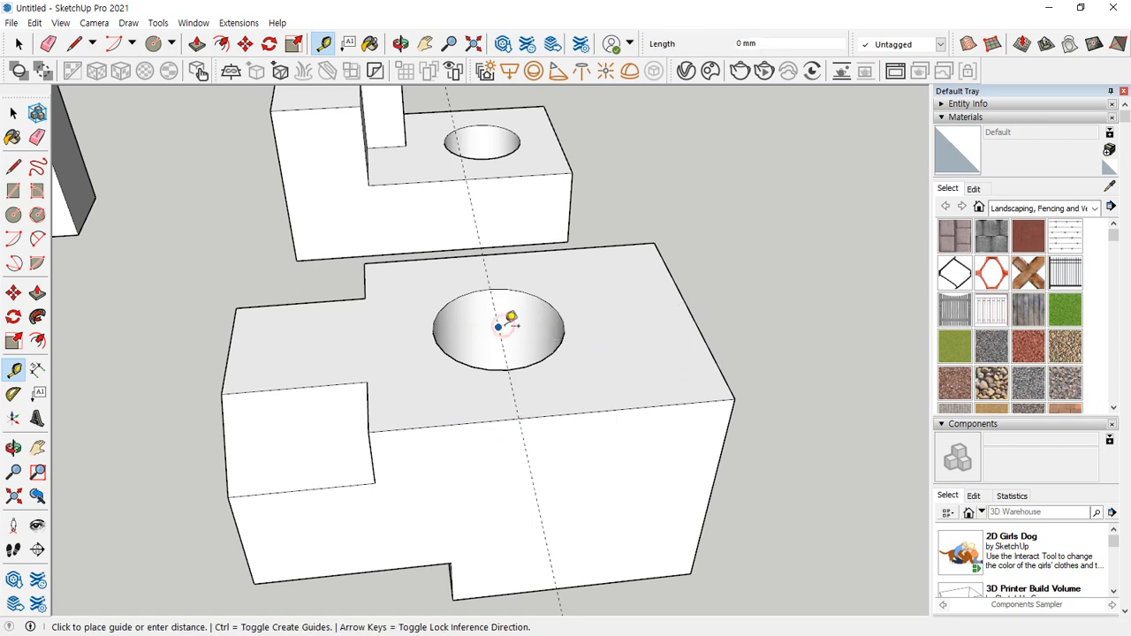
key("Escape")
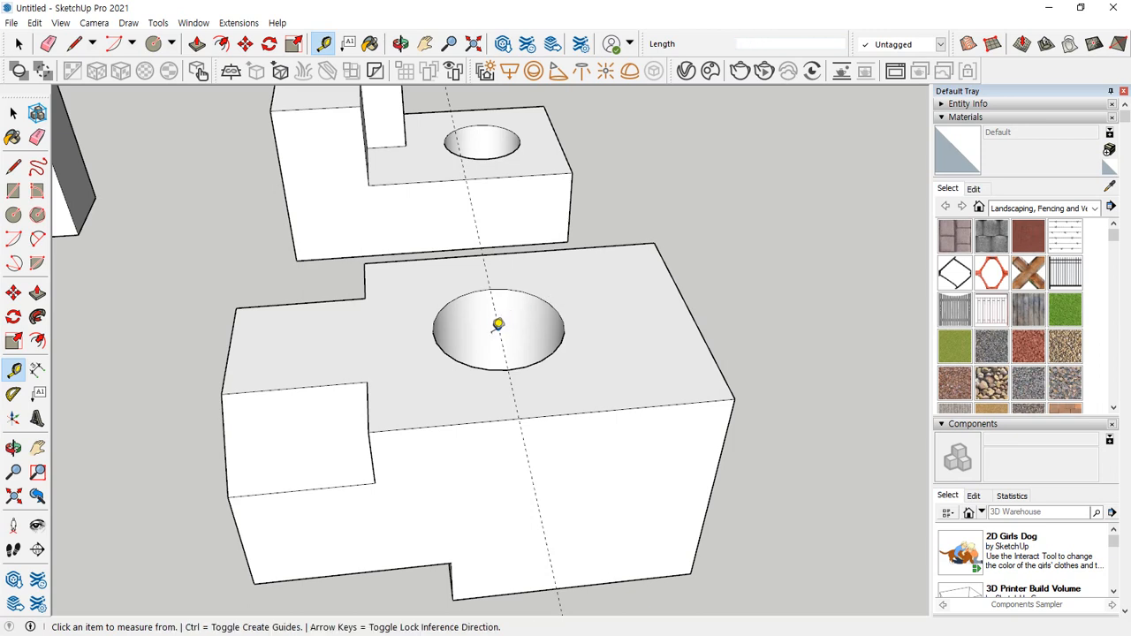
left_click(689, 312)
key("Escape")
left_click(513, 389)
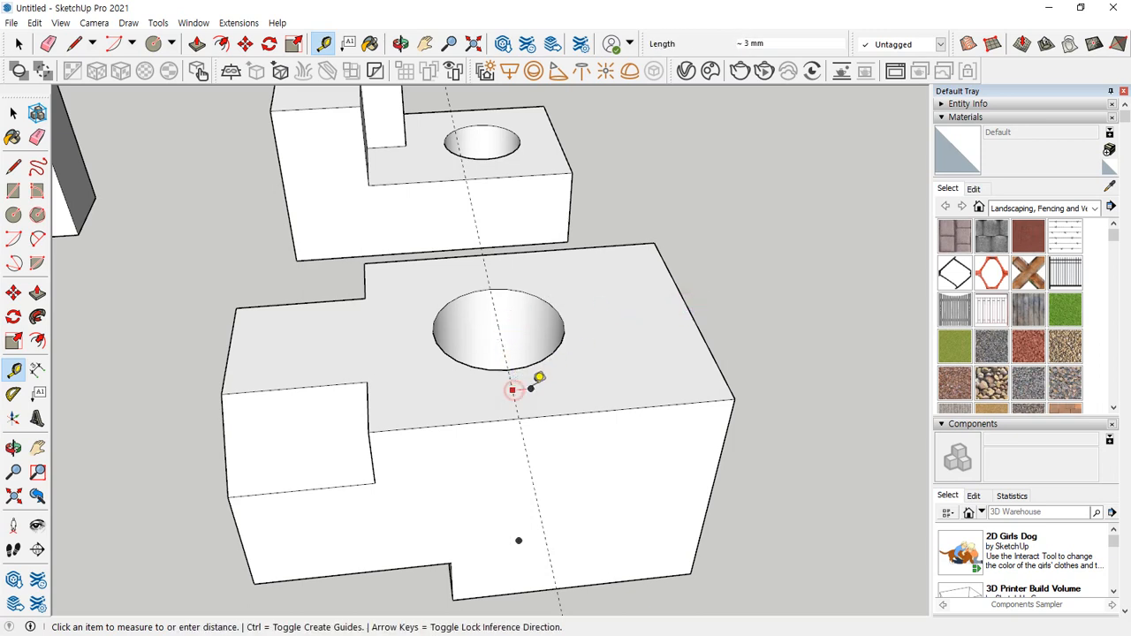
key("ctrl")
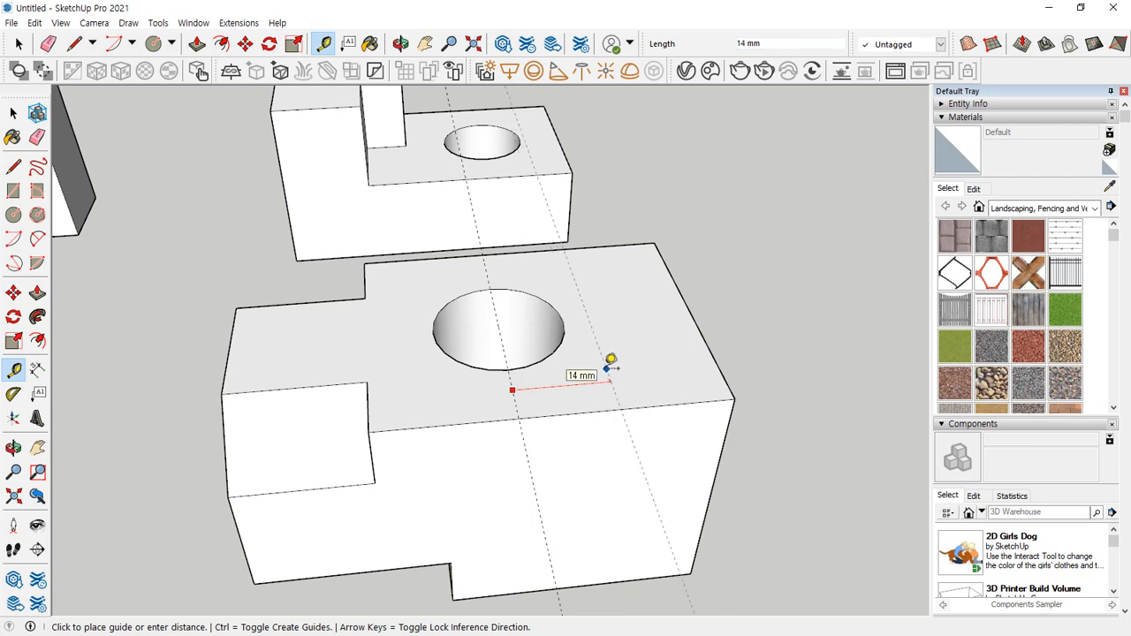
type("10")
key("Return")
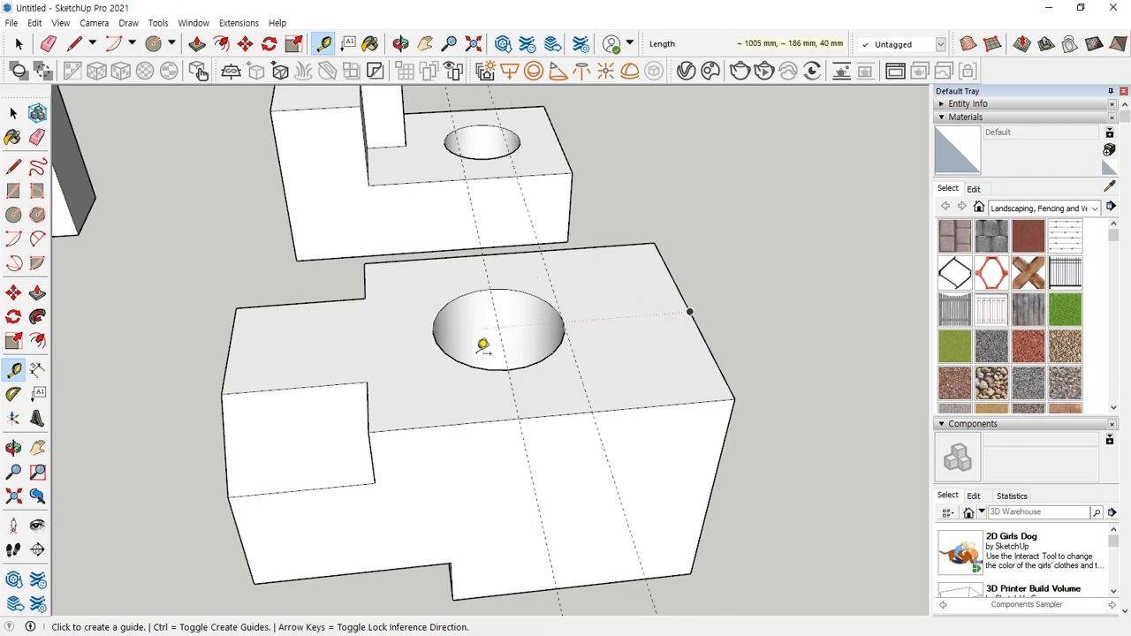
Offset a guide from the crosswise centre guide towards the block's end face, and add a lengthwise guide through the hole's centre
left_click(511, 389)
key("ctrl")
key("ctrl")
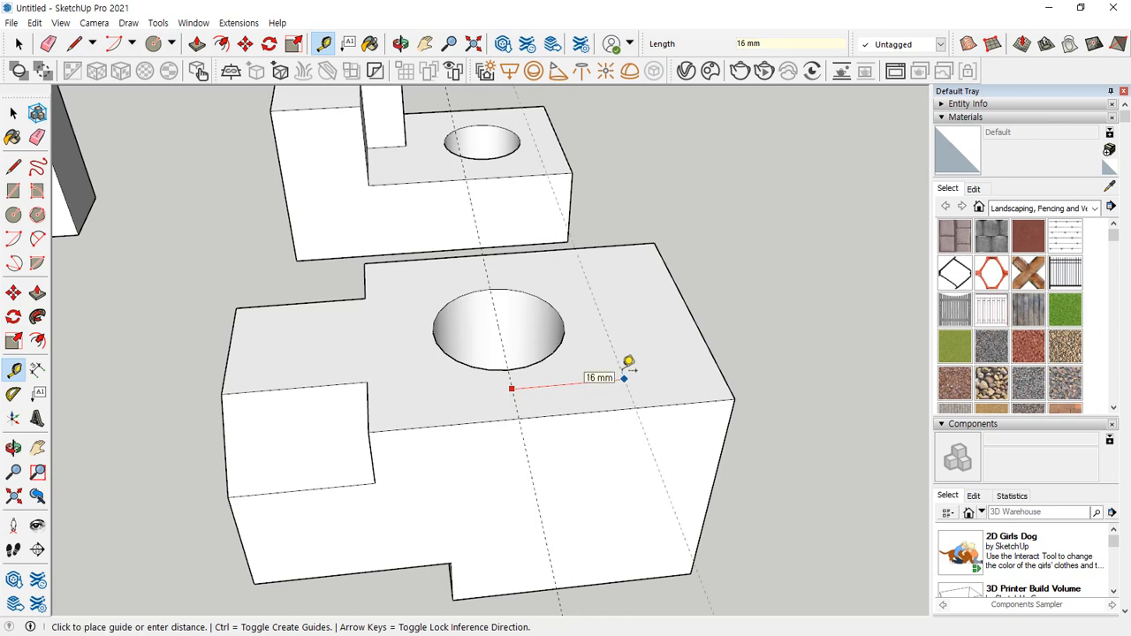
key("Return")
left_click(582, 249)
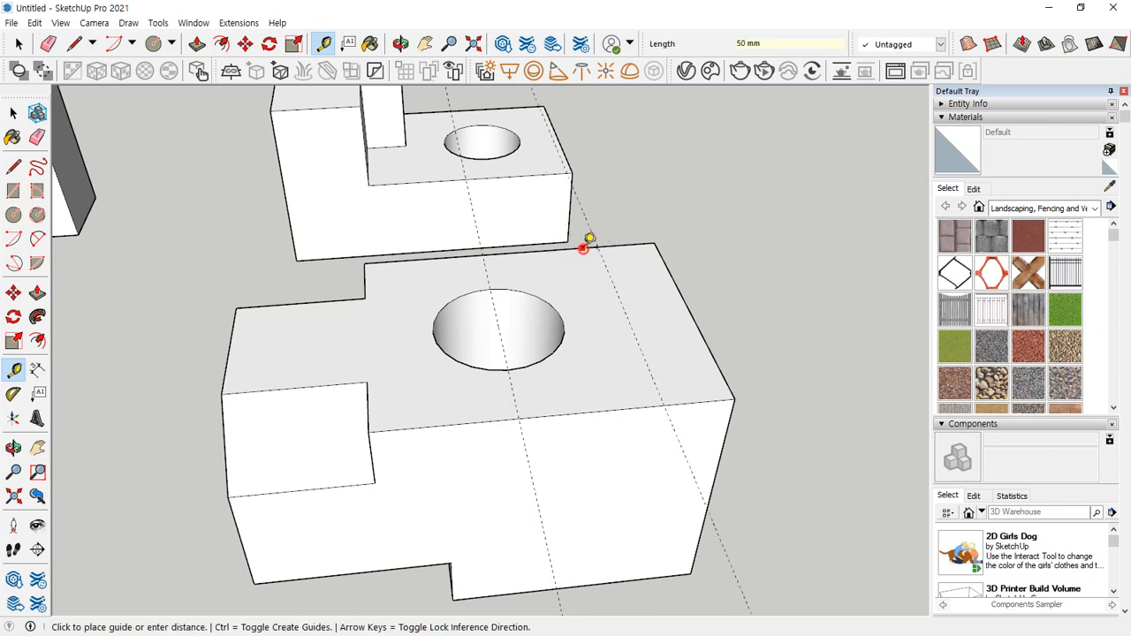
key("Escape")
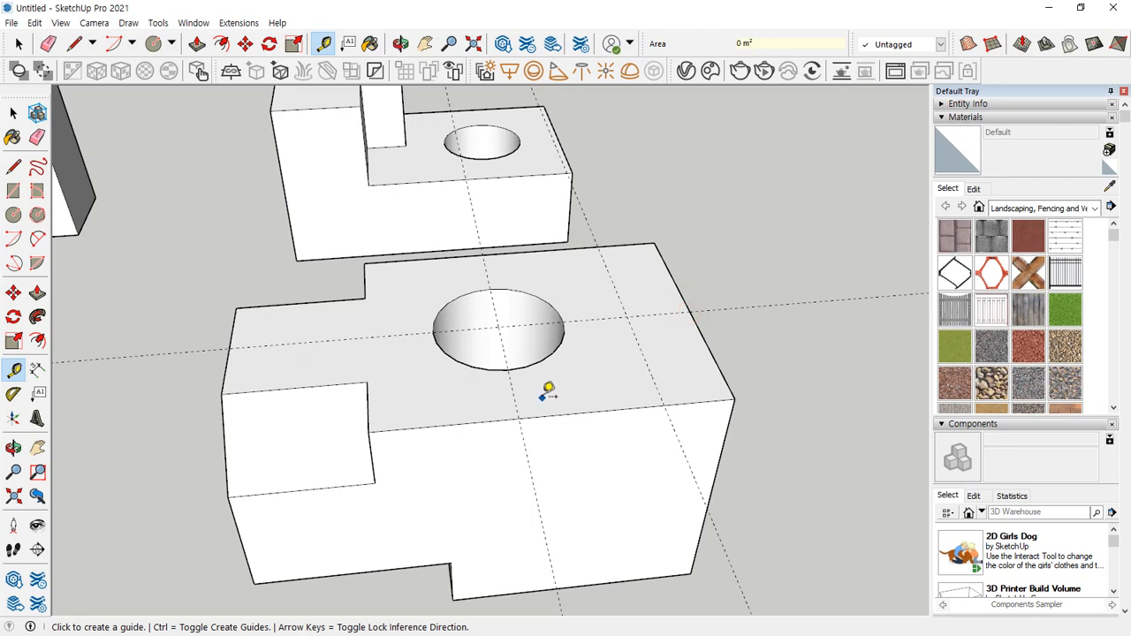
Draw a V on the upper face from the crosswise centre guide's edge points to the intersection of the lengthwise and offset guides
key("l")
left_click(521, 416)
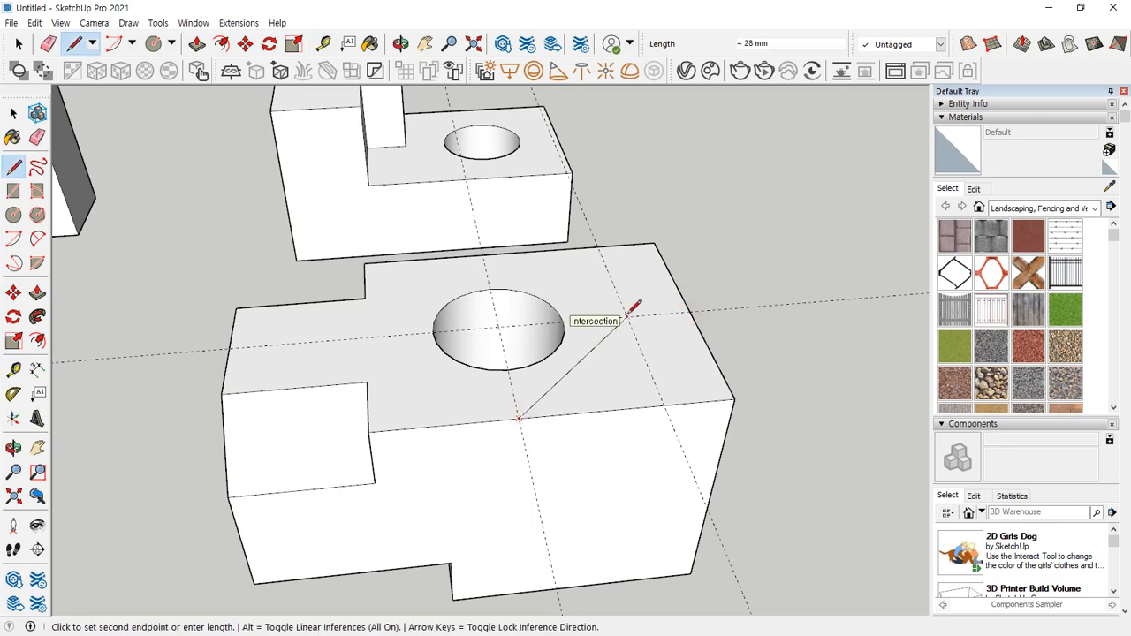
left_click(627, 317)
left_click(488, 248)
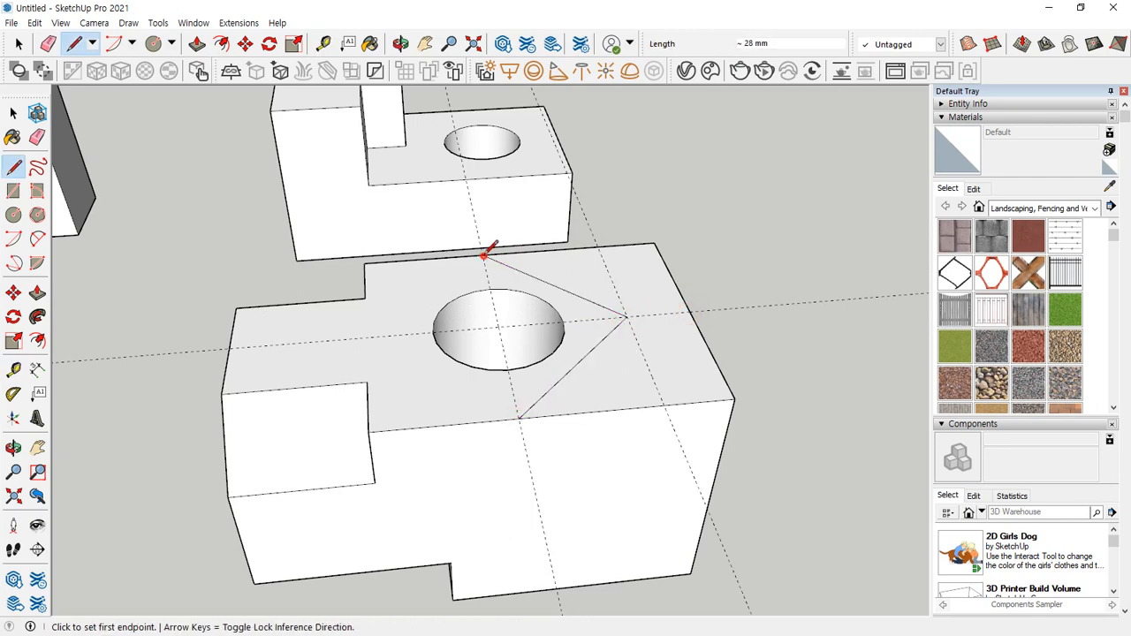
Draw a vertical line down the long side face from the offset guide's edge point to the block's lower edge
middle_click_drag(621, 465, 536, 311)
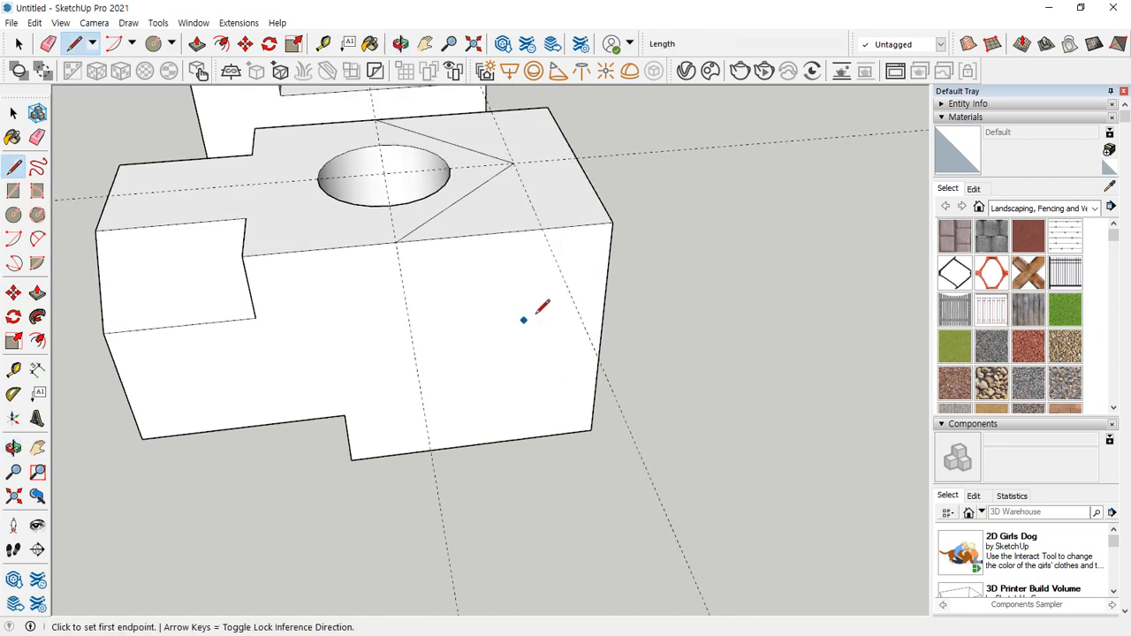
left_click(542, 229)
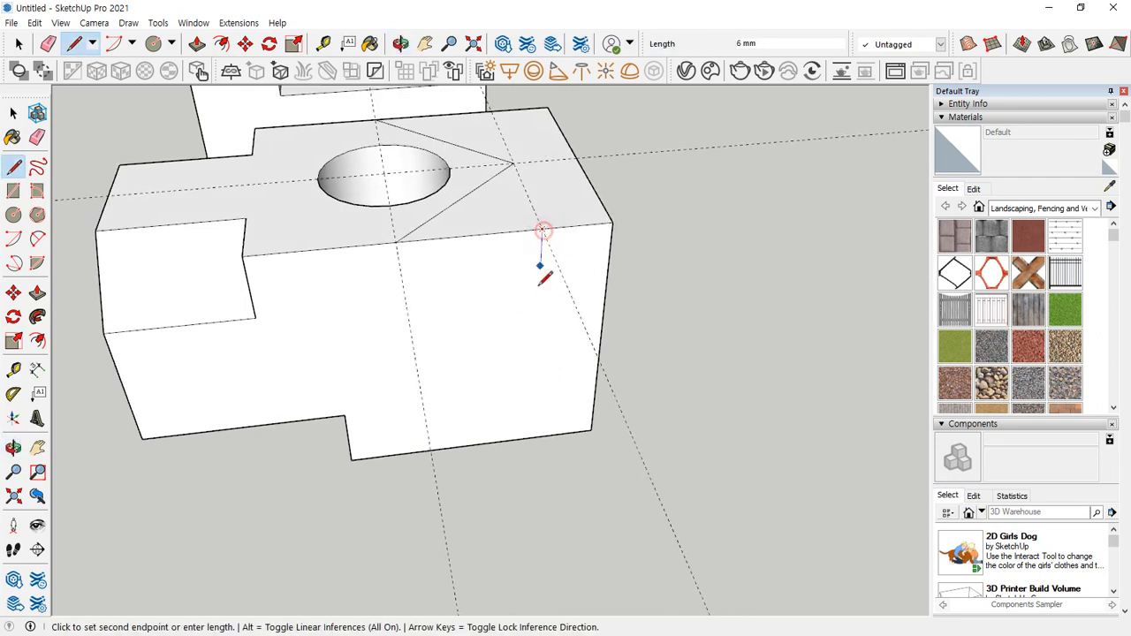
left_click(533, 436)
Copy the two V lines from their endpoint on the upper side edge to the foot of the vertical line
key("space")
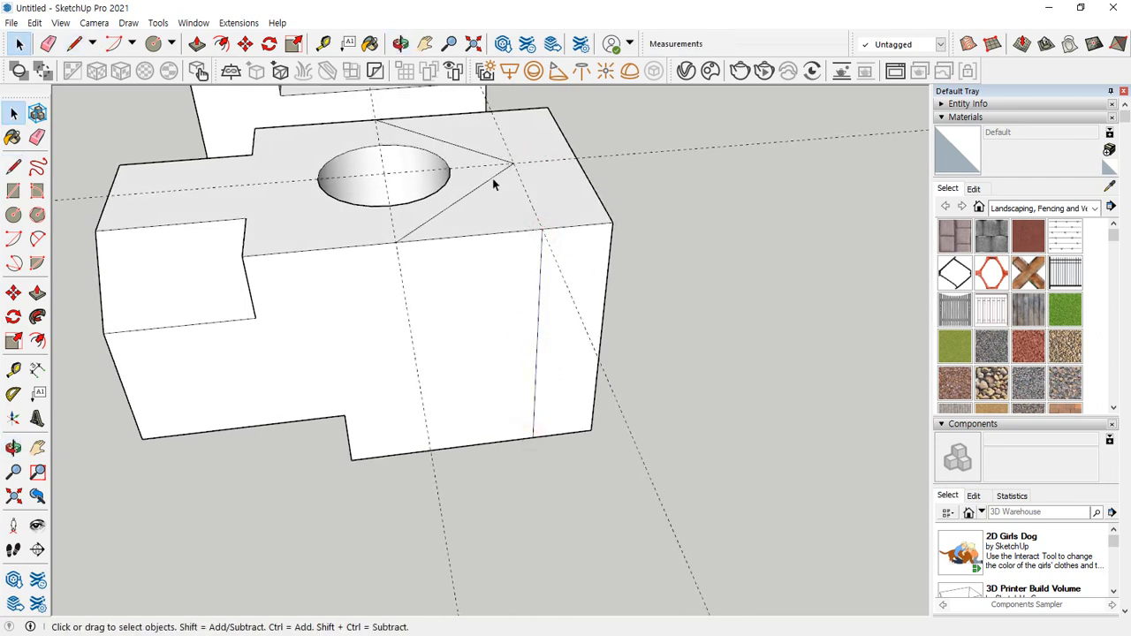
left_click(492, 177)
left_click(483, 154, "ctrl")
key("m")
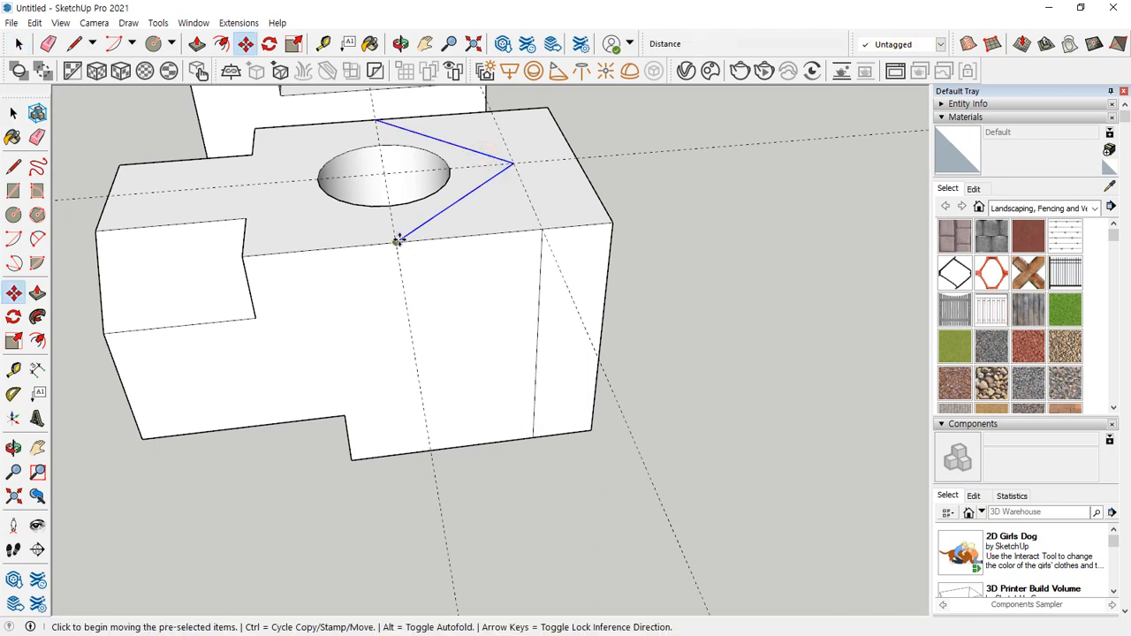
left_click(397, 238, "ctrl")
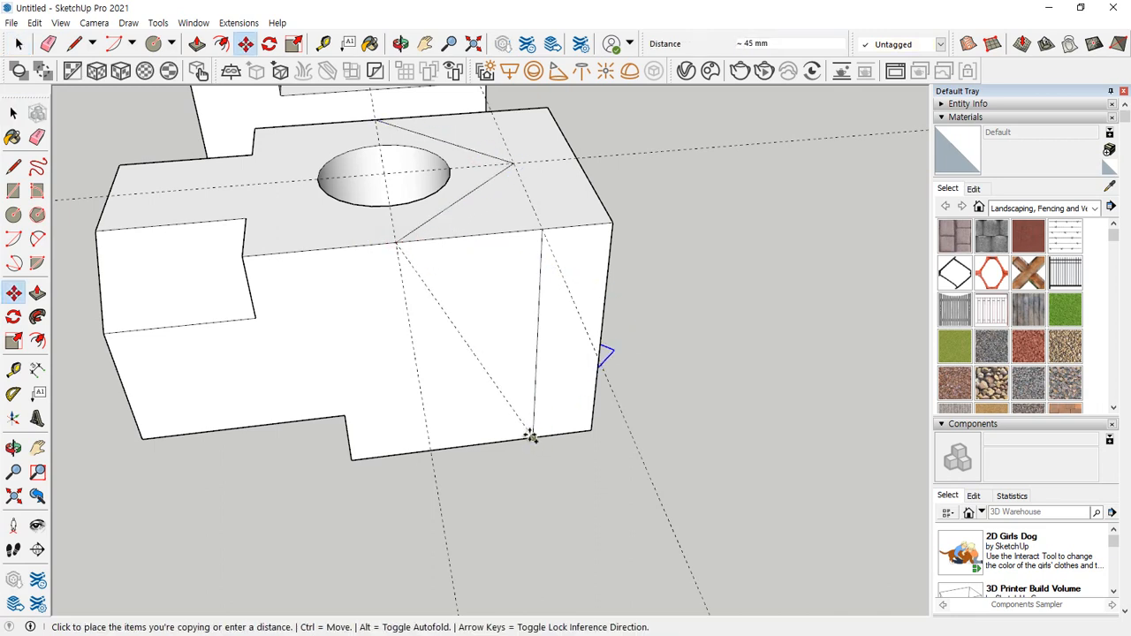
Try erasing the vertical side line and joining the apexes of the original and copied V, and undo both edits
mouse_move(536, 432)
middle_mouse_down()
mouse_move(513, 250)
mouse_move(399, 179)
mouse_move(411, 279)
mouse_move(444, 285)
middle_mouse_up()
key("e")
left_click(442, 285)
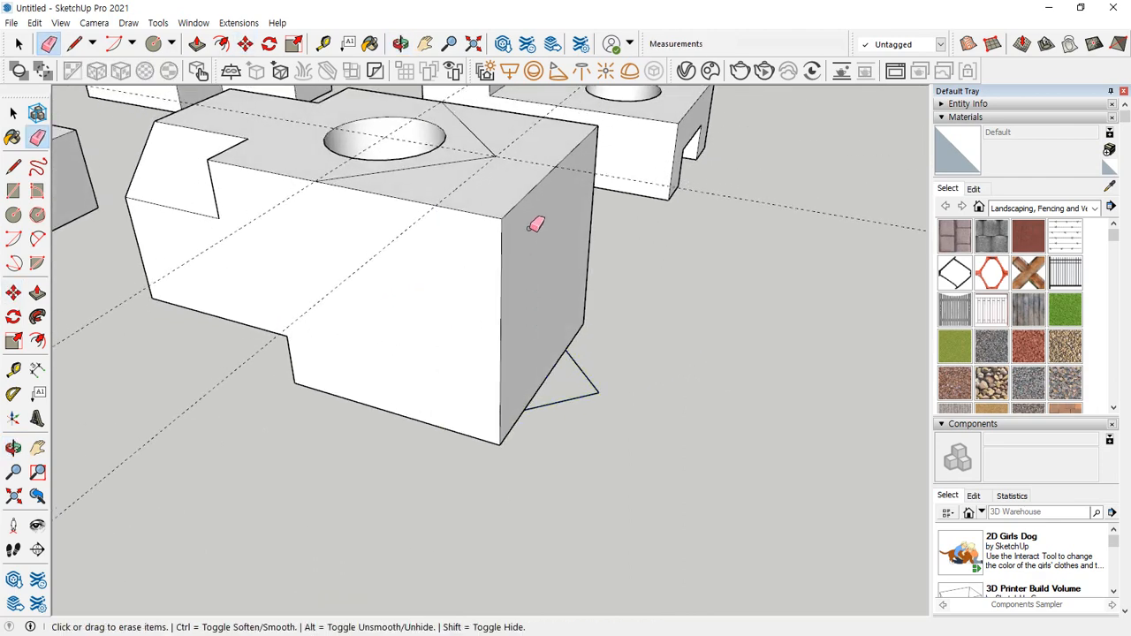
key("l")
left_click(495, 156)
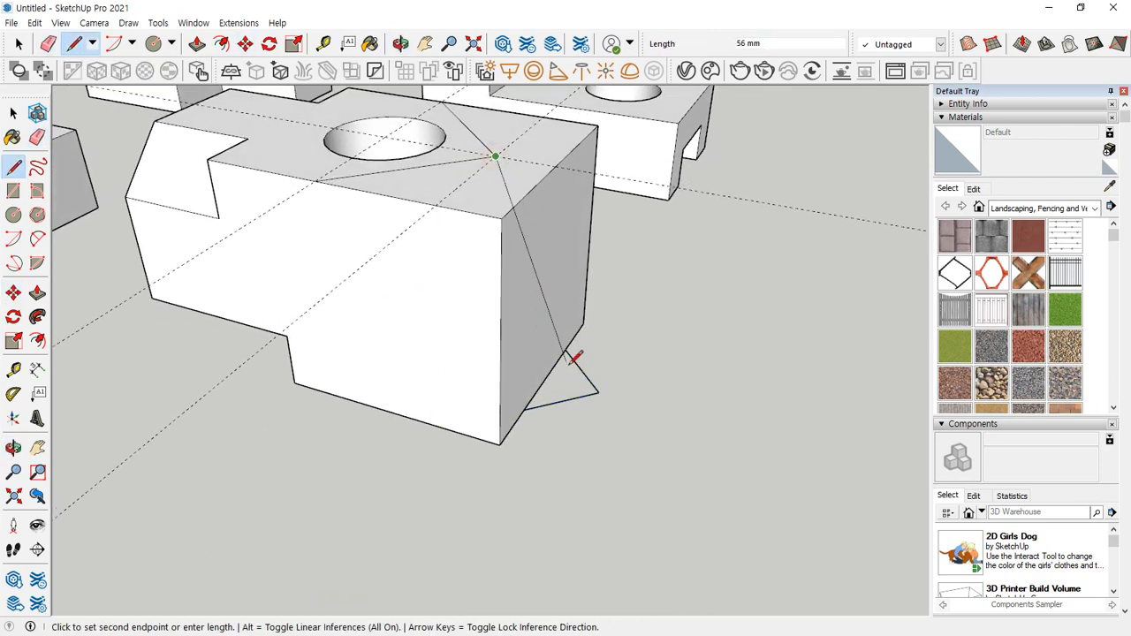
left_click(599, 391)
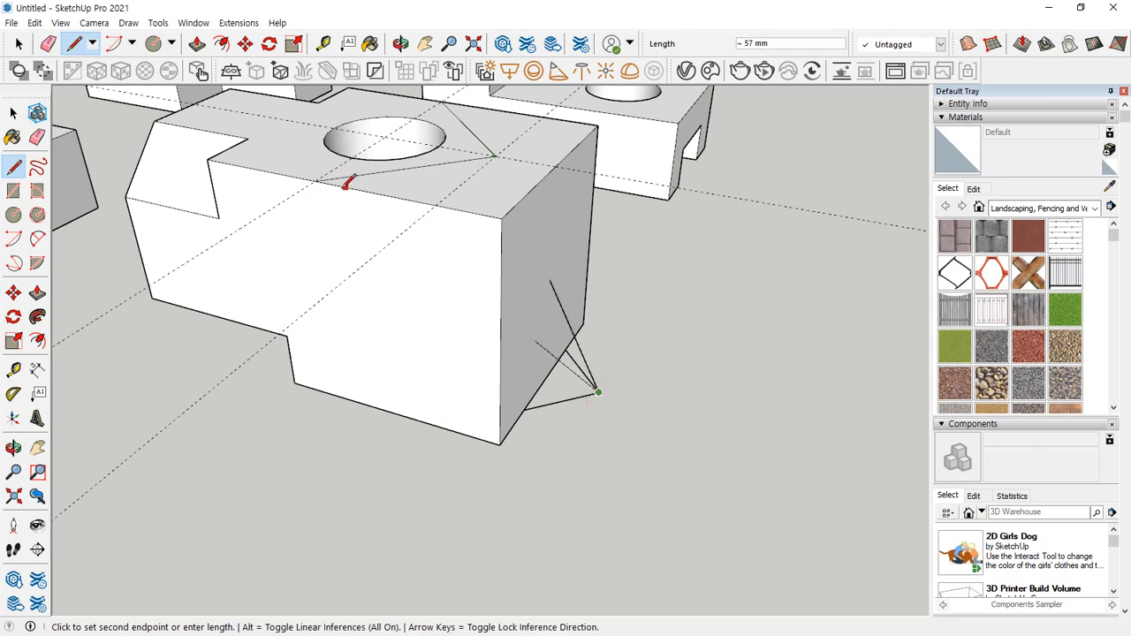
key("ctrl+z")
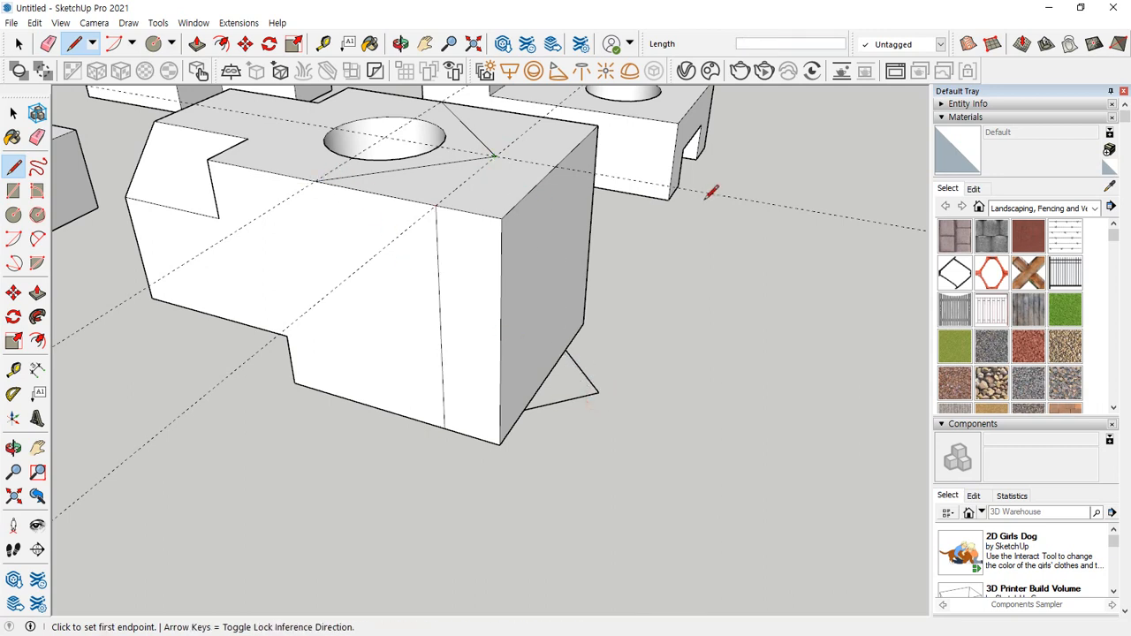
Join the apex of the V on the upper face to the copied V's apex and on to the upper V's side-edge endpoint
left_click(495, 157)
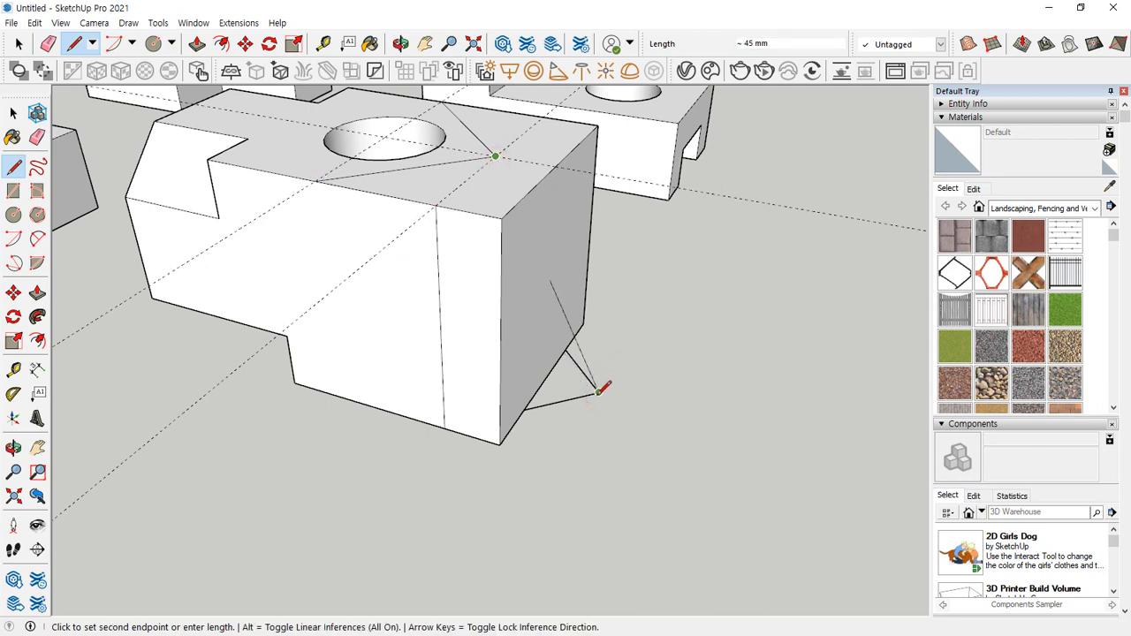
left_click(599, 391)
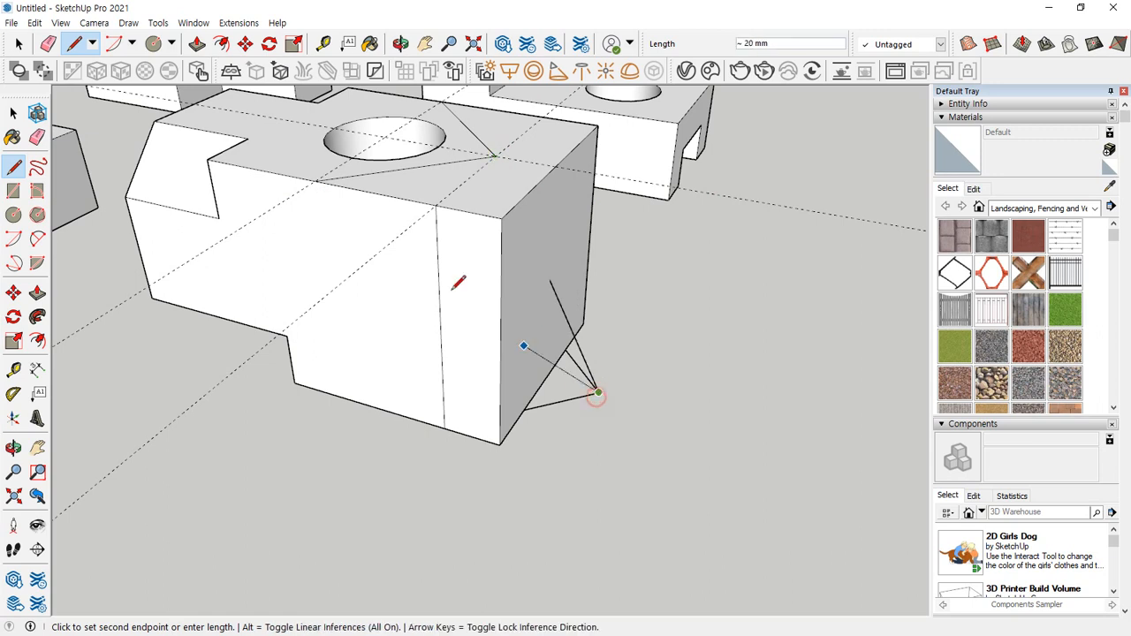
left_click(317, 180)
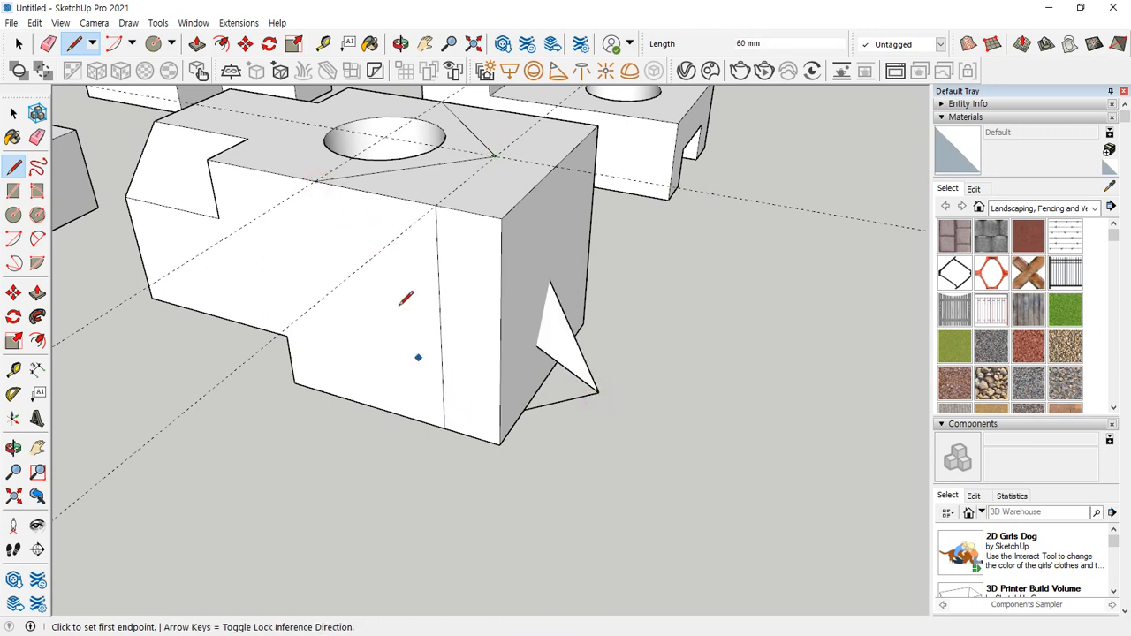
left_click(317, 181)
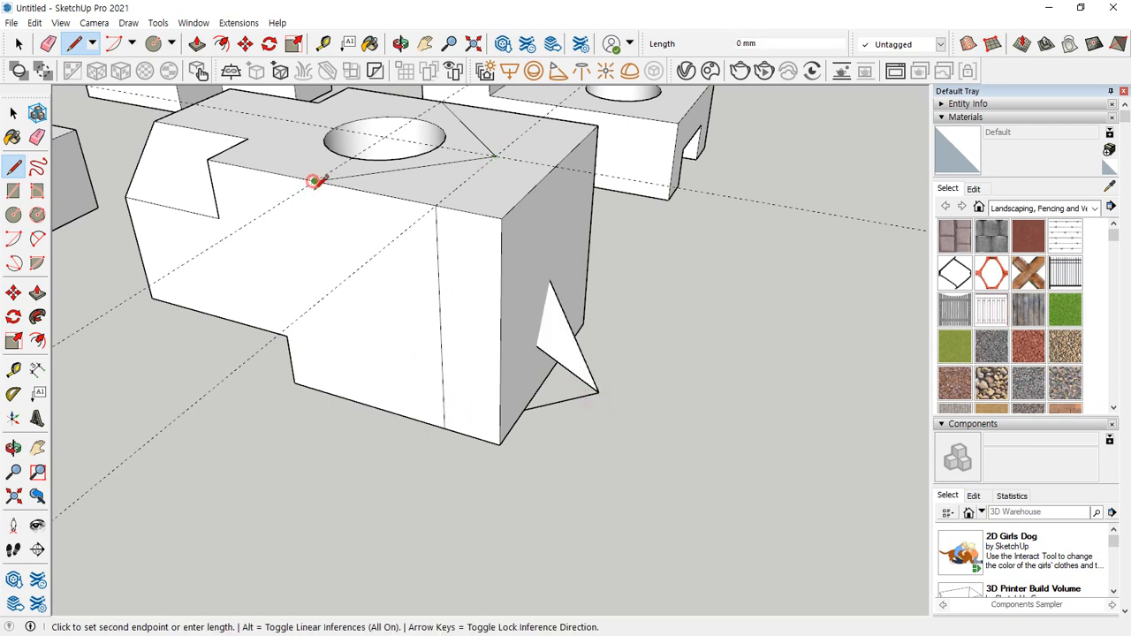
left_click(444, 428)
middle_click_drag(696, 346, 397, 247)
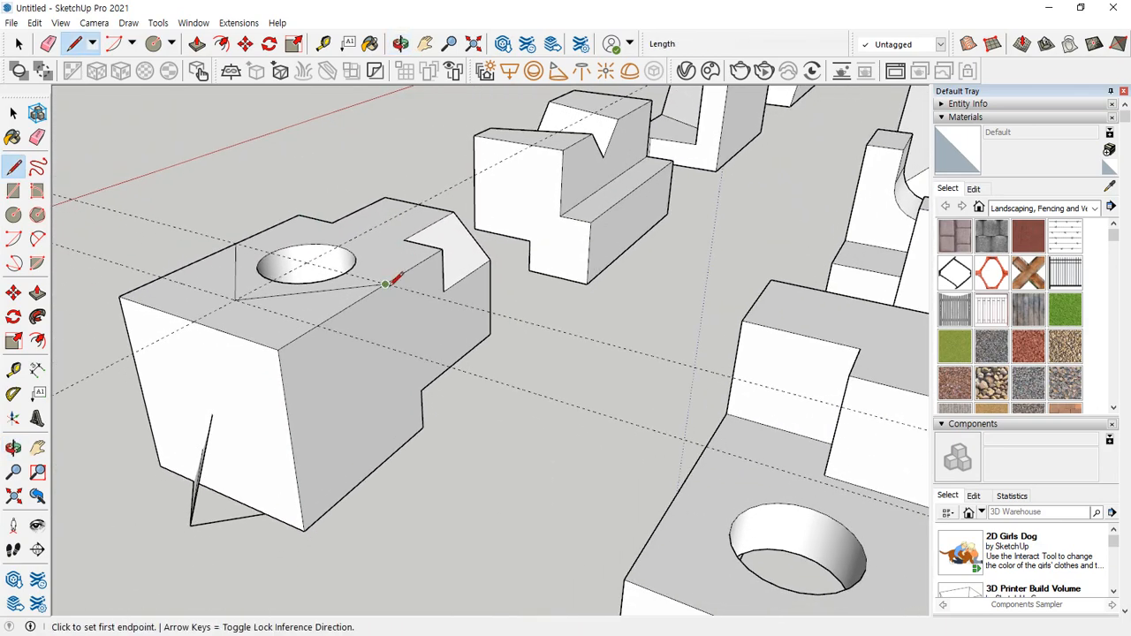
left_click(386, 284)
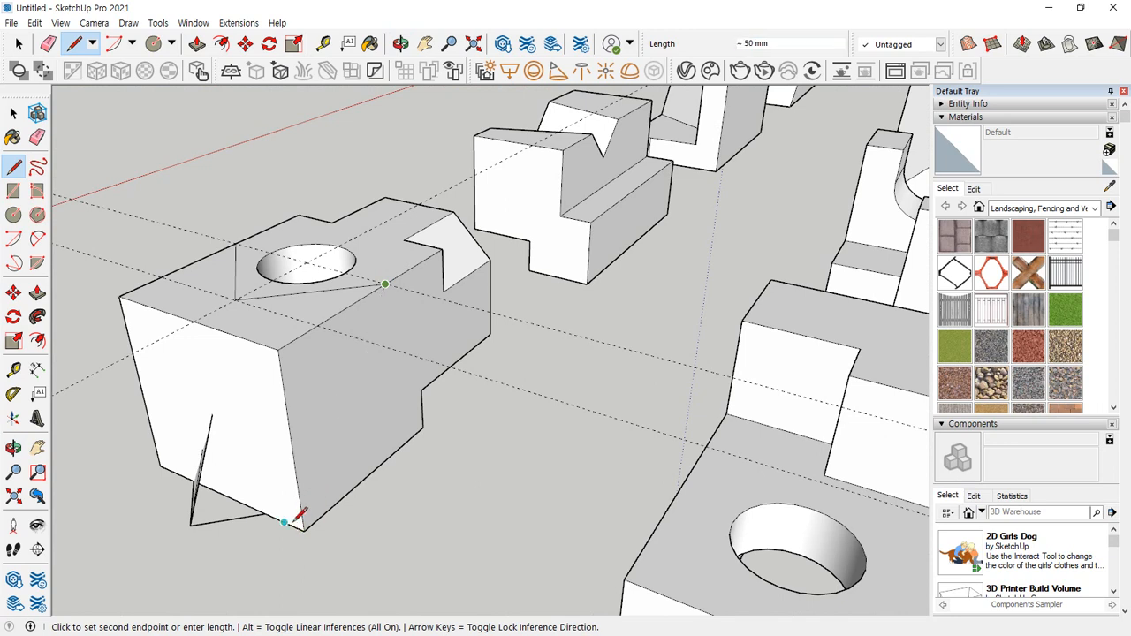
key("Escape")
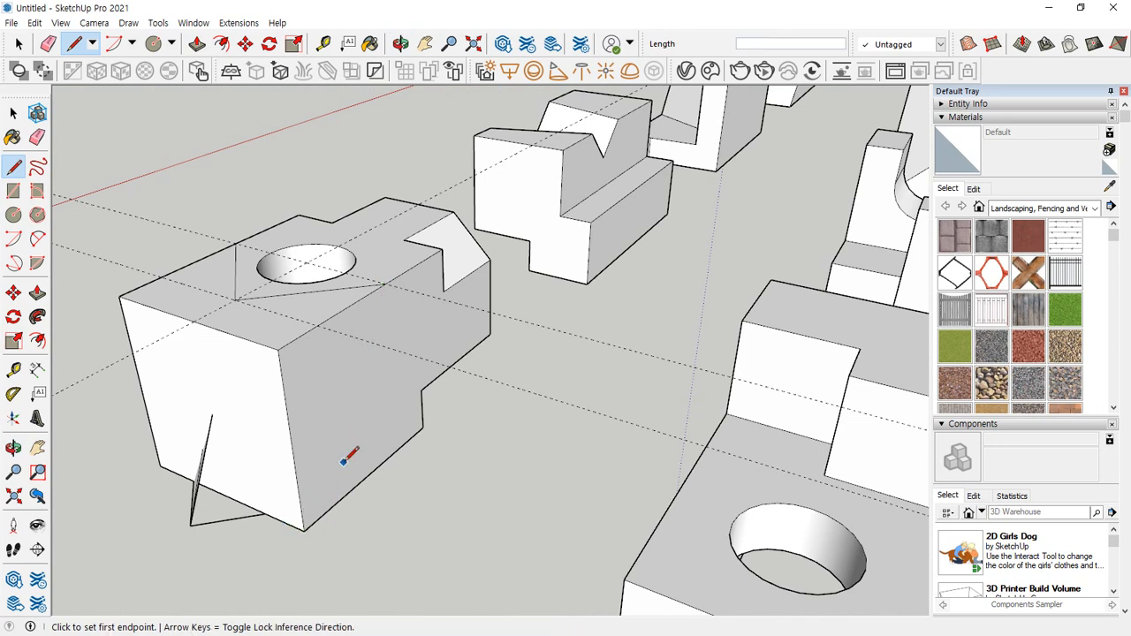
Join the V's upper side-edge endpoint to the foot of a 40 mm vertical construction line on the side face, erasing that line
left_click(317, 325)
left_click(338, 502)
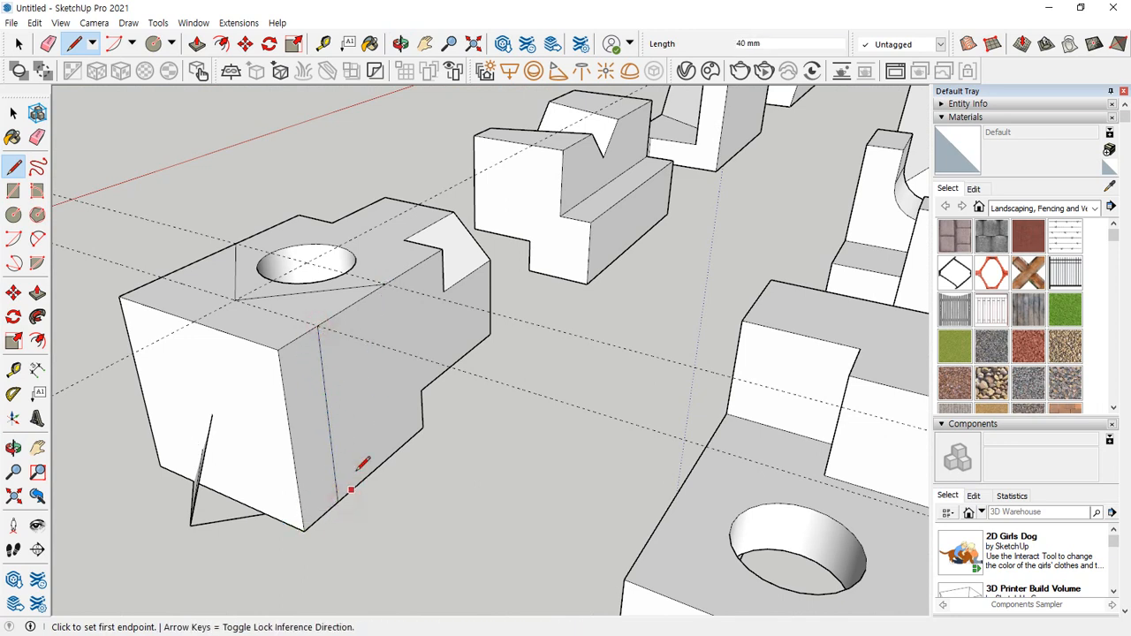
left_click(383, 285)
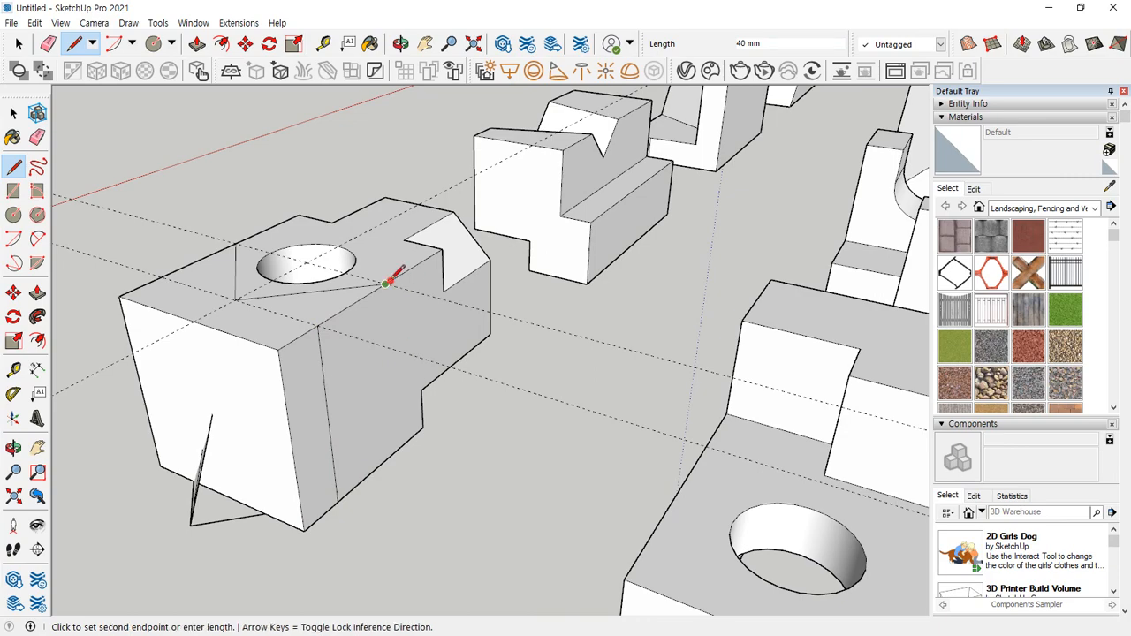
left_click(338, 502)
mouse_move(338, 502)
middle_mouse_down()
mouse_move(139, 374)
mouse_move(239, 359)
mouse_move(333, 310)
mouse_move(379, 412)
mouse_move(480, 429)
mouse_move(391, 230)
mouse_move(409, 293)
mouse_move(467, 321)
middle_mouse_up()
key("e")
left_click(305, 318)
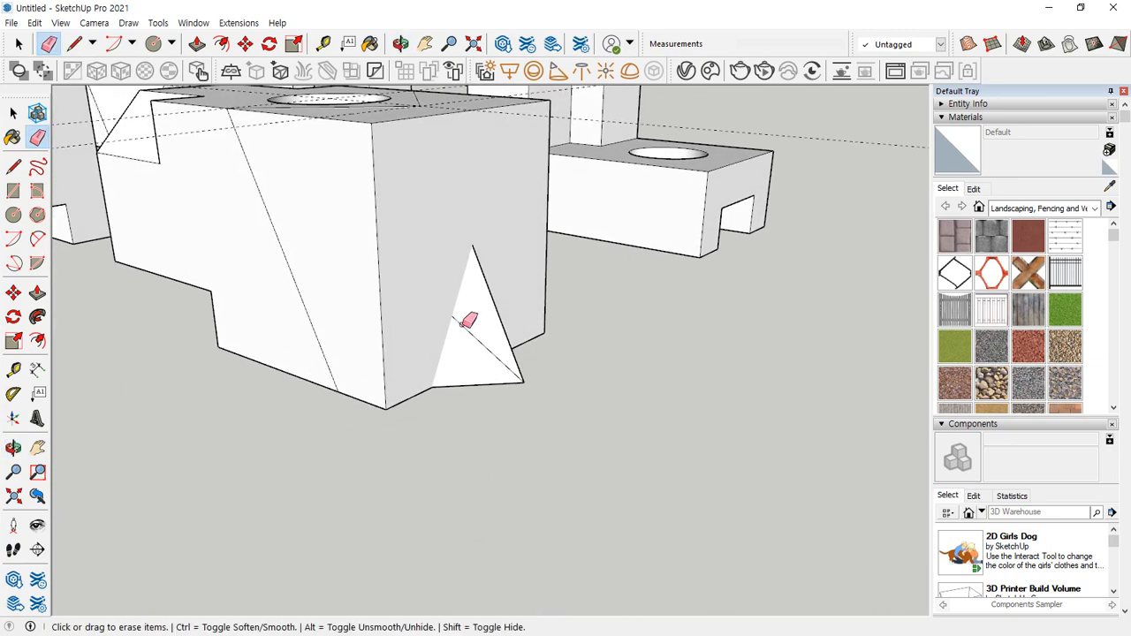
Try erasing the block's end-face corner edges outside the slanted V faces, and undo the erasures
mouse_move(464, 393)
middle_mouse_down()
mouse_move(353, 336)
mouse_move(434, 379)
middle_mouse_up()
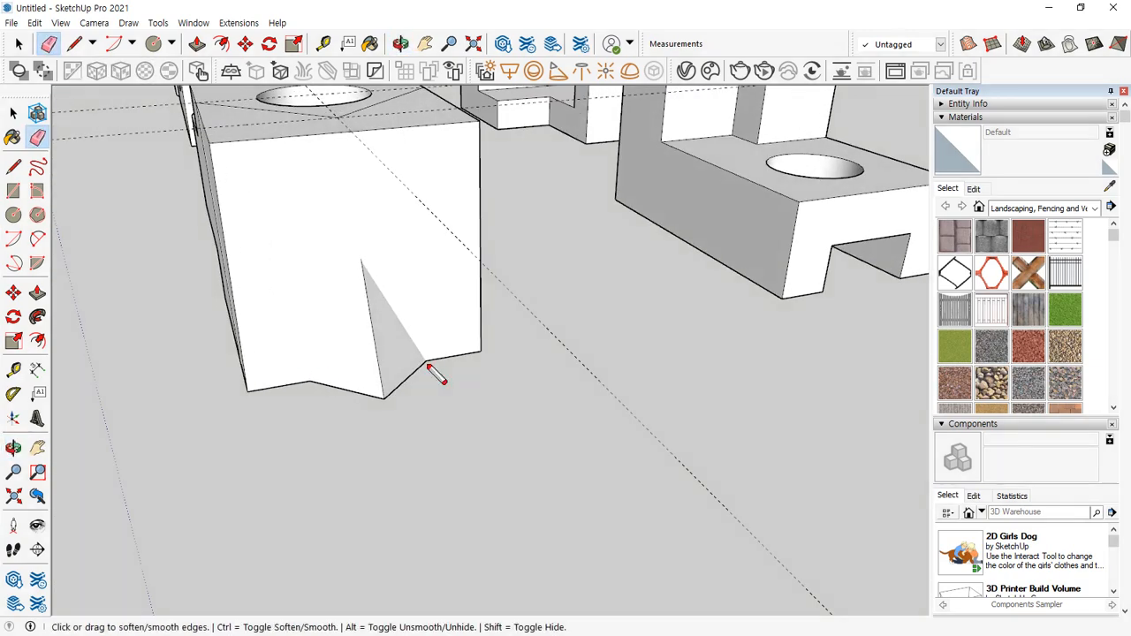
mouse_move(430, 363)
left_mouse_down("ctrl")
mouse_move(375, 316)
mouse_move(366, 391)
mouse_move(424, 399)
mouse_move(413, 370)
left_mouse_up("ctrl")
middle_click_drag(445, 328, 471, 380)
middle_click_drag(309, 277, 370, 296)
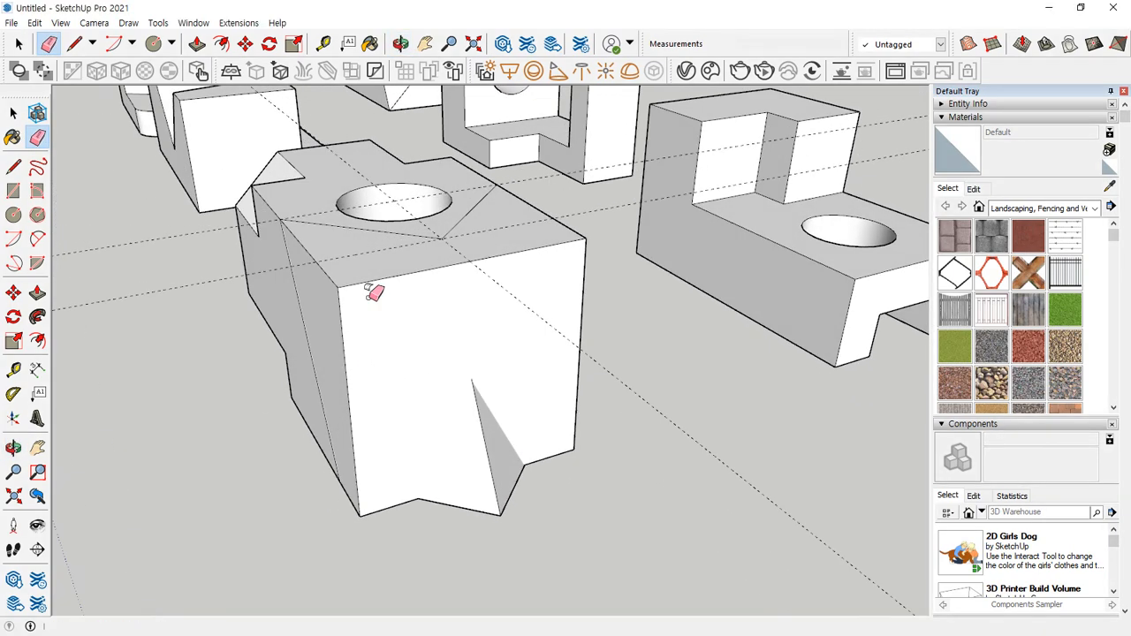
left_click_drag(343, 291, 335, 285)
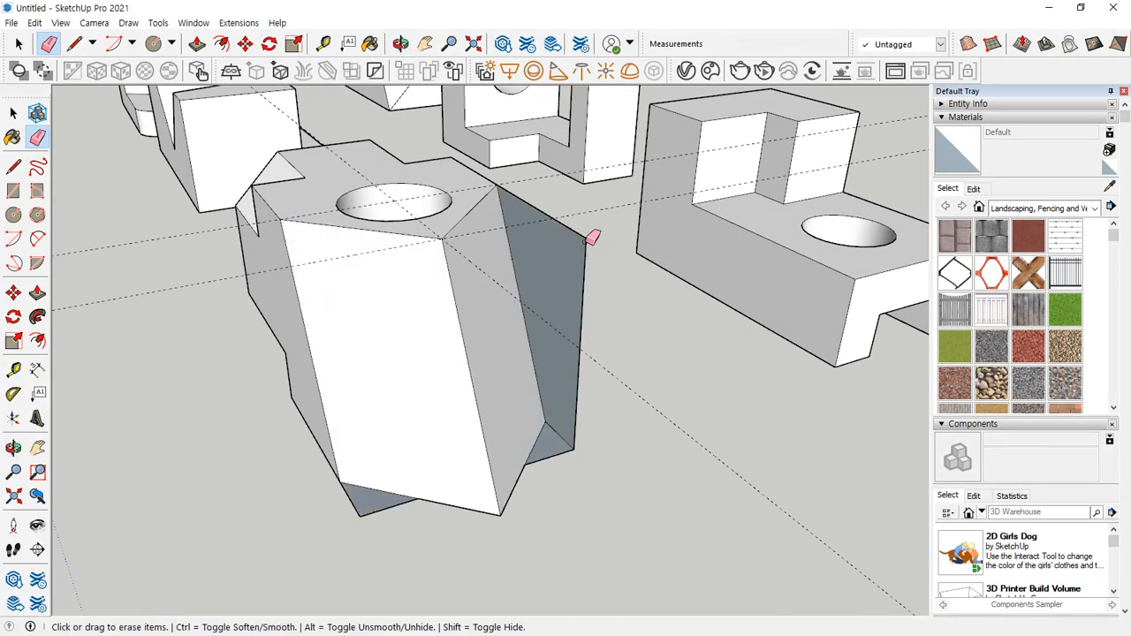
left_click_drag(586, 242, 613, 337)
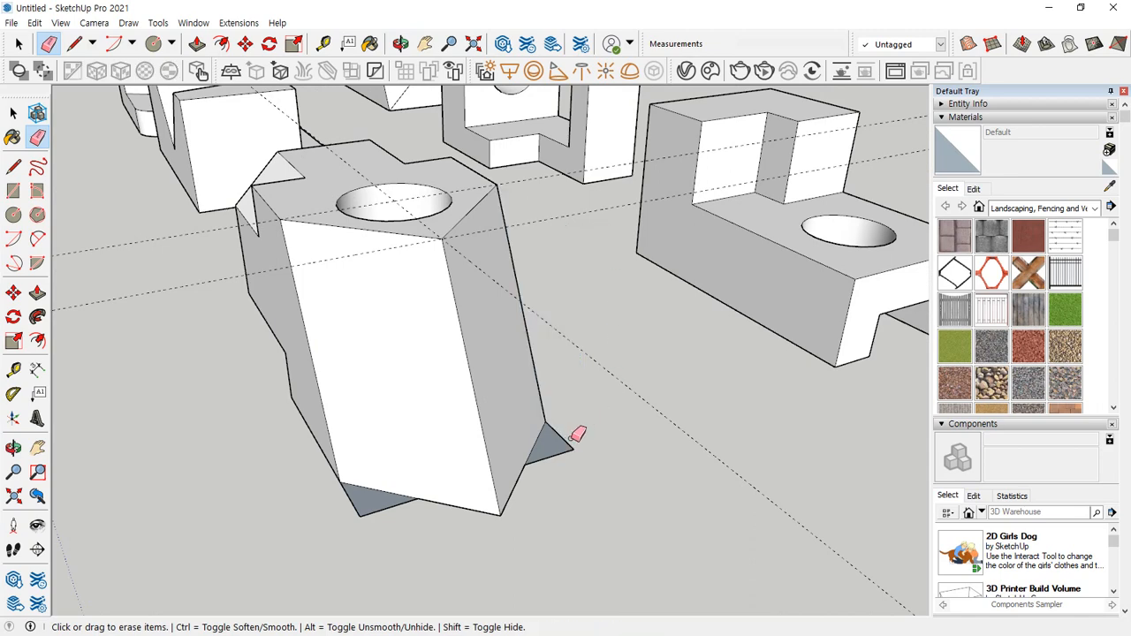
mouse_move(576, 433)
middle_mouse_down()
mouse_move(449, 336)
mouse_move(435, 253)
middle_mouse_up()
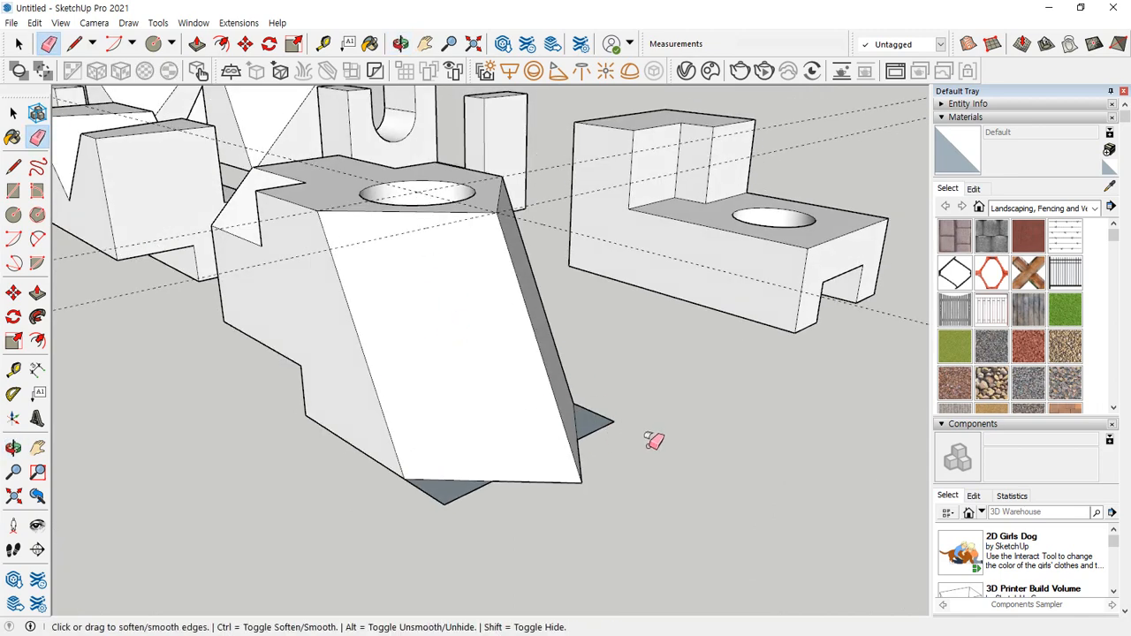
key("ctrl+z")
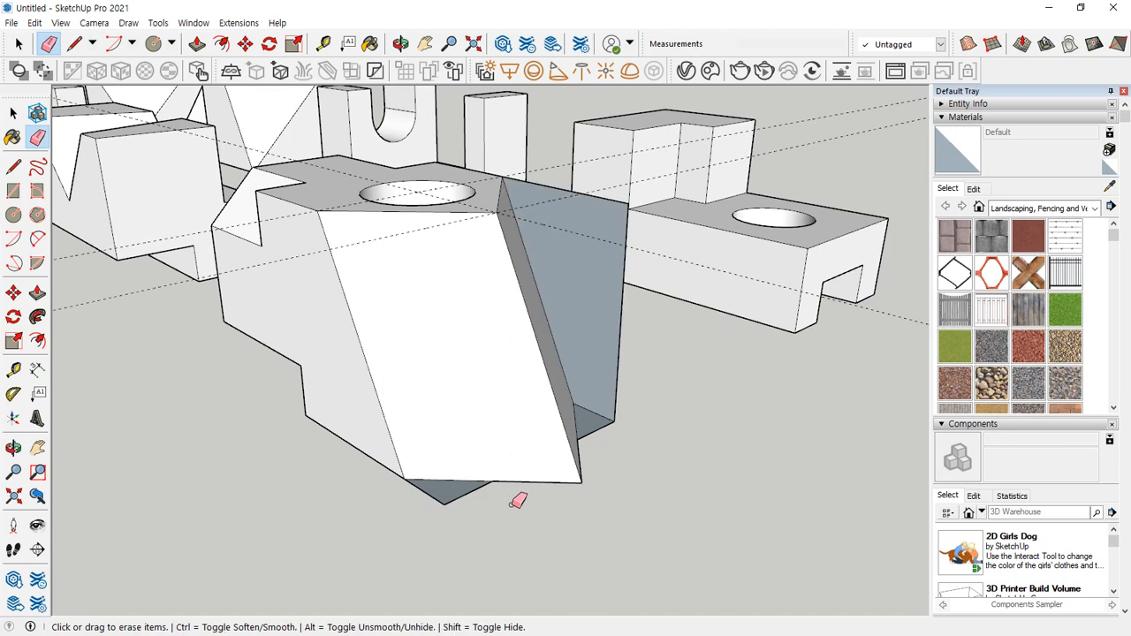
key("ctrl+z")
Draw a line along the end face's lower edge between the two points where the copied V crosses it
mouse_move(495, 476)
left_mouse_down("ctrl")
mouse_move(535, 365)
mouse_move(575, 418)
mouse_move(574, 506)
mouse_move(599, 510)
left_mouse_up("ctrl")
mouse_move(599, 510)
middle_mouse_down()
mouse_move(545, 391)
mouse_move(508, 202)
mouse_move(452, 215)
middle_mouse_up()
scroll(447, 220, "up", 3)
key("l")
left_click(410, 192)
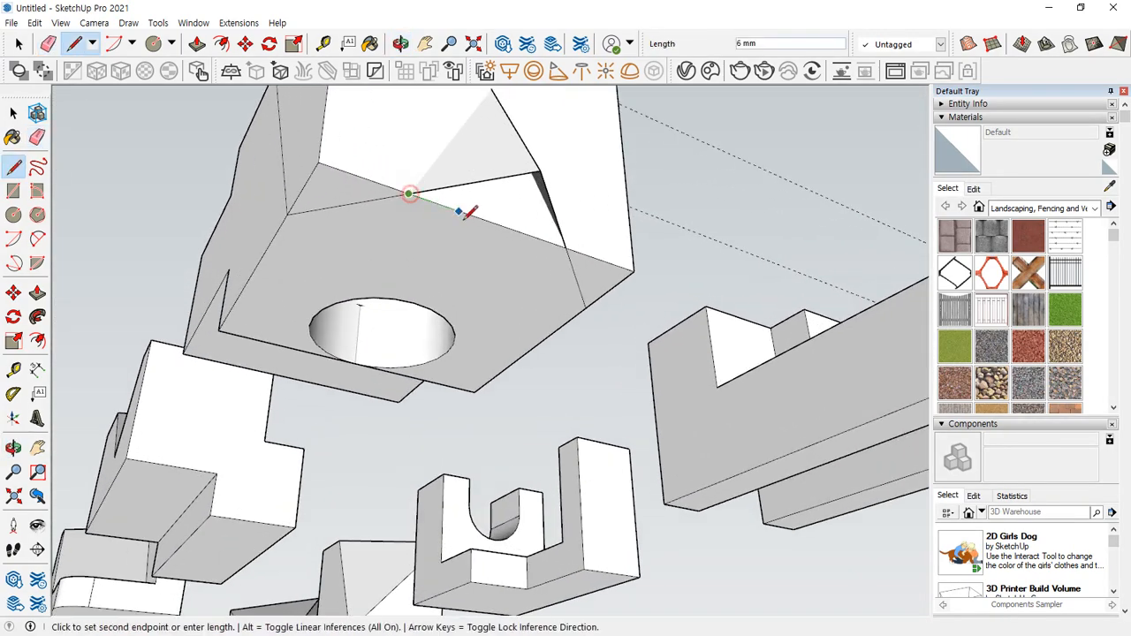
left_click(562, 245)
middle_click_drag(563, 246, 449, 289)
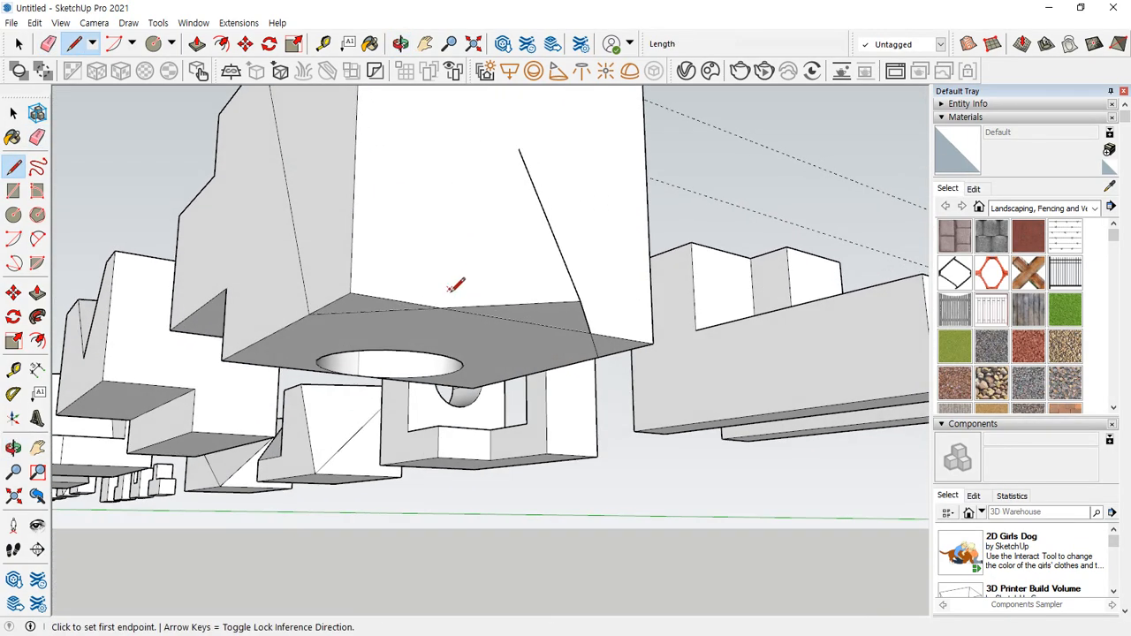
Draw a slanted line on the end face from the V's first crossing on the lower edge to the peak of the protruding wedge
left_click(440, 308)
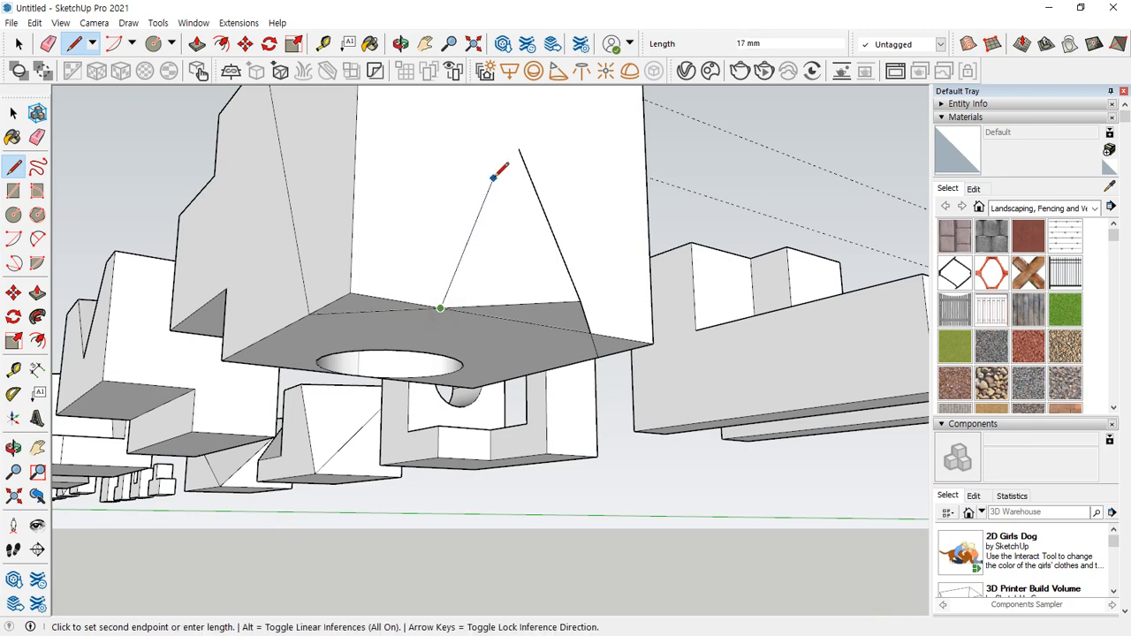
middle_click_drag(519, 149, 550, 286)
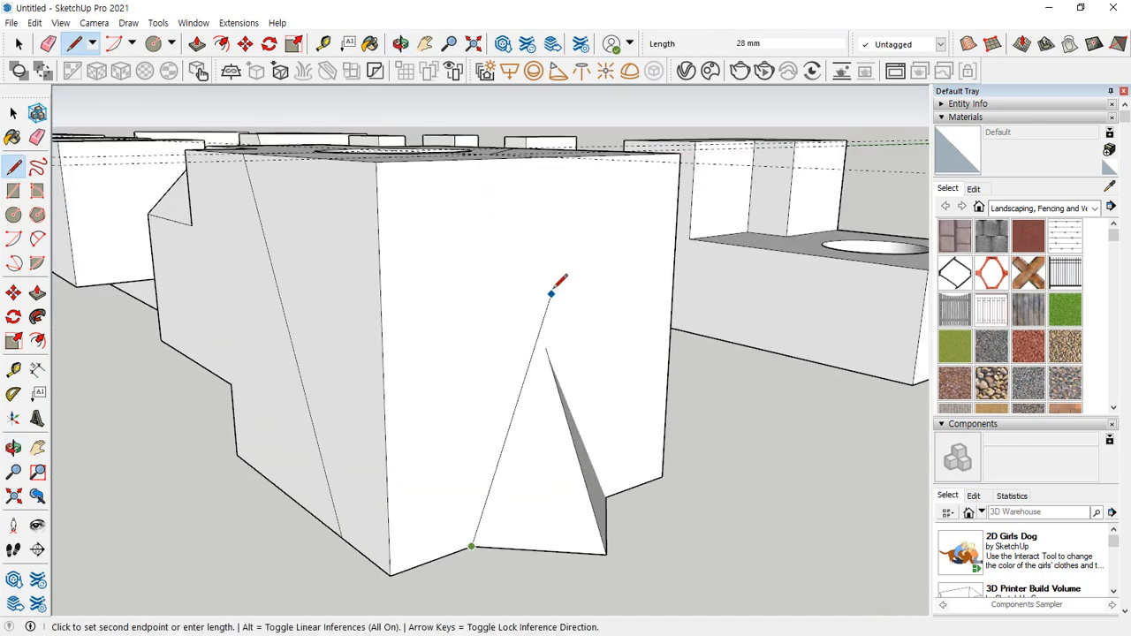
left_click_drag(550, 226, 532, 288)
left_click_drag(563, 270, 557, 289)
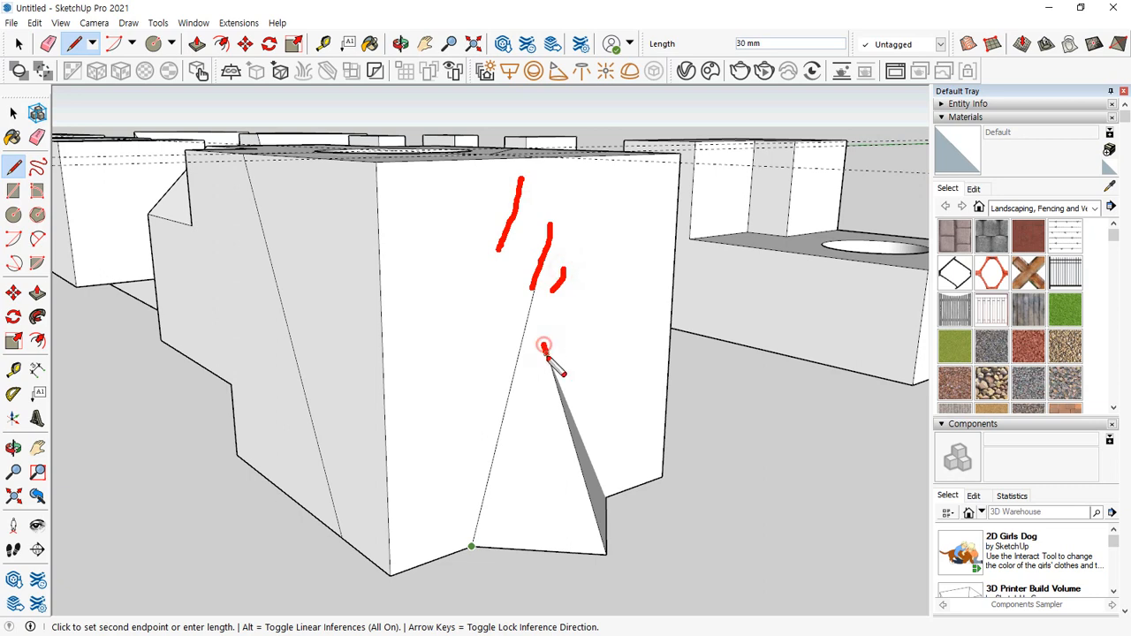
left_click_drag(543, 345, 602, 549)
left_click_drag(524, 333, 601, 382)
left_click_drag(521, 359, 553, 353)
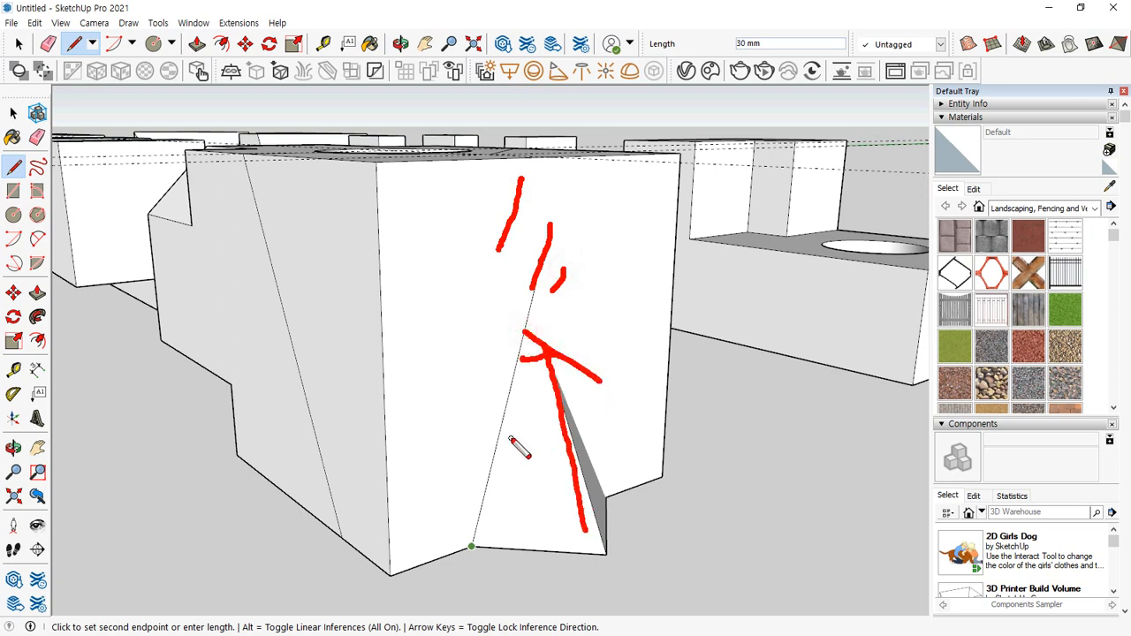
left_click(545, 349)
Draw the matching line on the end face from the wedge's peak to the V's other crossing on the lower edge
middle_click_drag(558, 351, 345, 429)
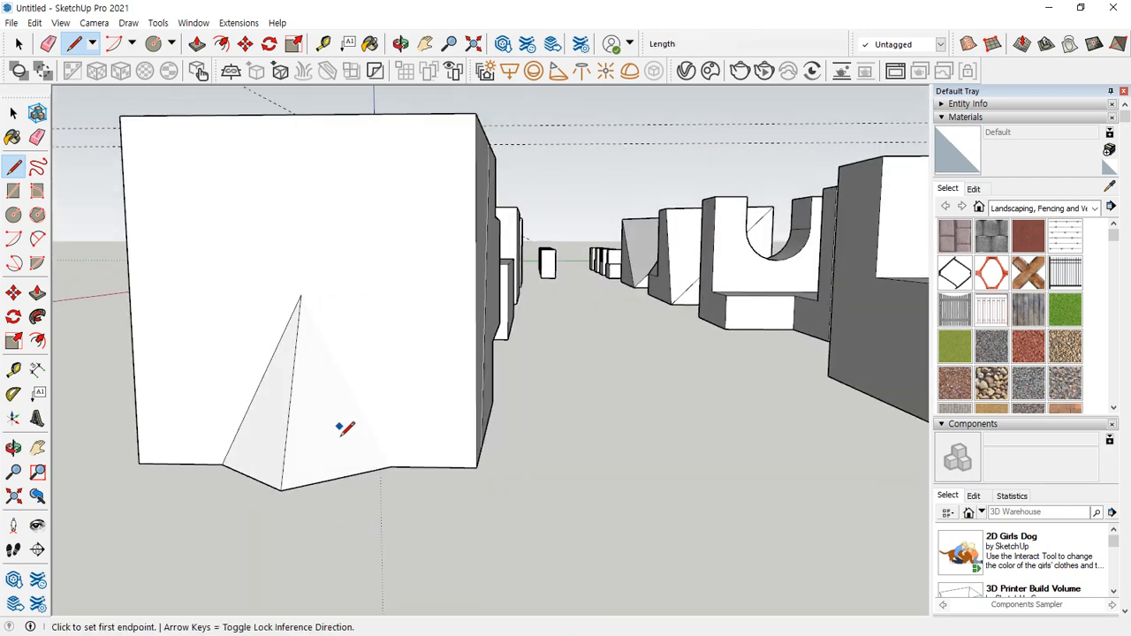
left_click(391, 465)
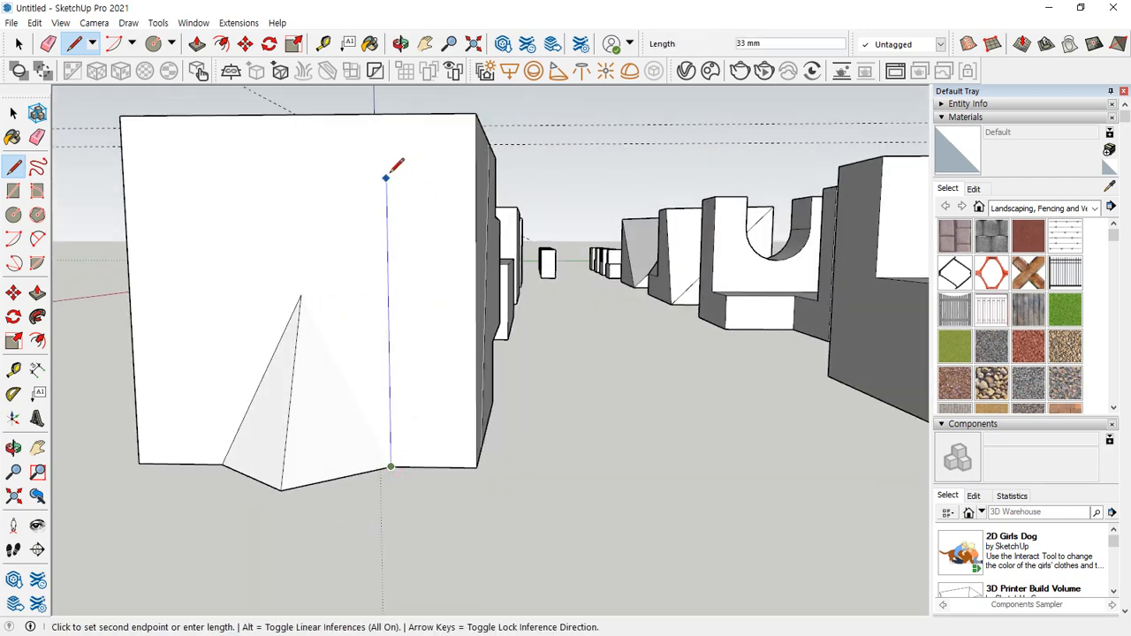
left_click_drag(391, 165, 315, 205)
left_click_drag(309, 165, 373, 209)
left_click_drag(303, 399, 311, 370)
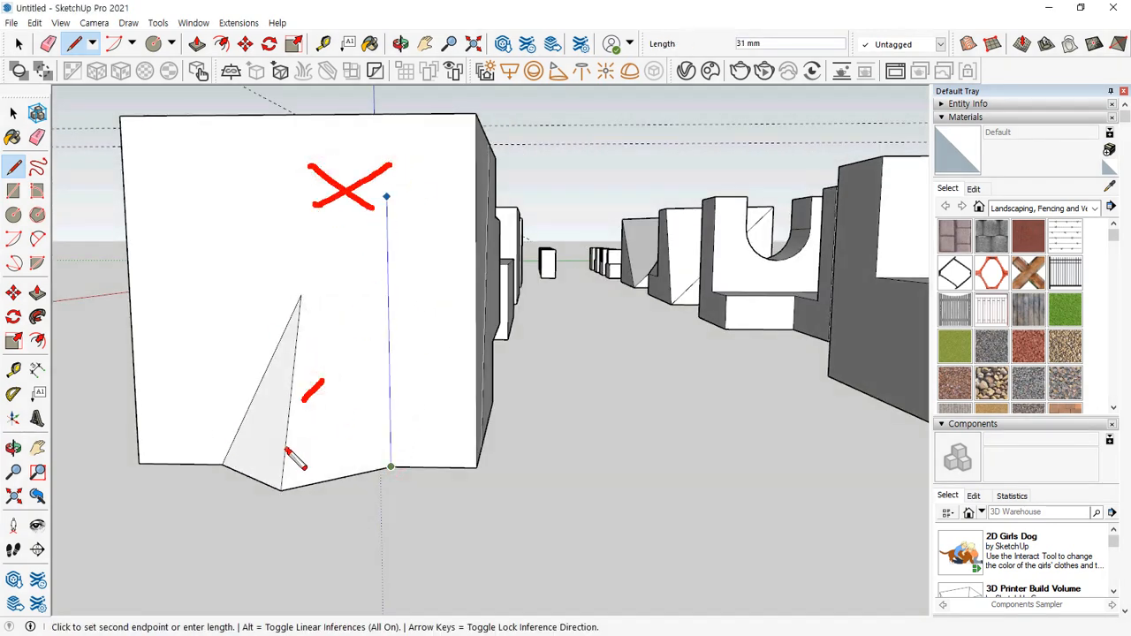
left_click_drag(286, 450, 307, 320)
key("Escape")
left_click(301, 297)
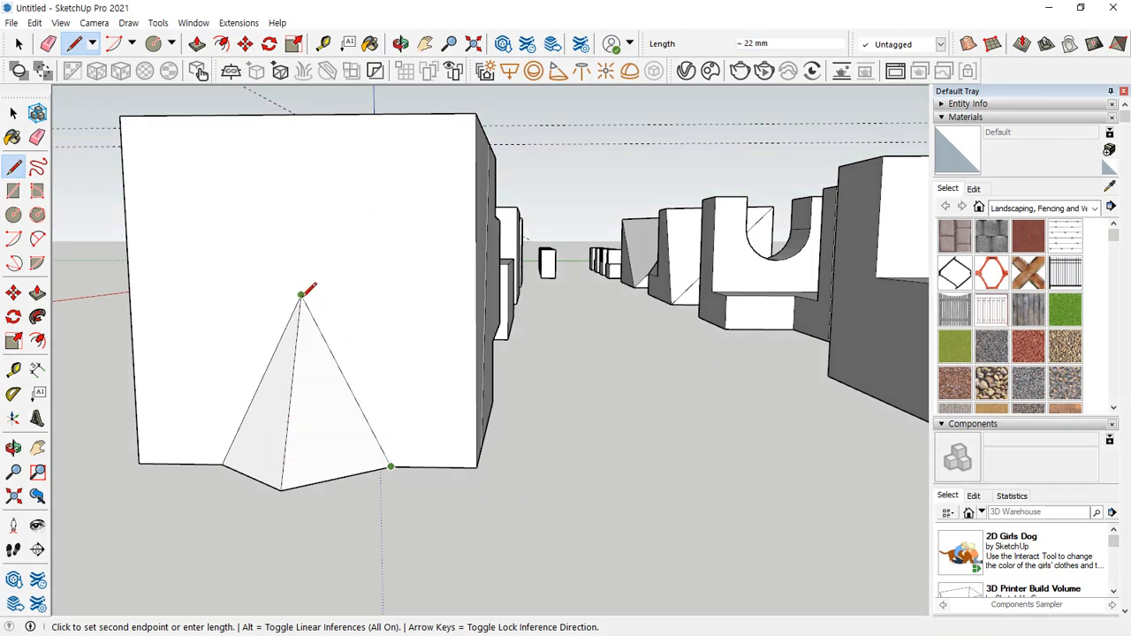
mouse_move(366, 520)
middle_mouse_down()
mouse_move(221, 328)
mouse_move(303, 423)
mouse_move(424, 387)
mouse_move(430, 429)
middle_mouse_up()
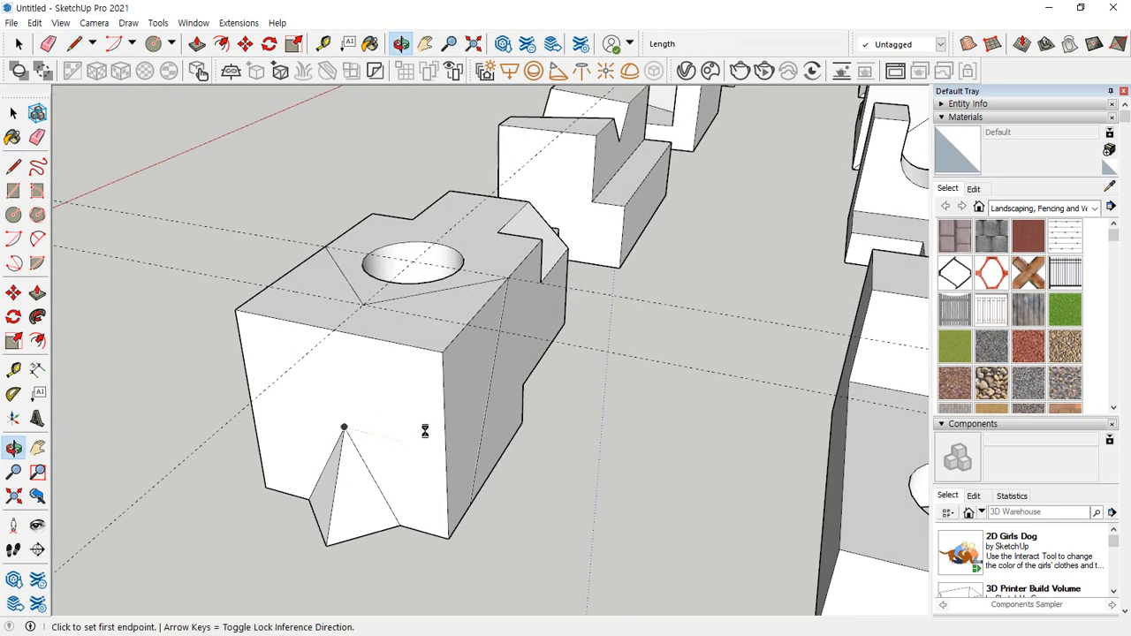
Erase the block's end corner edges and the leftover triangular pieces of the base outside the slanted, cut-off V end
key("e")
left_click(446, 349)
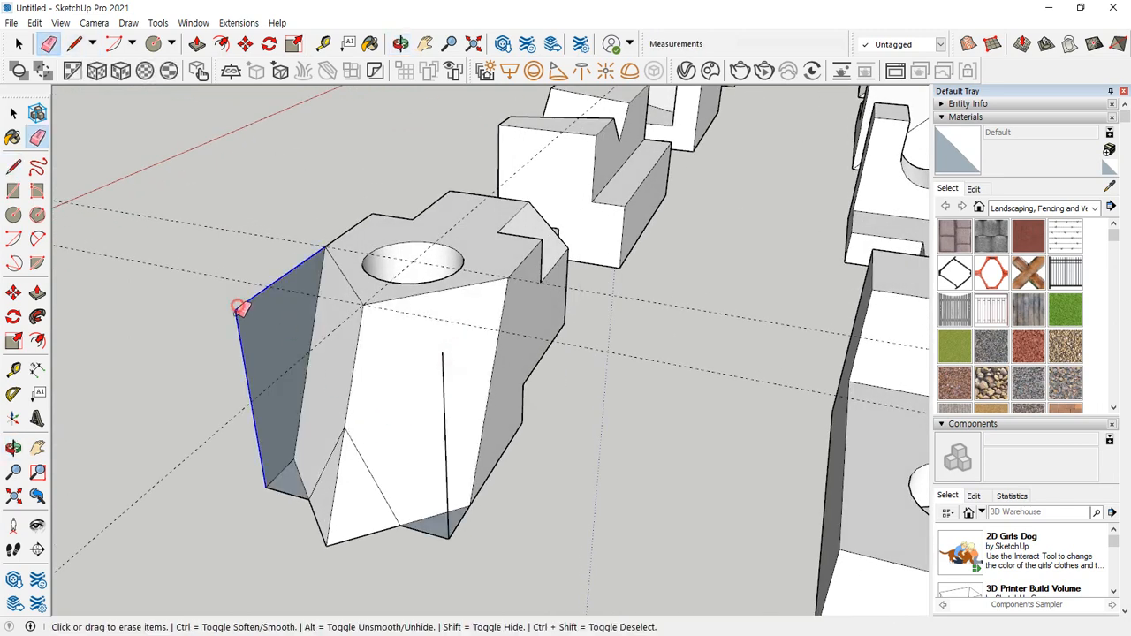
left_click(240, 308)
left_click(442, 455)
left_click(446, 530)
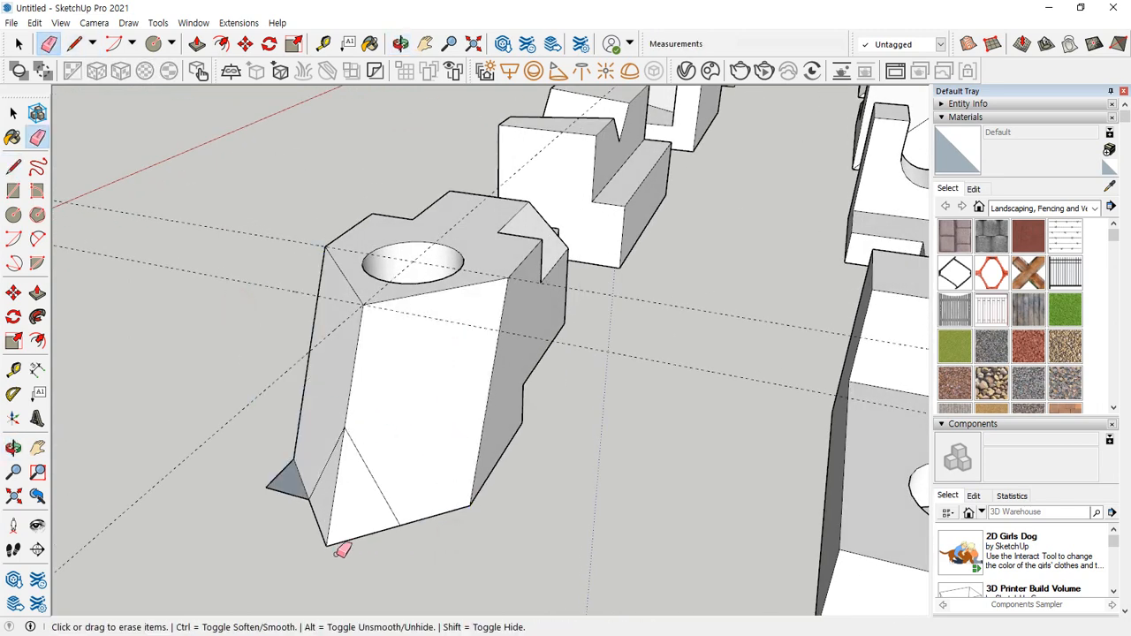
left_click(329, 541)
left_click_drag(261, 446, 278, 422)
middle_click_drag(278, 421, 704, 409)
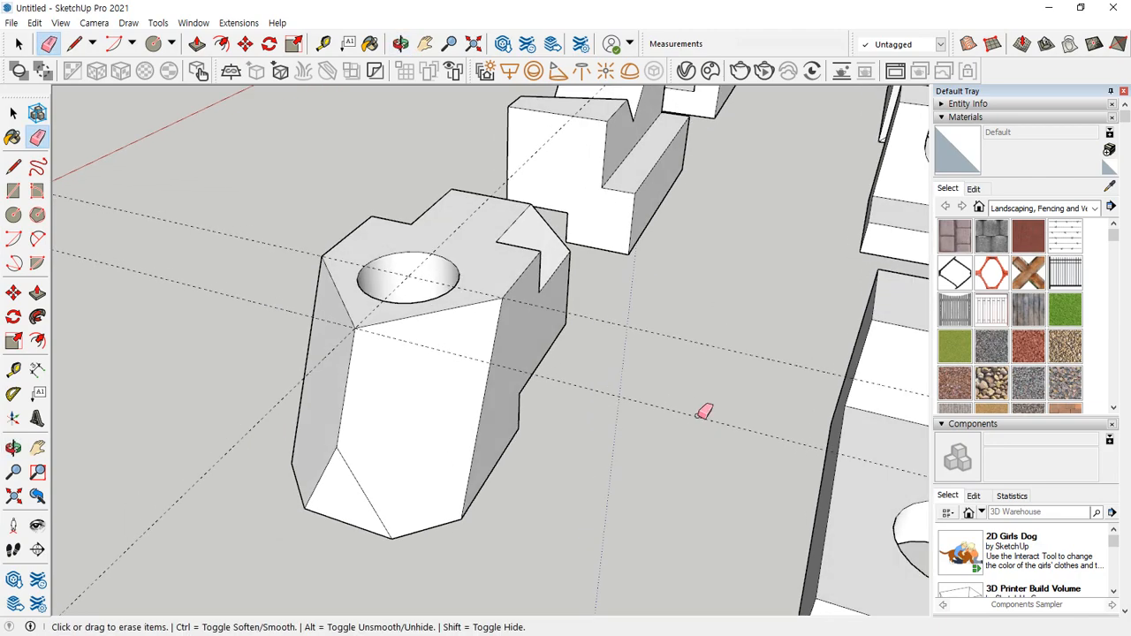
Select and delete all of the practice solids in the model
mouse_move(187, 450)
middle_mouse_down()
mouse_move(540, 434)
mouse_move(614, 451)
mouse_move(417, 440)
mouse_move(717, 348)
mouse_move(735, 197)
mouse_move(565, 460)
mouse_move(452, 457)
mouse_move(639, 384)
mouse_move(714, 374)
middle_mouse_up()
scroll(671, 398, "down", 5)
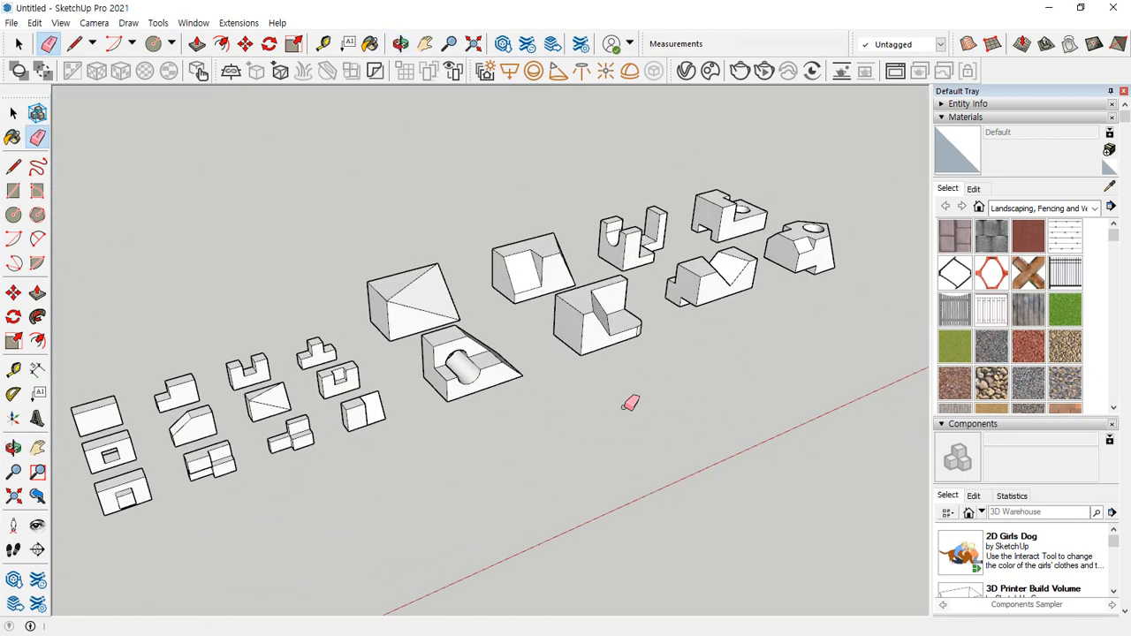
key("ctrl+a")
key("Delete")
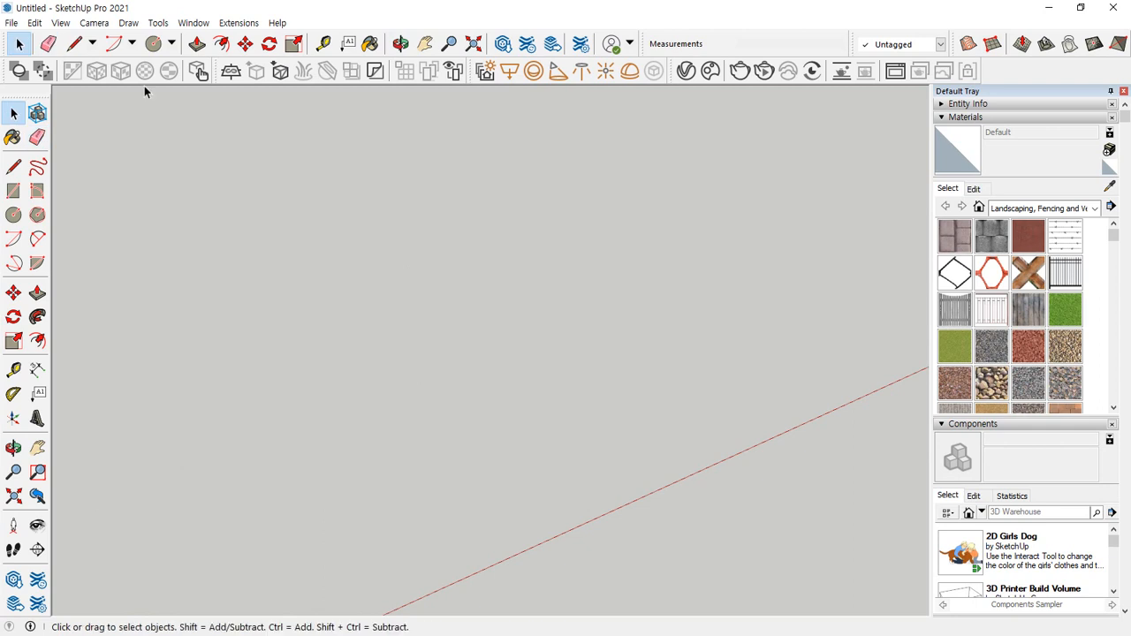
Draw a 50 by 500 mm rectangle on the ground plane starting at the origin, with the short side along the red axis
key("z")
key("space")
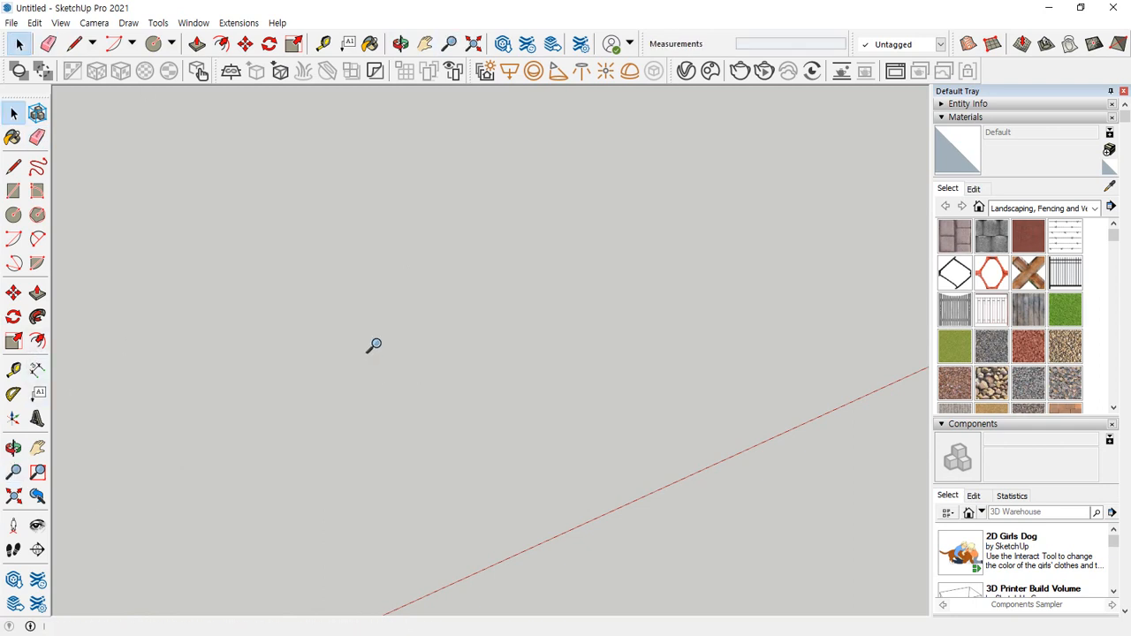
key("shift+z")
middle_click_drag(379, 367, 445, 351)
key("r")
left_click(373, 379)
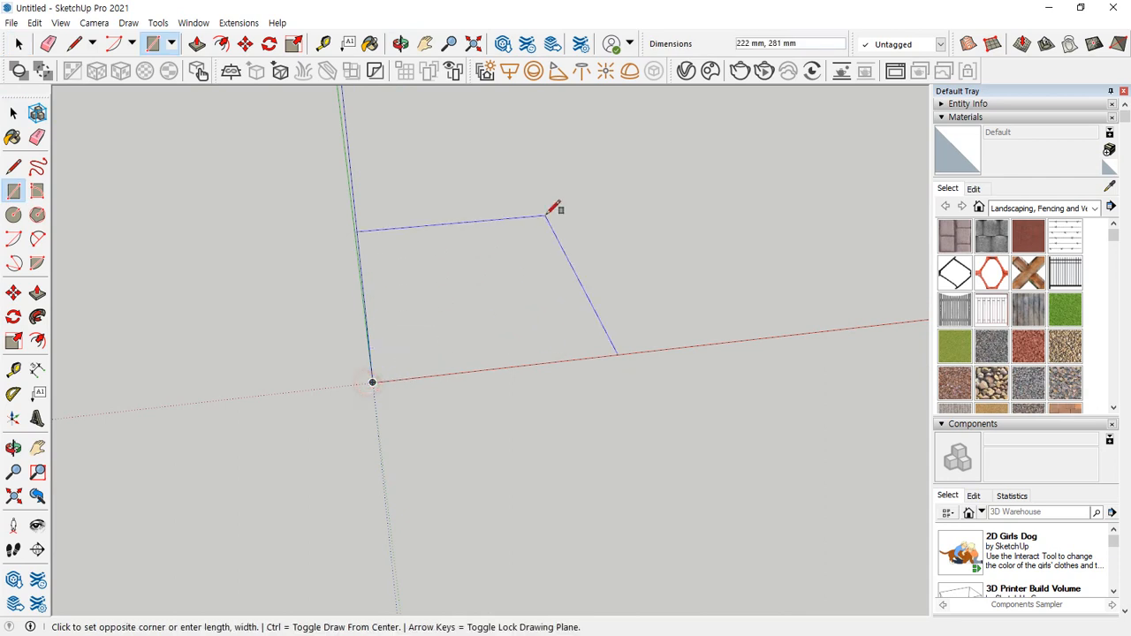
type("50,500")
key("Return")
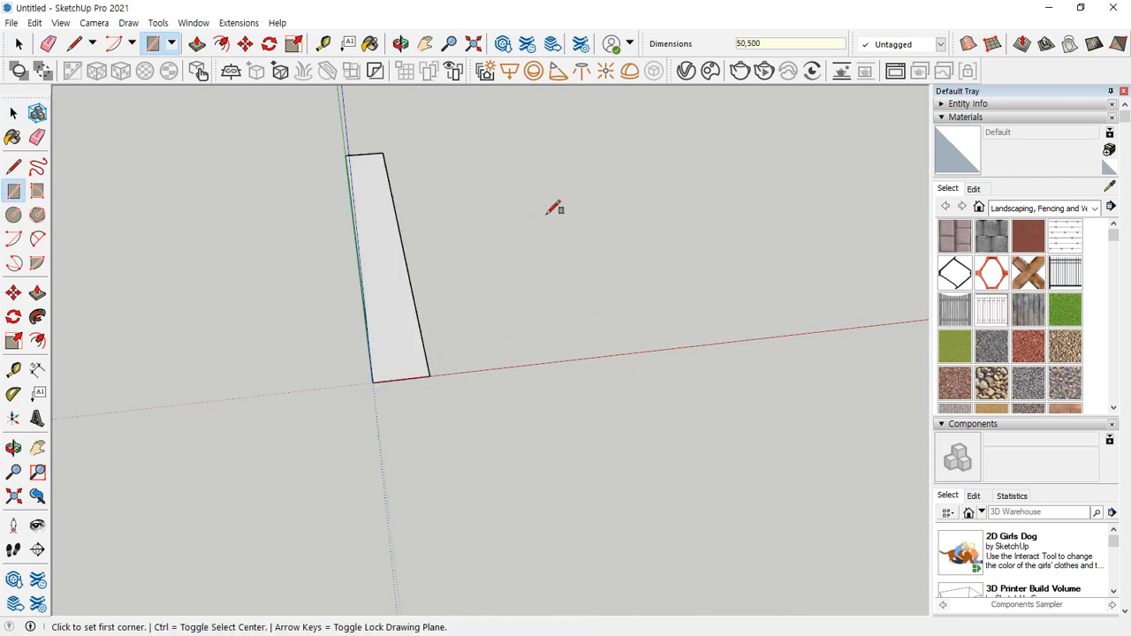
Replace the narrow rectangle with a 500 by 500 mm square on the ground plane starting at the origin
key("ctrl+z")
left_click(373, 381)
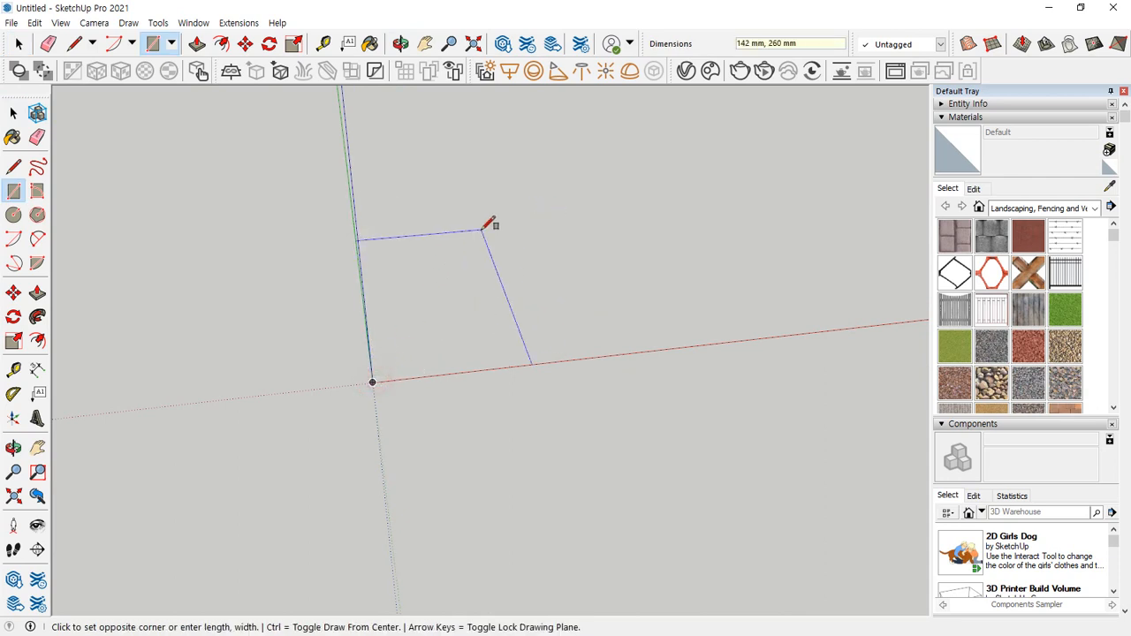
type("500,500")
key("Return")
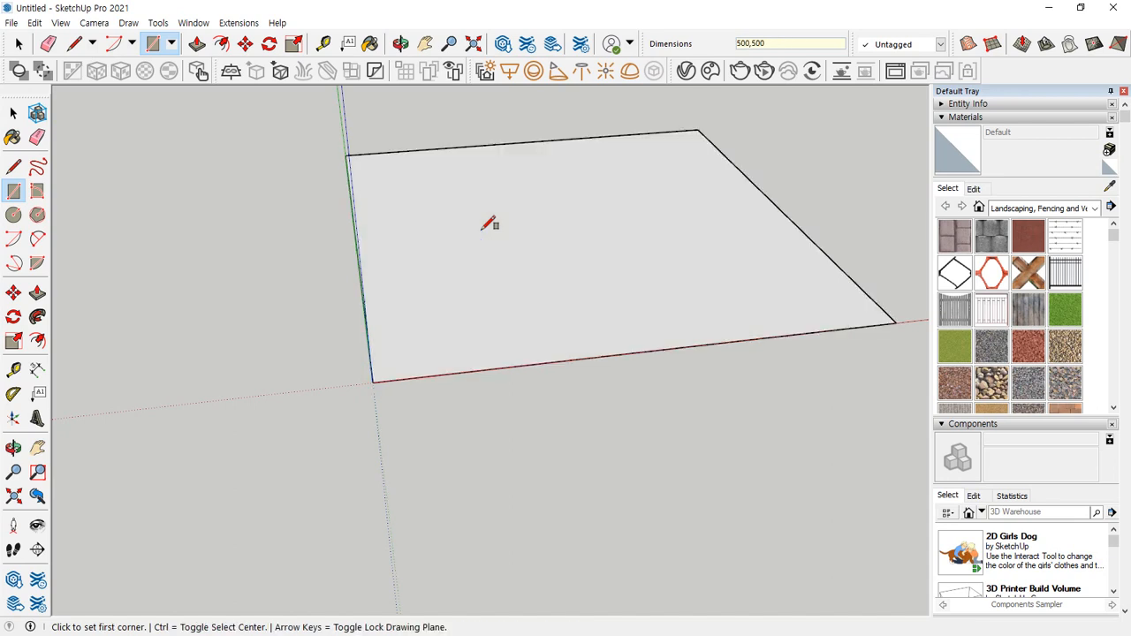
middle_click_drag(480, 206, 338, 331)
middle_click_drag(459, 265, 297, 313, "shift")
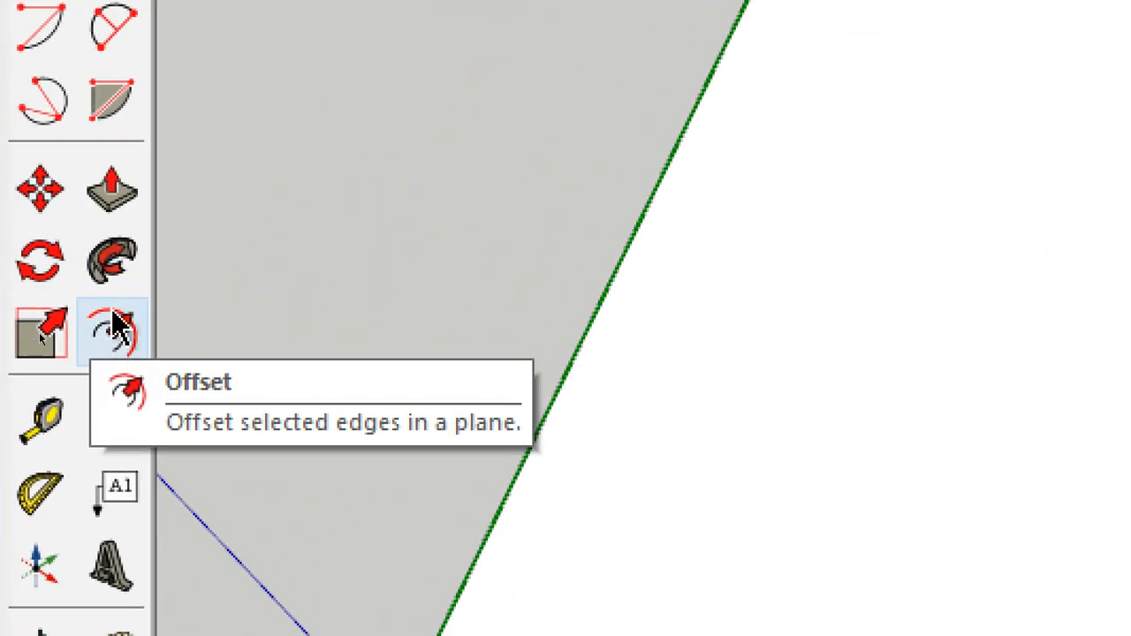
Select the square's face and offset its boundary inward by 50 mm
left_click(125, 331)
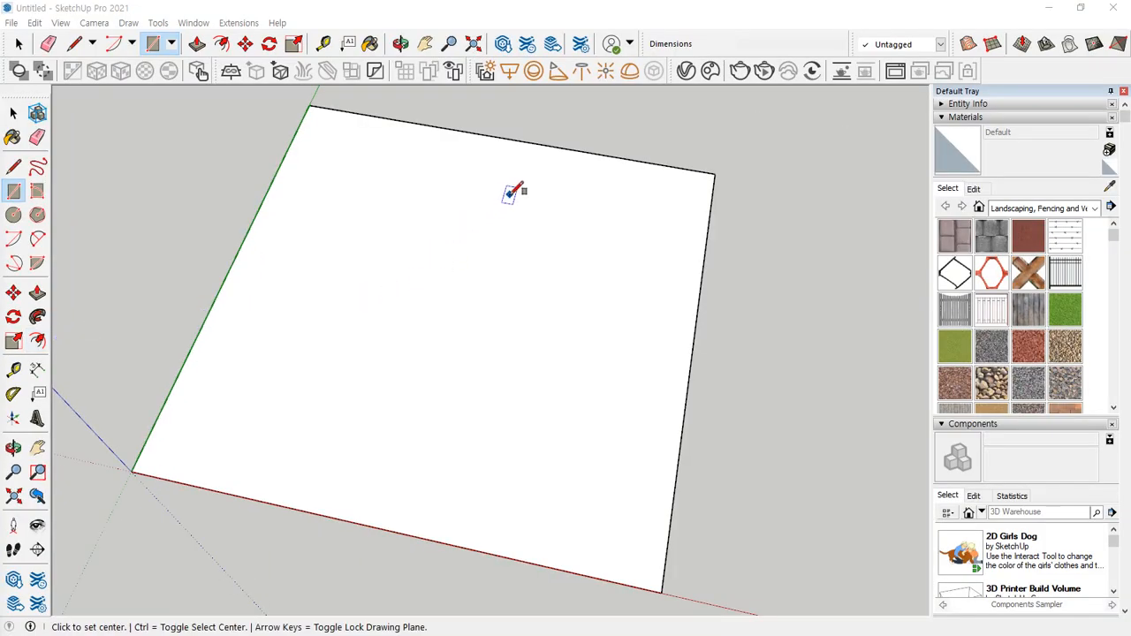
key("space")
left_click(501, 224)
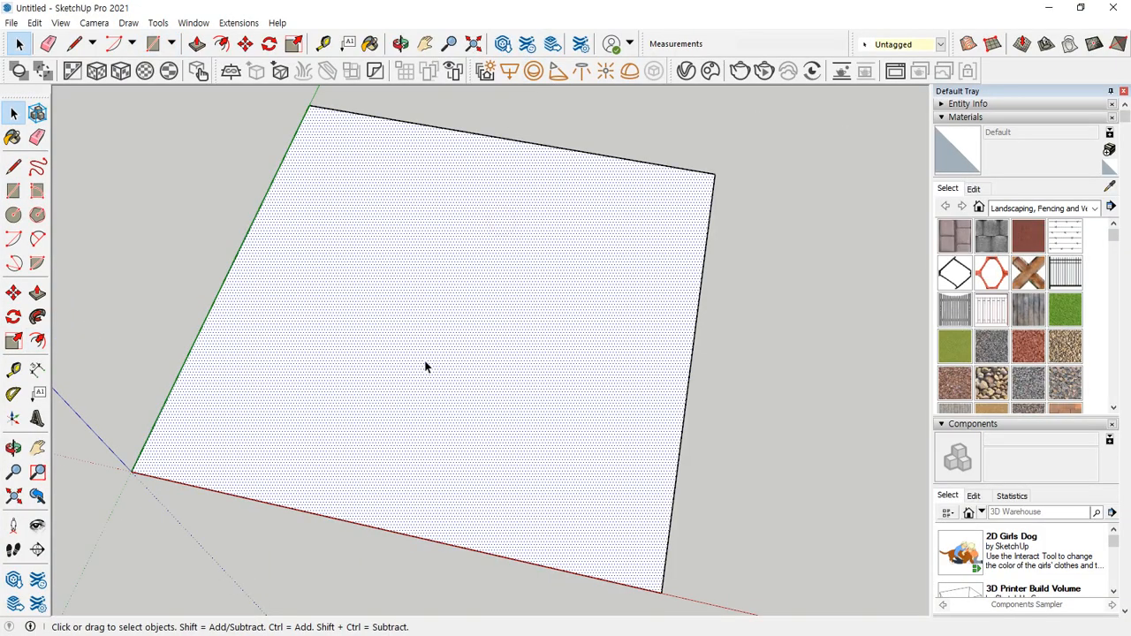
mouse_move(240, 268)
left_mouse_down()
mouse_move(311, 95)
mouse_move(642, 126)
mouse_move(586, 556)
mouse_move(239, 518)
mouse_move(257, 255)
left_mouse_up()
key("Escape")
left_click(37, 340)
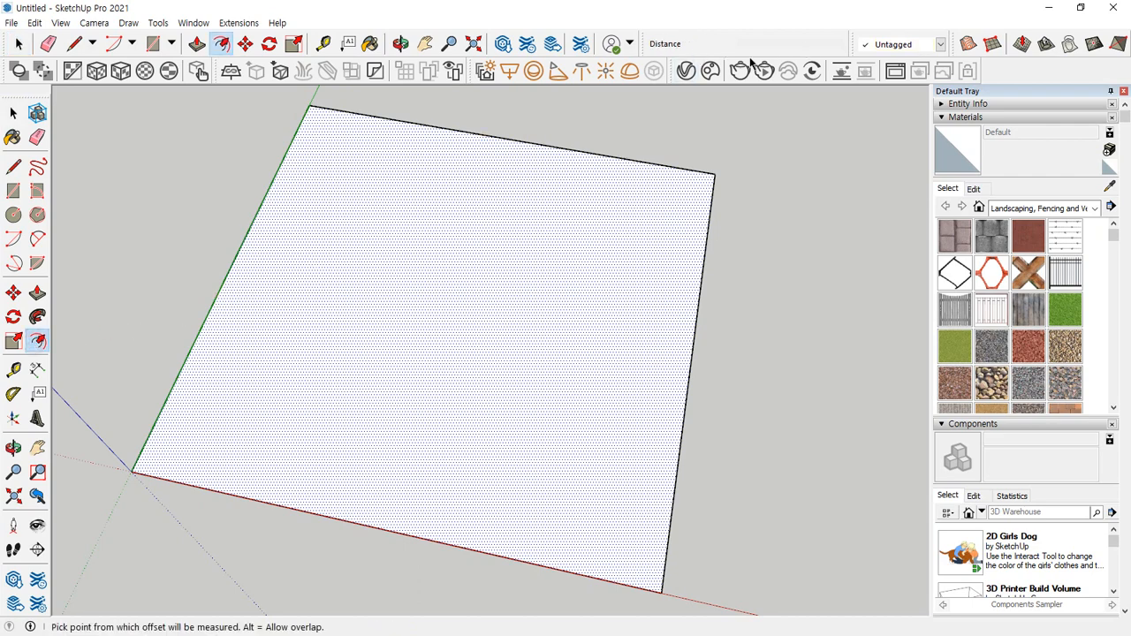
mouse_move(806, 49)
left_mouse_down()
mouse_move(698, 55)
mouse_move(800, 39)
left_mouse_up()
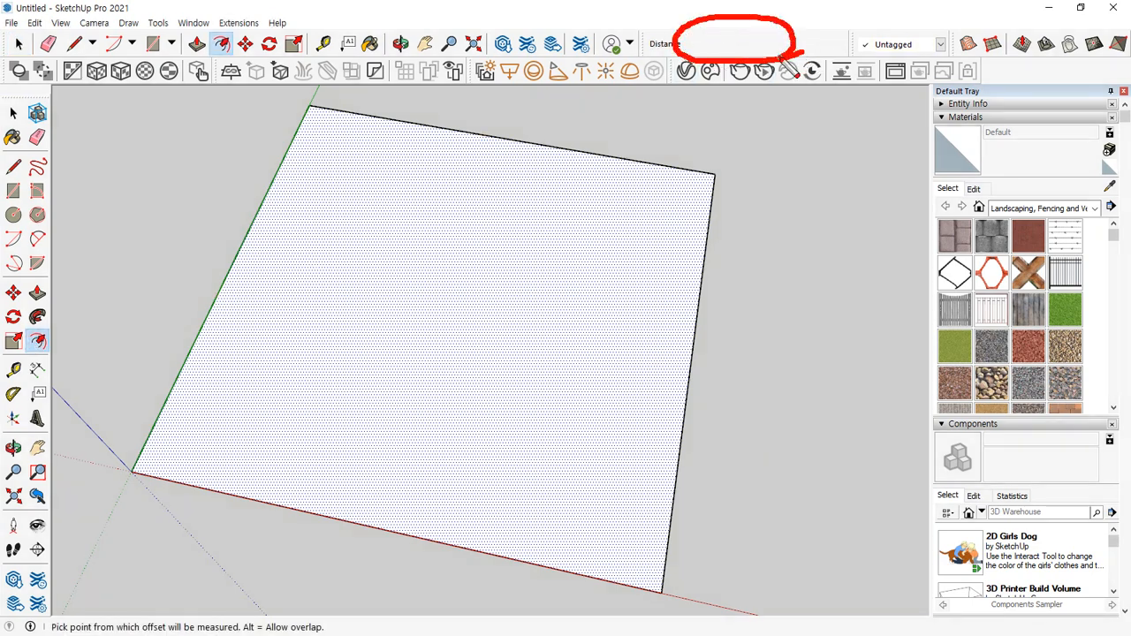
key("Escape")
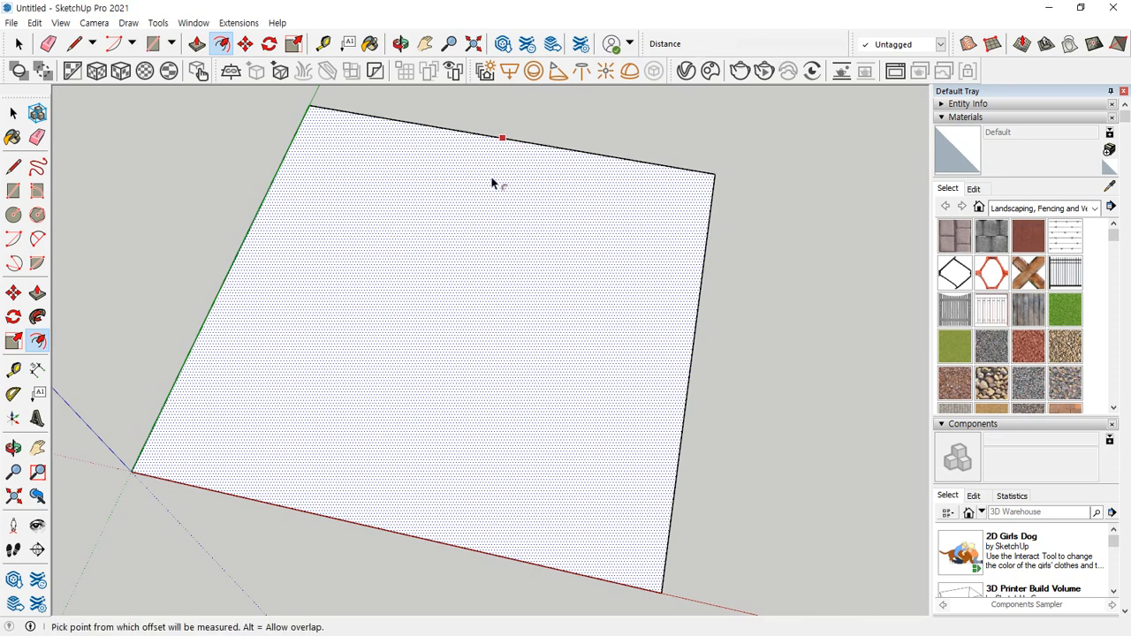
left_click(505, 157)
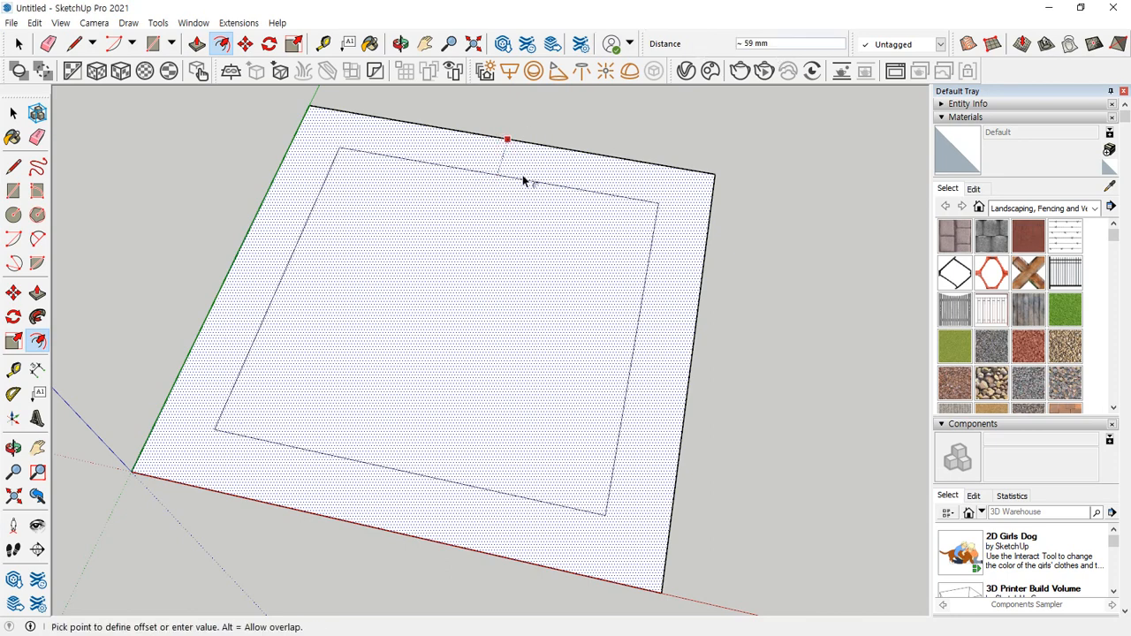
key("ctrl+2")
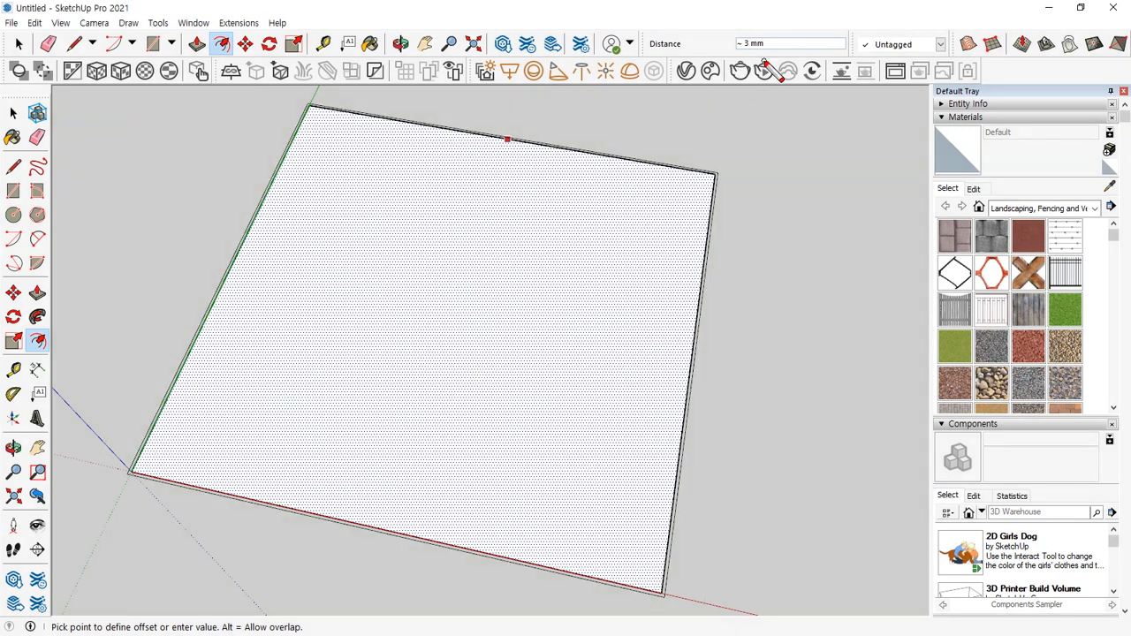
mouse_move(762, 60)
left_mouse_down()
mouse_move(768, 34)
mouse_move(729, 21)
left_mouse_up()
key("Escape")
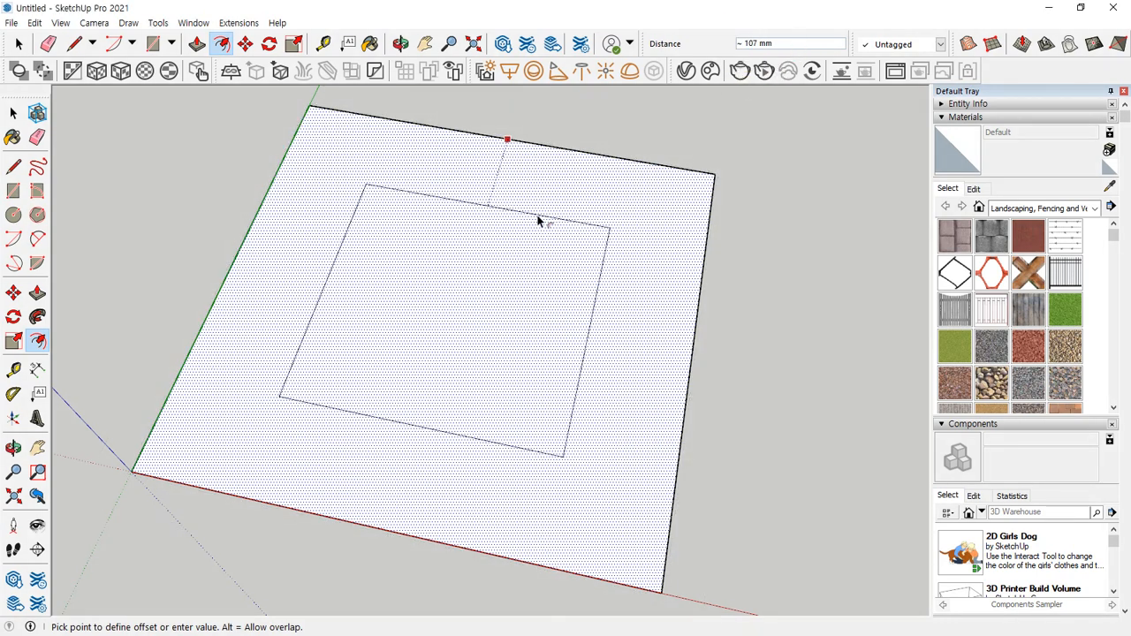
type("50")
key("Return")
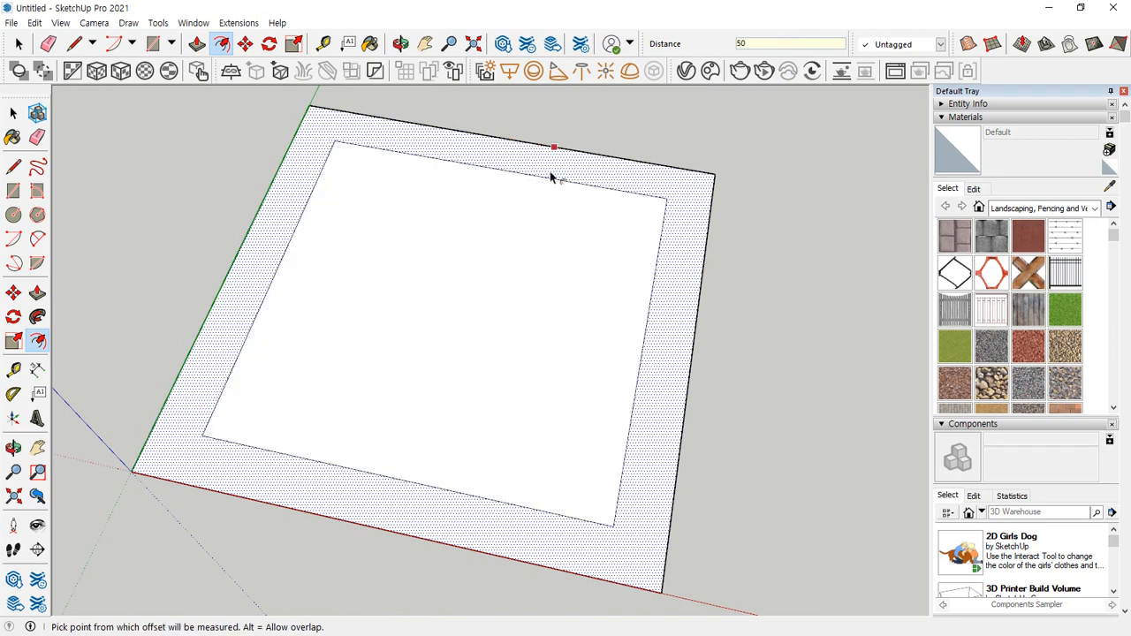
Offset the boundary of the original square outward by 50 mm to form an outer frame
left_click(562, 148)
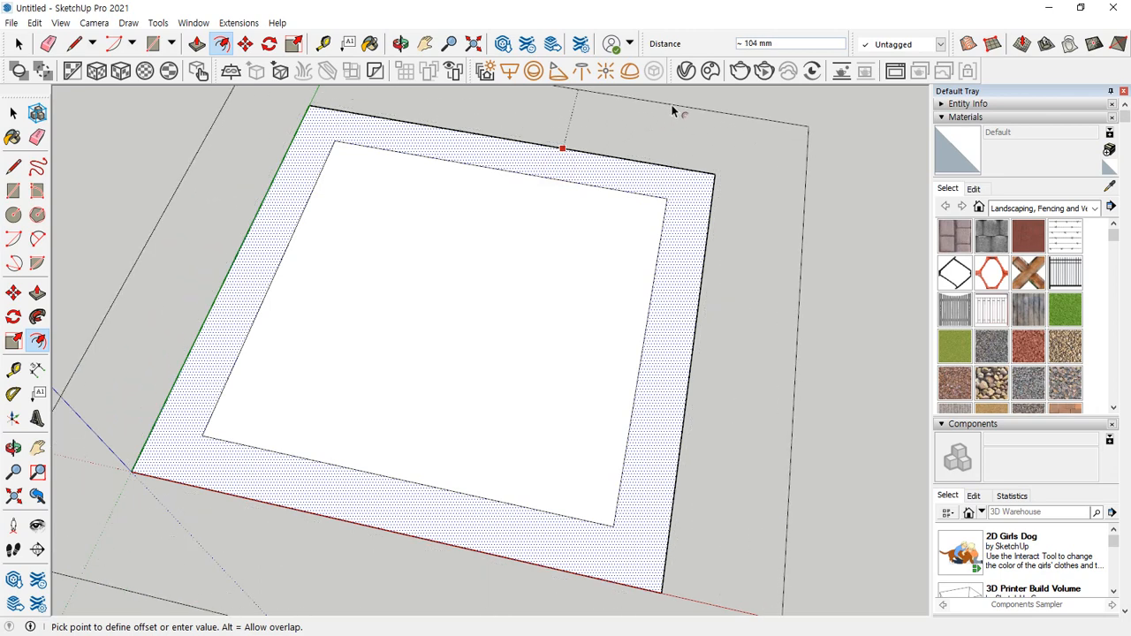
type("50")
key("Return")
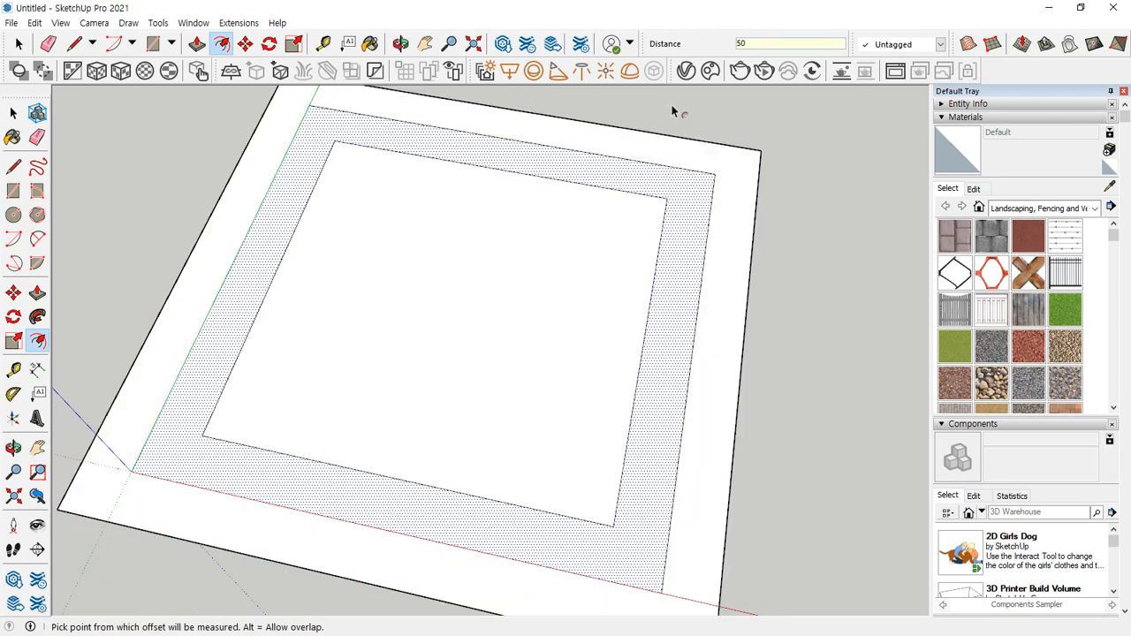
Select the inner square's face and offset its boundary inward by the same 50 mm spacing
key("space")
left_click(552, 235)
key("f")
left_click(551, 221)
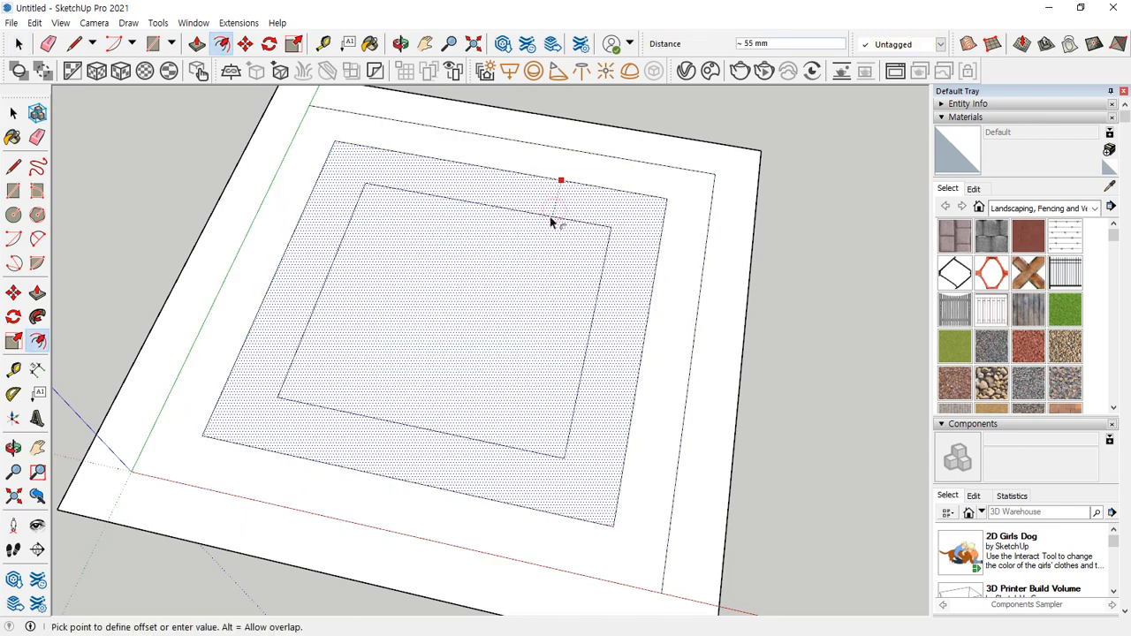
left_click(550, 222)
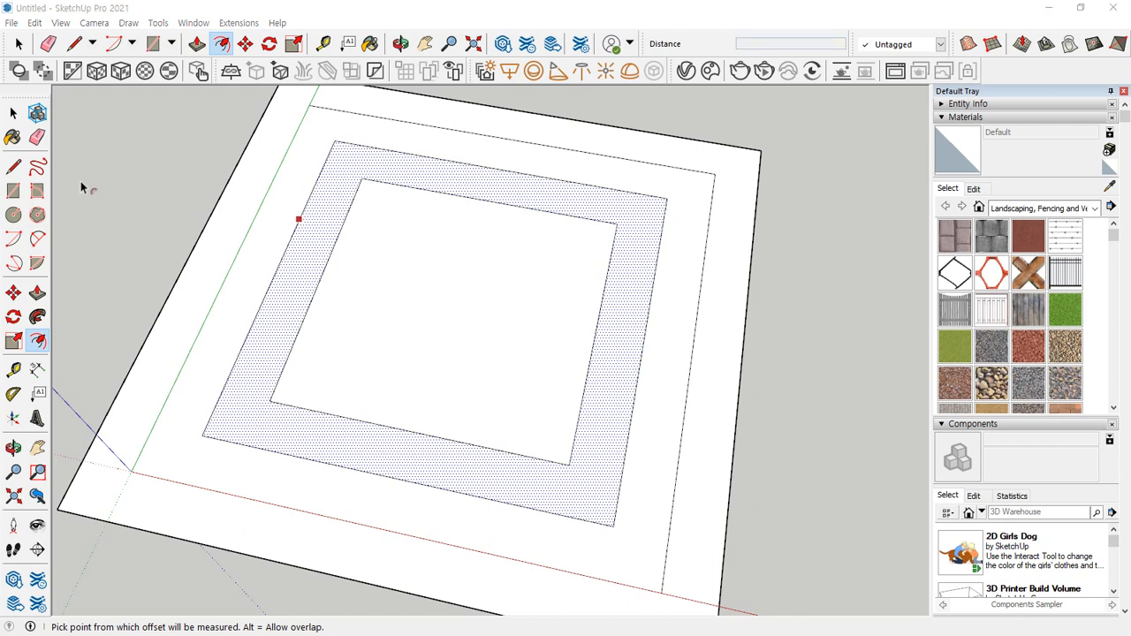
Select the innermost square's two side edges and far edge, and offset these three edges inward by 50 mm
left_click(14, 113)
left_click(13, 113)
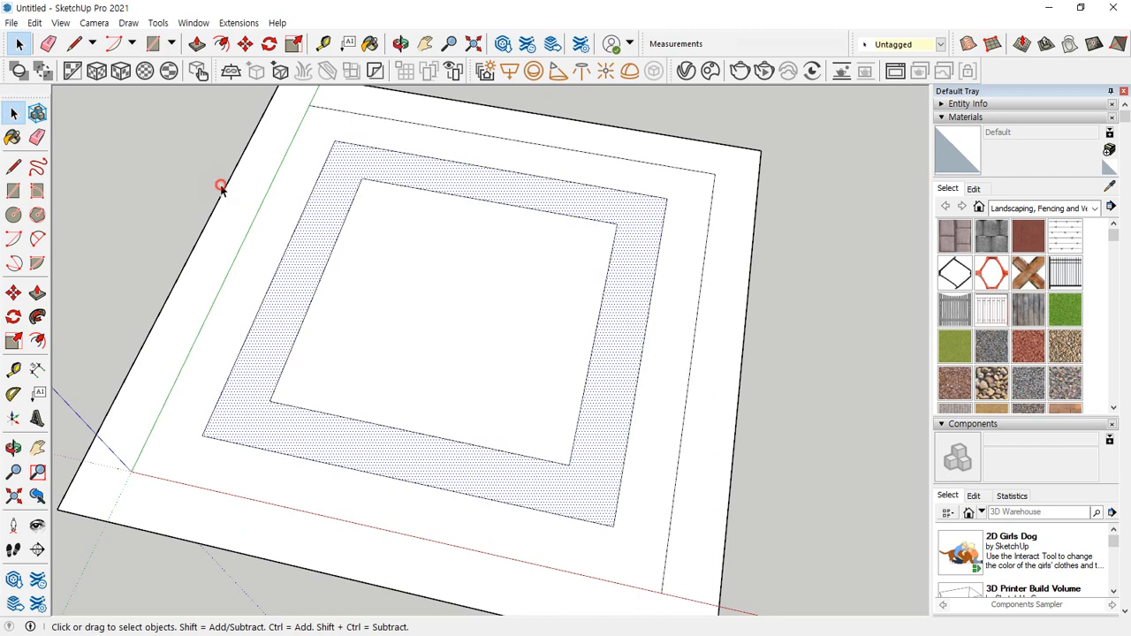
left_click(344, 230)
left_click(440, 195, "shift")
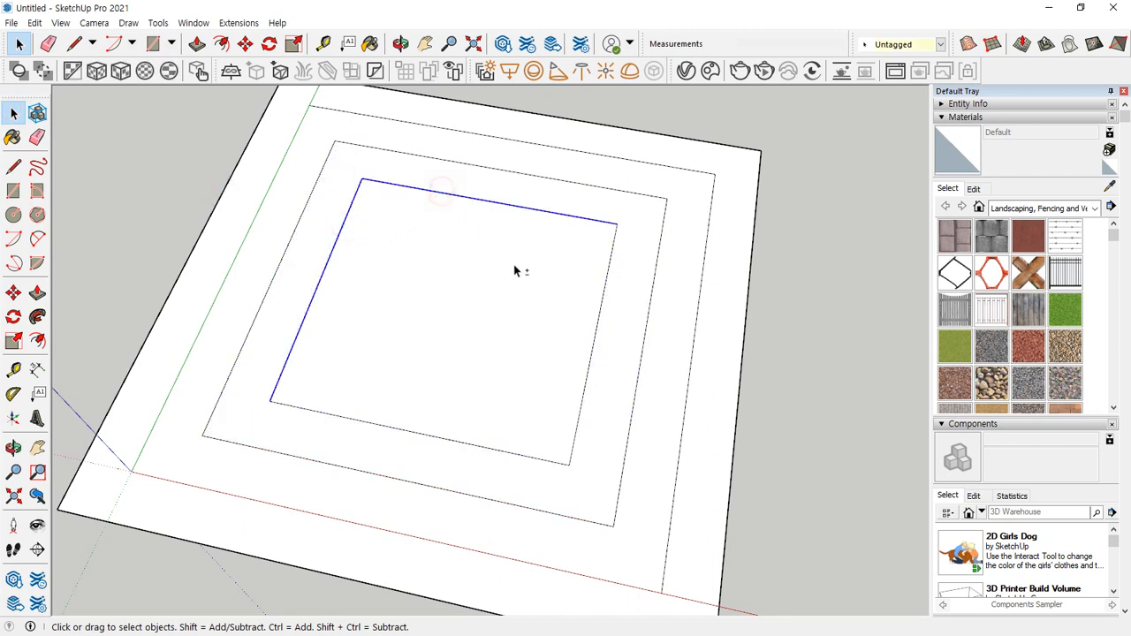
left_click(599, 320, "shift")
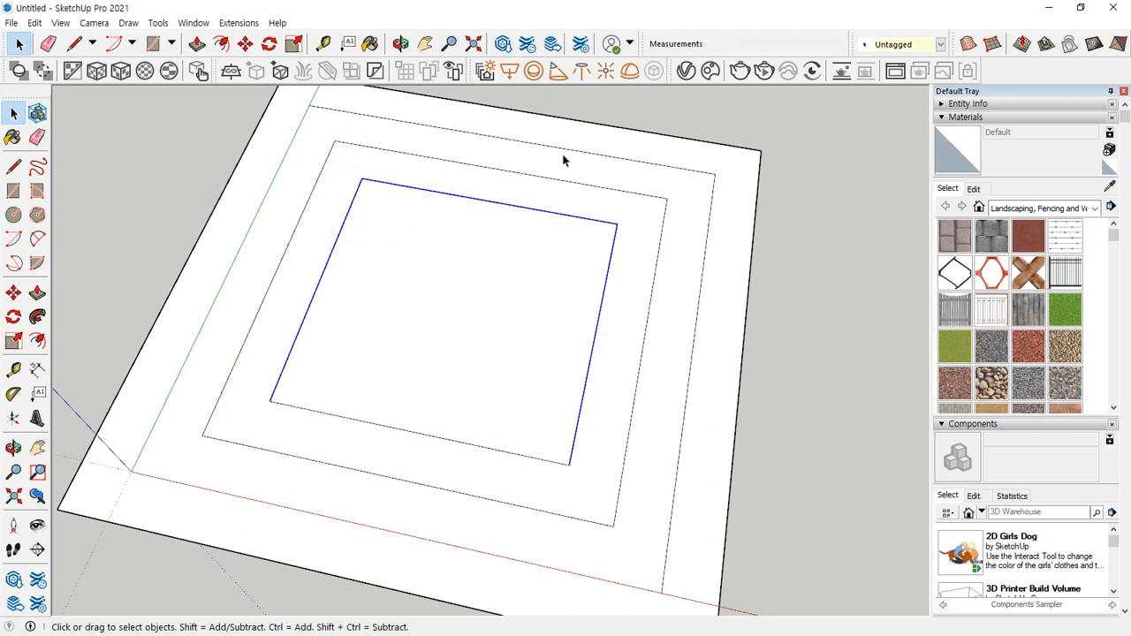
key("f")
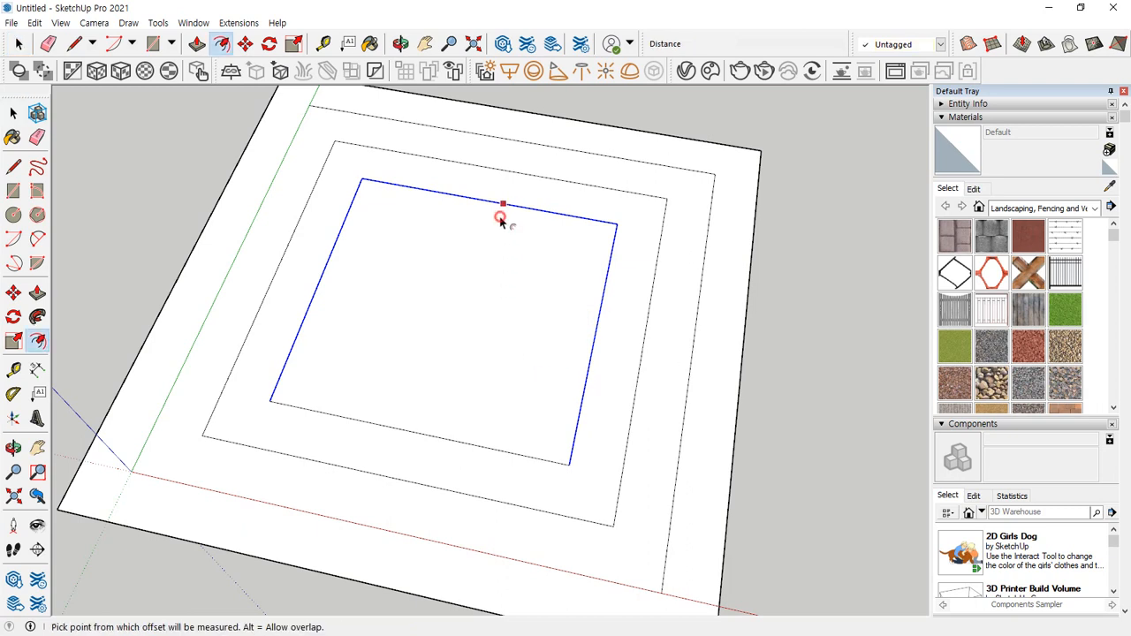
left_click(500, 218)
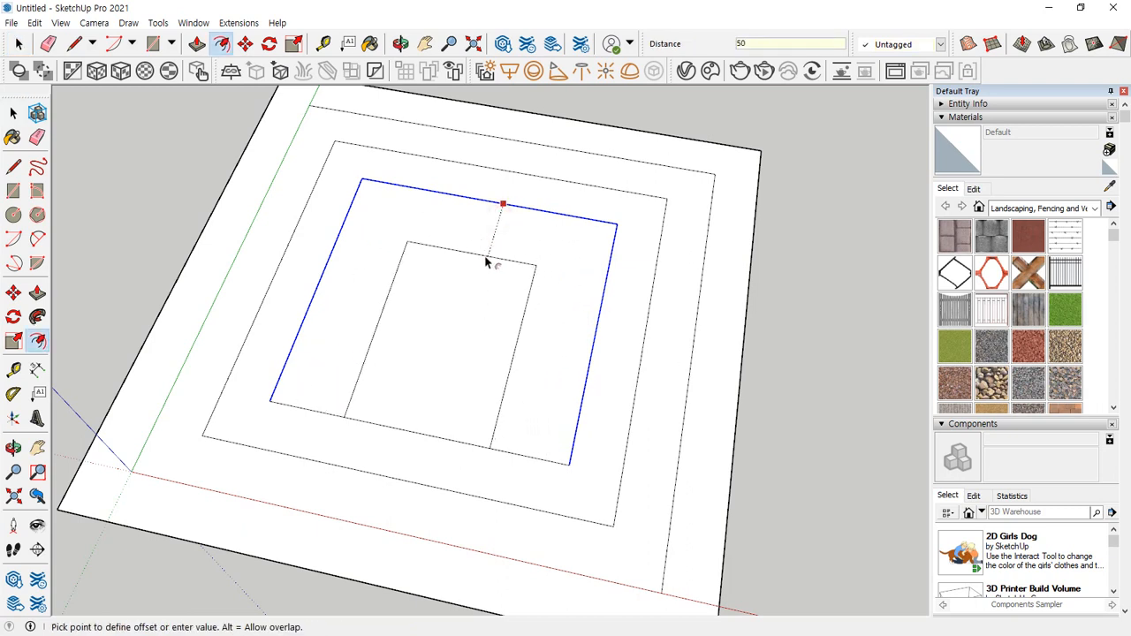
key("Return")
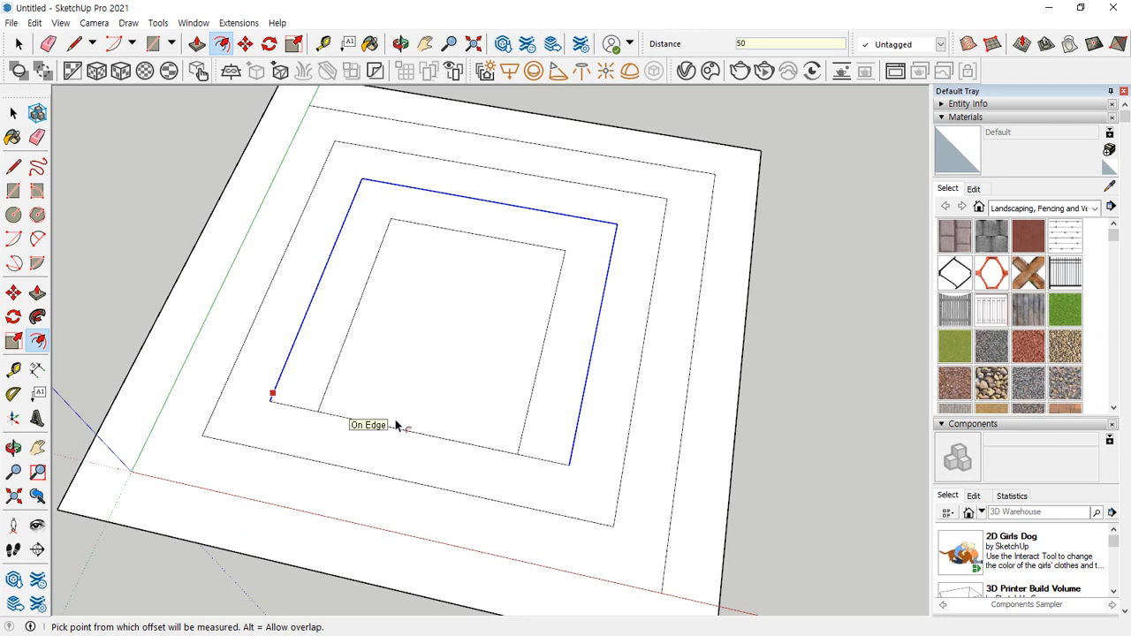
Select the far edge and adjoining right-hand edge of the new three-sided outline and offset both inward by 50 mm
key("space")
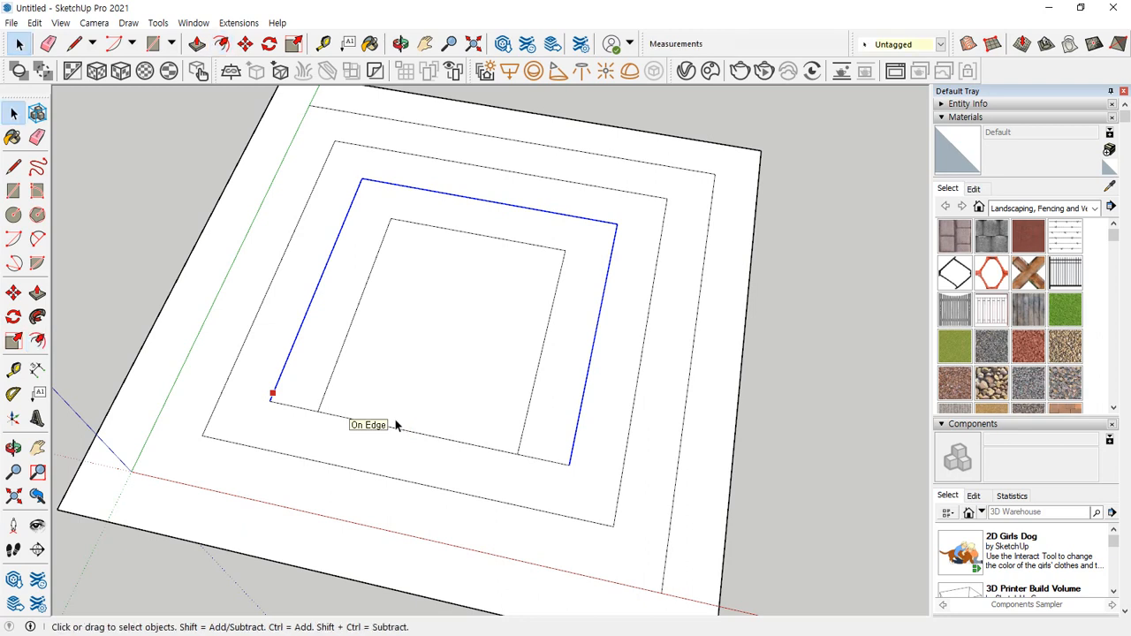
left_click(488, 237)
left_click(539, 354, "shift")
key("f")
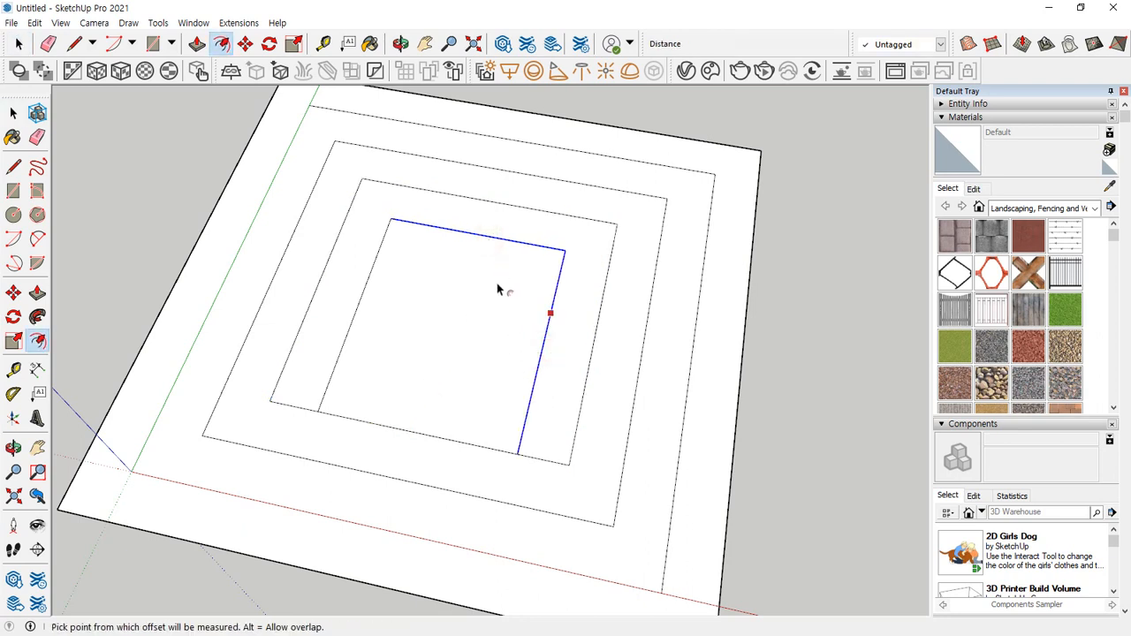
left_click(501, 241)
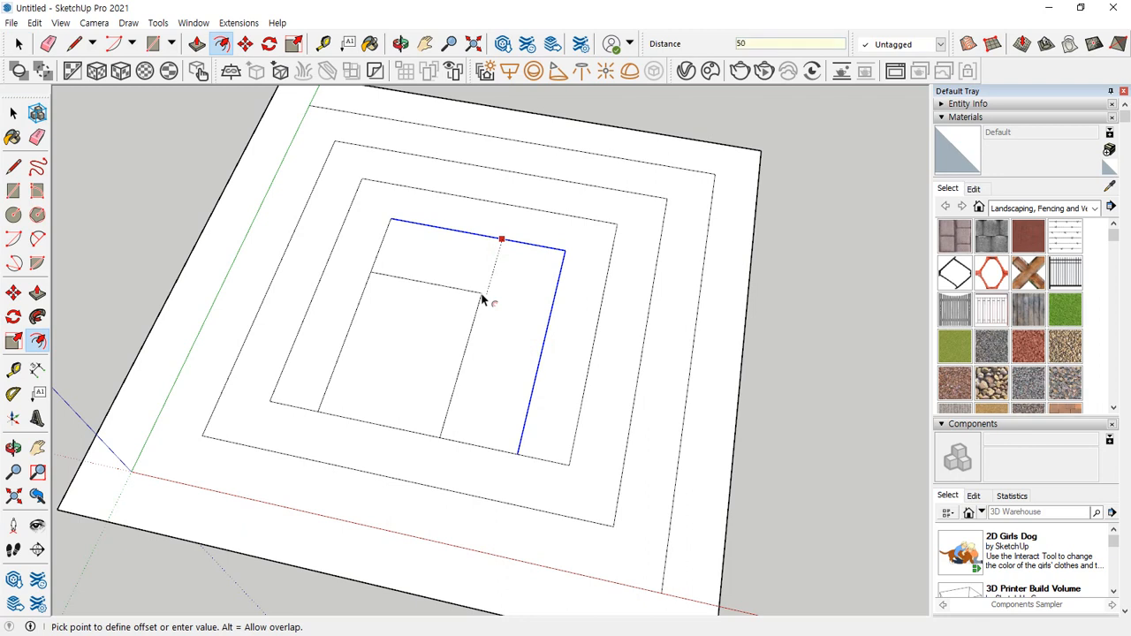
key("Return")
mouse_move(411, 230)
left_mouse_down()
mouse_move(533, 260)
mouse_move(487, 412)
left_mouse_up()
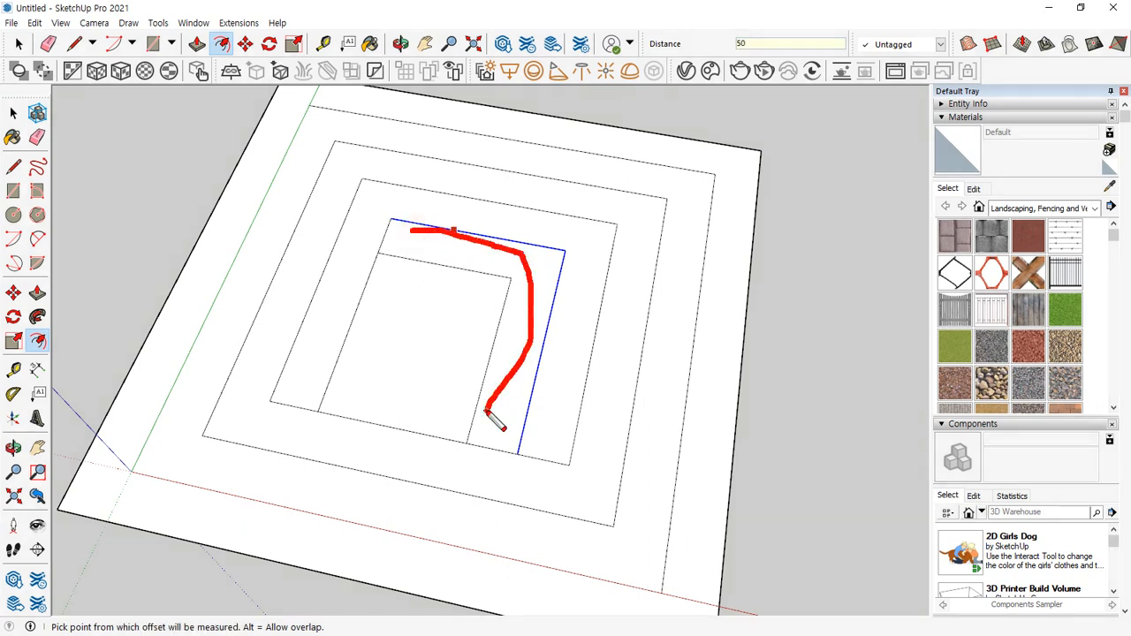
Try to offset only the far edge of the new L-shaped outline
key("space")
left_click(476, 278)
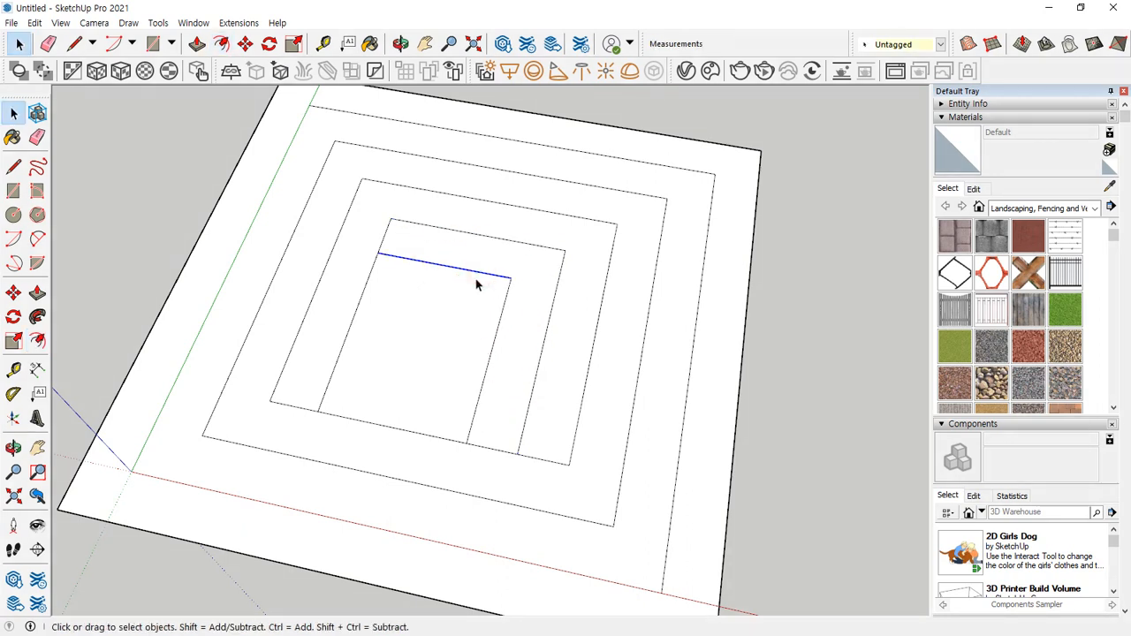
key("f")
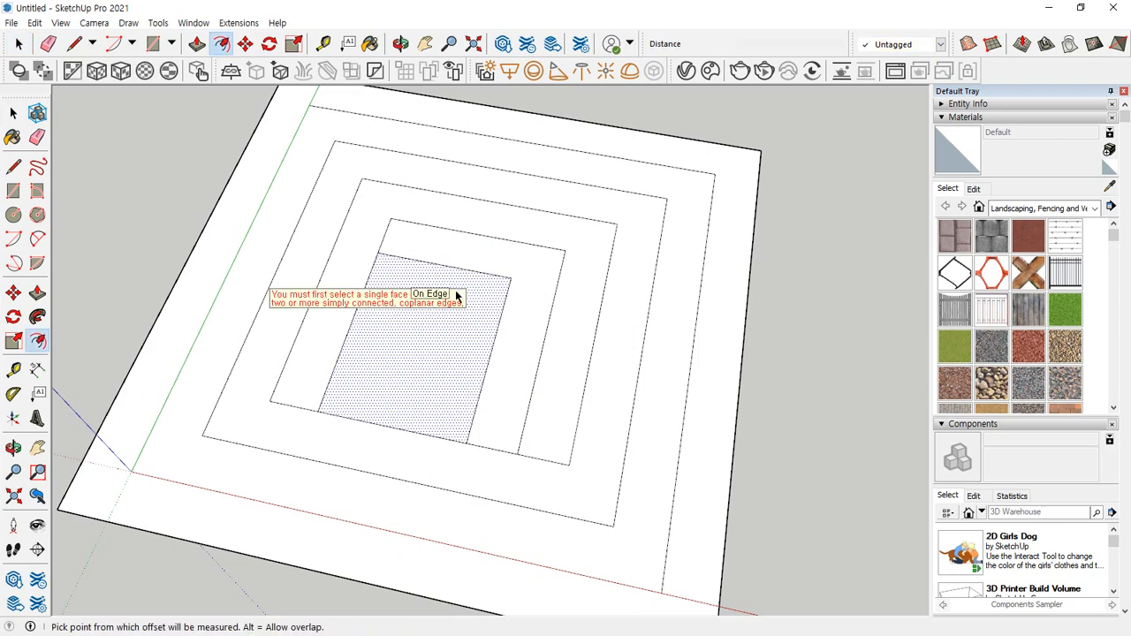
key("space")
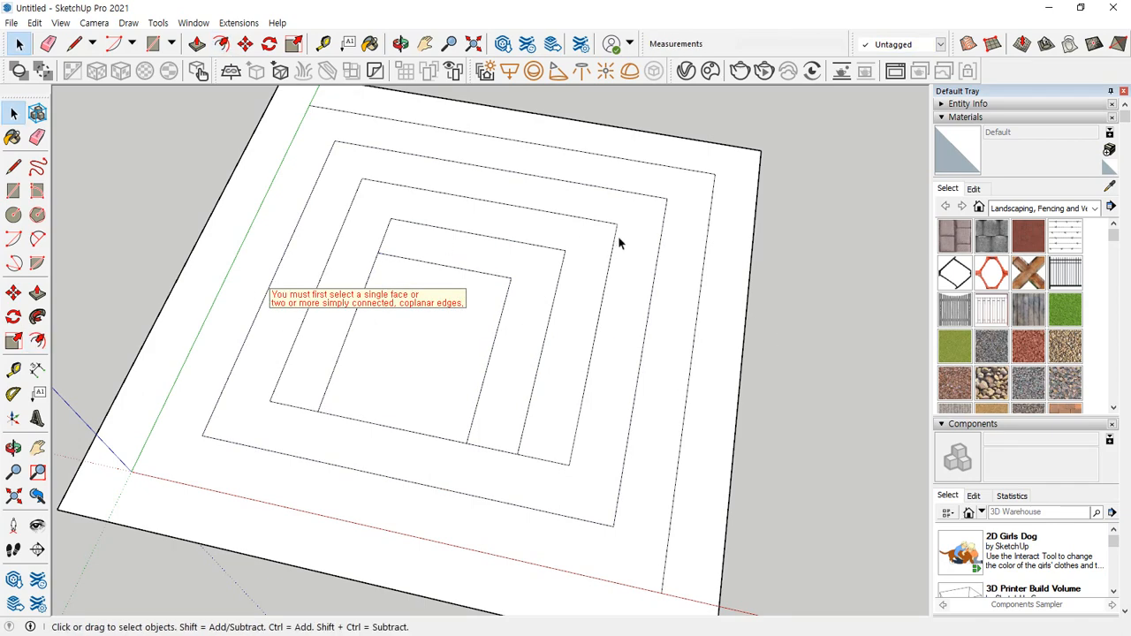
mouse_move(337, 252)
left_mouse_down()
mouse_move(364, 193)
mouse_move(592, 285)
left_mouse_up()
mouse_move(400, 235)
left_mouse_down()
mouse_move(541, 263)
mouse_move(526, 373)
left_mouse_up()
key("Escape")
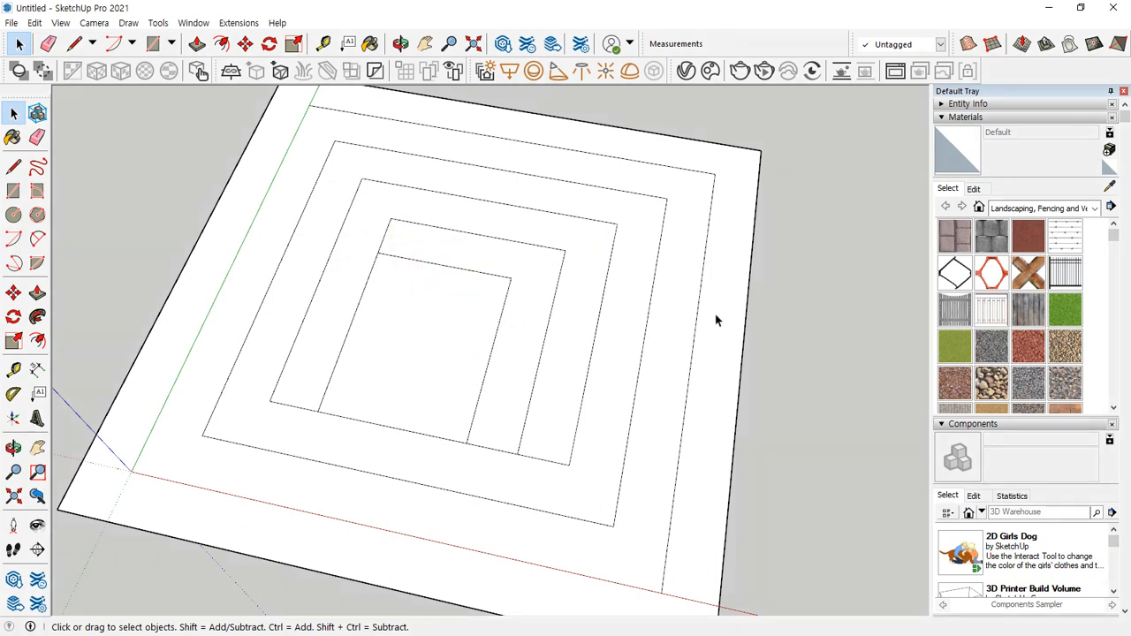
Select and delete the whole set of nested offset squares
scroll(513, 386, "down", 4)
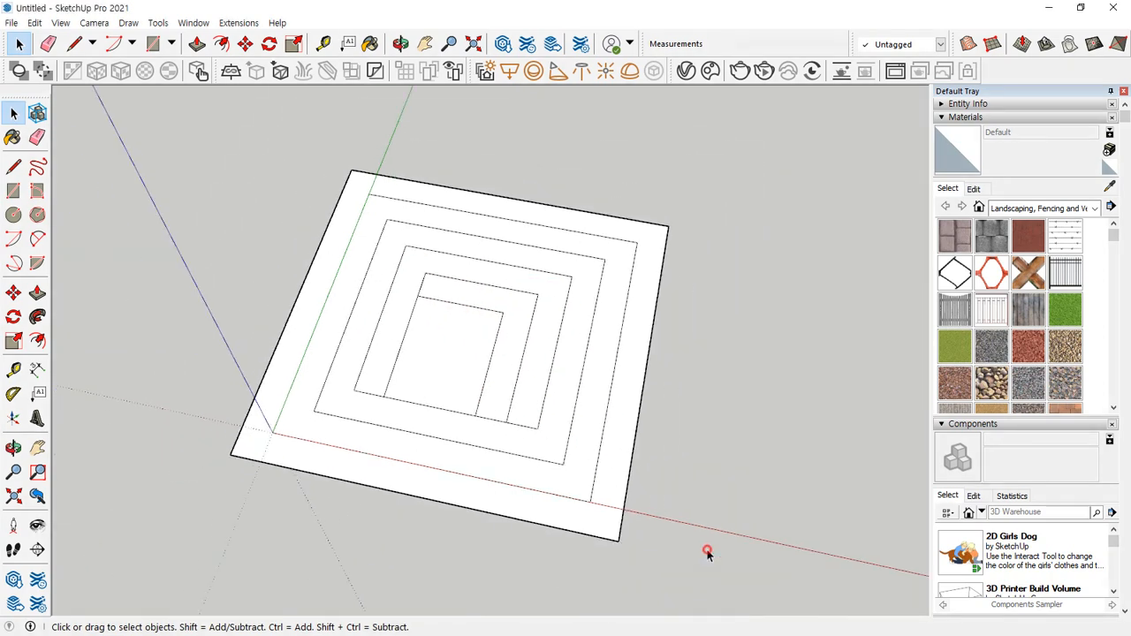
left_click_drag(196, 210, 143, 157)
key("Delete")
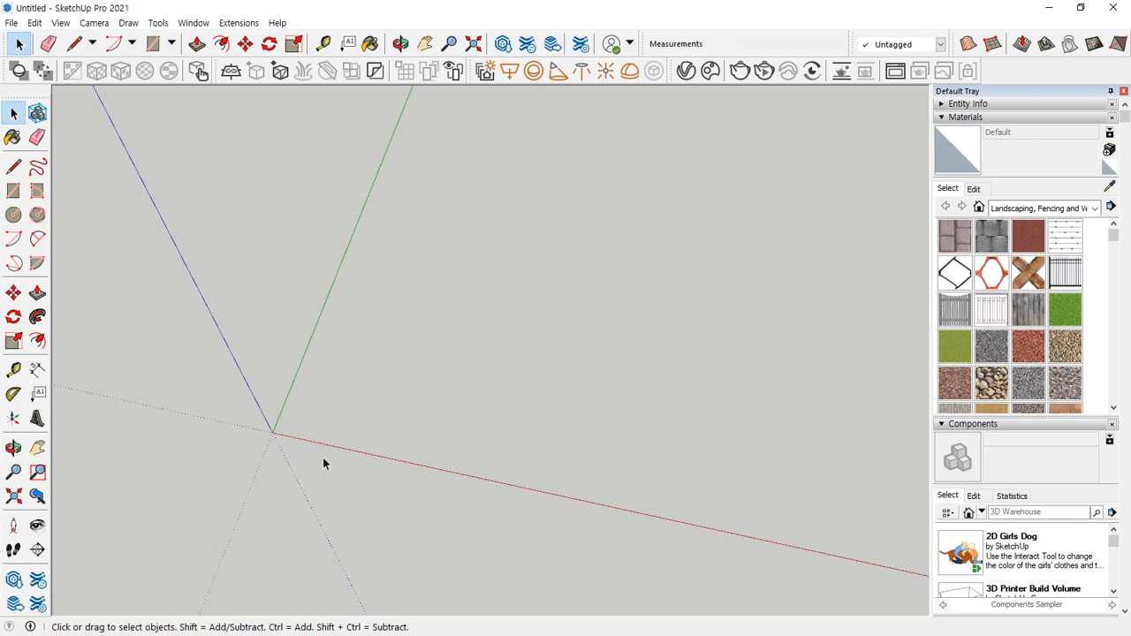
Draw a 700 by 500 mm rectangle on the ground plane from the origin, with the long side along the red axis
key("r")
left_click(272, 432)
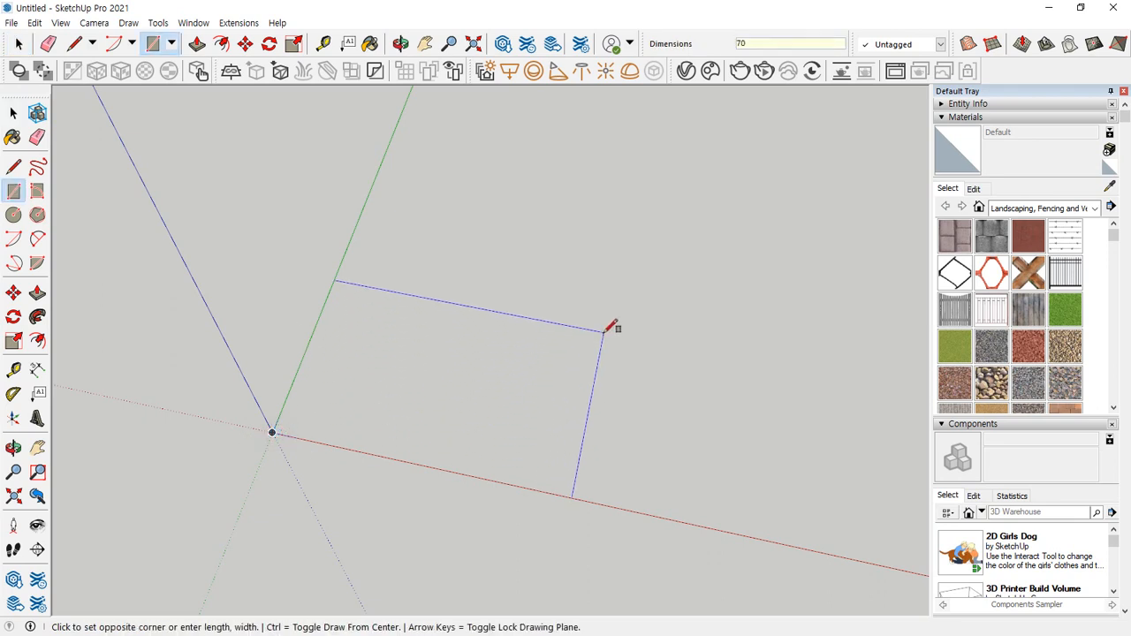
key("Return")
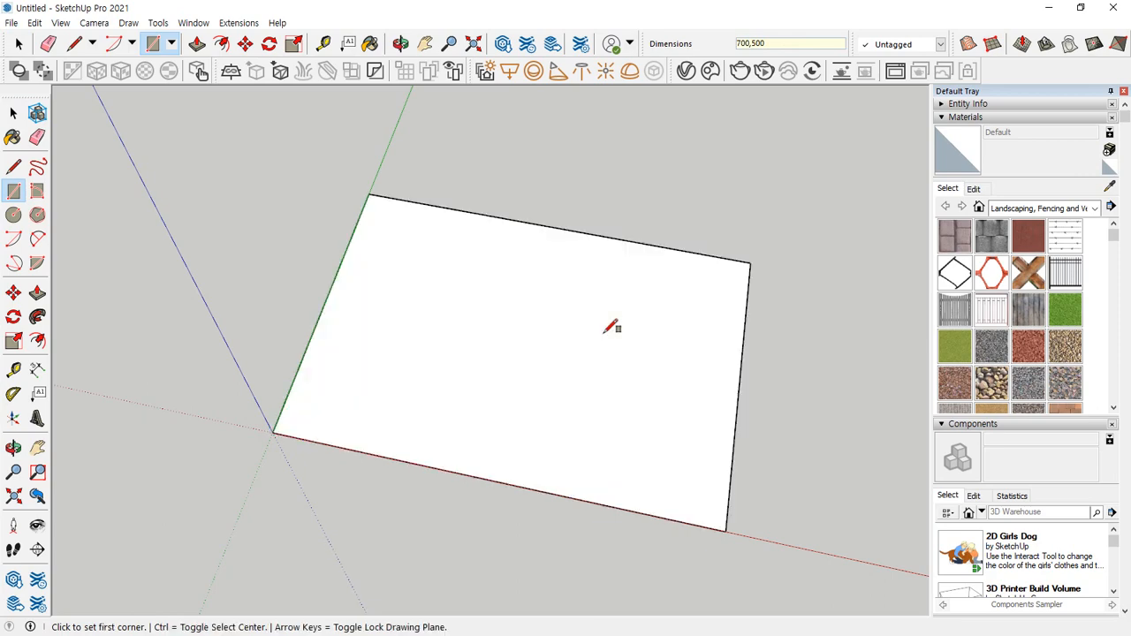
Push/Pull the 700 by 500 mm rectangle up 400 mm into a block
key("p")
left_click(510, 348)
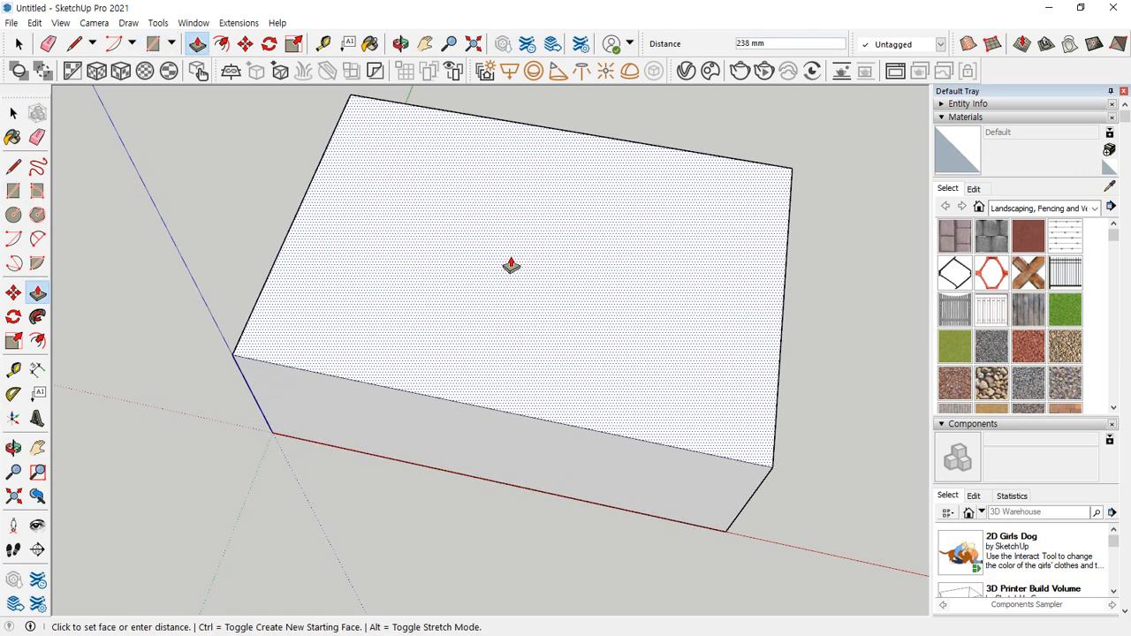
type("400")
key("Return")
Draw a separate 700 by 400 mm rectangle beside the block, starting on the red axis with its long side along it
scroll(636, 411, "down", 5)
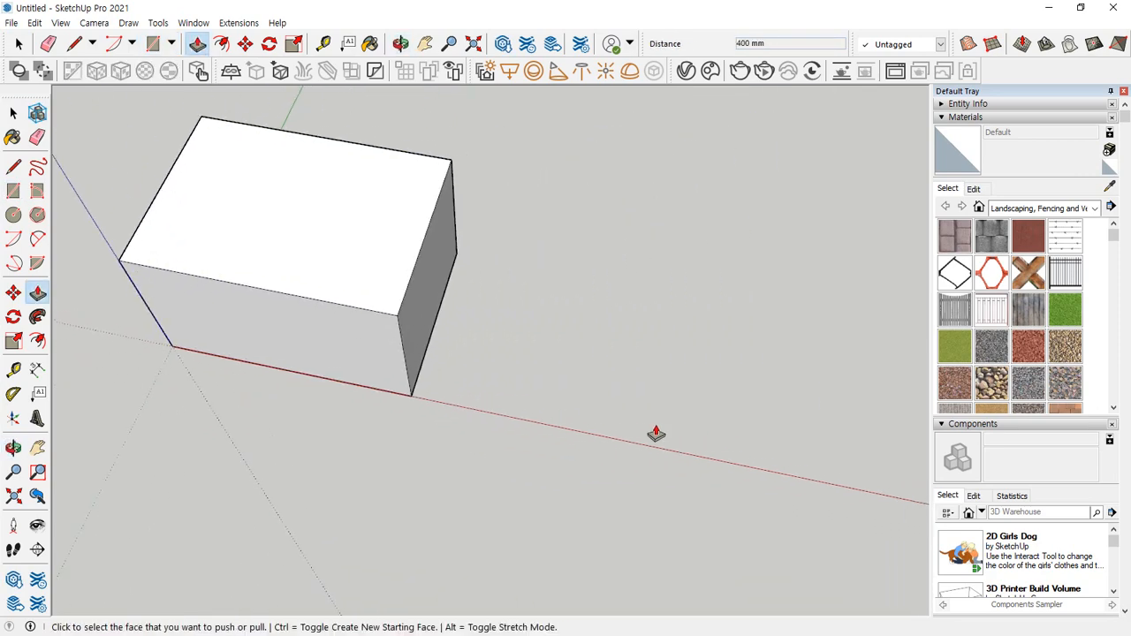
key("r")
left_click(538, 425)
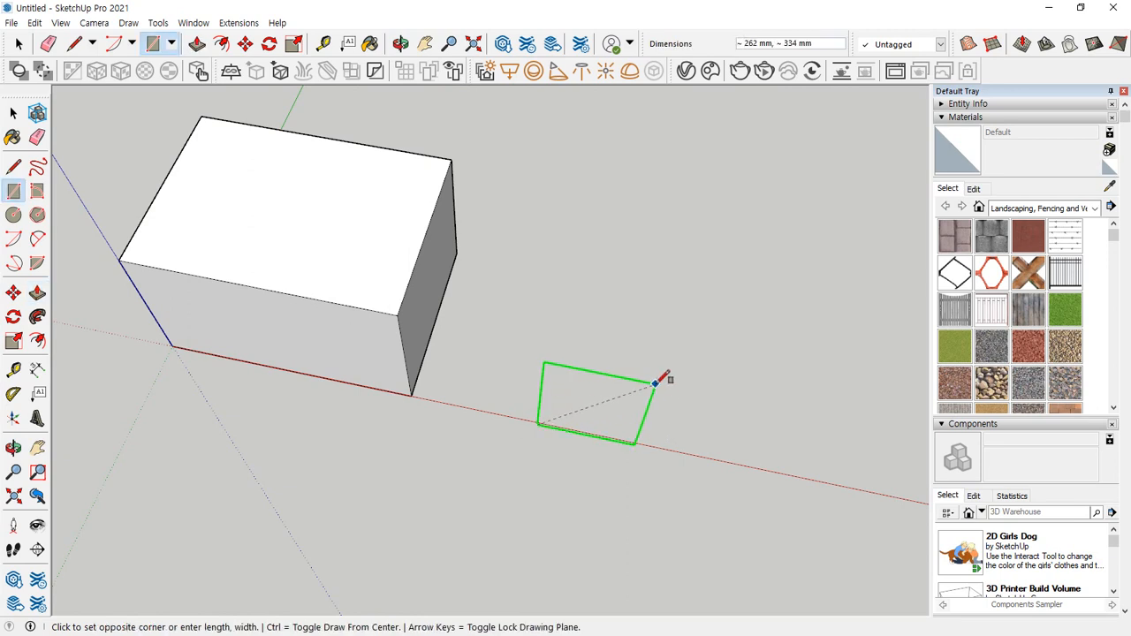
middle_click_drag(862, 252, 565, 247)
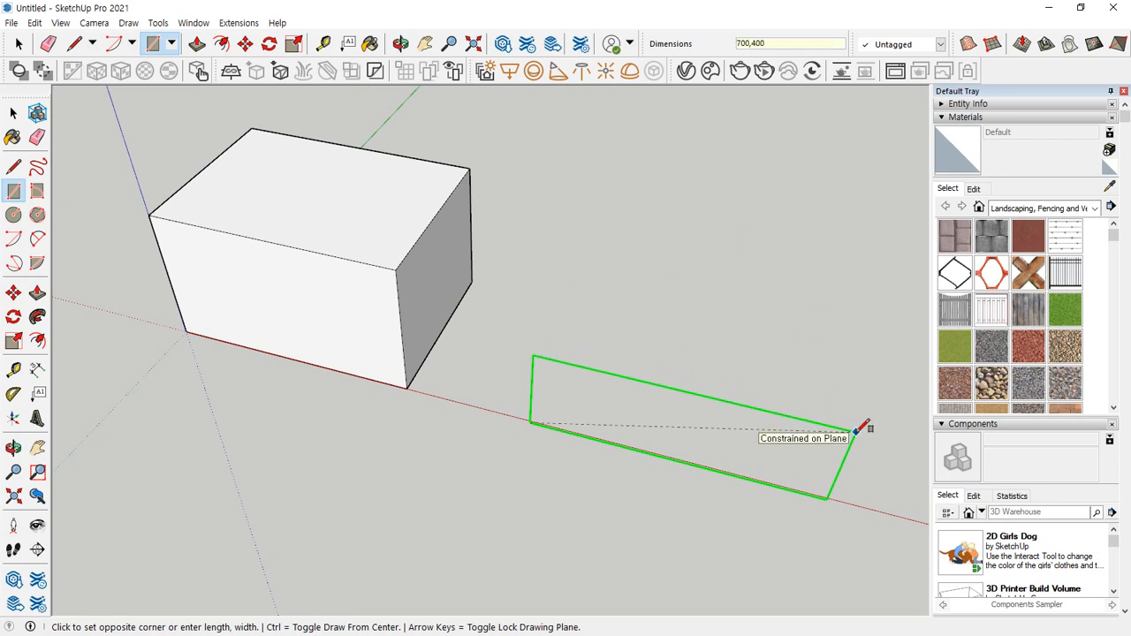
key("Return")
Push/Pull the 700 by 400 mm rectangle up 500 mm into a second block
key("p")
left_click(719, 432)
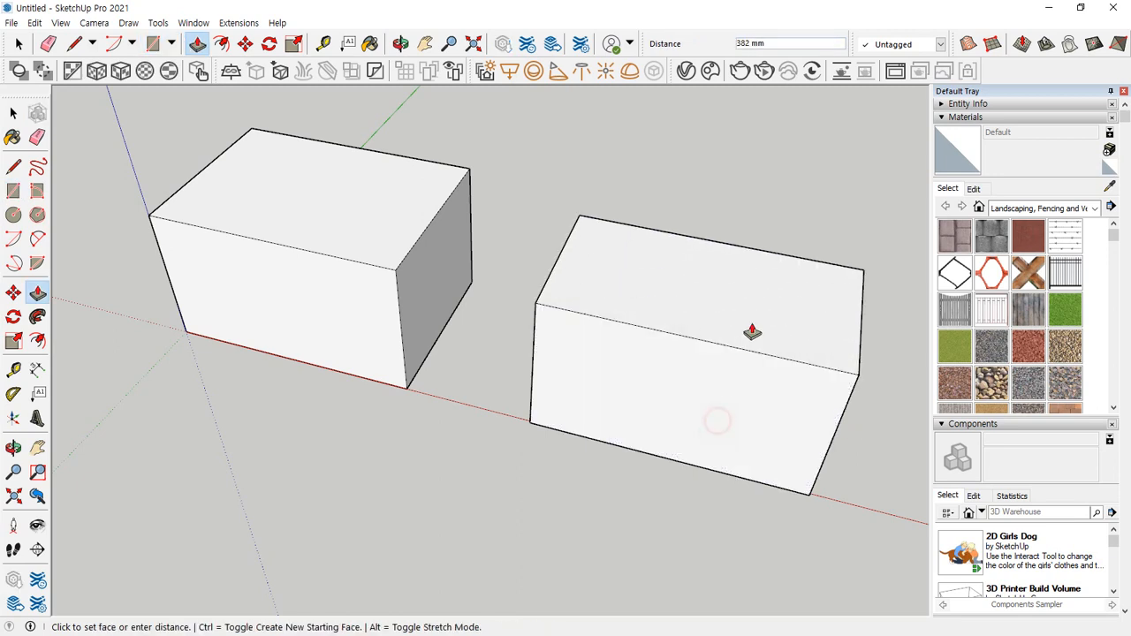
key("Return")
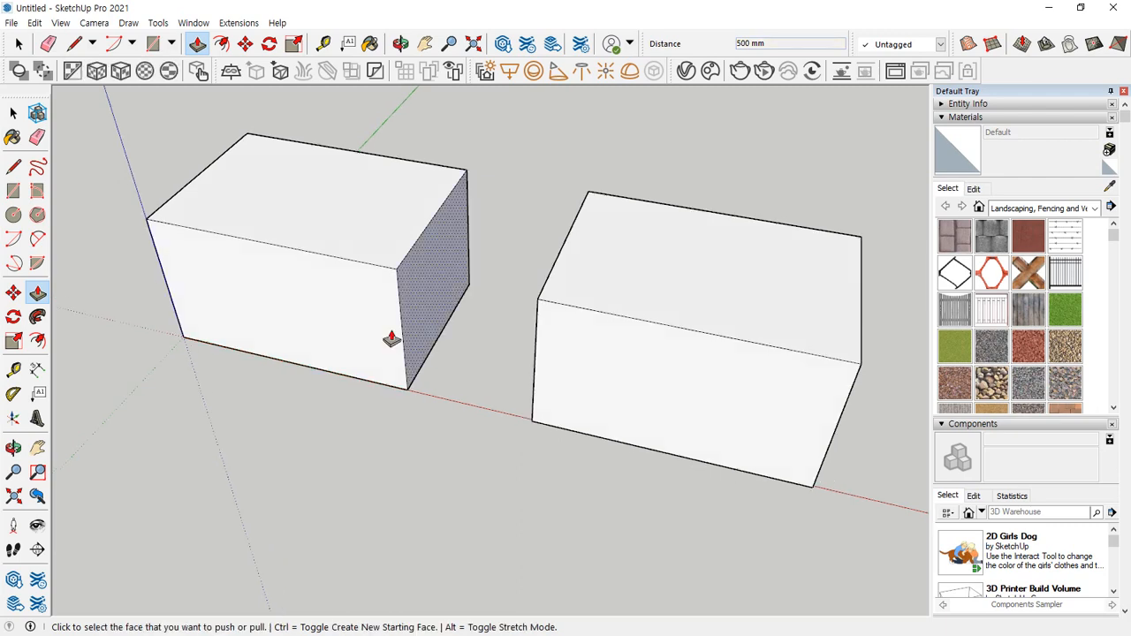
middle_click_drag(391, 336, 391, 185)
middle_click_drag(171, 353, 320, 303)
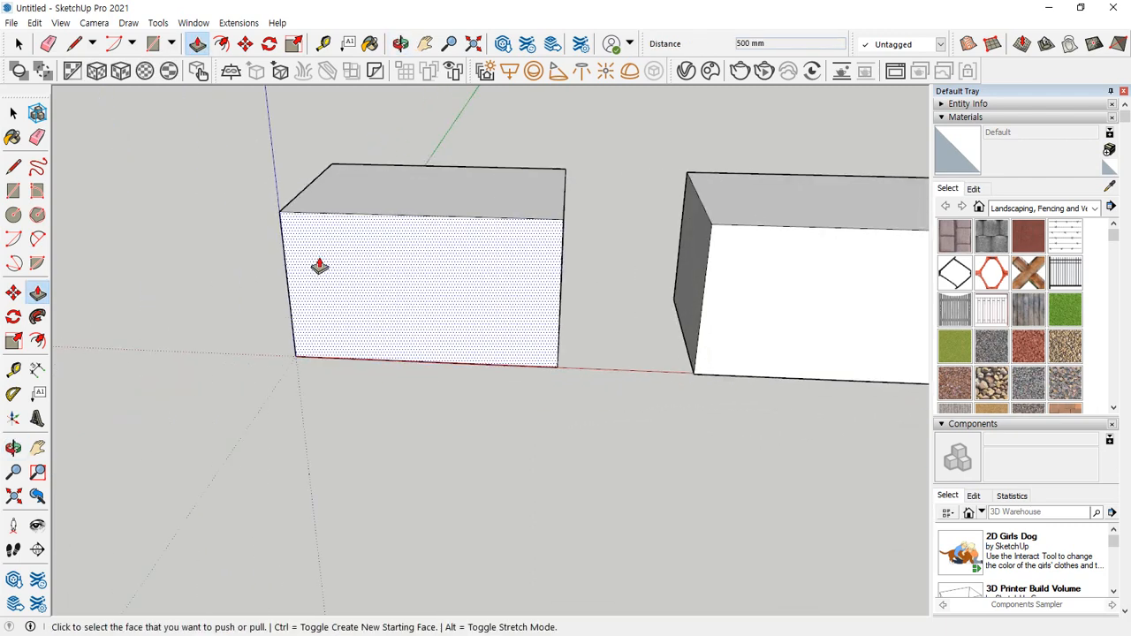
middle_click_drag(339, 228, 377, 302)
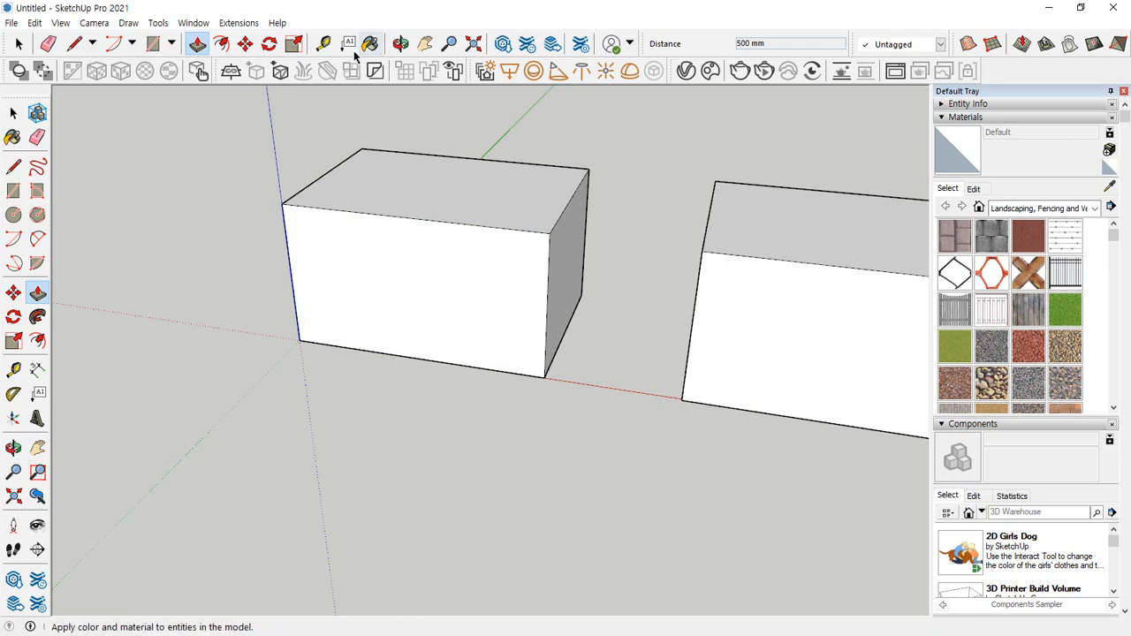
Place vertical guides on the first box's front face, 100 mm from its left edge and through the bottom edge's midpoint
left_click(323, 43)
left_click(289, 255)
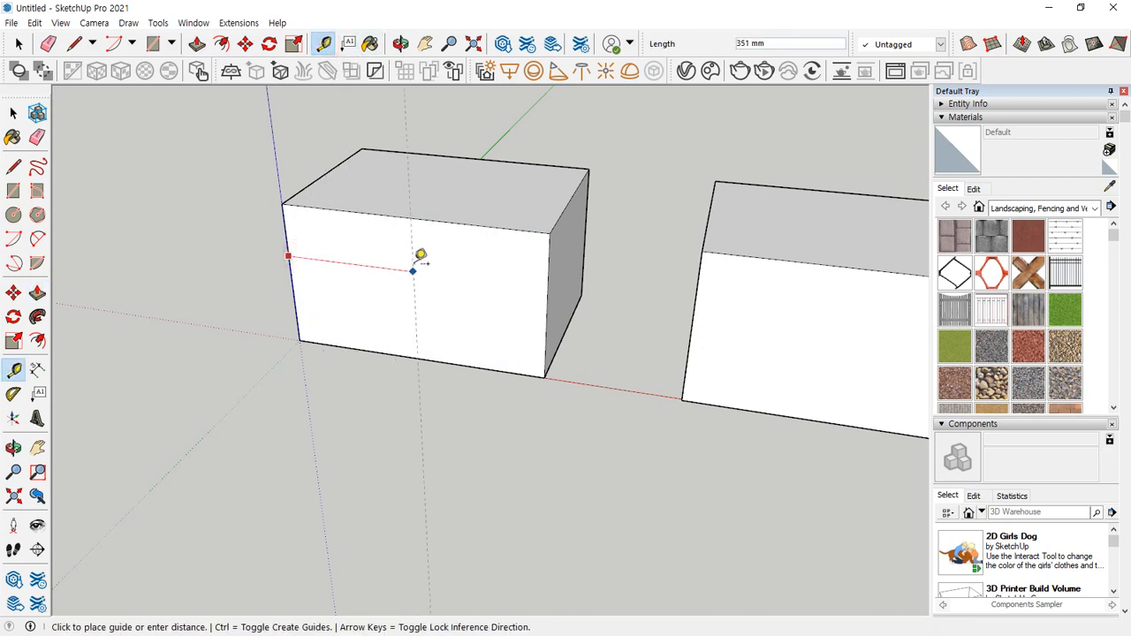
type("10")
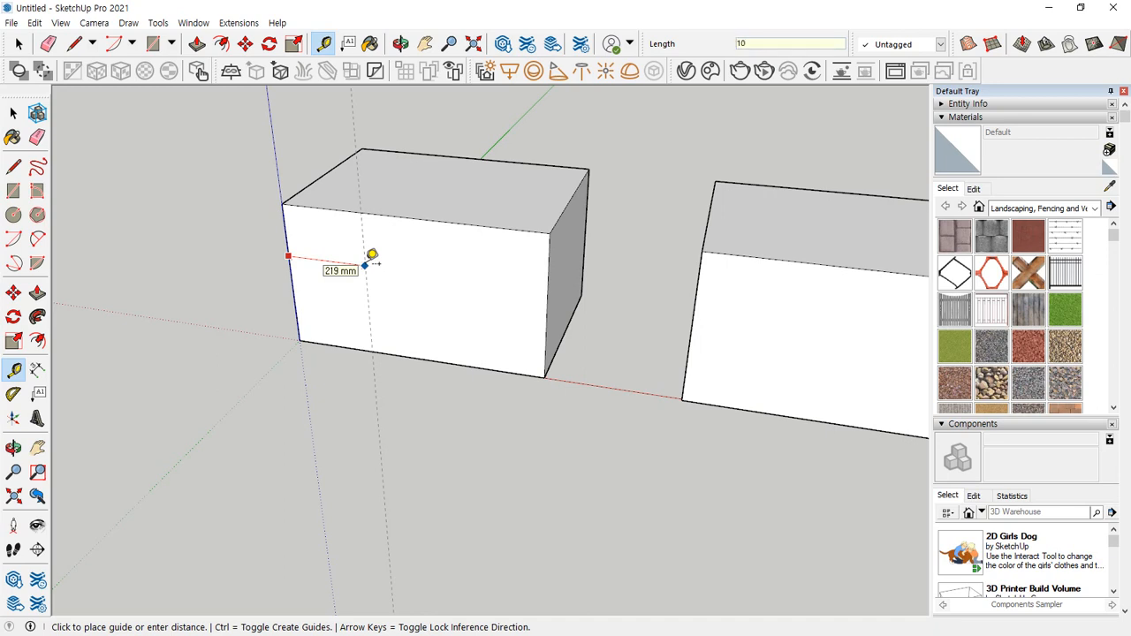
type("0")
key("Return")
left_click(289, 266)
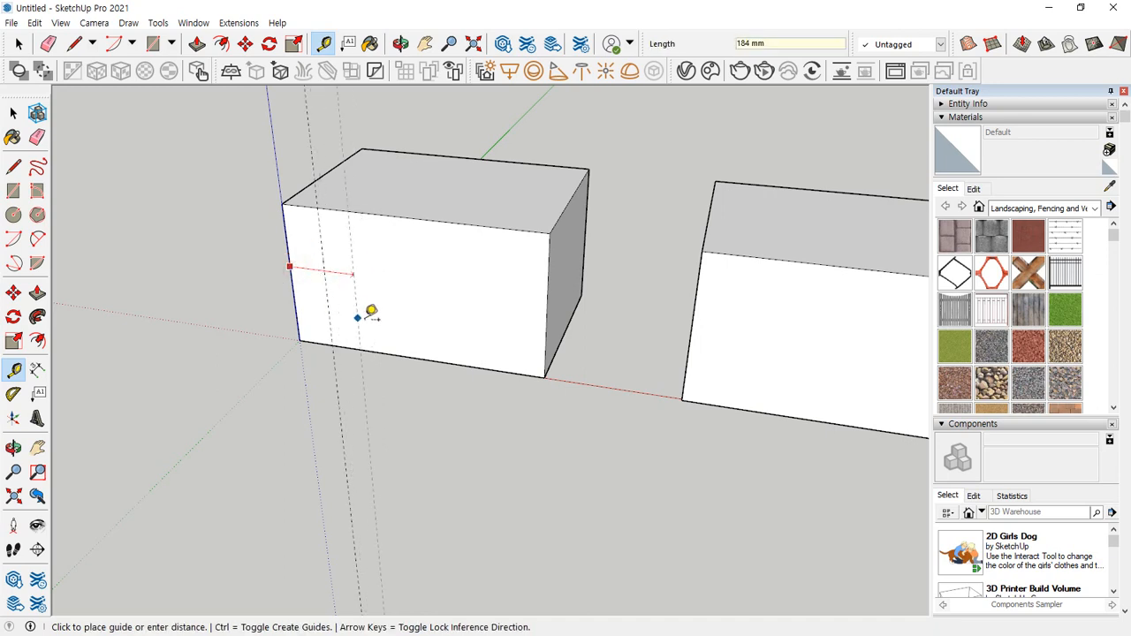
left_click(422, 353)
Add a vertical guide 100 mm in from the front face's right edge and a horizontal guide above its bottom edge
left_click(548, 318)
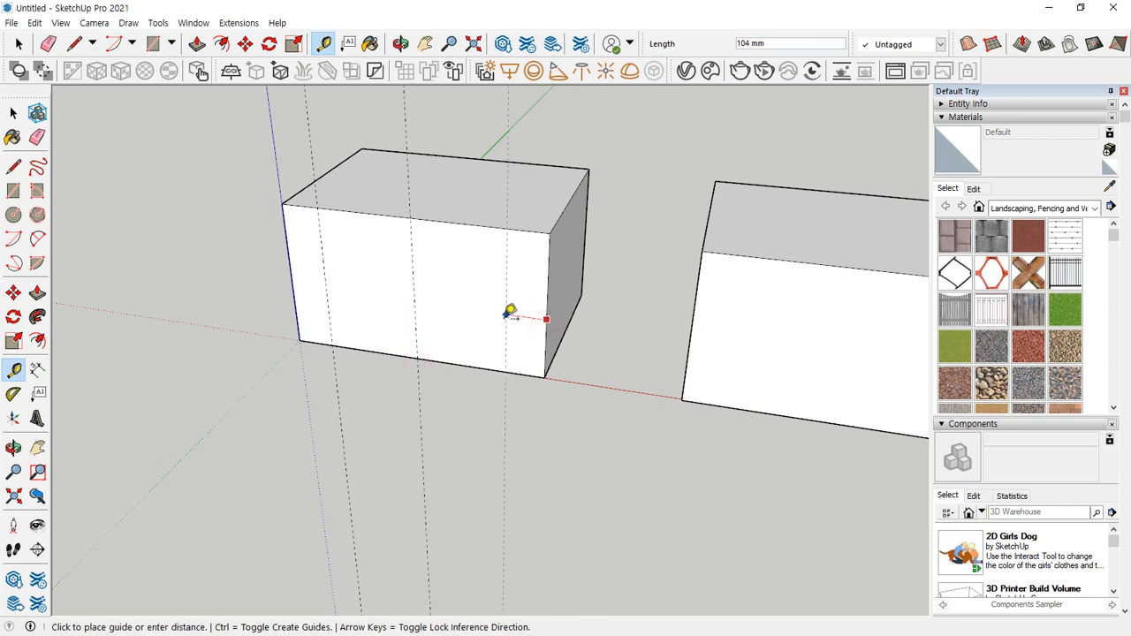
type("100")
key("Return")
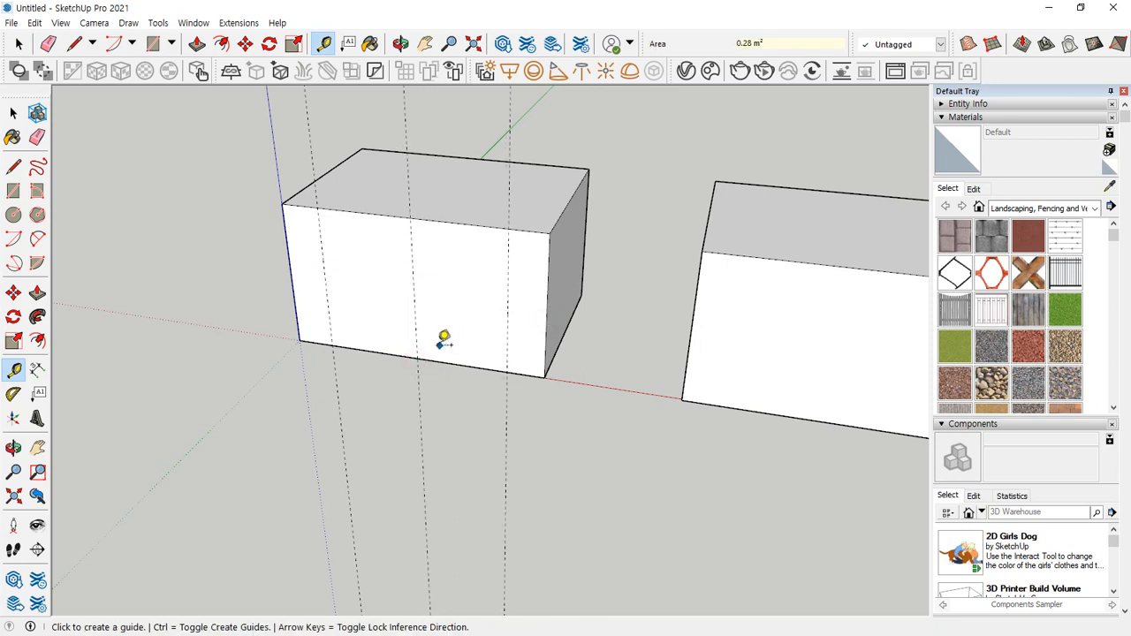
left_click(433, 361)
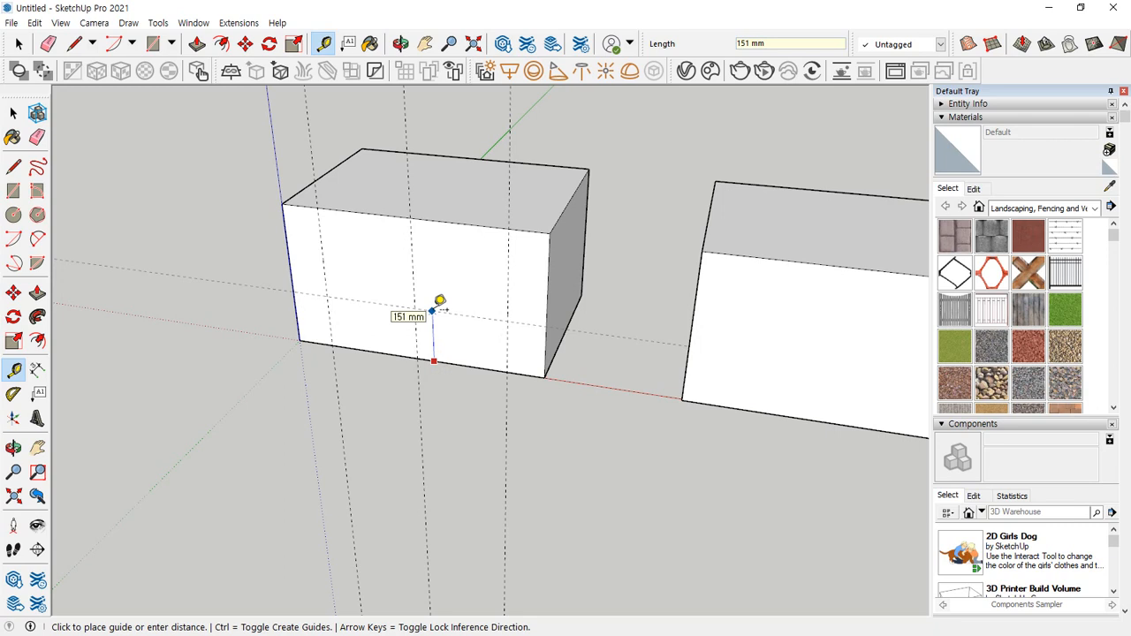
key("Return")
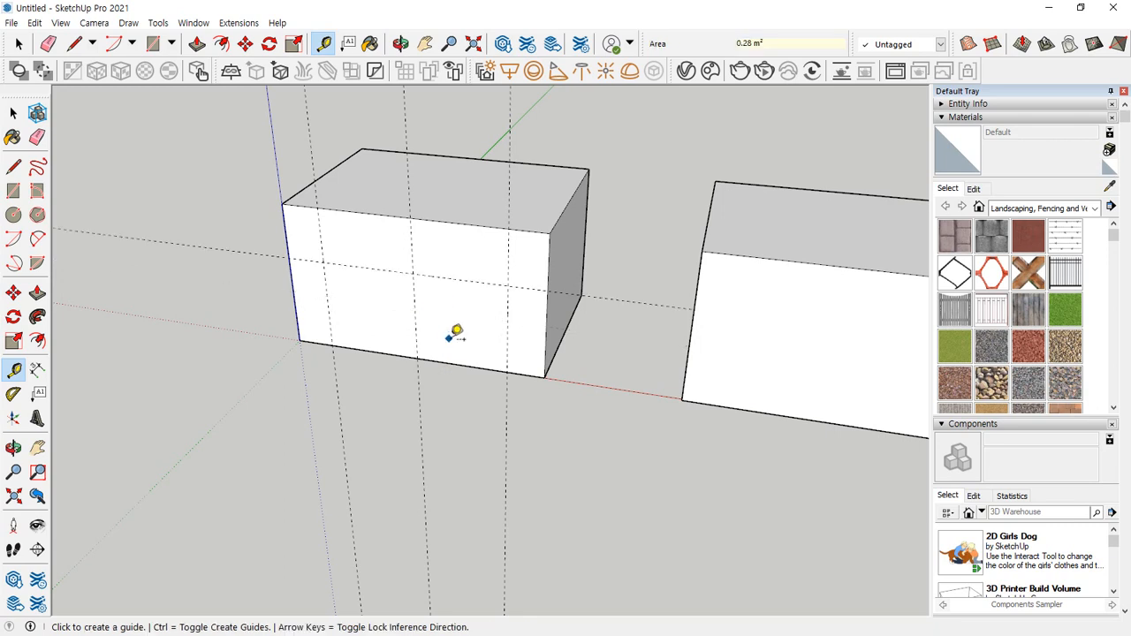
Draw two lines from the outer guides' points on the bottom edge up to the central guide intersection, forming a triangle
key("l")
left_click(508, 371)
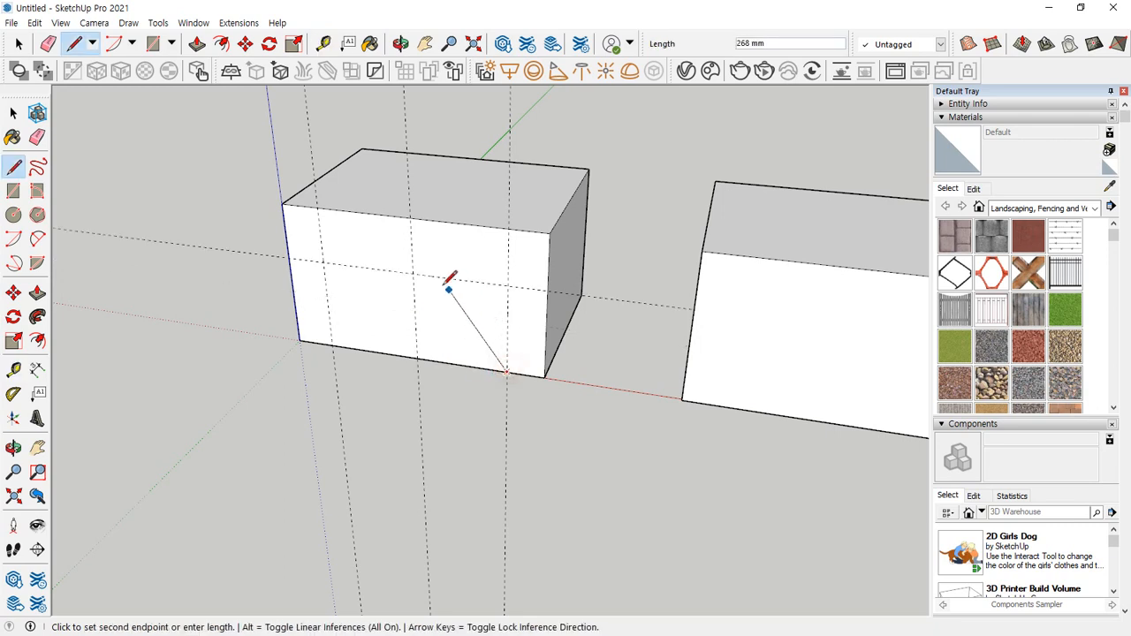
left_click(413, 273)
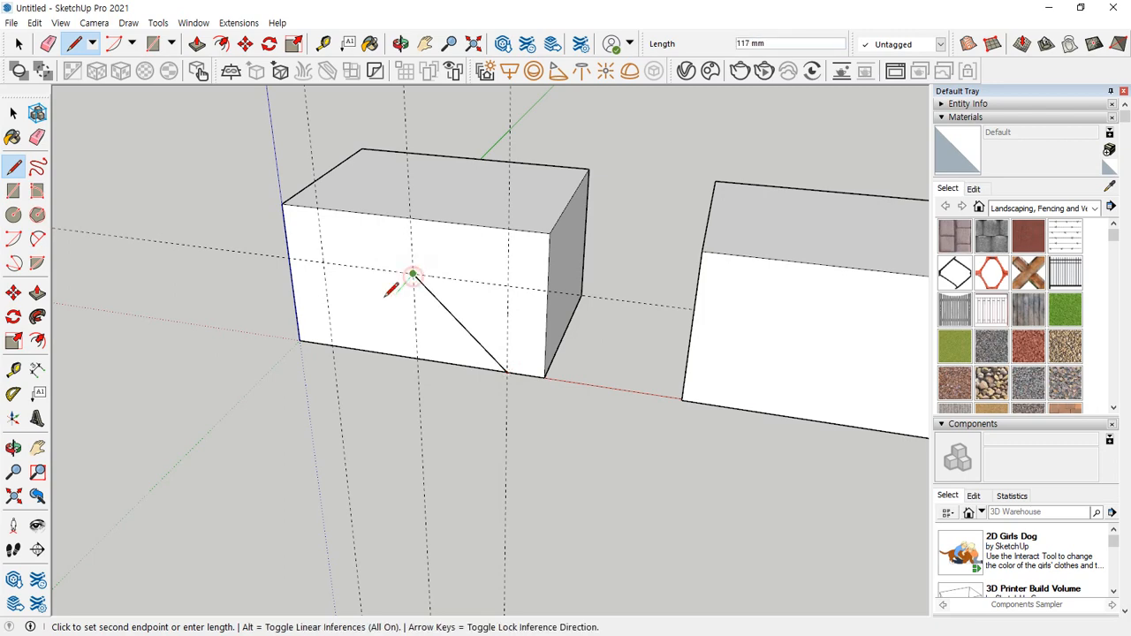
left_click(334, 345)
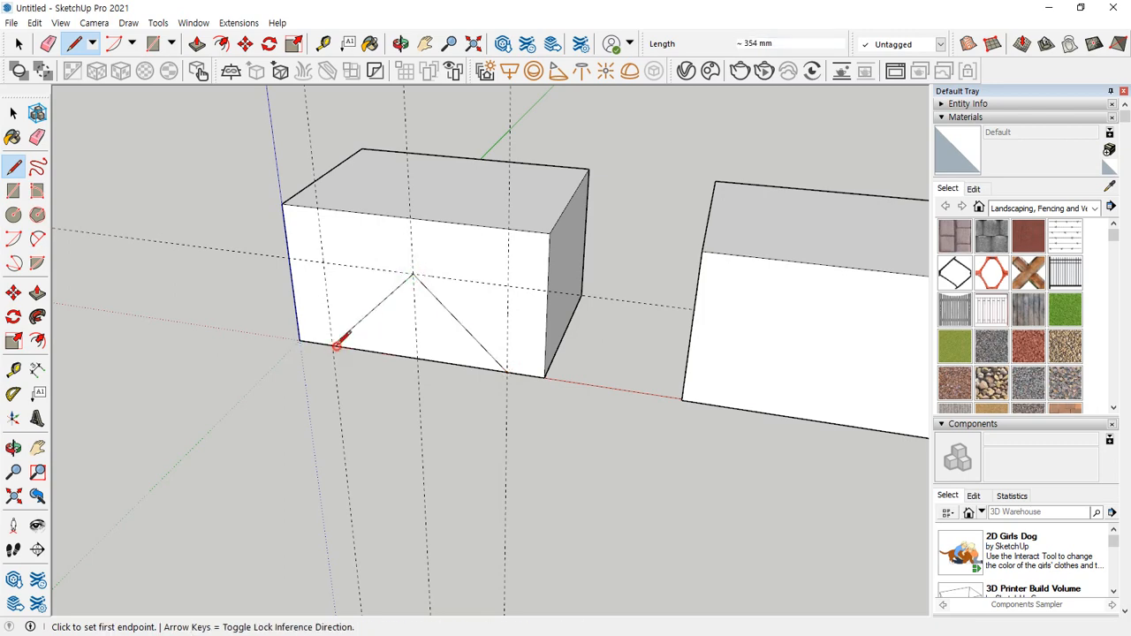
key("o")
left_click_drag(457, 411, 463, 387)
key("l")
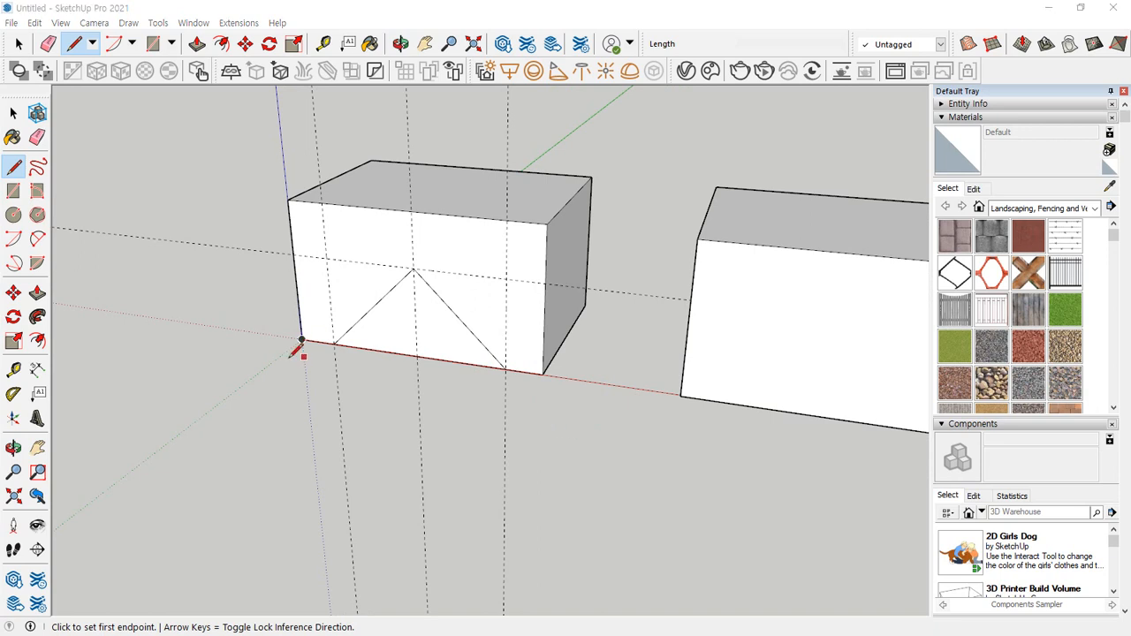
mouse_move(304, 349)
left_mouse_down()
mouse_move(303, 374)
mouse_move(249, 329)
left_mouse_up()
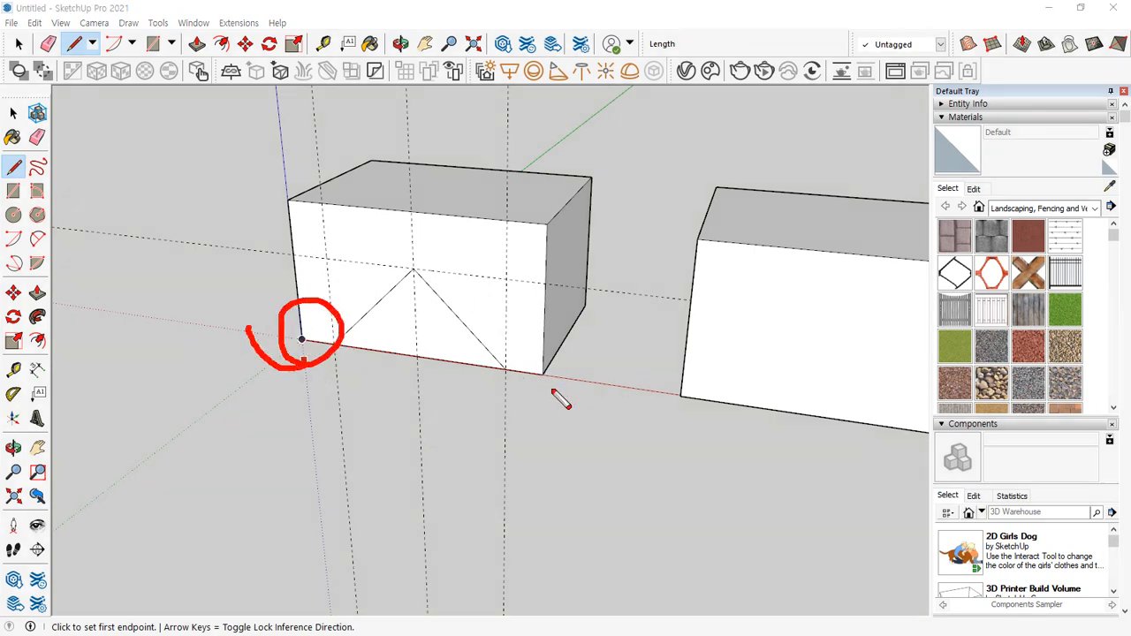
left_click_drag(522, 380, 528, 391)
Draw a 50 by 50 mm square in the bottom-left corner of the box's front face
scroll(301, 338, "up", 6)
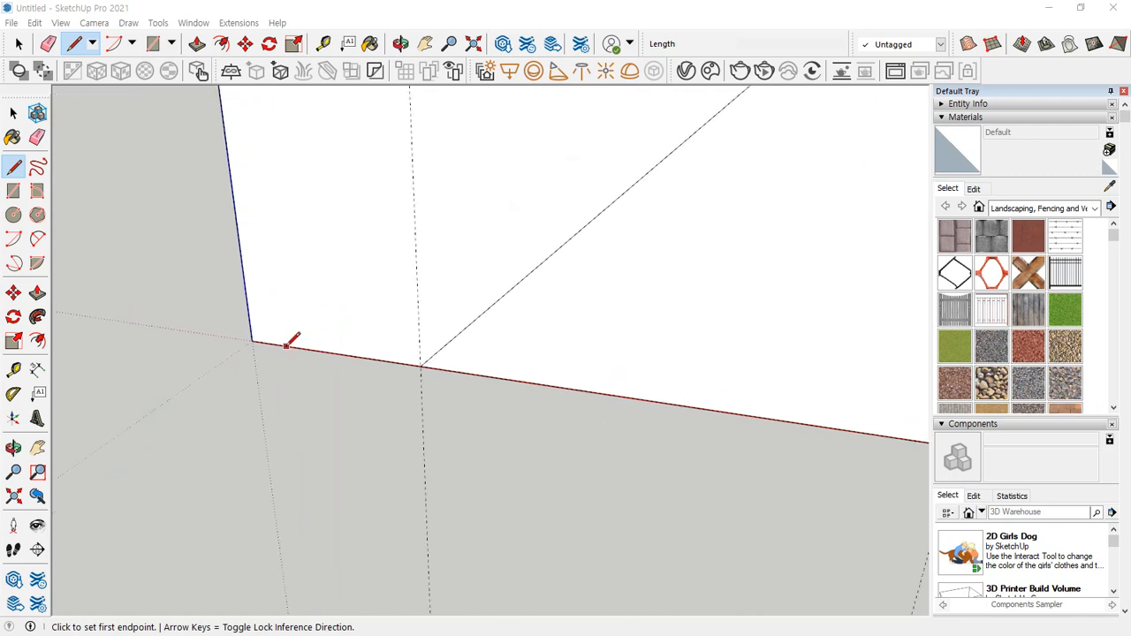
middle_click_drag(271, 352, 321, 328)
key("r")
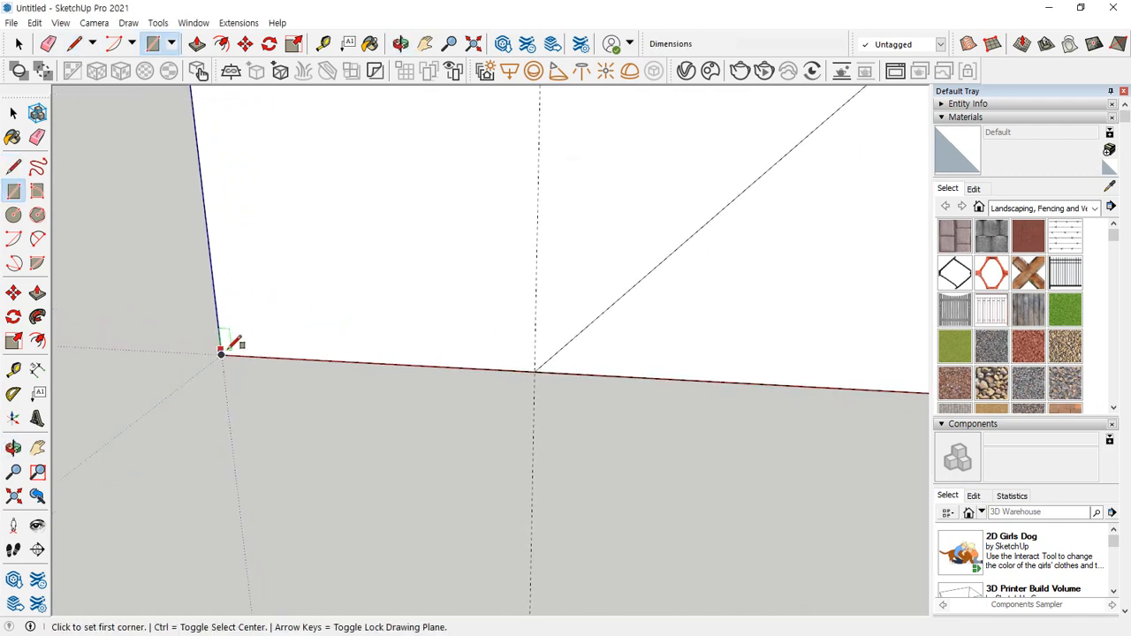
left_click(221, 355)
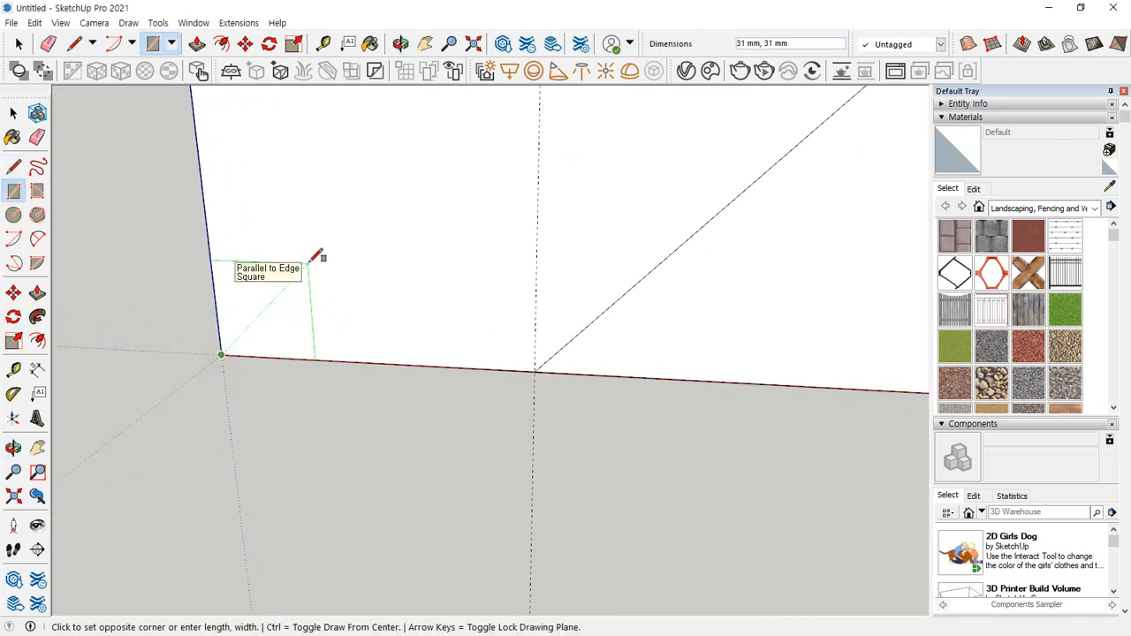
type("50,50")
key("Return")
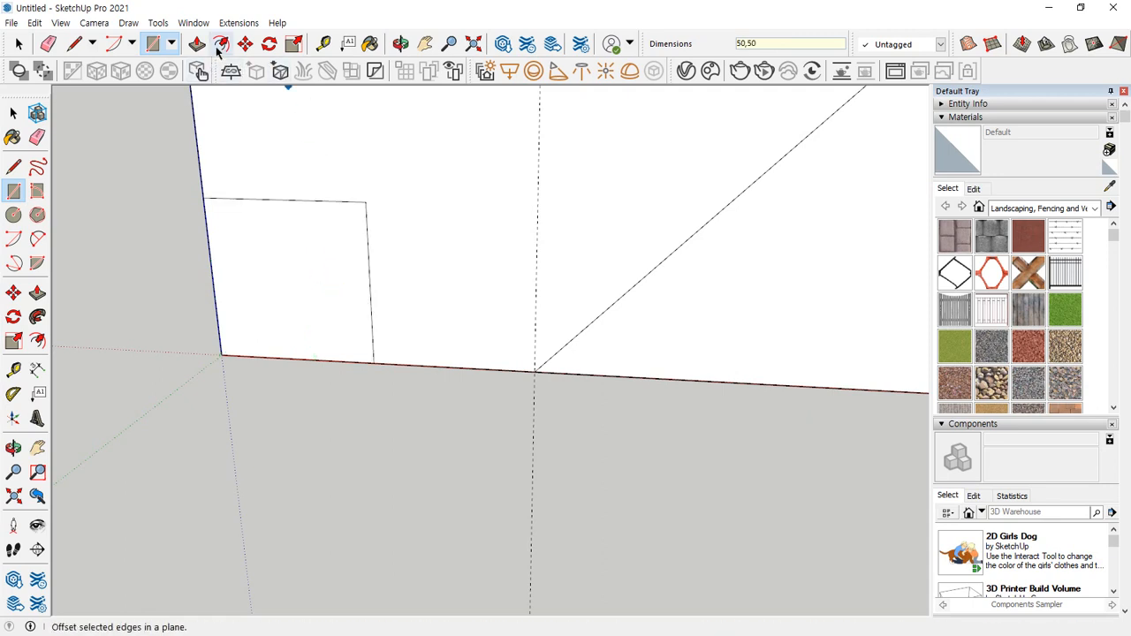
Draw a quarter arc centred on the square's inner corner to round the bottom-left corner, and erase the square's inner edges
left_click(114, 46)
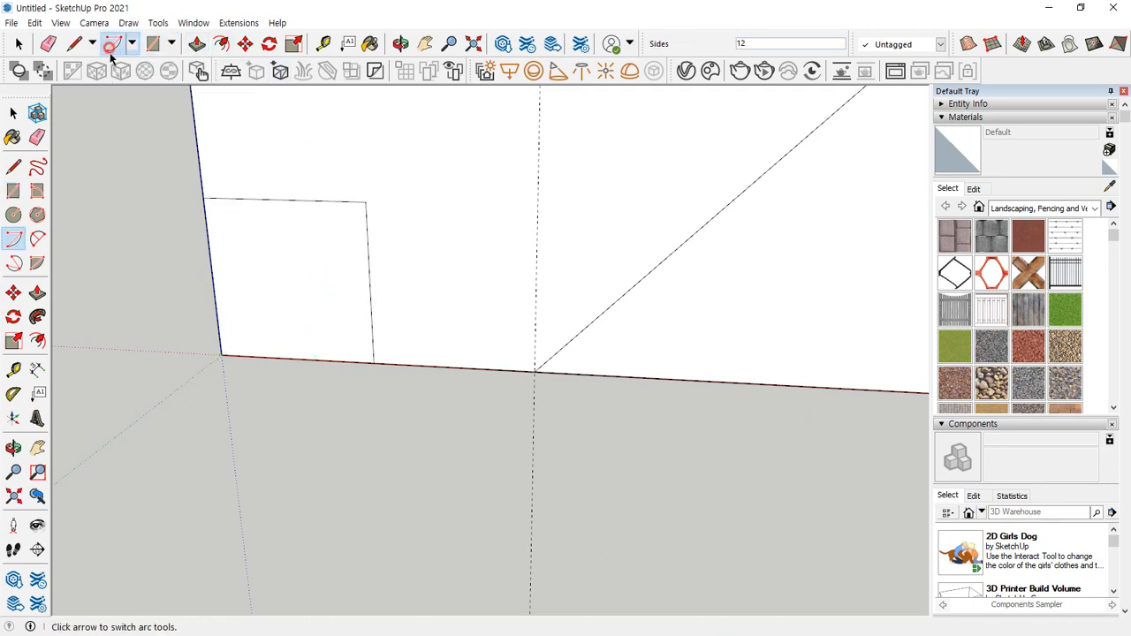
left_click(365, 202)
left_click(374, 363)
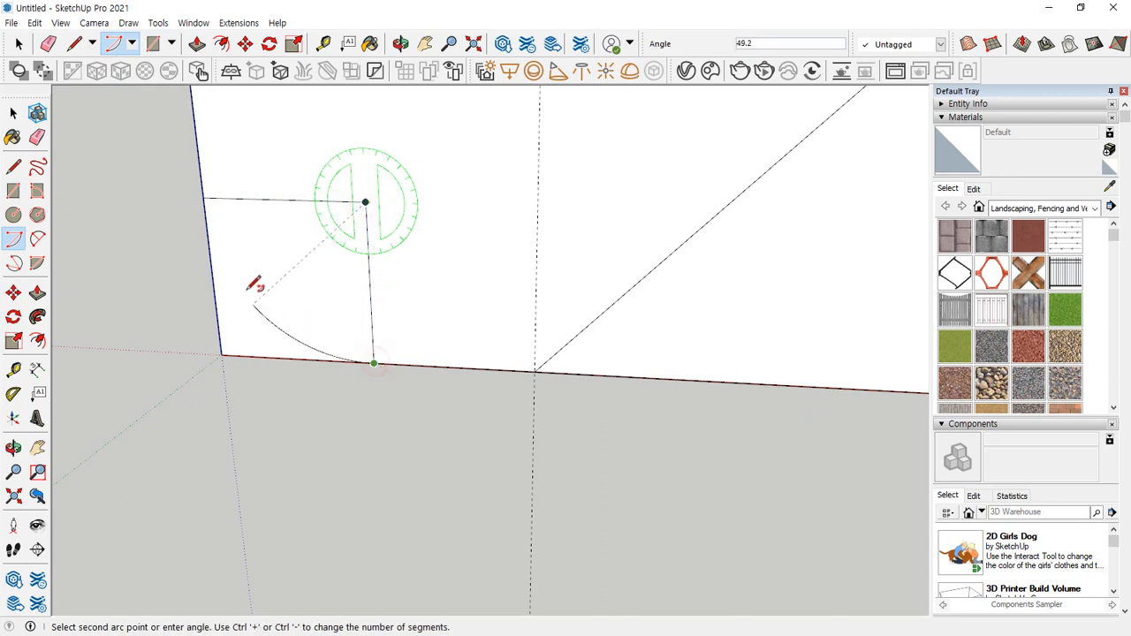
left_click(206, 198)
key("e")
mouse_move(336, 195)
left_mouse_down()
mouse_move(377, 222)
mouse_move(334, 446)
left_mouse_up()
Place guides 50 mm in from the right edge and 50 mm above the bottom edge of the front face
scroll(327, 438, "down", 6)
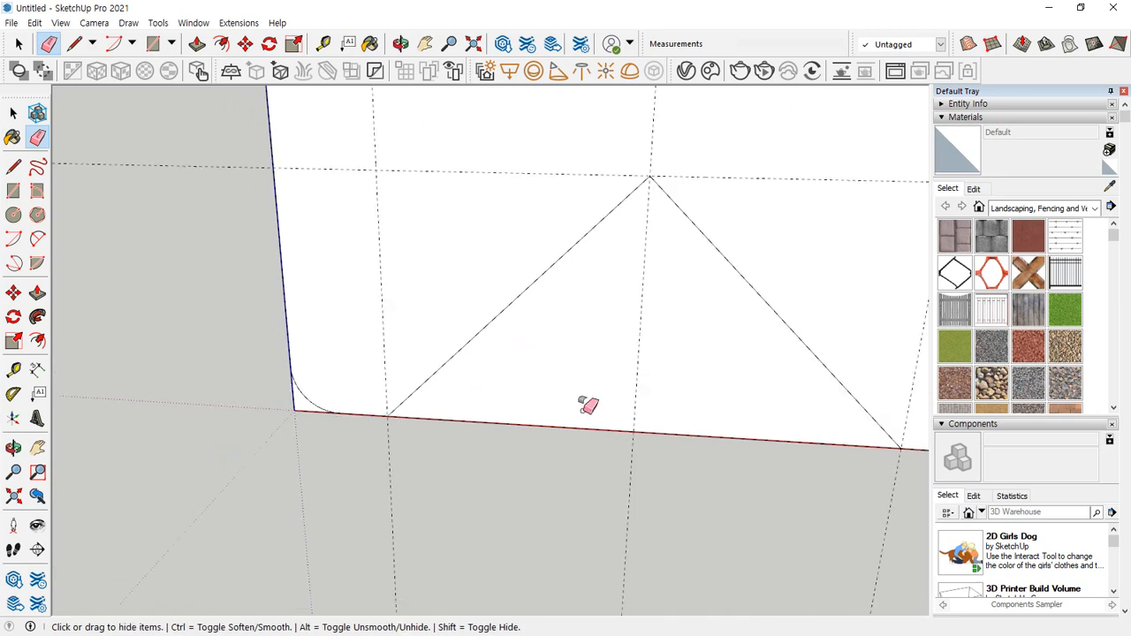
middle_click_drag(589, 404, 240, 331, "shift")
scroll(589, 359, "up", 2)
middle_click_drag(595, 357, 545, 351)
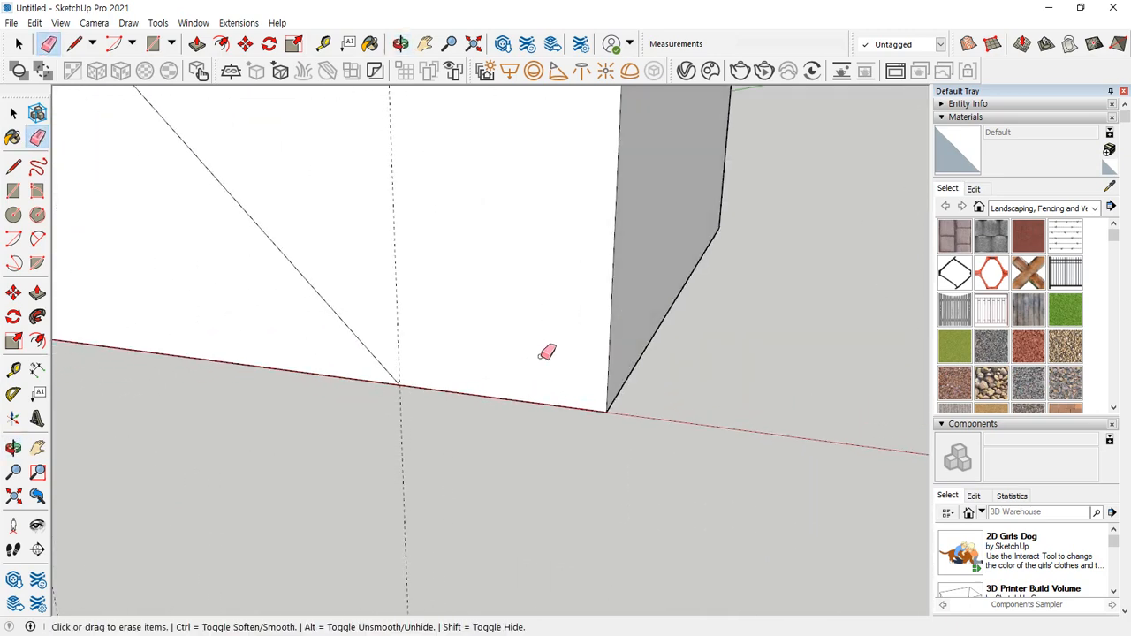
key("t")
left_click(607, 357)
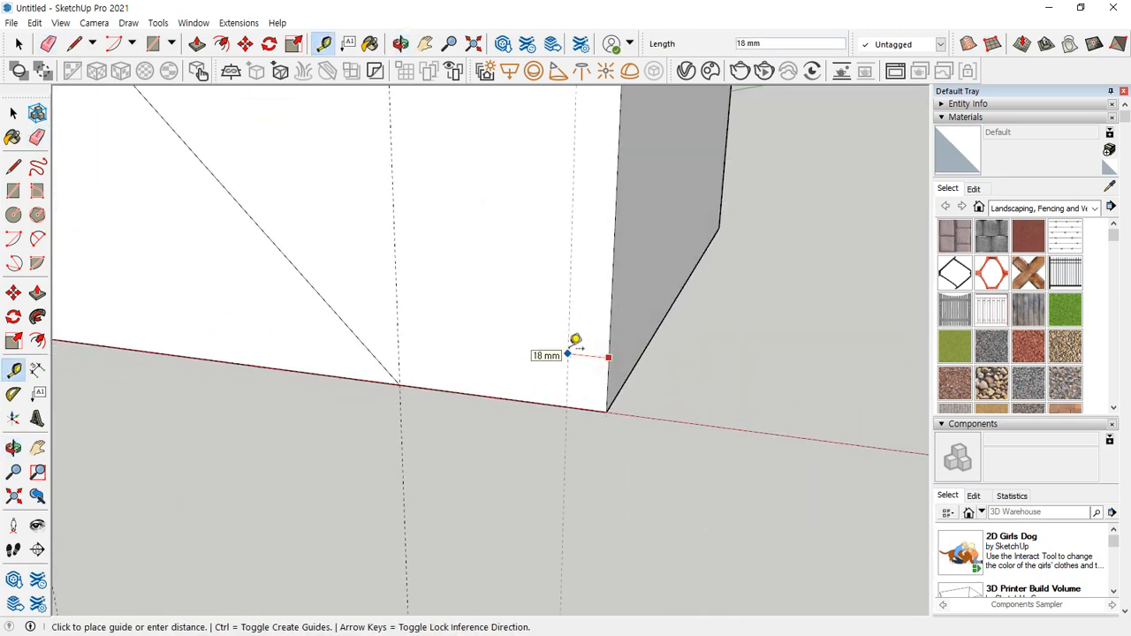
type("50")
key("Return")
left_click(535, 402)
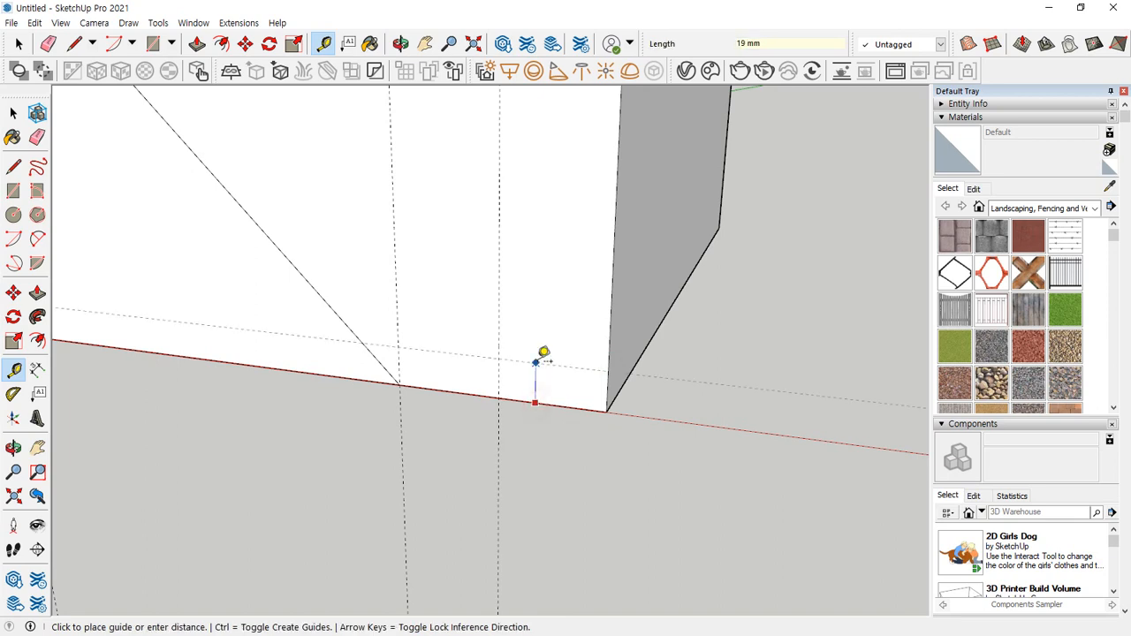
type("50")
key("Return")
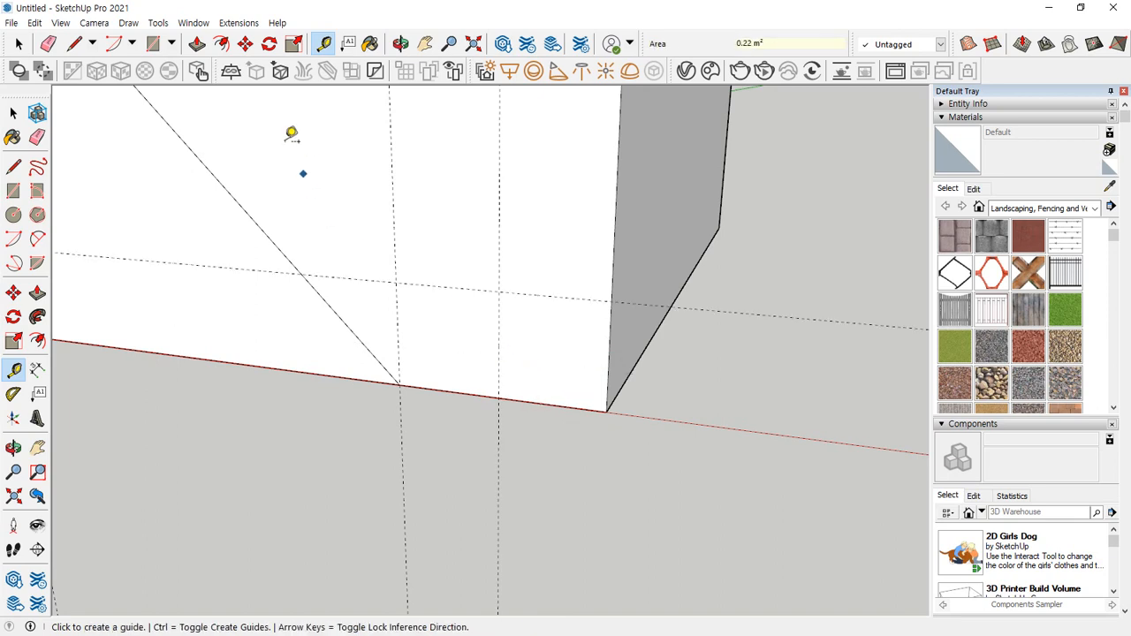
Draw a quarter arc centred on the 50 mm guides' intersection at the bottom-right corner, and erase those two guides
left_click(113, 43)
left_click(499, 292)
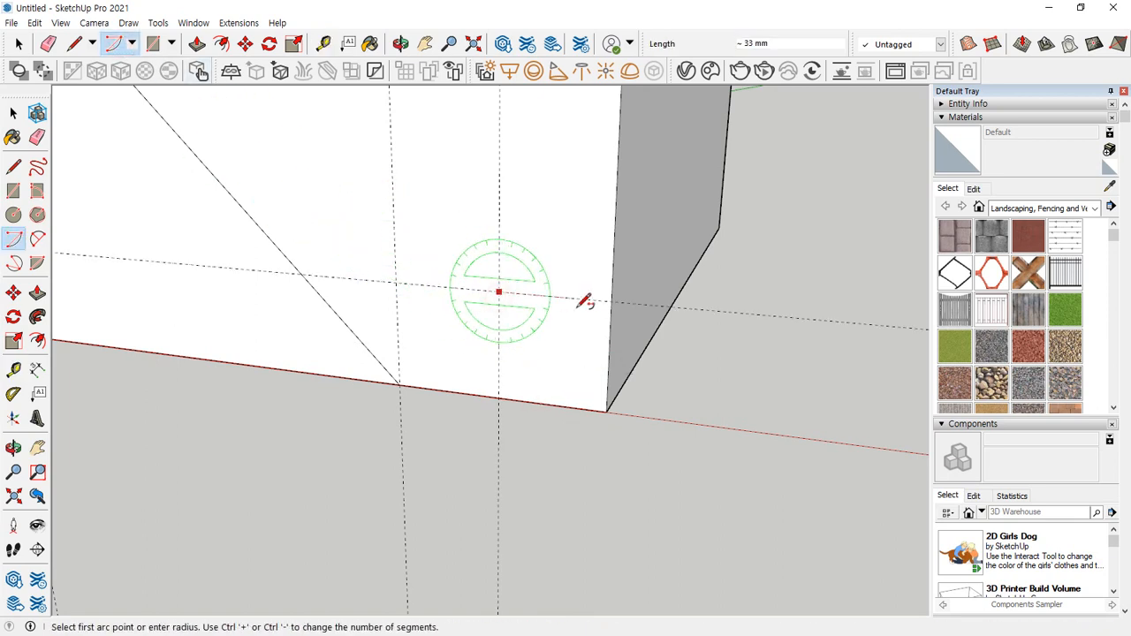
left_click(616, 300)
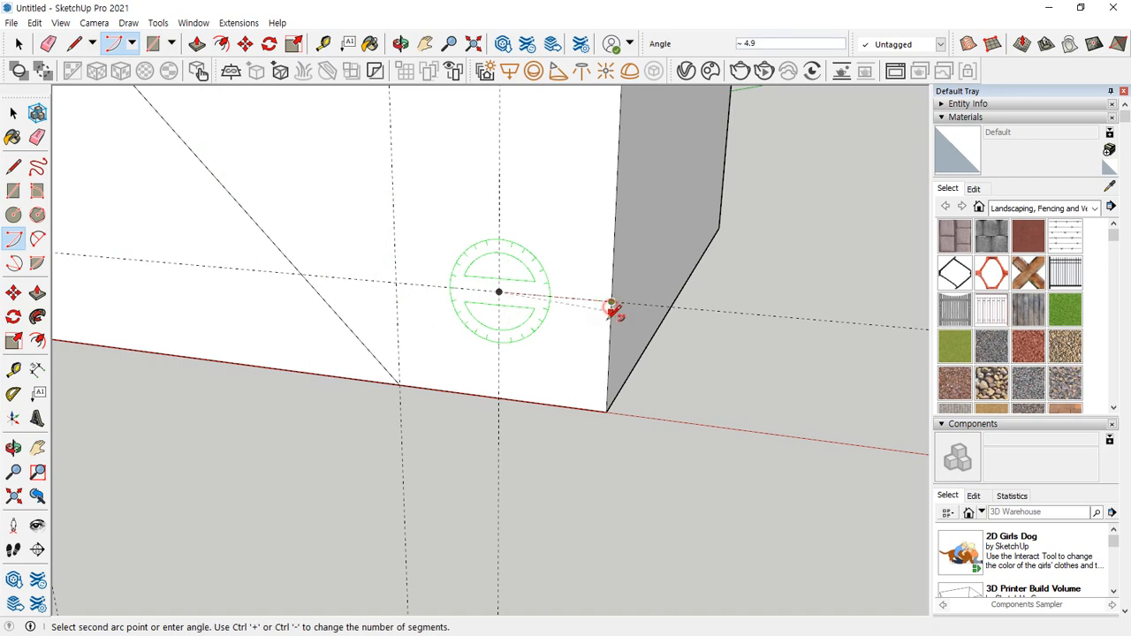
left_click(501, 398)
key("e")
left_click_drag(491, 295, 497, 299)
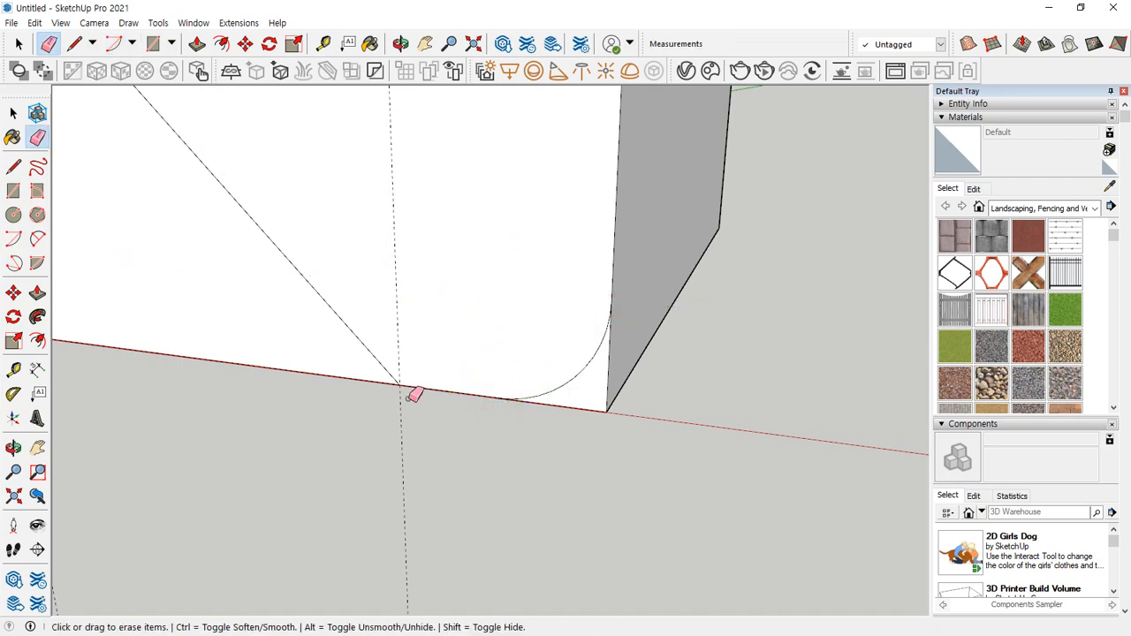
Push the bottom-right corner face back 500 mm to cut it away and round the box's lower edge
scroll(508, 386, "down", 2)
scroll(445, 361, "down", 2)
middle_click_drag(442, 359, 574, 354, "shift")
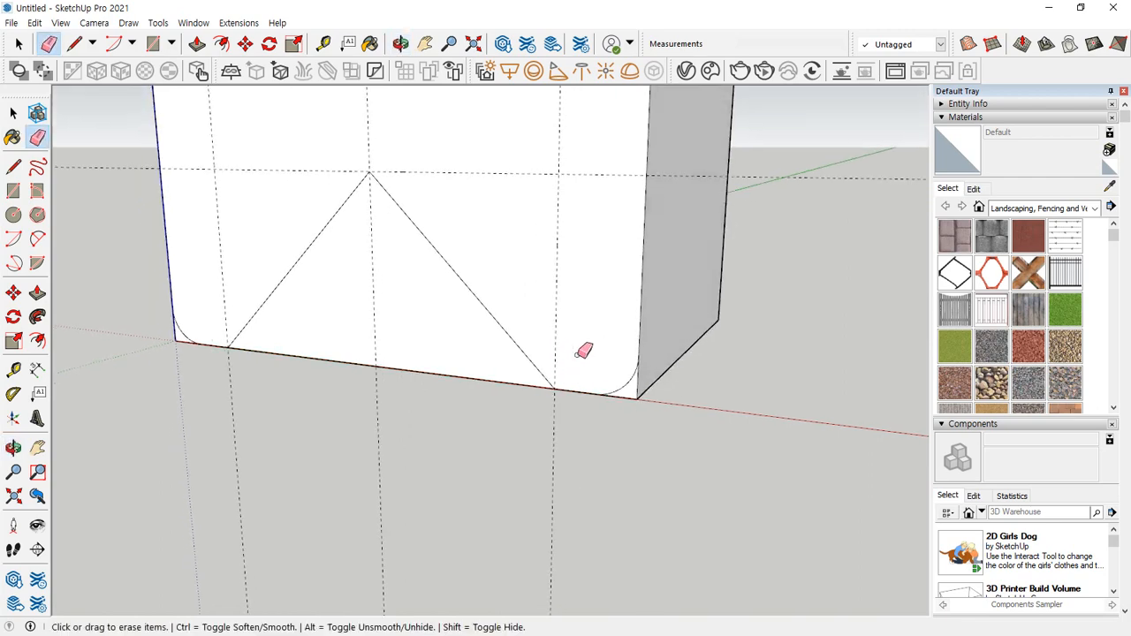
key("p")
left_click(631, 396)
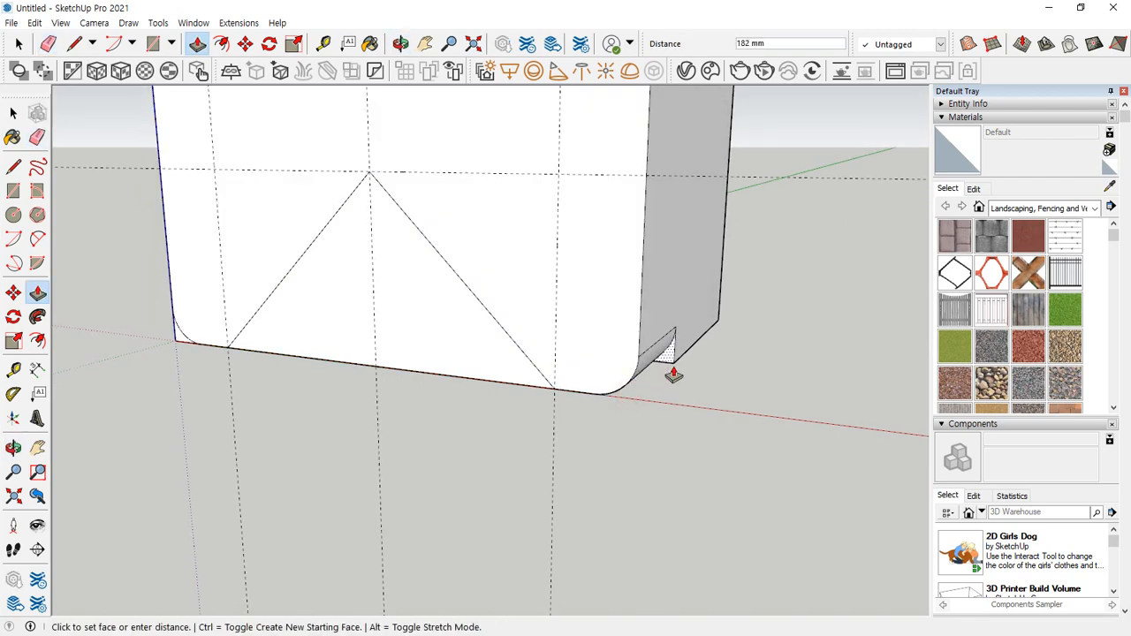
type("500")
key("Return")
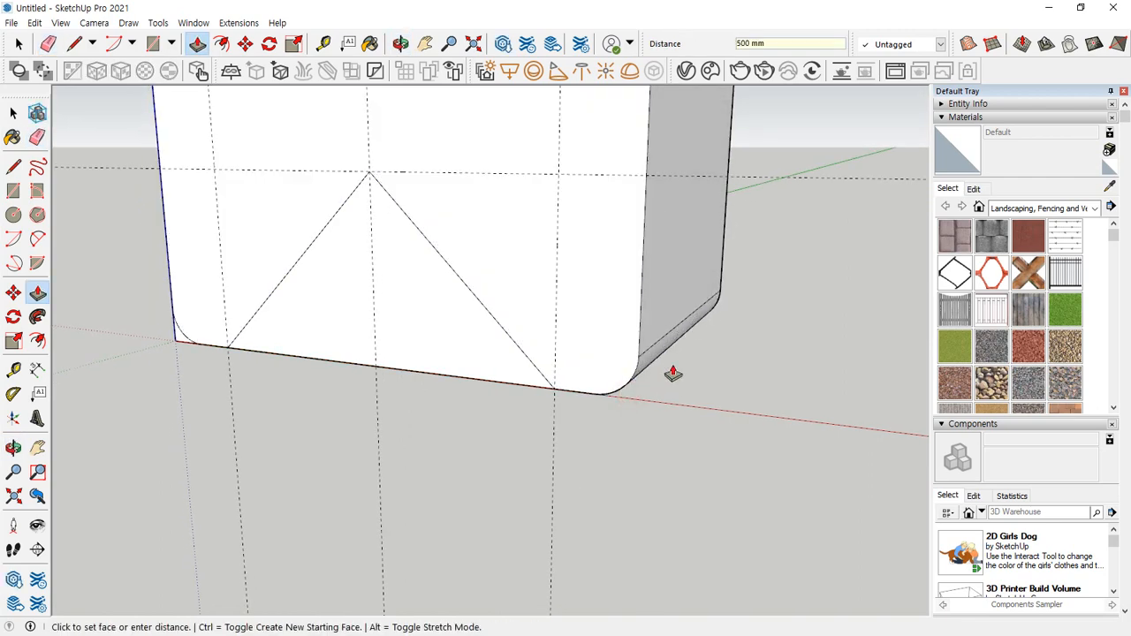
Push the bottom-left corner face back 500 mm to cut it away along the box's depth
middle_click_drag(671, 374, 732, 379)
left_click(274, 437)
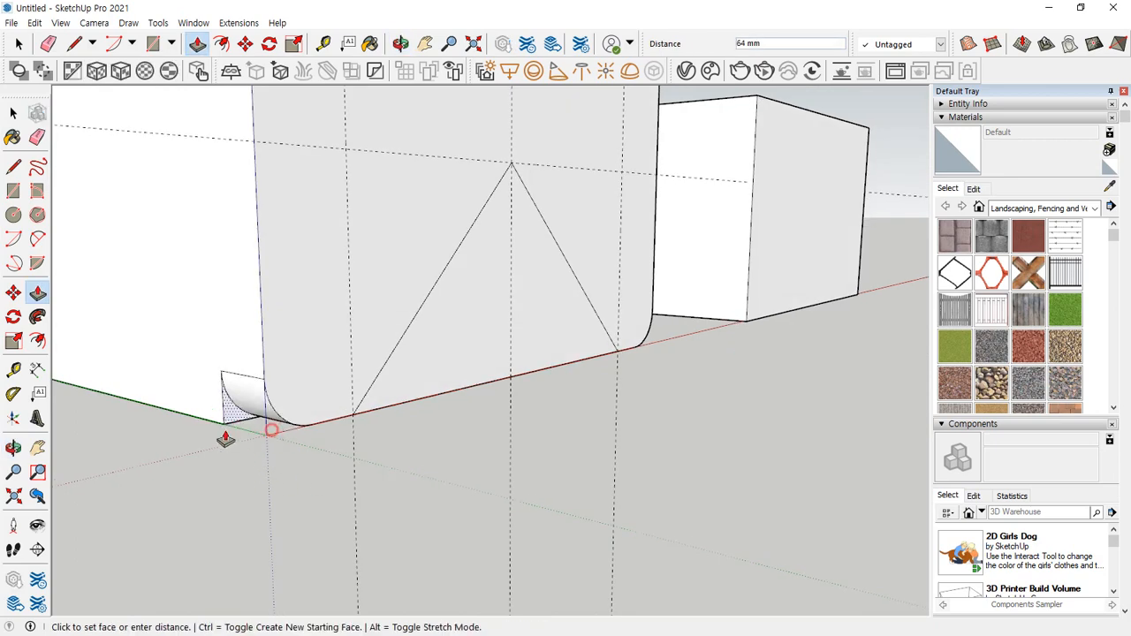
type("500")
key("Return")
middle_click_drag(224, 439, 330, 449)
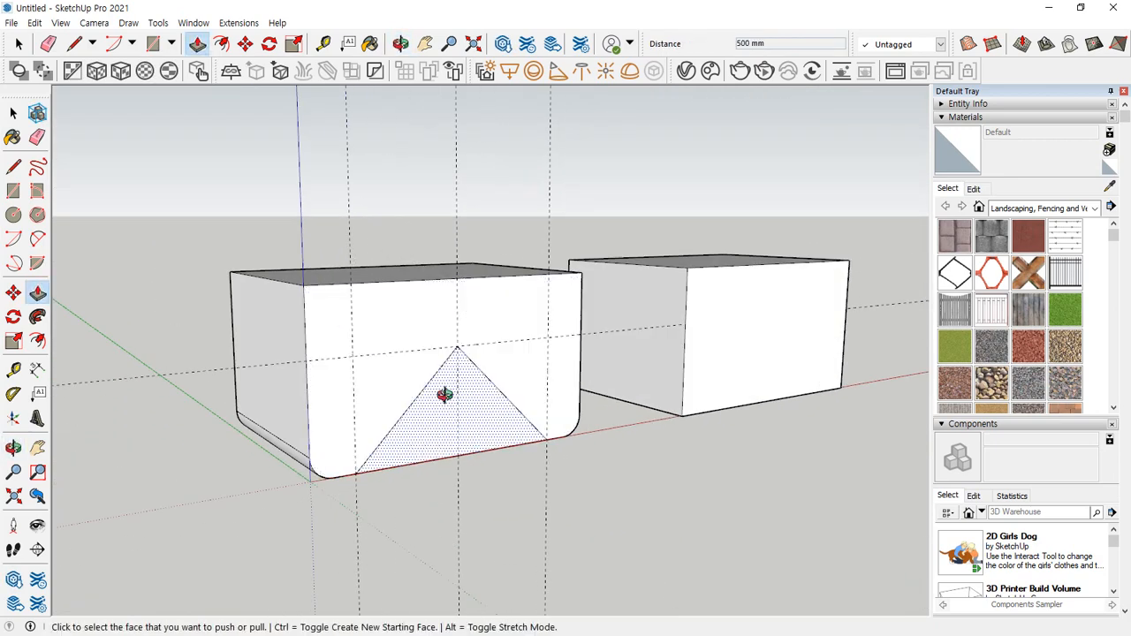
middle_click_drag(445, 399, 380, 417)
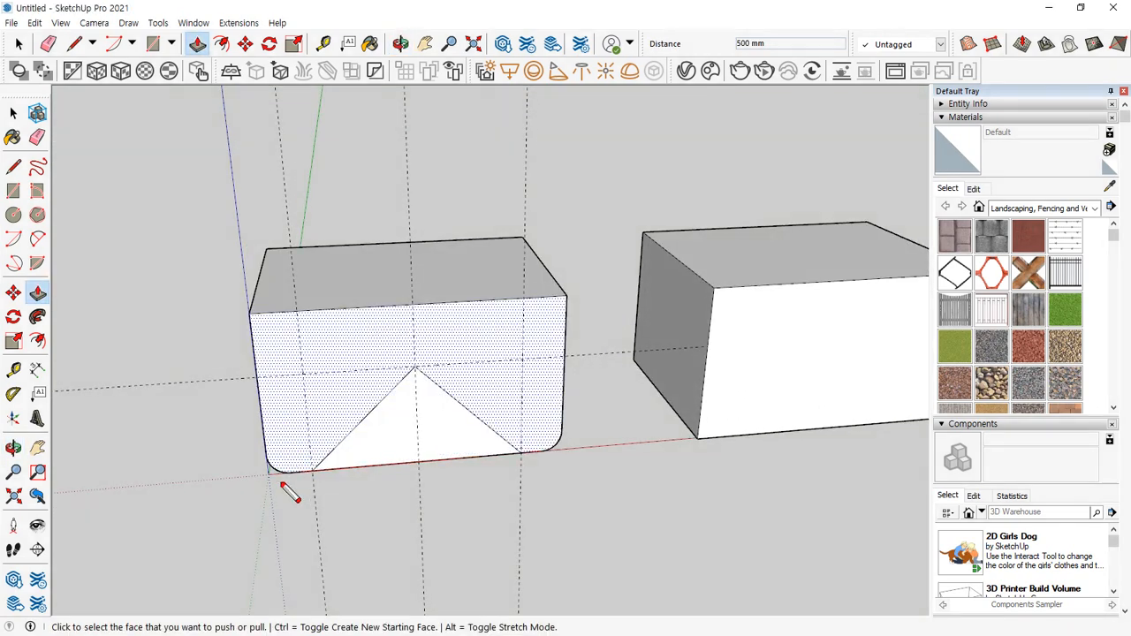
mouse_move(219, 508)
left_mouse_down()
mouse_move(247, 482)
mouse_move(267, 484)
left_mouse_up()
left_click_drag(217, 294, 250, 326)
mouse_move(249, 292)
left_mouse_down()
mouse_move(257, 319)
mouse_move(215, 340)
left_mouse_up()
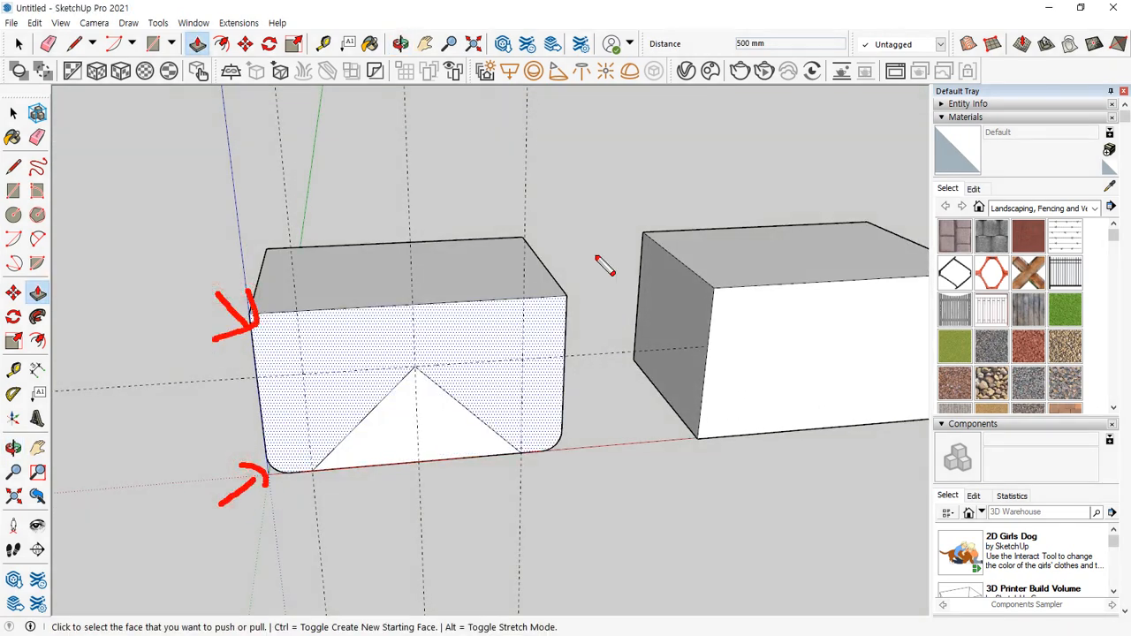
left_click_drag(596, 255, 562, 294)
left_click_drag(563, 285, 579, 301)
left_click_drag(602, 426, 560, 444)
left_click_drag(570, 434, 568, 458)
key("Escape")
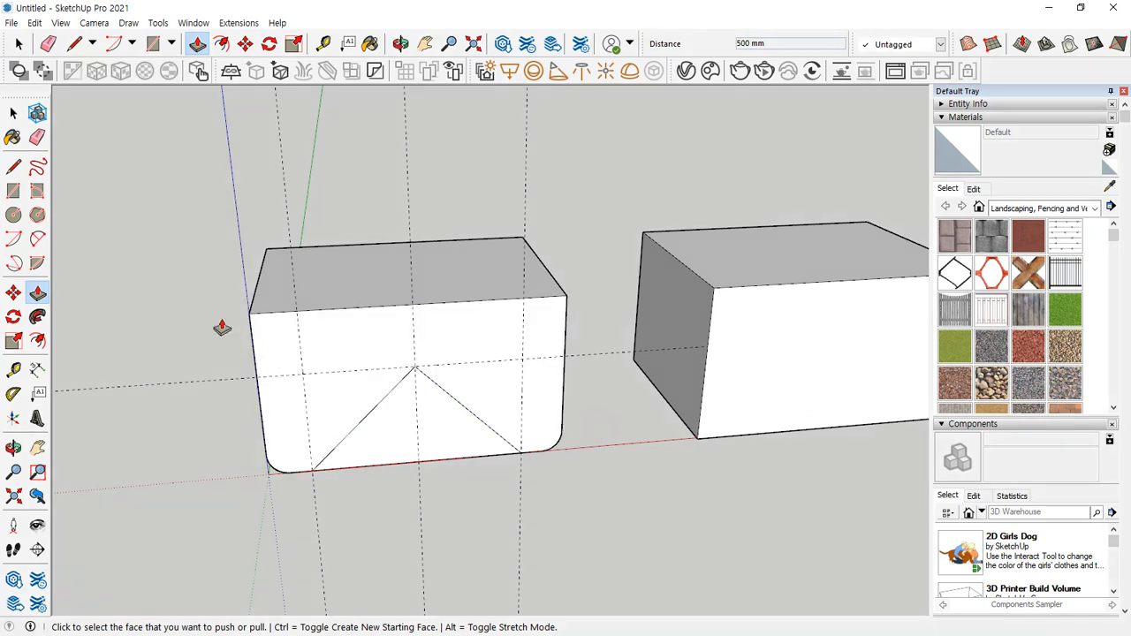
Draw a 50 × 50 mm square on the front face, starting from its top-left corner
scroll(228, 334, "up", 5)
middle_click_drag(288, 320, 299, 321)
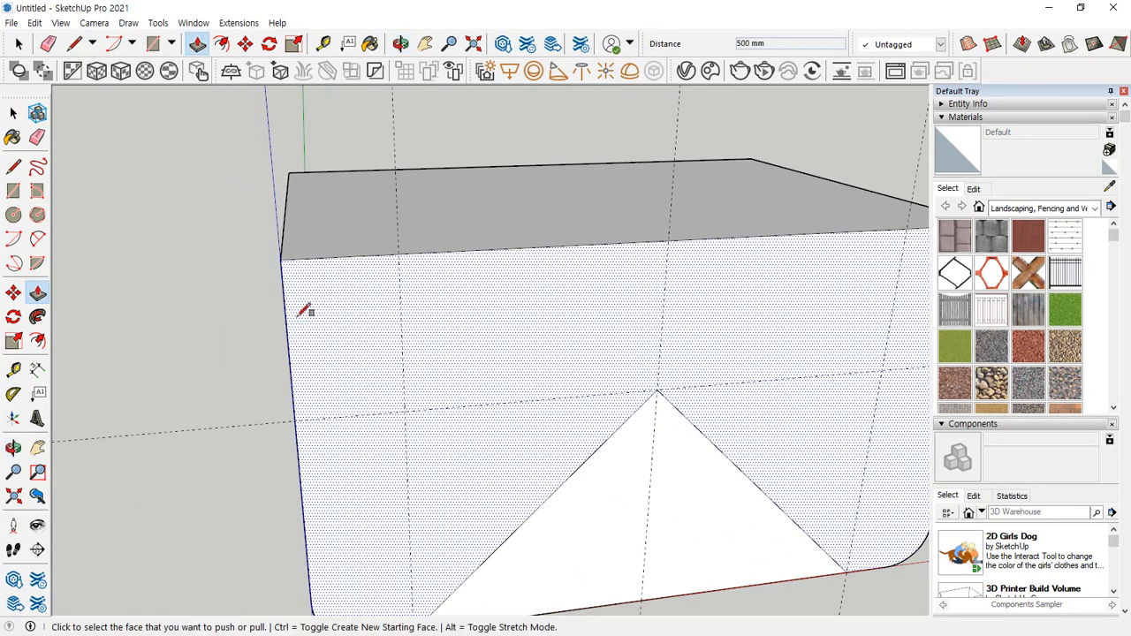
key("r")
left_click(279, 260)
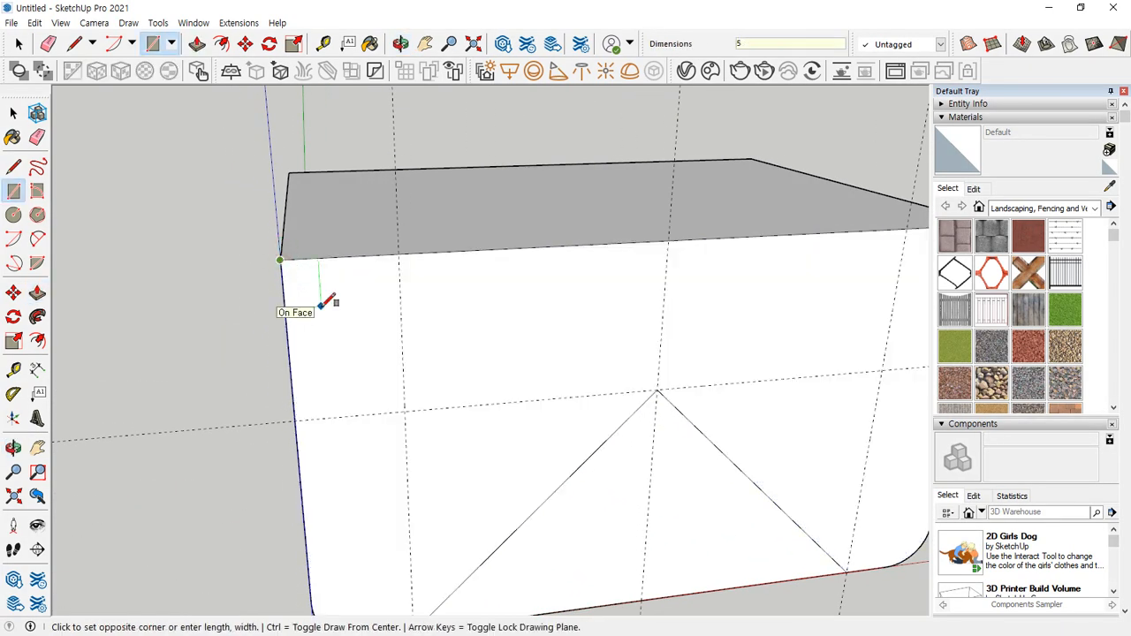
type("50,50")
key("Return")
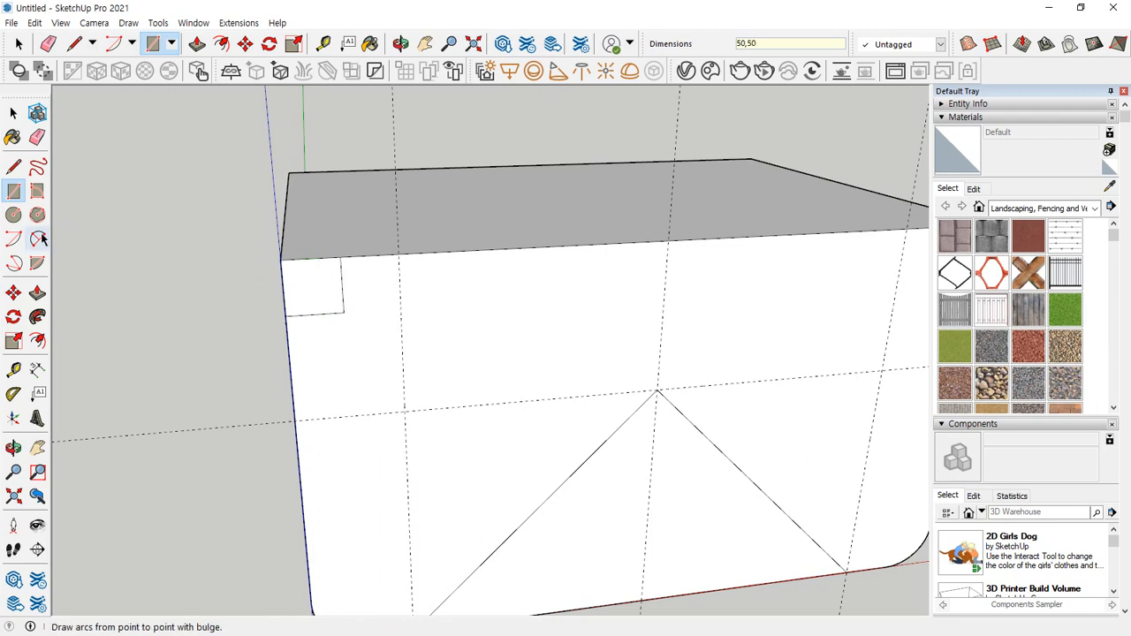
Draw a quarter arc rounding the front face's top-left corner, centred on the 50 mm square's inner corner
left_click(14, 238)
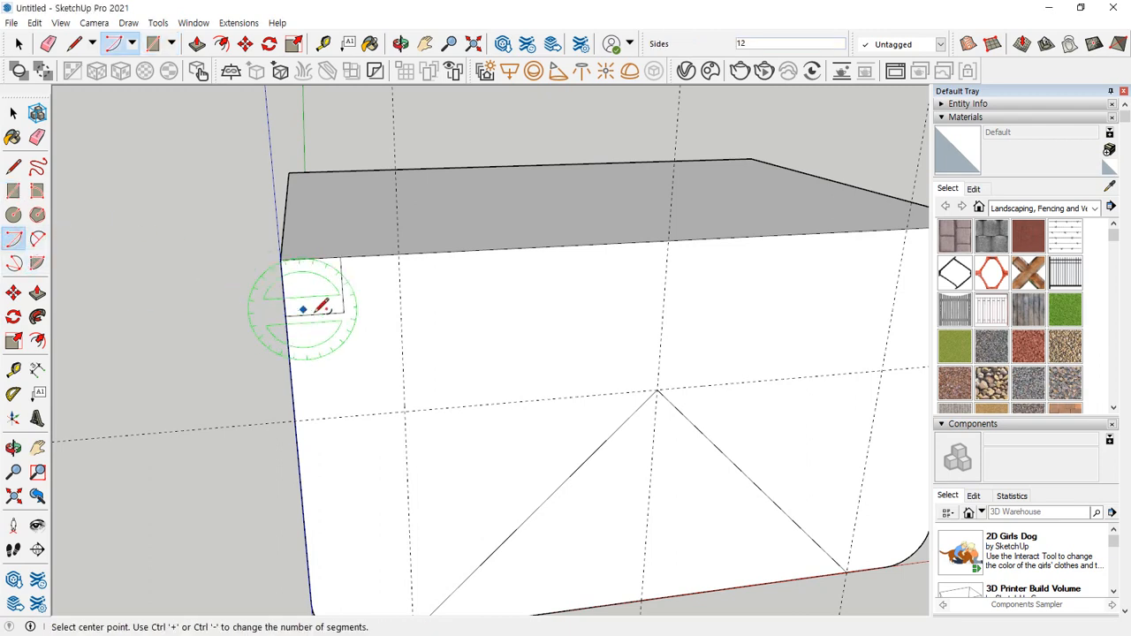
left_click(342, 312)
left_click(281, 312)
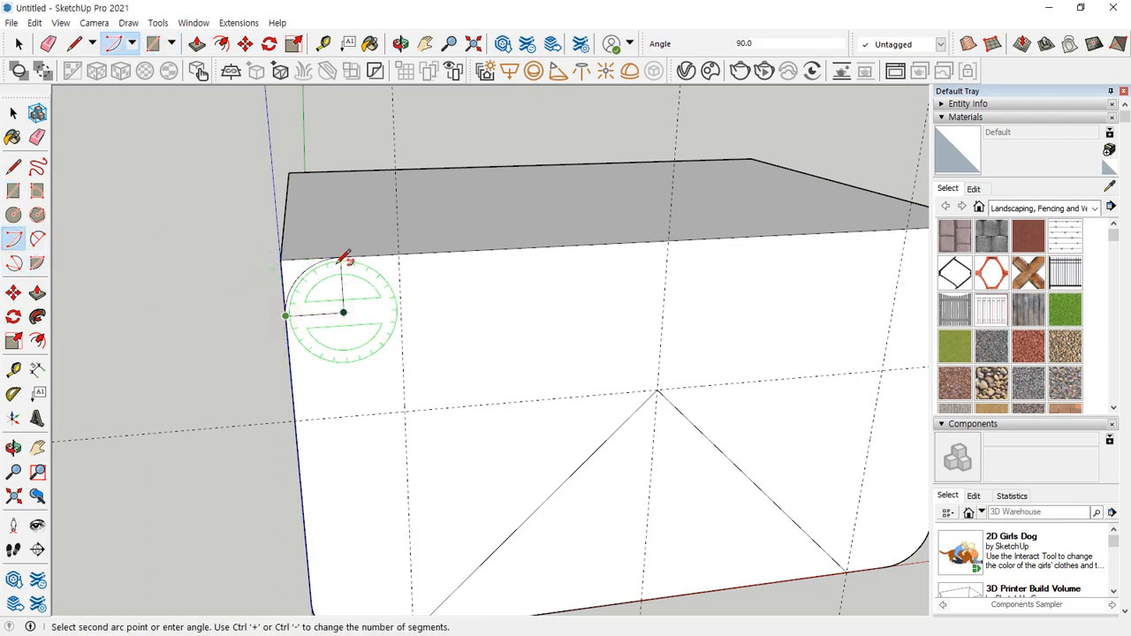
left_click(342, 260)
Draw a 50 × 50 mm square on the front face, starting from its top-right corner
middle_click_drag(636, 290, 237, 353)
middle_click_drag(689, 332, 613, 329)
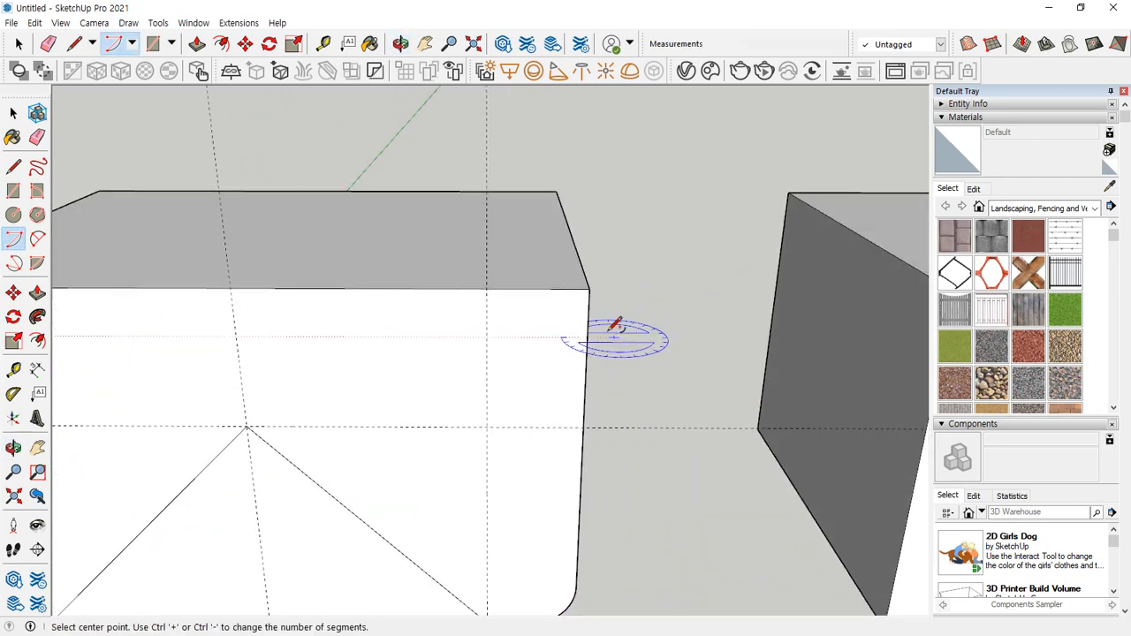
key("r")
left_click(589, 289)
type("50,50")
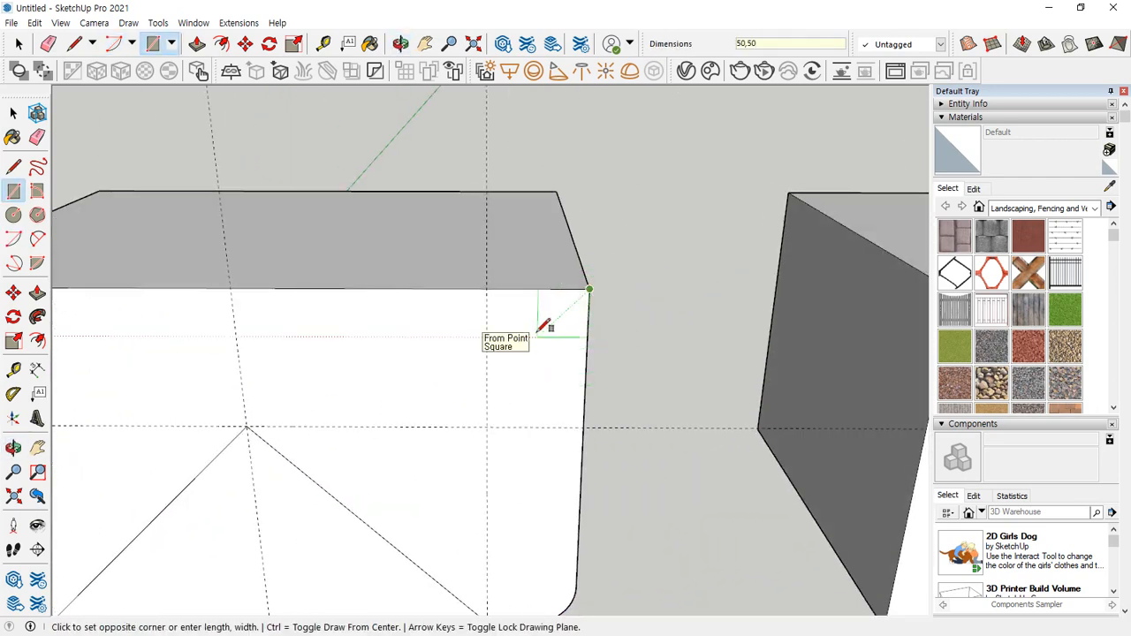
key("Return")
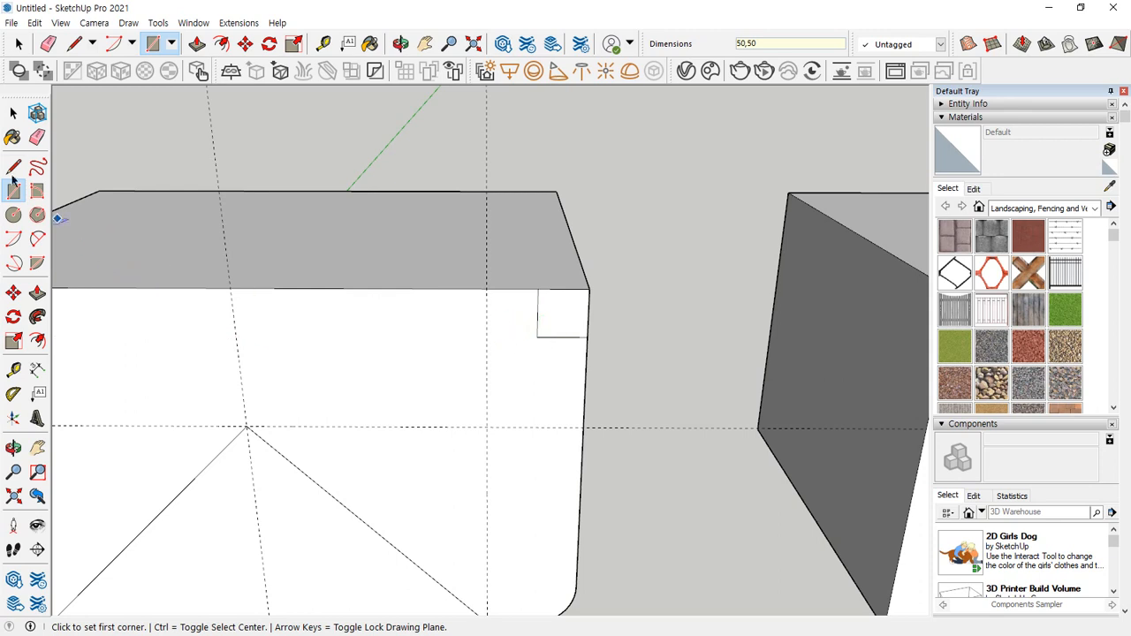
Draw a quarter arc centred on the top-right square's inner corner and erase the square's two inner sides
left_click(14, 239)
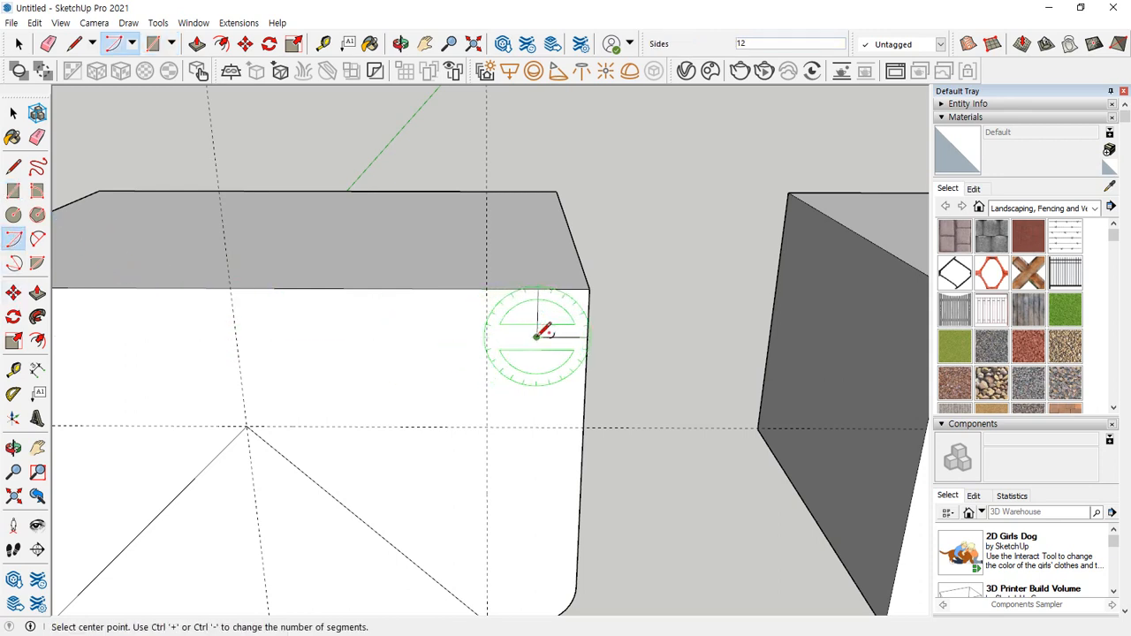
left_click(537, 337)
left_click(585, 337)
left_click(537, 290)
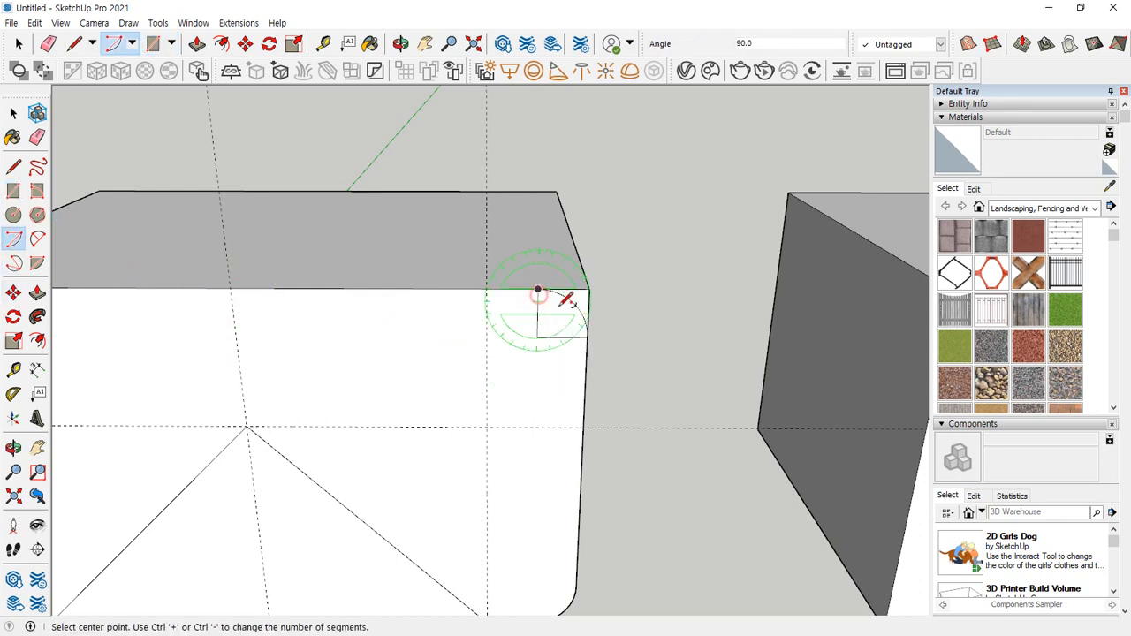
key("e")
left_click_drag(536, 330, 586, 302)
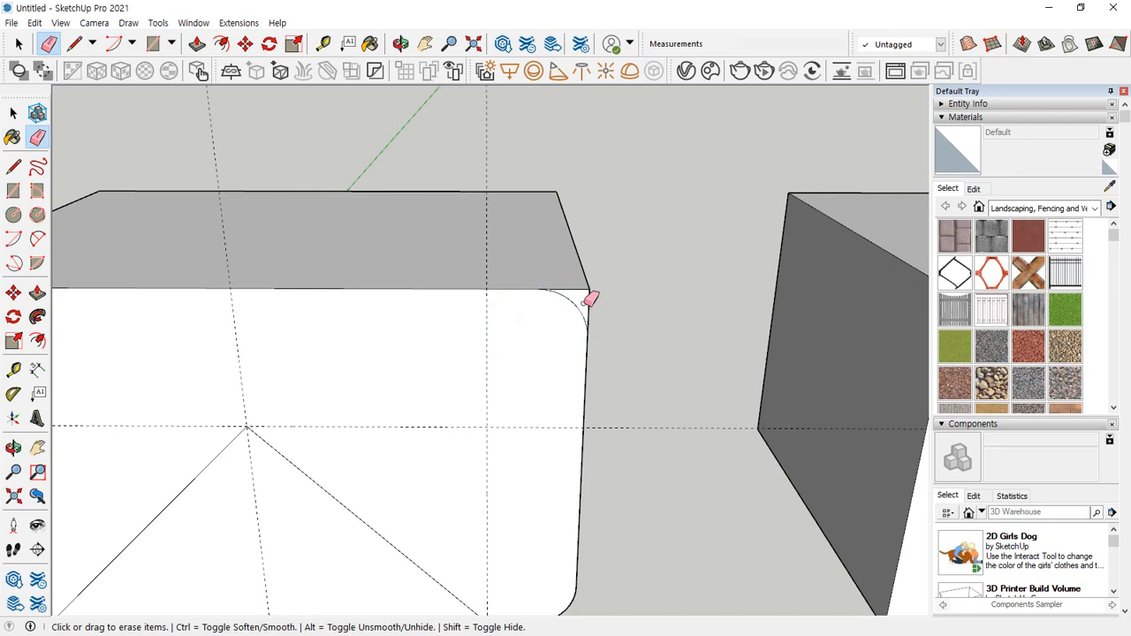
Push the front face's top-right corner piece back 500 mm to round the box's upper edge
key("p")
left_click(587, 305)
type("500")
key("Return")
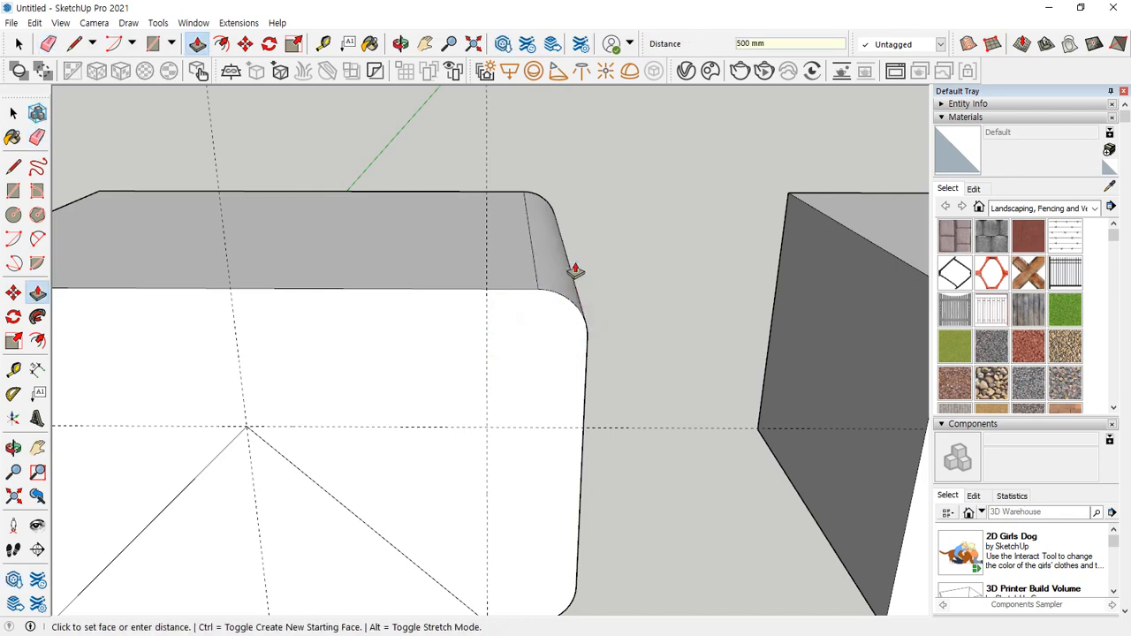
Push the top-left corner piece back 500 mm and erase the leftover square lines beside its arc
middle_click_drag(354, 330, 239, 303)
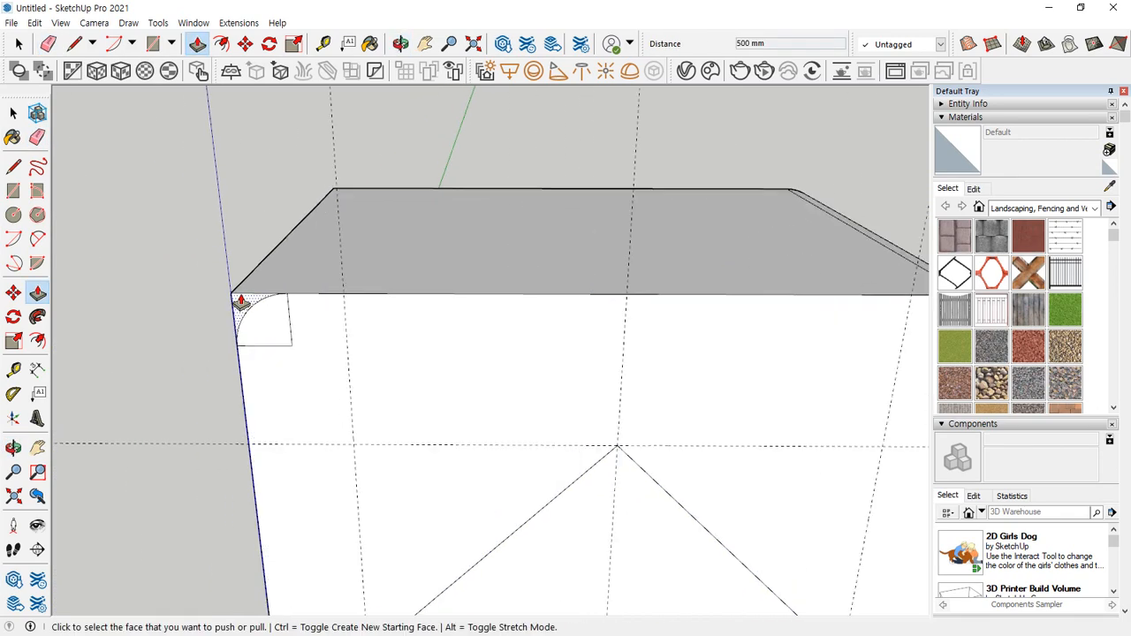
left_click(239, 303)
type("500")
key("Return")
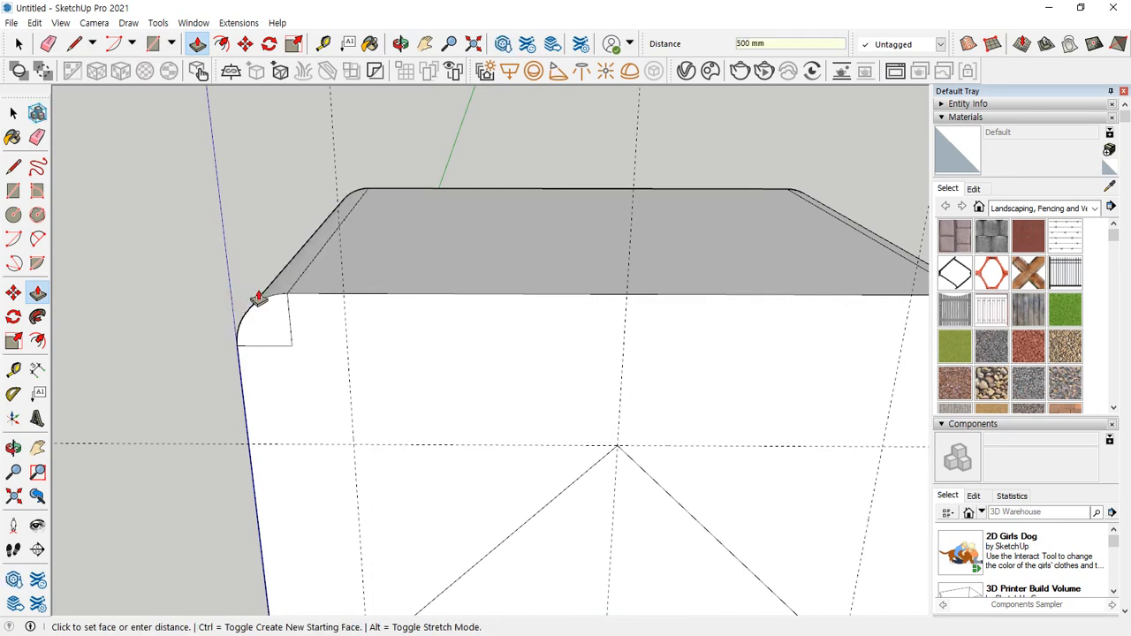
key("e")
scroll(285, 353, "down", 3)
scroll(285, 354, "down", 3)
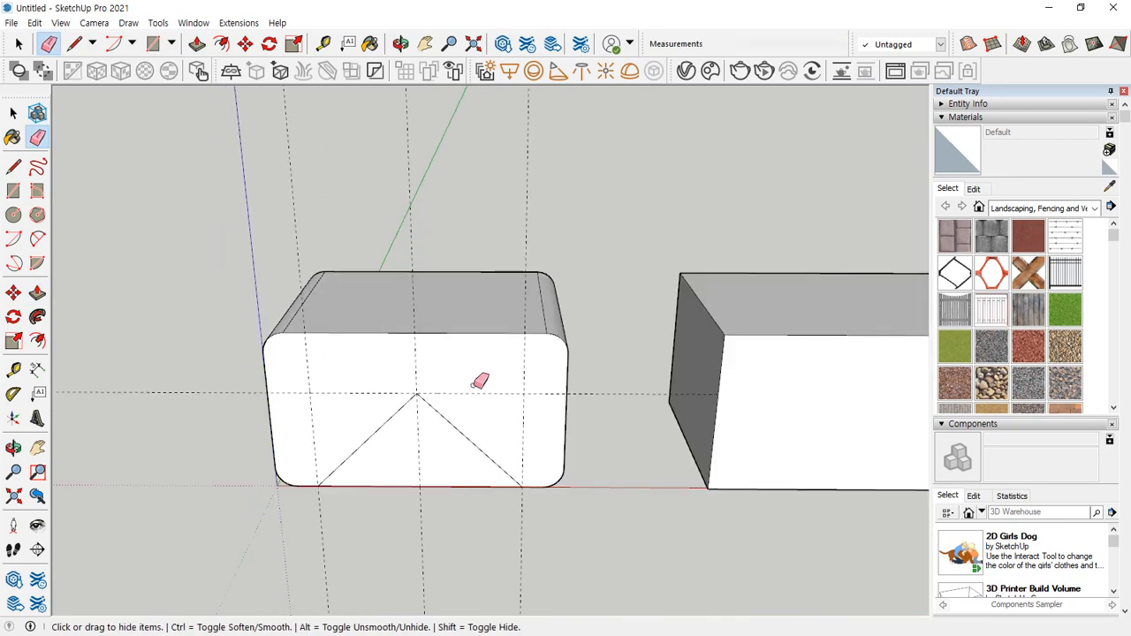
middle_click_drag(480, 379, 276, 389)
scroll(375, 424, "up", 2, "ctrl")
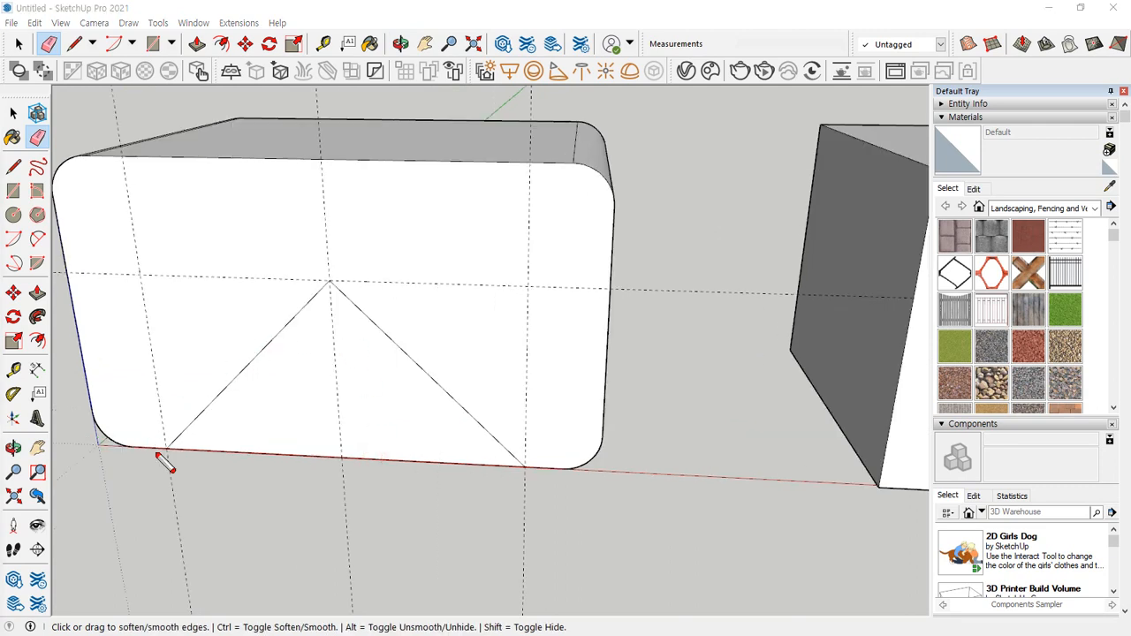
left_click_drag(152, 451, 587, 436)
left_click_drag(516, 451, 576, 469)
Place a guide 50 mm above the bottom edge of the front face
scroll(151, 457, "up", 6)
mouse_move(228, 433)
middle_mouse_down()
mouse_move(210, 432)
mouse_move(220, 424)
middle_mouse_up()
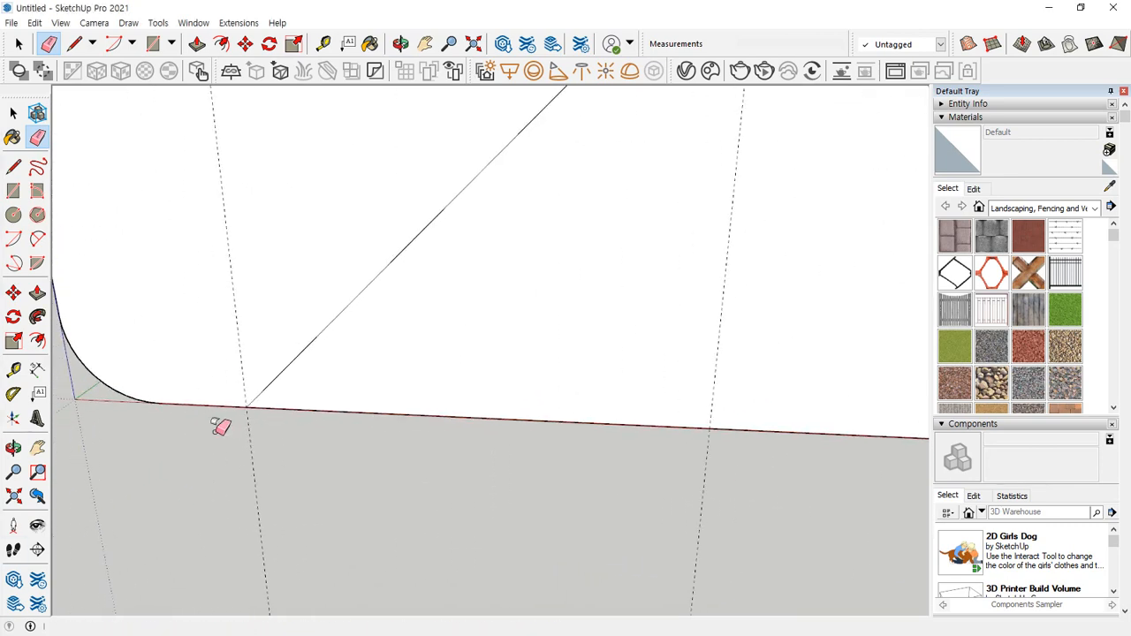
key("p")
key("t")
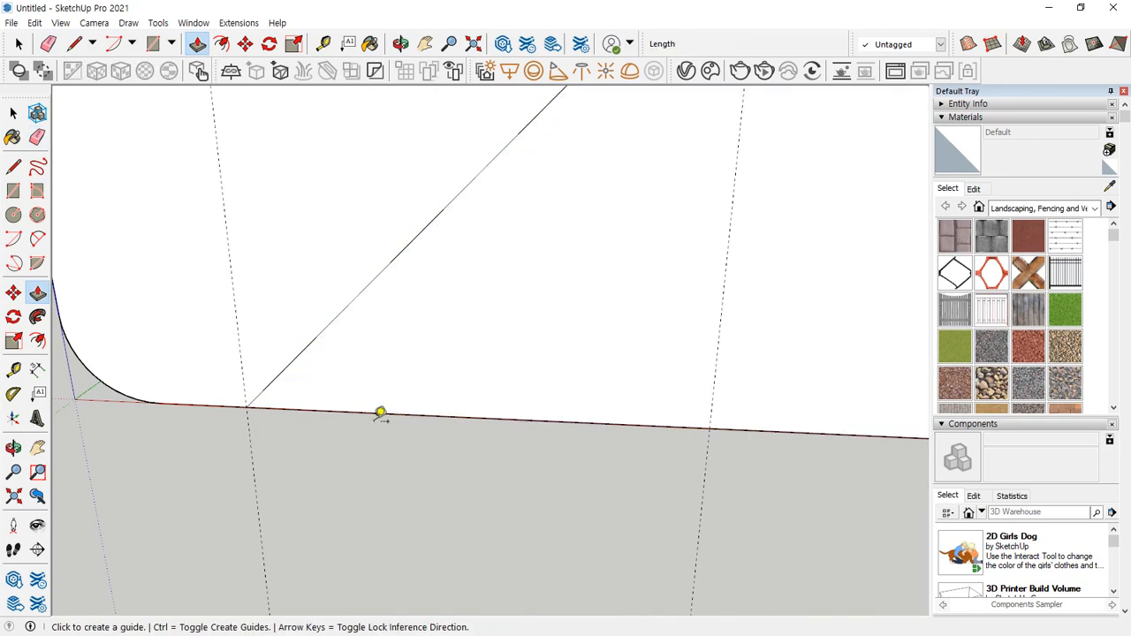
left_click(372, 412)
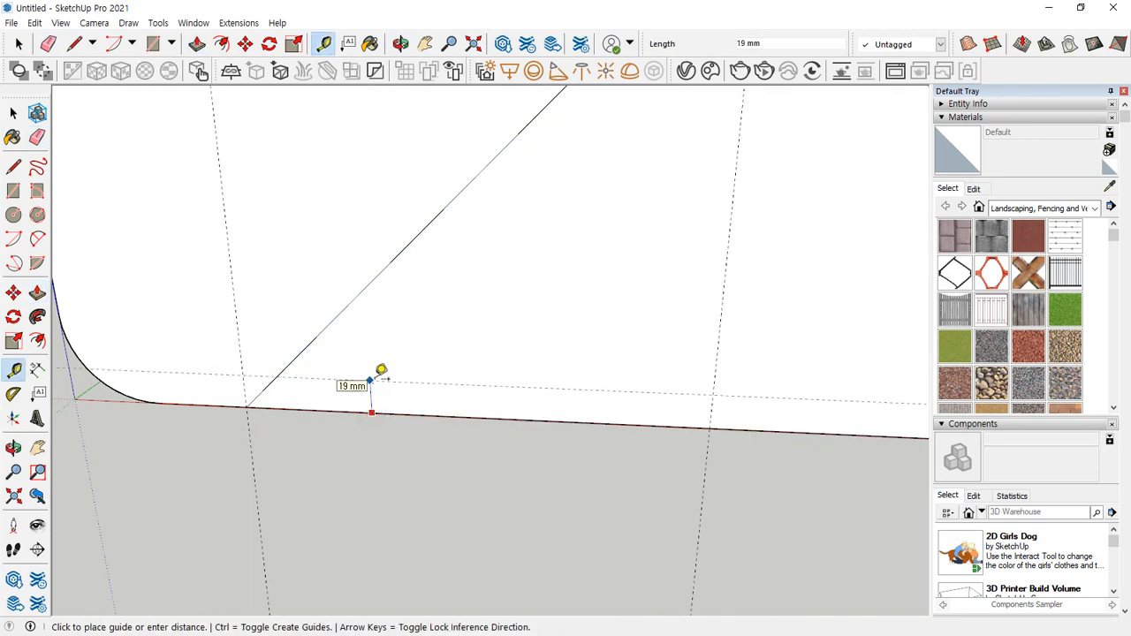
key("Escape")
Place a guide parallel to the triangle's left slanted edge, 50 mm outside it
left_click(350, 301)
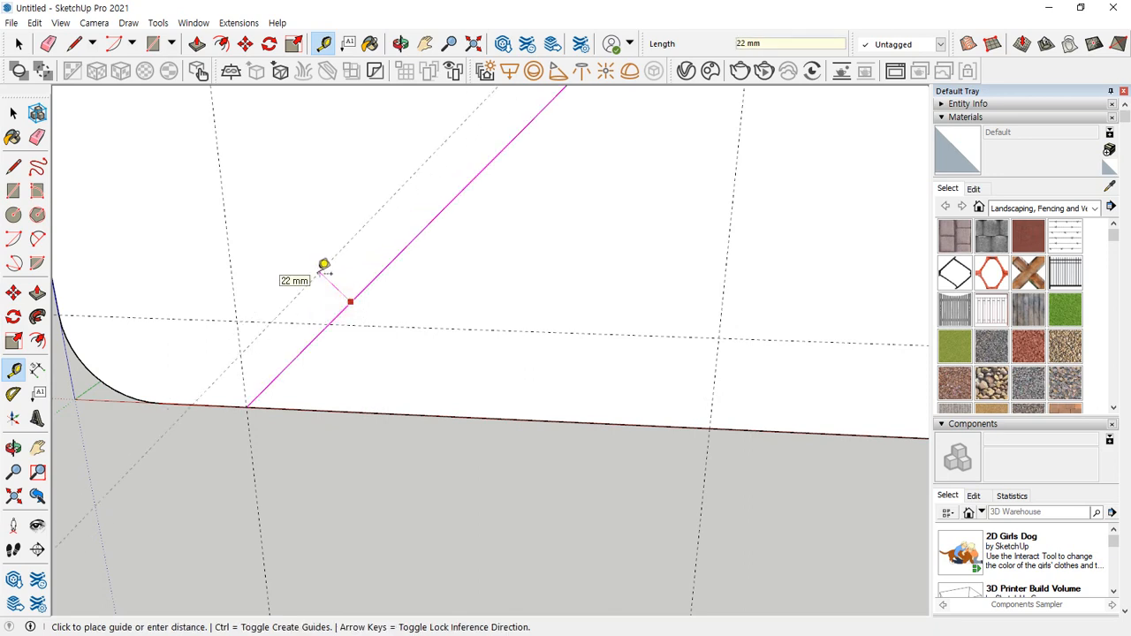
mouse_move(371, 281)
left_mouse_down()
mouse_move(341, 327)
mouse_move(350, 308)
mouse_move(304, 291)
mouse_move(307, 248)
left_mouse_up()
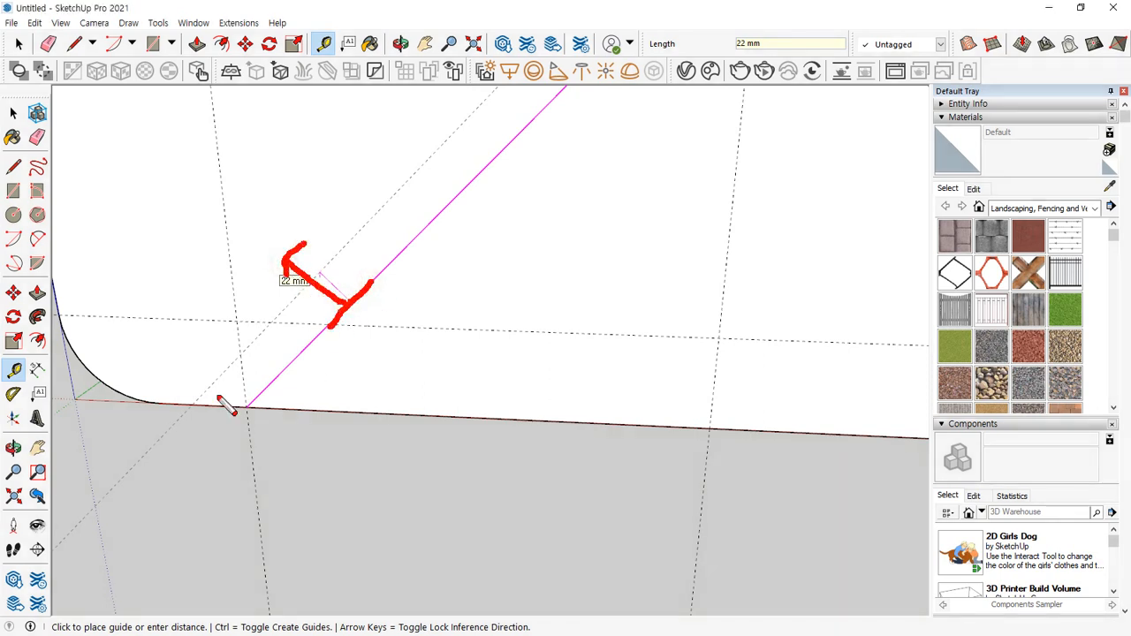
mouse_move(414, 274)
left_mouse_down()
mouse_move(408, 243)
mouse_move(407, 273)
left_mouse_up()
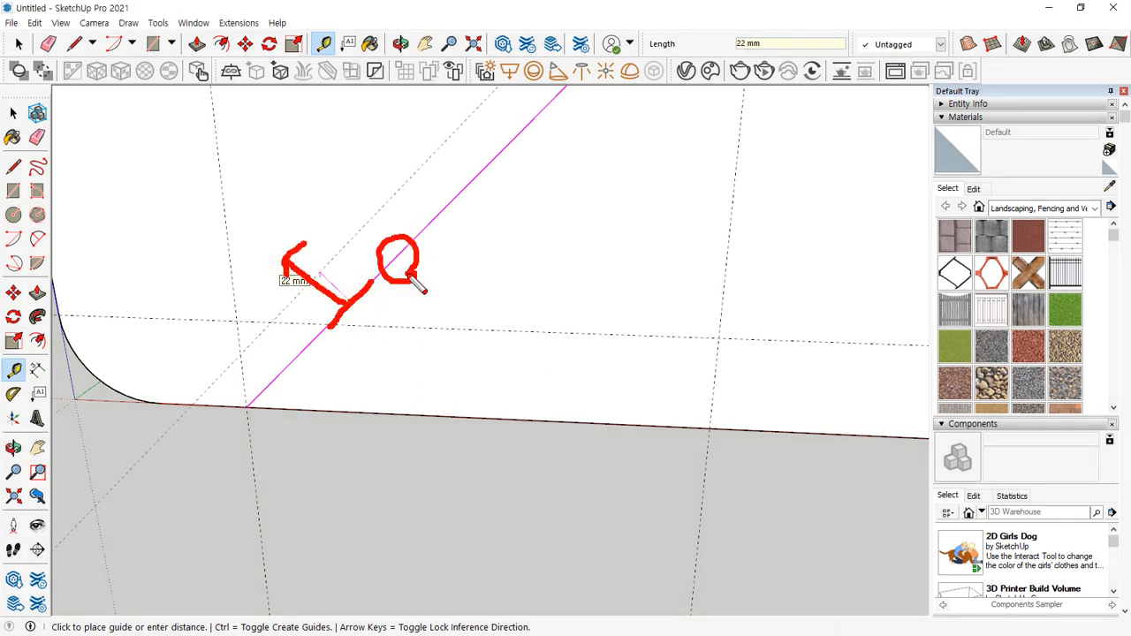
key("Escape")
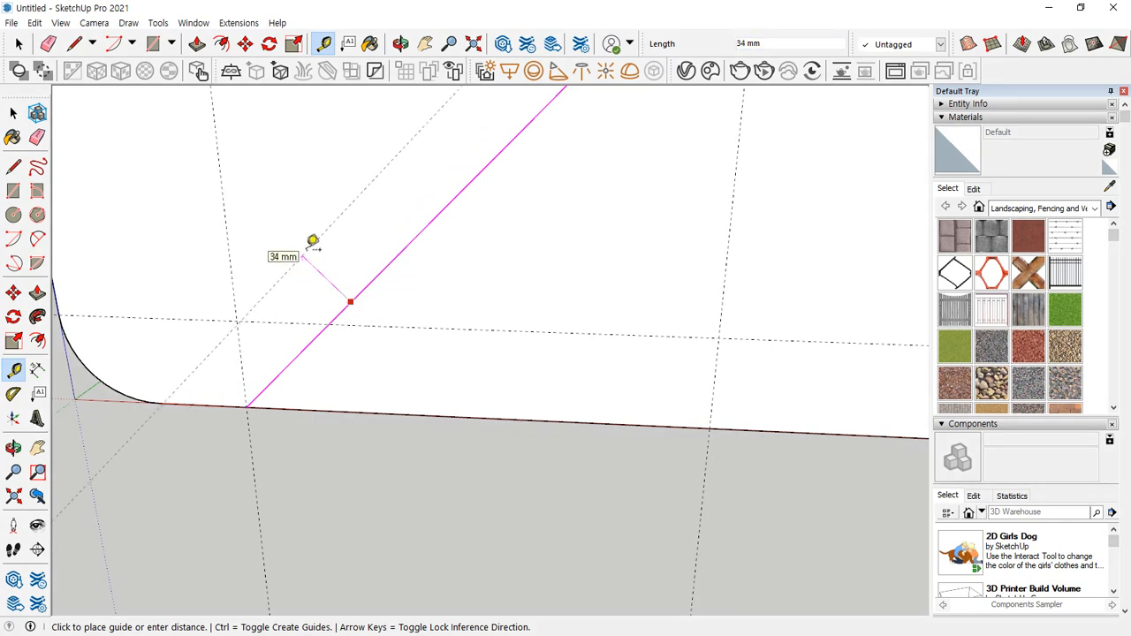
left_click(312, 241)
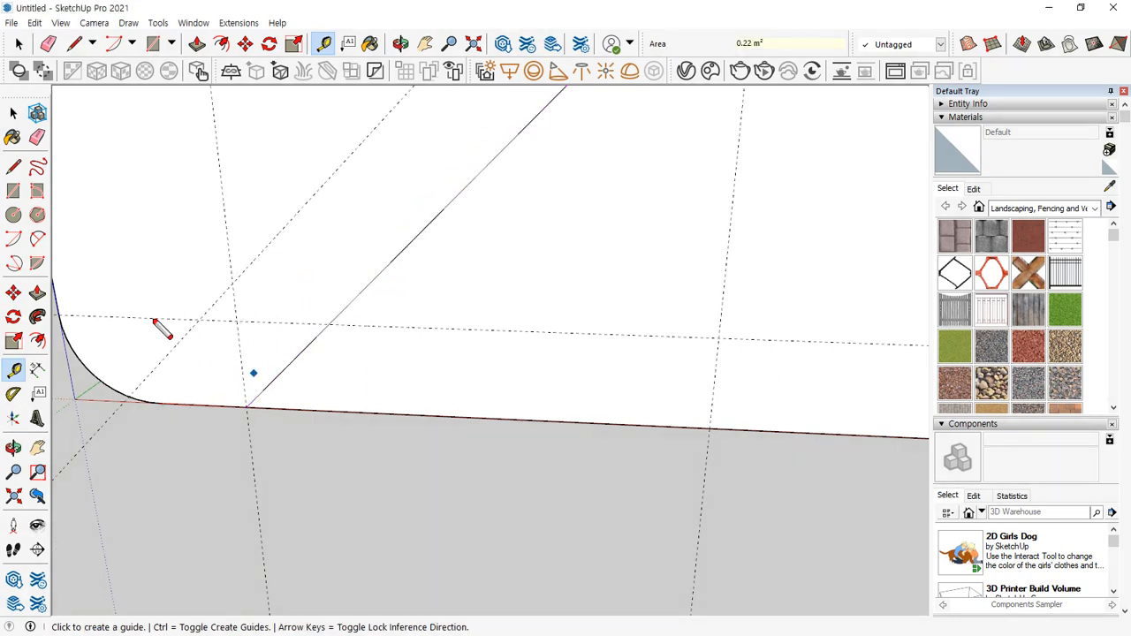
left_click_drag(139, 320, 328, 322)
mouse_move(252, 257)
left_mouse_down()
mouse_move(173, 328)
mouse_move(202, 323)
left_mouse_up()
key("Escape")
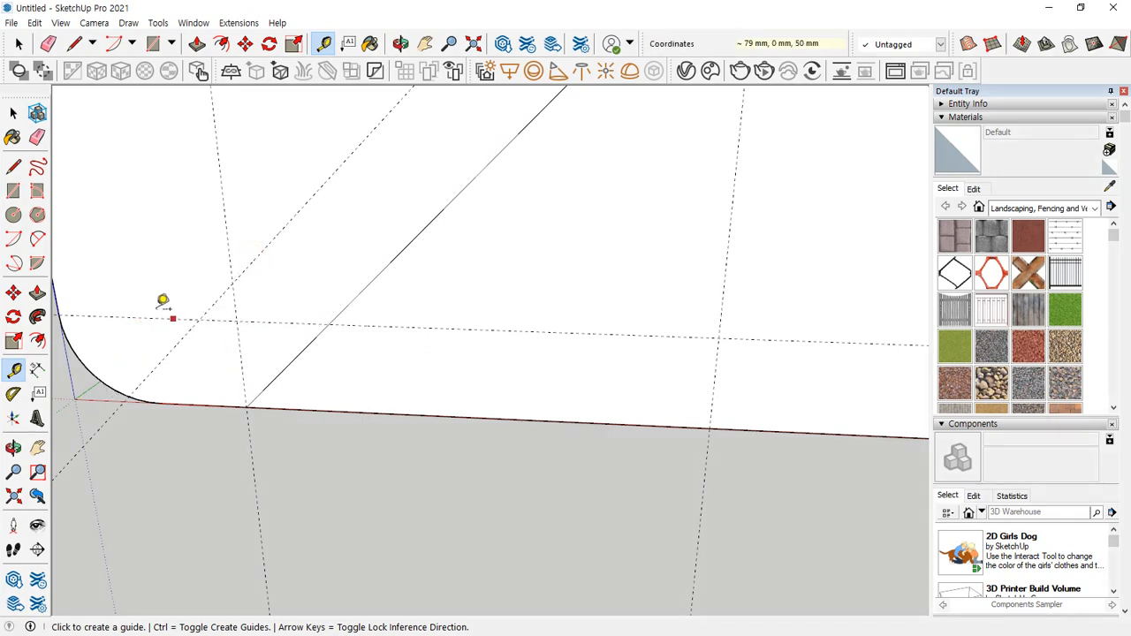
Draw an arc centred on the two guides' intersection, from the bottom edge to past the triangle's left slanted edge
left_click(13, 239)
left_click(200, 319)
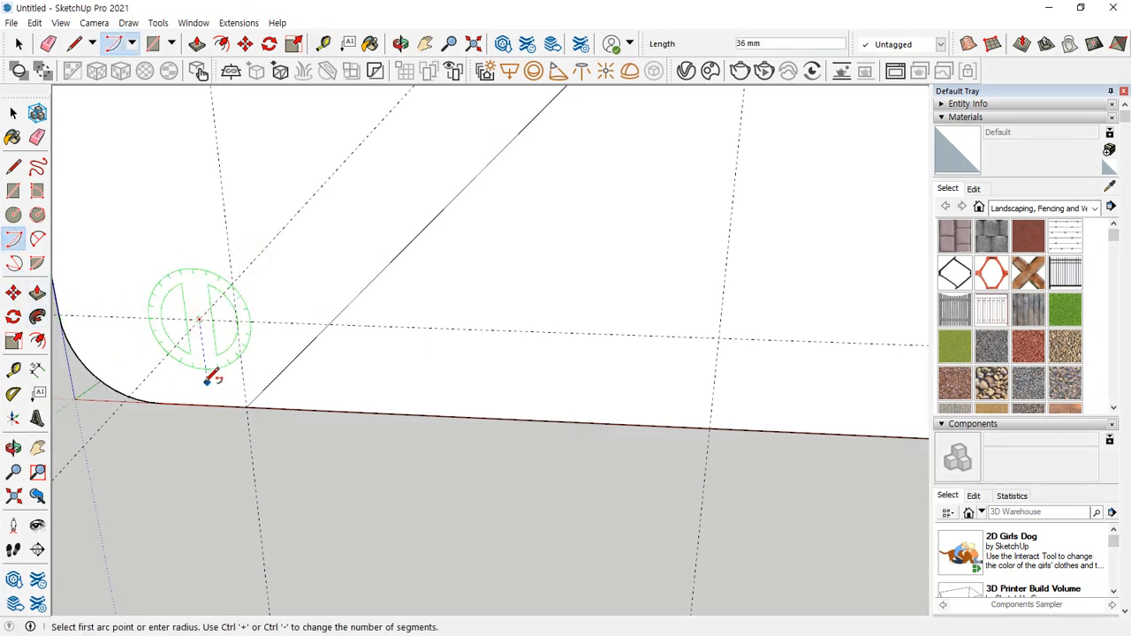
left_click(209, 406)
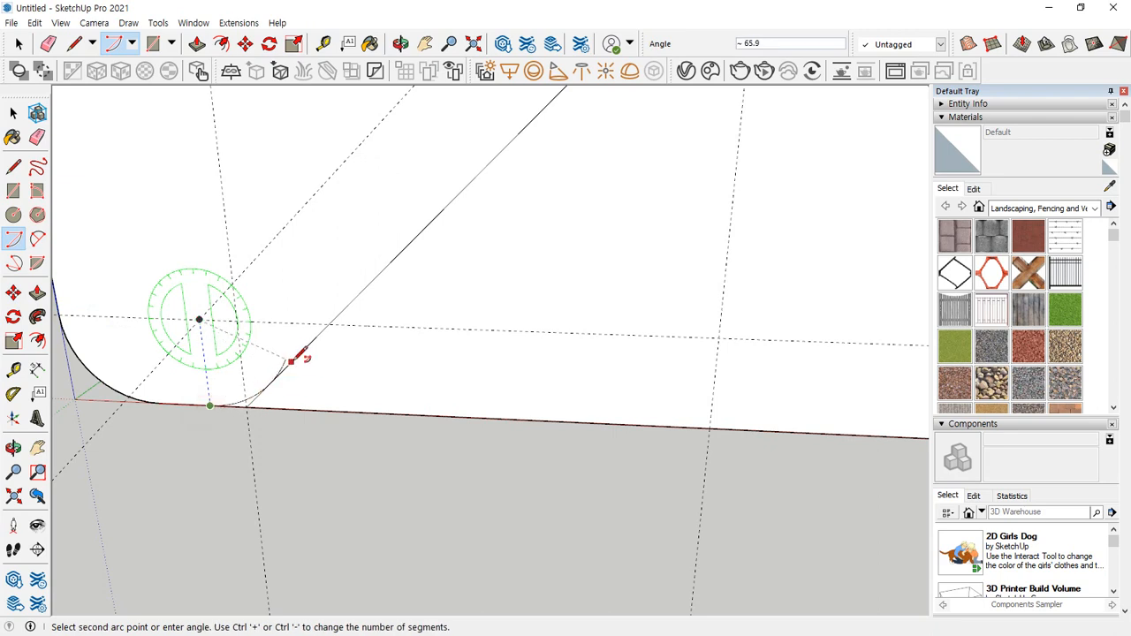
left_click(303, 297)
Erase the excess arc beyond the slanted edge and the sharp line end at the triangle's left base corner
scroll(257, 411, "up", 3)
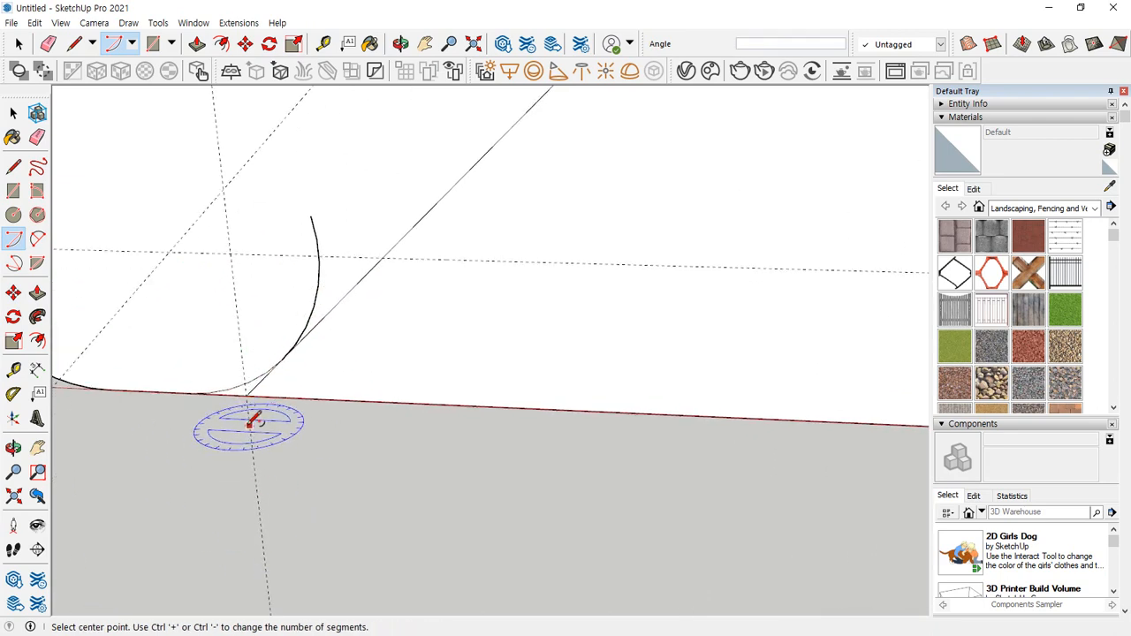
key("e")
scroll(327, 258, "up", 1)
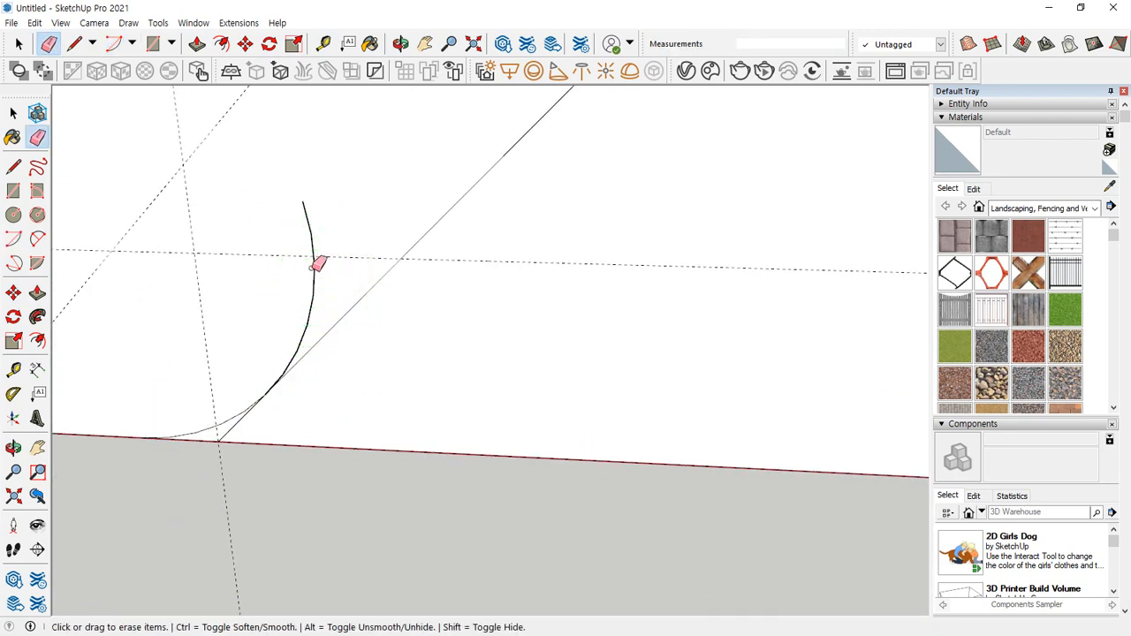
mouse_move(318, 260)
left_mouse_down()
mouse_move(244, 430)
mouse_move(232, 432)
left_mouse_up()
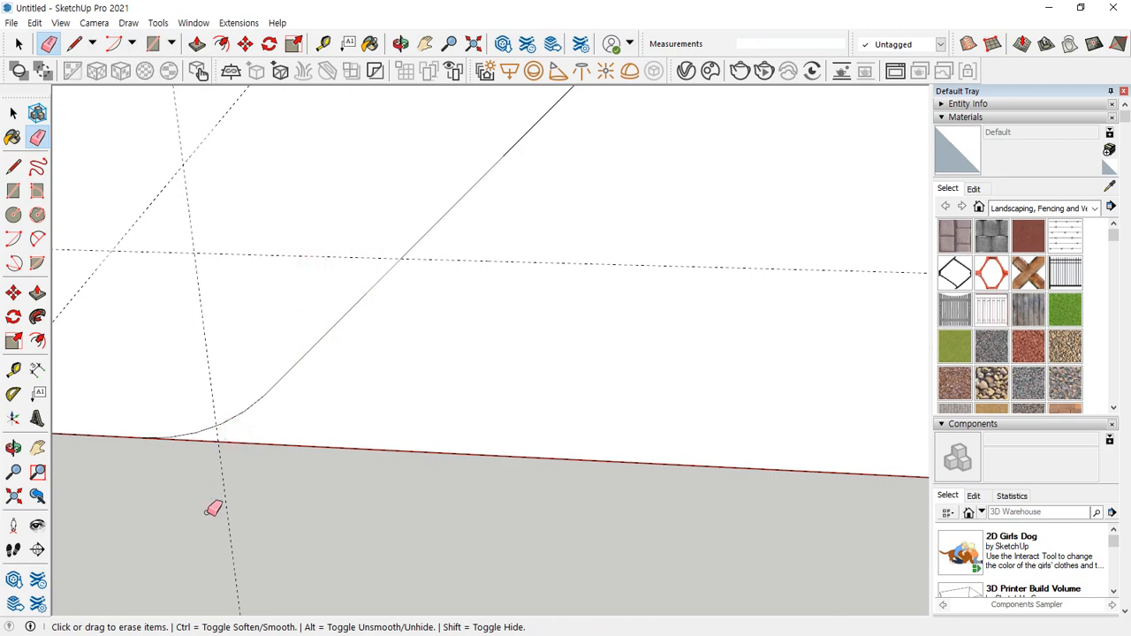
Place a guide parallel to the triangle's right slanted edge, 50 mm outside it
scroll(221, 398, "down", 5)
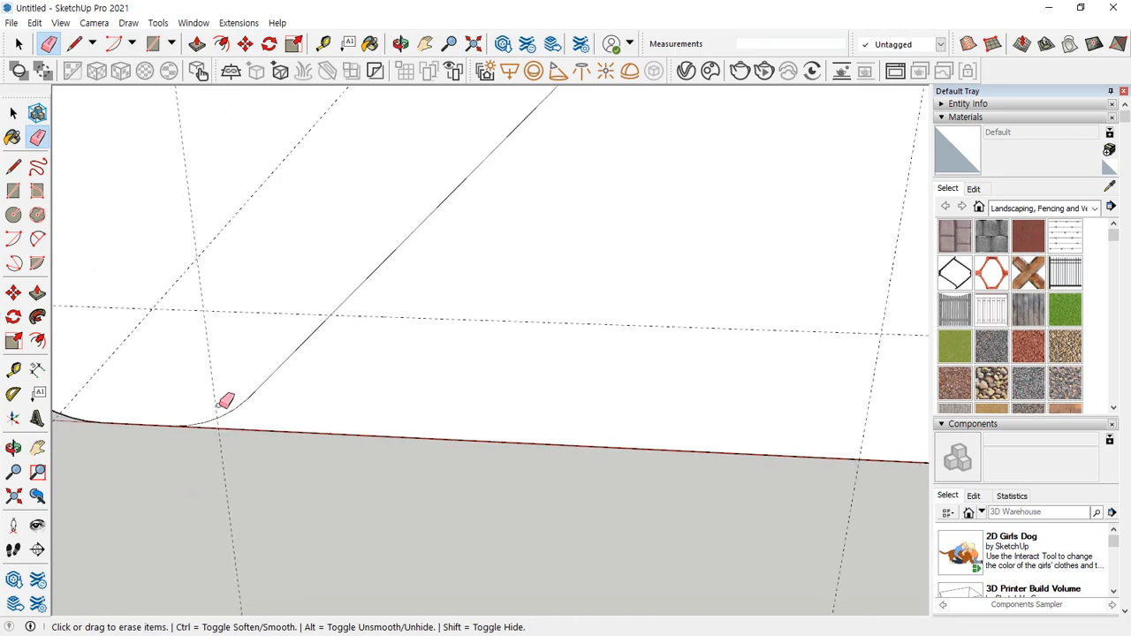
middle_click_drag(341, 344, 495, 341)
scroll(530, 358, "up", 3)
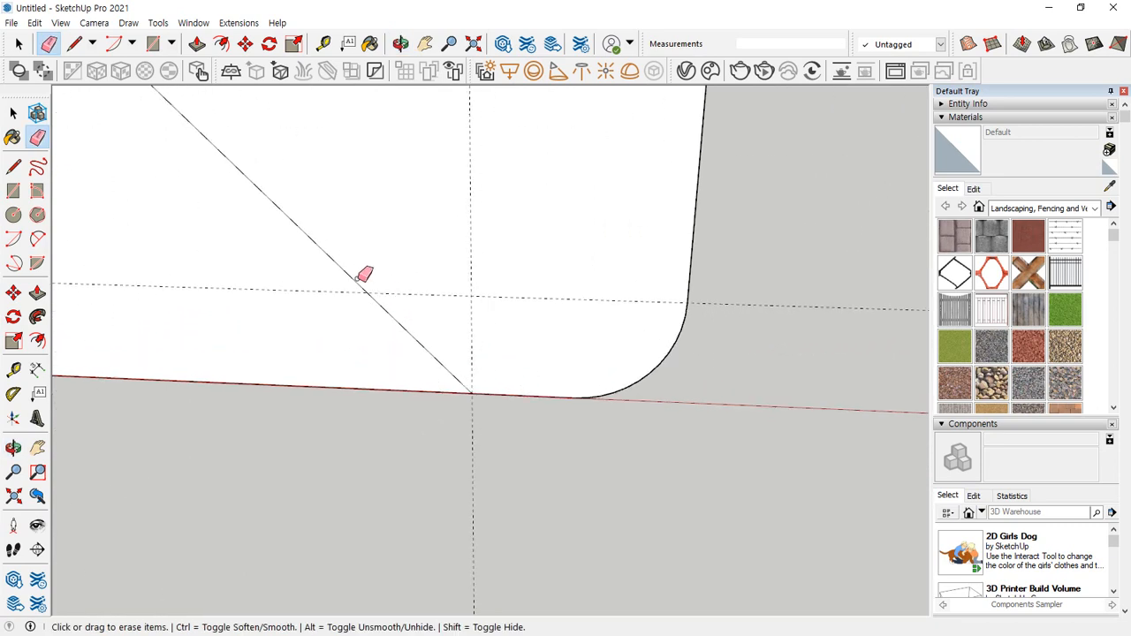
key("t")
scroll(361, 281, "down", 1)
left_click(303, 232)
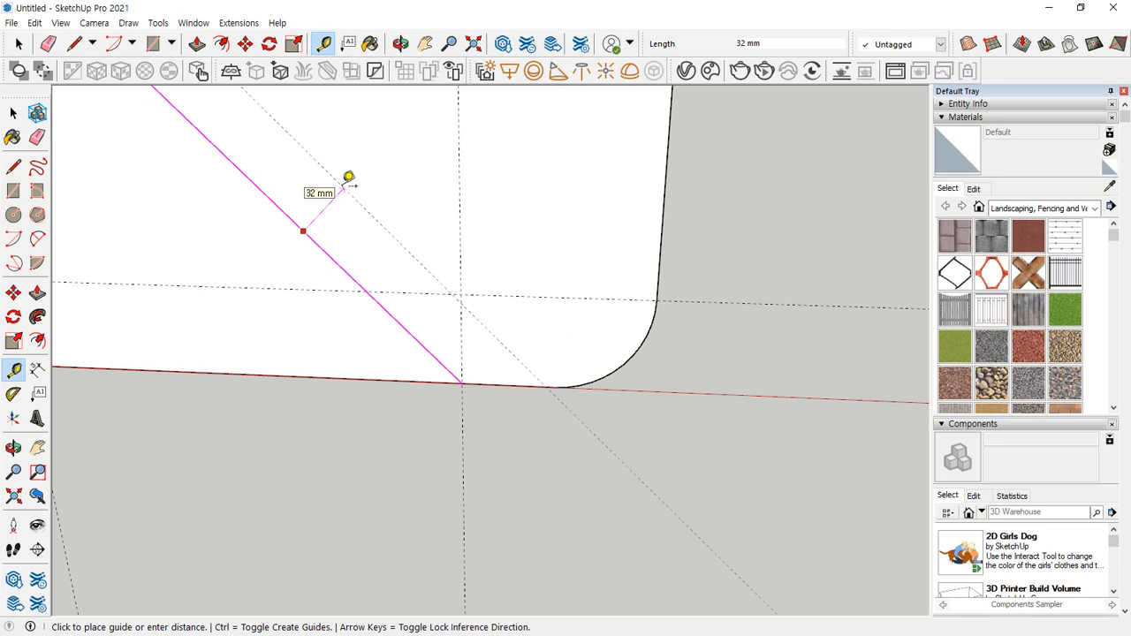
left_click(349, 177)
Draw an arc centred on the two guides' intersection, from the bottom edge to past the triangle's right slanted edge
key("a")
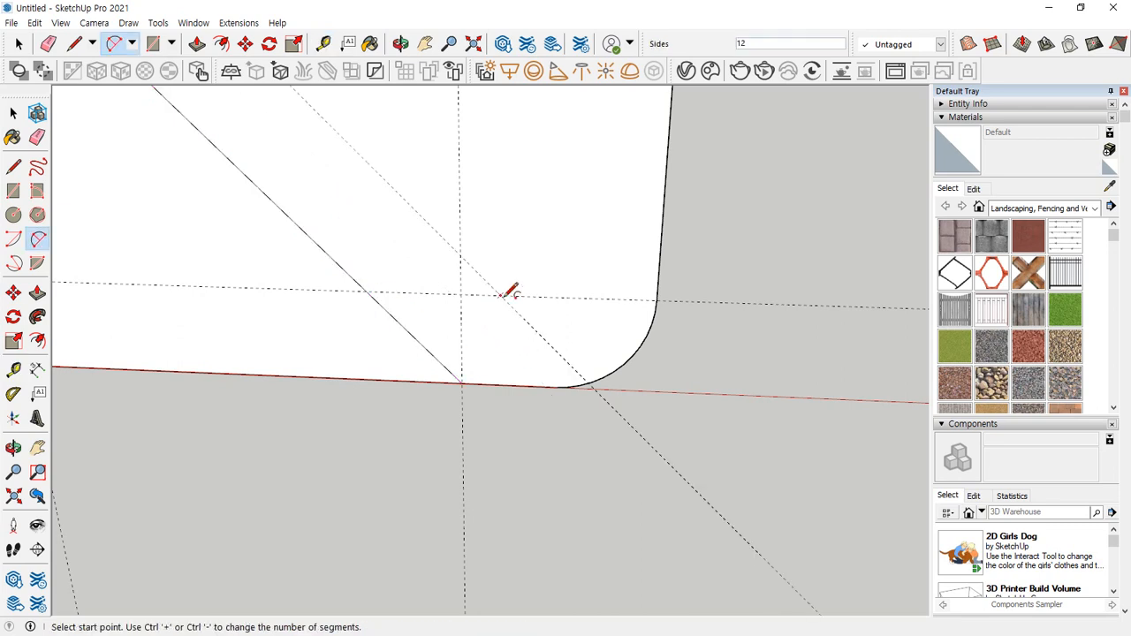
left_click(13, 239)
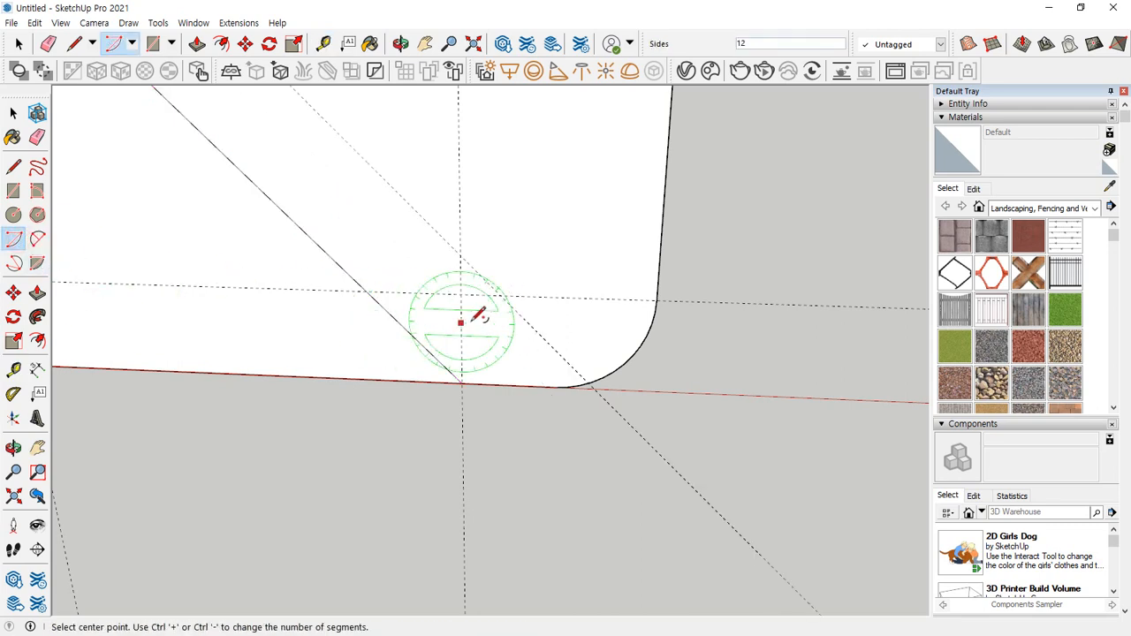
left_click(500, 296)
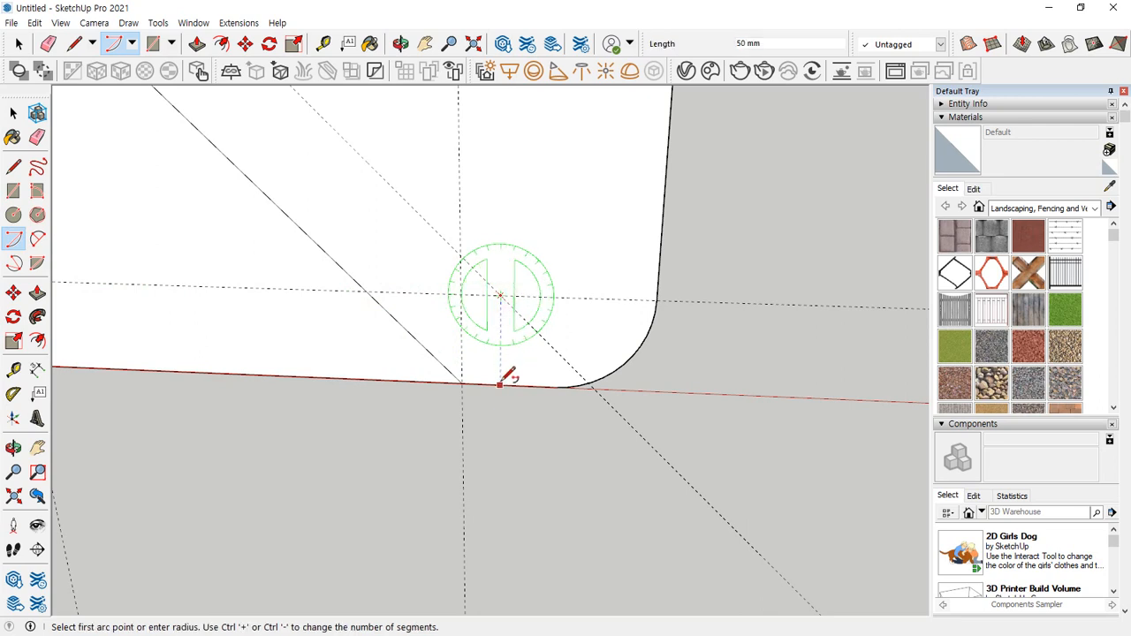
left_click(500, 385)
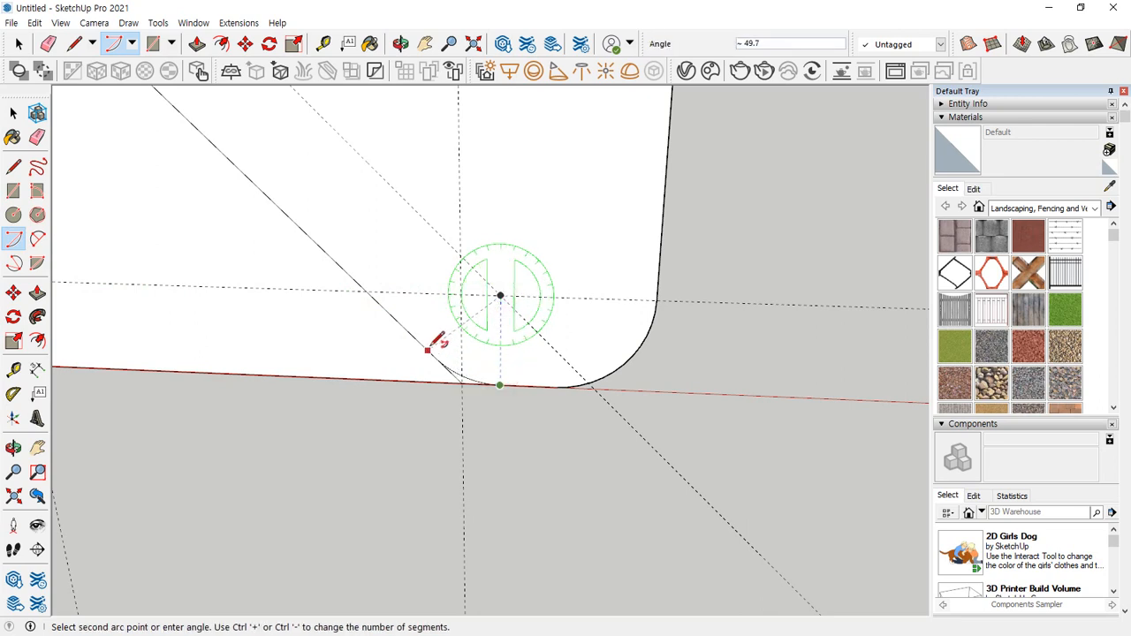
left_click(394, 261)
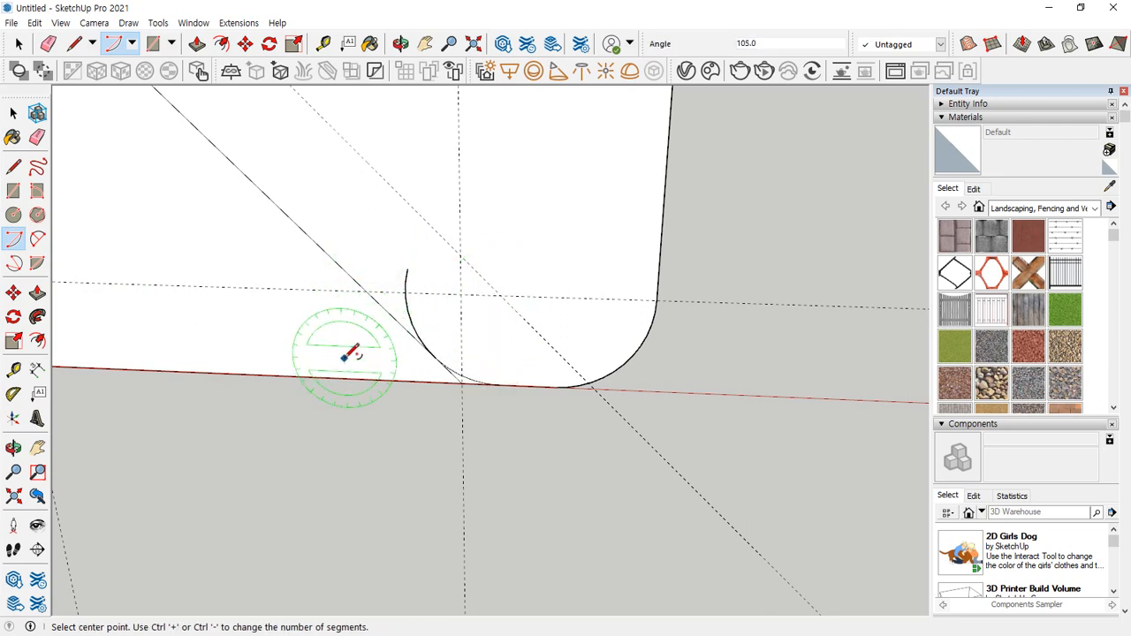
Erase the excess arc beyond the right slanted edge and the sharp line end at the triangle's right base corner
scroll(421, 336, "up", 3)
key("e")
left_click(407, 295)
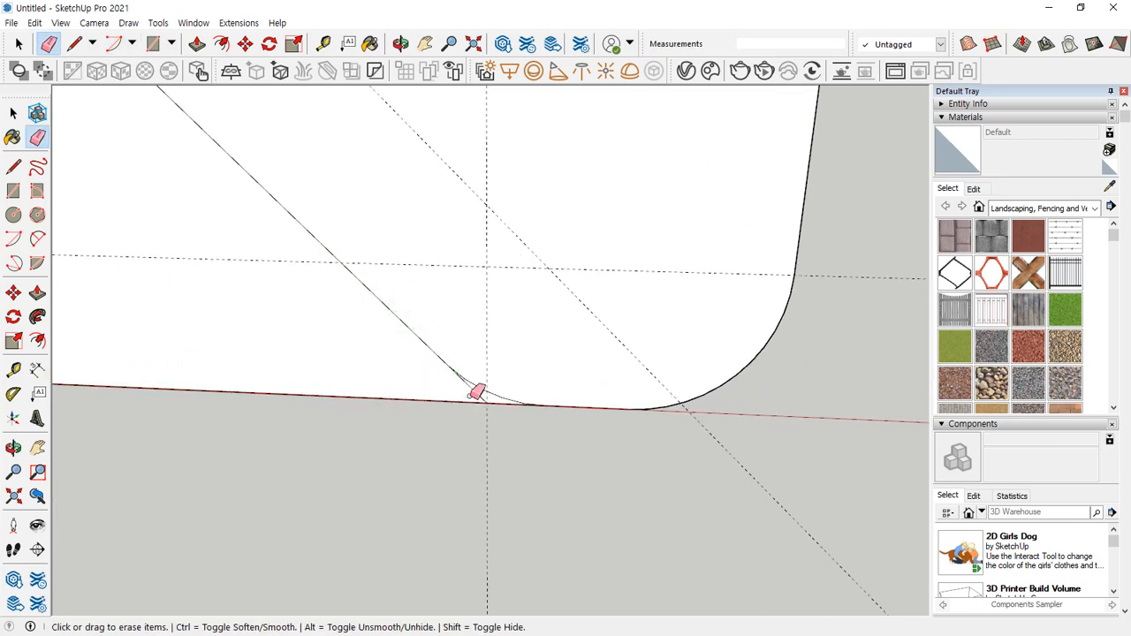
left_click(477, 391)
Place a guide parallel to the triangle's left slanted edge, 100 mm inside the triangle
scroll(555, 250, "down", 6)
middle_click_drag(328, 237, 510, 309, "shift")
scroll(511, 301, "up", 1)
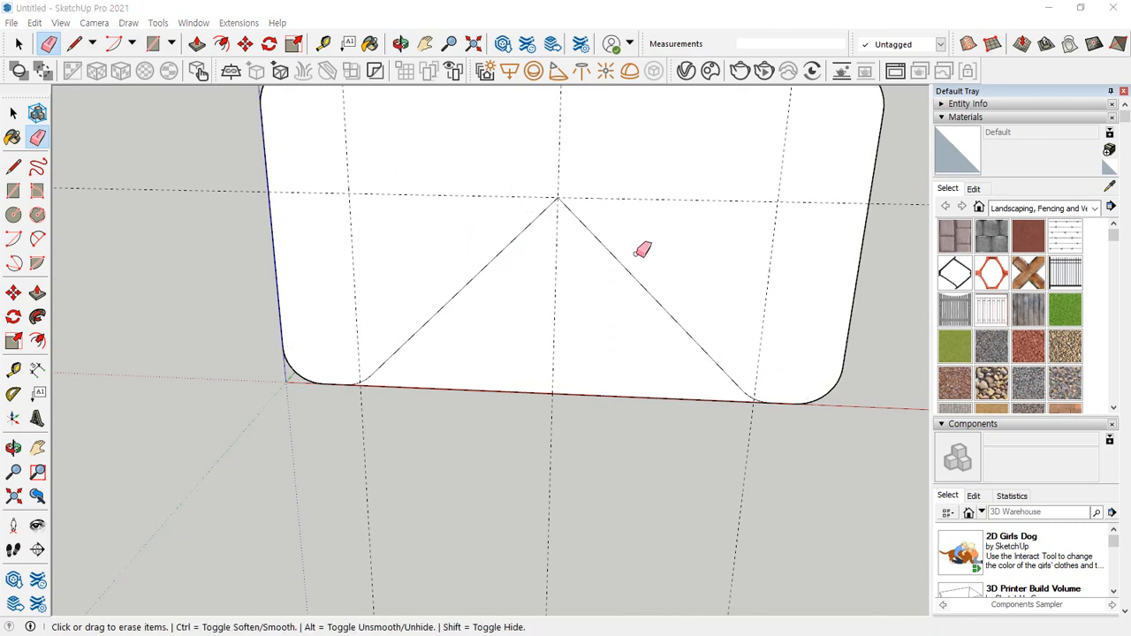
mouse_move(496, 262)
left_mouse_down()
mouse_move(643, 278)
mouse_move(500, 263)
mouse_move(633, 264)
mouse_move(549, 279)
left_mouse_up()
key("t")
left_click(478, 277)
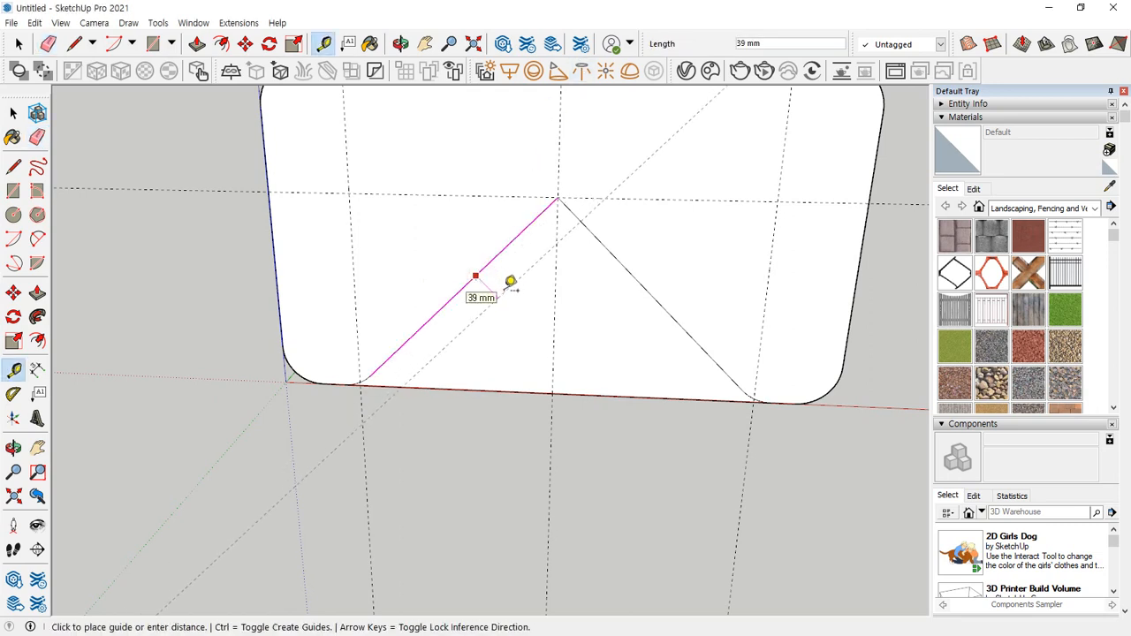
left_click(477, 281)
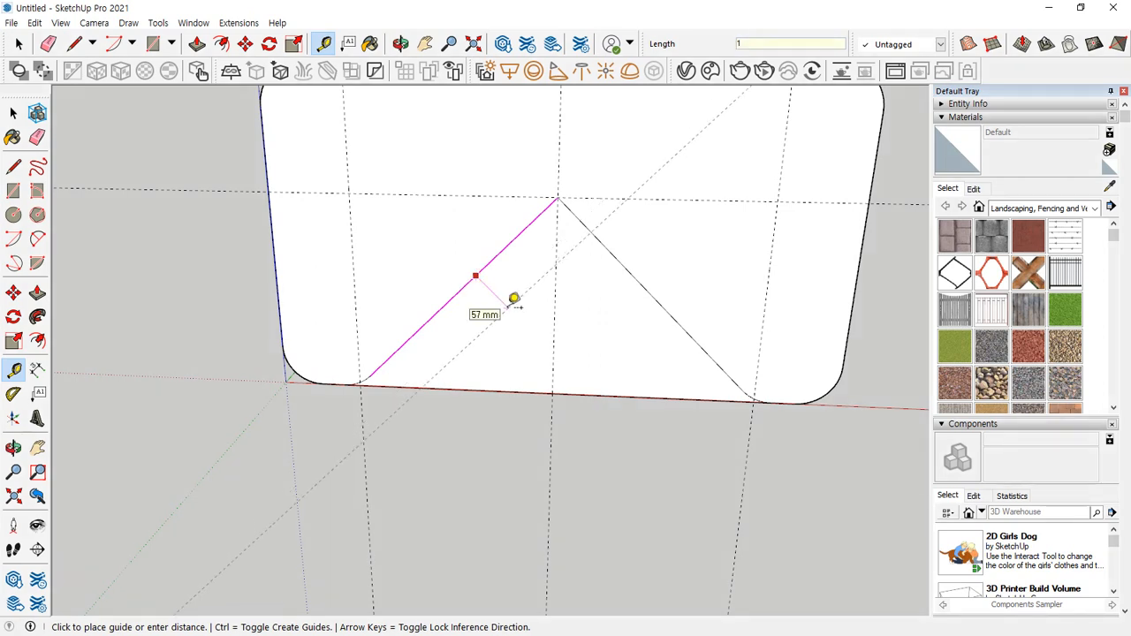
key("Return")
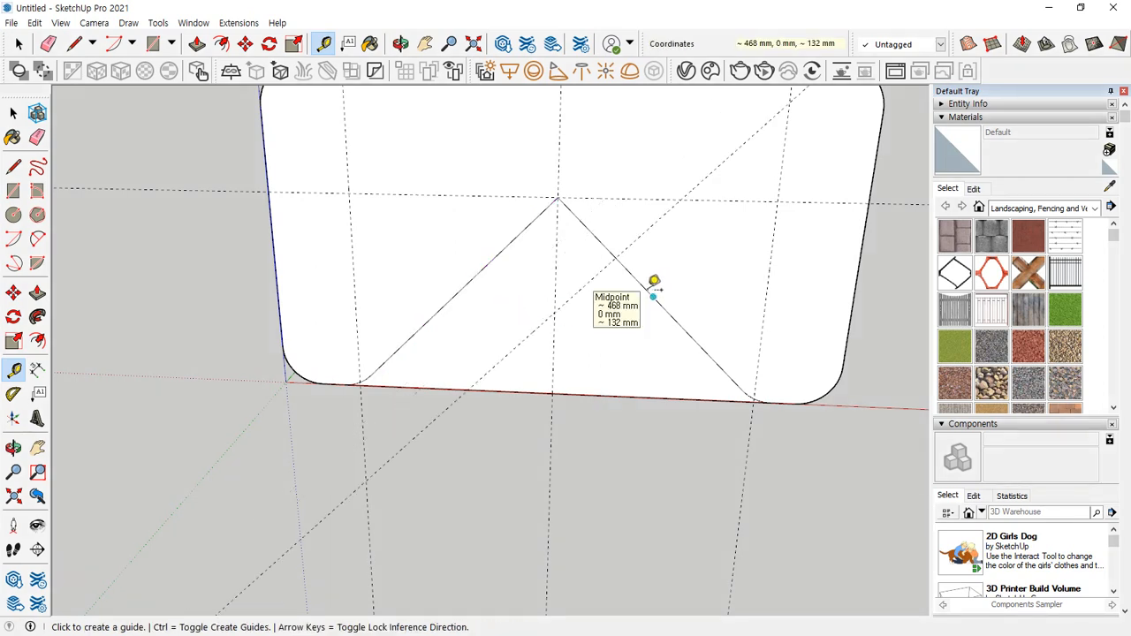
Place a guide parallel to the triangle's right slanted edge, 100 mm inside the triangle
left_click(648, 298)
left_click(648, 297)
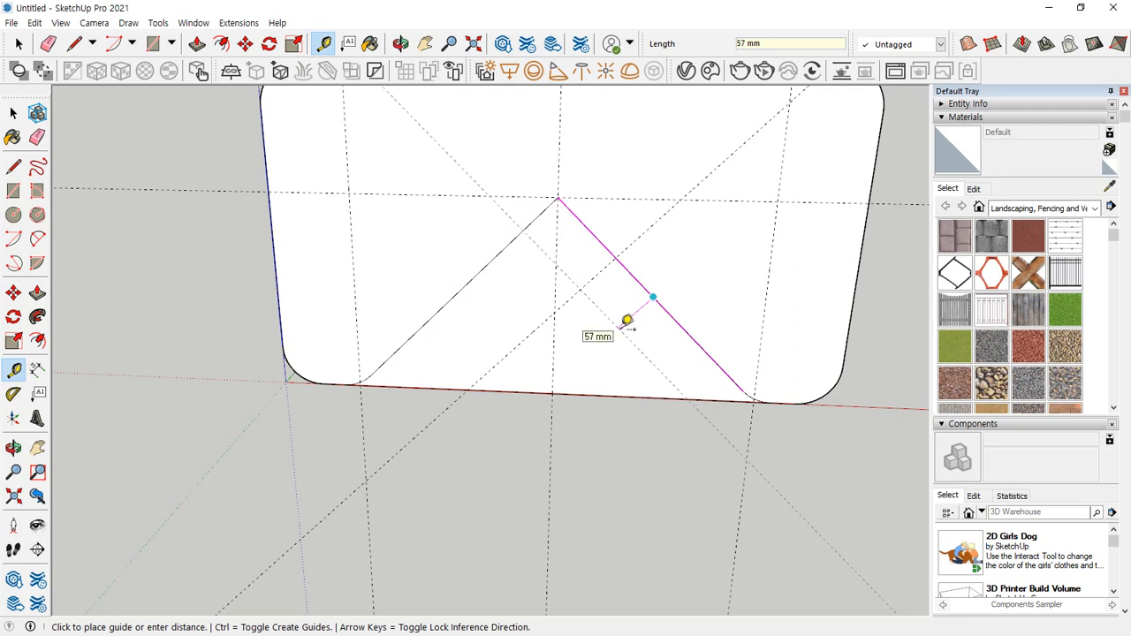
key("Return")
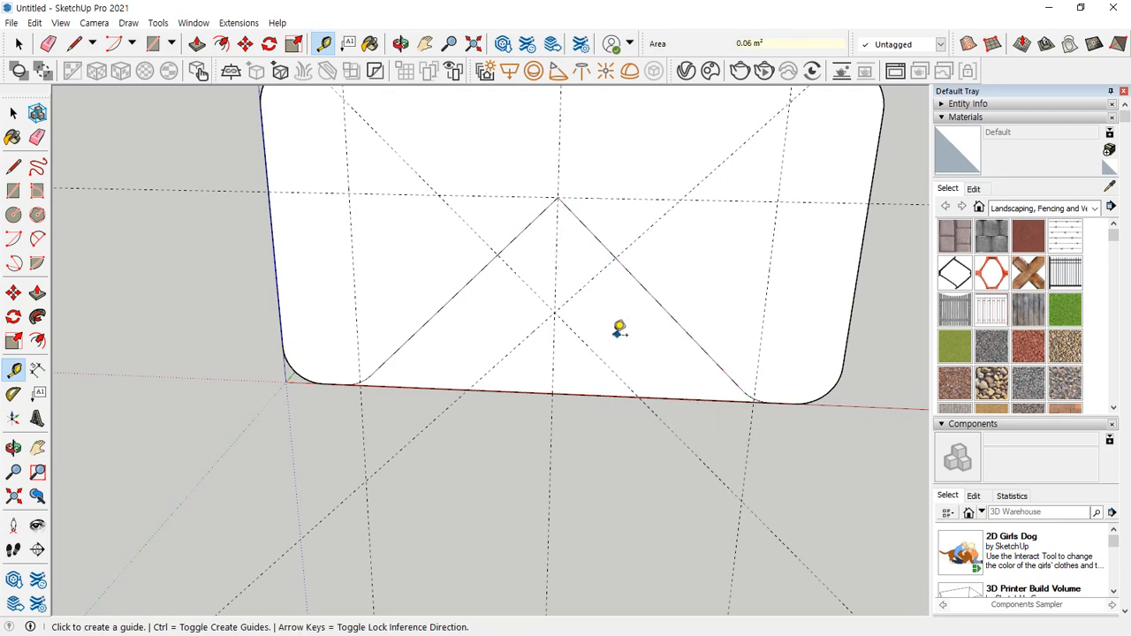
mouse_move(554, 325)
left_mouse_down()
mouse_move(541, 313)
mouse_move(565, 324)
left_mouse_up()
key("Escape")
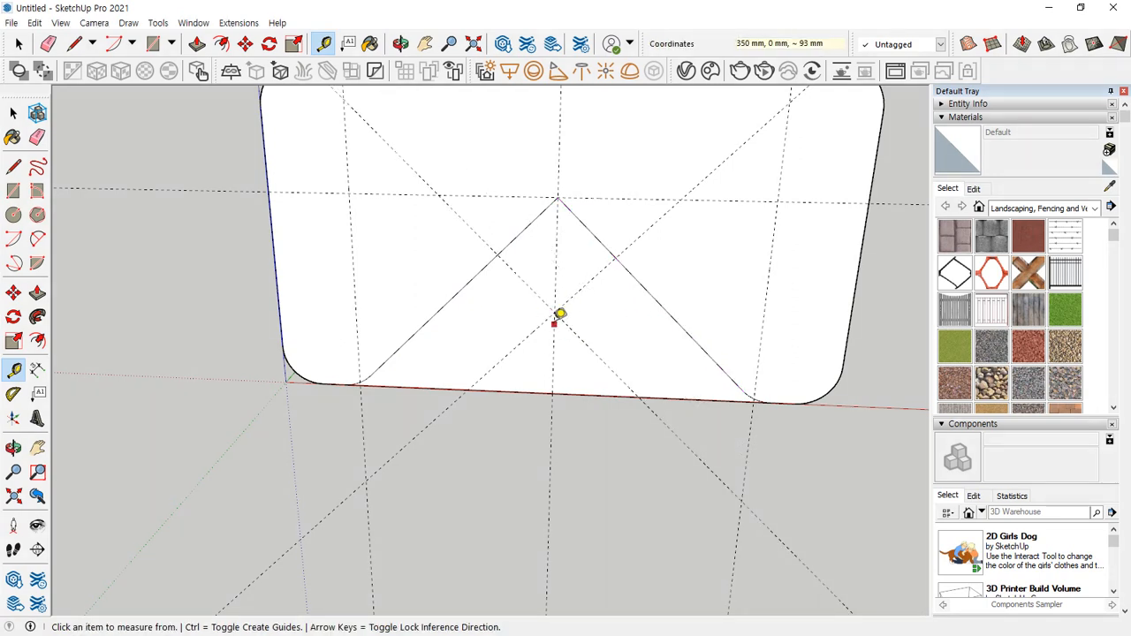
key("ctrl+2")
left_click_drag(503, 258, 487, 256)
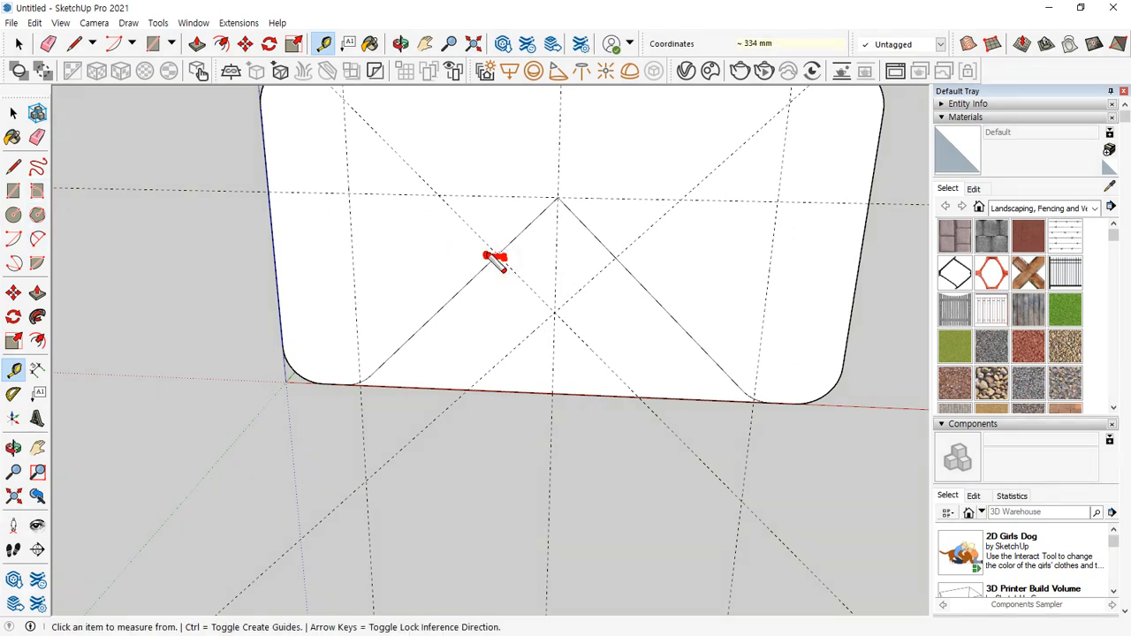
left_click_drag(622, 259, 617, 256)
key("Escape")
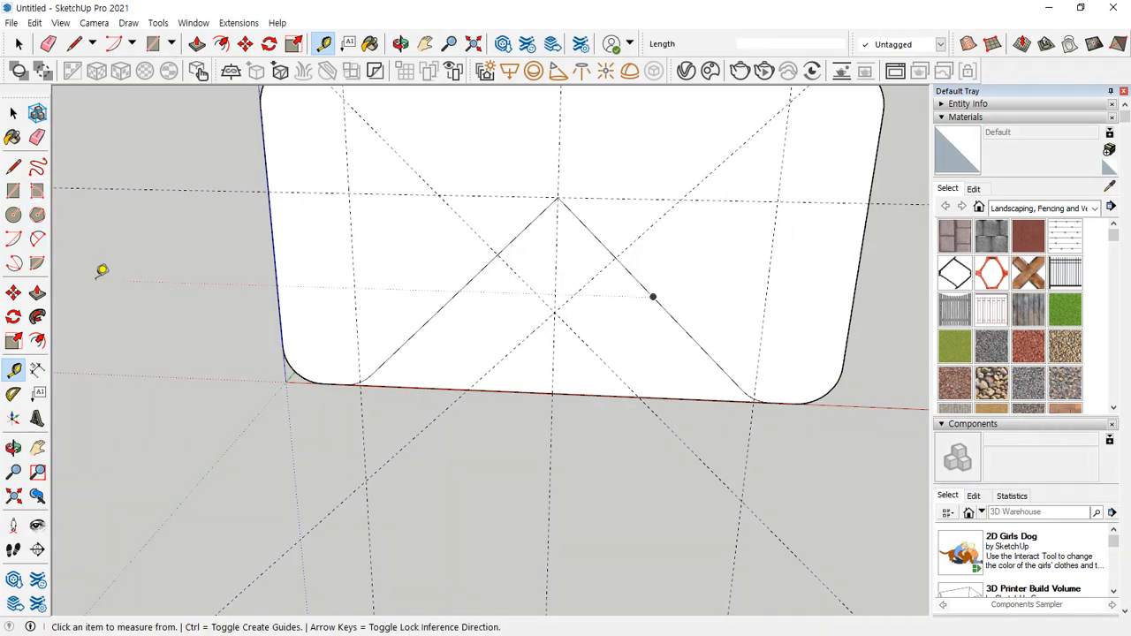
Draw a 100 mm radius arc centred on the slanted guides' intersection, from the triangle's left slanted edge to its right one
left_click(14, 239)
left_click(554, 312)
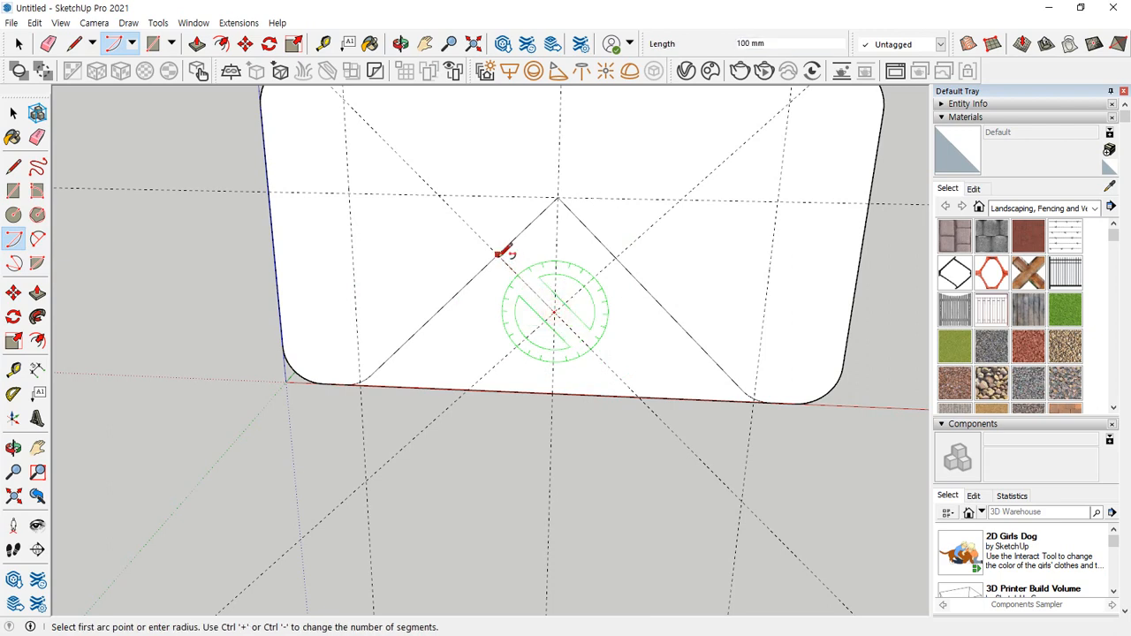
left_click(497, 255)
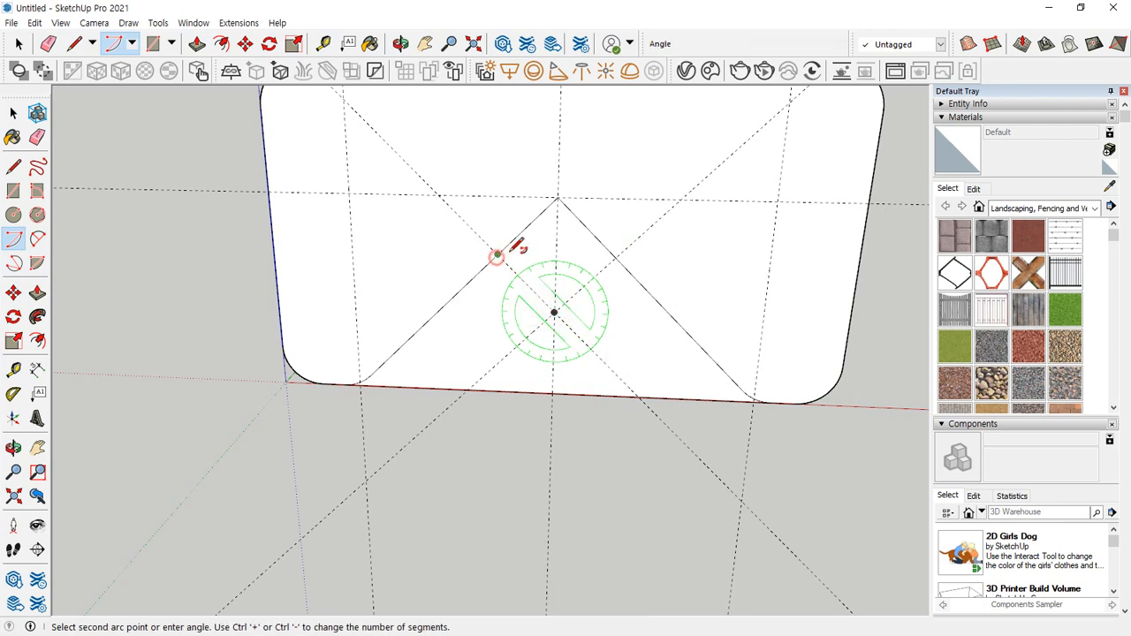
left_click(623, 253)
Erase the triangle's sharp apex above the arc and all remaining guides
key("e")
left_click(575, 217)
left_click(546, 218)
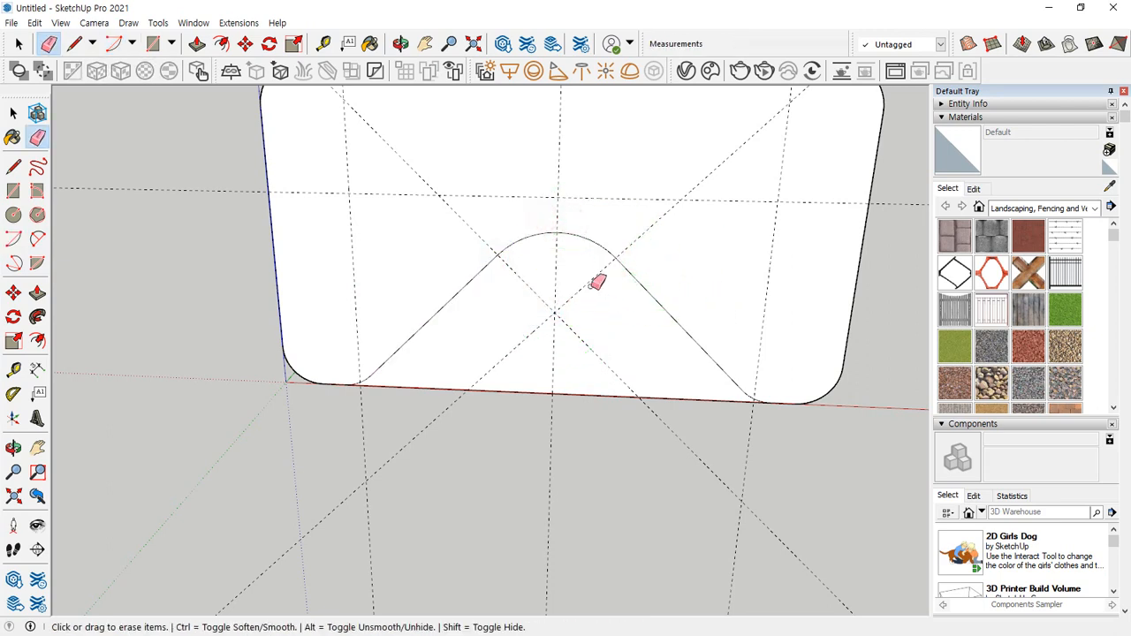
left_click_drag(570, 306, 412, 336)
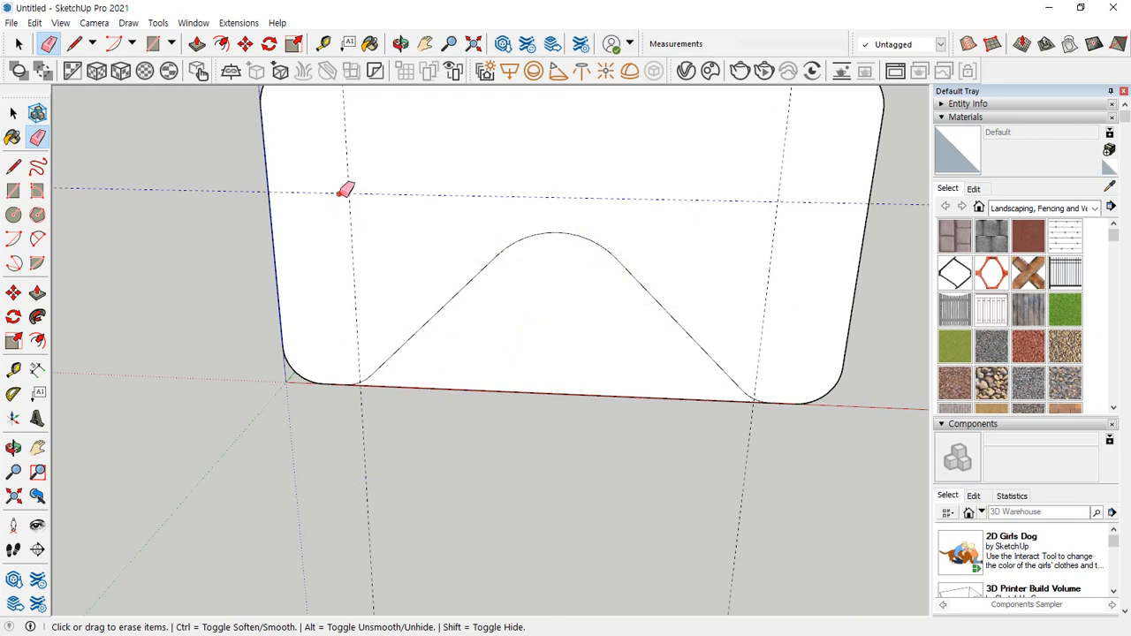
left_click_drag(346, 186, 772, 222)
Push the rounded triangular face 500 mm into the box to cut it through
mouse_move(769, 232)
middle_mouse_down()
mouse_move(719, 292)
mouse_move(616, 232)
mouse_move(595, 155)
mouse_move(652, 253)
mouse_move(672, 263)
middle_mouse_up()
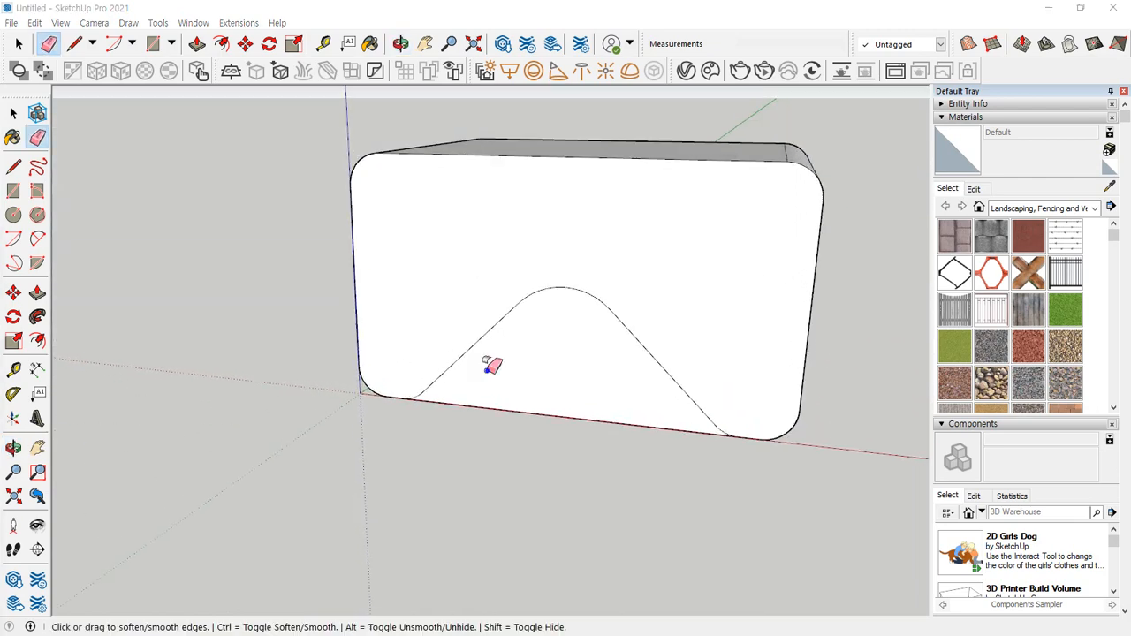
mouse_move(492, 361)
middle_mouse_down()
mouse_move(406, 324)
mouse_move(593, 396)
mouse_move(482, 305)
middle_mouse_up()
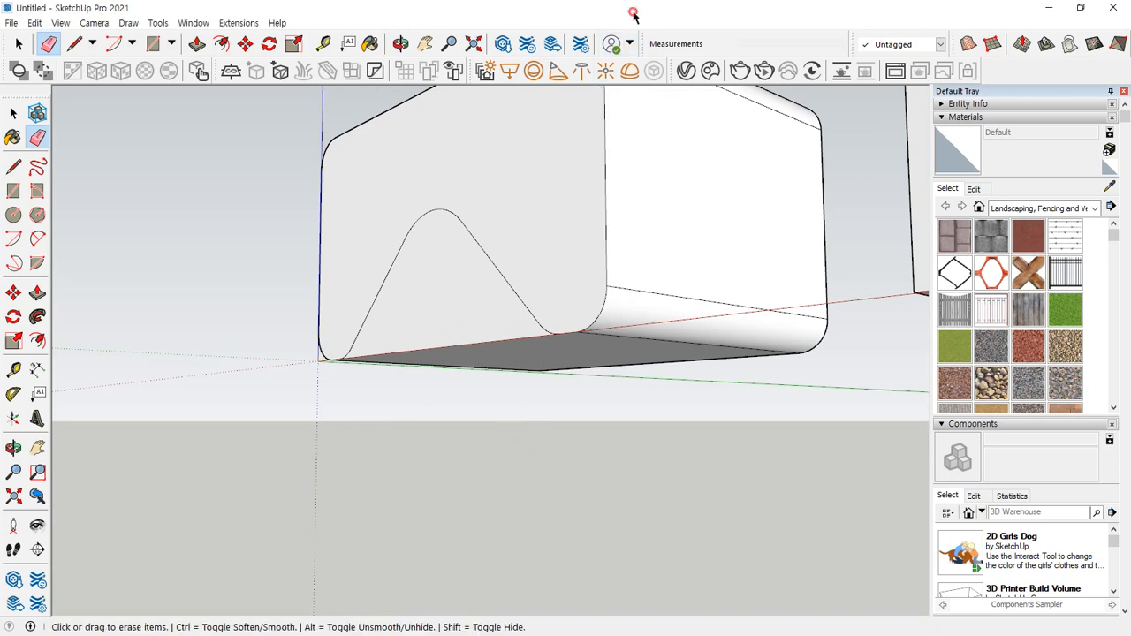
key("p")
left_click(443, 318)
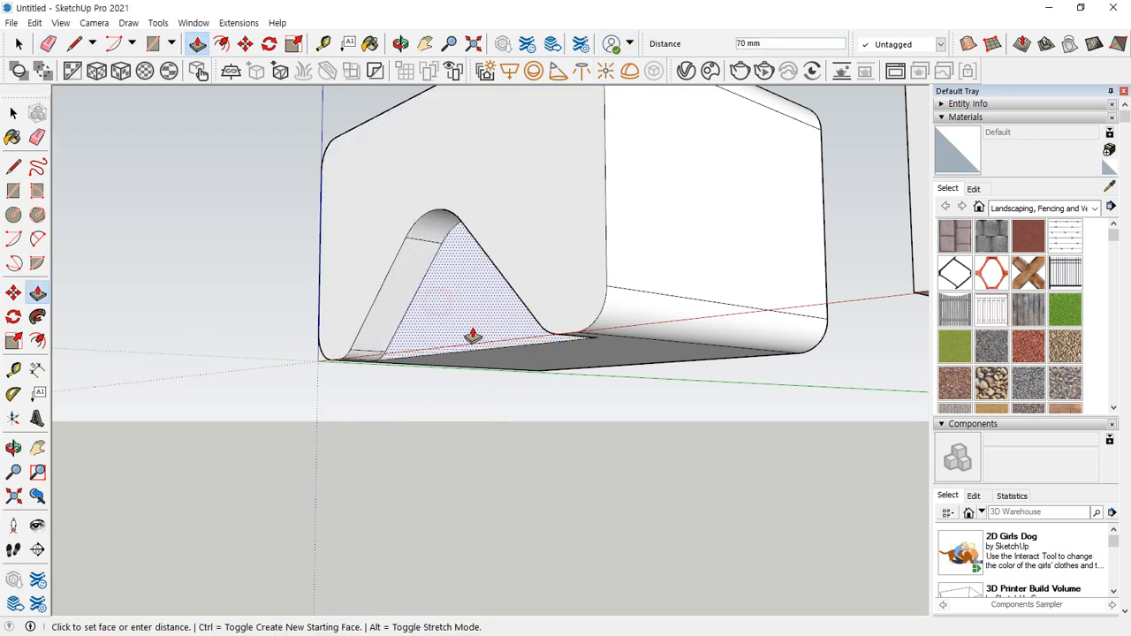
type("500")
key("Return")
middle_click_drag(469, 330, 553, 126)
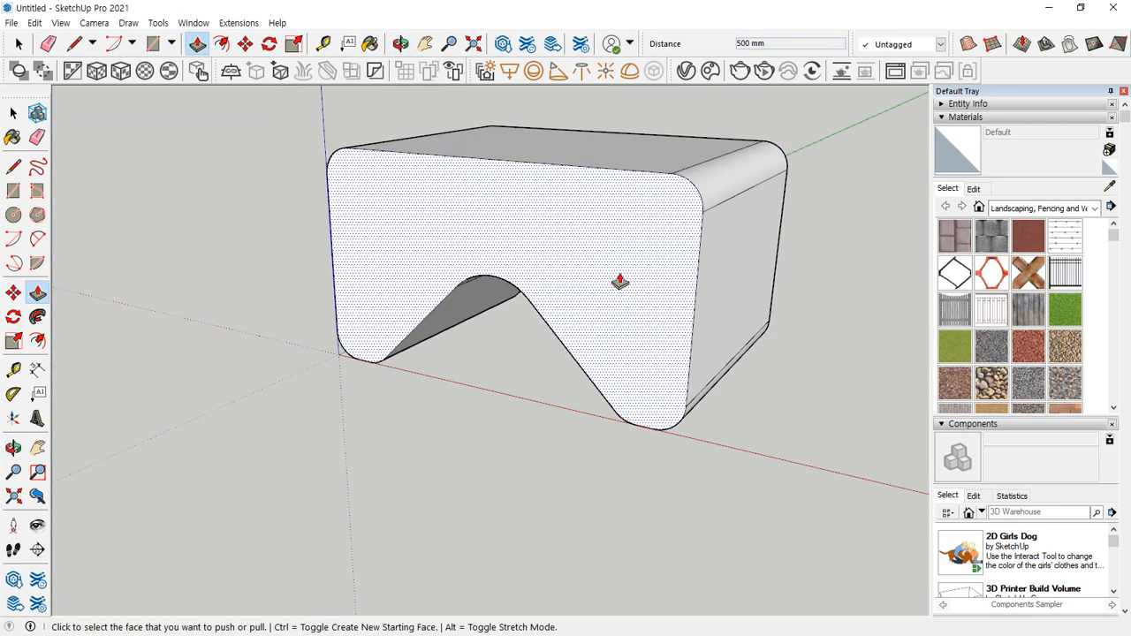
Offset the front face's outline 20 mm inward
key("f")
left_click(602, 187)
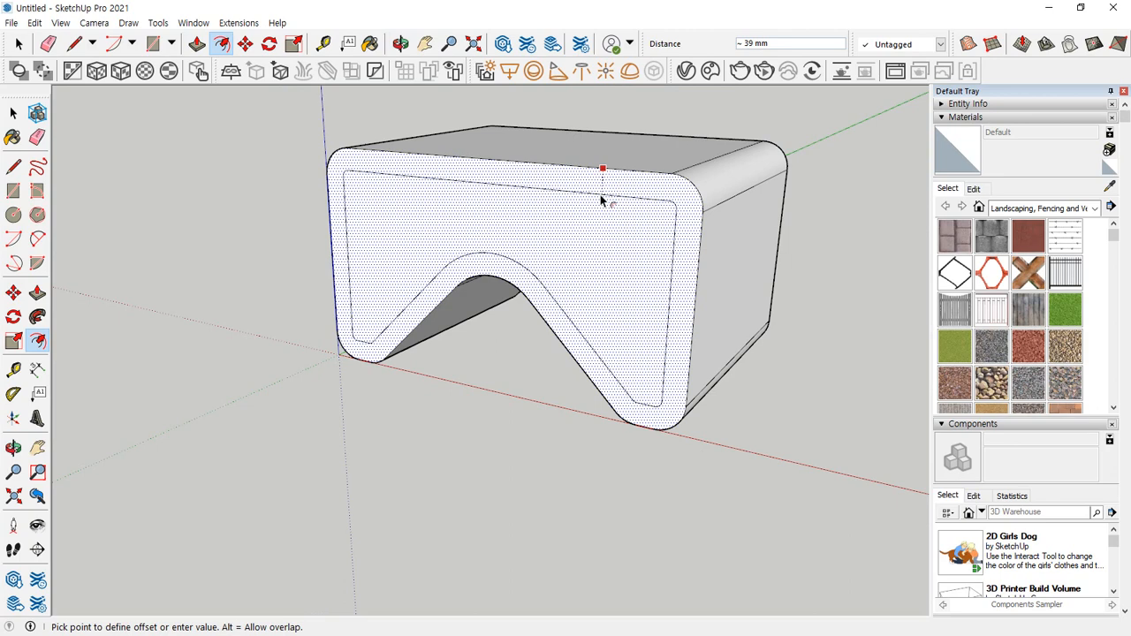
type("20")
key("Return")
Push the inner front face back 500 mm to hollow the box through
key("p")
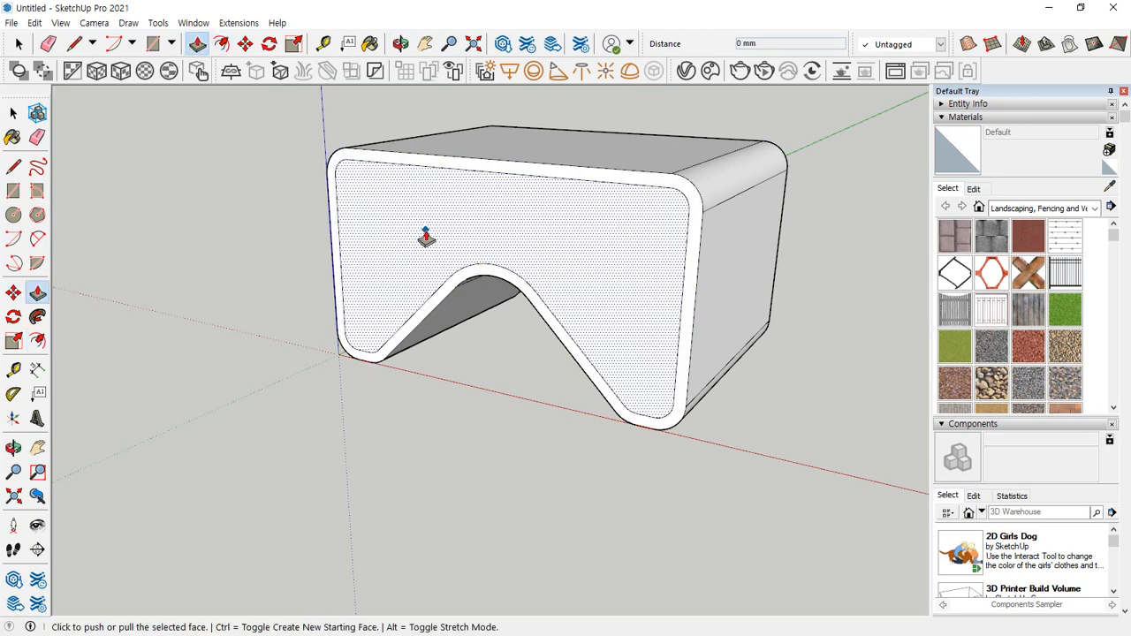
left_click(425, 236)
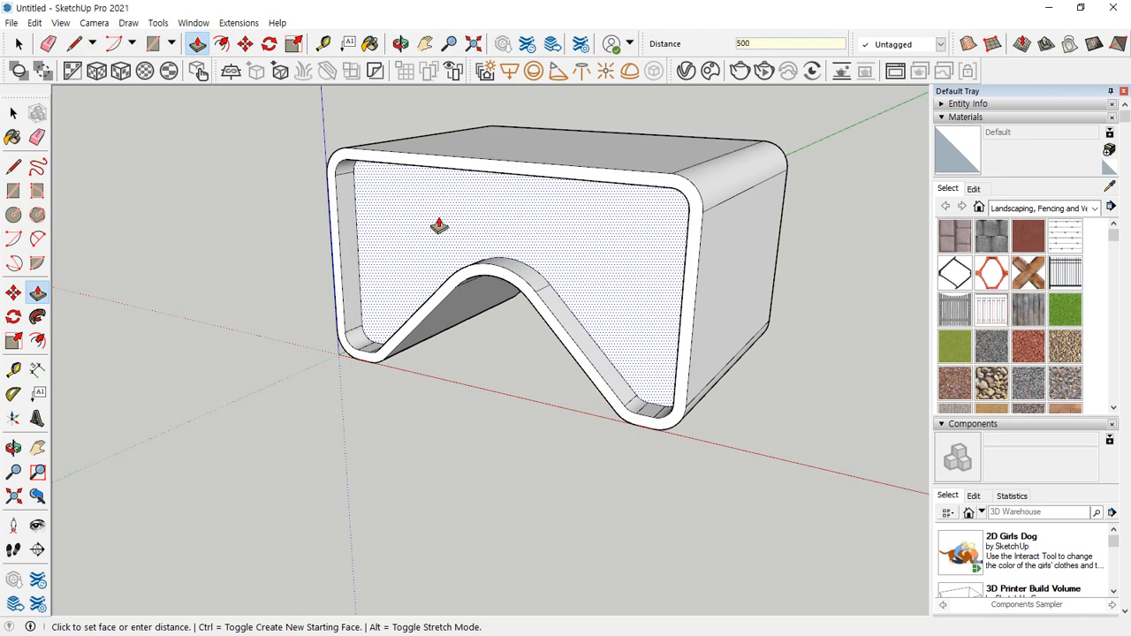
type("500")
key("Return")
middle_click_drag(456, 407, 516, 454)
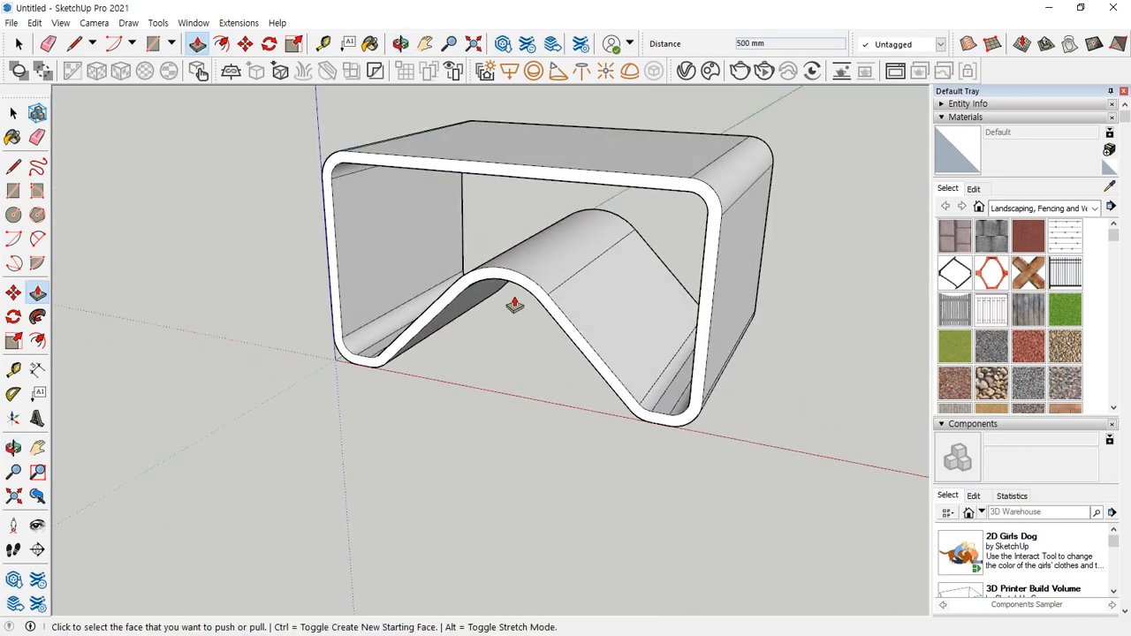
Switch to the browser to examine the dimensions of the stepped red box, and return to SketchUp
key("alt+Tab")
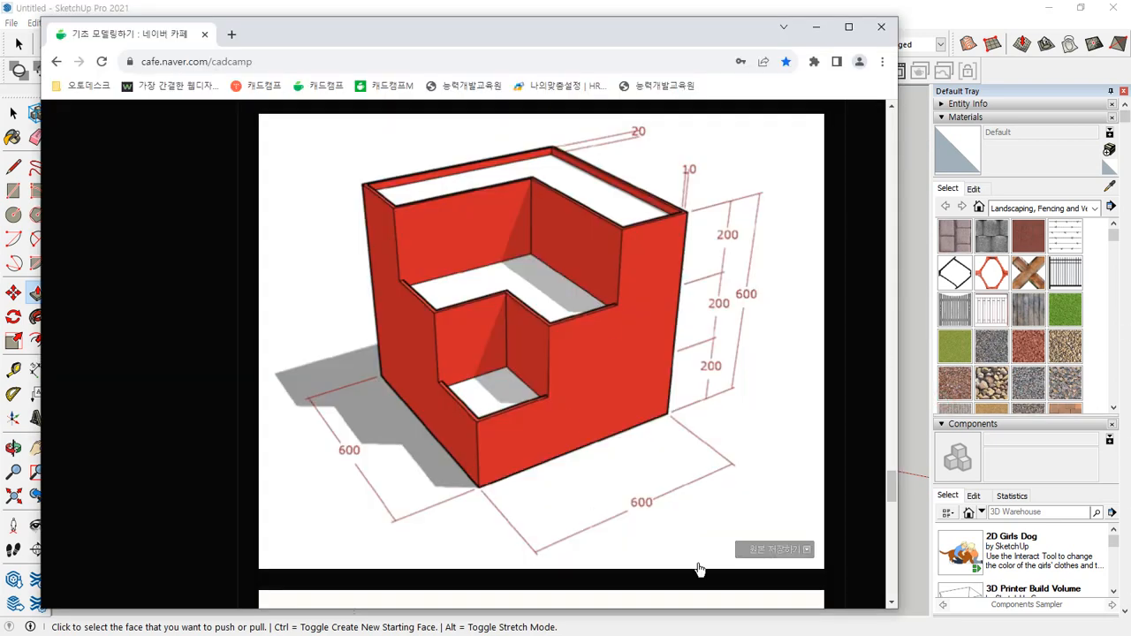
mouse_move(527, 30)
left_mouse_down()
mouse_move(487, 136)
mouse_move(501, 79)
left_mouse_up()
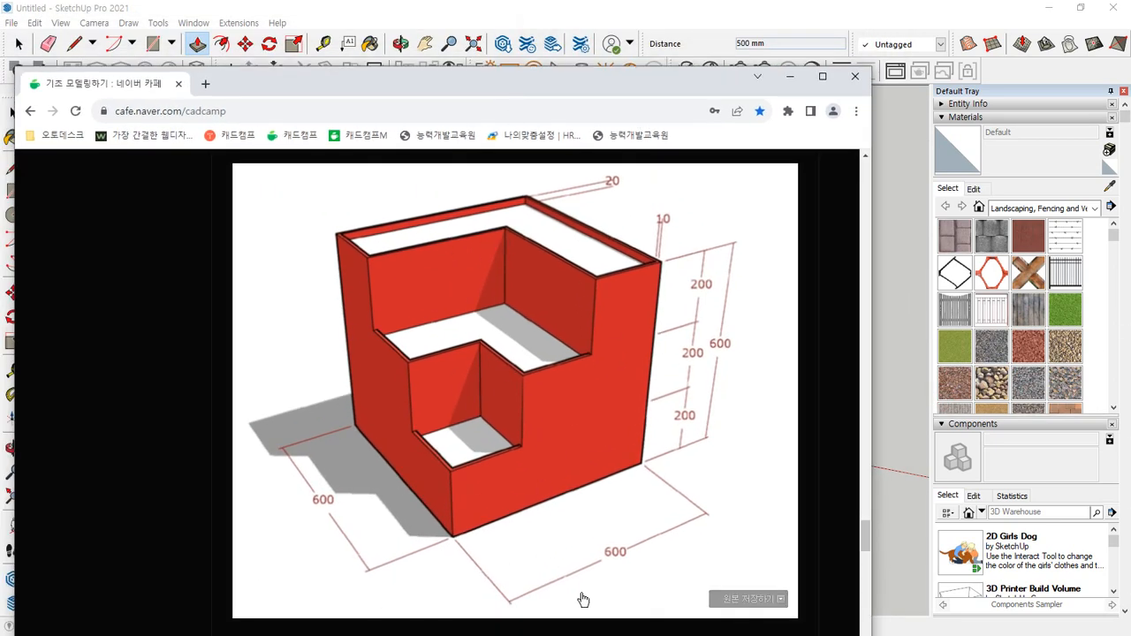
key("alt+Tab")
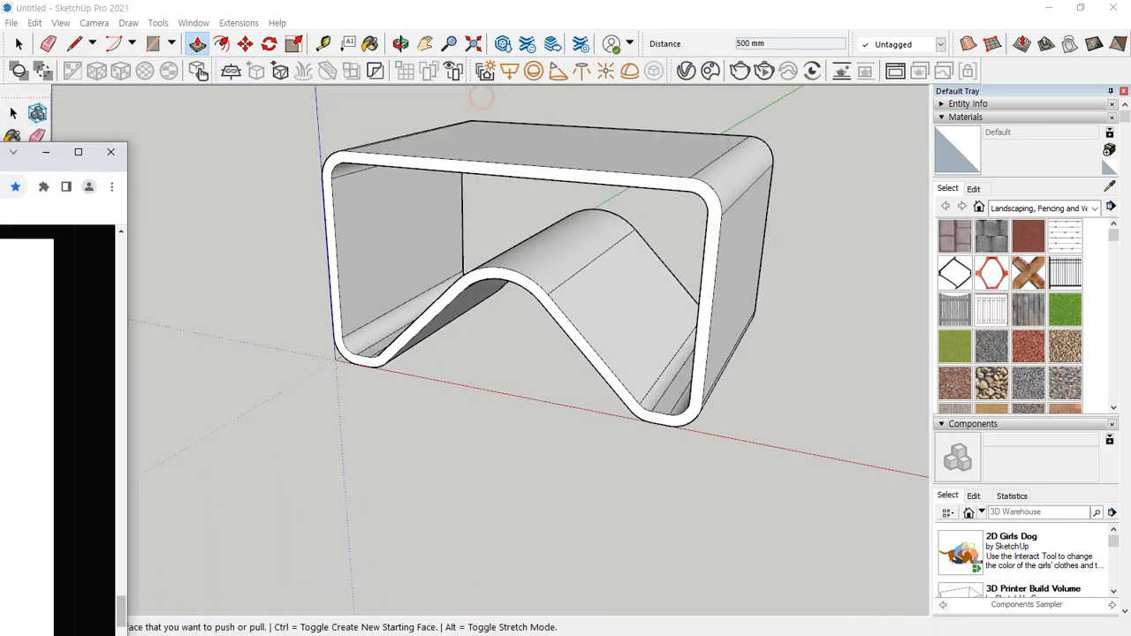
Delete all geometry in the model, including both boxes
scroll(328, 374, "down", 5)
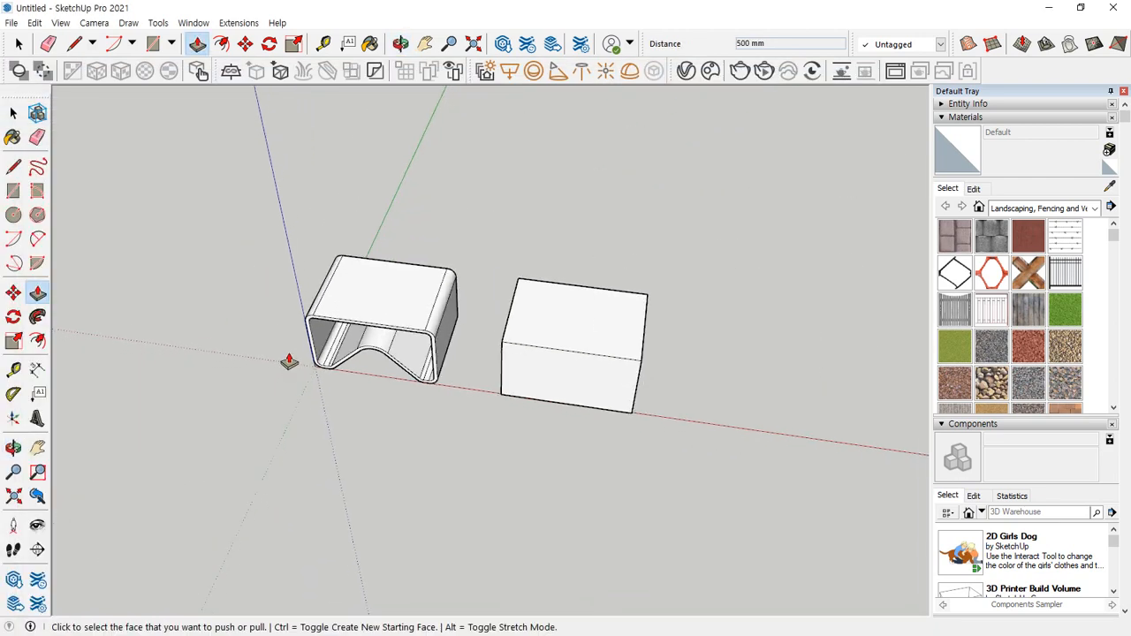
key("space")
key("ctrl+a")
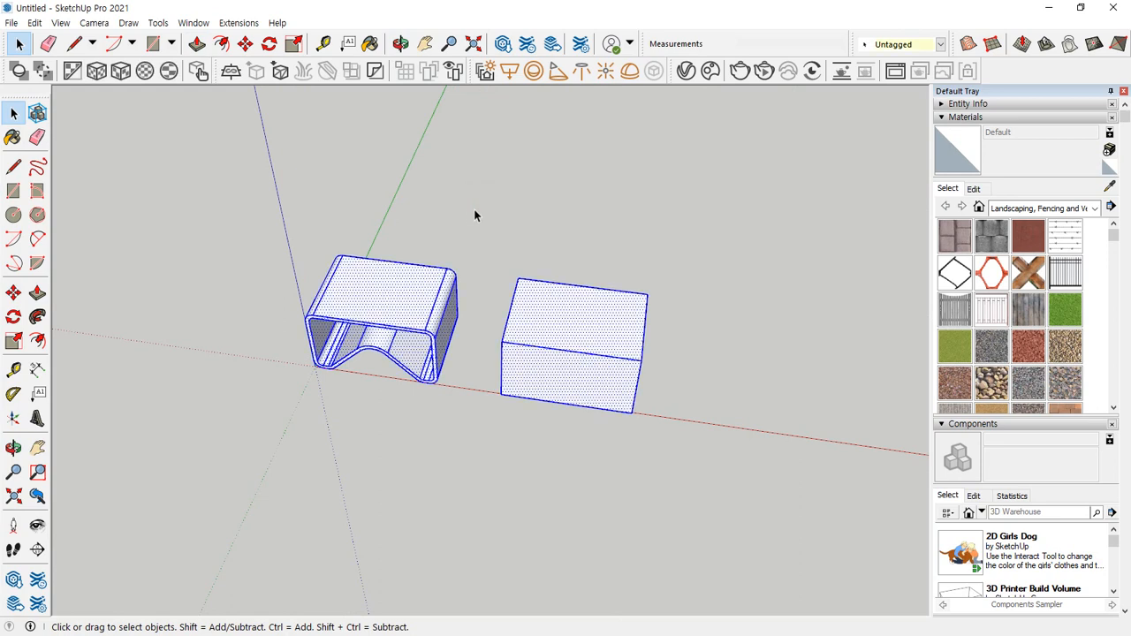
key("Delete")
Draw a 600 x 600 mm rectangle on the ground plane from the origin
key("r")
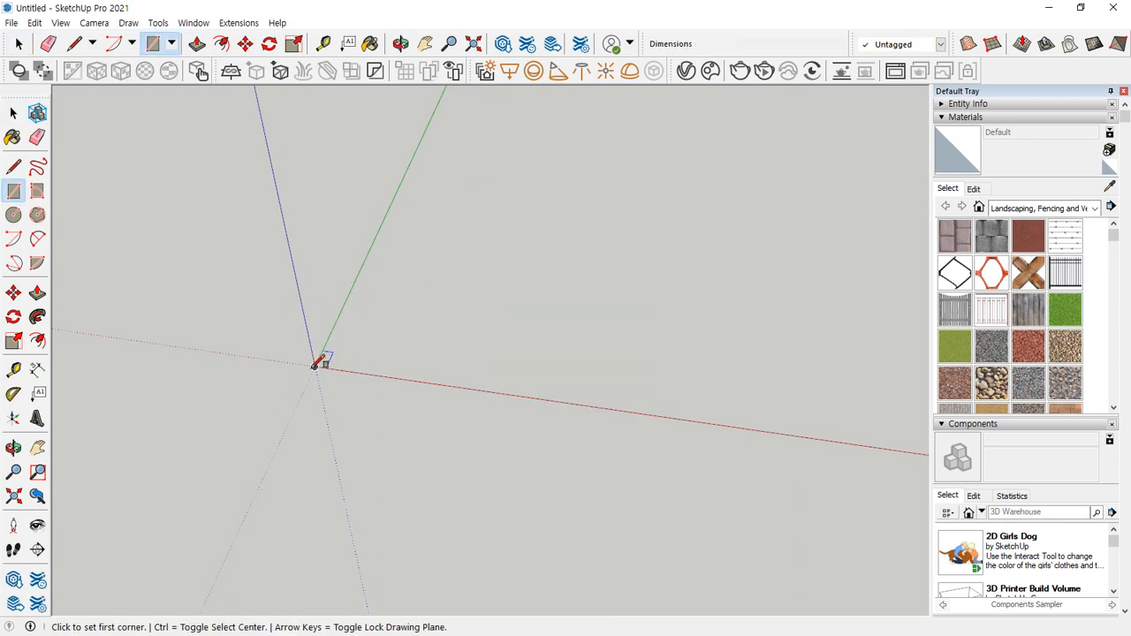
left_click(315, 366)
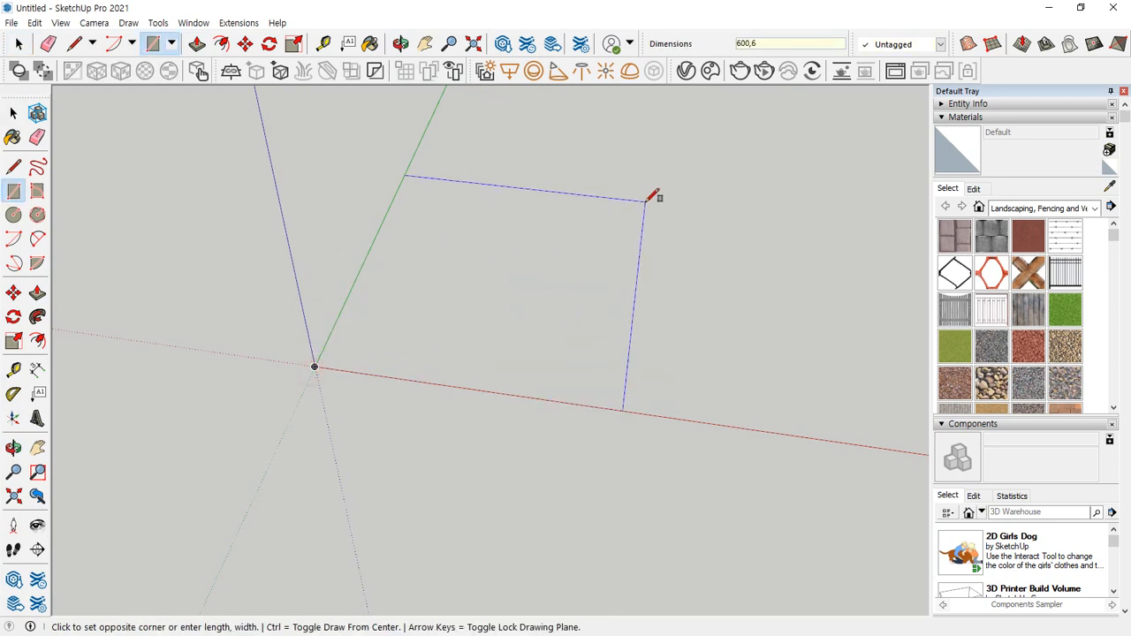
key("Return")
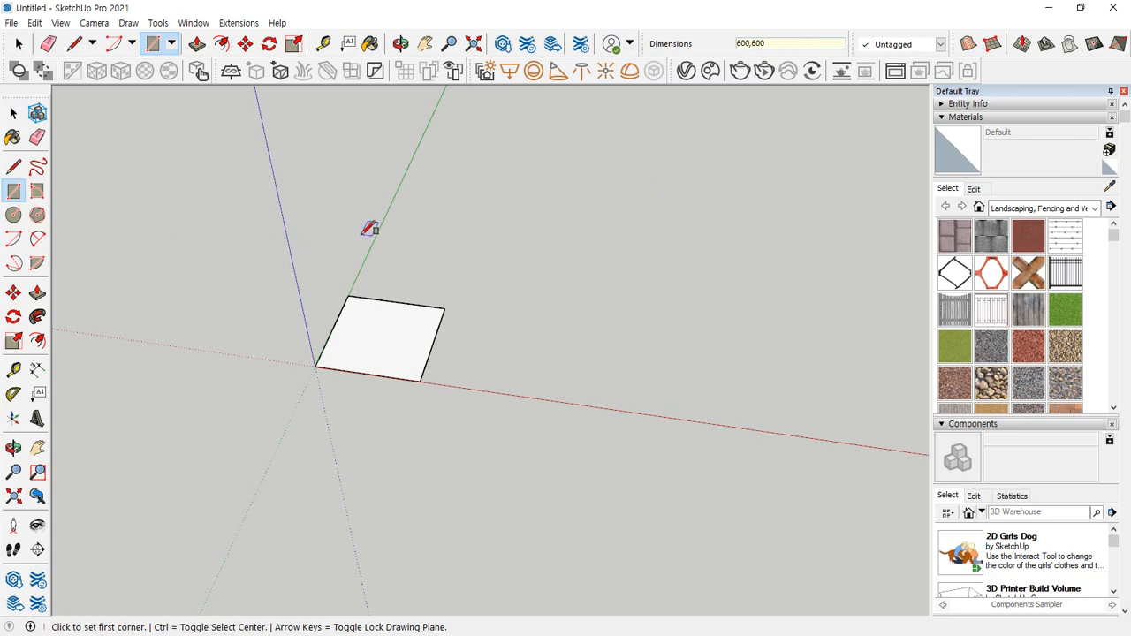
Pull the square ground face up 600 mm into a cube
key("p")
left_click(386, 305)
type("60")
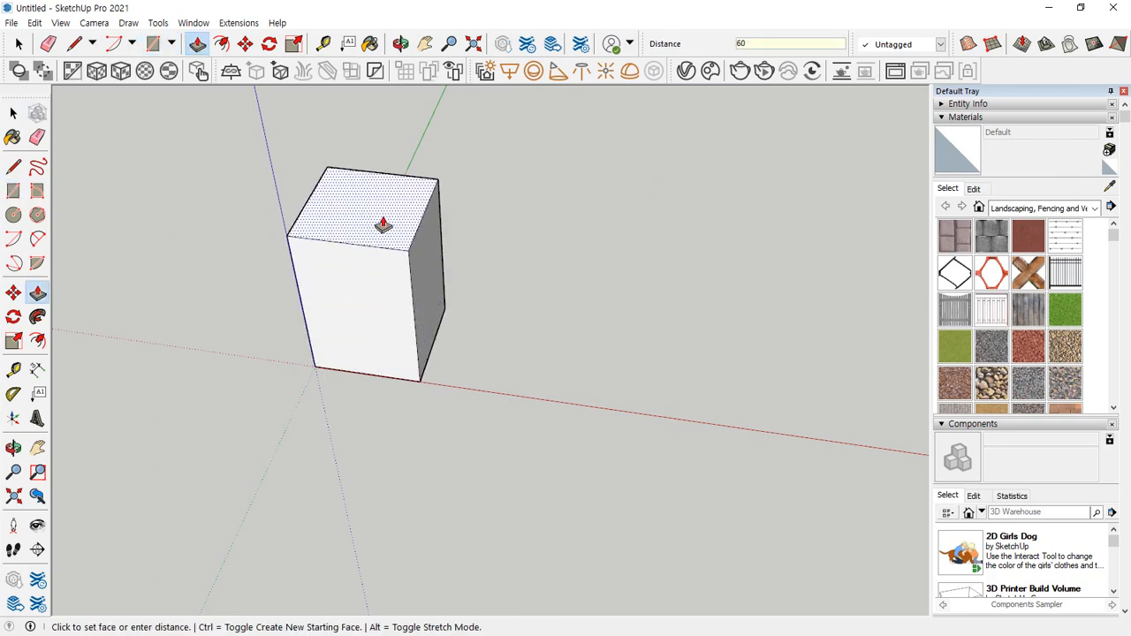
type("0")
key("Return")
scroll(341, 268, "up", 4)
middle_click_drag(359, 283, 714, 352)
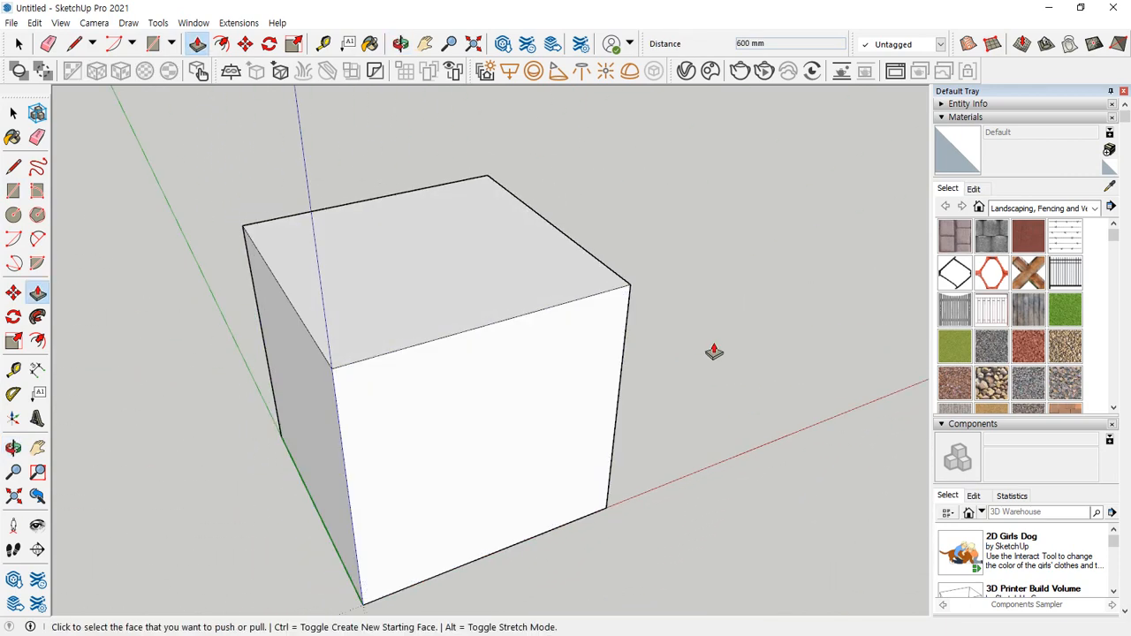
middle_click_drag(362, 497, 301, 393)
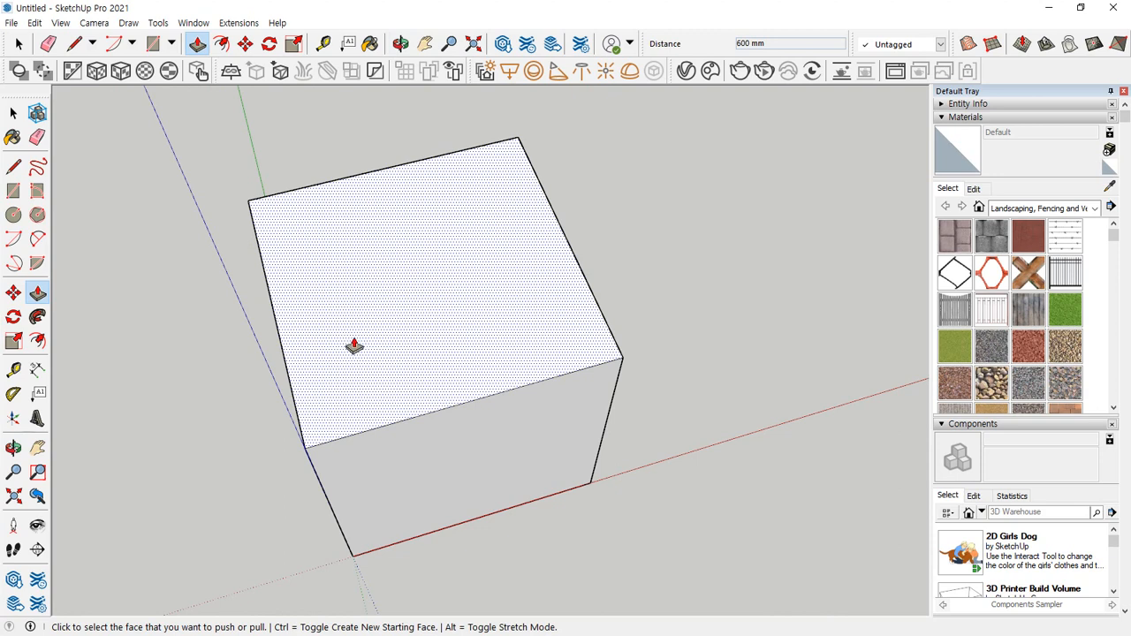
key("ctrl+2")
mouse_move(263, 268)
left_mouse_down()
mouse_move(458, 234)
mouse_move(501, 386)
left_mouse_up()
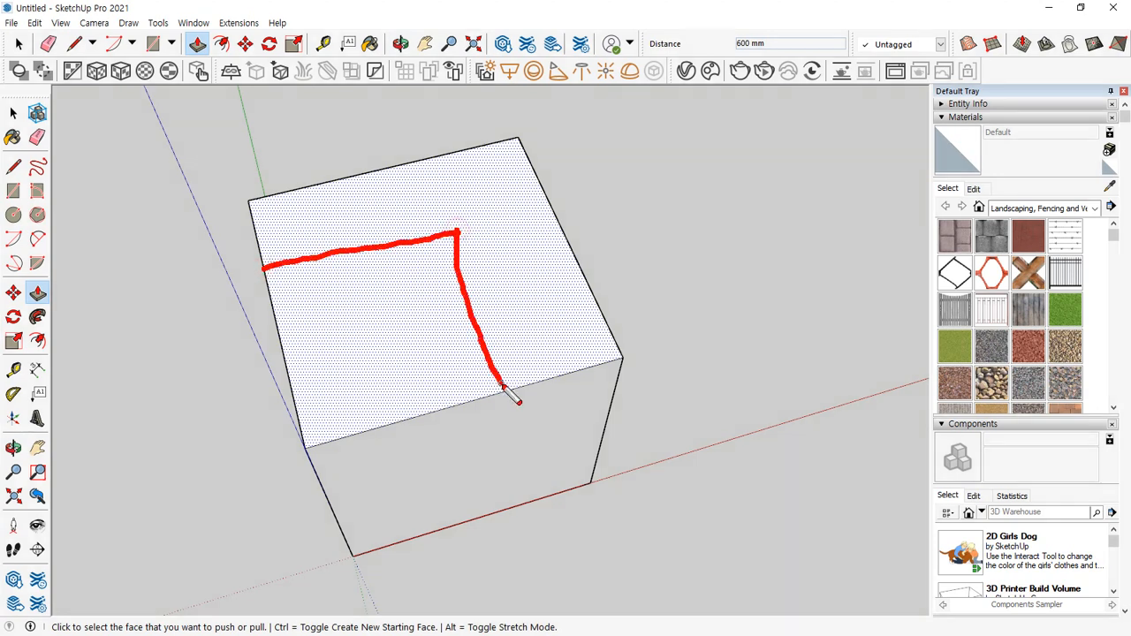
mouse_move(273, 339)
left_mouse_down()
mouse_move(376, 320)
mouse_move(402, 433)
left_mouse_up()
key("e")
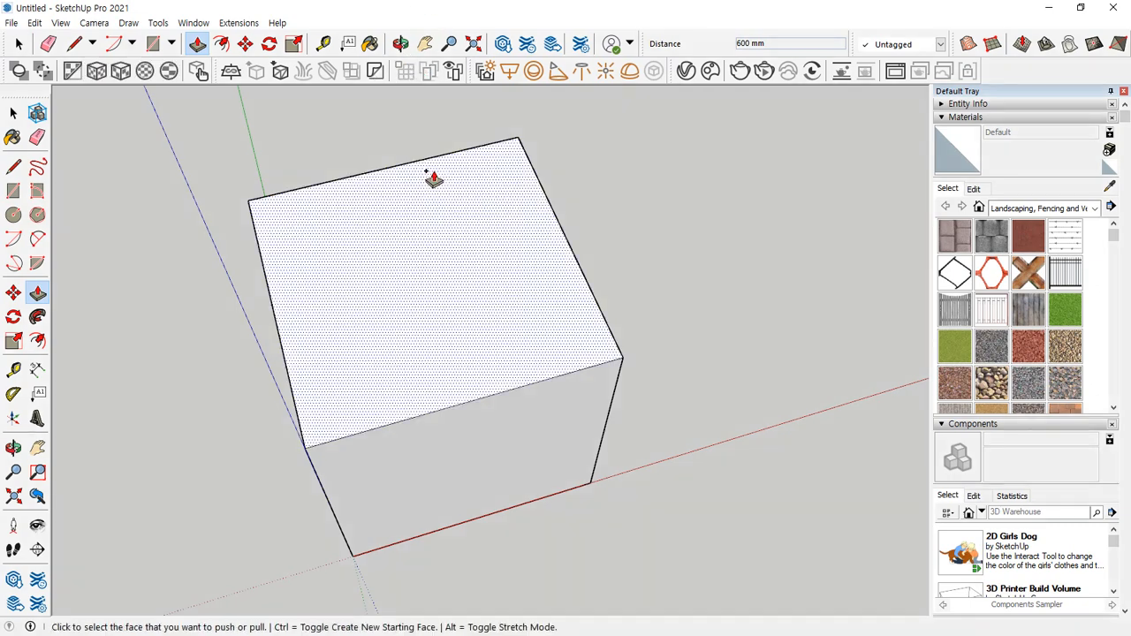
Offset the back and right edges of the cube's top face 200 mm inward
key("space")
double_click(448, 231)
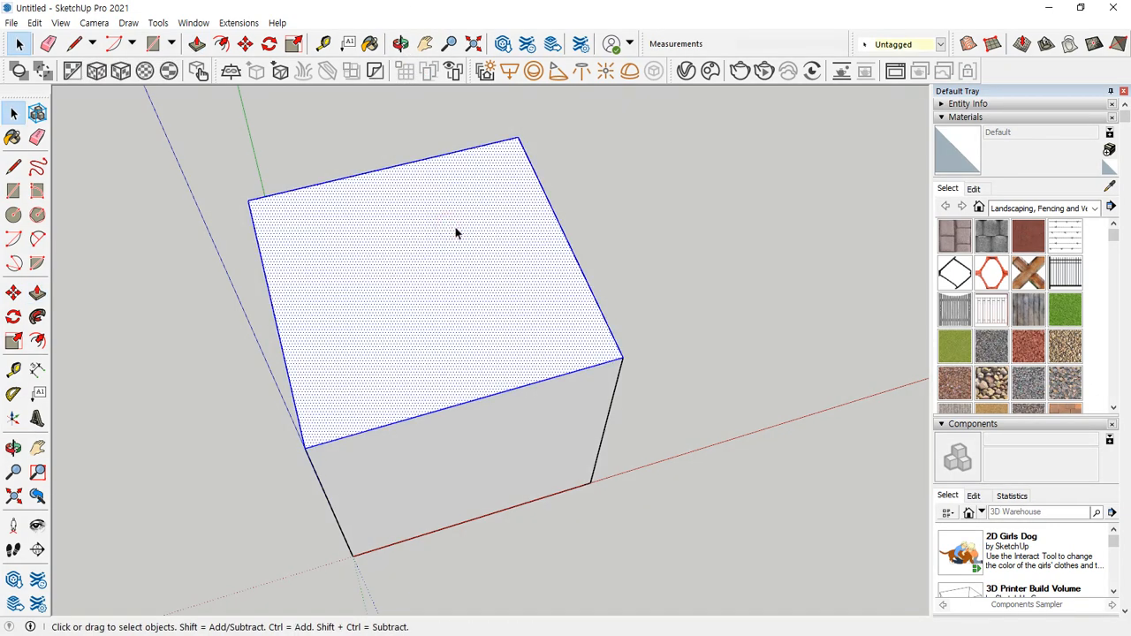
middle_click_drag(456, 232, 548, 152)
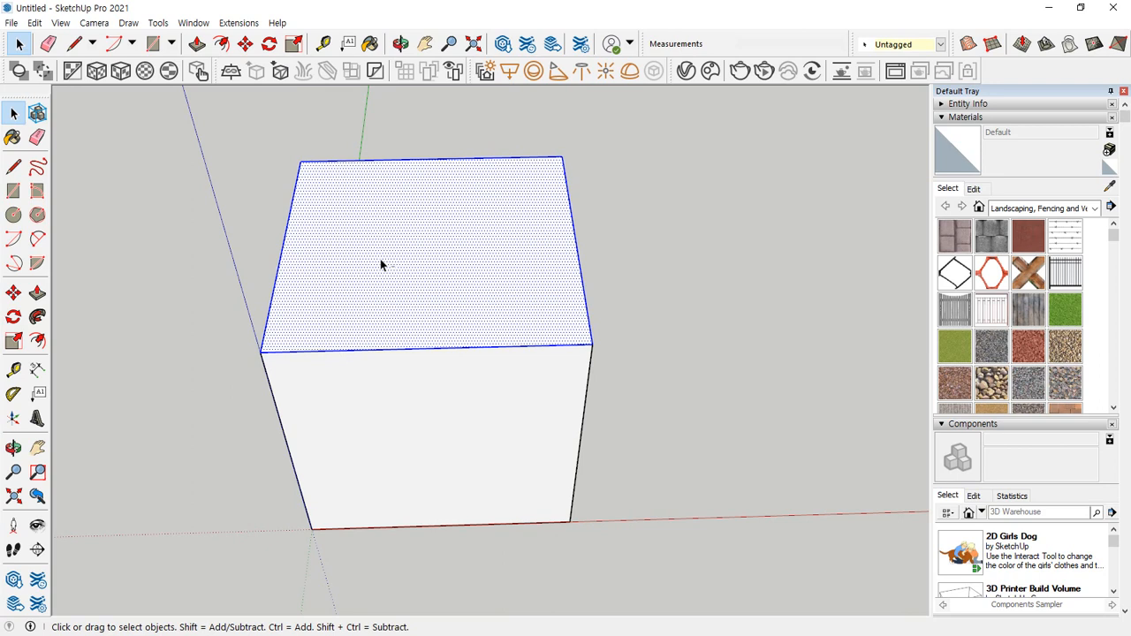
left_click_drag(380, 259, 99, 428)
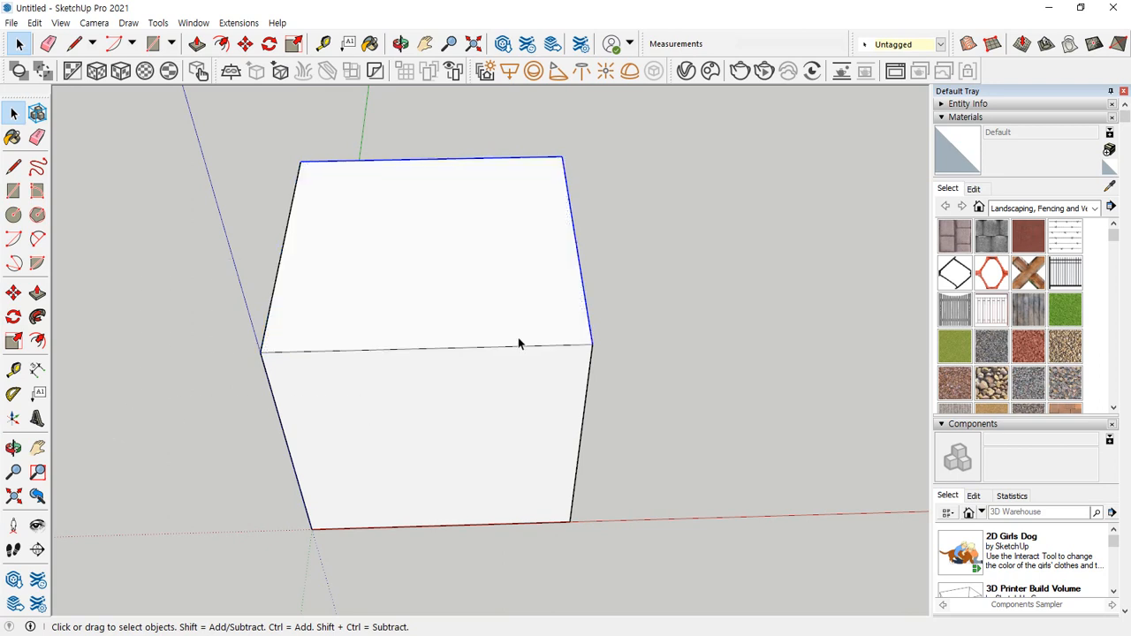
key("f")
left_click(465, 159)
type("2")
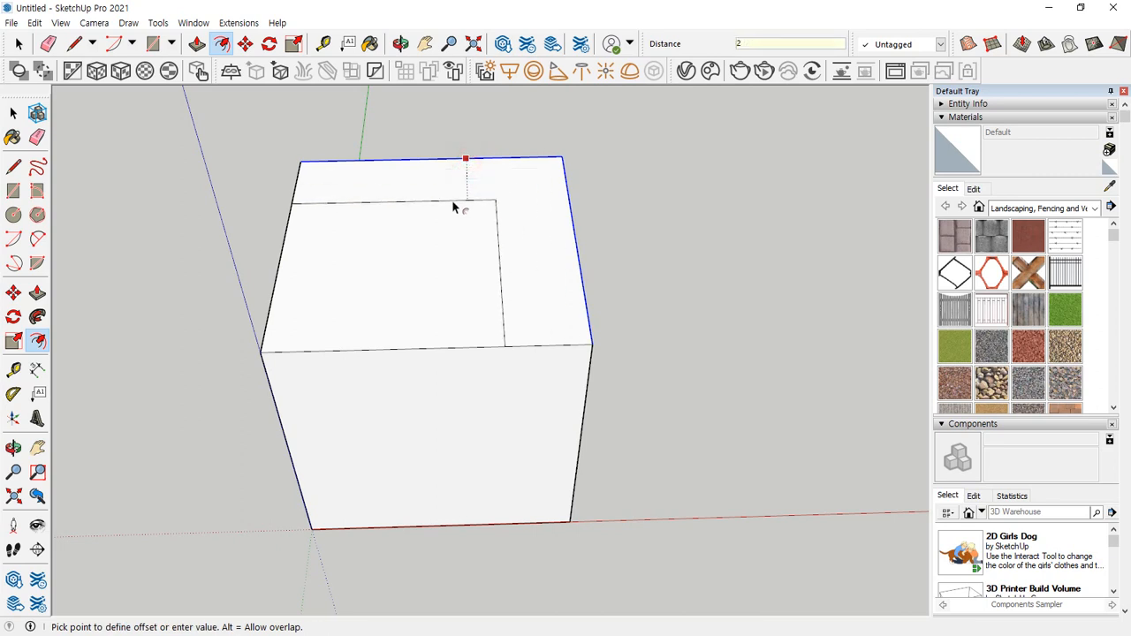
type("00")
key("Return")
Offset the two new inner edges on the top face another 200 mm inward toward the front corner
left_click(367, 268)
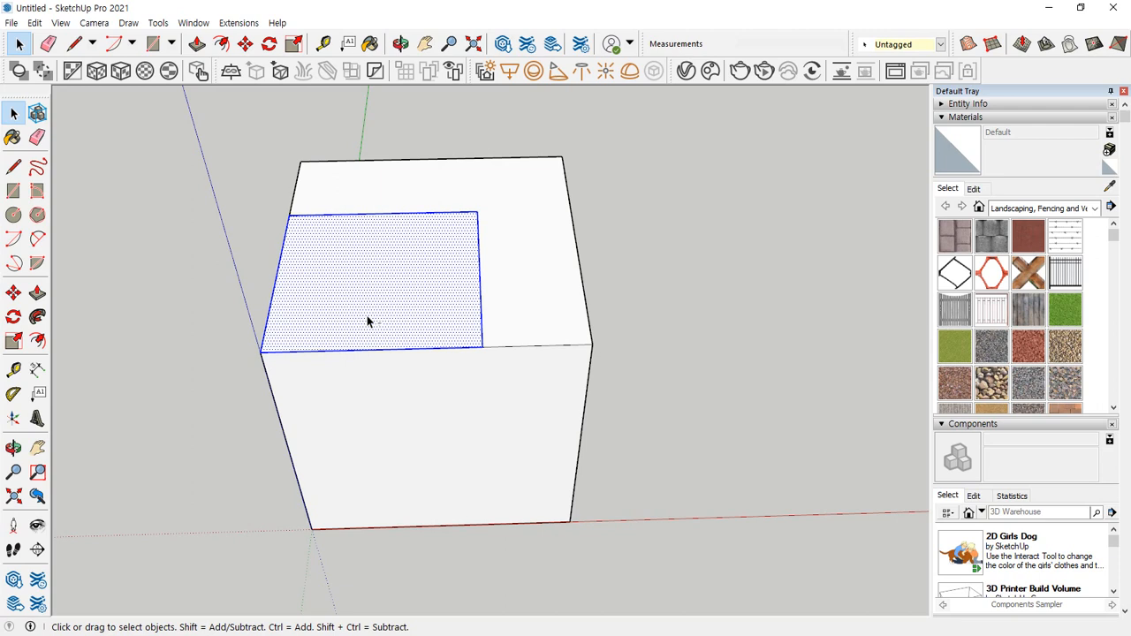
left_click_drag(362, 286, 174, 384)
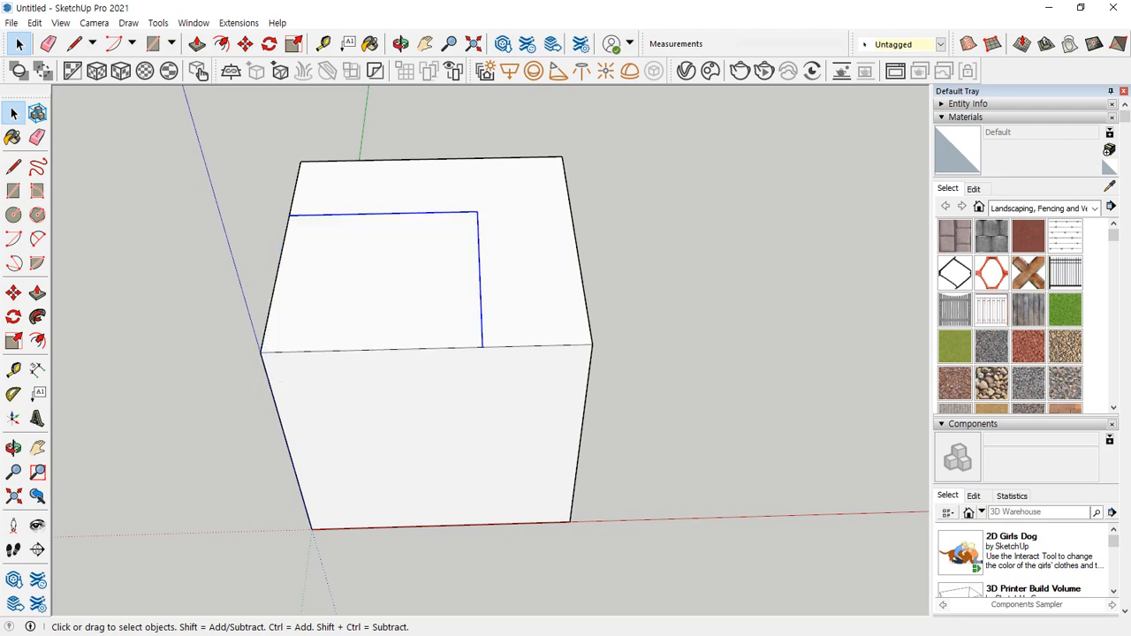
key("f")
left_click(405, 246)
type("200")
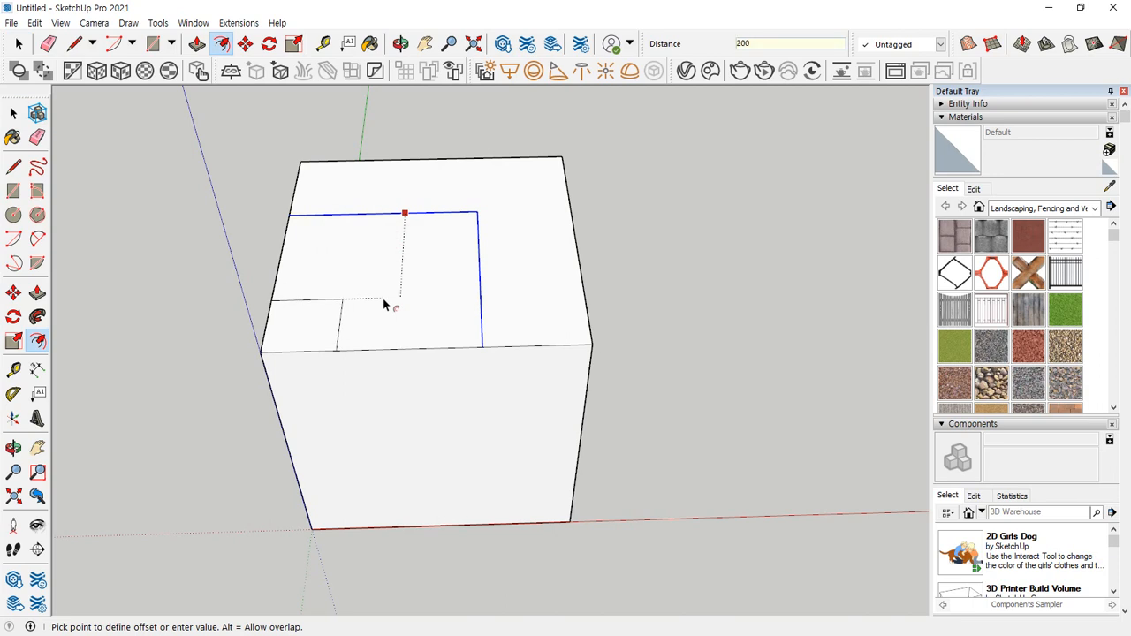
key("Return")
middle_click_drag(629, 295, 710, 268)
key("space")
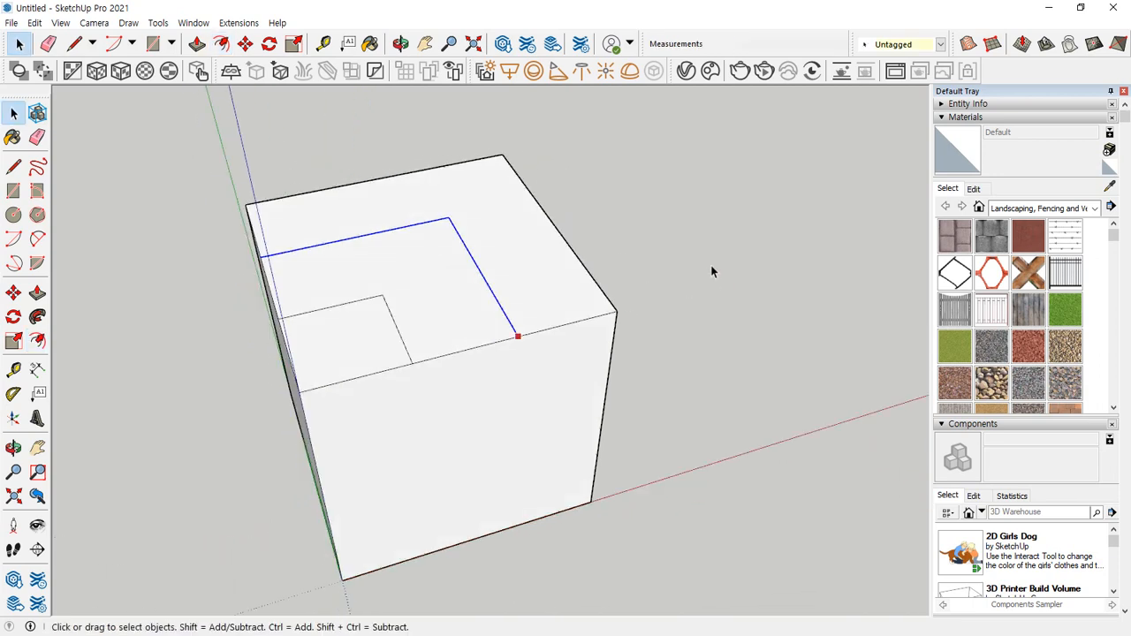
left_click(708, 269)
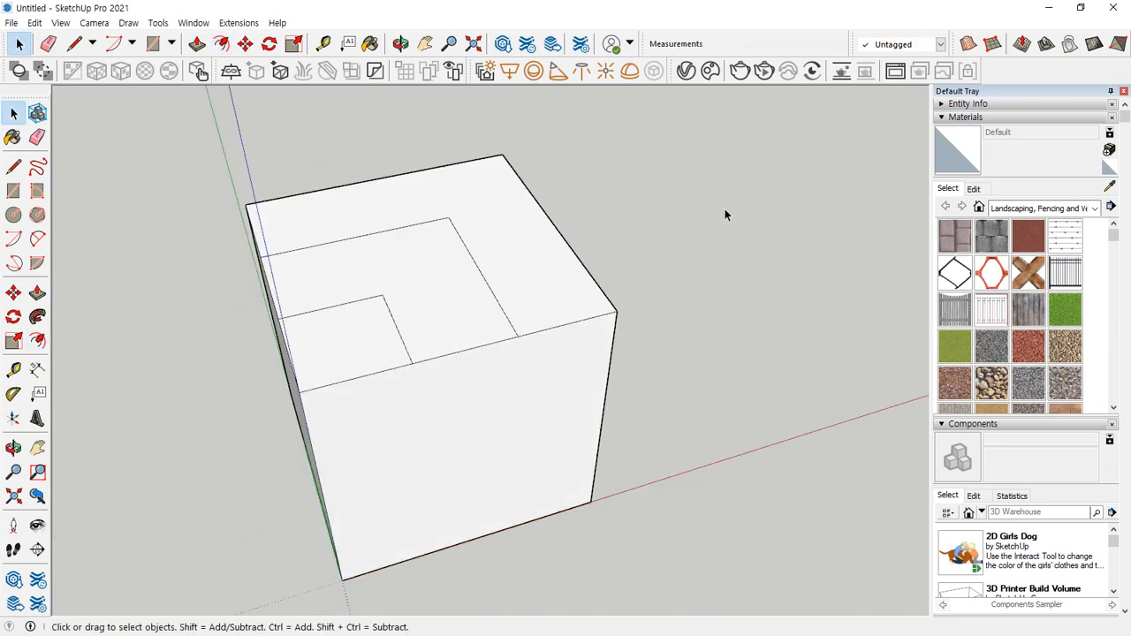
Push the small corner square down to form the lowest step, and push the adjoining L-shaped face down 200 mm
key("p")
left_click(341, 348)
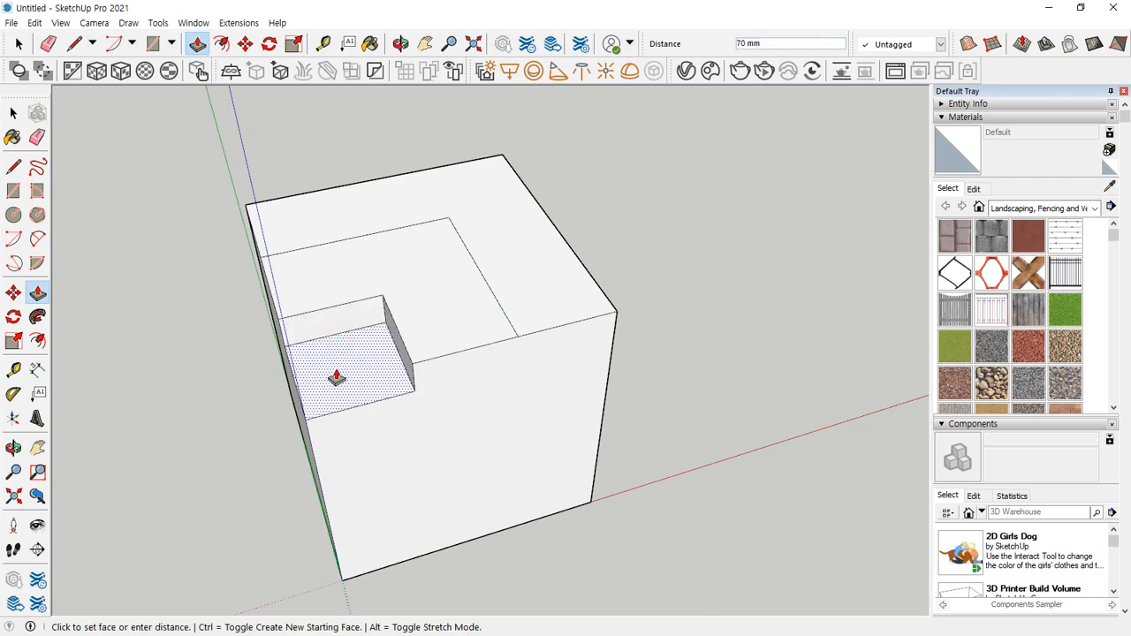
key("Return")
left_click(429, 322)
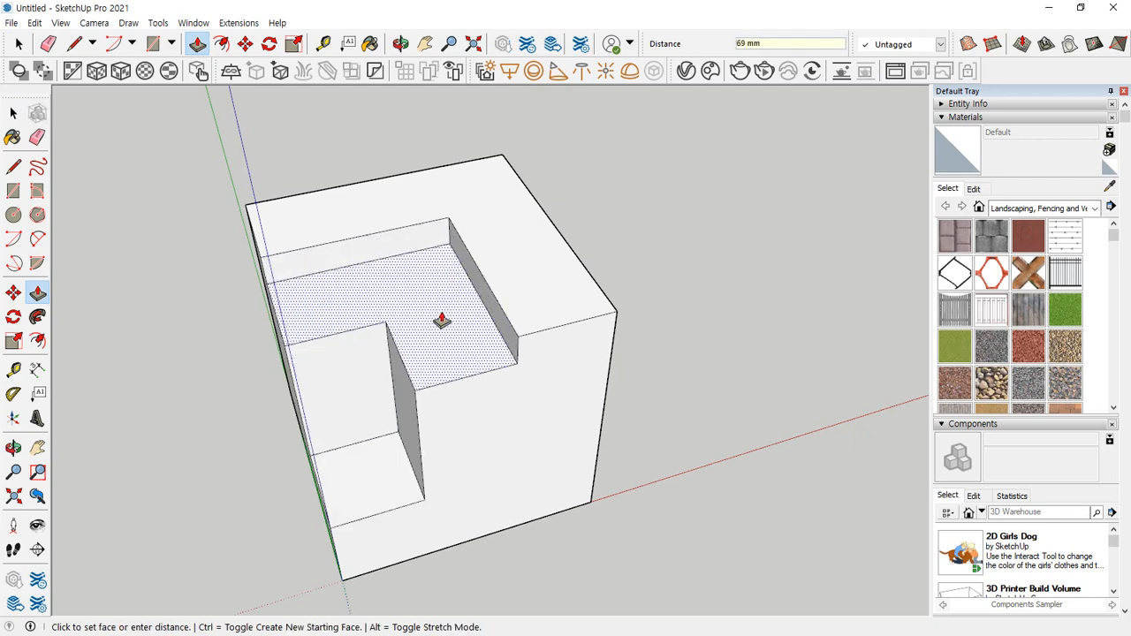
key("Return")
middle_click_drag(681, 421, 704, 424)
middle_click_drag(750, 346, 689, 383)
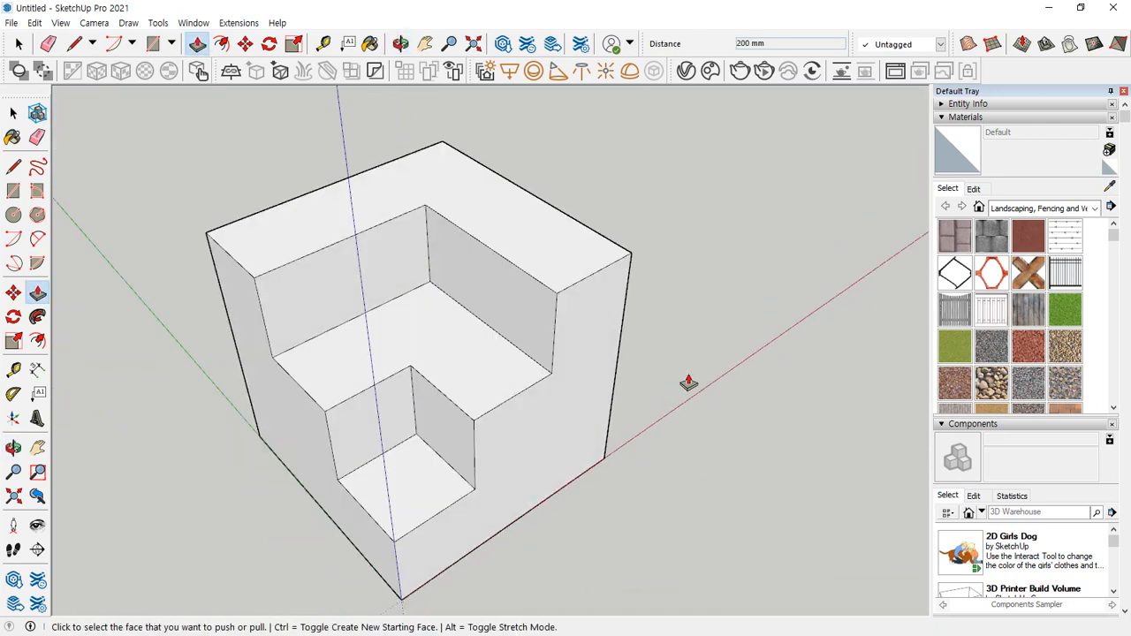
Offset the outline of the top L-shaped face 20 mm inward
key("space")
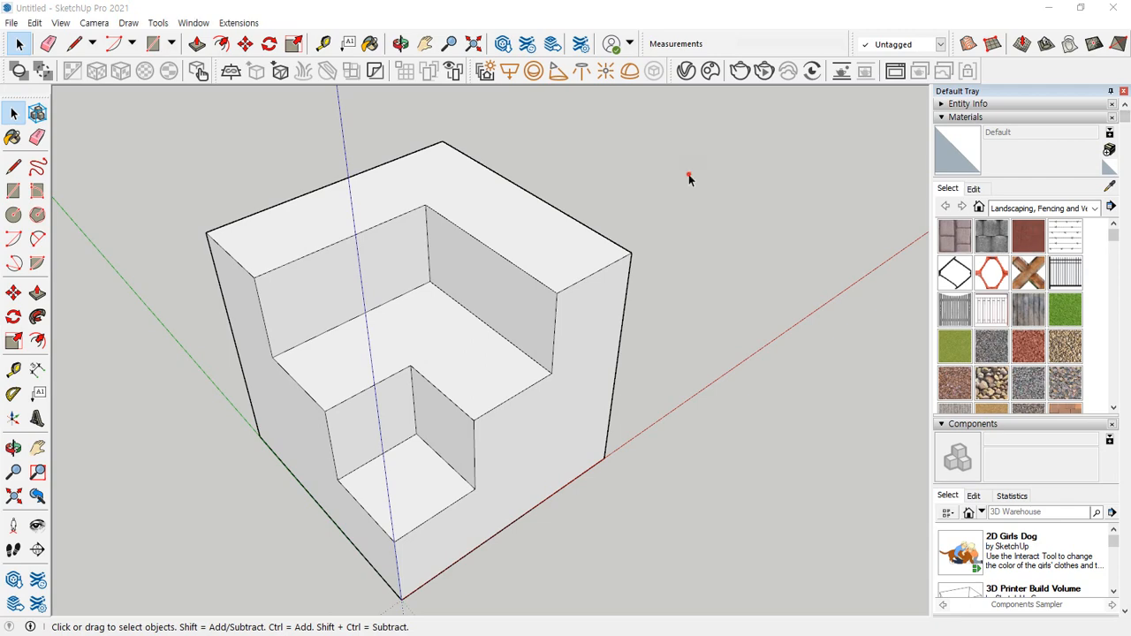
middle_click_drag(687, 177, 638, 194)
middle_click_drag(478, 152, 487, 169)
key("f")
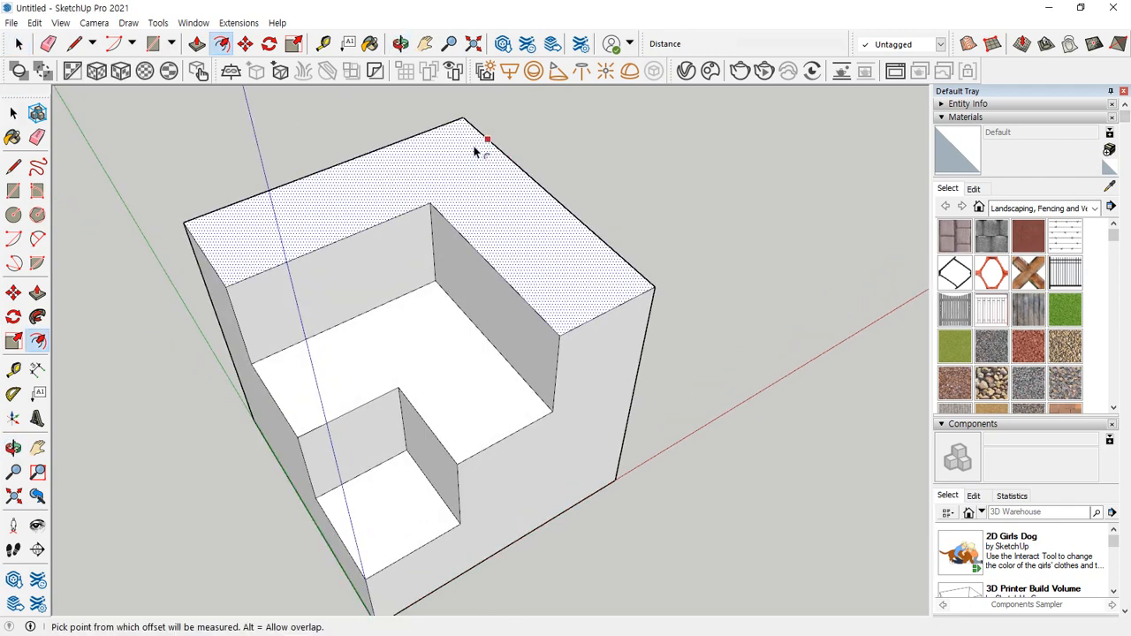
left_click(472, 152)
type("20")
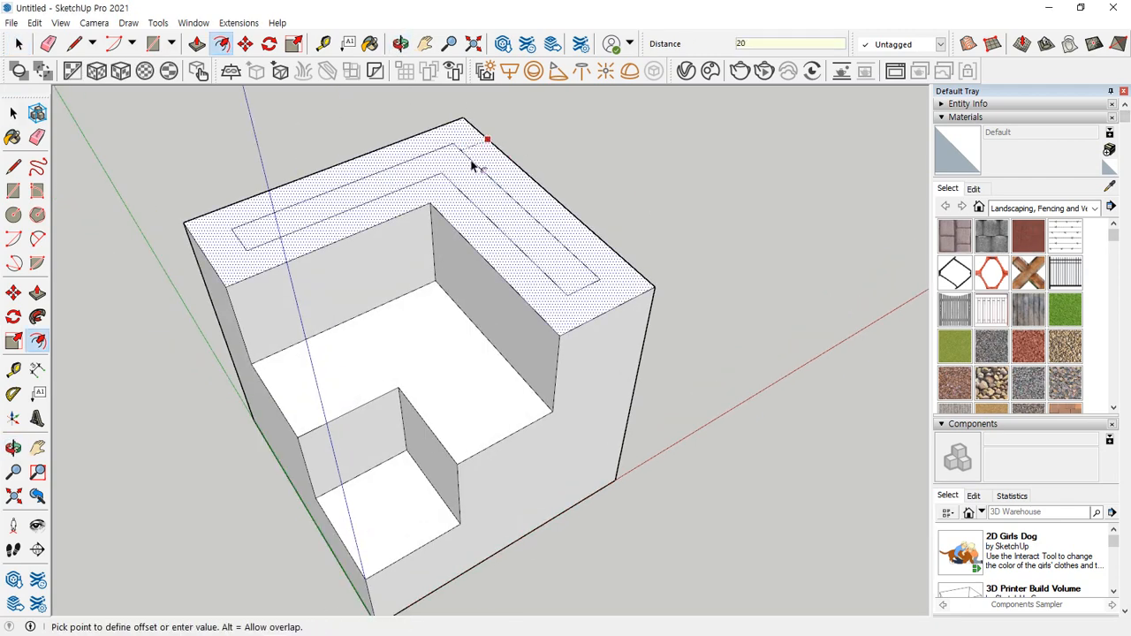
key("Return")
key("space")
scroll(422, 370, "up", 3)
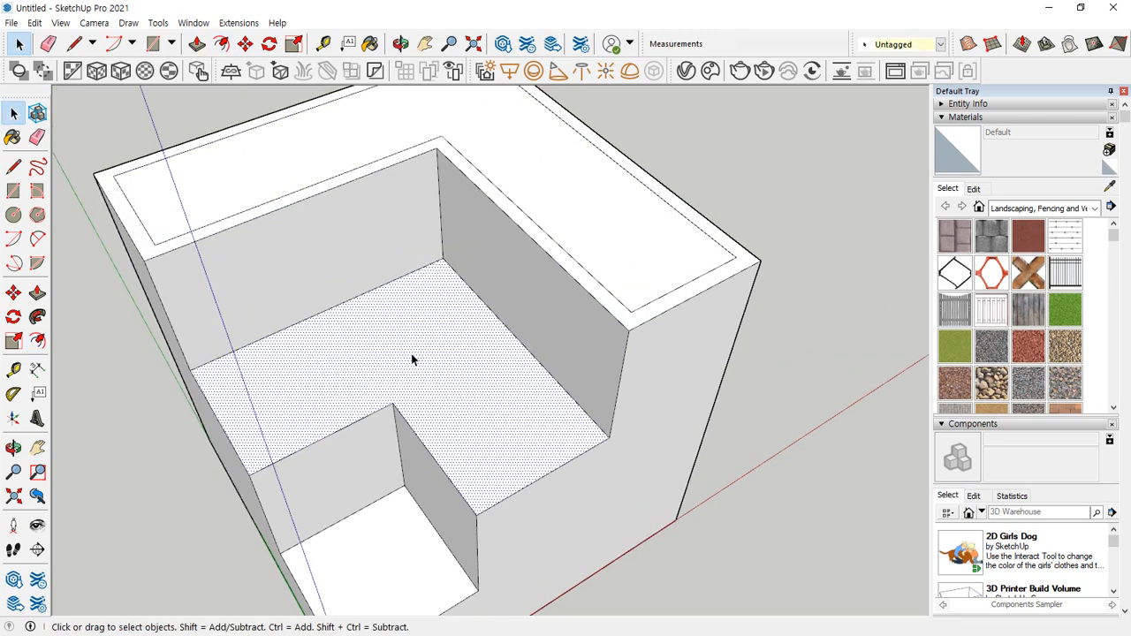
mouse_move(423, 386)
left_mouse_down()
mouse_move(362, 336)
mouse_move(412, 362)
left_mouse_up()
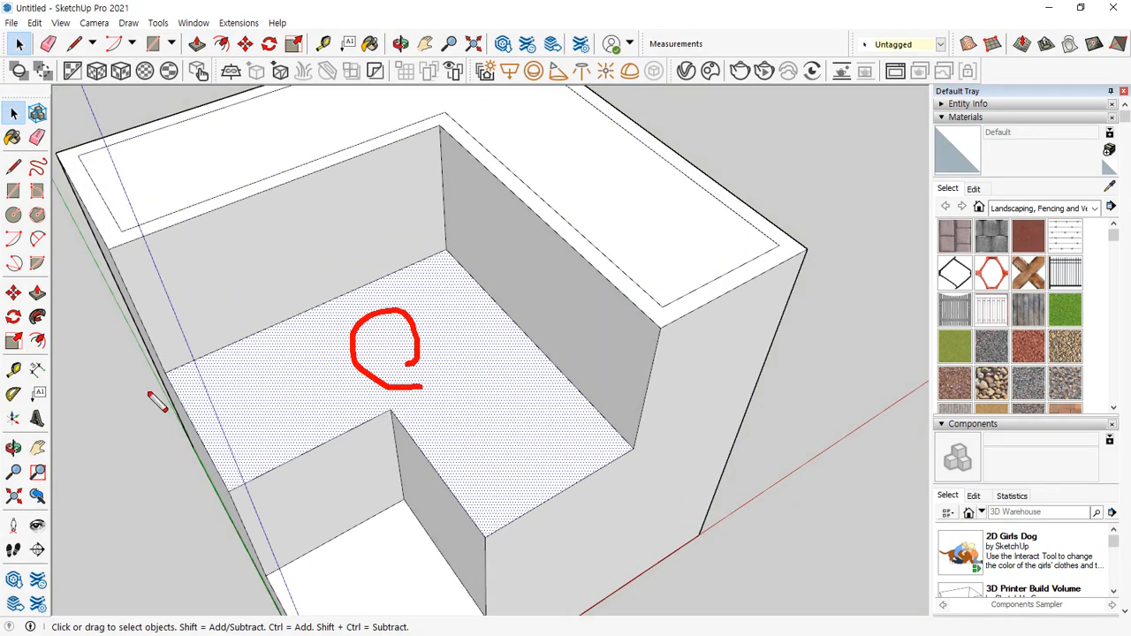
mouse_move(163, 373)
left_mouse_down()
mouse_move(227, 461)
mouse_move(432, 483)
mouse_move(595, 422)
left_mouse_up()
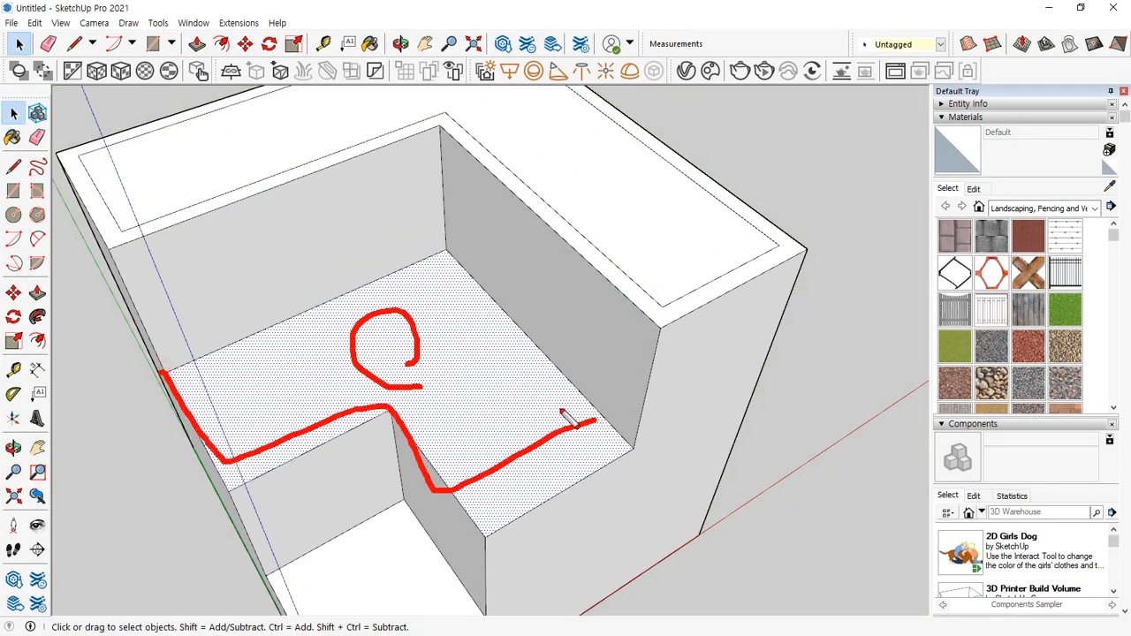
key("Escape")
Offset the middle step's outer edges inward, excluding the two edges against the taller walls
left_click(440, 319)
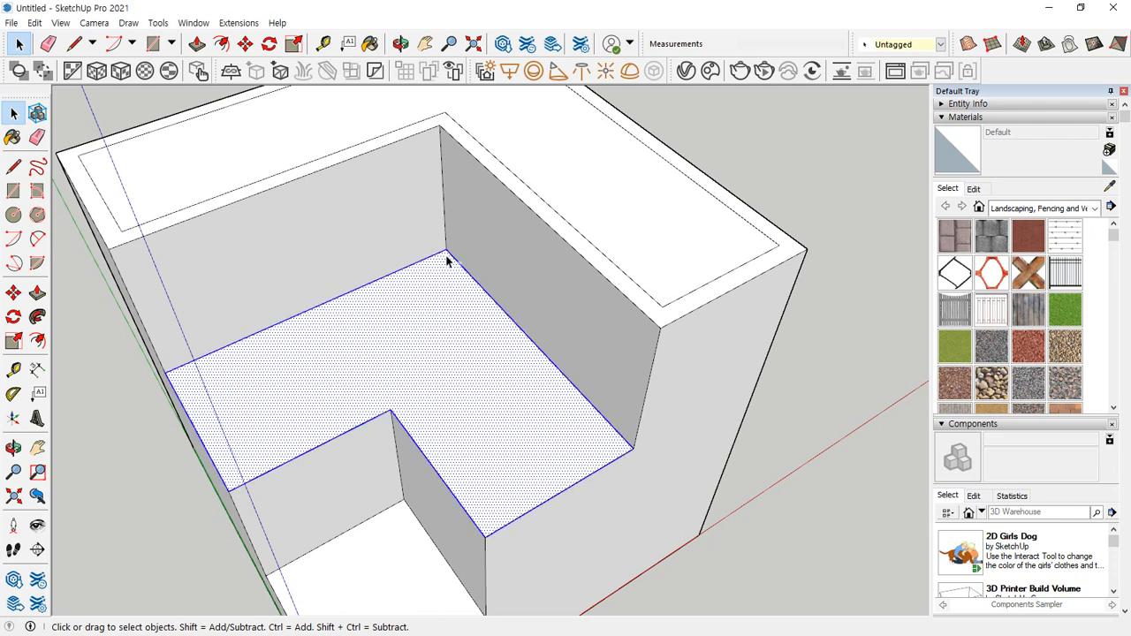
left_click_drag(459, 227, 441, 279)
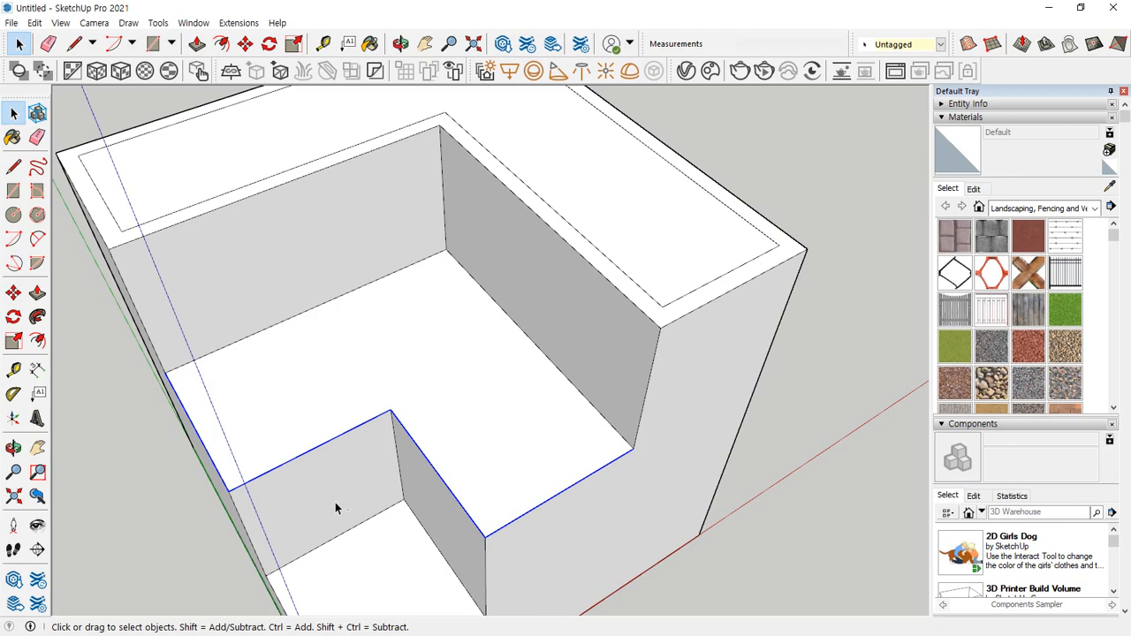
key("f")
left_click(482, 439)
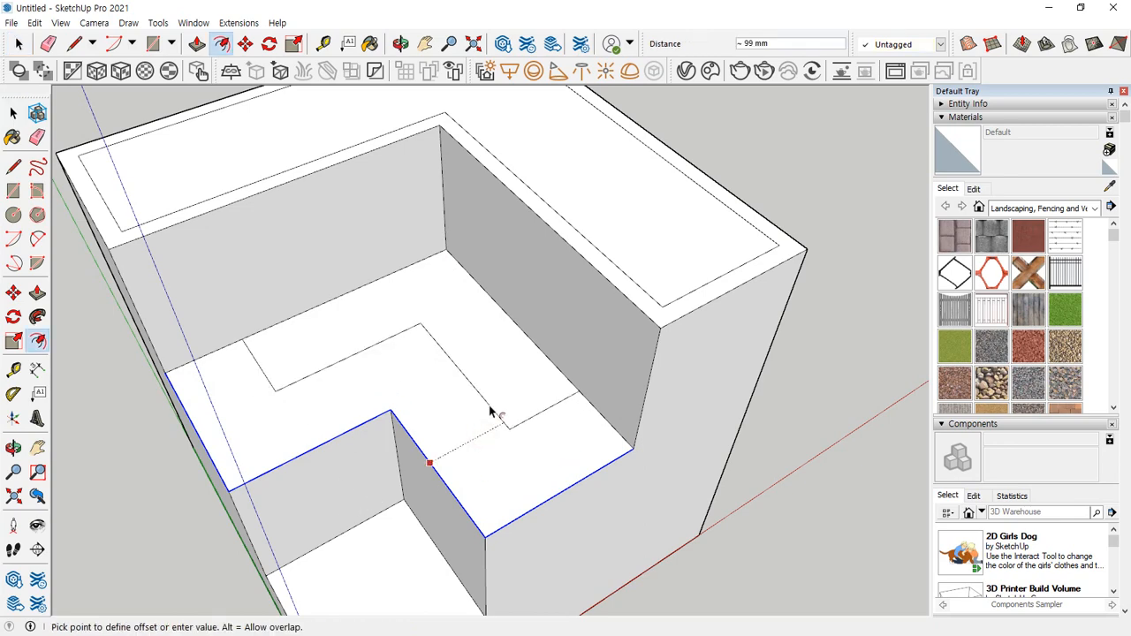
key("Return")
middle_click_drag(359, 457, 378, 403)
middle_click_drag(376, 487, 427, 430)
Offset the two open outer edges of the lowest square step inward
key("space")
left_click(425, 473)
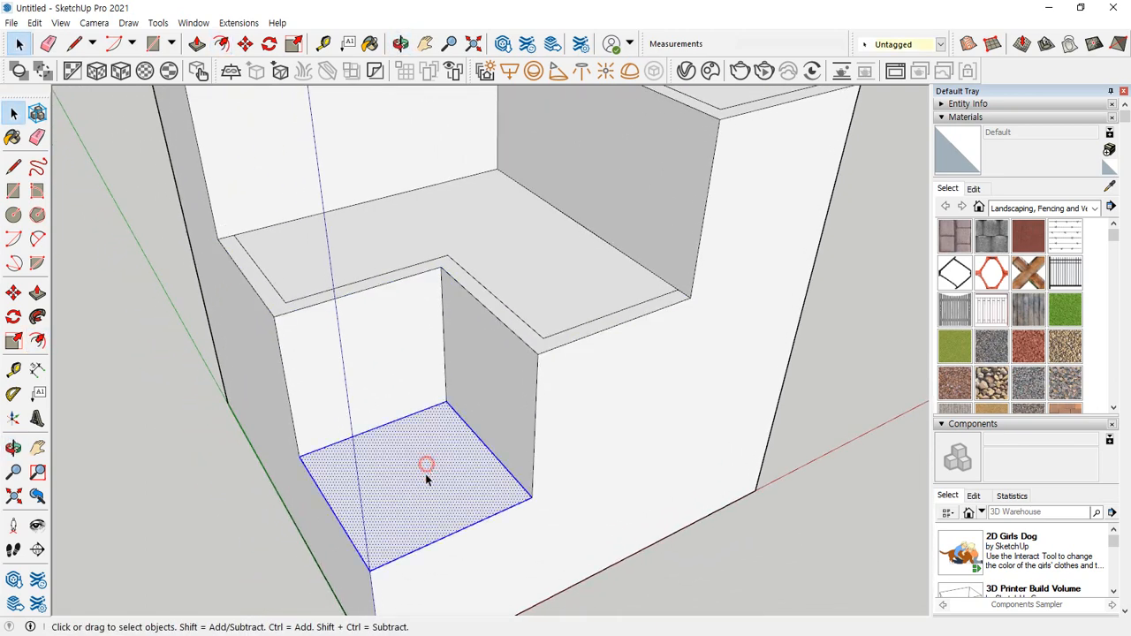
left_click_drag(459, 382, 414, 435)
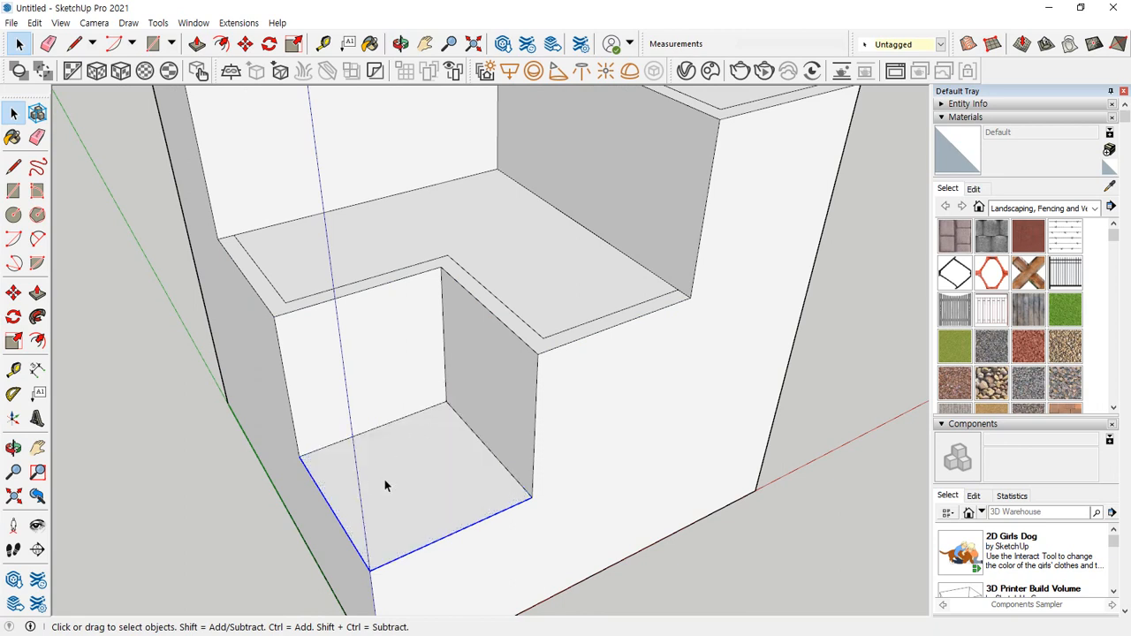
key("f")
left_click(442, 536)
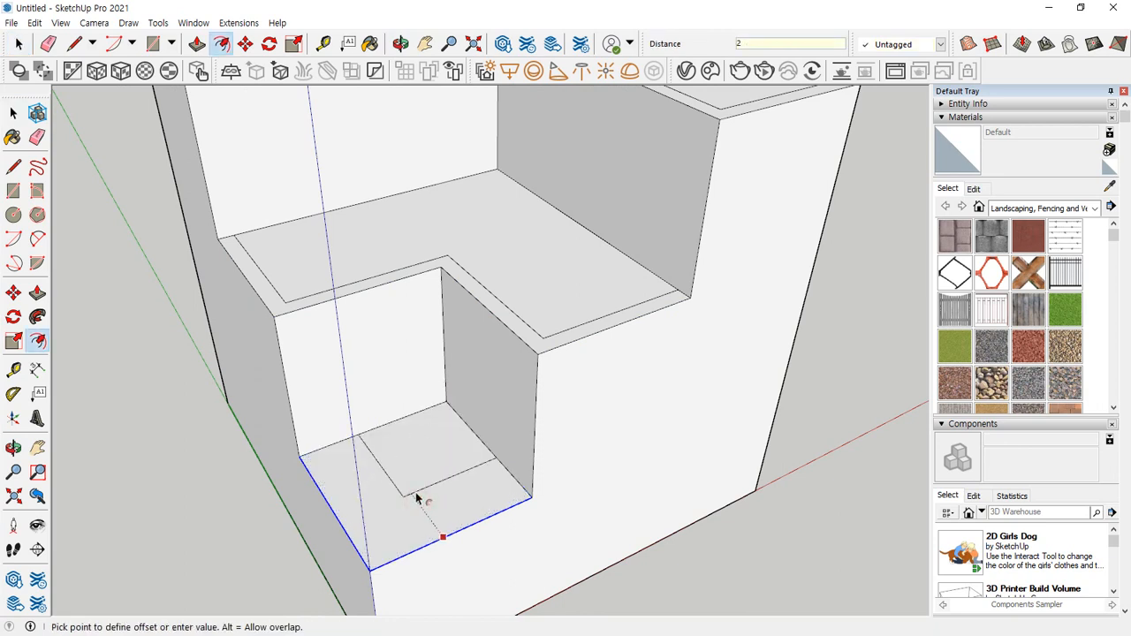
key("Return")
middle_click_drag(416, 497, 613, 256)
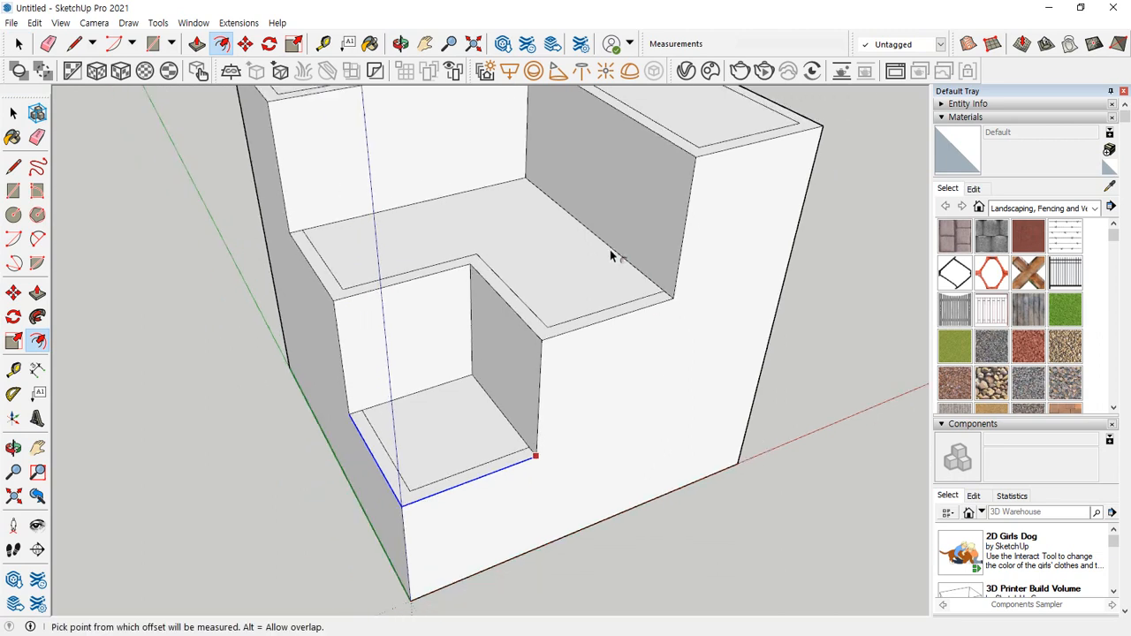
Undo the inset outlines on the lowest, middle and top step faces
key("ctrl+z")
key("ctrl+z")
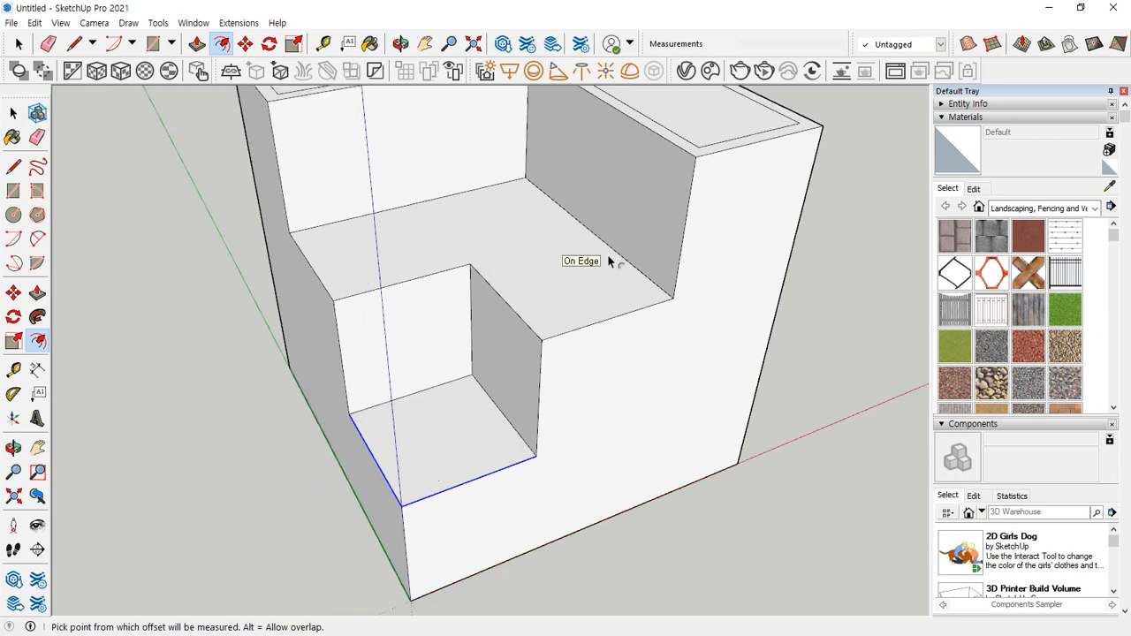
middle_click_drag(606, 259, 556, 238)
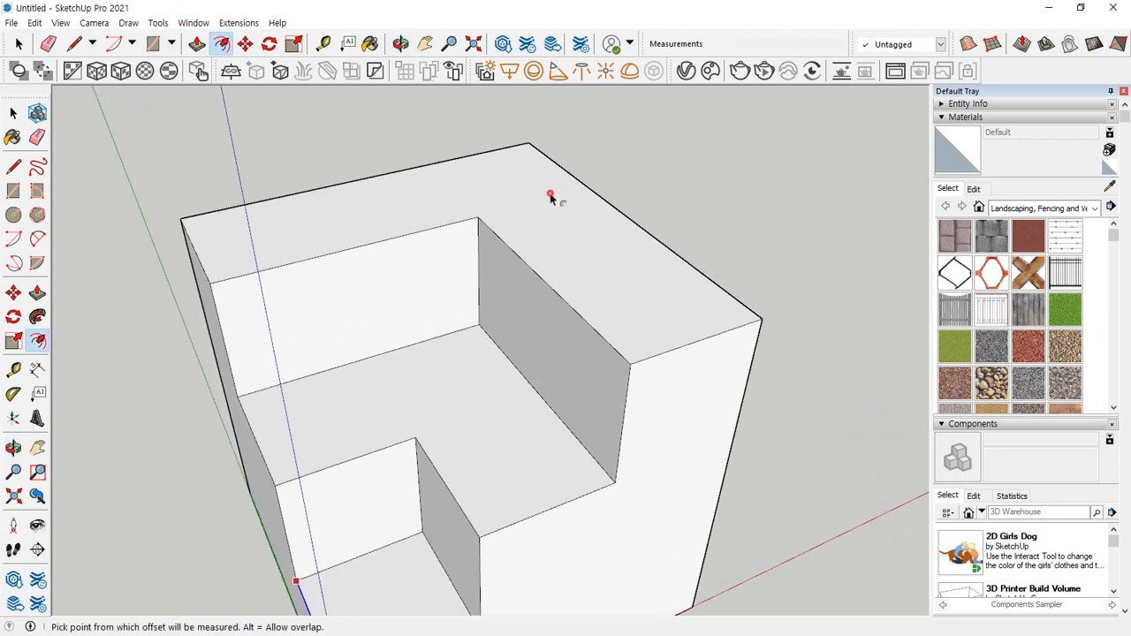
Offset the outline of the top L-shaped face 10 mm inward
key("space")
left_click(551, 198)
left_click(706, 172)
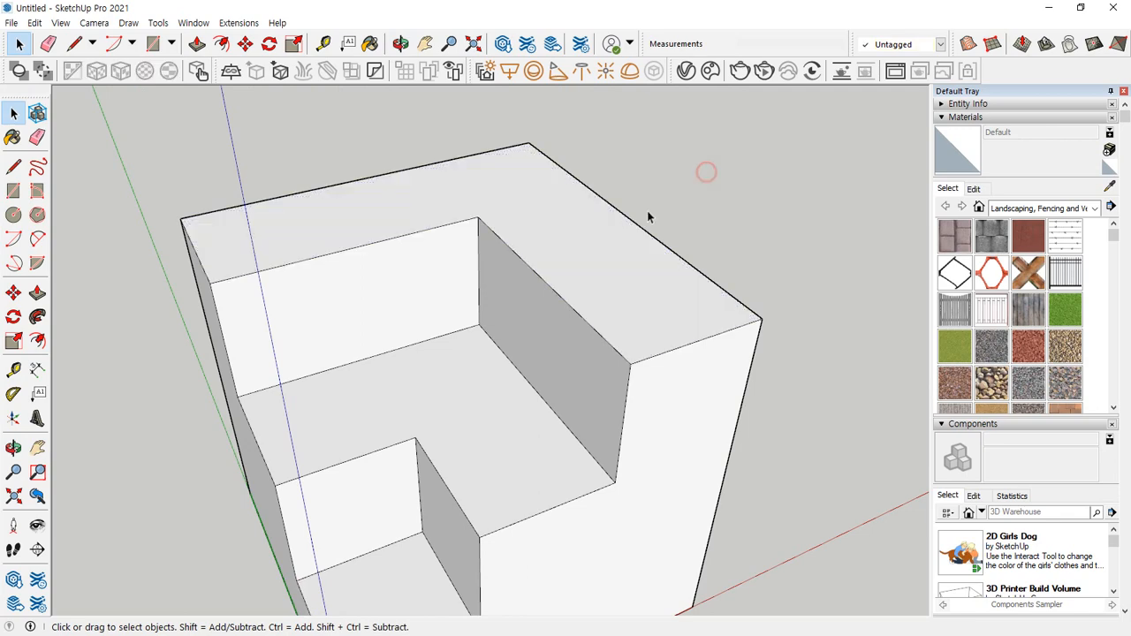
key("f")
left_click(578, 190)
type("10")
key("Return")
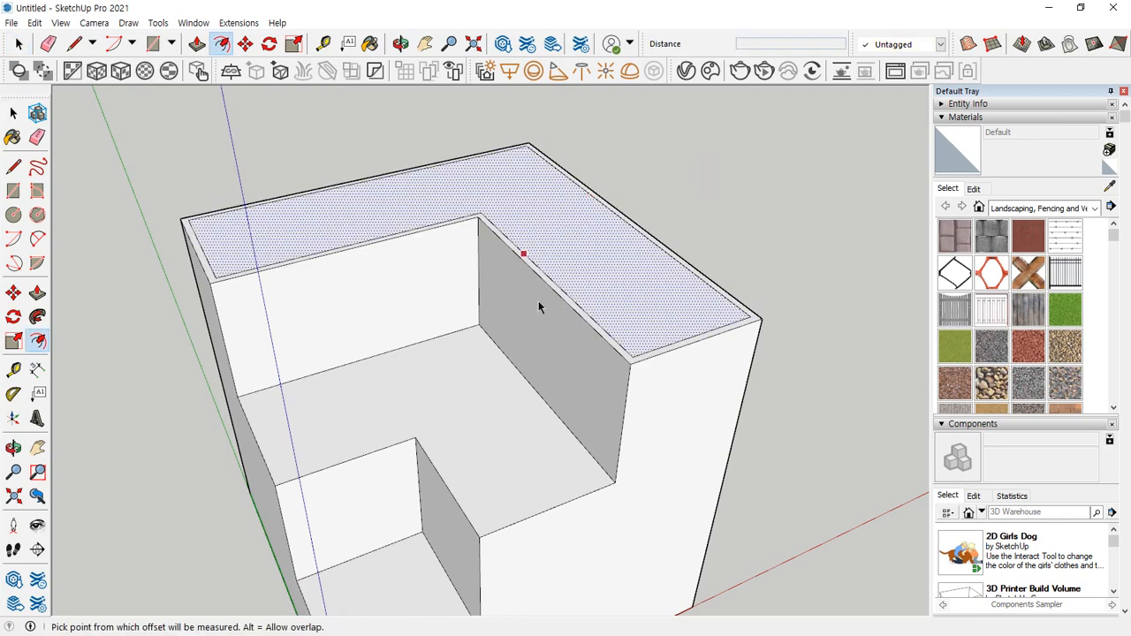
Offset the outer edges of the middle step 10 mm inward, leaving out the two edges against the taller walls
key("space")
left_click(466, 408)
left_click_drag(486, 311, 452, 381, "shift")
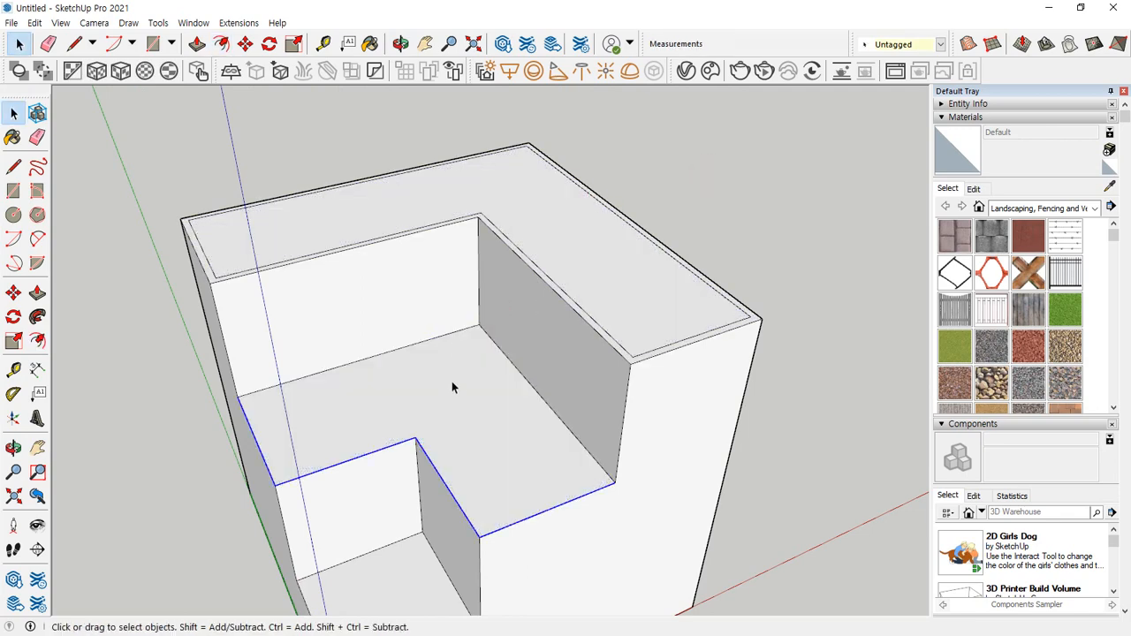
key("f")
left_click(459, 386)
key("Escape")
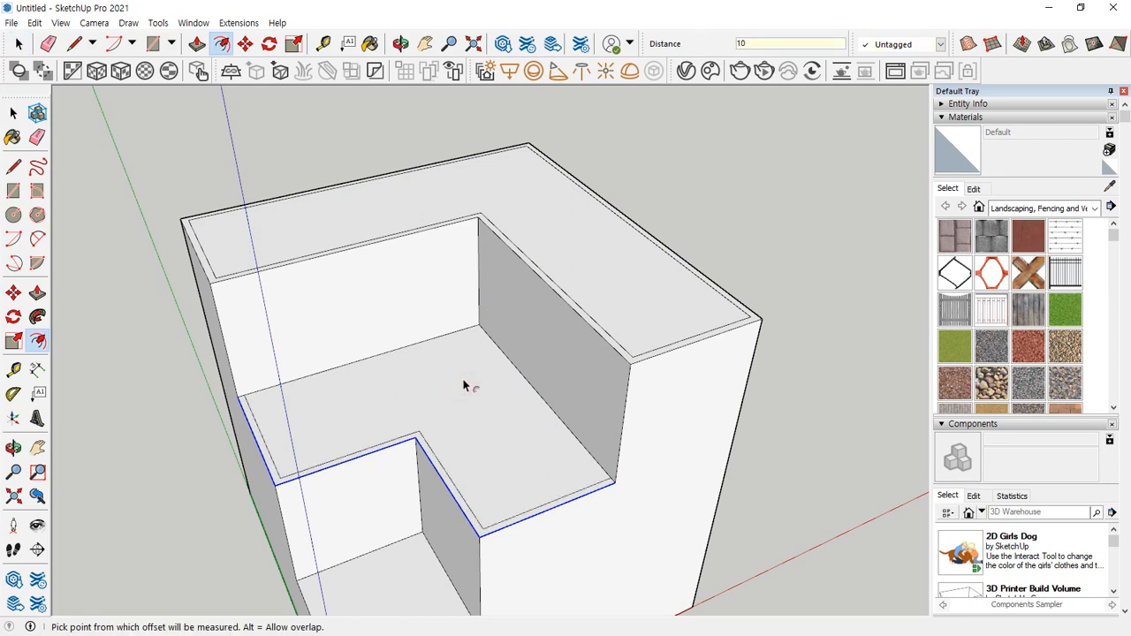
Offset the two open outer edges of the lowest square step inward by the same distance as on the middle step
middle_click_drag(419, 475, 456, 328)
key("space")
left_click(438, 430)
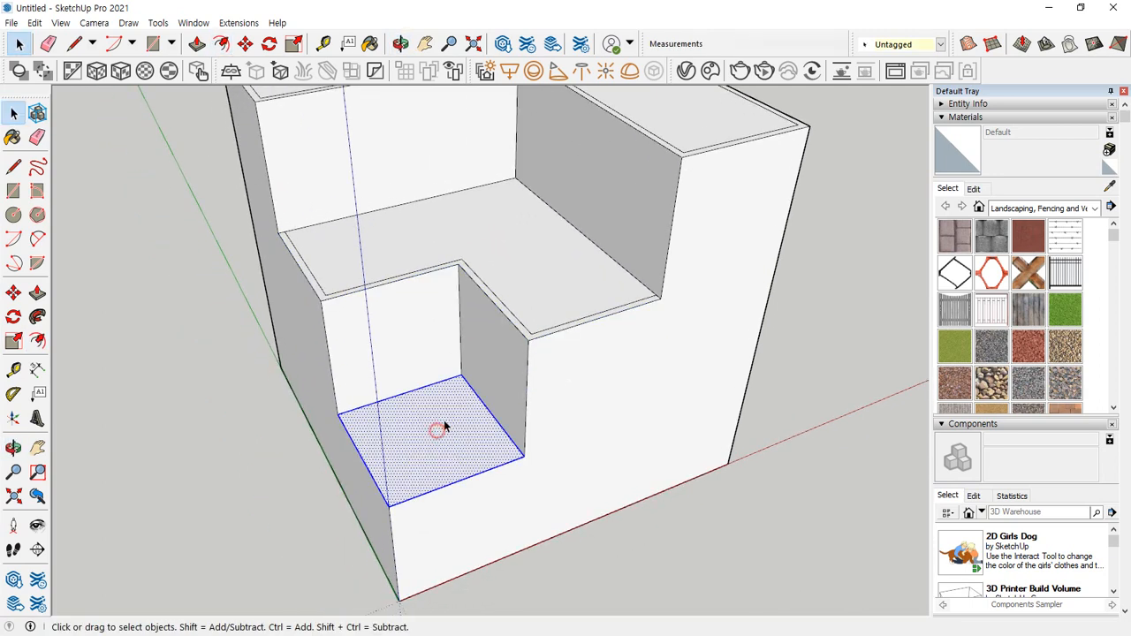
left_click_drag(478, 356, 441, 428, "shift")
key("f")
left_click(417, 448)
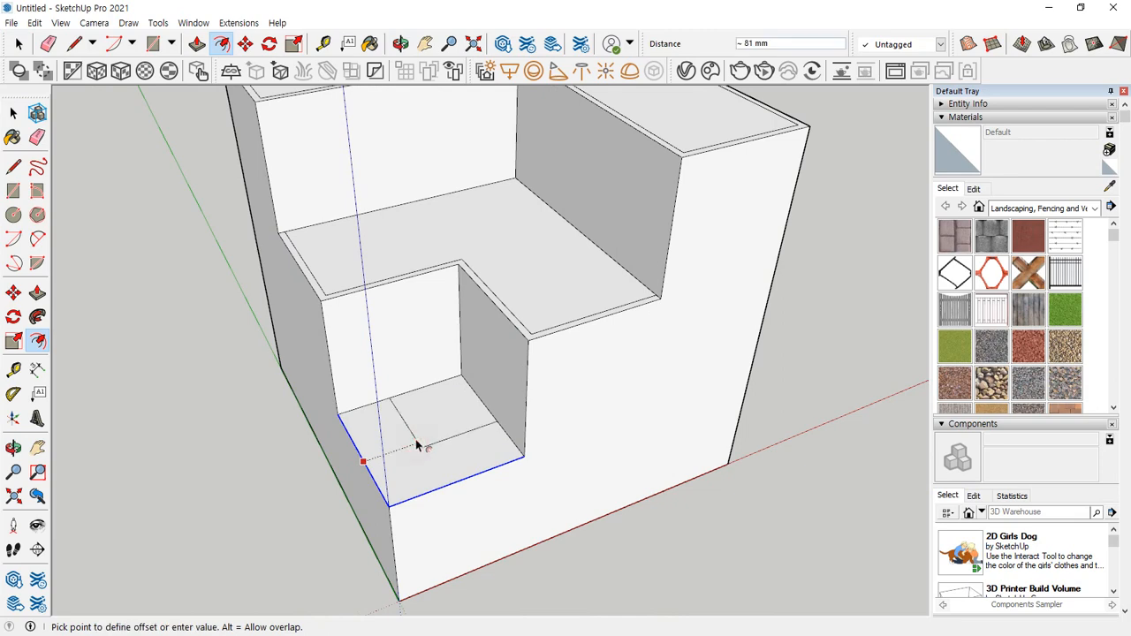
key("Escape")
Push the inset faces of the top, middle and lowest steps down 20 mm to leave raised rims
middle_click_drag(456, 463, 583, 300)
key("p")
double_click(631, 212)
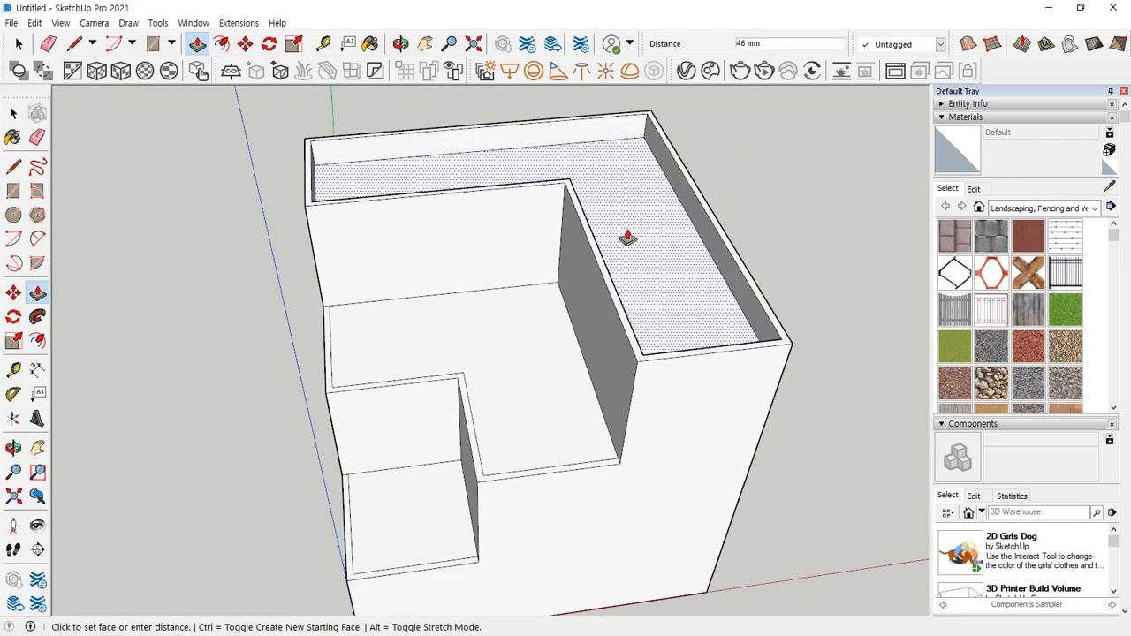
left_click(505, 306)
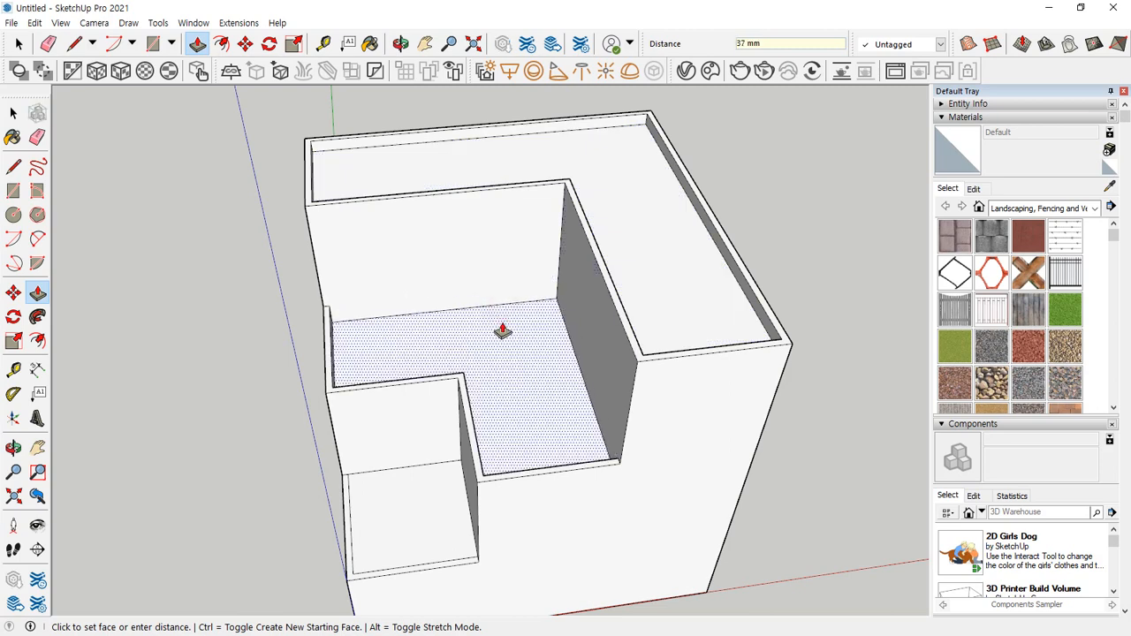
left_click(500, 331)
left_click(405, 506)
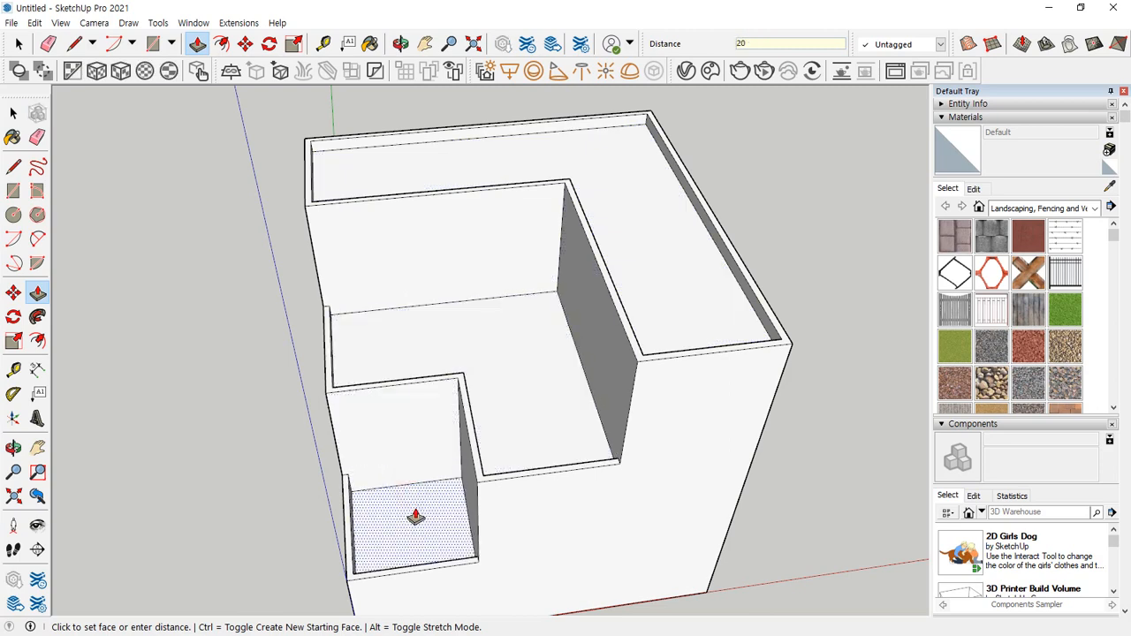
middle_click_drag(631, 434, 840, 397)
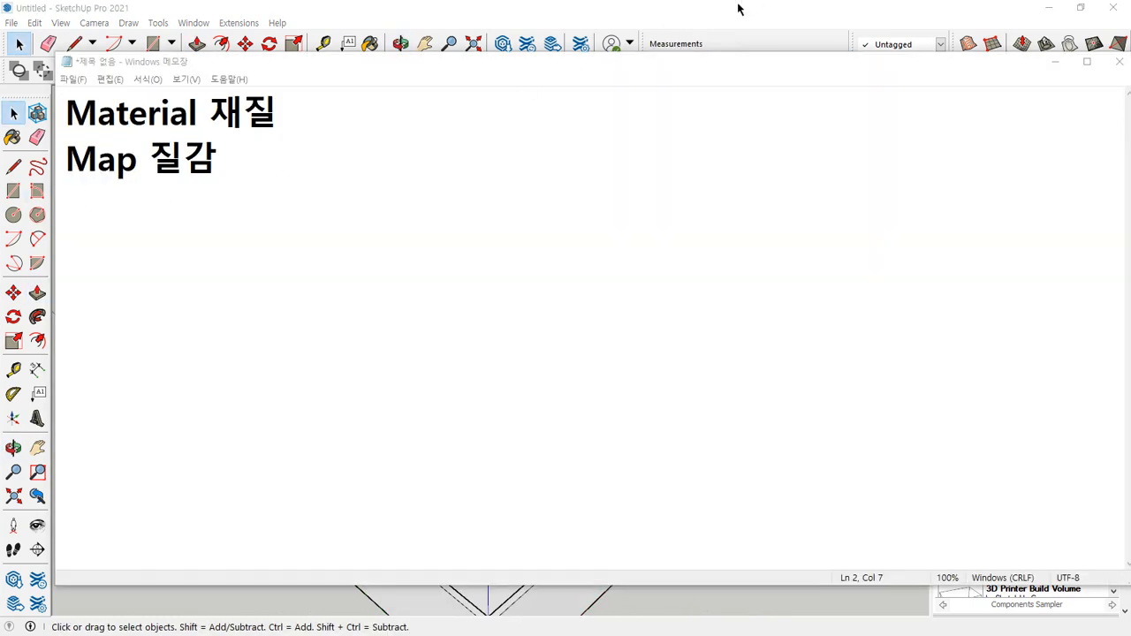
left_click_drag(56, 134, 323, 134)
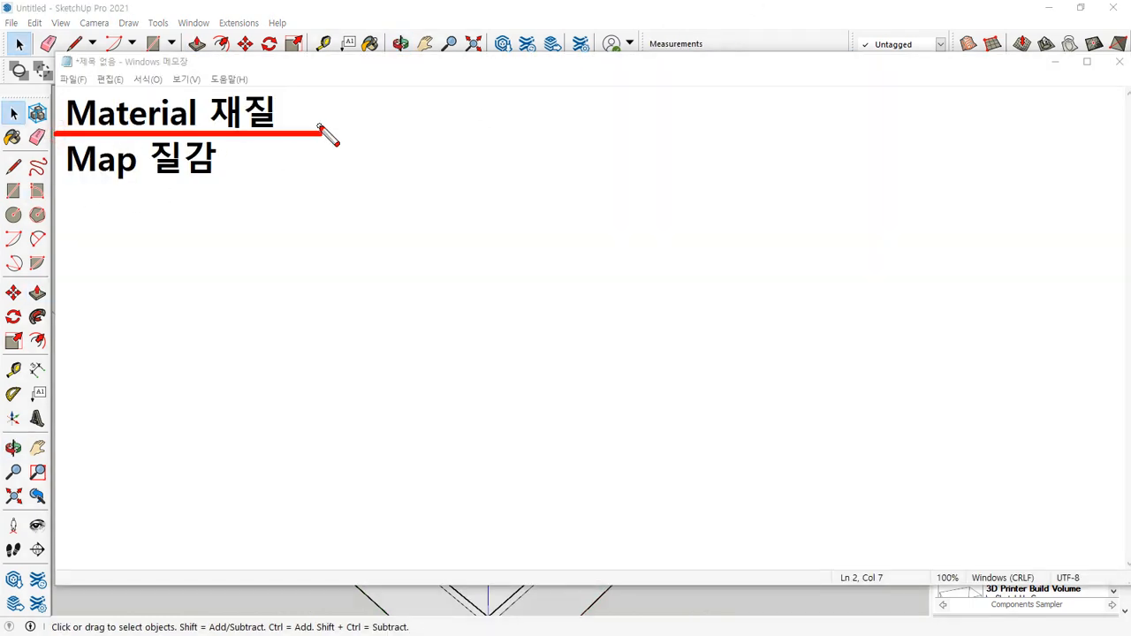
left_click_drag(65, 184, 228, 184)
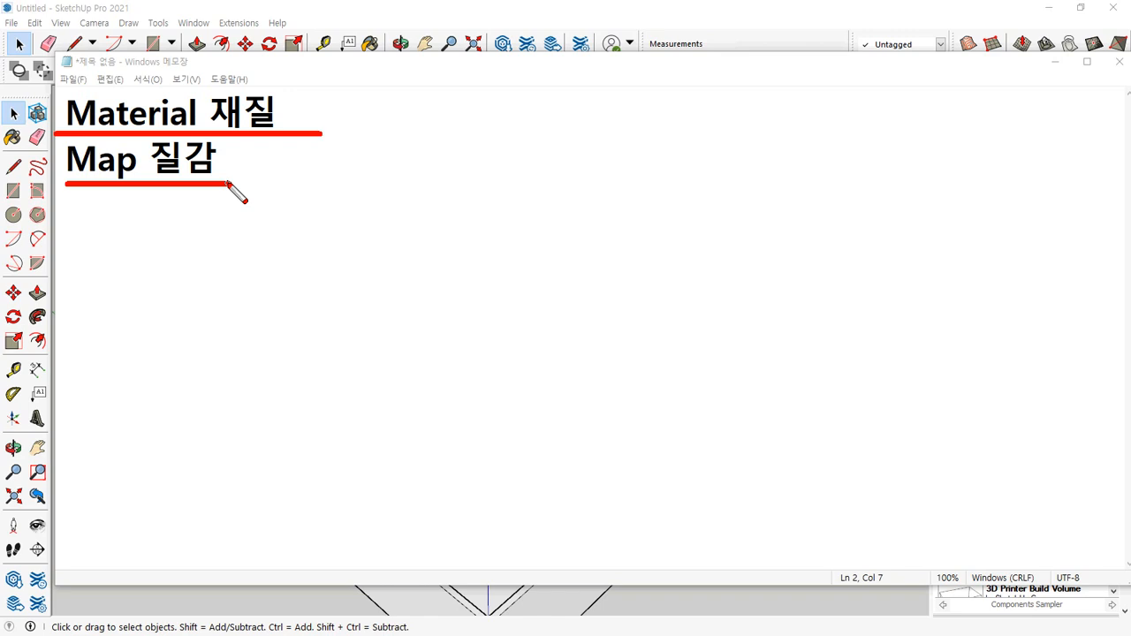
key("Escape")
In the Notepad note, add "(나무)" after "Material 재질" and "(무늬결)" after "Map 질감"
left_click(442, 121)
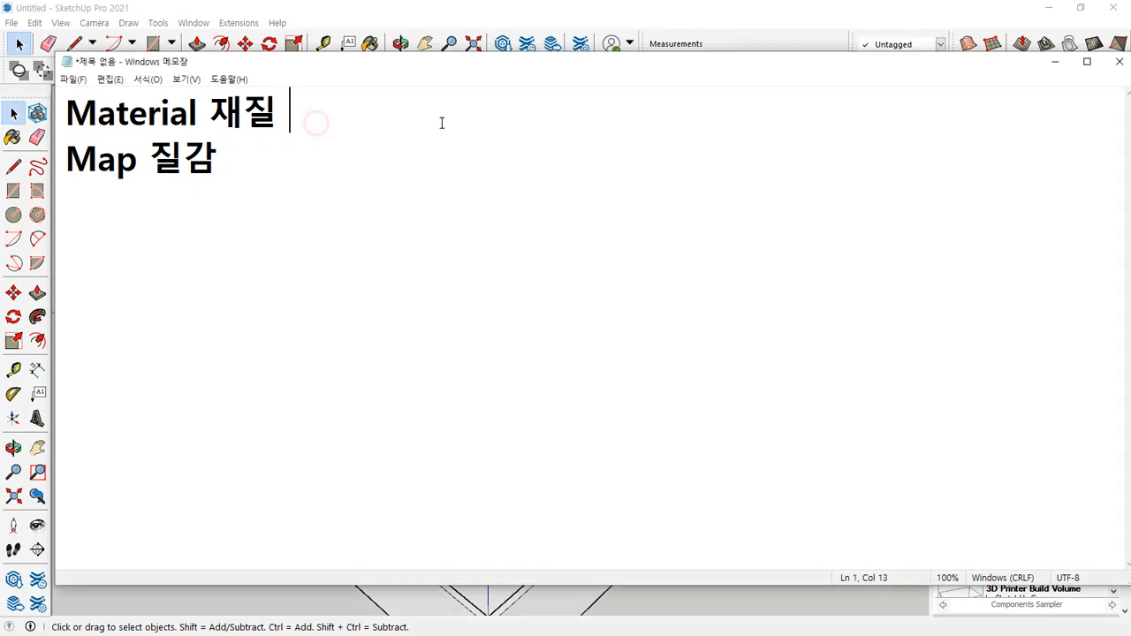
type("(")
type("나무)")
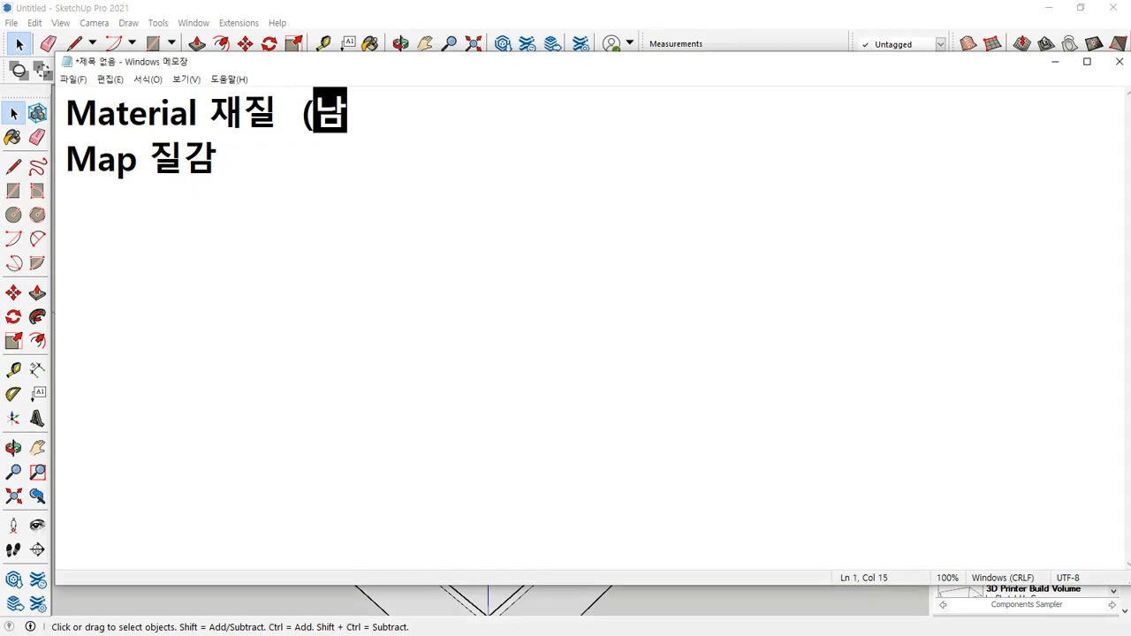
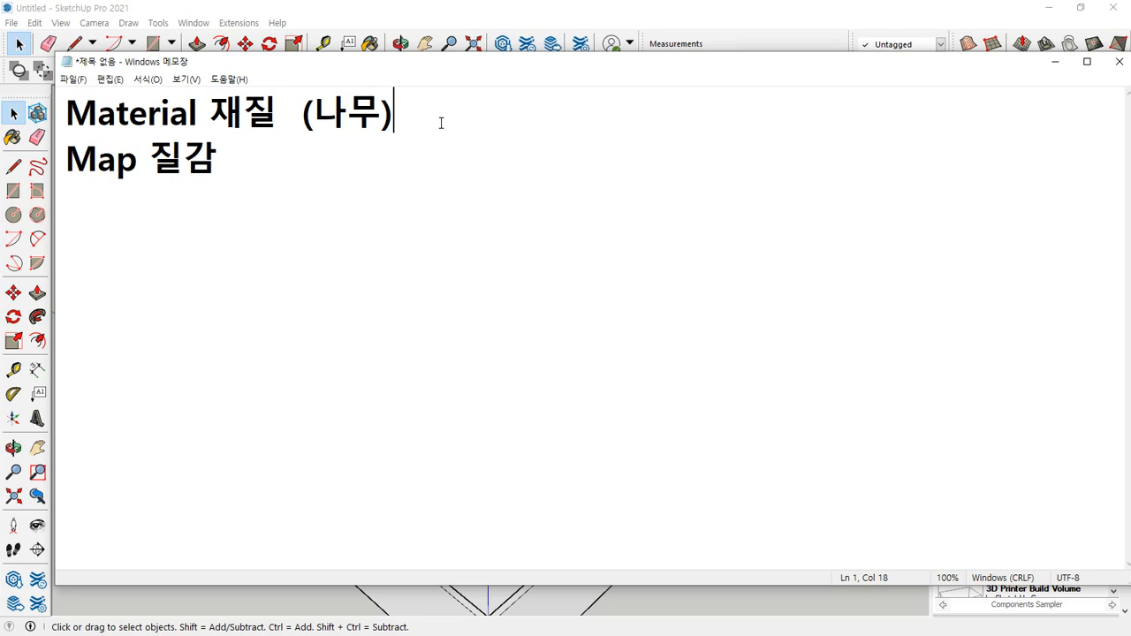
key("Down")
type("(무늬결)")
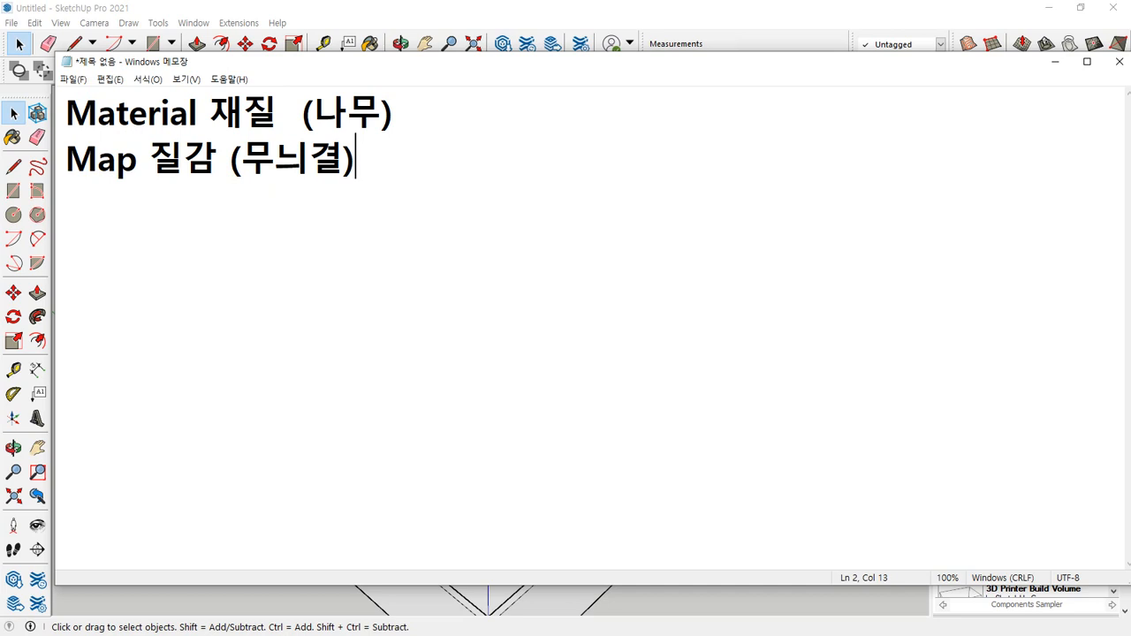
left_click_drag(65, 133, 453, 130)
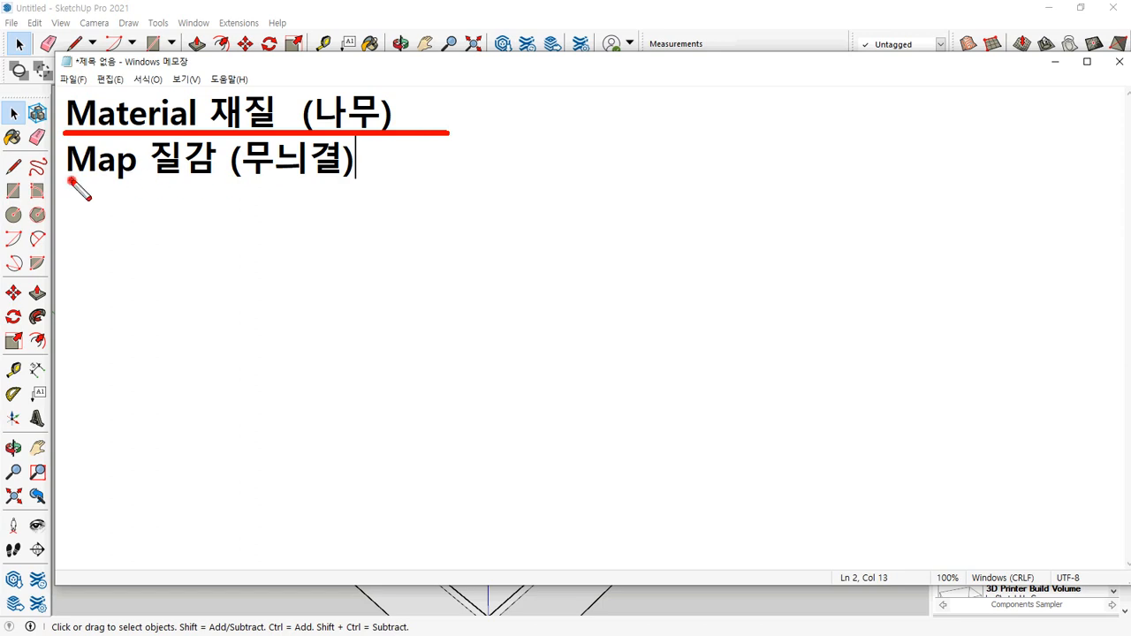
left_click_drag(69, 181, 362, 181)
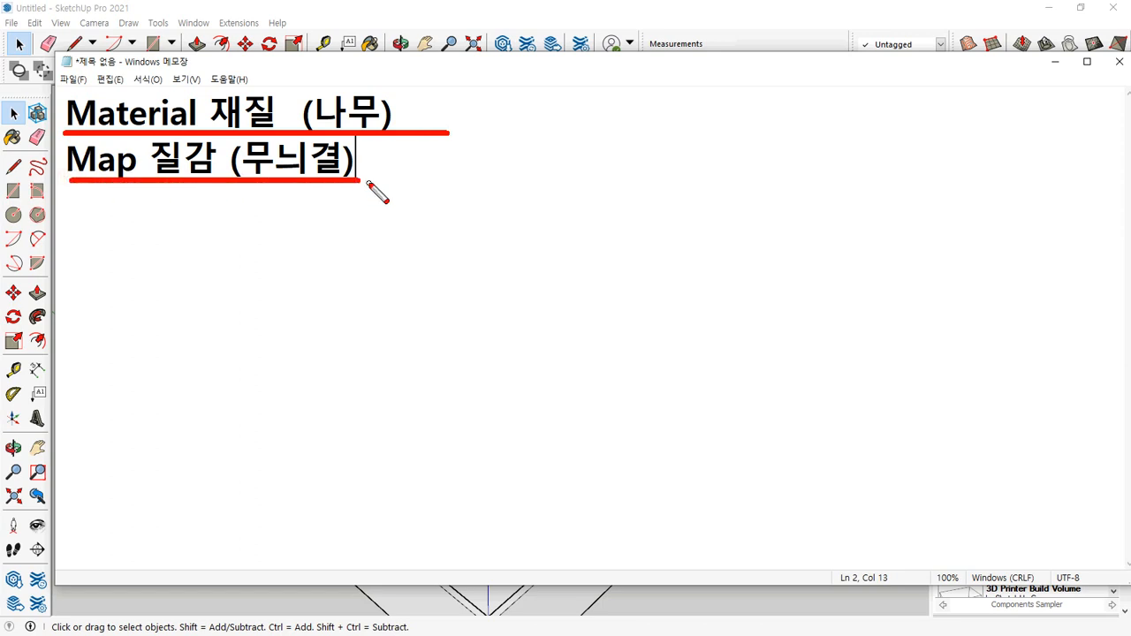
key("Escape")
Switch back to SketchUp and browse the Asphalt and Concrete, Brick, Cladding and Siding, Roofing, Wood and Stone material collections
left_click(480, 17)
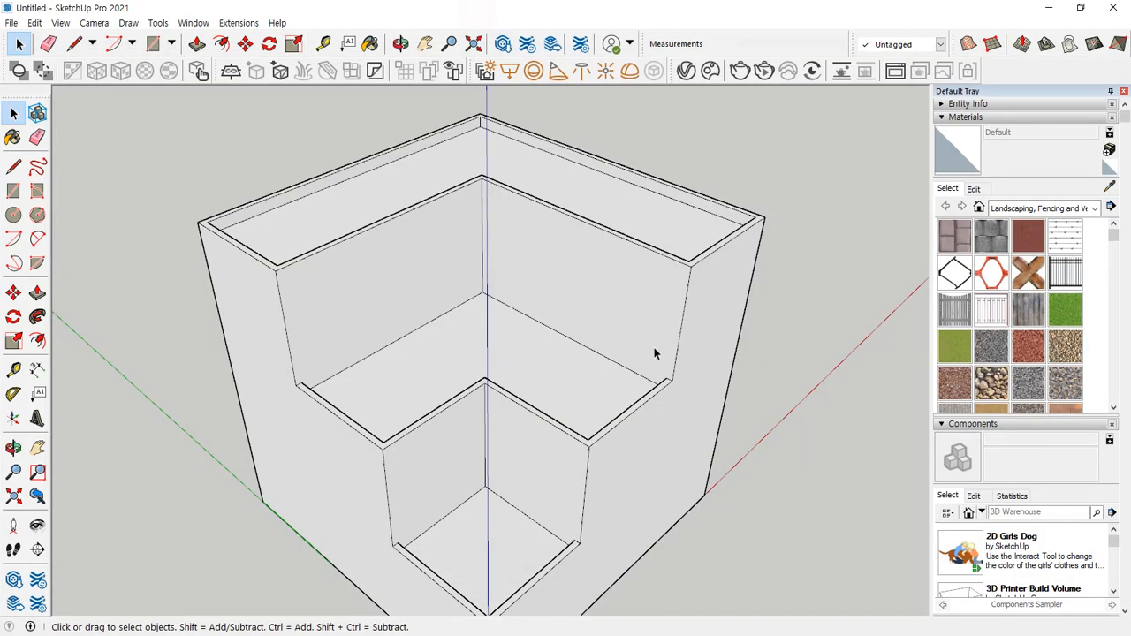
middle_click_drag(764, 333, 613, 295)
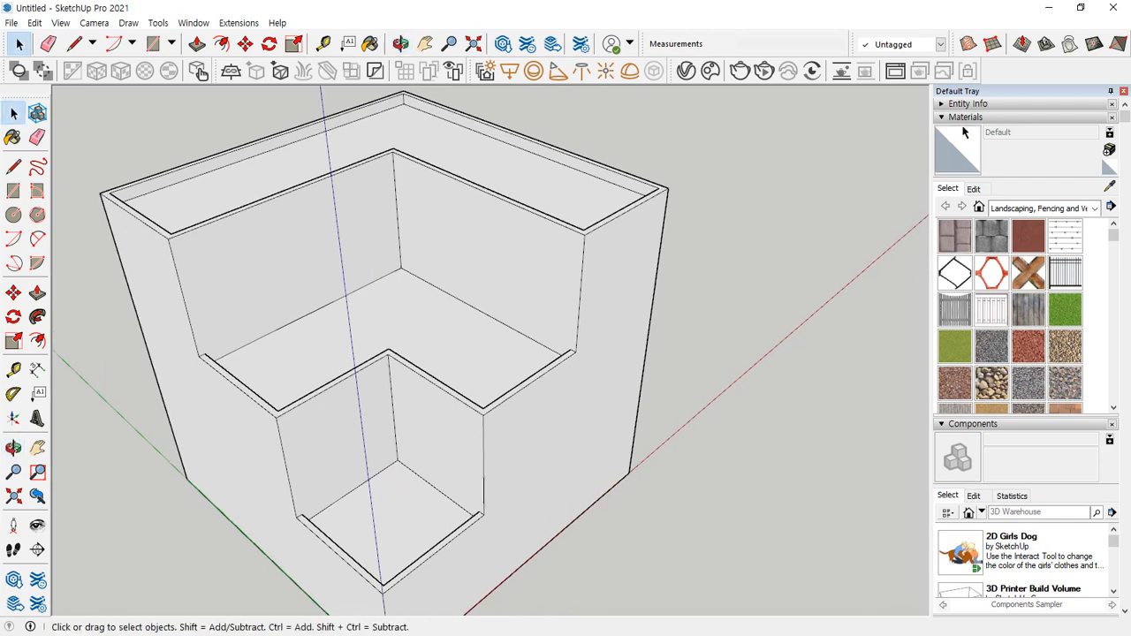
key("ctrl+2")
mouse_move(979, 147)
left_mouse_down()
mouse_move(908, 143)
mouse_move(1036, 129)
mouse_move(915, 121)
mouse_move(1019, 142)
left_mouse_up()
key("Escape")
middle_click_drag(747, 283, 646, 288)
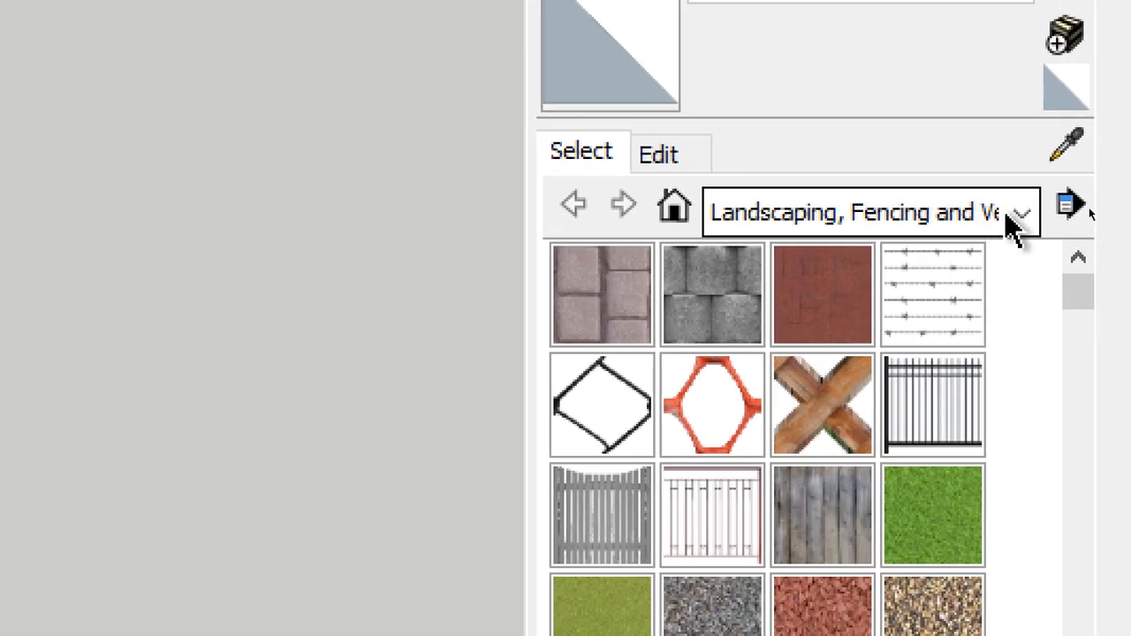
left_click(1088, 208)
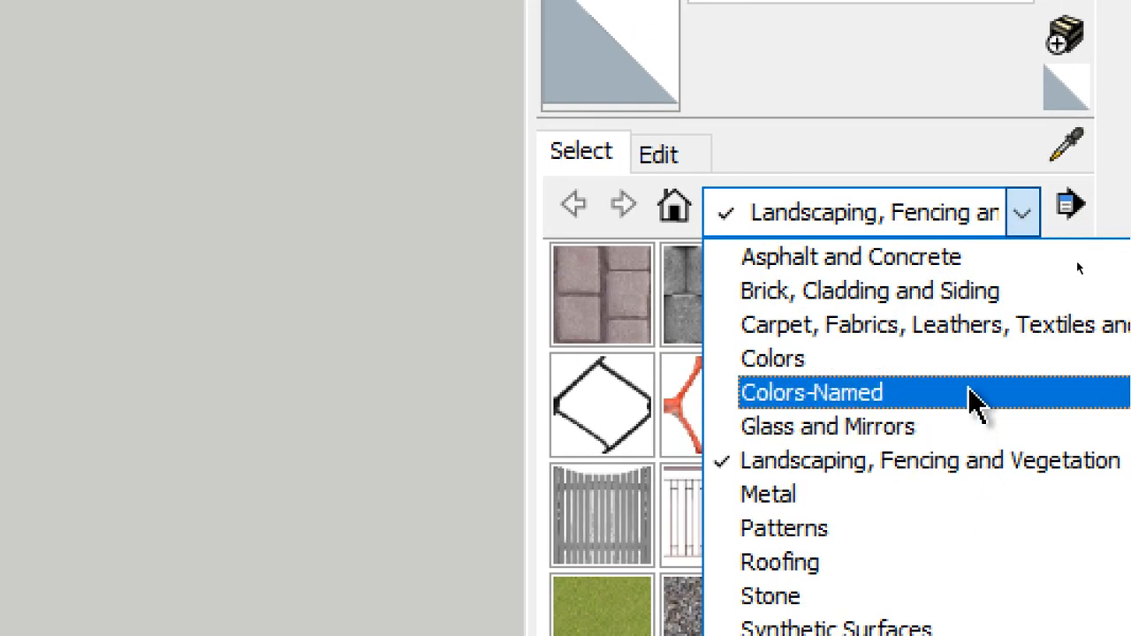
left_click(1012, 265)
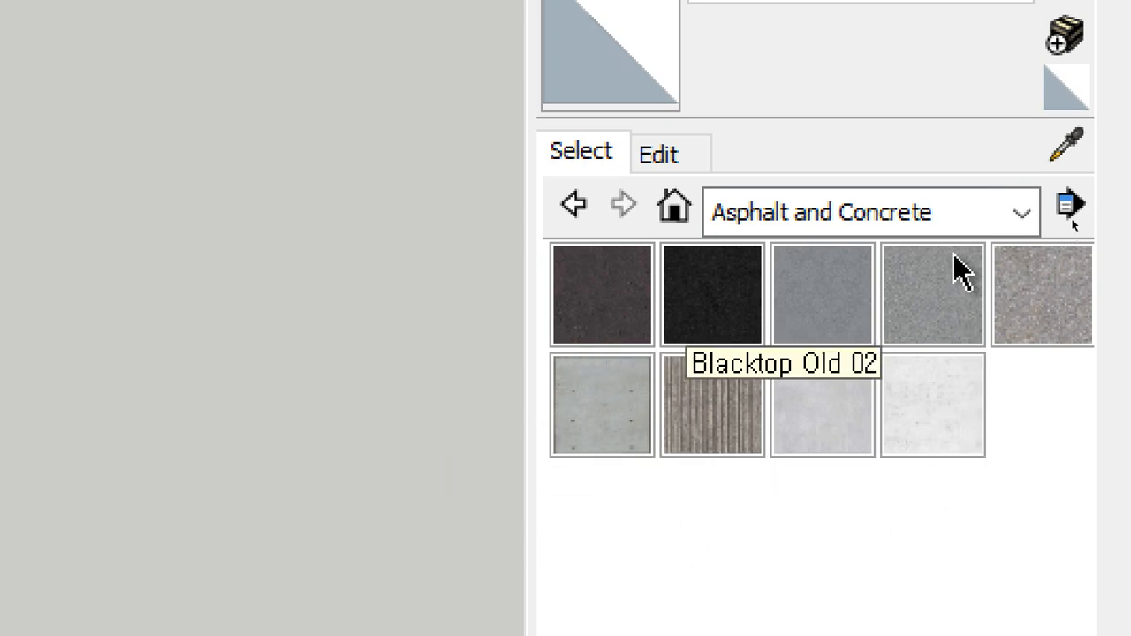
left_click(964, 223)
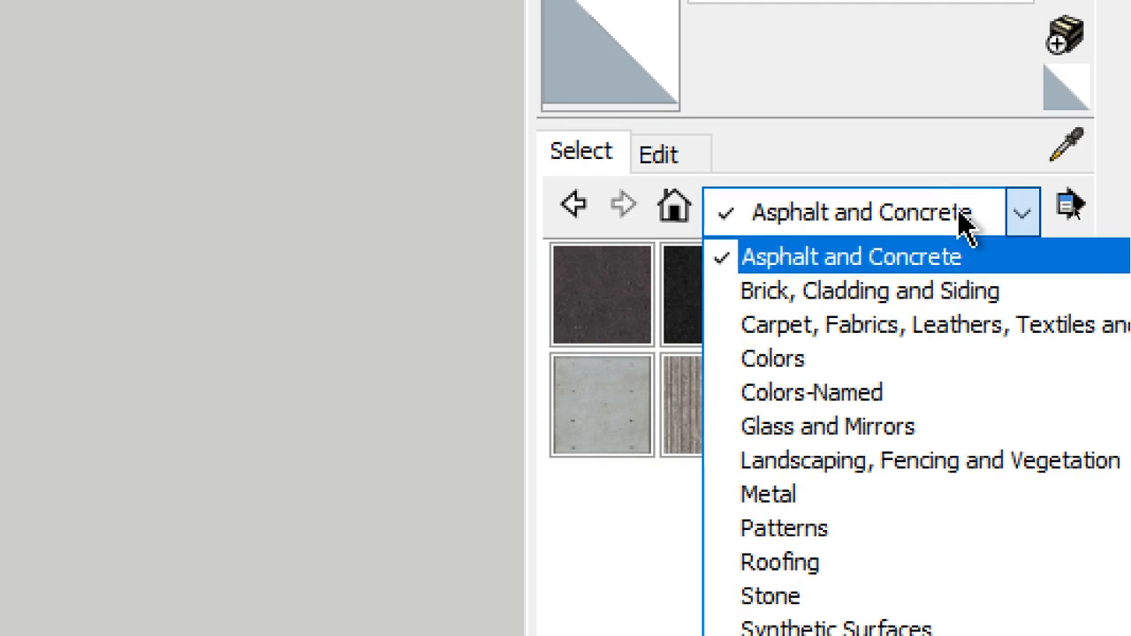
left_click(963, 292)
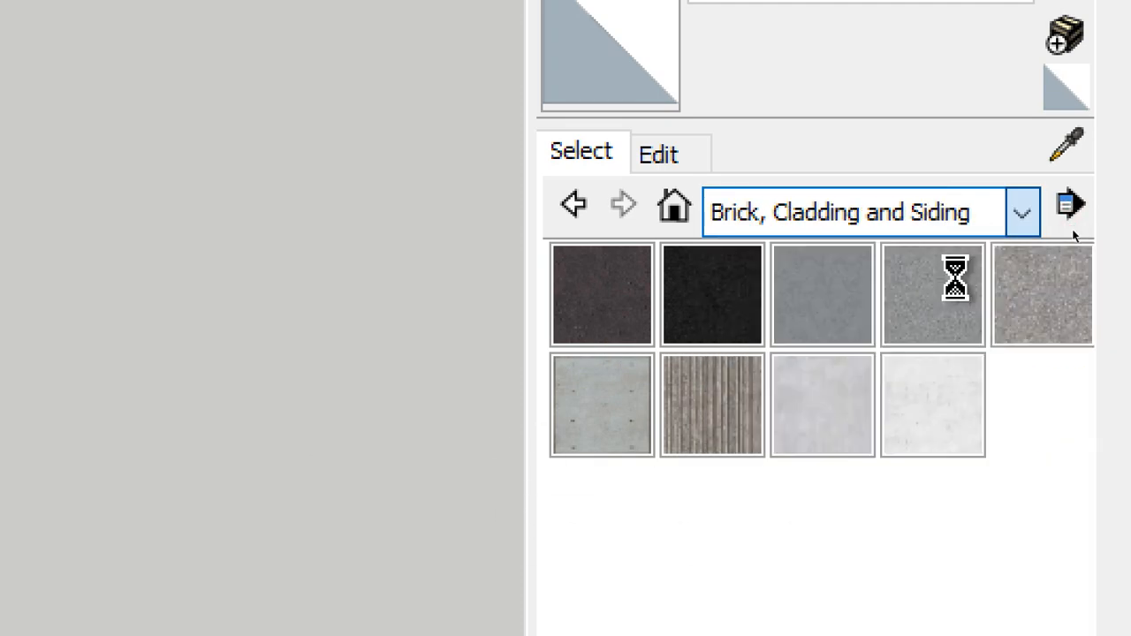
left_click(956, 224)
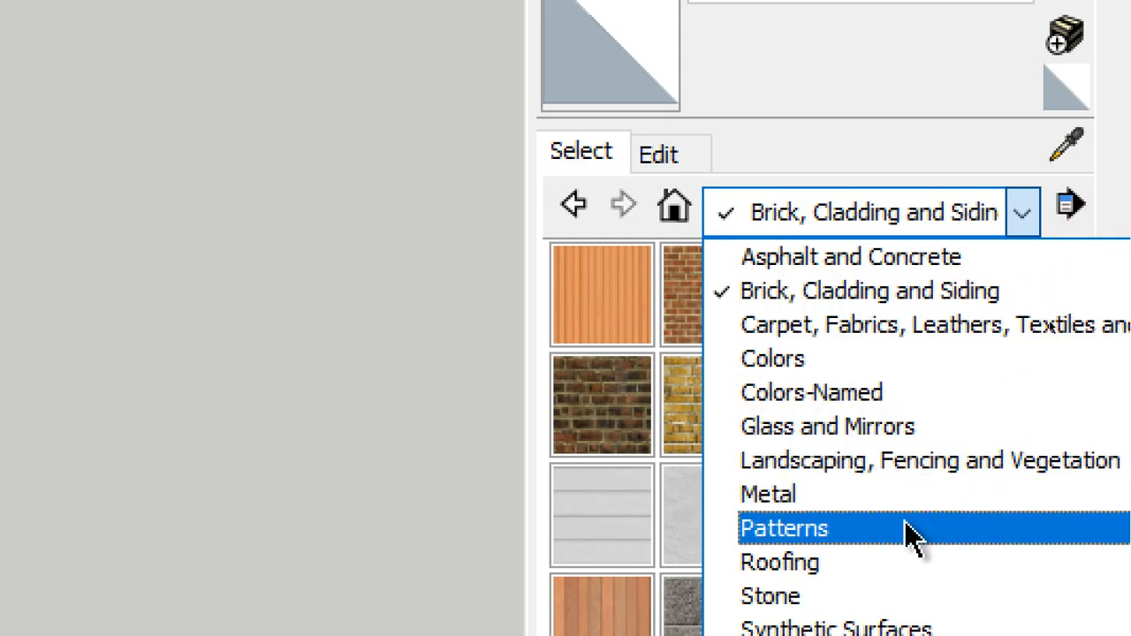
left_click(863, 573)
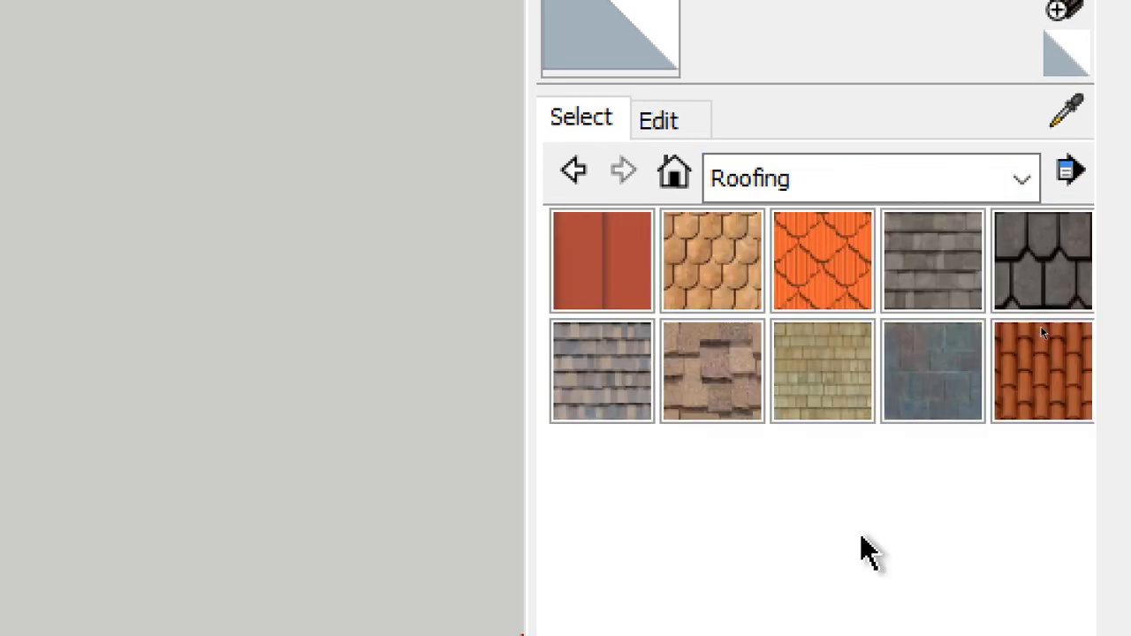
left_click(972, 176)
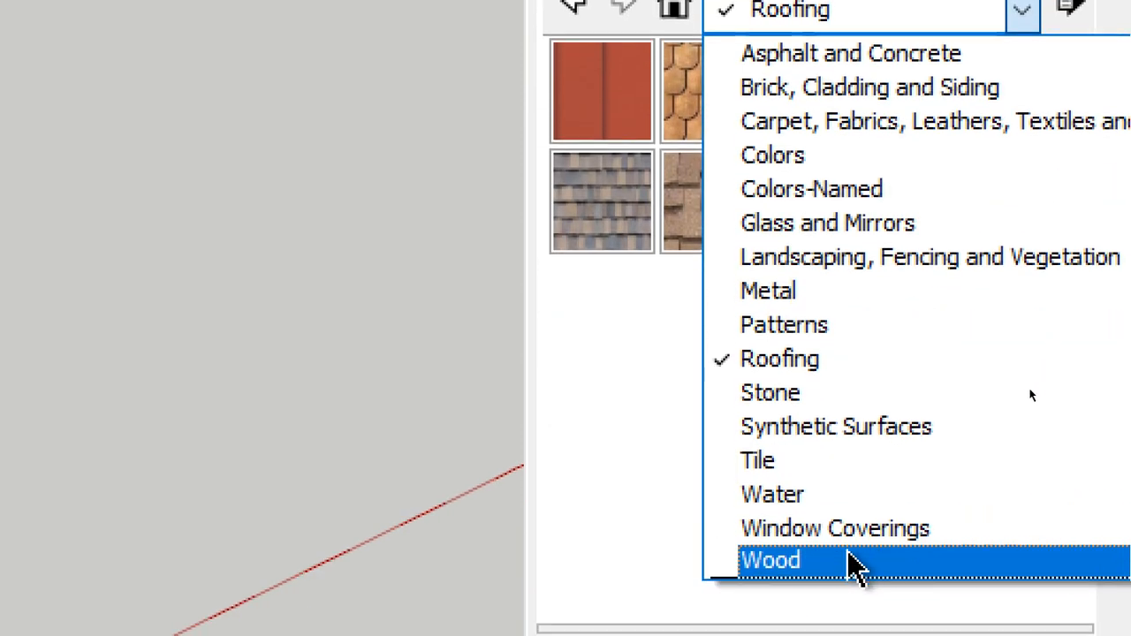
left_click(770, 566)
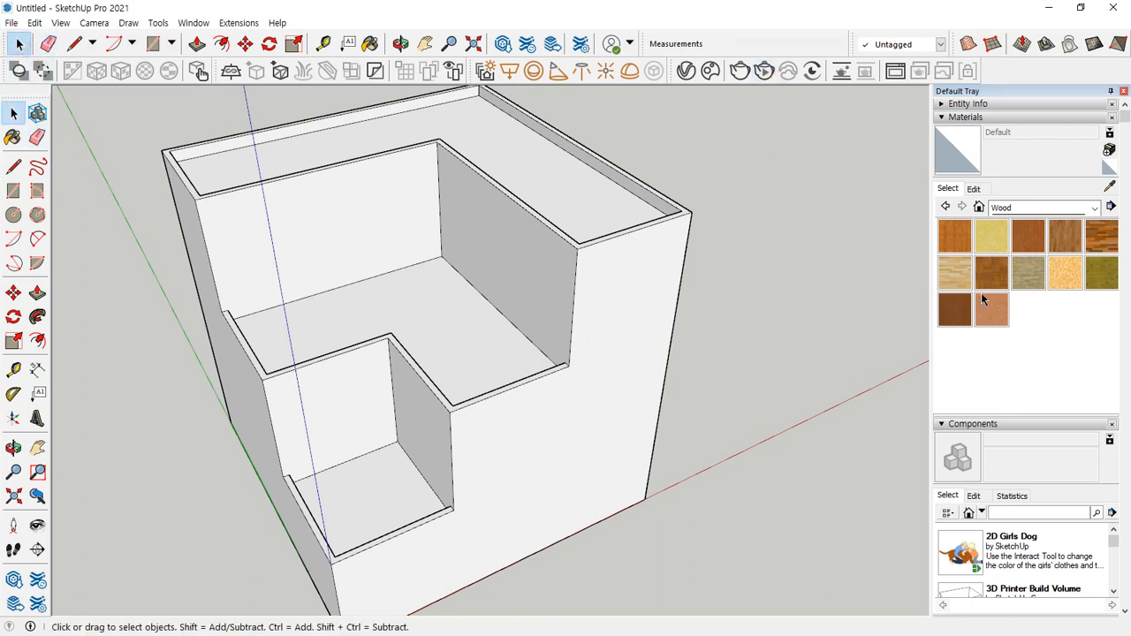
left_click(1083, 208)
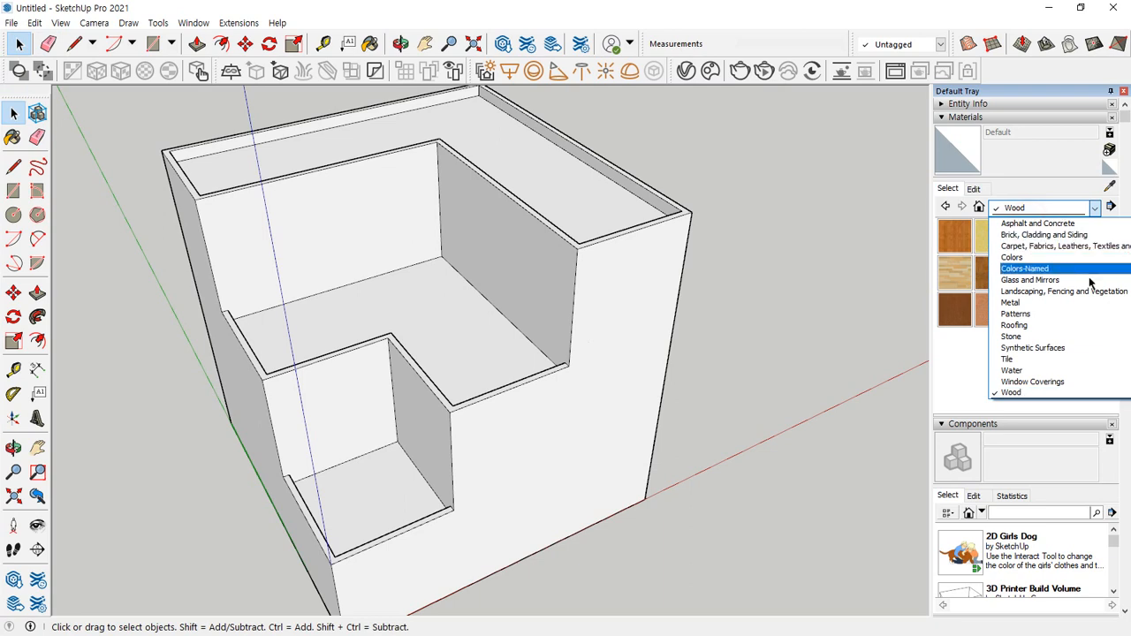
left_click(1051, 337)
left_click(1042, 209)
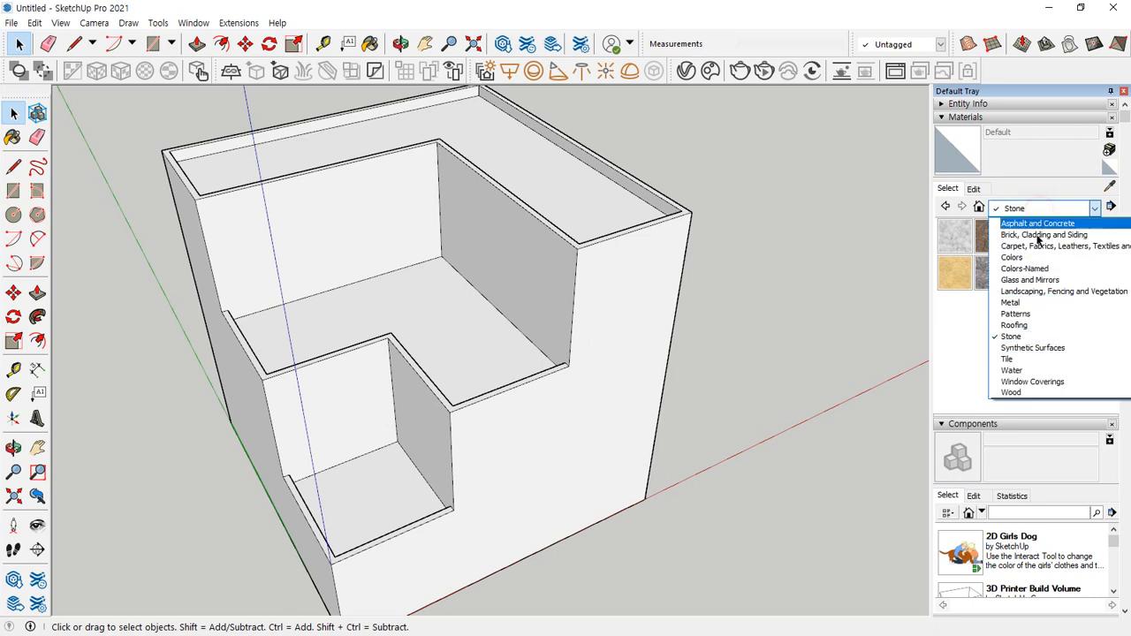
Paint the stepped front face with Wood Floor from the Wood collection and replace it with Wood Floor Light
left_click(1039, 395)
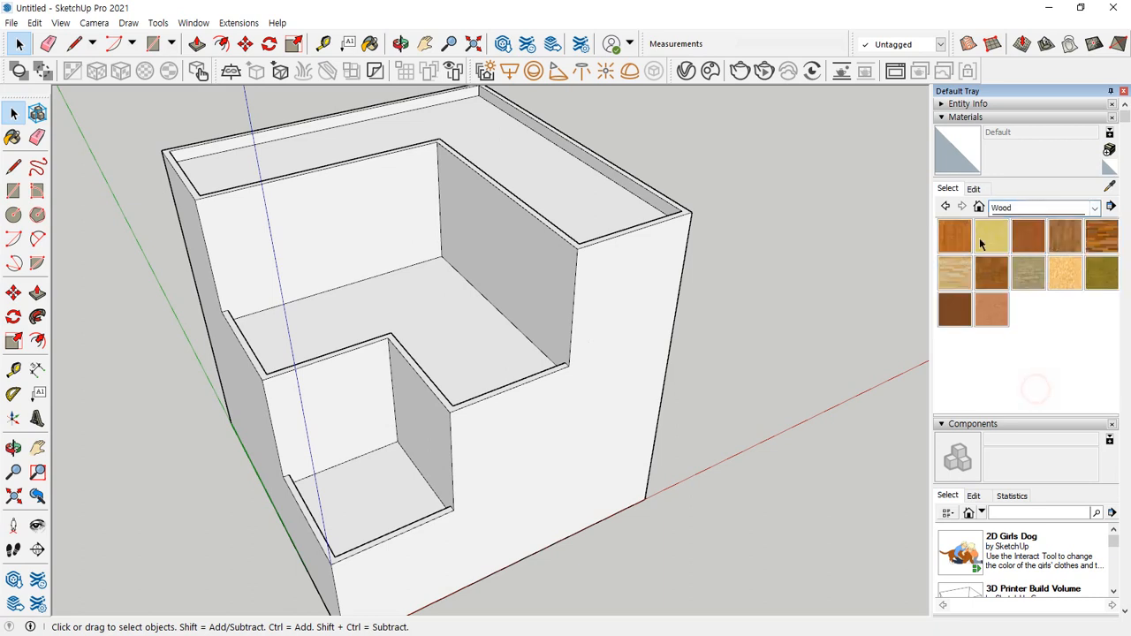
left_click(1070, 248)
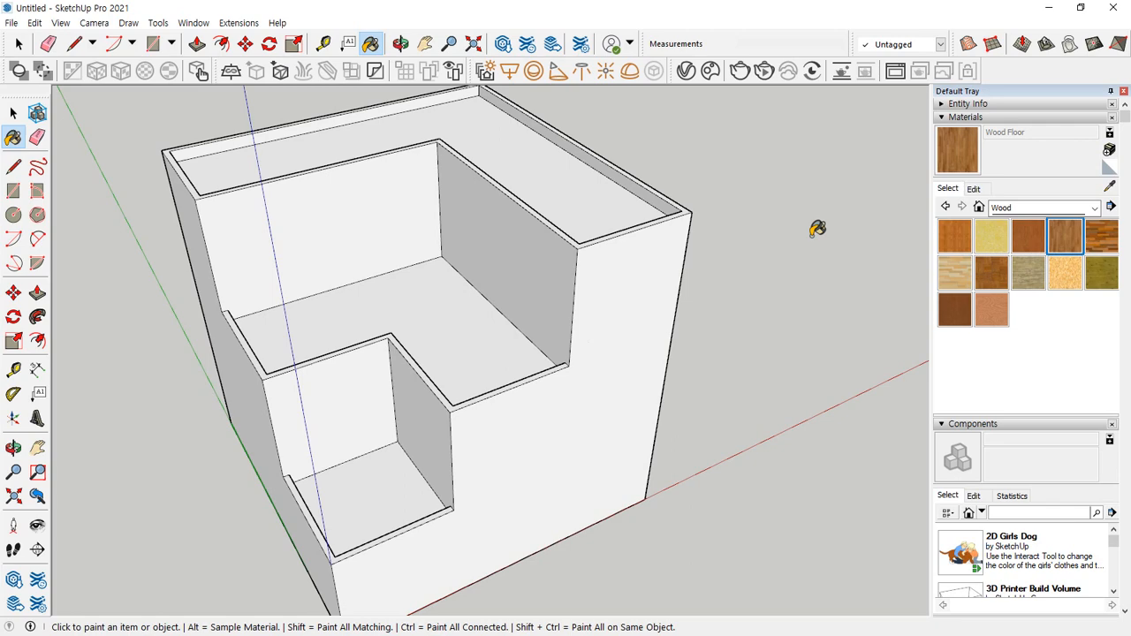
left_click(653, 272)
middle_click_drag(658, 266, 614, 245)
left_click(946, 267)
left_click(630, 304)
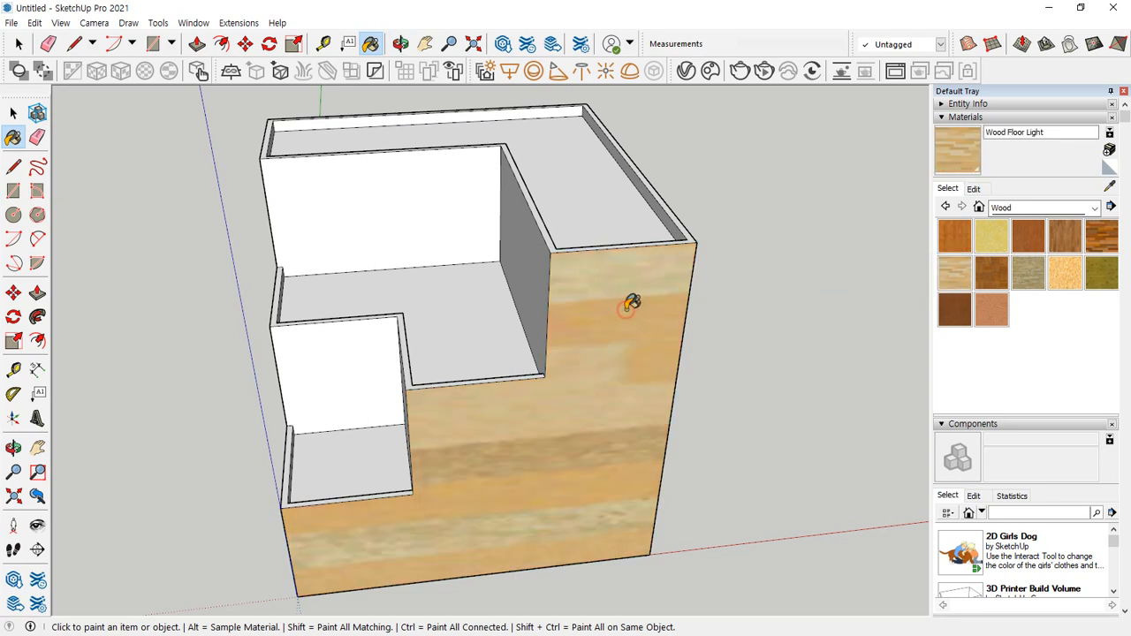
Paint the stepped front face and the adjacent square side face with Stone Masonry Multi from the Brick, Cladding and Siding collection
left_click(1038, 209)
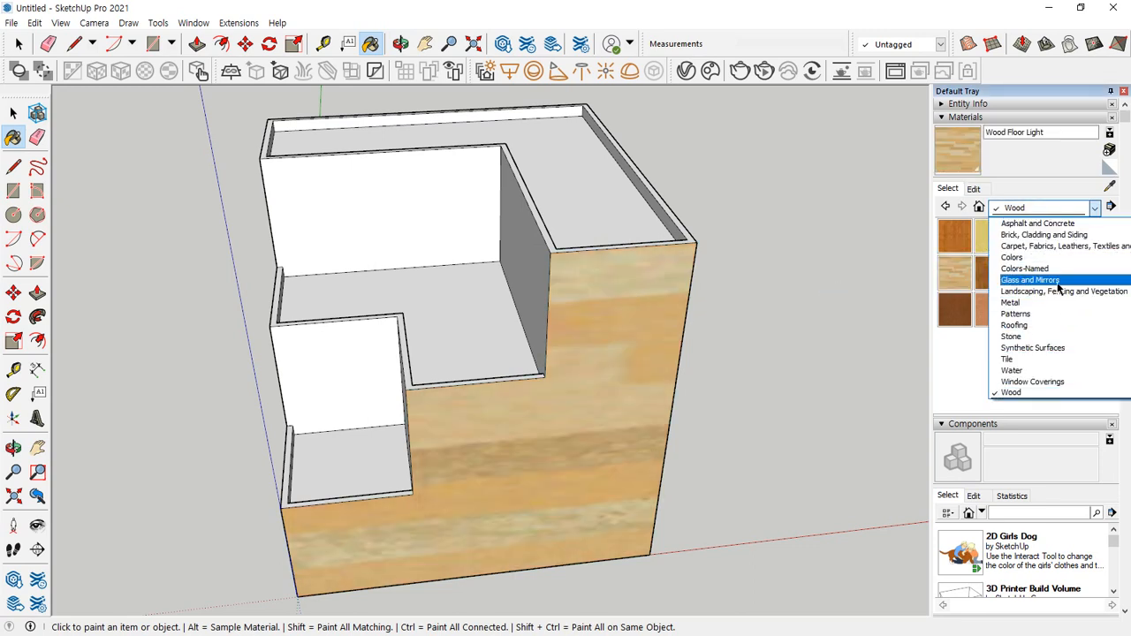
left_click(1061, 235)
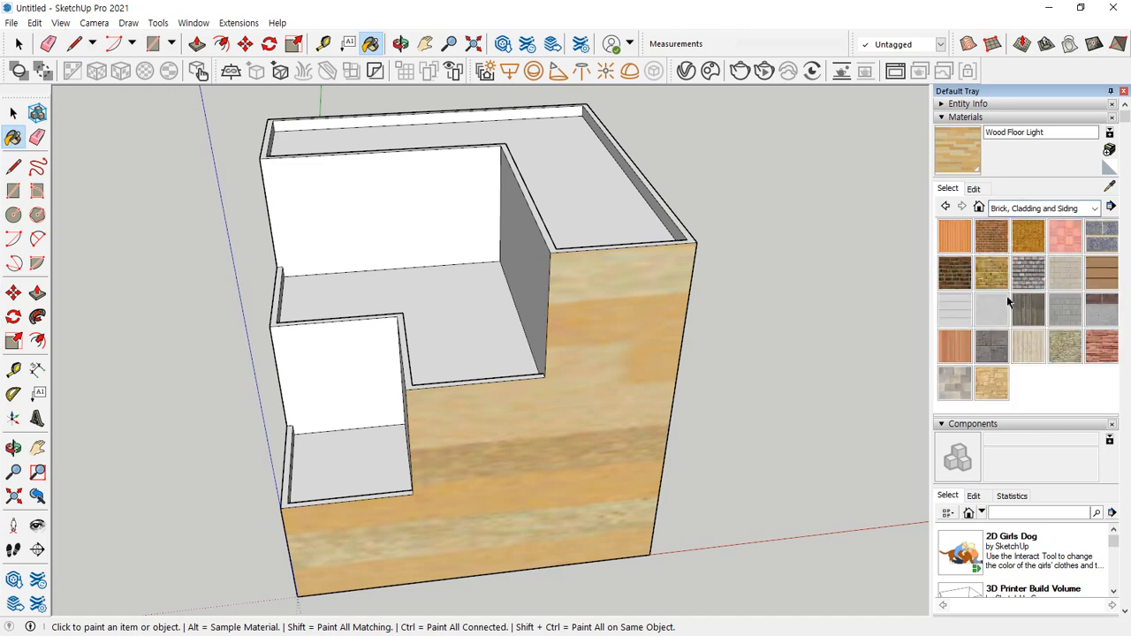
left_click(956, 382)
left_click(641, 391)
mouse_move(728, 362)
middle_mouse_down()
mouse_move(312, 333)
mouse_move(525, 366)
middle_mouse_up()
left_click(528, 366)
scroll(574, 370, "down", 5)
middle_click_drag(729, 389, 353, 389)
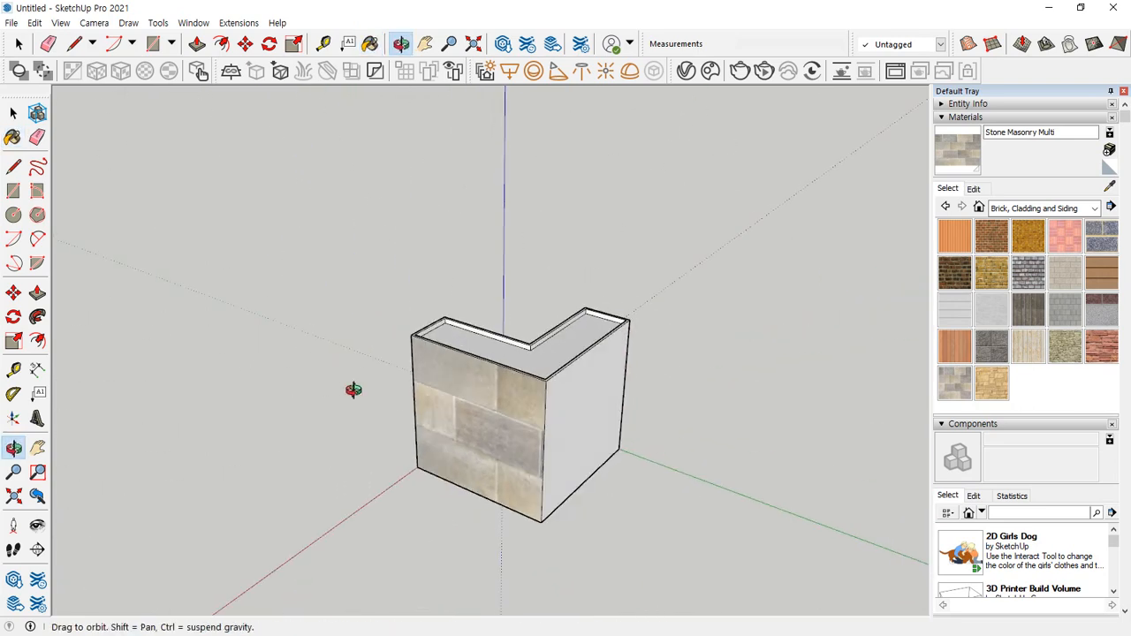
Paint the remaining square side face and the second stepped side face with Stone Masonry Multi
left_click(586, 412)
middle_click_drag(645, 402, 156, 395)
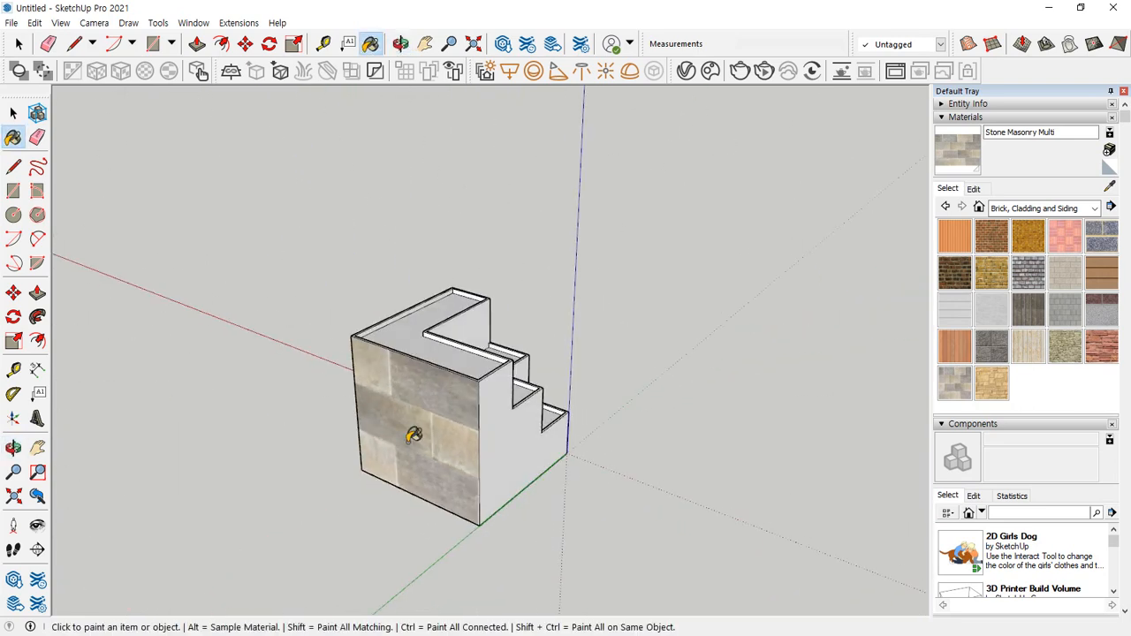
left_click(506, 439)
mouse_move(505, 439)
middle_mouse_down()
mouse_move(430, 441)
mouse_move(663, 449)
mouse_move(435, 440)
middle_mouse_up()
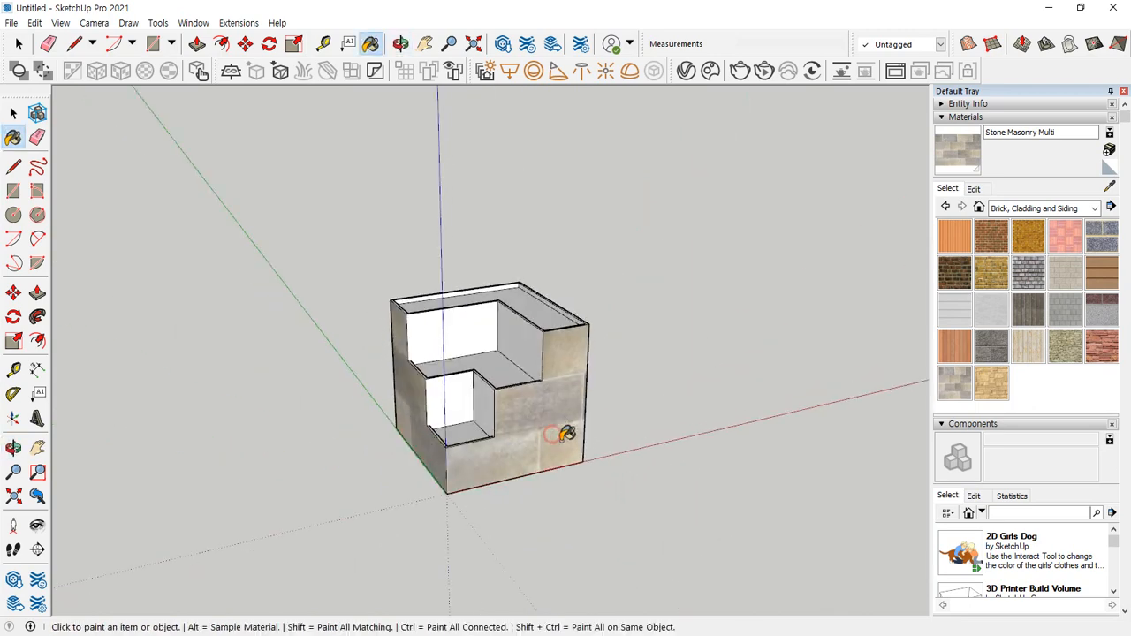
mouse_move(566, 433)
middle_mouse_down()
mouse_move(348, 434)
mouse_move(891, 452)
mouse_move(469, 475)
mouse_move(720, 486)
middle_mouse_up()
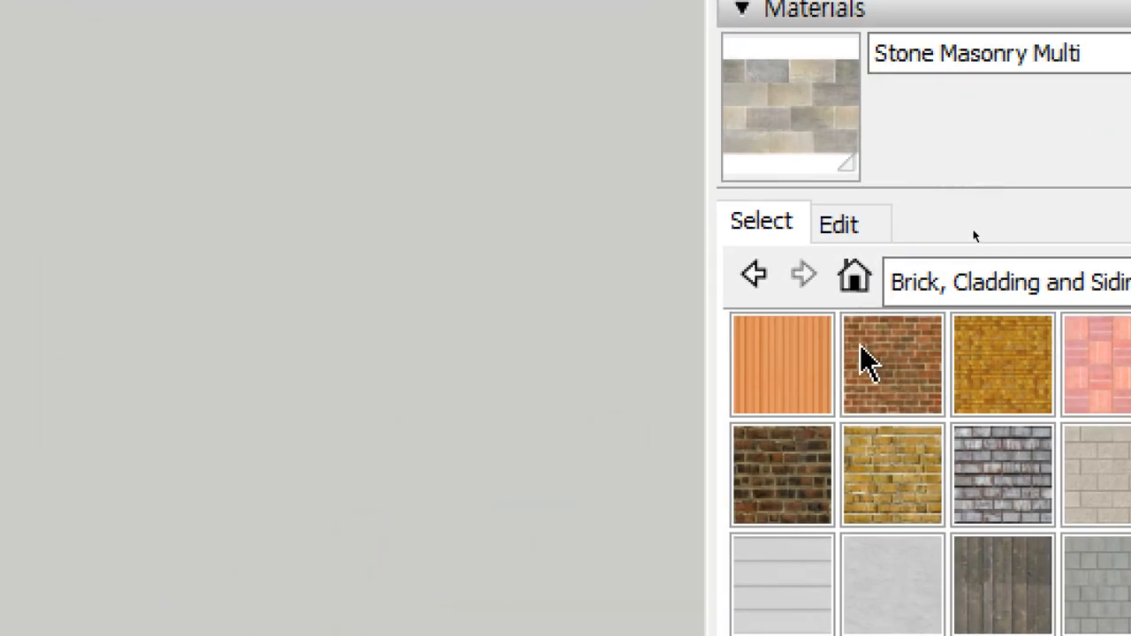
Set the Stone Masonry Multi texture width to 300 mm and inspect its scale on the box faces
left_click(762, 233)
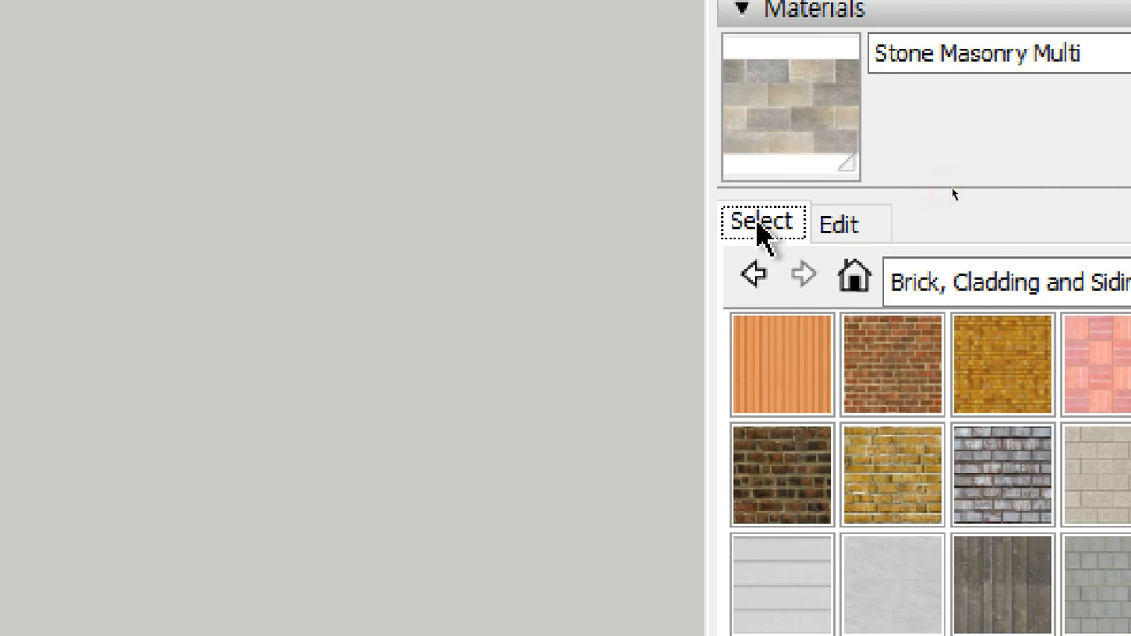
left_click(836, 232)
left_click(780, 226)
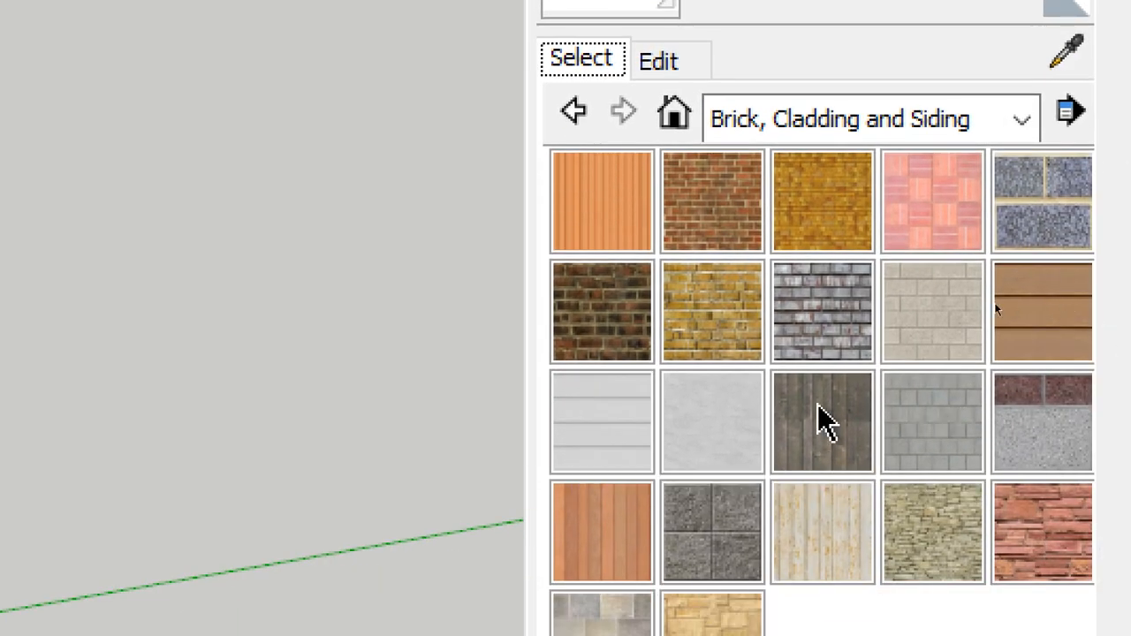
left_click(652, 69)
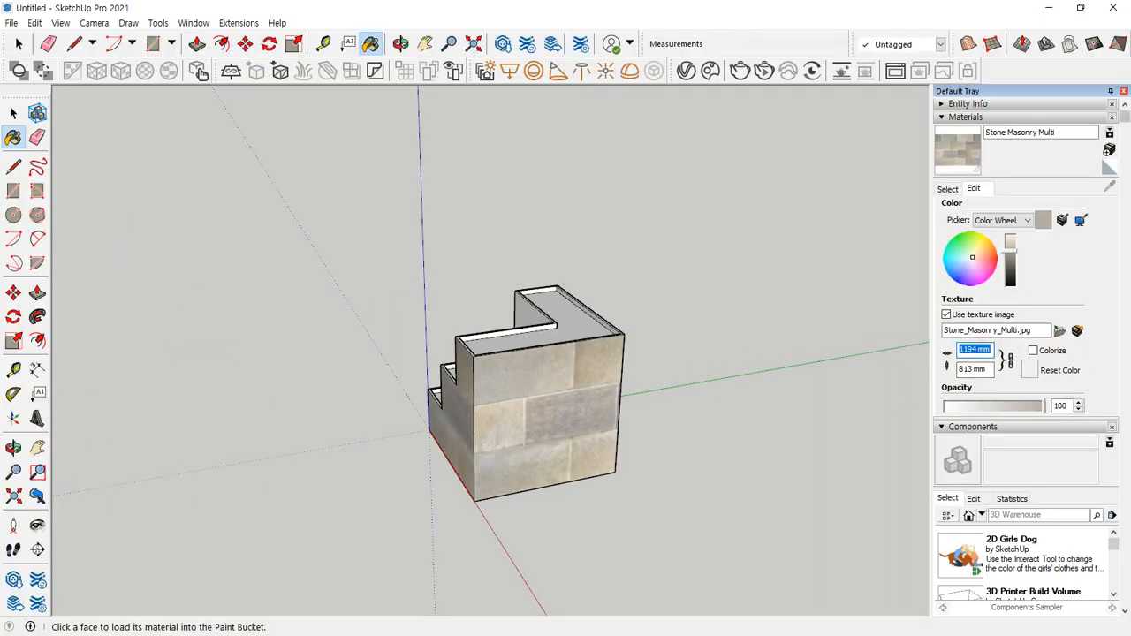
type("300")
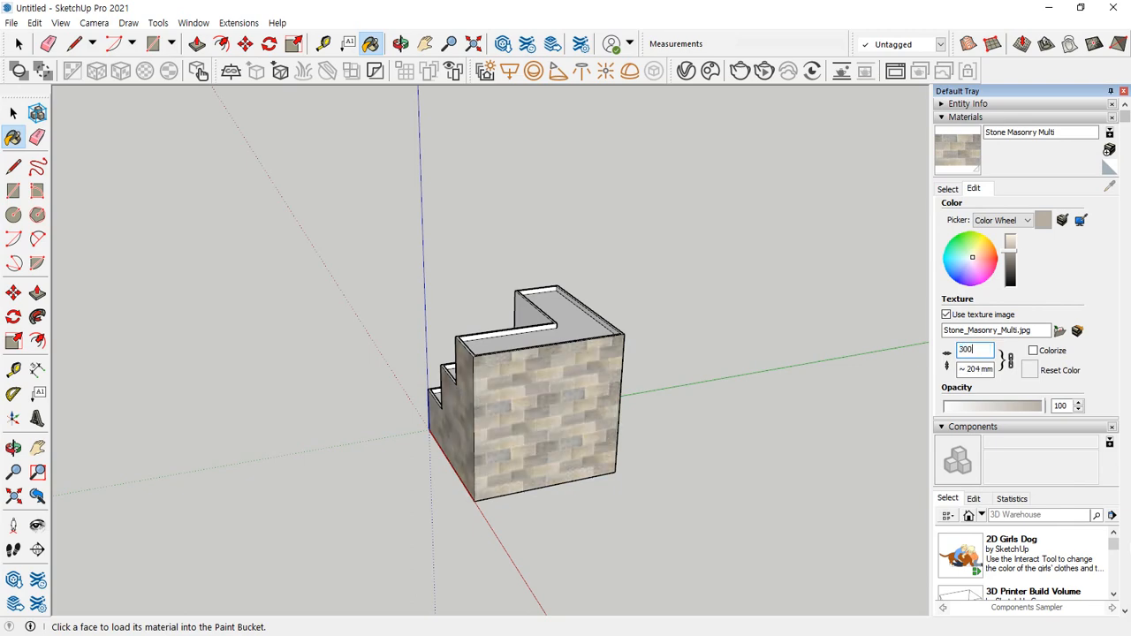
scroll(584, 397, "up", 4)
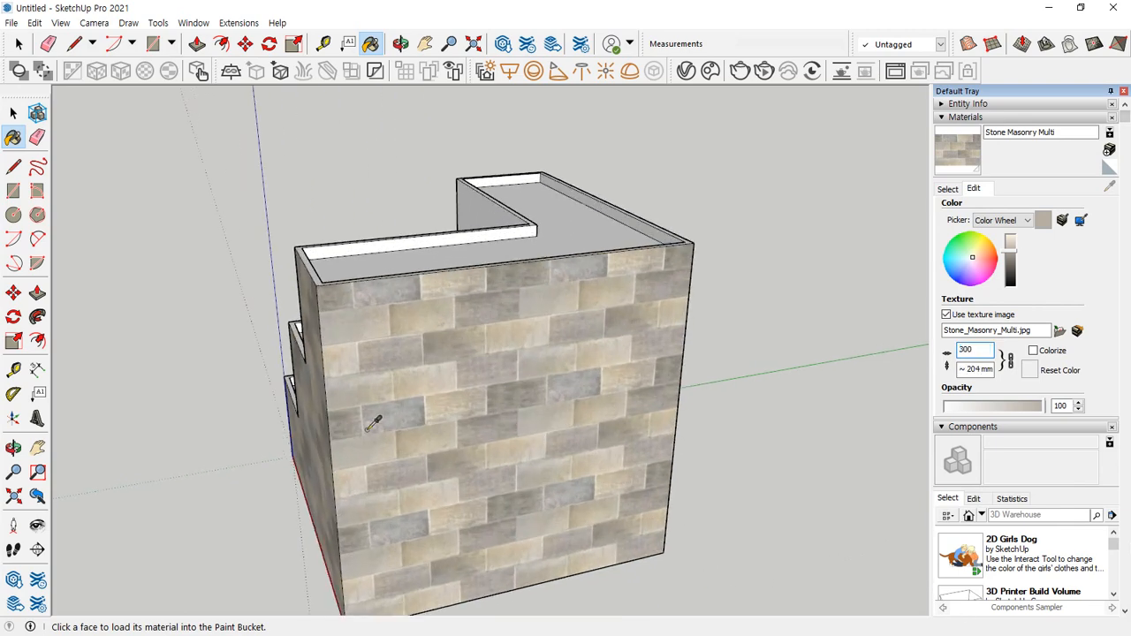
mouse_move(371, 427)
middle_mouse_down()
mouse_move(619, 372)
mouse_move(227, 386)
mouse_move(451, 419)
mouse_move(199, 449)
middle_mouse_up()
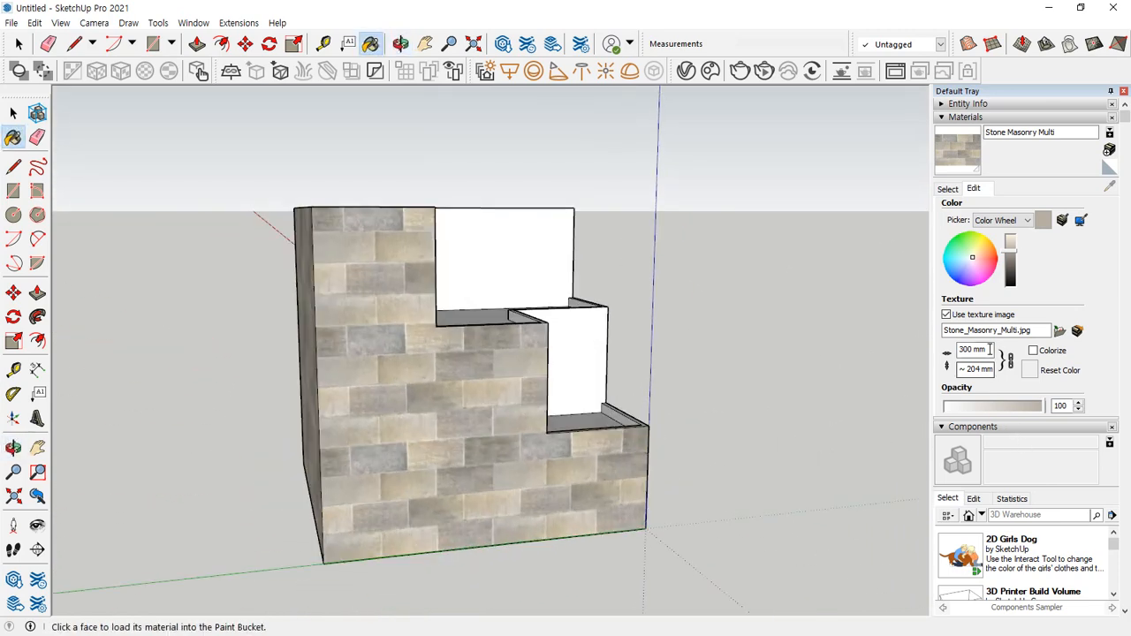
Try Stone Masonry Multi texture widths of 100 mm and 1000 mm, and return the width to 300 mm
left_click_drag(991, 350, 885, 348)
type("100")
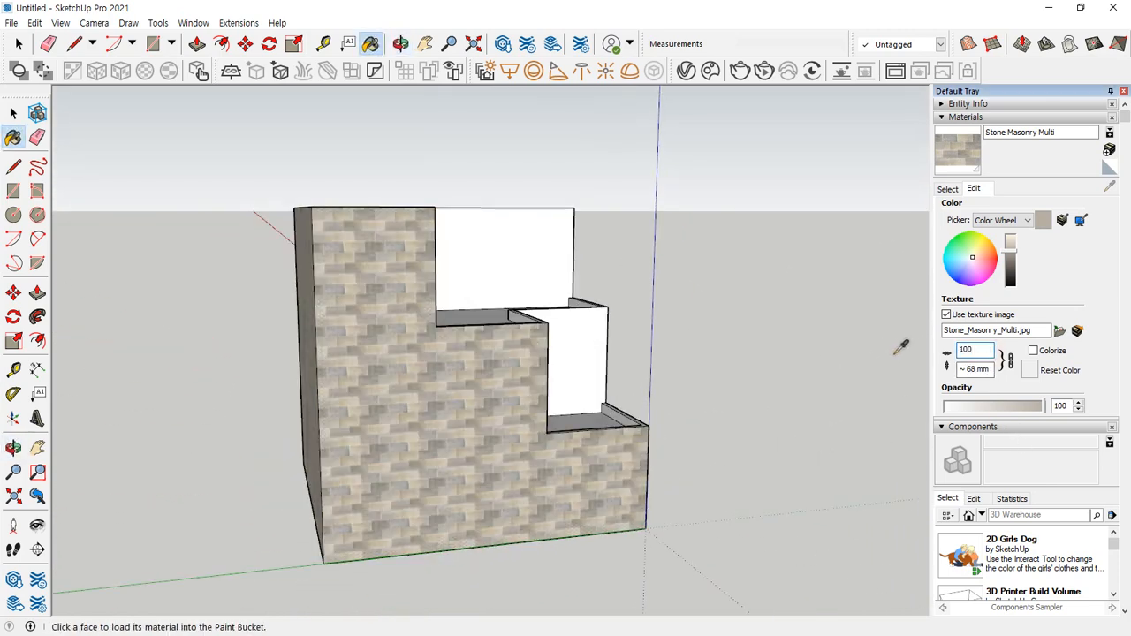
type("0")
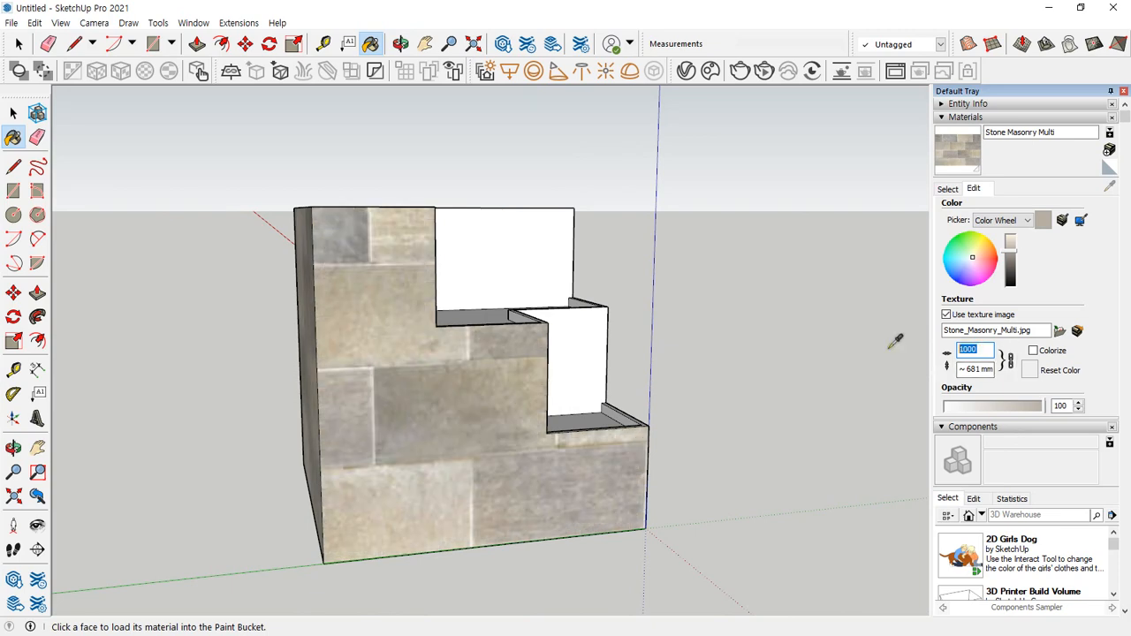
type("1000")
key("BackSpace")
key("BackSpace")
key("BackSpace")
key("BackSpace")
type("300")
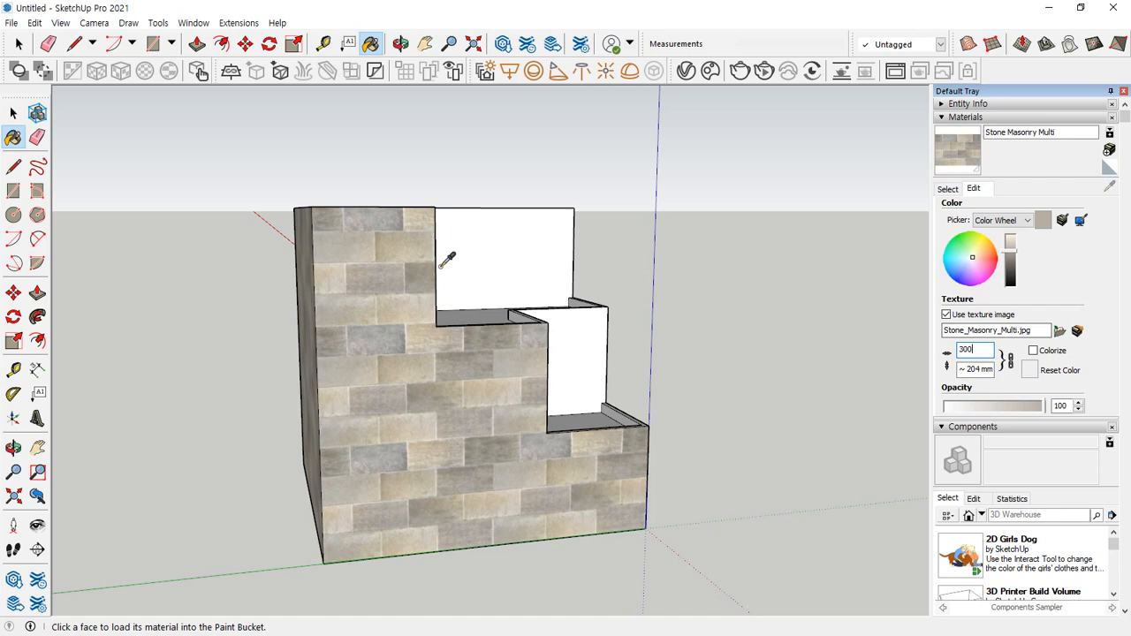
Paint the four vertical riser faces of the upper and lower step cut-outs with Stone Masonry Multi
middle_click_drag(447, 182, 431, 254)
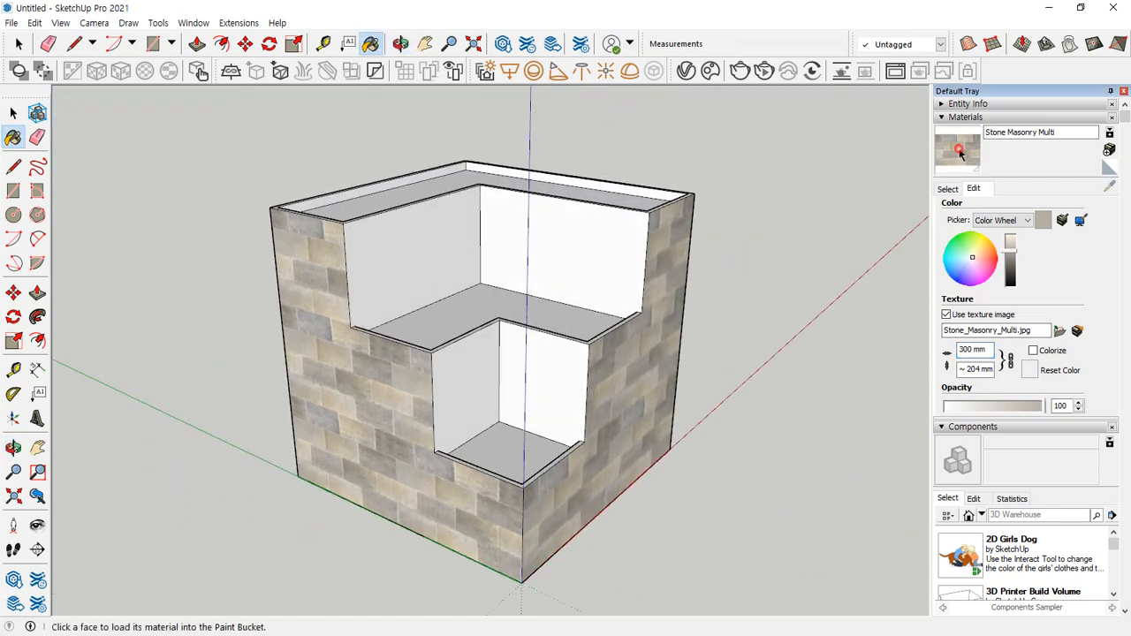
key("space")
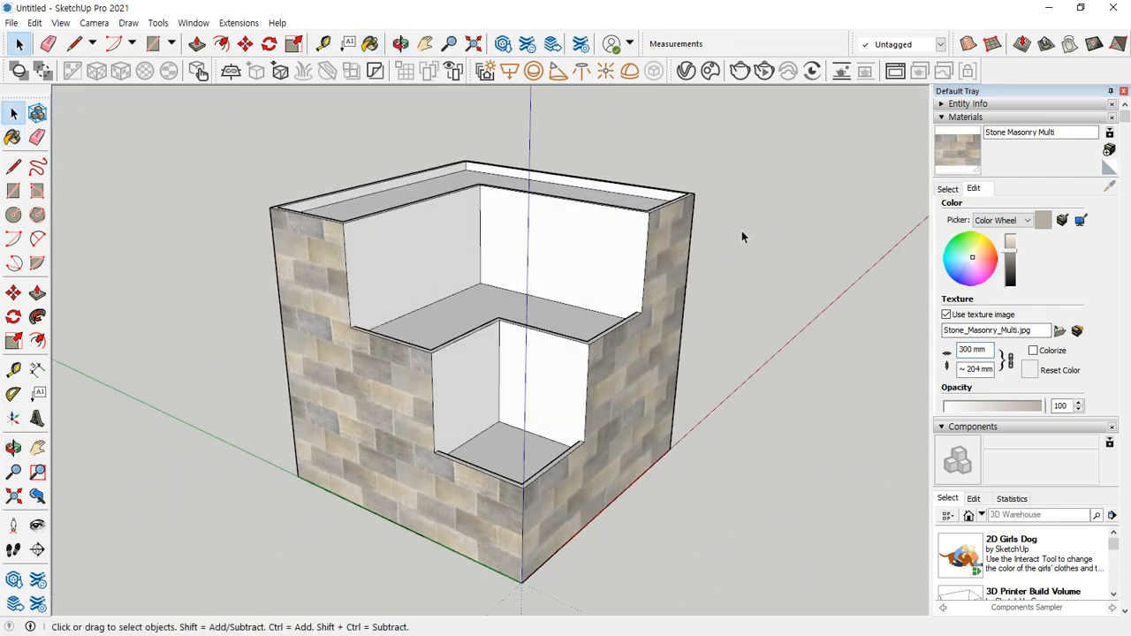
mouse_move(974, 183)
left_mouse_down()
mouse_move(912, 163)
mouse_move(975, 155)
left_mouse_up()
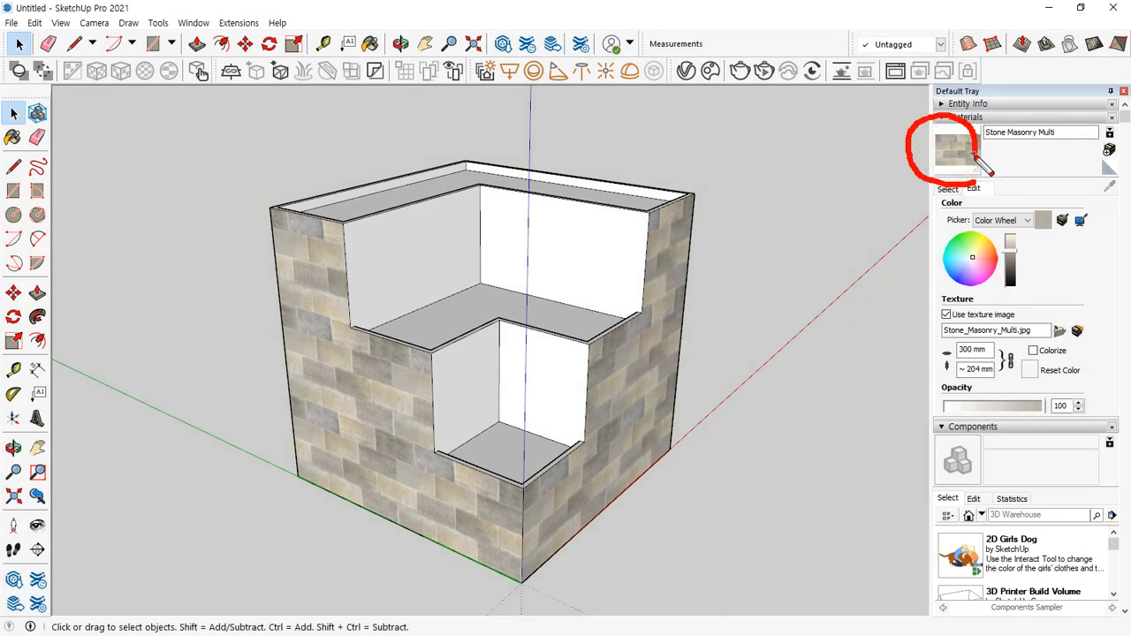
key("Escape")
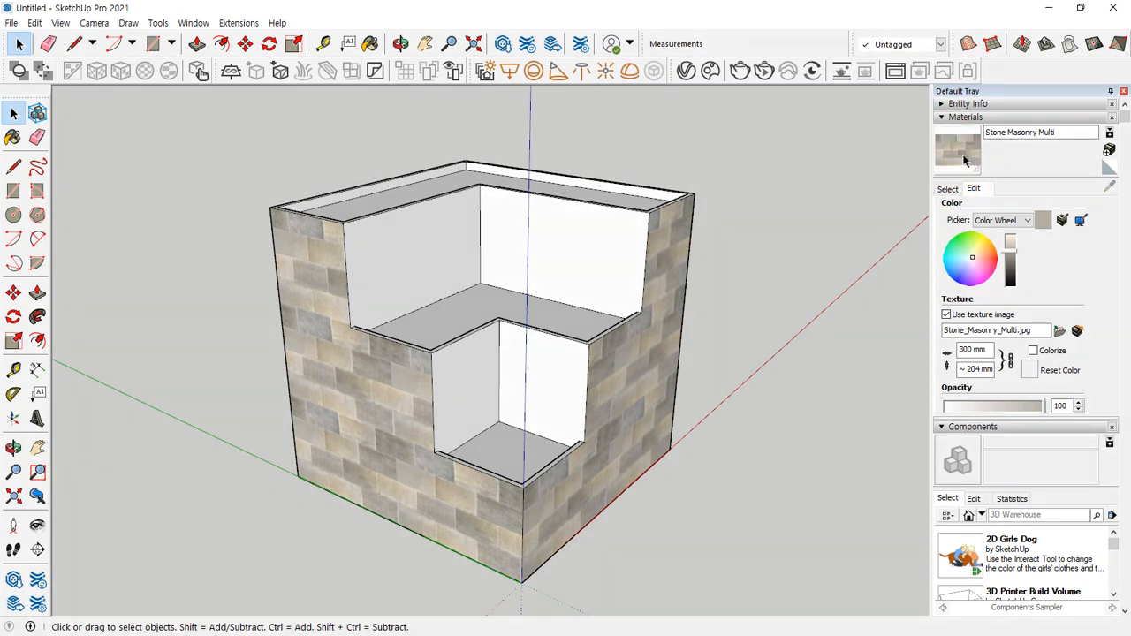
left_click(964, 158)
left_click(446, 250)
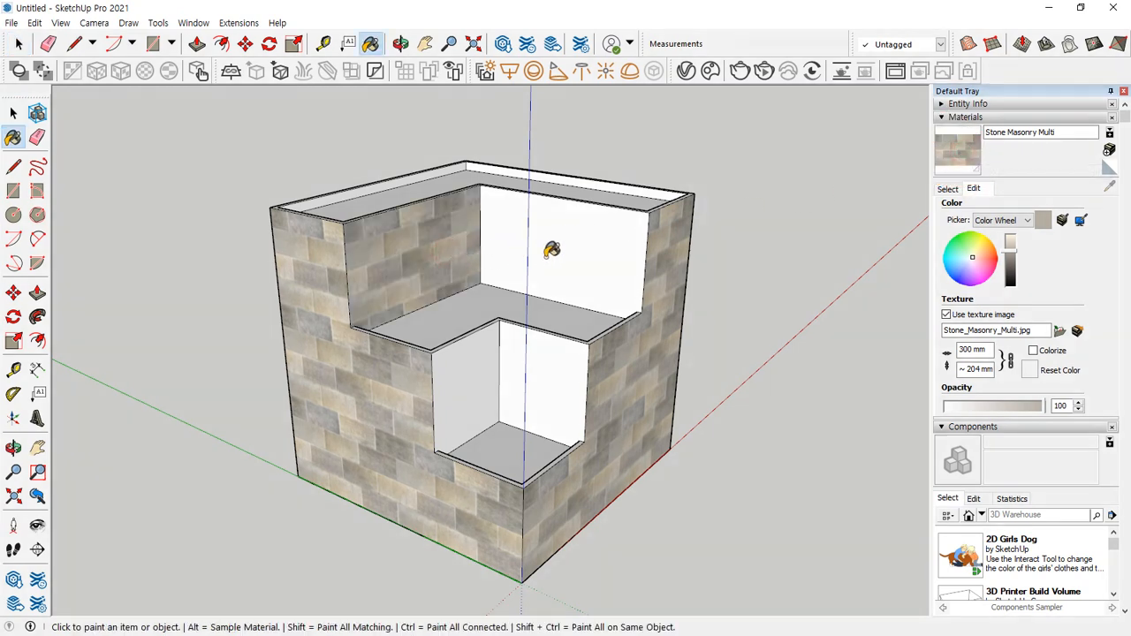
left_click(552, 249)
left_click(467, 369)
left_click(540, 371)
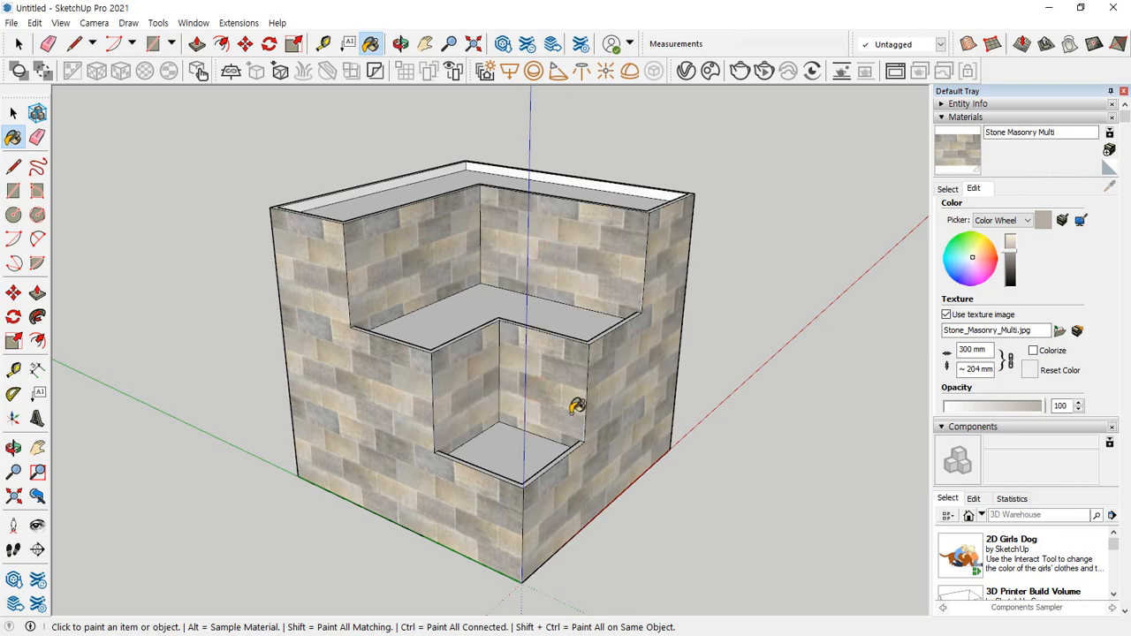
Paint the top level's rim and the inner side faces of its recess with Stone Masonry Multi
mouse_move(576, 399)
middle_mouse_down()
mouse_move(543, 333)
mouse_move(265, 164)
middle_mouse_up()
scroll(288, 214, "up", 5)
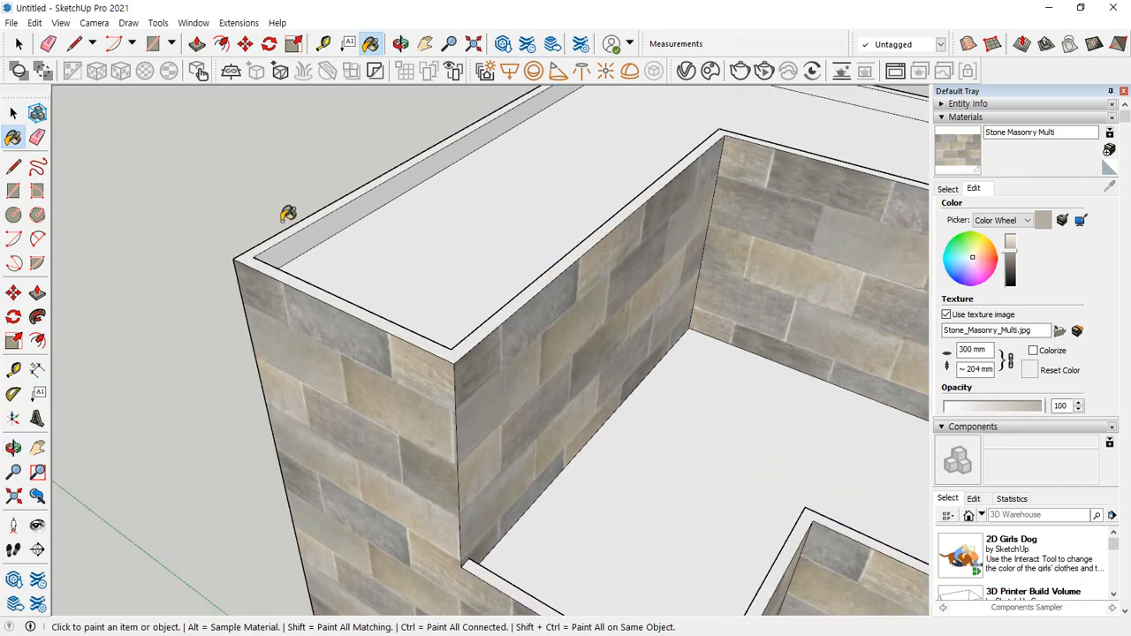
left_click(263, 256)
mouse_move(283, 245)
middle_mouse_down()
mouse_move(454, 192)
mouse_move(328, 218)
middle_mouse_up()
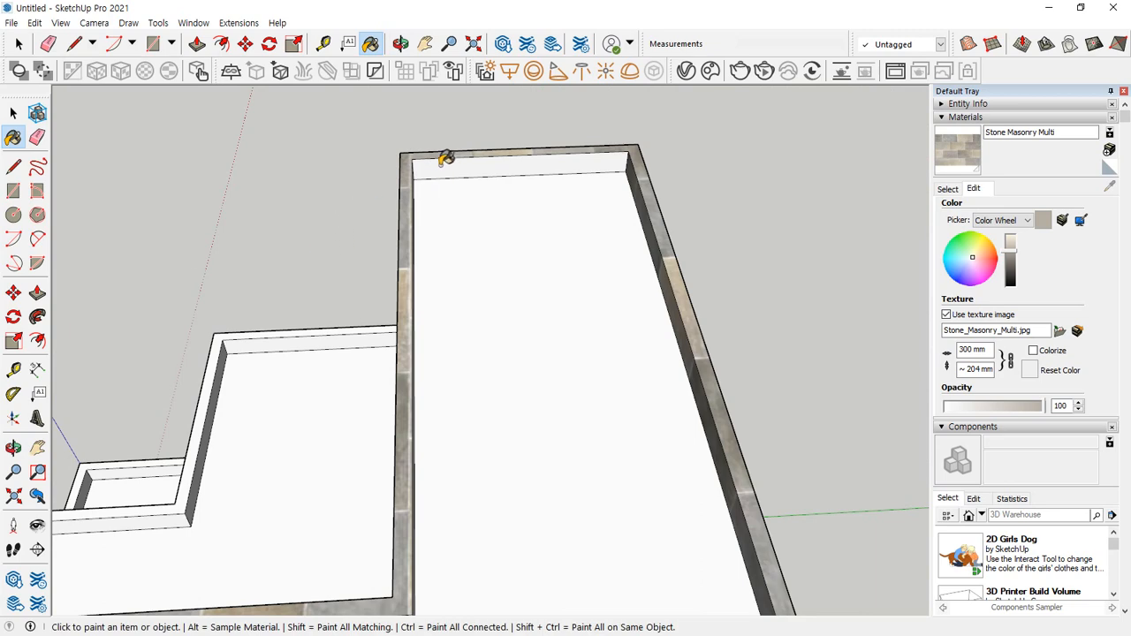
left_click(484, 165)
mouse_move(484, 165)
middle_mouse_down()
mouse_move(274, 255)
mouse_move(277, 238)
mouse_move(235, 256)
mouse_move(274, 294)
mouse_move(458, 260)
middle_mouse_up()
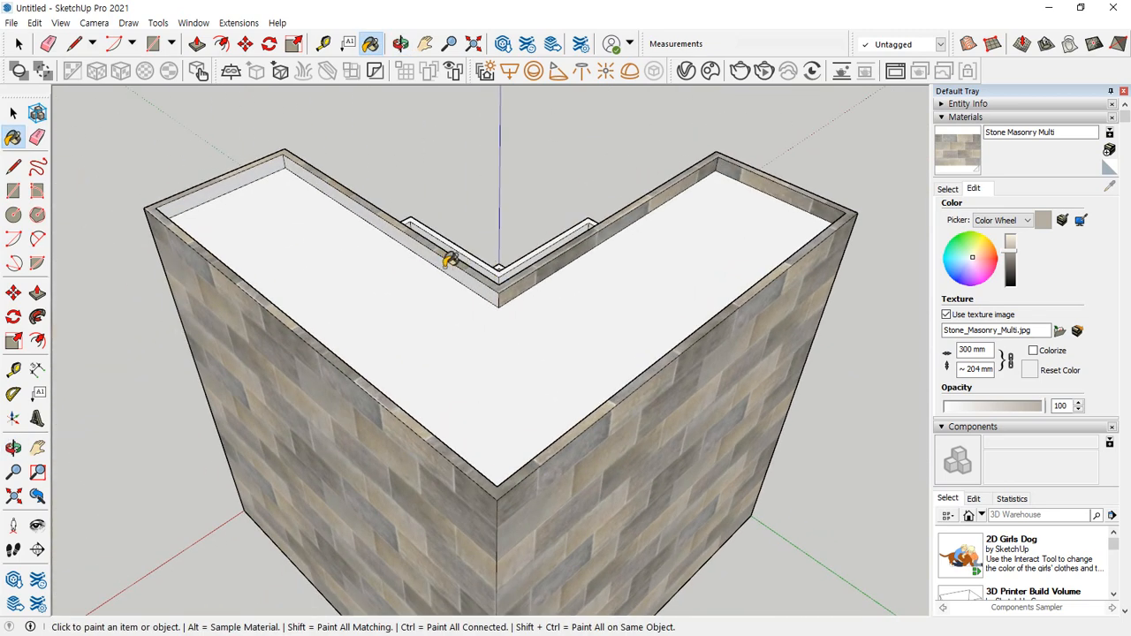
left_click(445, 265)
left_click(252, 174)
middle_click_drag(595, 220, 293, 277)
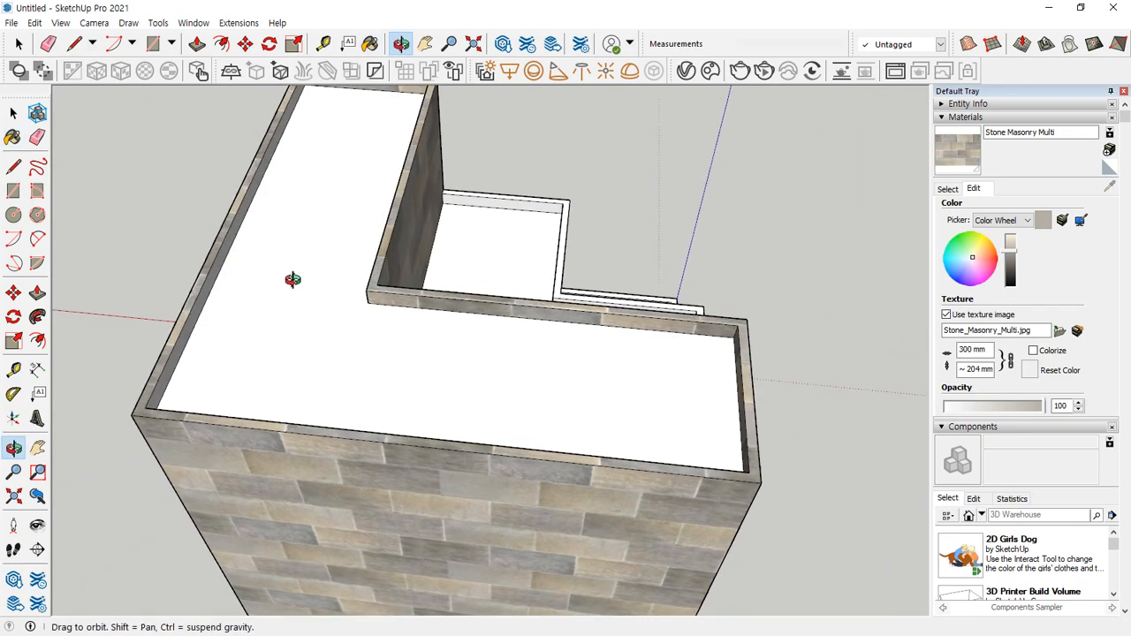
Paint the rims of the middle and lowest steps and an adjoining inner rim face on each with Stone Masonry Multi
middle_click_drag(528, 268, 371, 335, "shift")
scroll(405, 285, "up", 2)
scroll(407, 281, "up", 2)
left_click(407, 276)
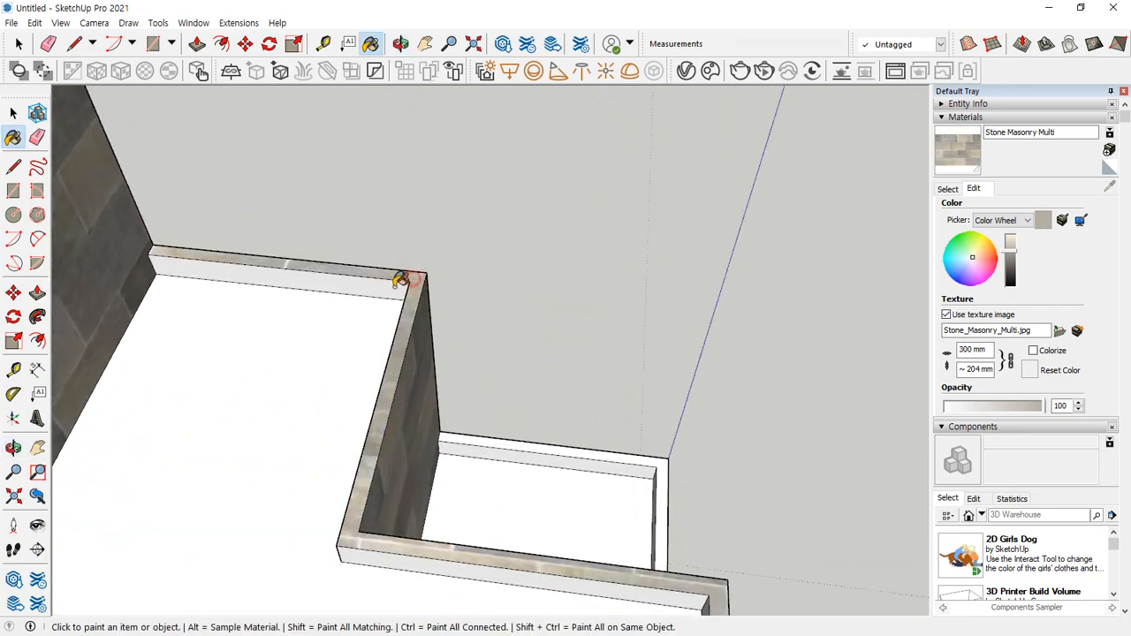
left_click(397, 280)
left_click(554, 445)
left_click(470, 449)
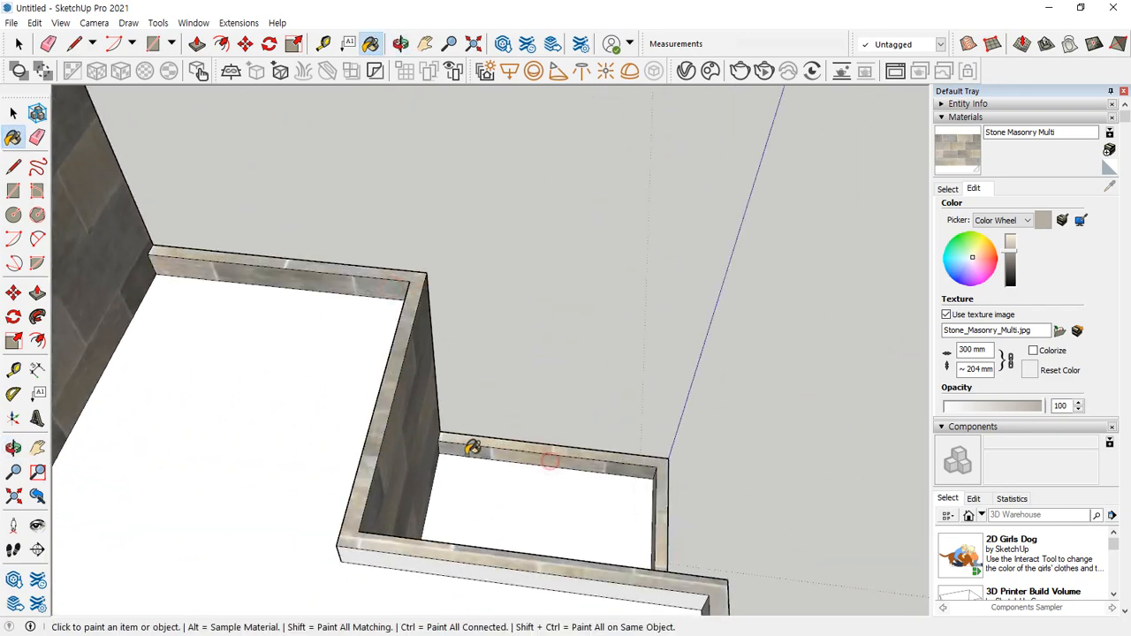
Paint the remaining inner rim faces of the middle and lowest step recesses with Stone Masonry Multi
middle_click_drag(470, 449, 610, 459)
left_click(592, 465)
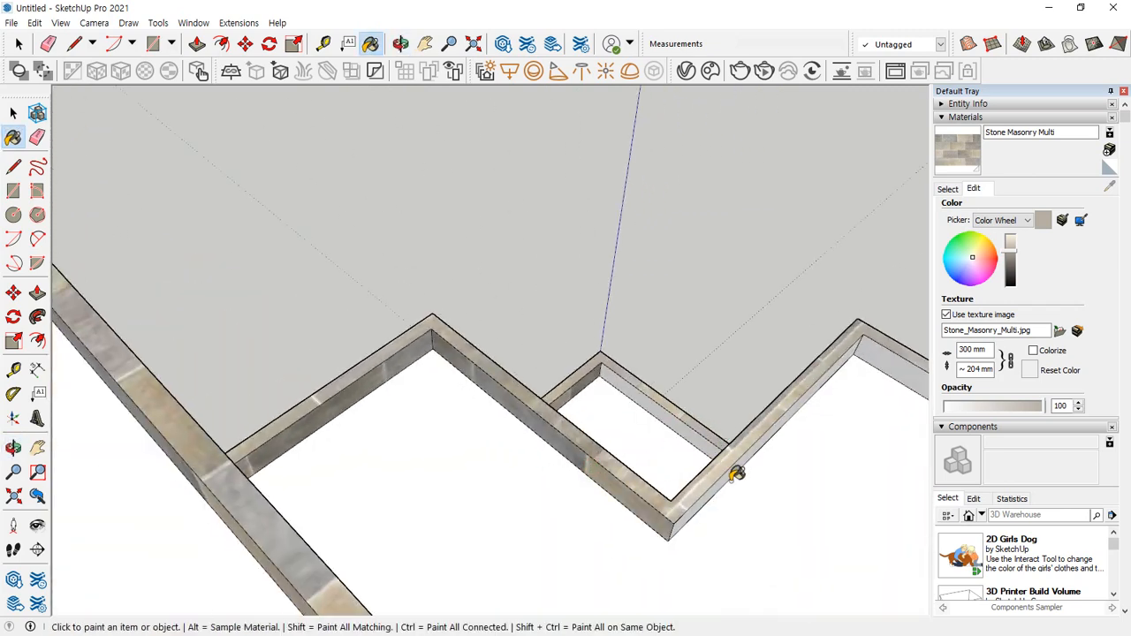
left_click(728, 473)
left_click(682, 424)
mouse_move(681, 424)
middle_mouse_down()
mouse_move(591, 351)
mouse_move(764, 382)
middle_mouse_up()
left_click(755, 330)
scroll(417, 357, "down", 2)
mouse_move(381, 354)
middle_mouse_down()
mouse_move(732, 447)
mouse_move(557, 457)
mouse_move(821, 411)
mouse_move(708, 359)
mouse_move(589, 404)
mouse_move(360, 352)
mouse_move(651, 379)
mouse_move(571, 463)
mouse_move(538, 478)
mouse_move(930, 517)
mouse_move(535, 430)
mouse_move(560, 429)
middle_mouse_up()
scroll(689, 370, "down", 3)
Paint the three recessed step floors with Grass Dark Green from the Landscaping, Fencing and Vegetation collection, using the paint-connected mode
key("ctrl")
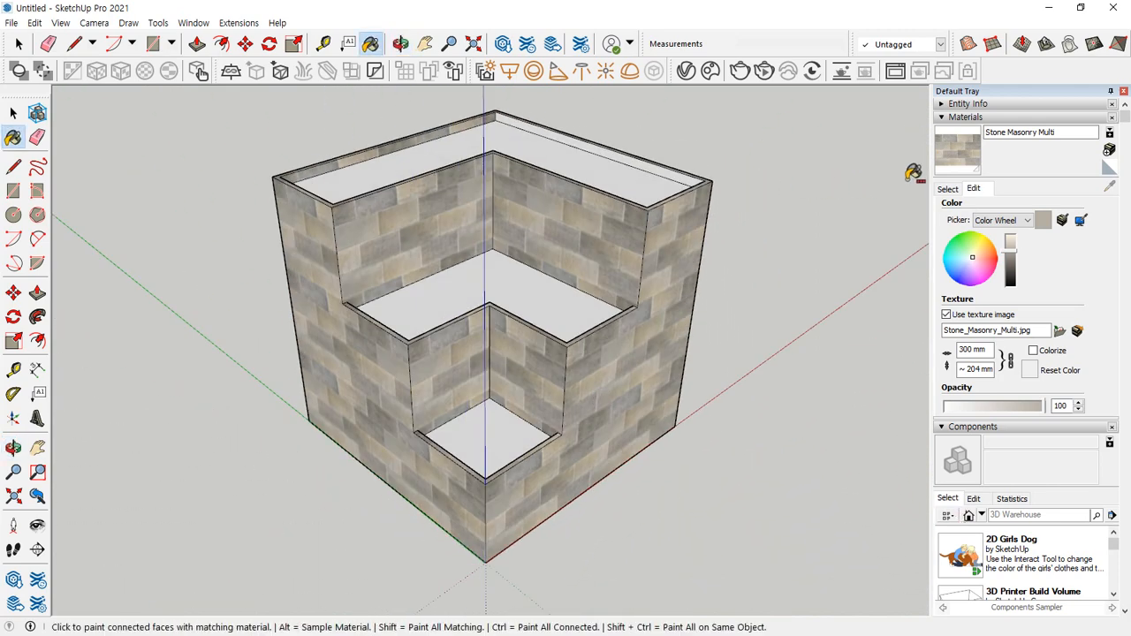
left_click(947, 189)
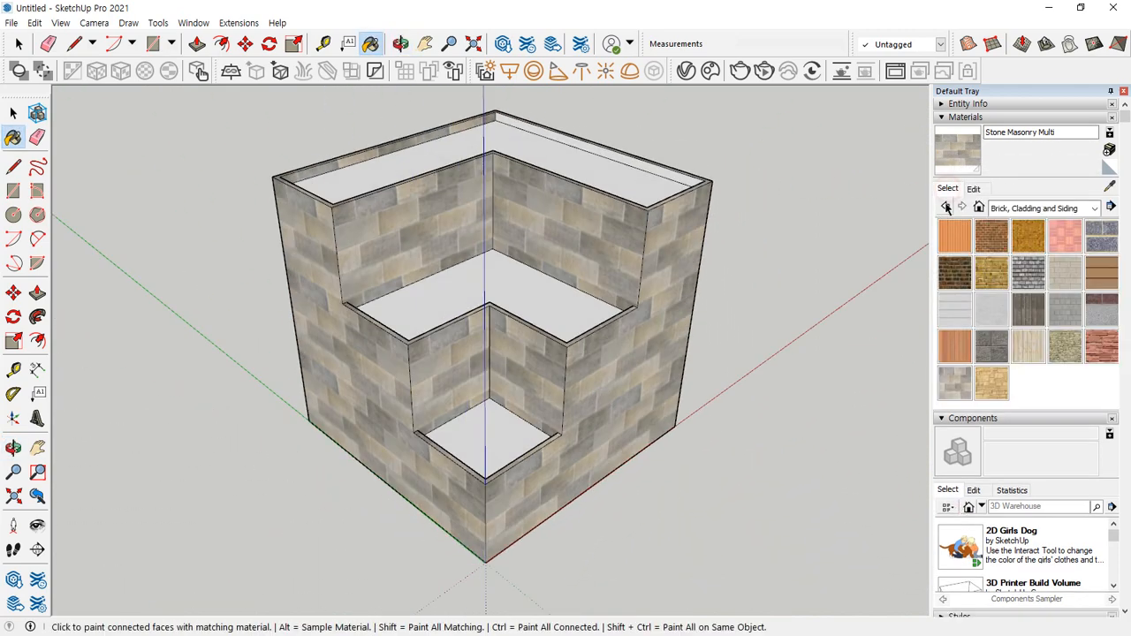
left_click(1051, 209)
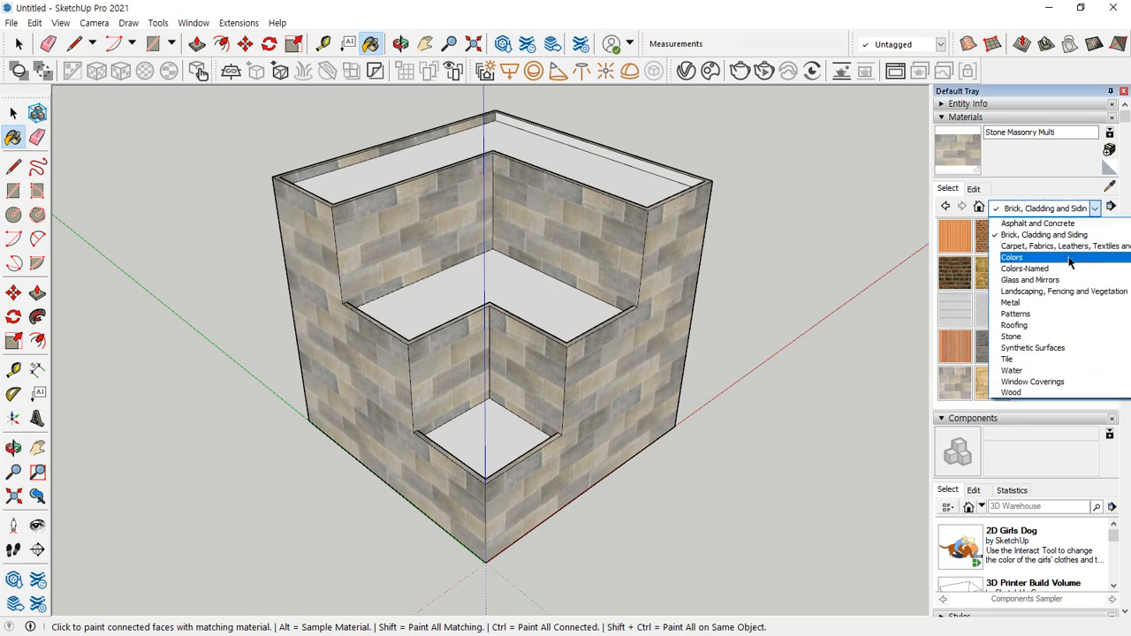
left_click(1060, 291)
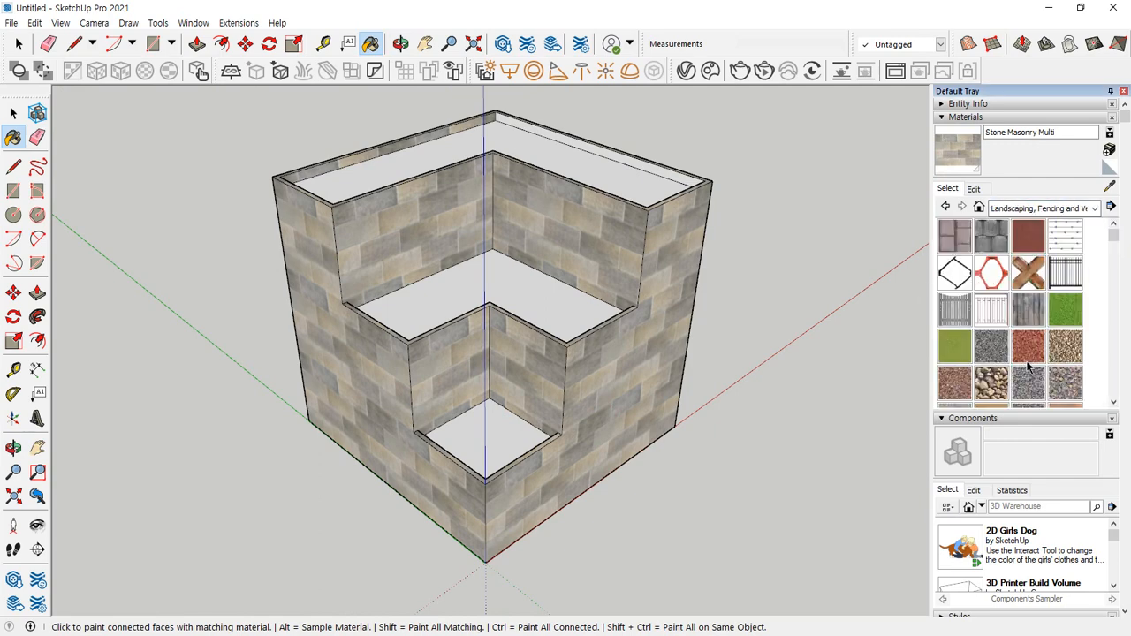
left_click(1064, 311)
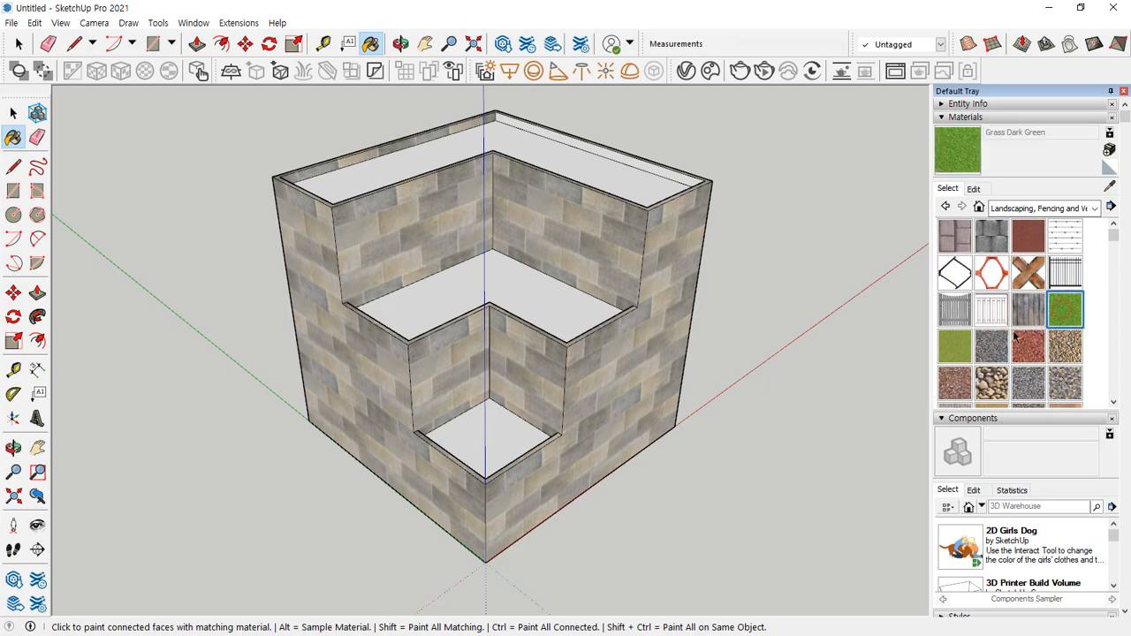
left_click(481, 417)
left_click(533, 287)
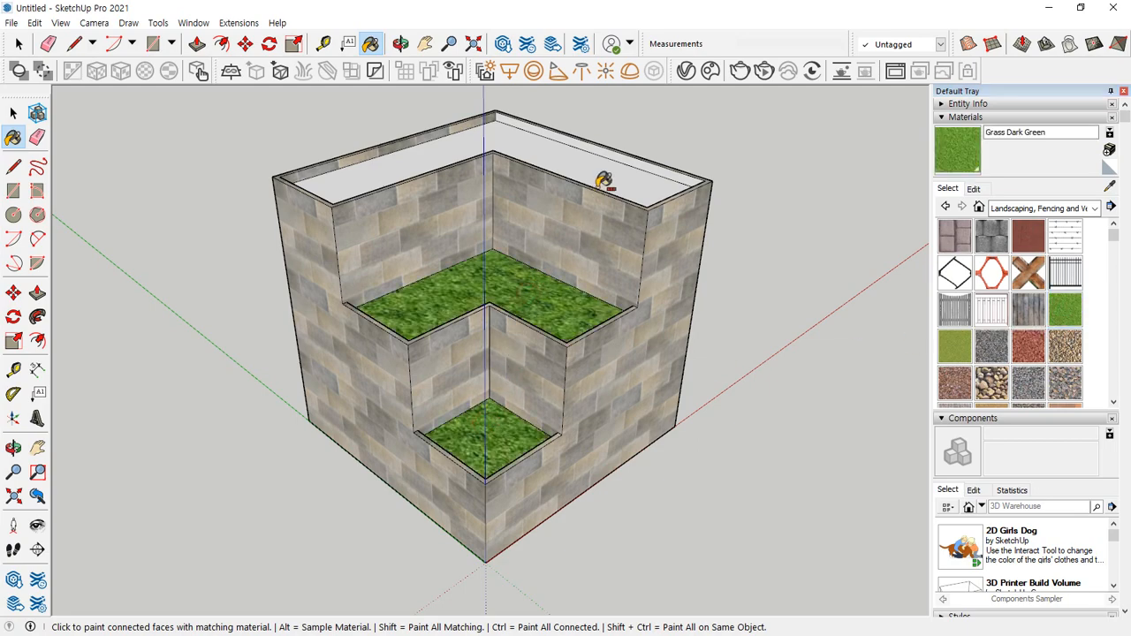
left_click(607, 179)
mouse_move(606, 179)
middle_mouse_down()
mouse_move(469, 298)
mouse_move(617, 244)
middle_mouse_up()
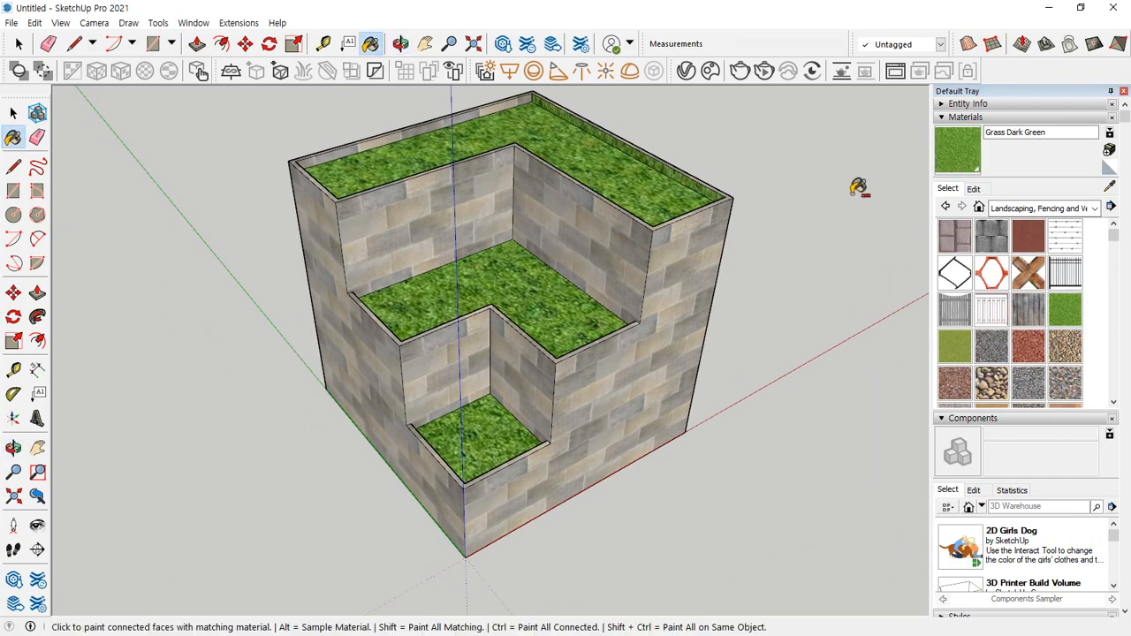
Set the Grass Dark Green texture width to 200 mm
mouse_move(632, 200)
middle_mouse_down()
mouse_move(636, 154)
mouse_move(710, 135)
middle_mouse_up()
scroll(533, 136, "up", 3)
scroll(531, 147, "up", 2)
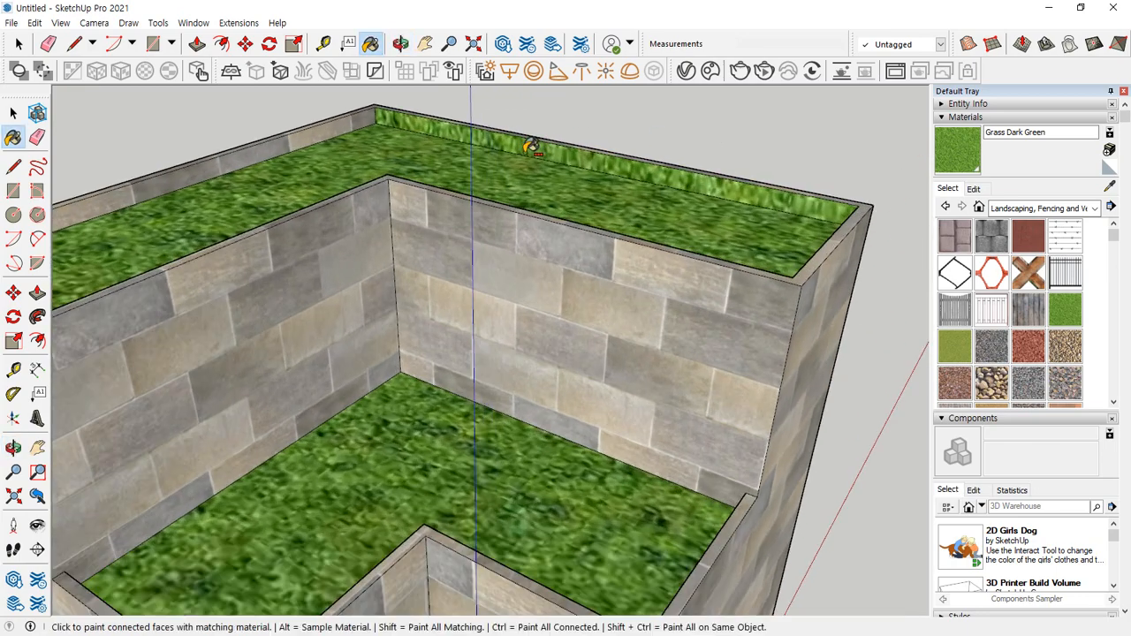
scroll(1071, 243, "down", 4)
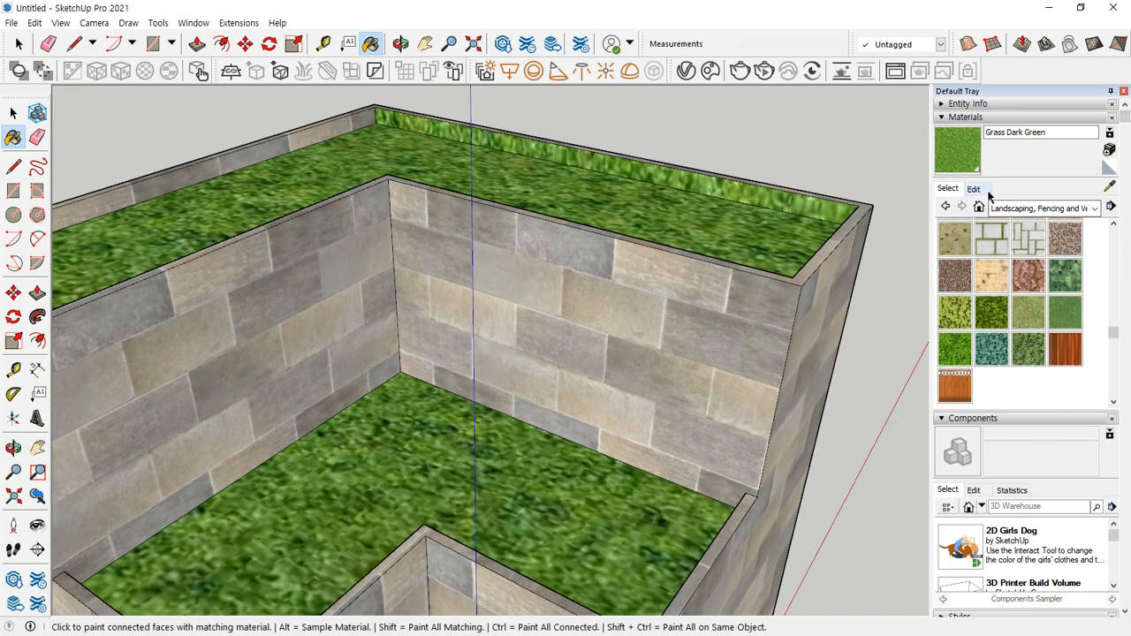
left_click(973, 188)
left_click(987, 353)
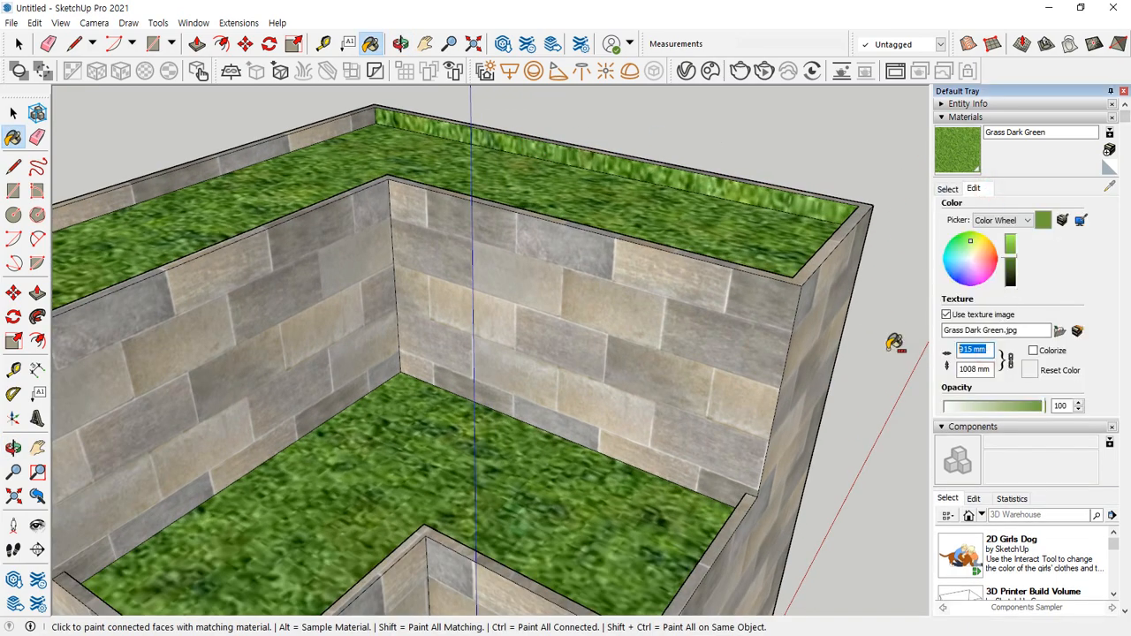
type("200")
key("Return")
middle_click_drag(896, 336, 306, 293)
scroll(512, 305, "down", 2)
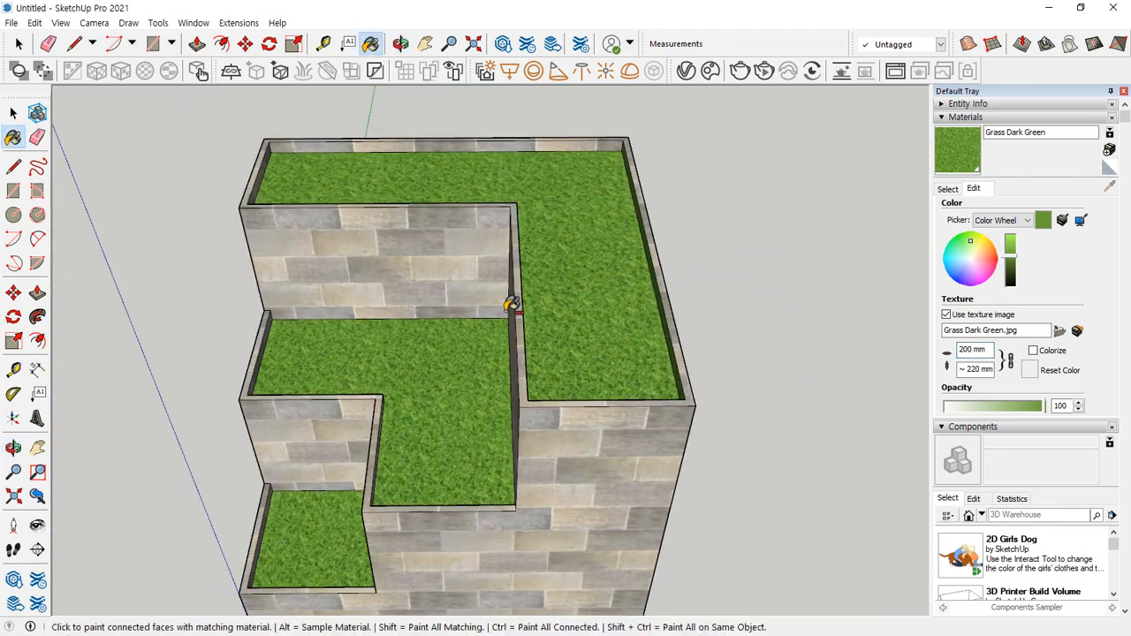
Reduce the Grass Dark Green texture width to 100 mm
left_click(975, 350)
type("100")
mouse_move(477, 362)
middle_mouse_down()
mouse_move(480, 288)
mouse_move(538, 422)
mouse_move(878, 385)
mouse_move(798, 273)
mouse_move(748, 415)
middle_mouse_up()
key("b")
mouse_move(424, 361)
middle_mouse_down()
mouse_move(531, 214)
mouse_move(511, 327)
middle_mouse_up()
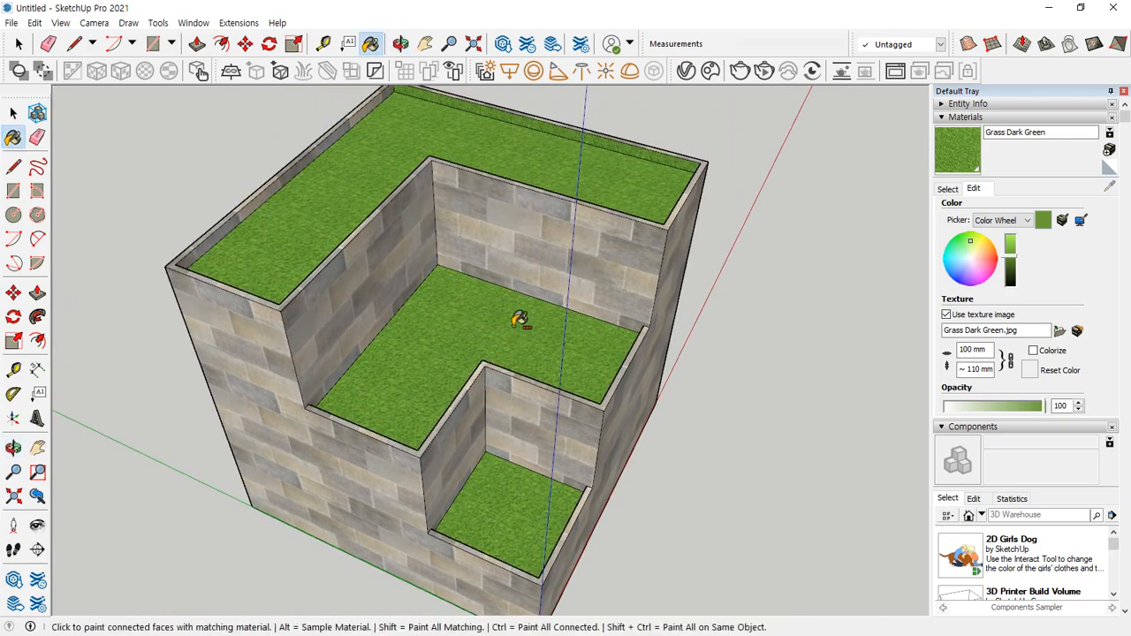
mouse_move(598, 326)
middle_mouse_down()
mouse_move(583, 313)
mouse_move(568, 469)
mouse_move(558, 316)
mouse_move(732, 256)
middle_mouse_up()
left_click(946, 190)
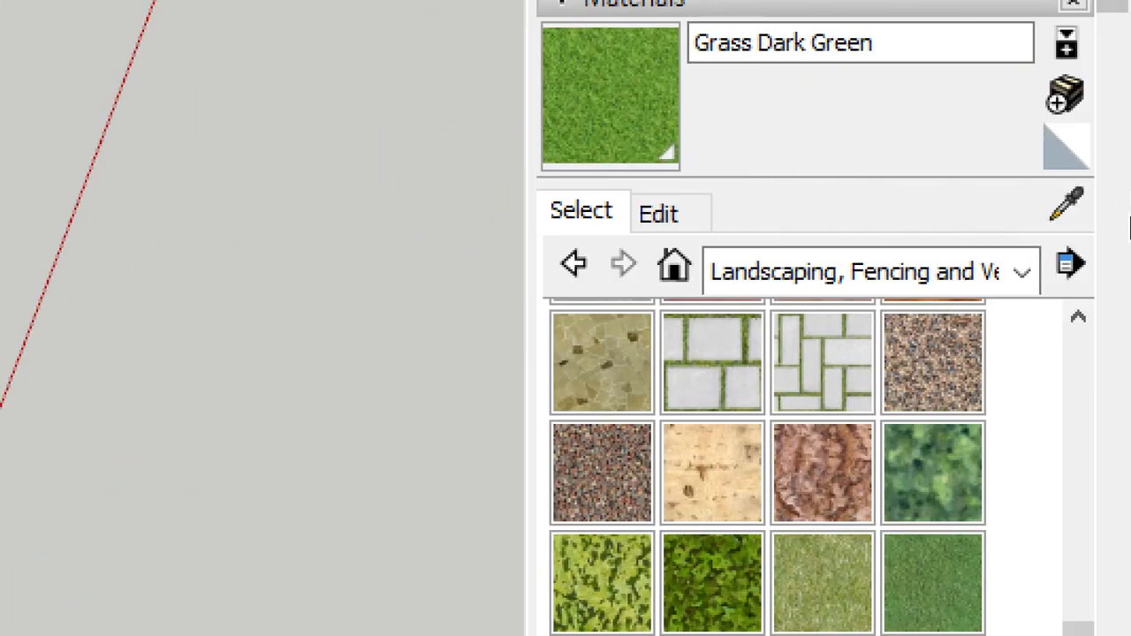
left_click(656, 214)
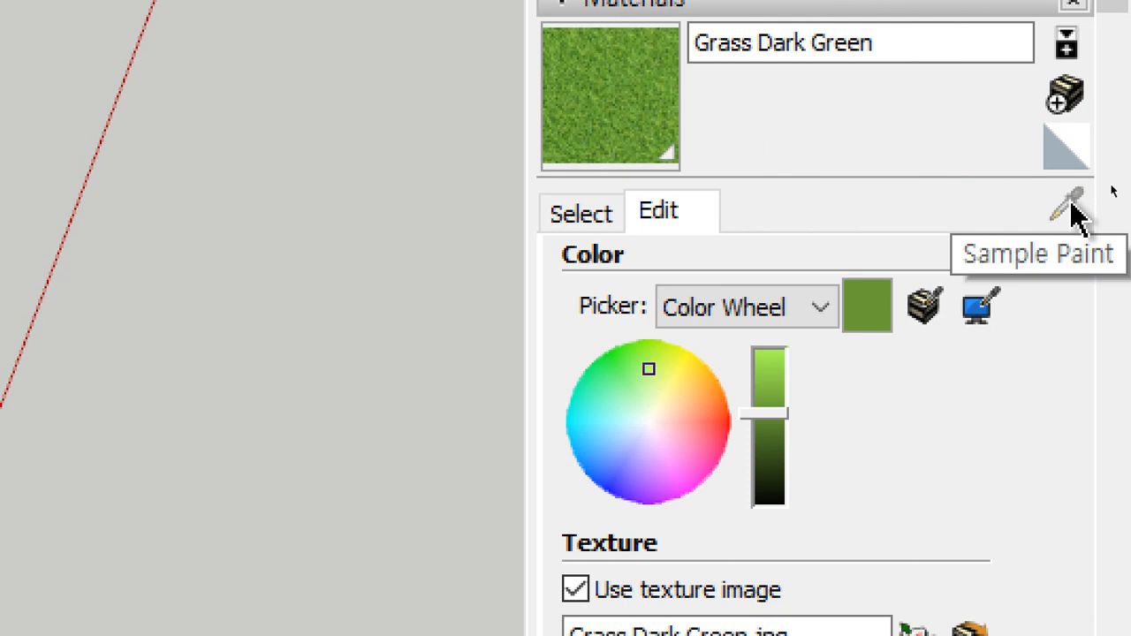
left_click(570, 217)
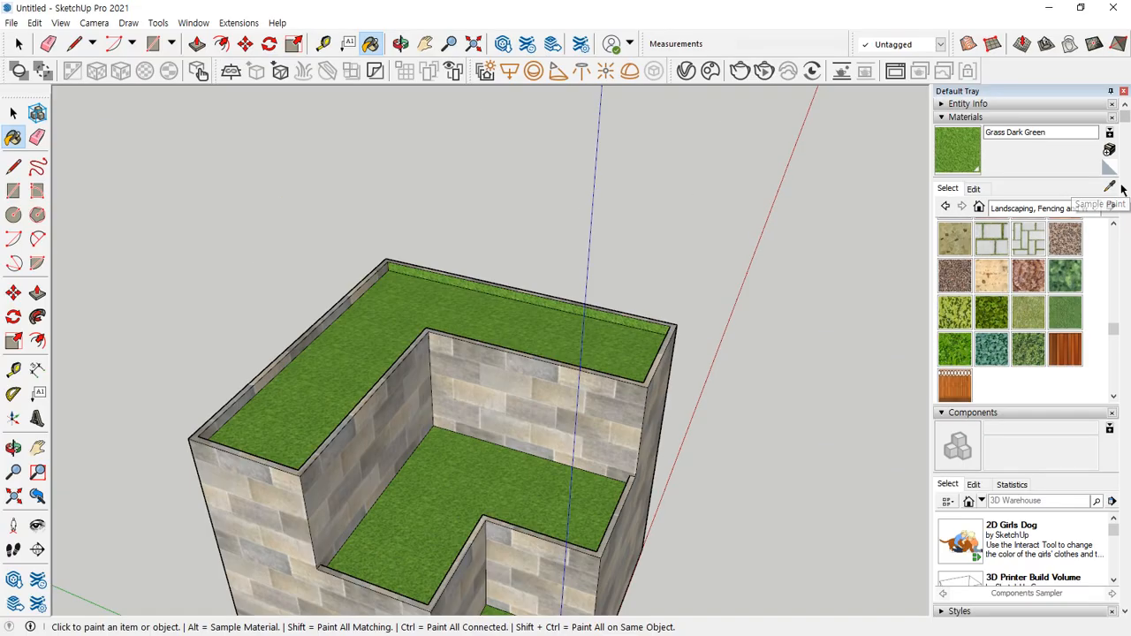
Sample Stone Masonry Multi from a wall and paint the top recess's back inner rim face with it in paint-connected mode
left_click(1110, 187)
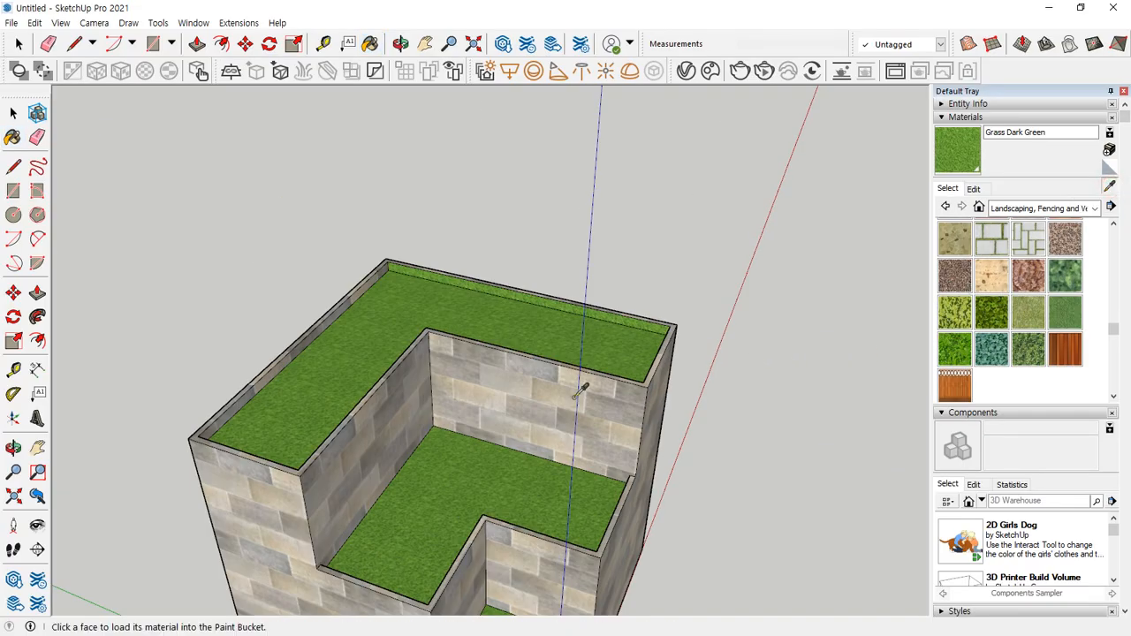
left_click(542, 394)
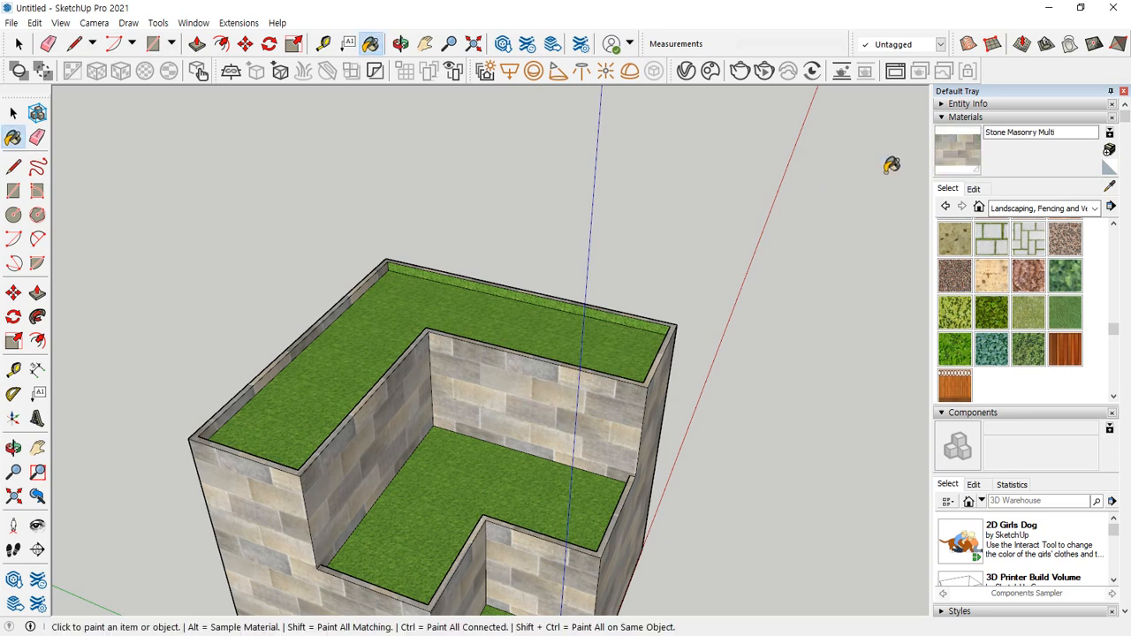
key("ctrl+2")
mouse_move(968, 182)
left_mouse_down()
mouse_move(940, 181)
mouse_move(993, 144)
mouse_move(964, 116)
left_mouse_up()
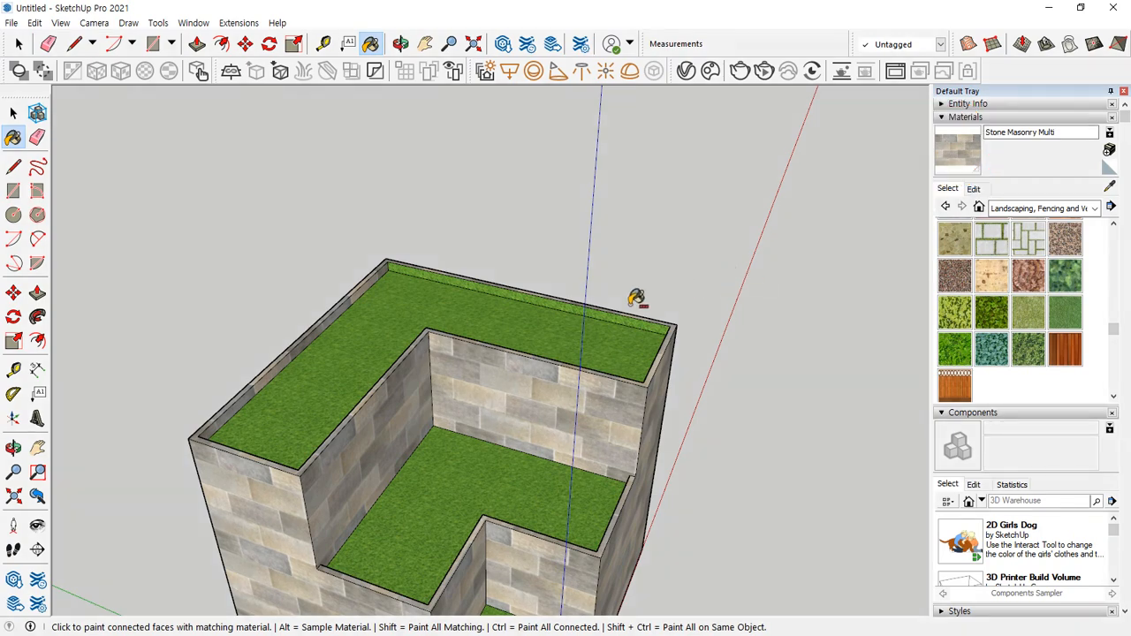
scroll(545, 301, "up", 3)
left_click(528, 292)
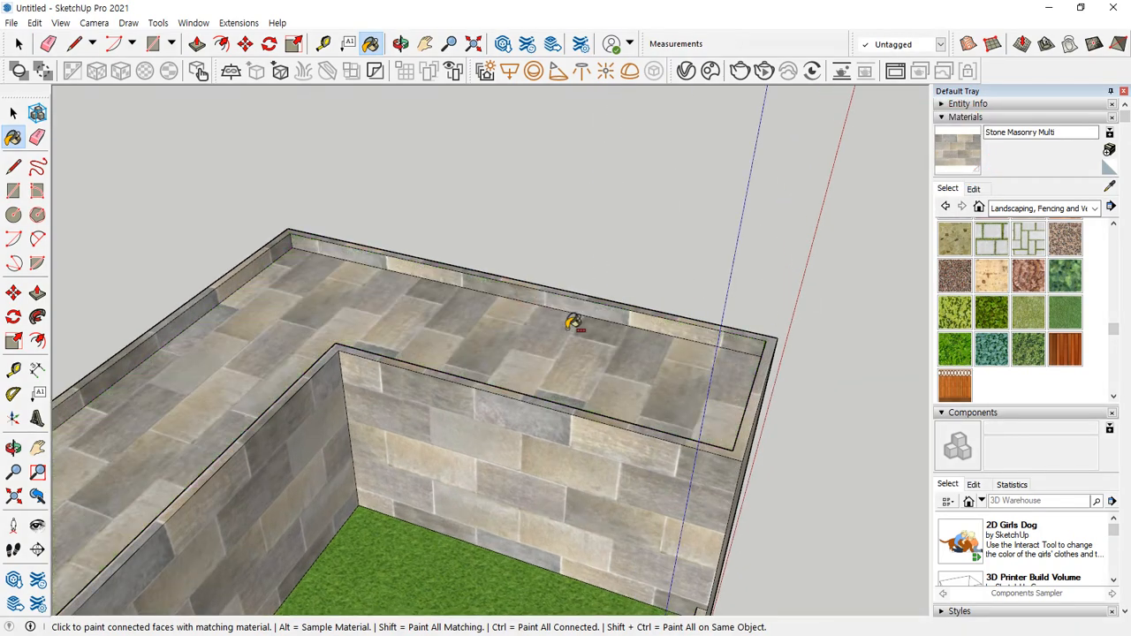
Select only the top recess floor and repaint it with Grass Dark Green sampled from the middle step's floor
mouse_move(566, 323)
middle_mouse_down()
mouse_move(447, 245)
mouse_move(536, 306)
middle_mouse_up()
key("space")
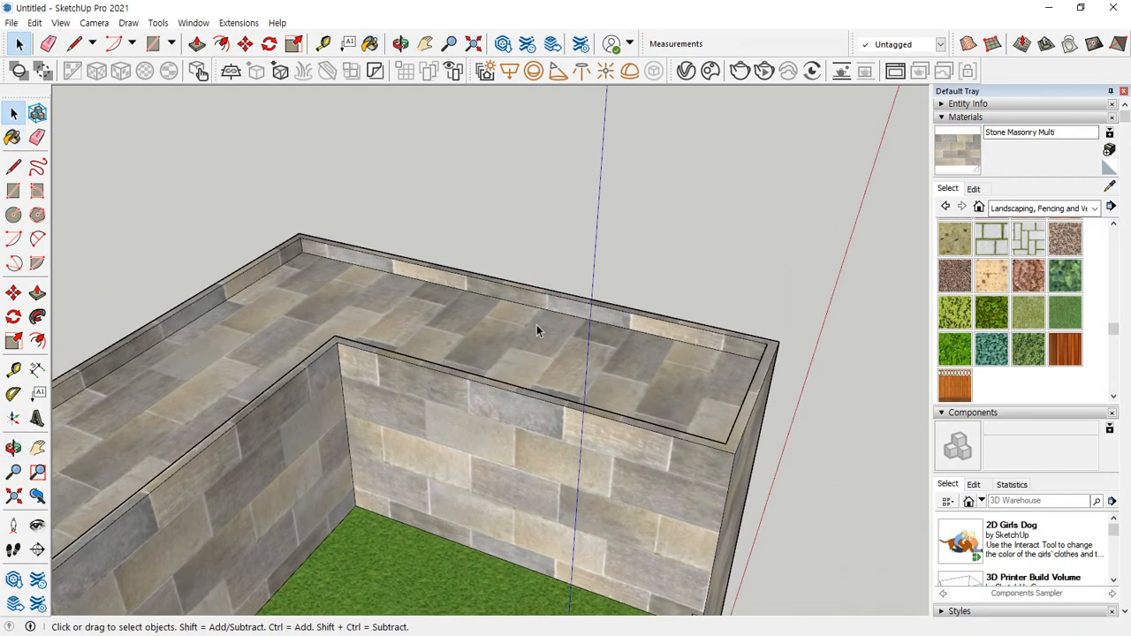
left_click(541, 317)
left_click(544, 308)
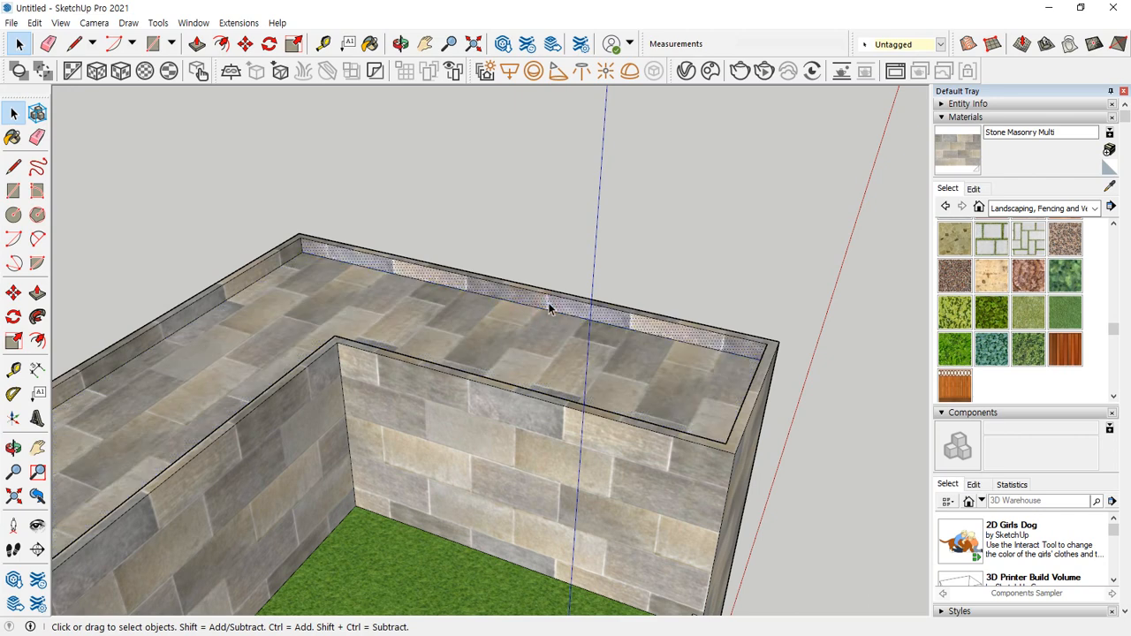
left_click(535, 330)
left_click(1111, 188)
left_click(362, 558)
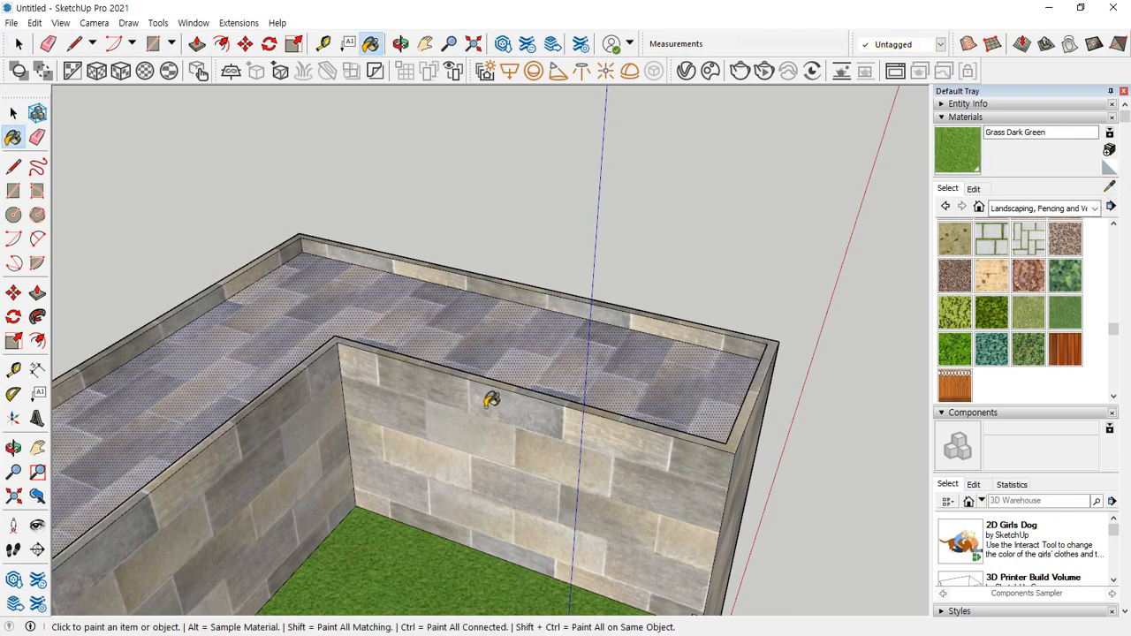
left_click(495, 347)
scroll(540, 344, "down", 5)
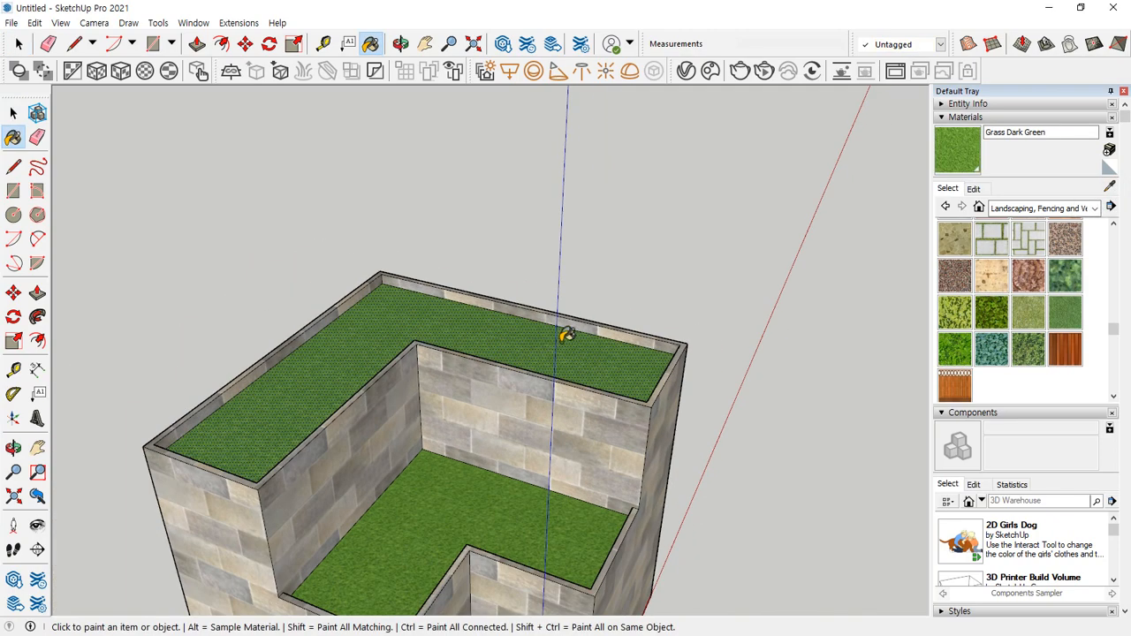
key("space")
middle_click_drag(593, 273, 1037, 382)
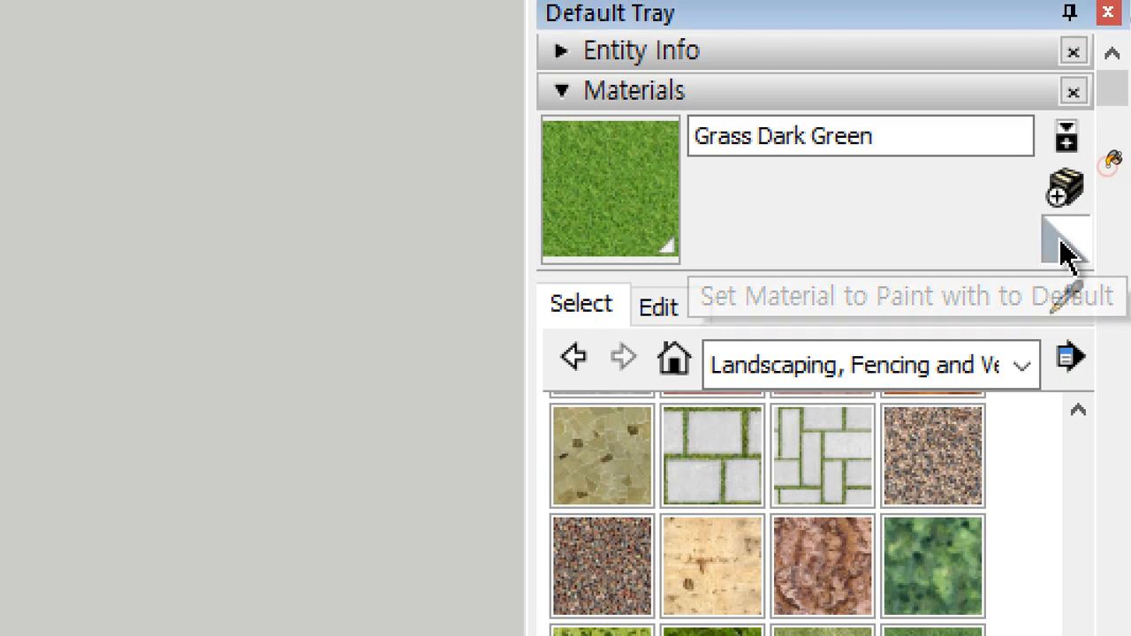
Paint the top recess floor, the wall below its rim and the adjoining outer side face with the Default material
left_click(1068, 248)
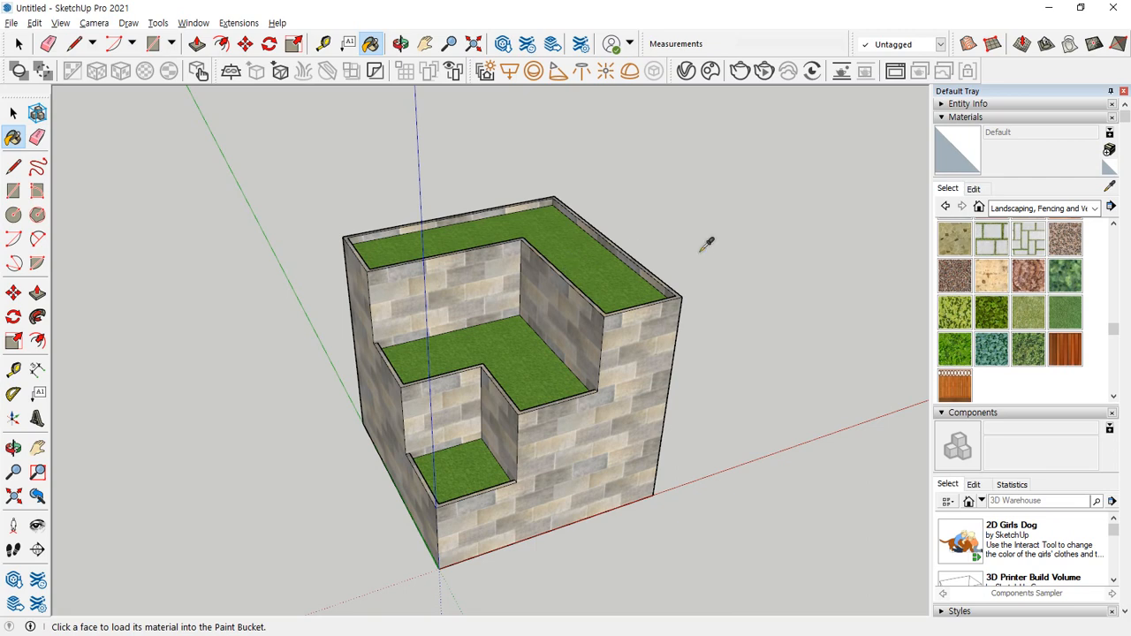
left_click(1107, 166)
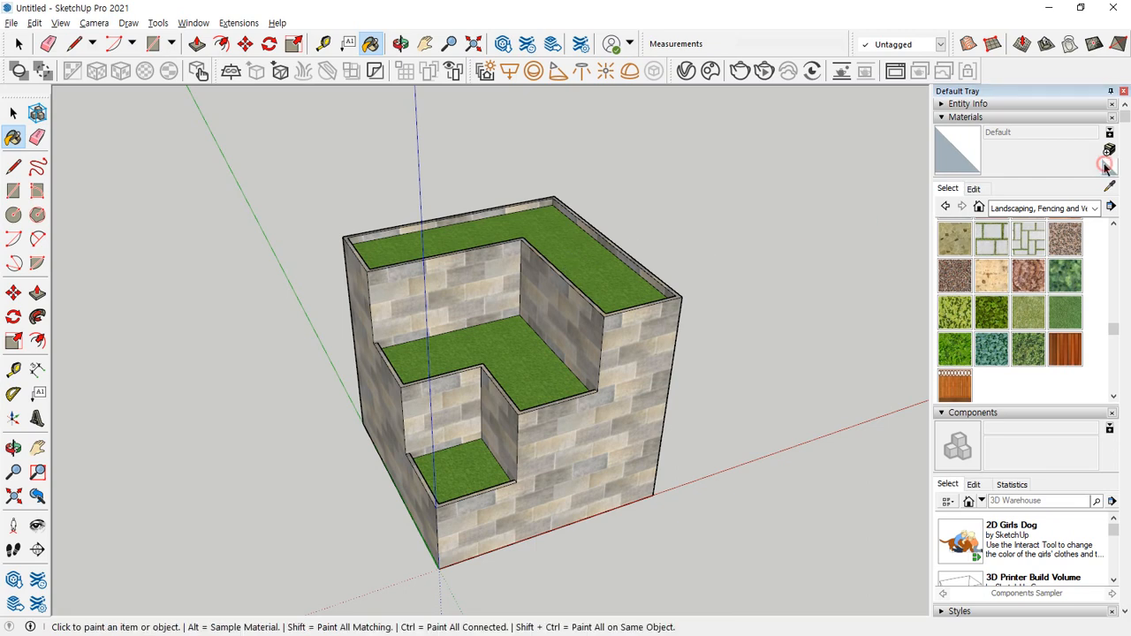
left_click(577, 247)
mouse_move(577, 247)
middle_mouse_down()
mouse_move(521, 288)
mouse_move(507, 266)
middle_mouse_up()
left_click(497, 267)
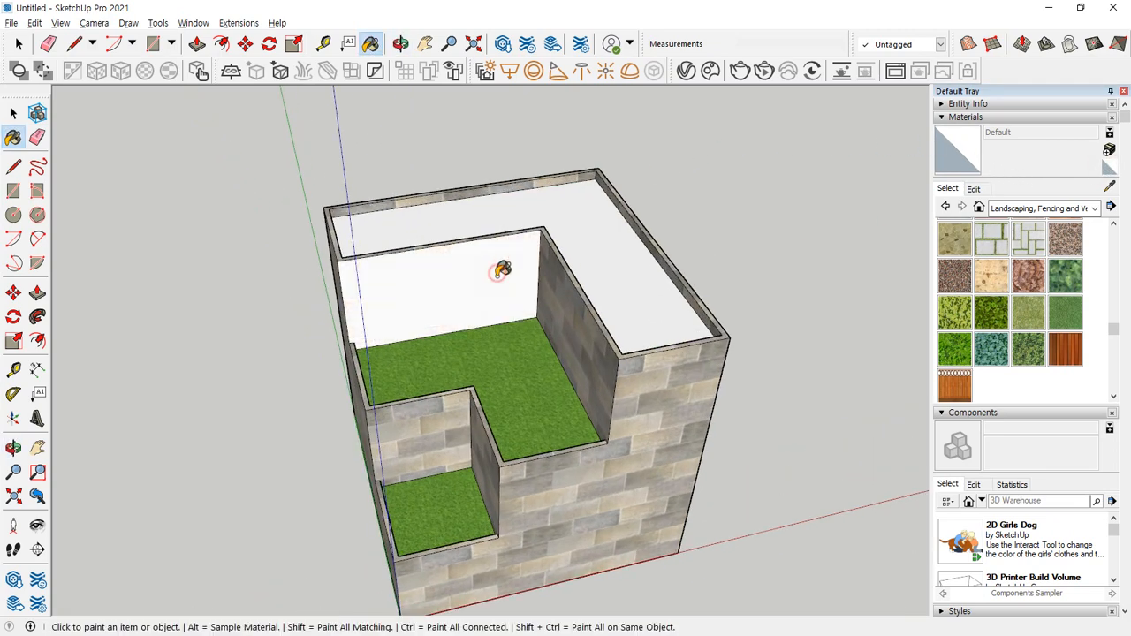
mouse_move(432, 309)
middle_mouse_down()
mouse_move(418, 278)
mouse_move(623, 209)
middle_mouse_up()
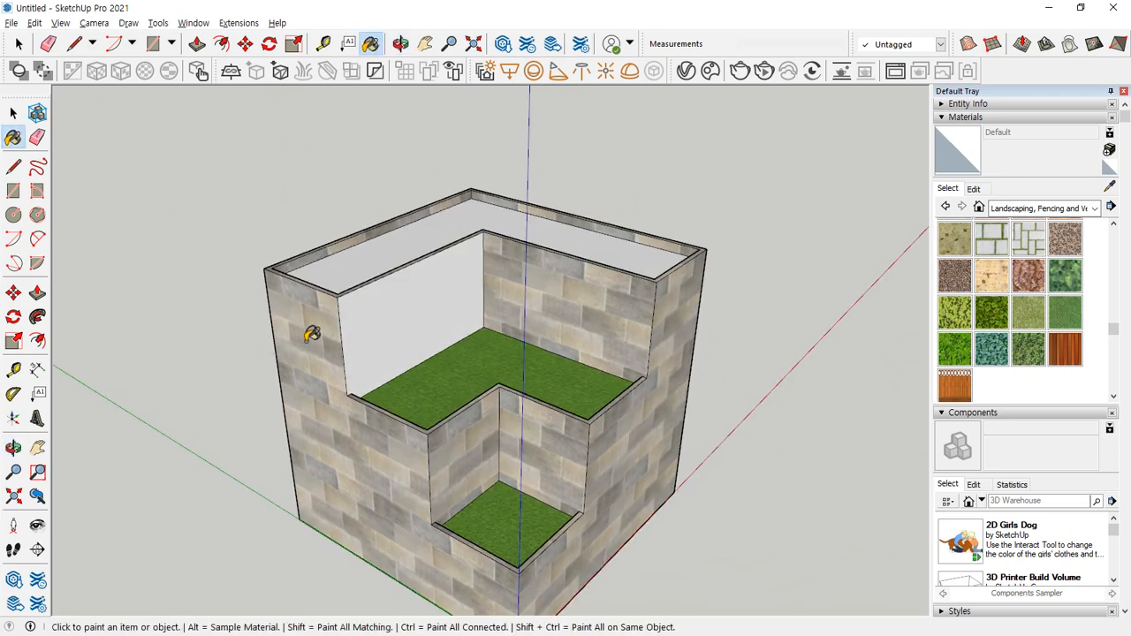
left_click(311, 369)
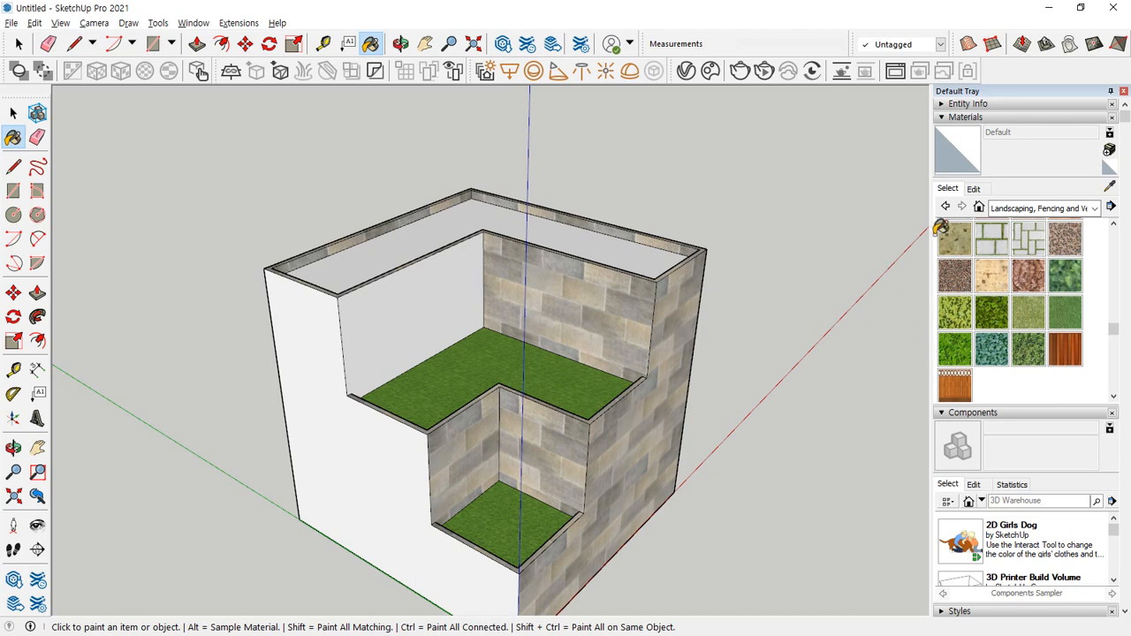
Sample Stone Masonry Multi and paint the three Default-coloured faces with it: the top floor, the wall below it and the outer side
left_click(1111, 187)
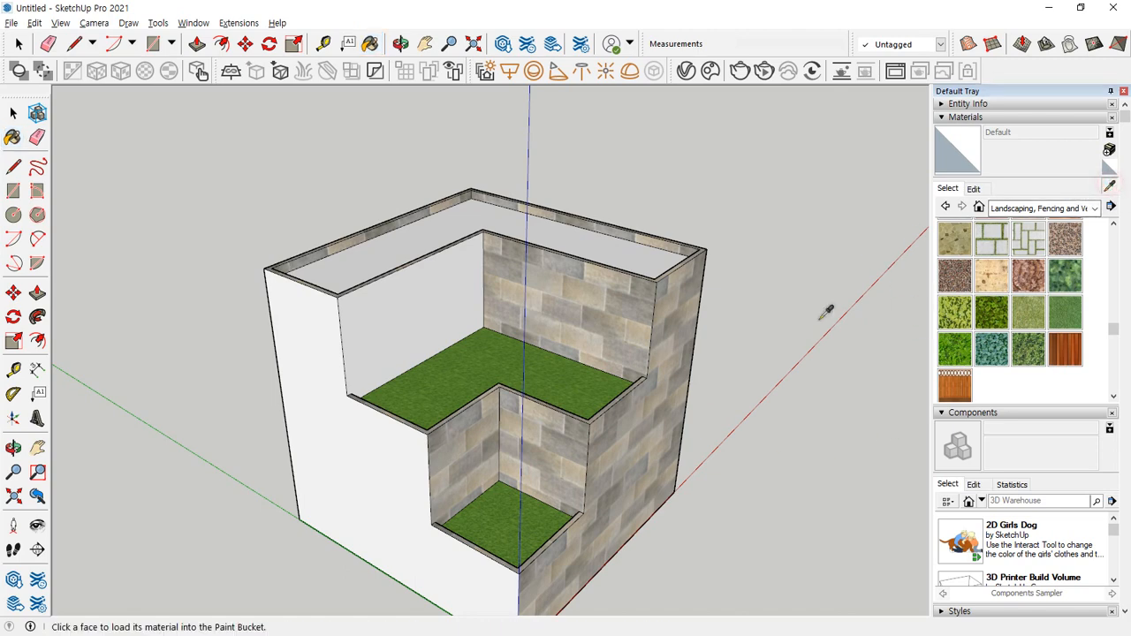
left_click(607, 311)
left_click(544, 221)
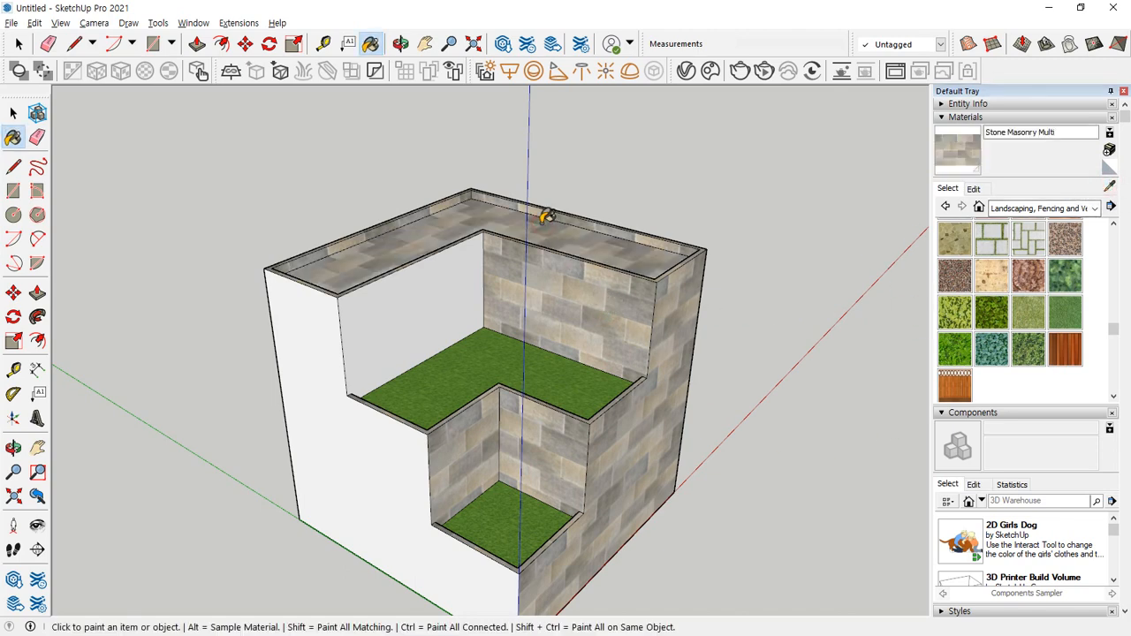
left_click(447, 281)
left_click(324, 405)
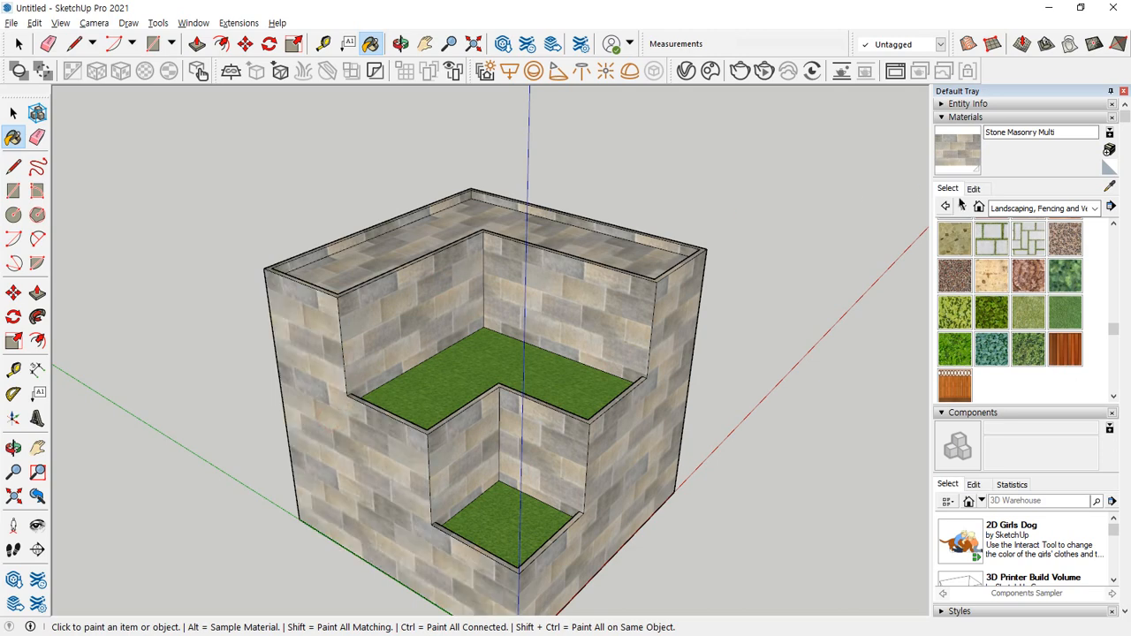
Sample Grass Dark Green from the middle step's floor and paint the top recess floor with it
left_click(1107, 189)
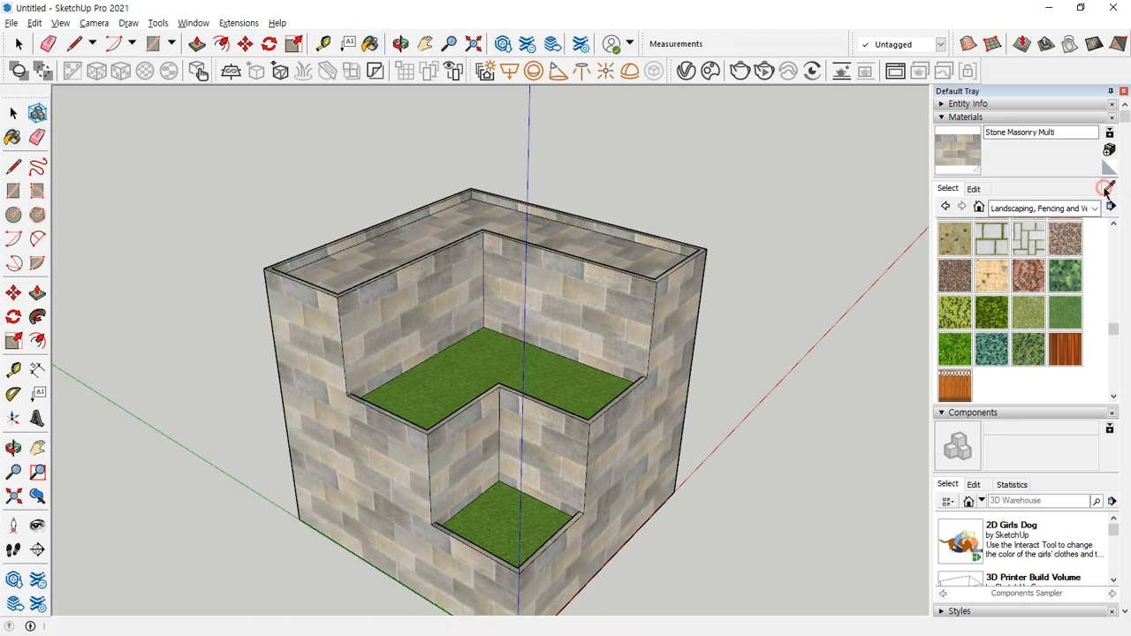
left_click(523, 372)
left_click(568, 233)
middle_click_drag(568, 233, 597, 331)
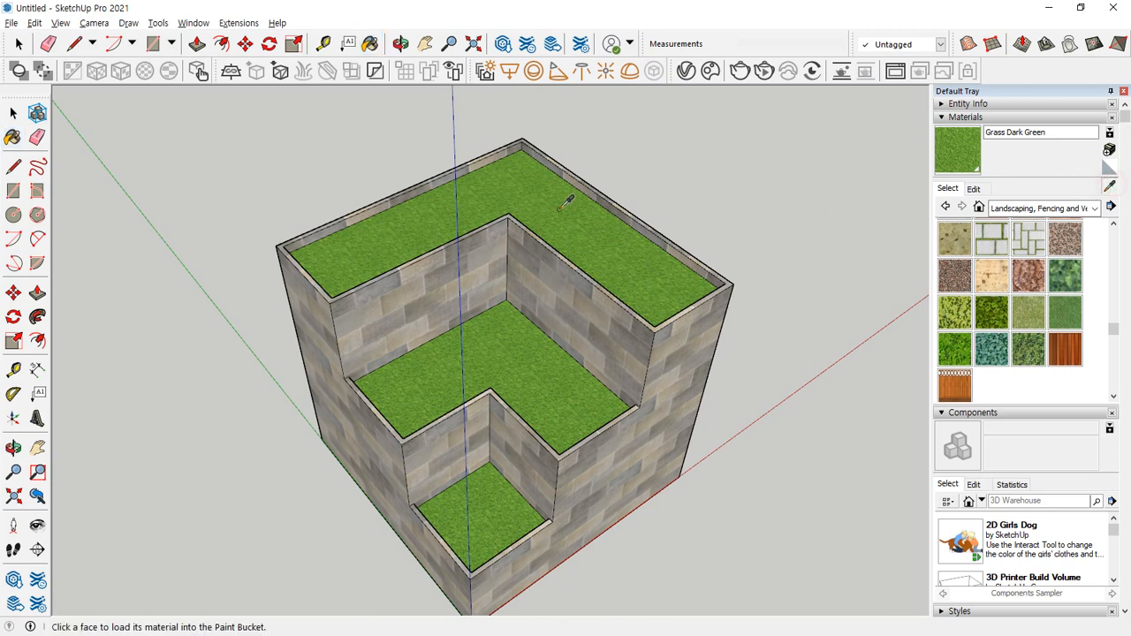
Open the Grass Dark Green material for editing and select its texture image file name
left_click(973, 189)
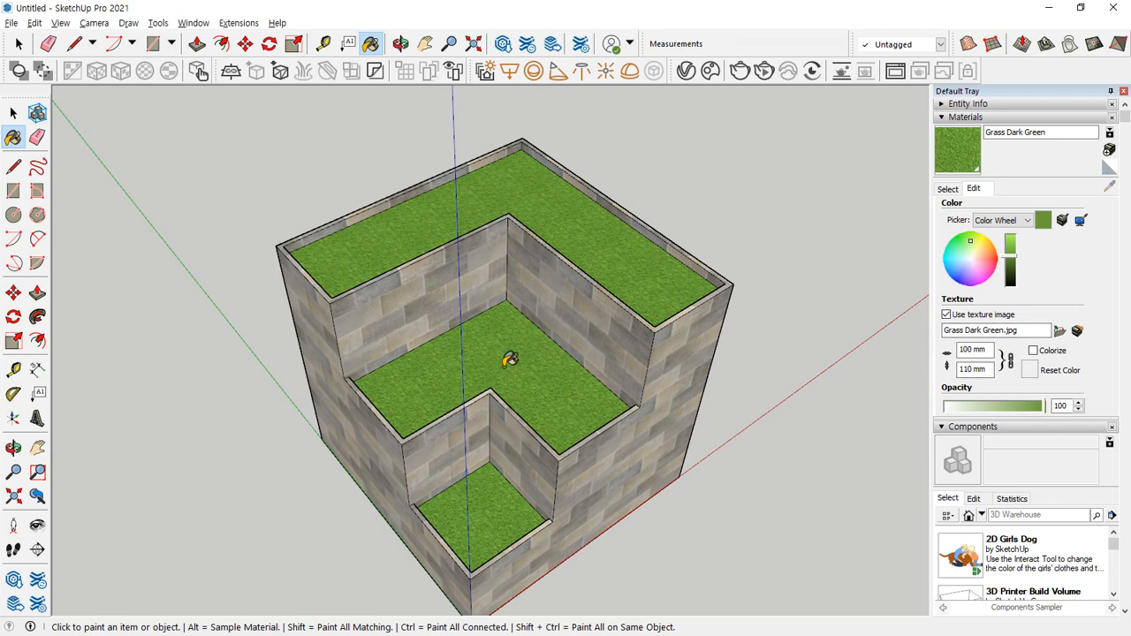
middle_click_drag(522, 368, 527, 321)
key("ctrl")
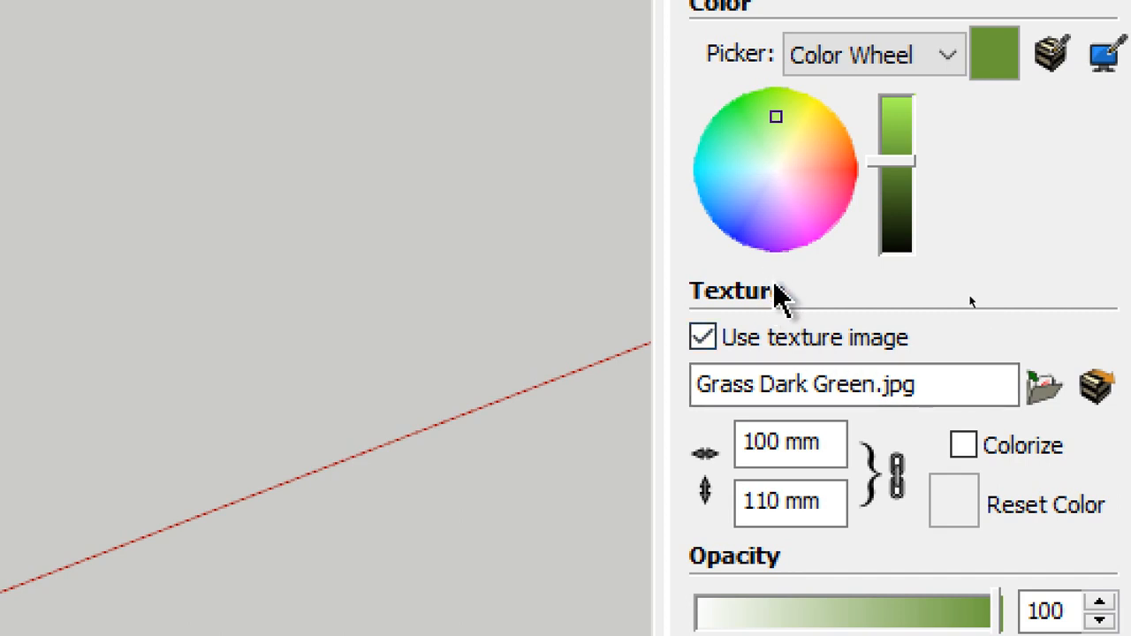
left_click_drag(962, 384, 699, 380)
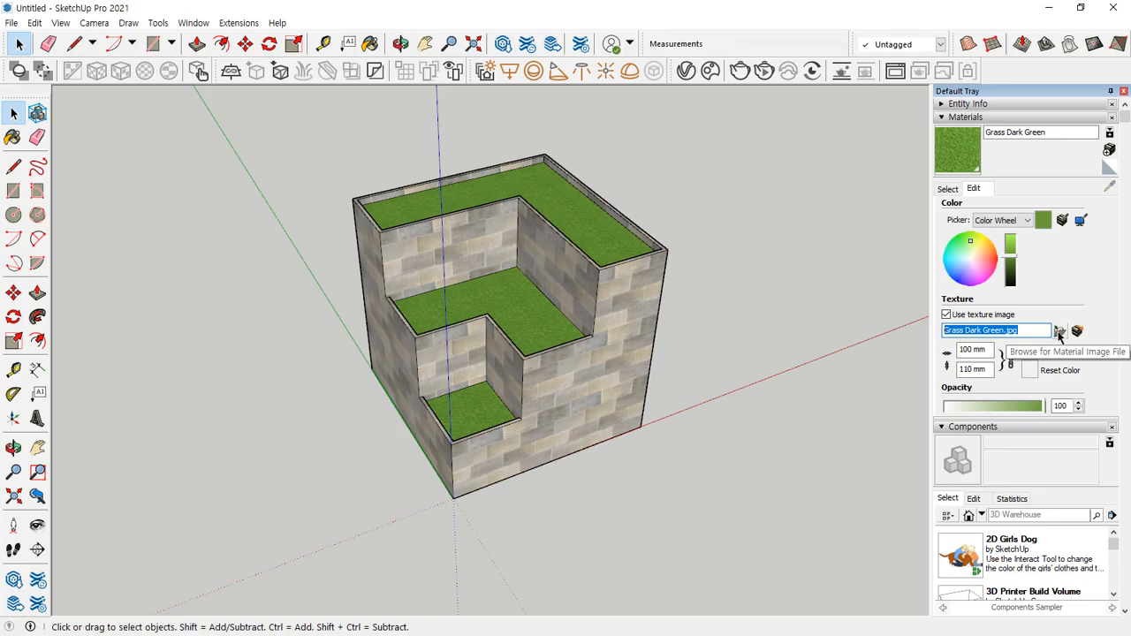
Browse for a replacement texture image and open the 잔디 folder on drive D under 502호 공유, 99. 맵핑소스, 첫번째
left_click(1059, 331)
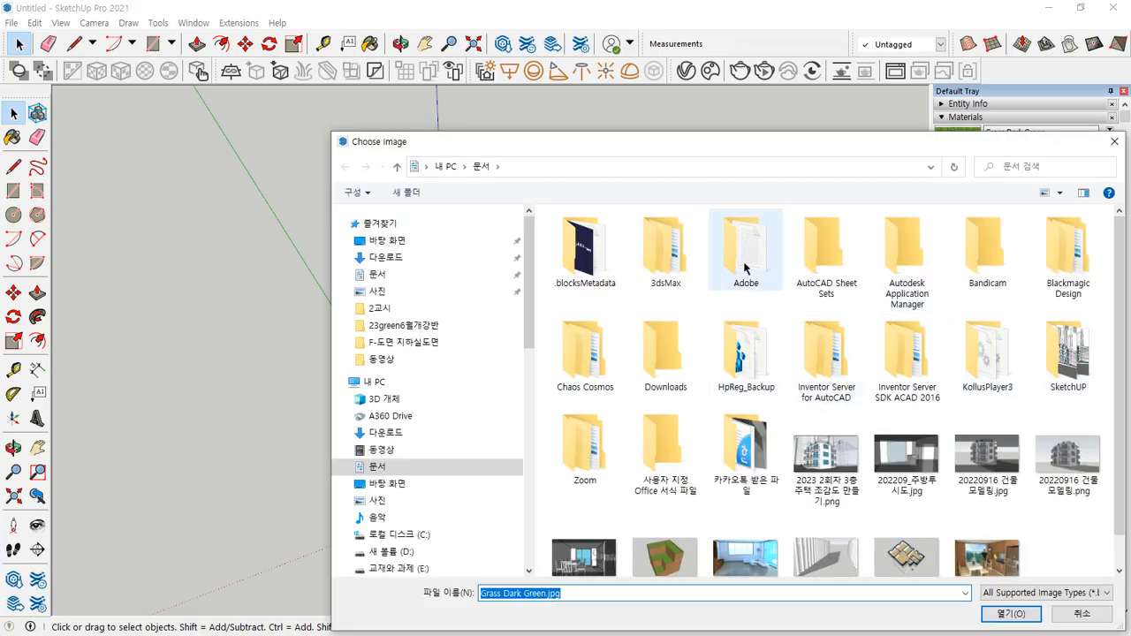
left_click_drag(734, 141, 625, 44)
scroll(383, 371, "down", 1)
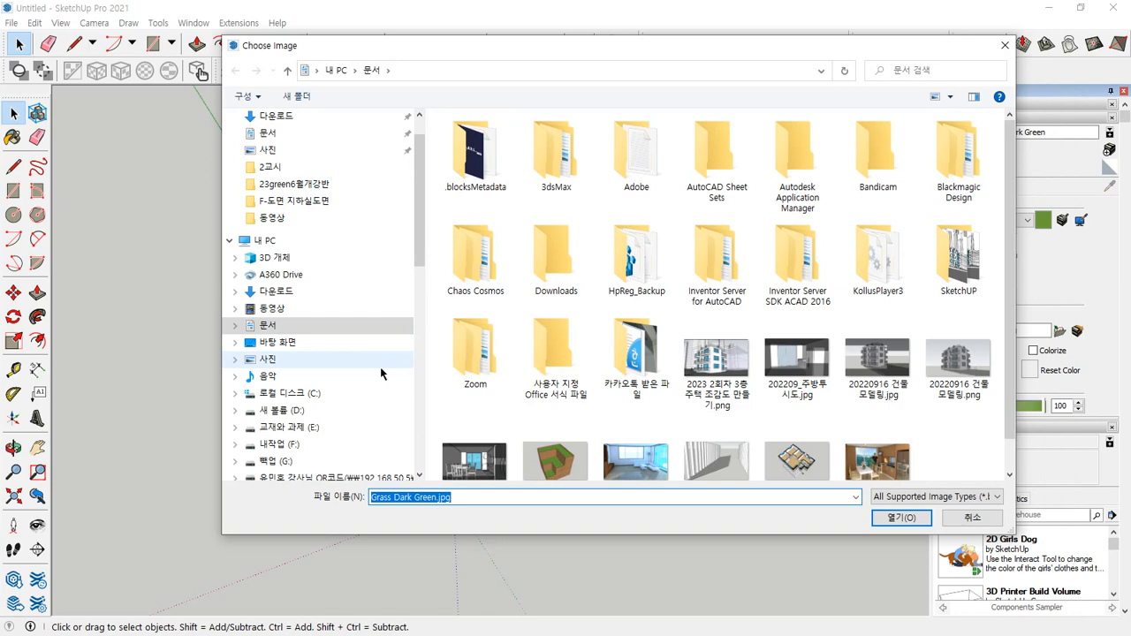
left_click(296, 412)
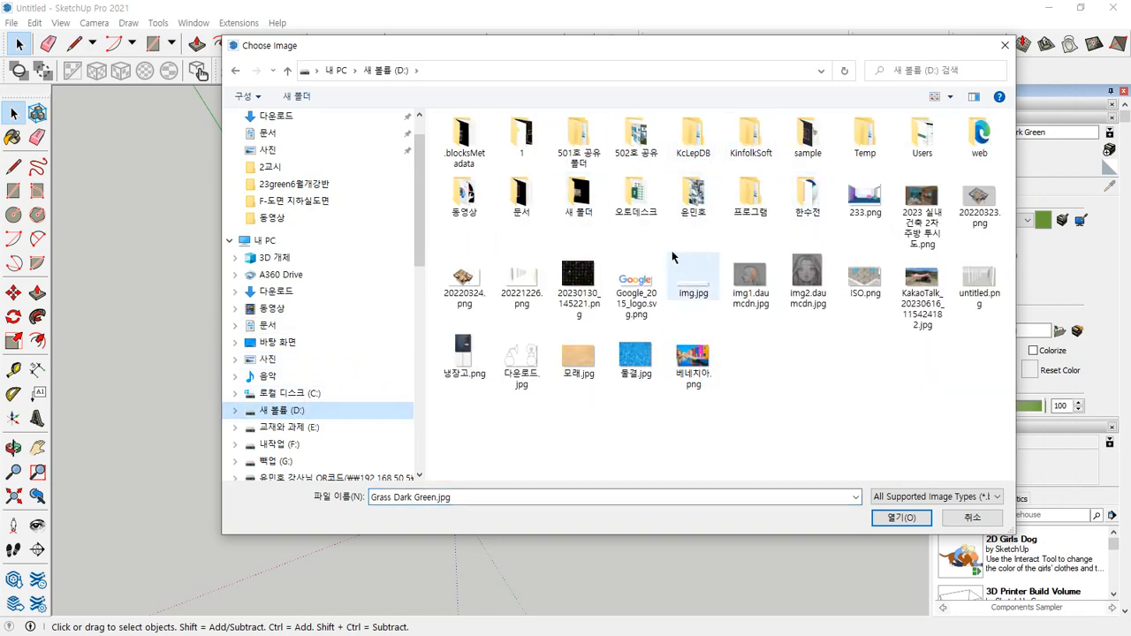
left_click(647, 152)
double_click(648, 152)
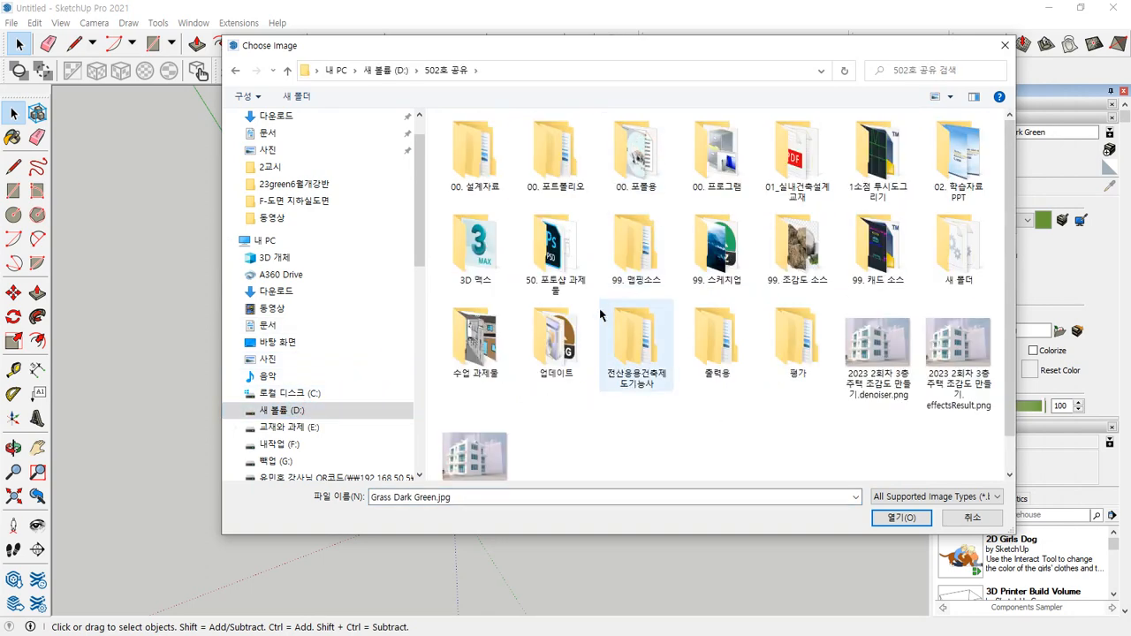
double_click(632, 253)
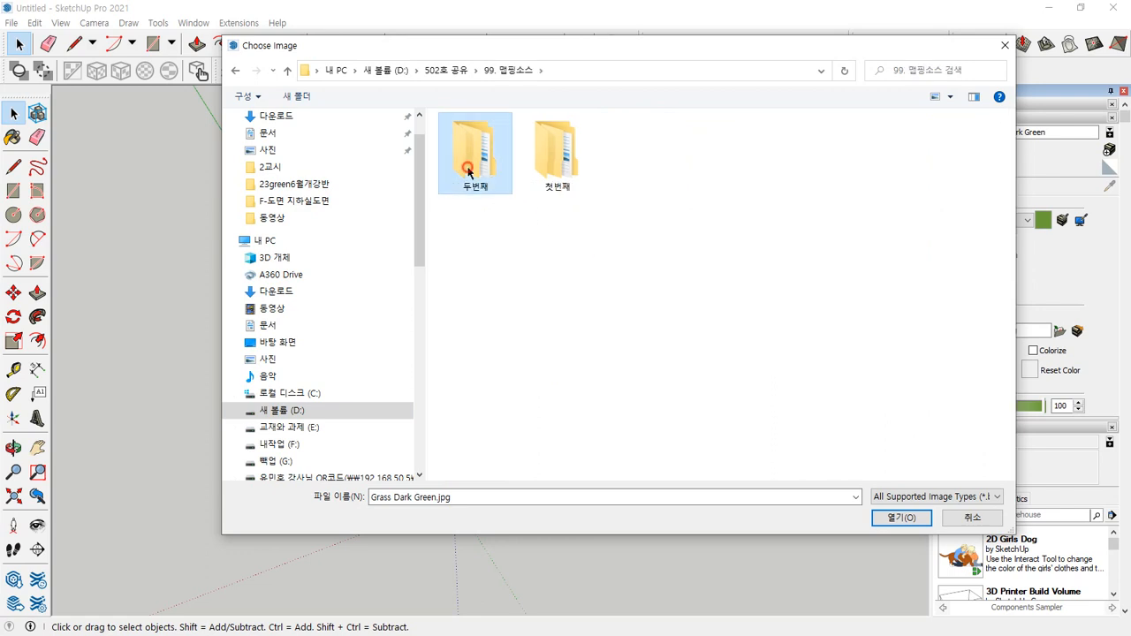
double_click(553, 156)
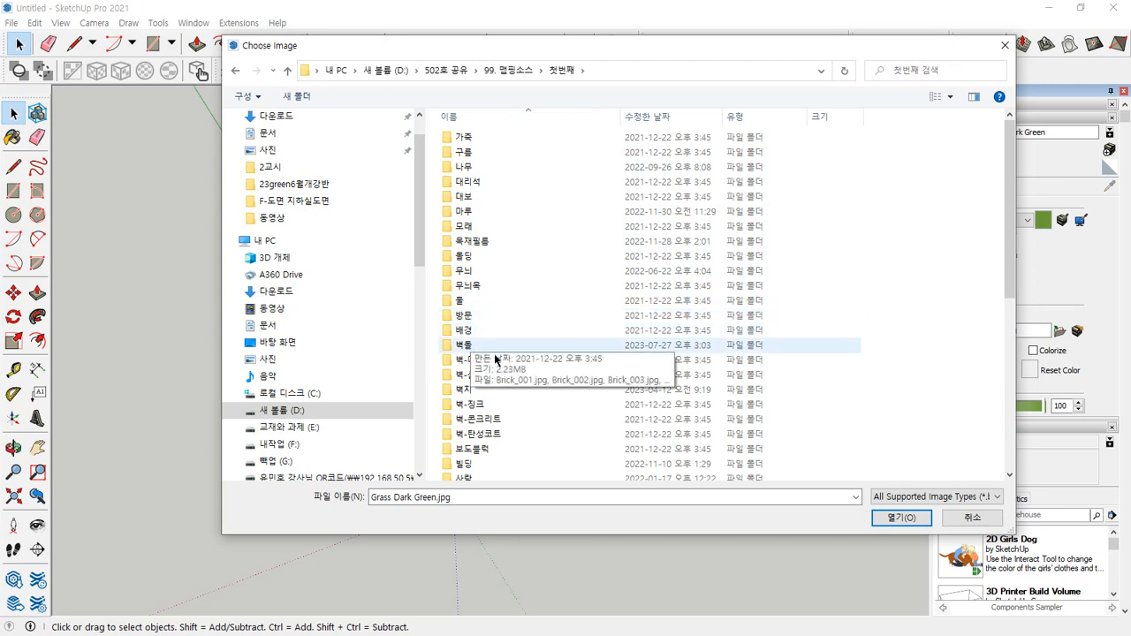
scroll(543, 374, "down", 5)
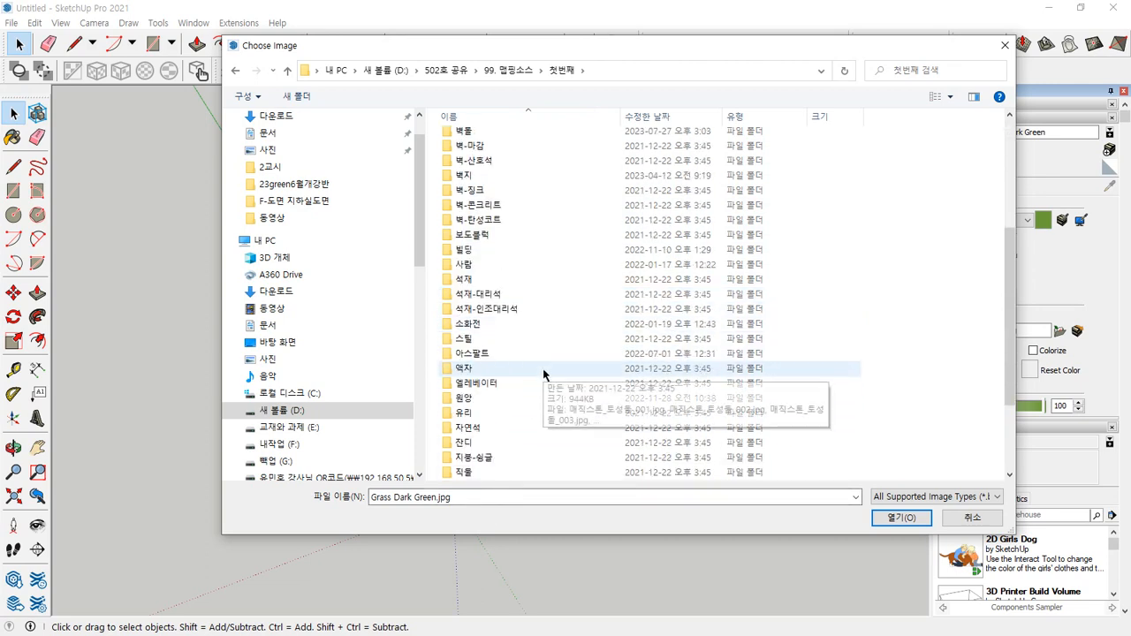
double_click(495, 441)
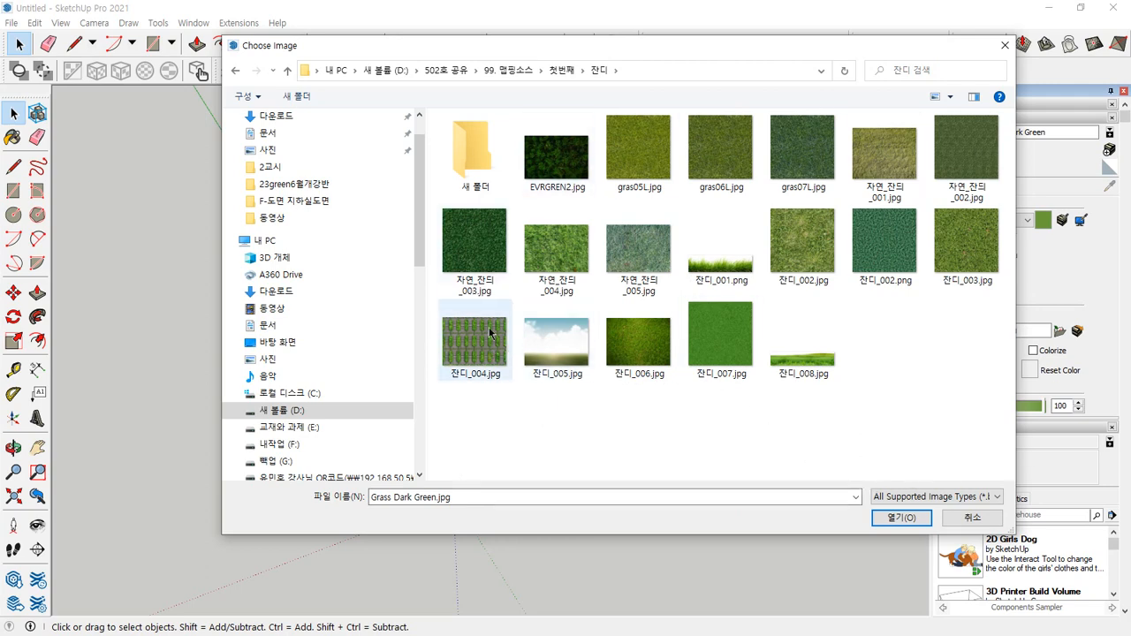
Replace the Grass Dark Green texture image with 자연_잔듸_003.jpg and check it on the recess floors
left_click(490, 241)
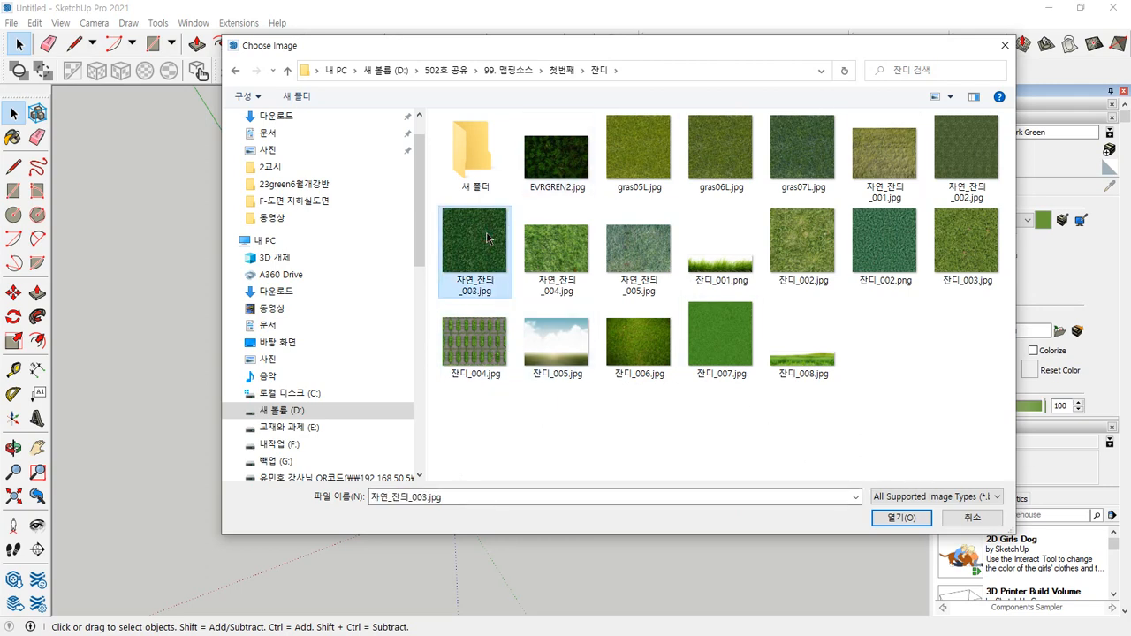
left_click(901, 517)
scroll(566, 274, "up", 5)
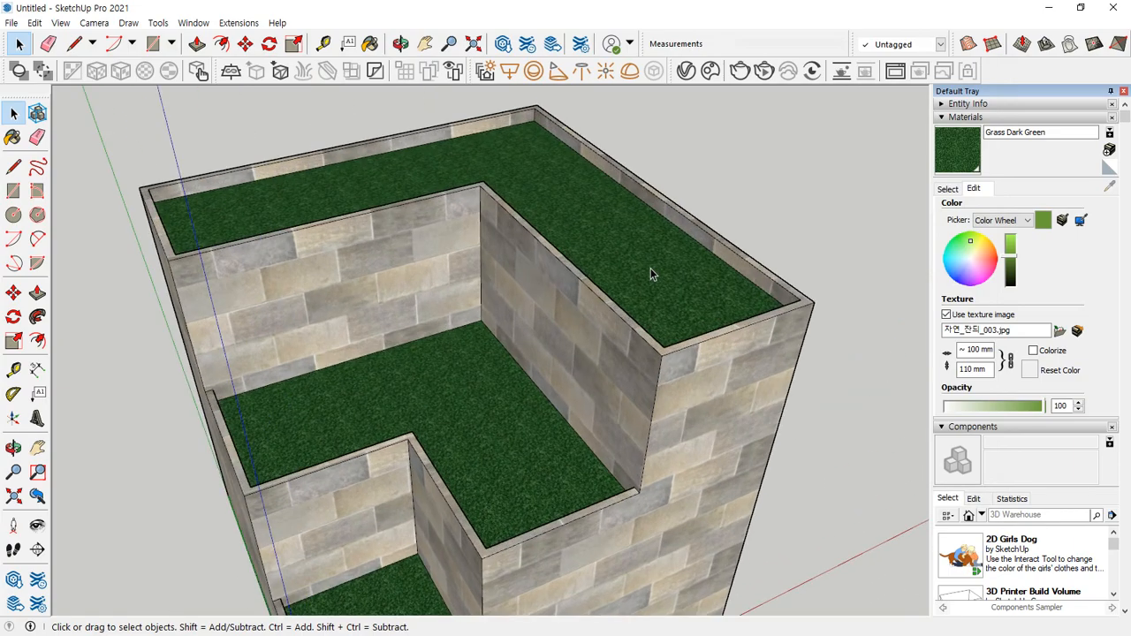
scroll(650, 274, "up", 3)
middle_click_drag(710, 312, 656, 338)
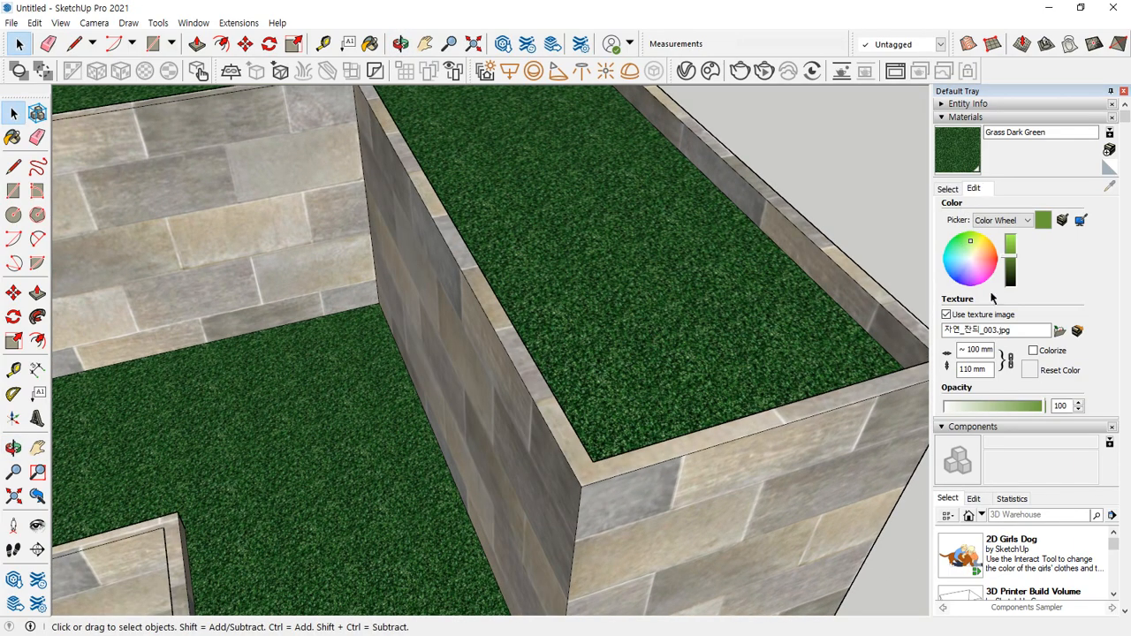
Replace the Grass Dark Green texture image with EVRGREN2.jpg from the 잔디 folder
left_click(1059, 330)
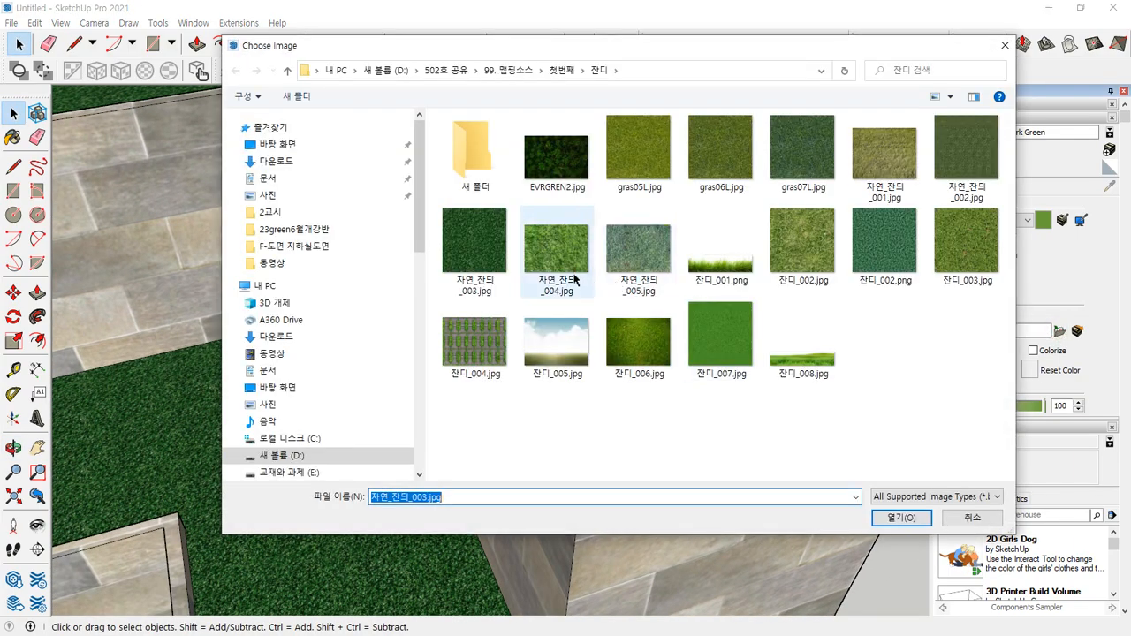
left_click(556, 158)
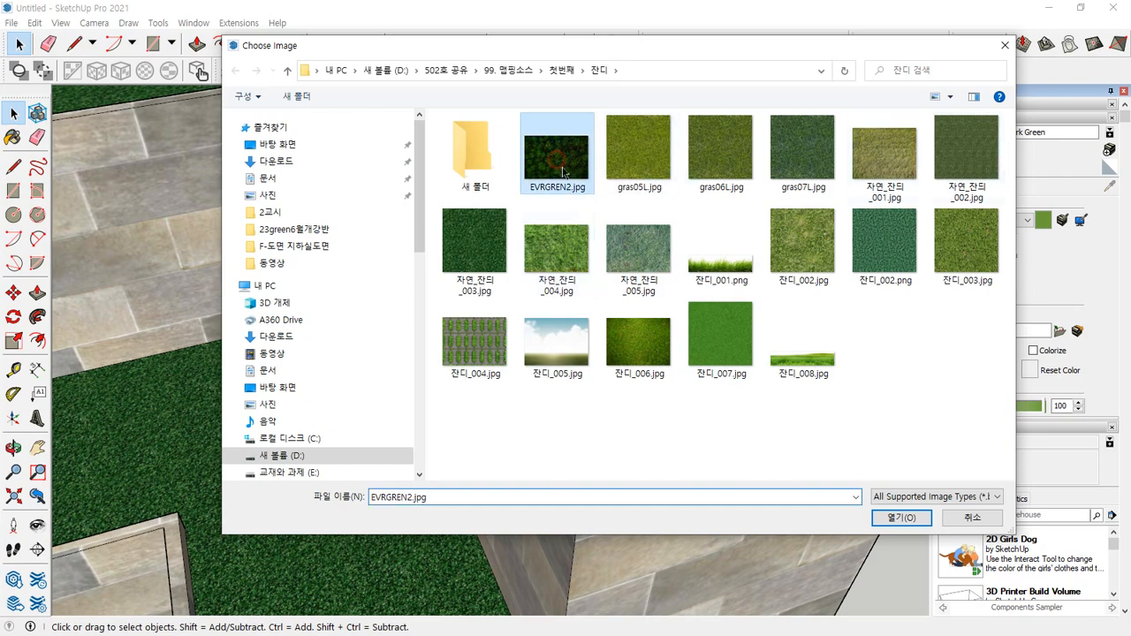
left_click(902, 516)
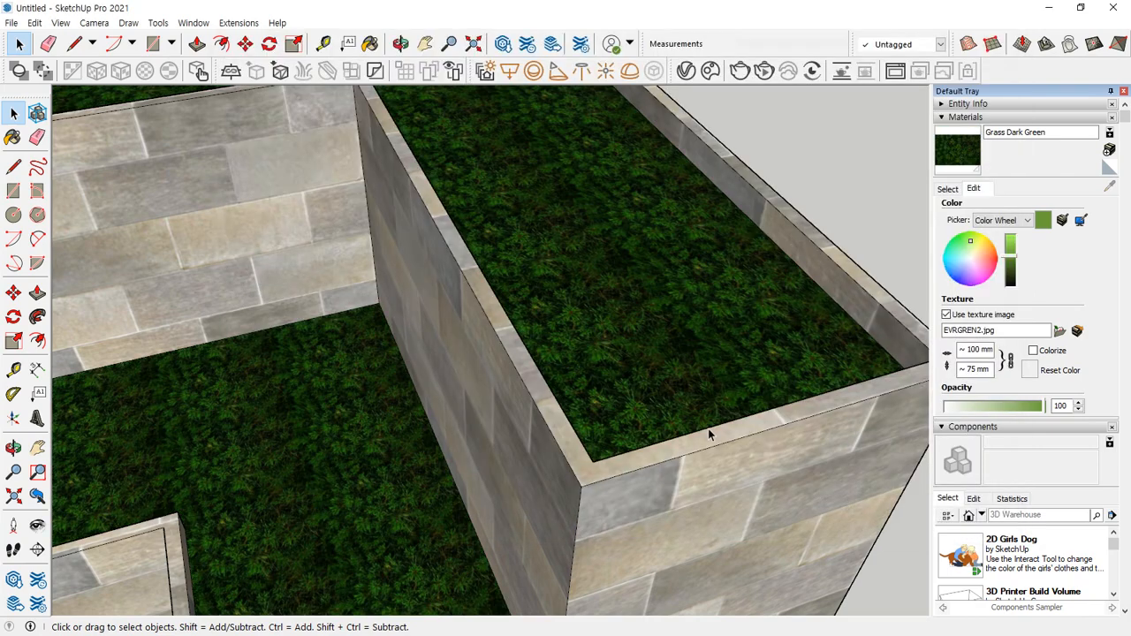
scroll(598, 291, "down", 3)
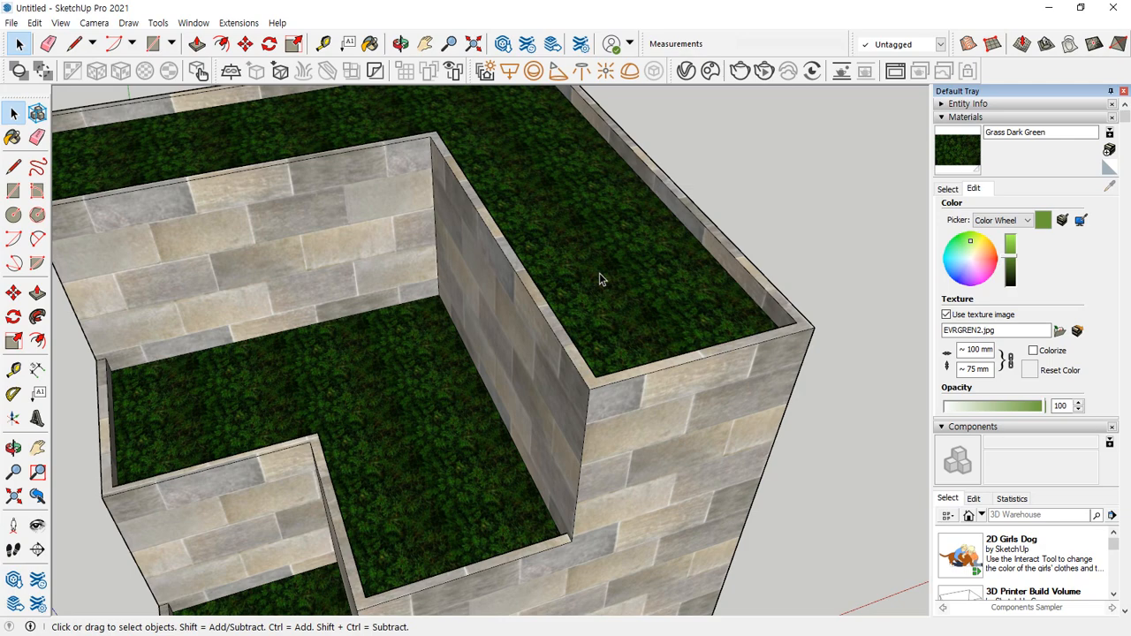
Replace the Grass Dark Green texture image with gras07L.jpg from the 잔디 folder
left_click(1060, 331)
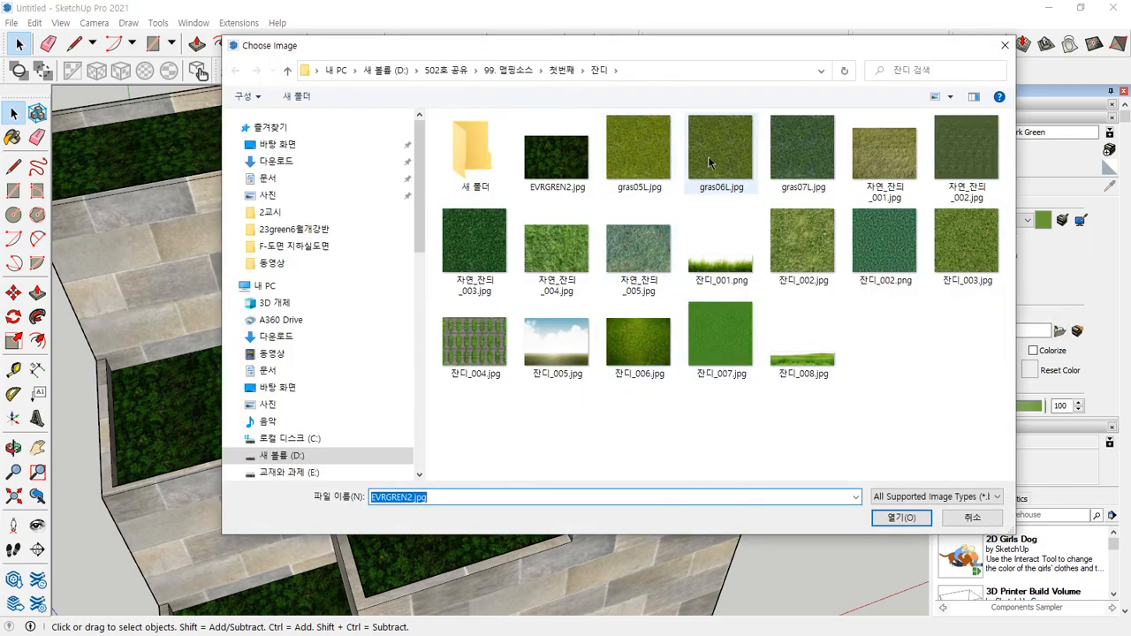
left_click(781, 159)
left_click(901, 517)
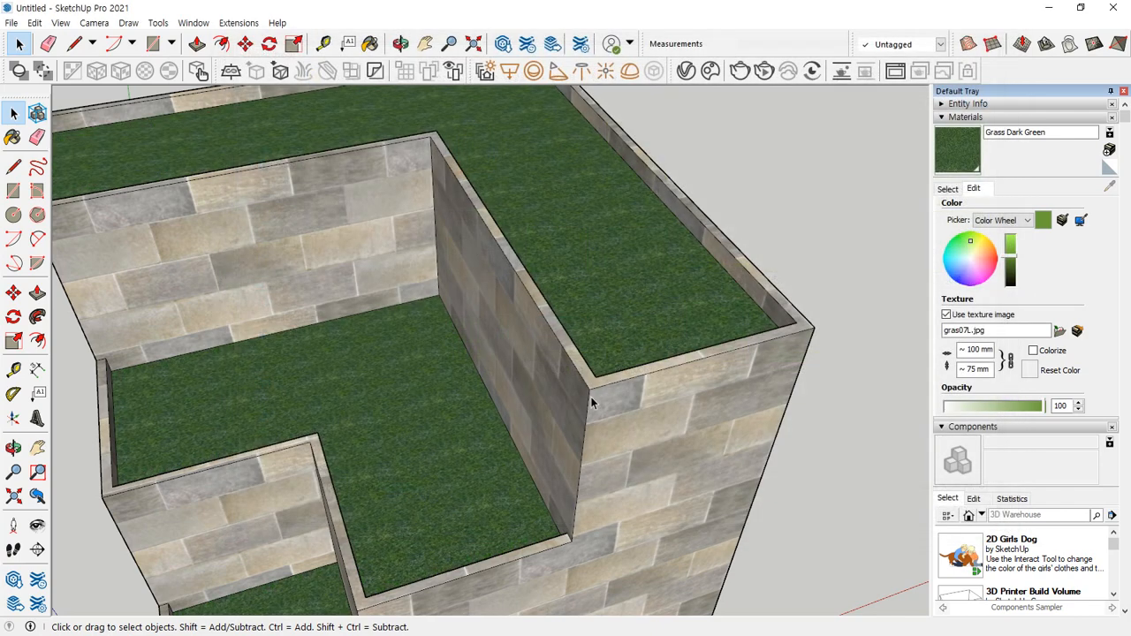
middle_click_drag(591, 398, 677, 249)
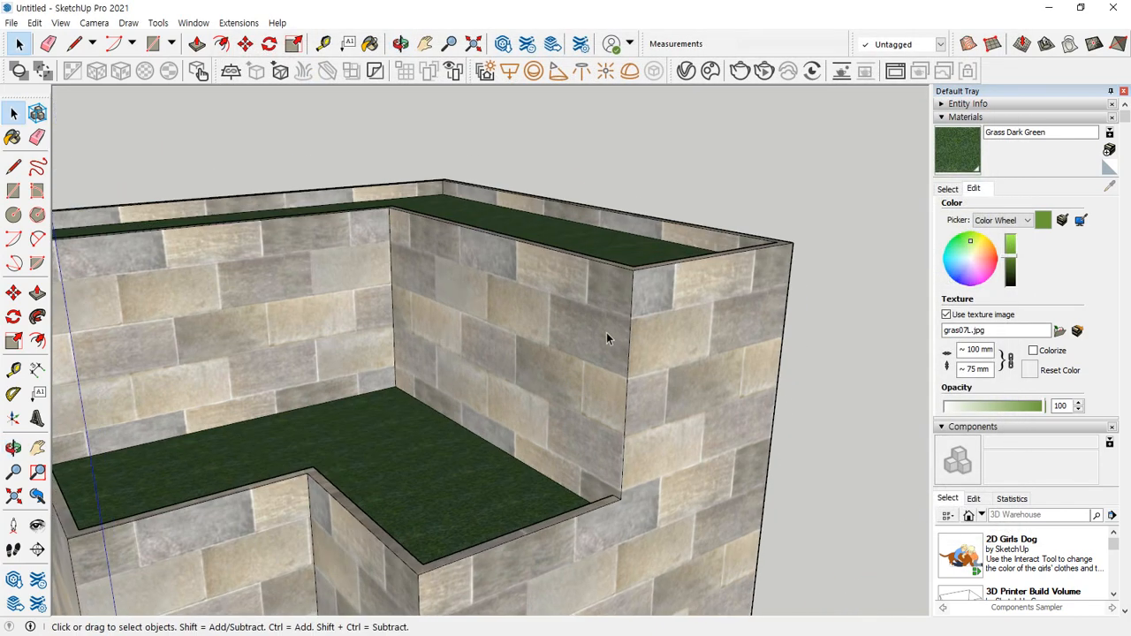
scroll(589, 354, "down", 3)
left_click_drag(1014, 330, 937, 329)
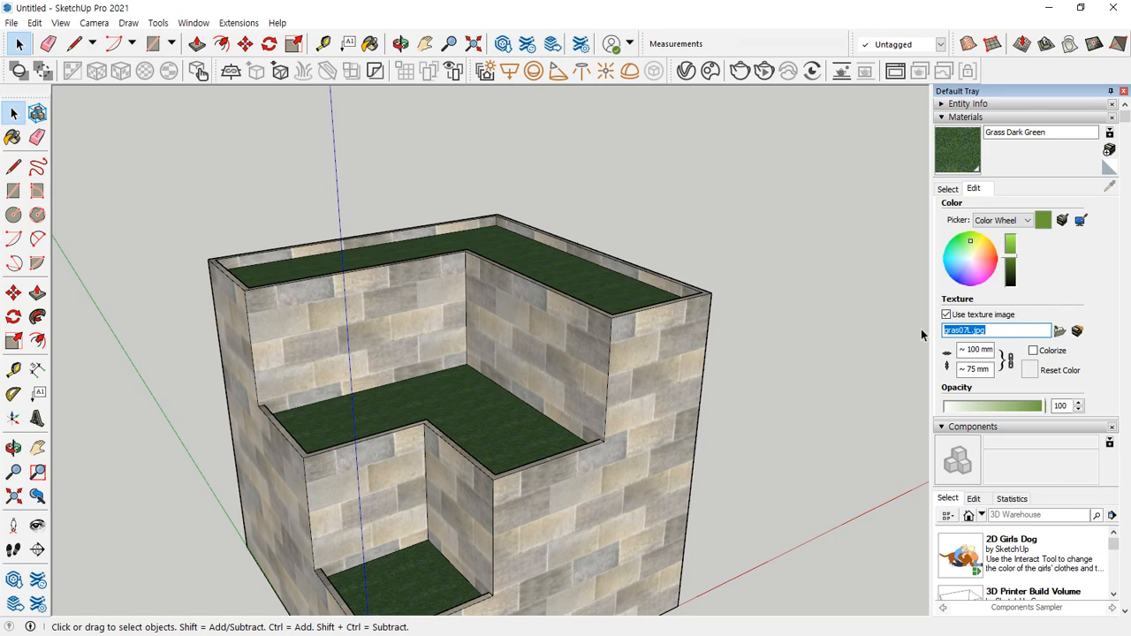
middle_click_drag(921, 328, 770, 400)
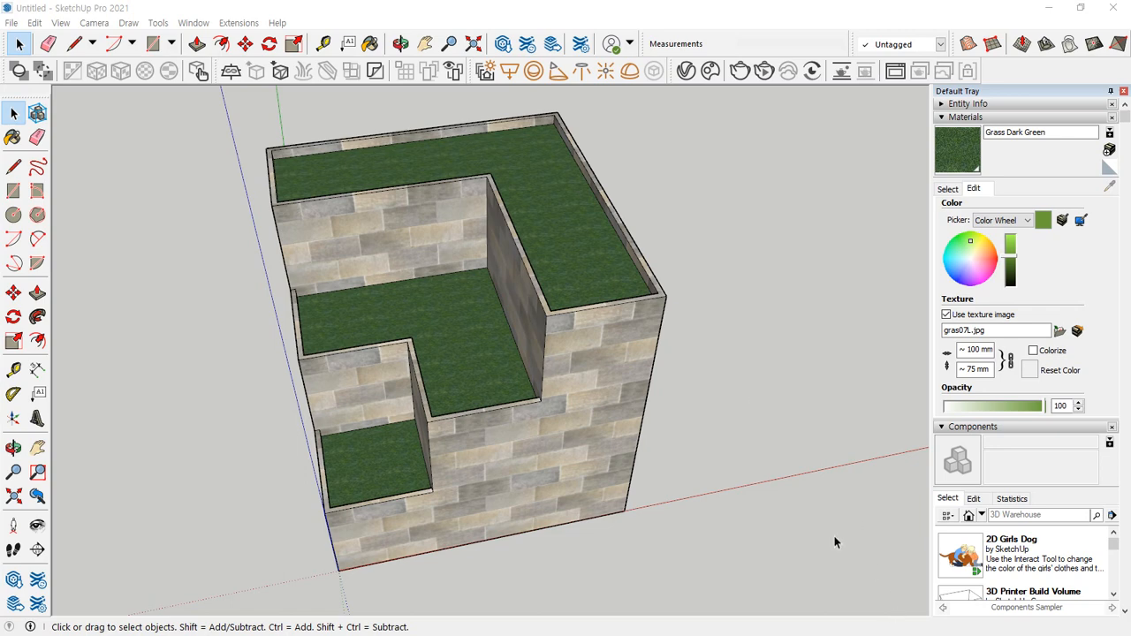
Start a 2D graphic export of the box seen from a low corner view, keeping the Portable Network Graphics (*.png) format
middle_click_drag(495, 415, 566, 390)
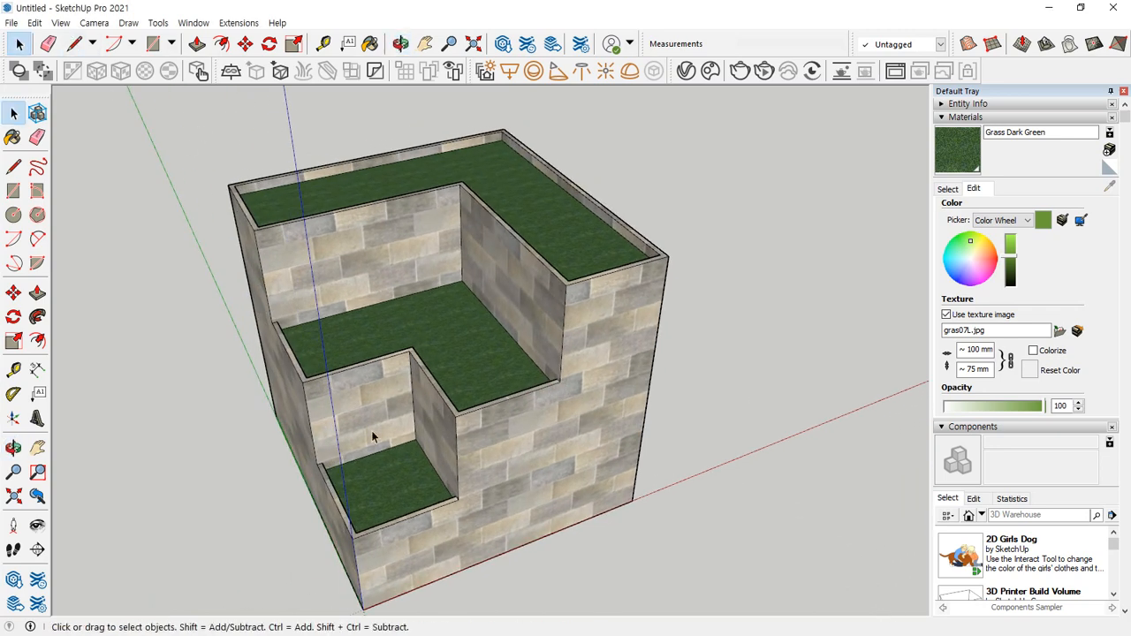
middle_click_drag(455, 384, 639, 118)
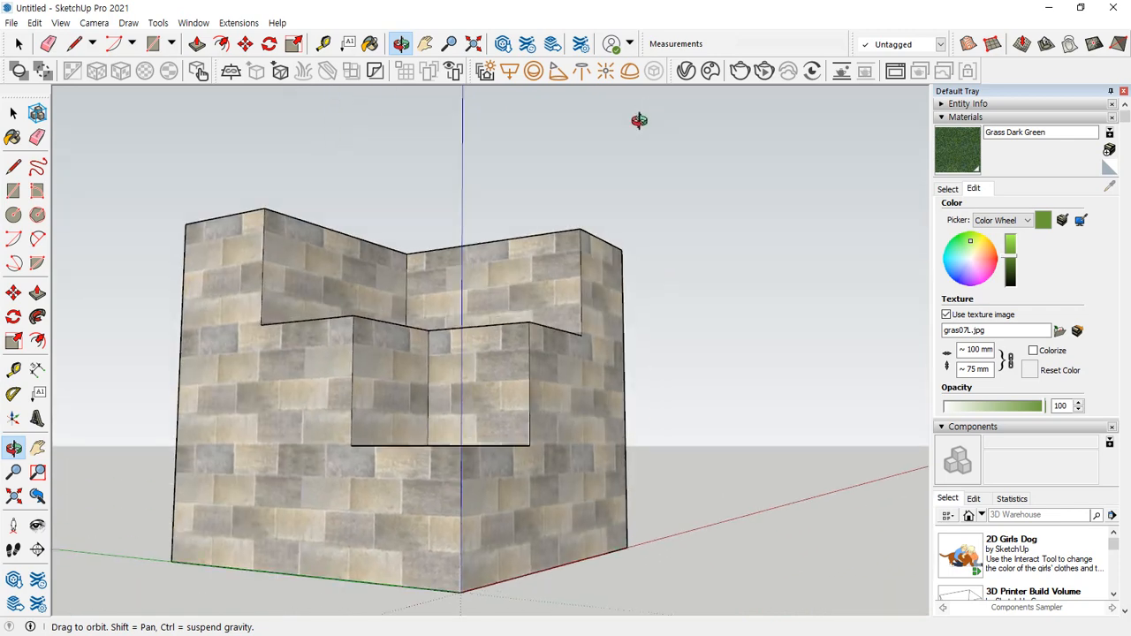
middle_click_drag(403, 421, 473, 394)
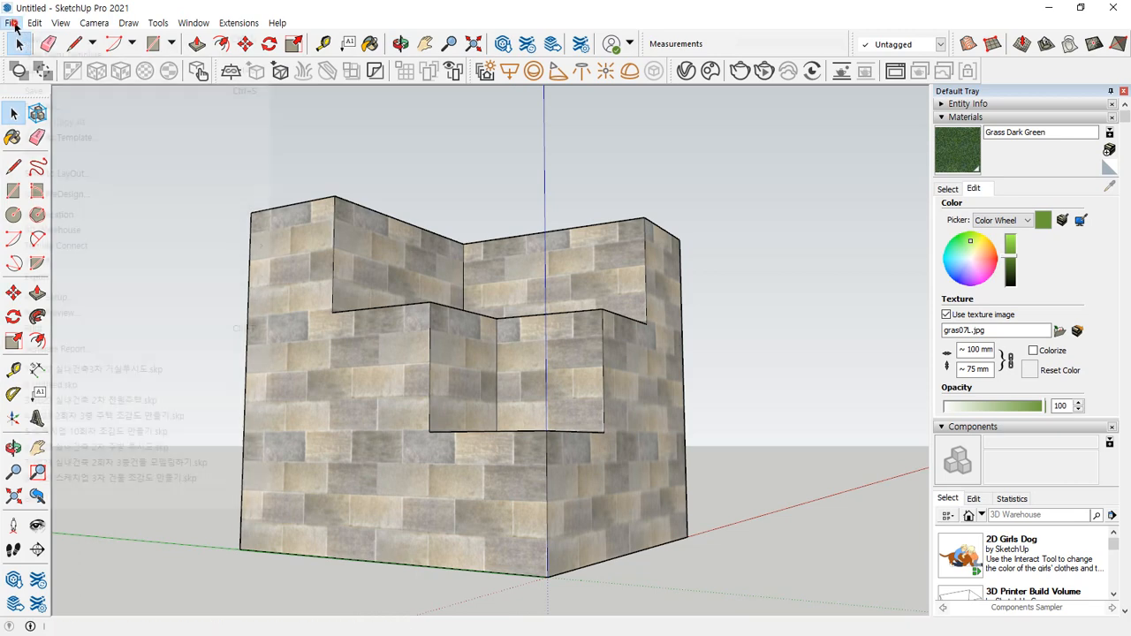
left_click(12, 23)
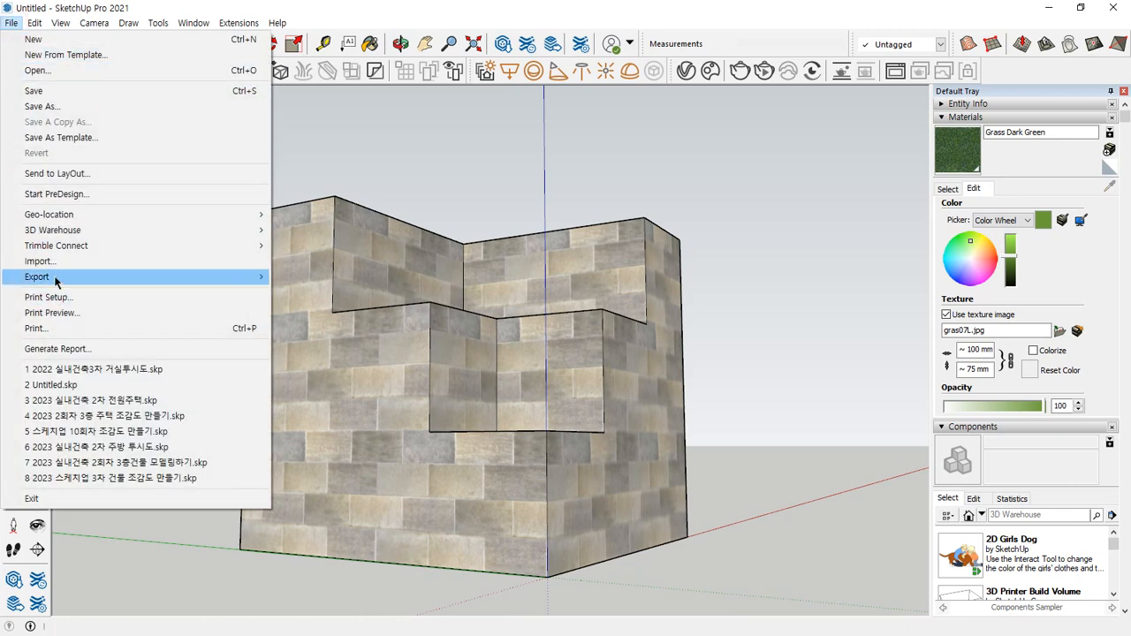
mouse_move(56, 281)
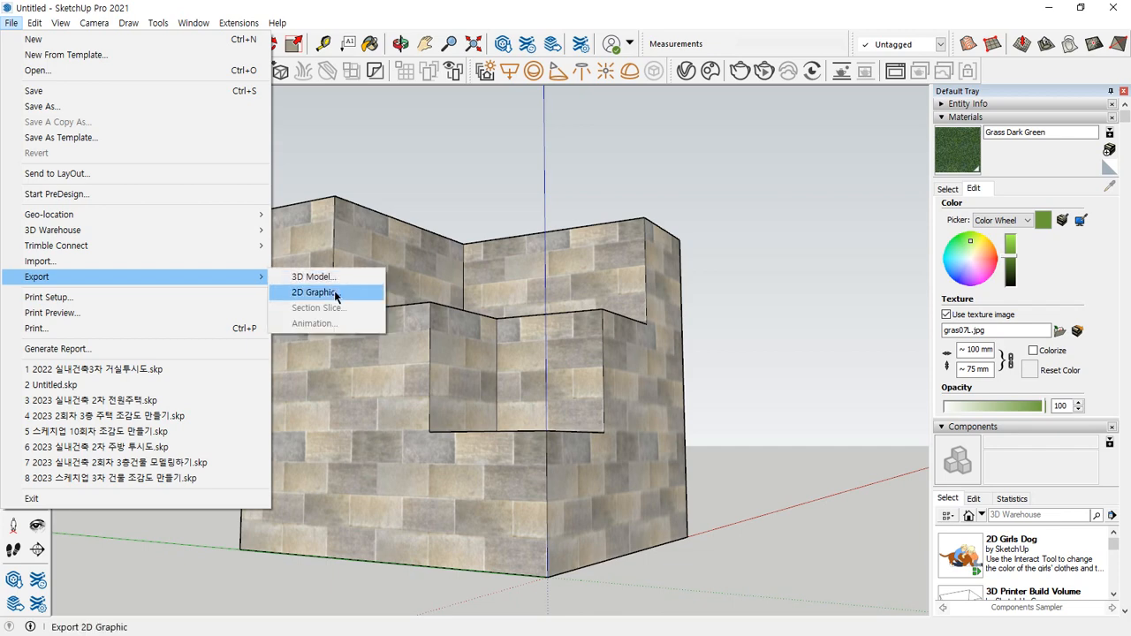
left_click(335, 297)
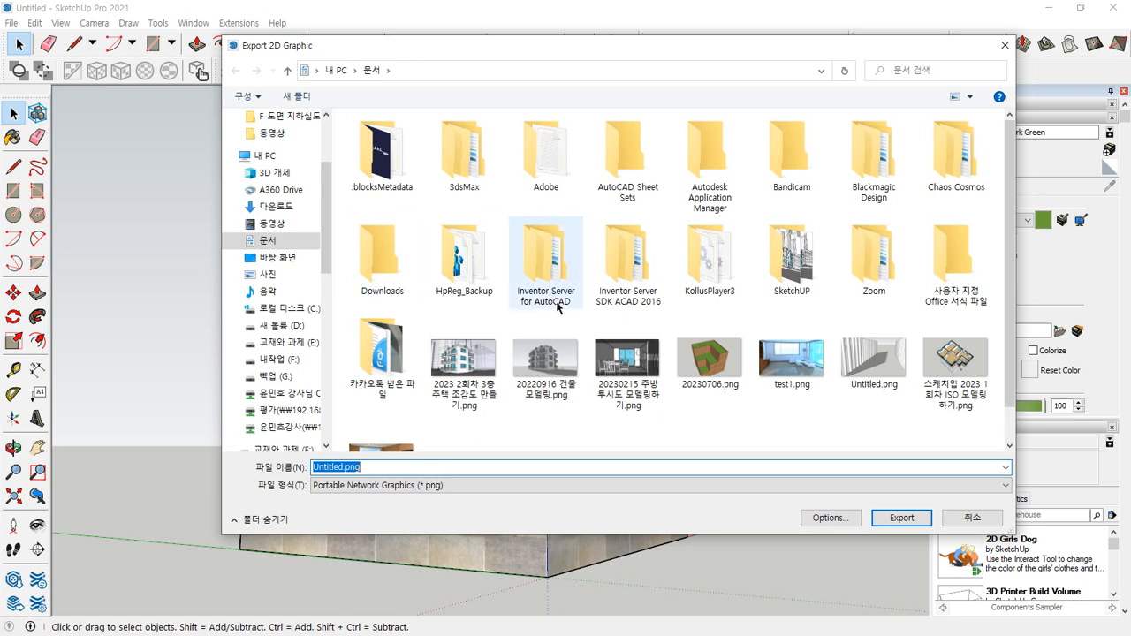
left_click(459, 486)
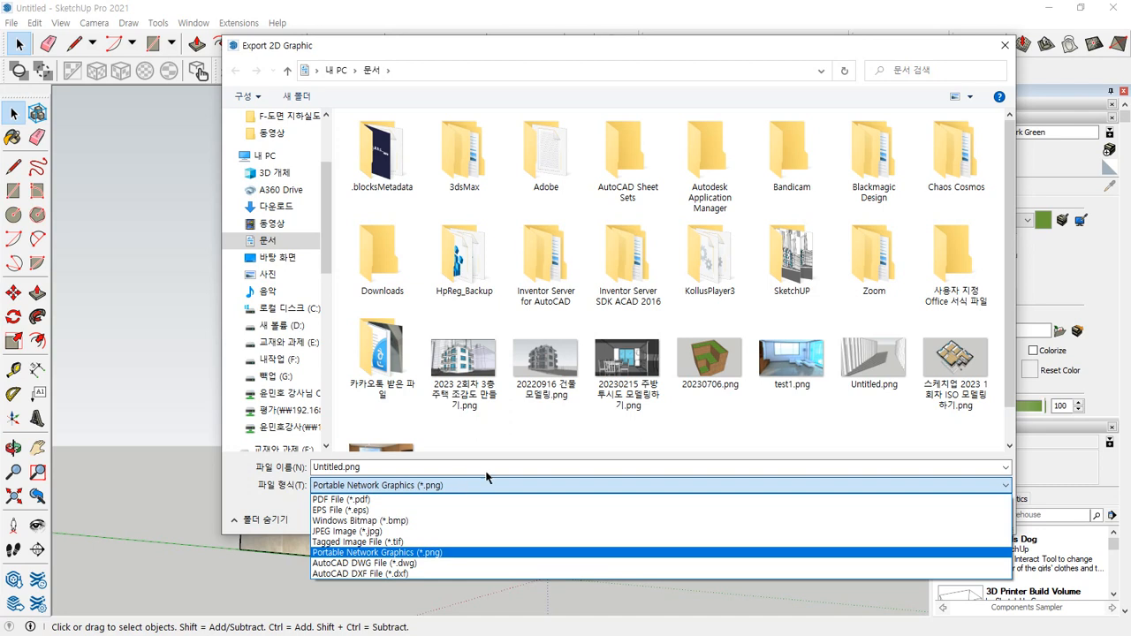
left_click(539, 451)
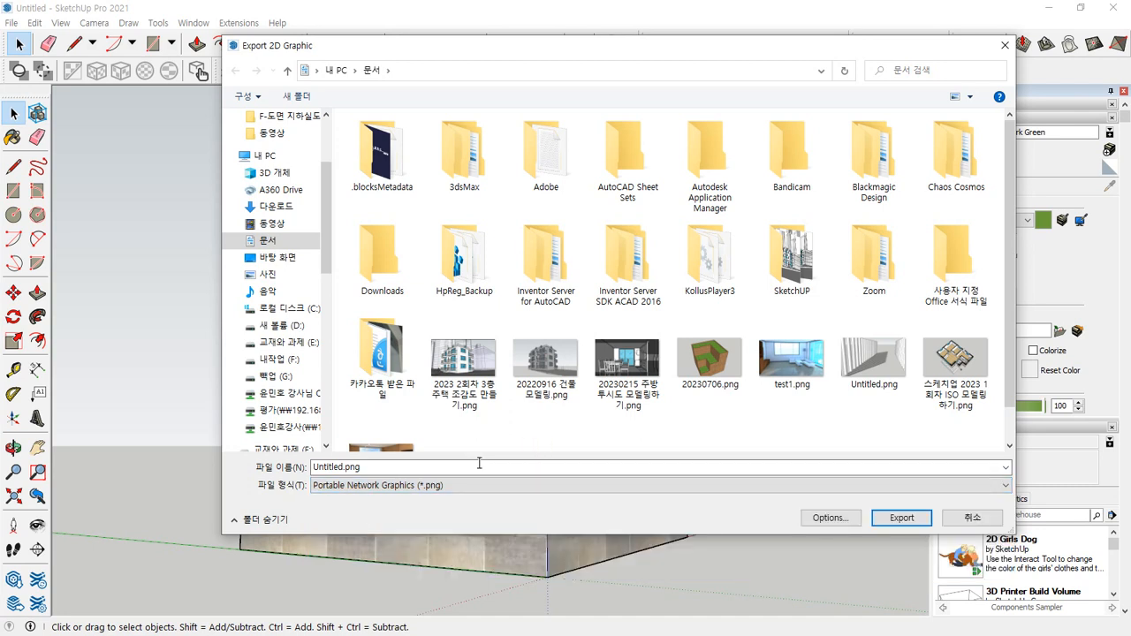
Name the image file 20230731 and export it as PNG to the 문서 folder
left_click(328, 473)
left_click(338, 467)
left_click(345, 467)
left_click_drag(345, 468, 172, 474)
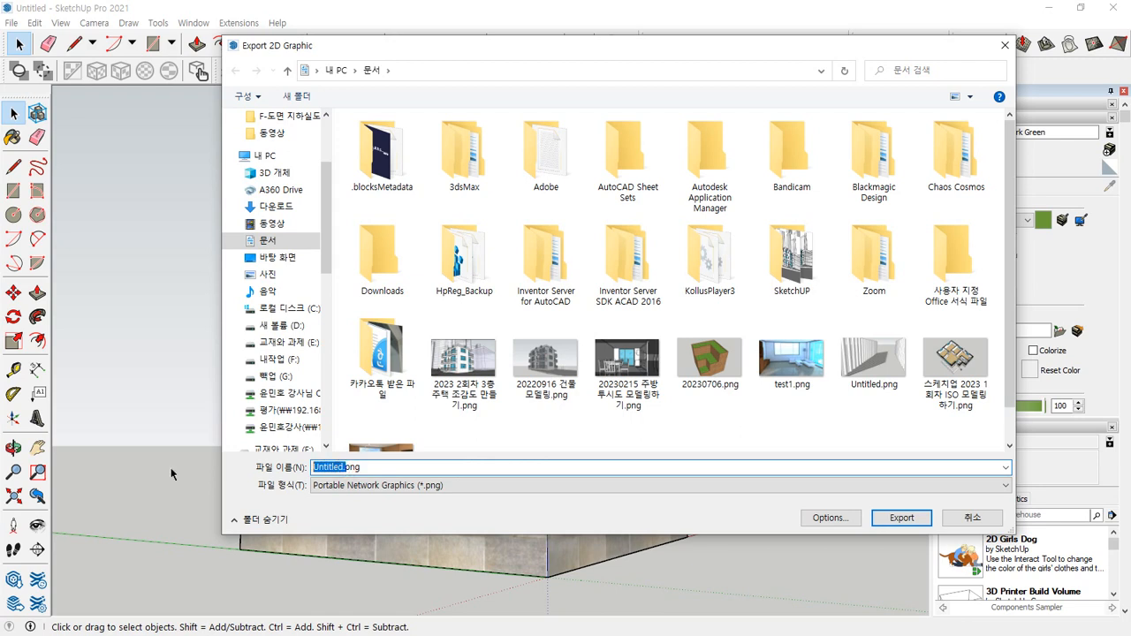
type("20230731")
left_click(900, 517)
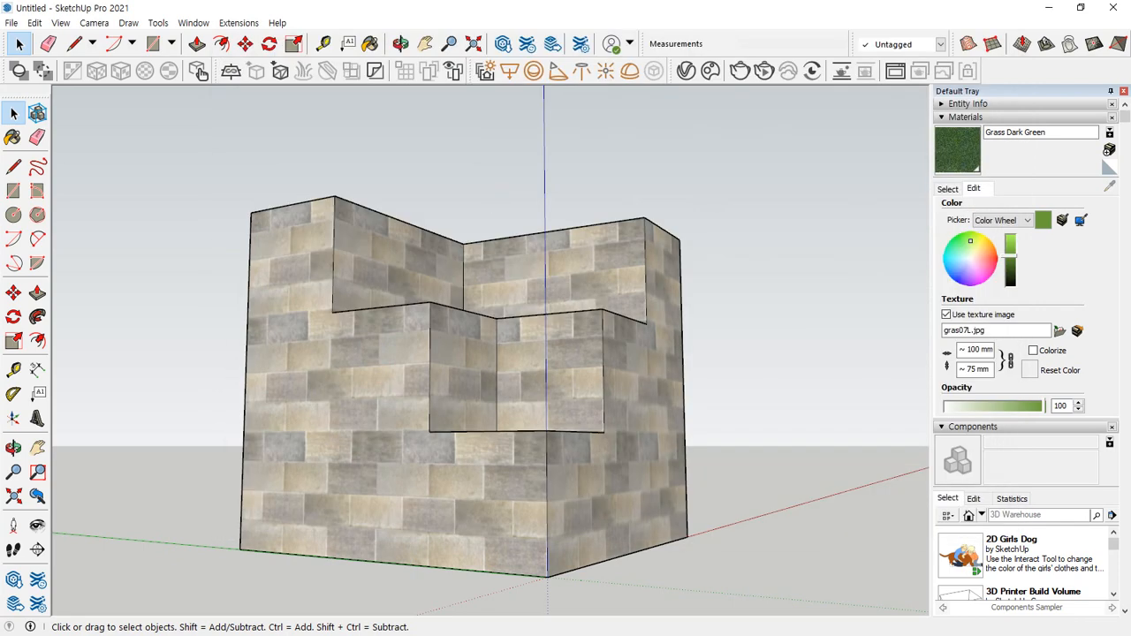
Switch to File Explorer and view the earlier export 20230706.png from the 문서 folder, closing the image after viewing it
key("alt+Tab")
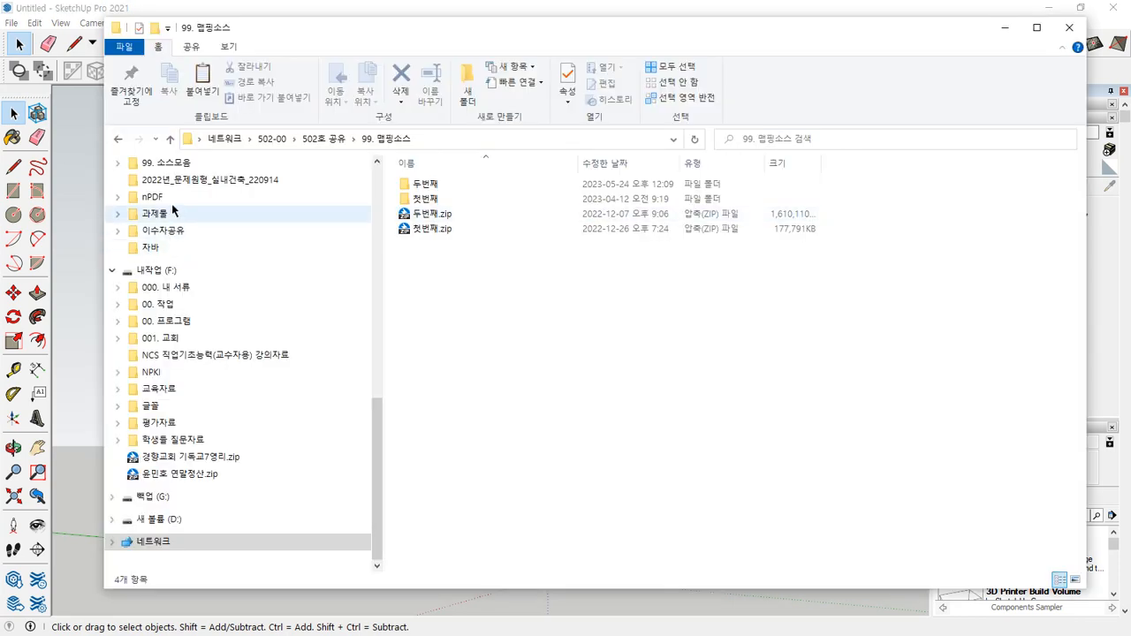
scroll(239, 312, "up", 10)
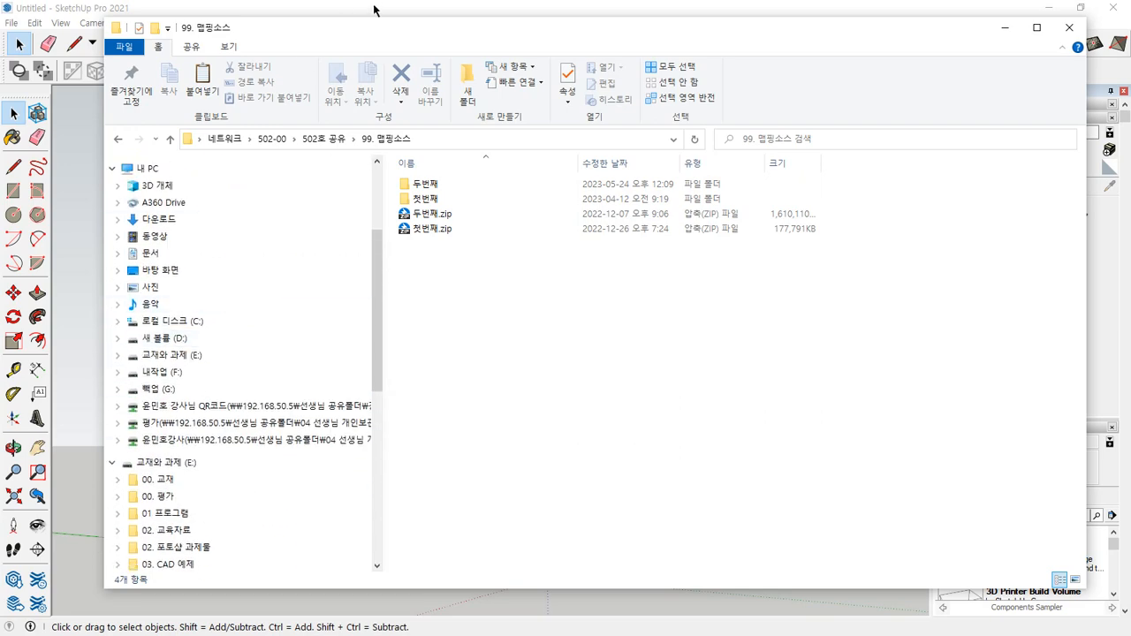
left_click(152, 253)
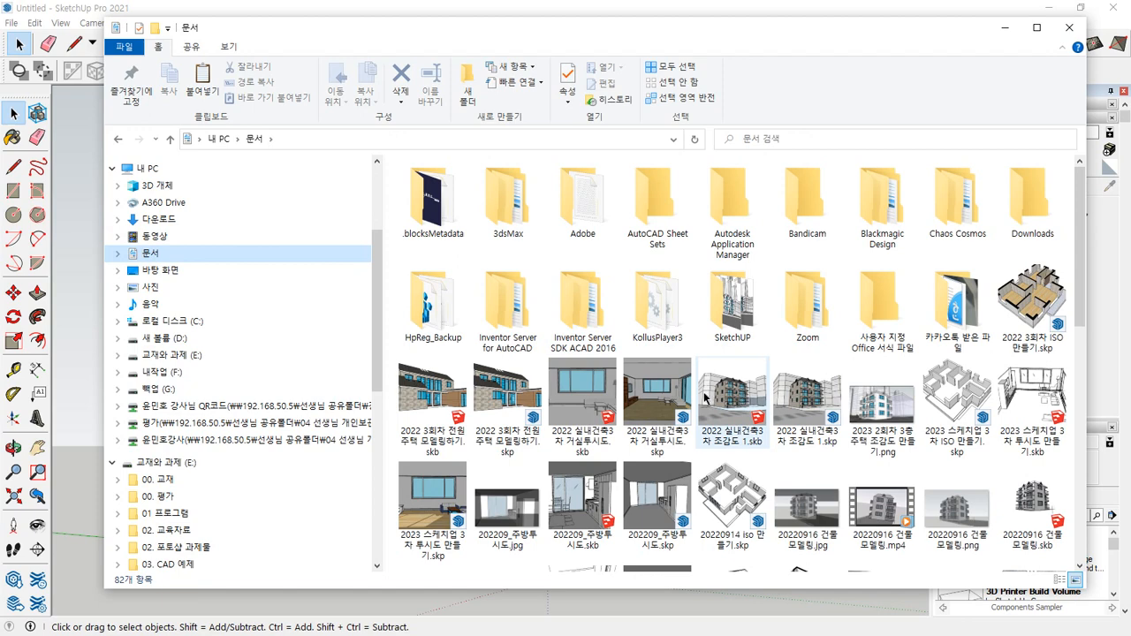
left_click(704, 400)
scroll(701, 398, "down", 3)
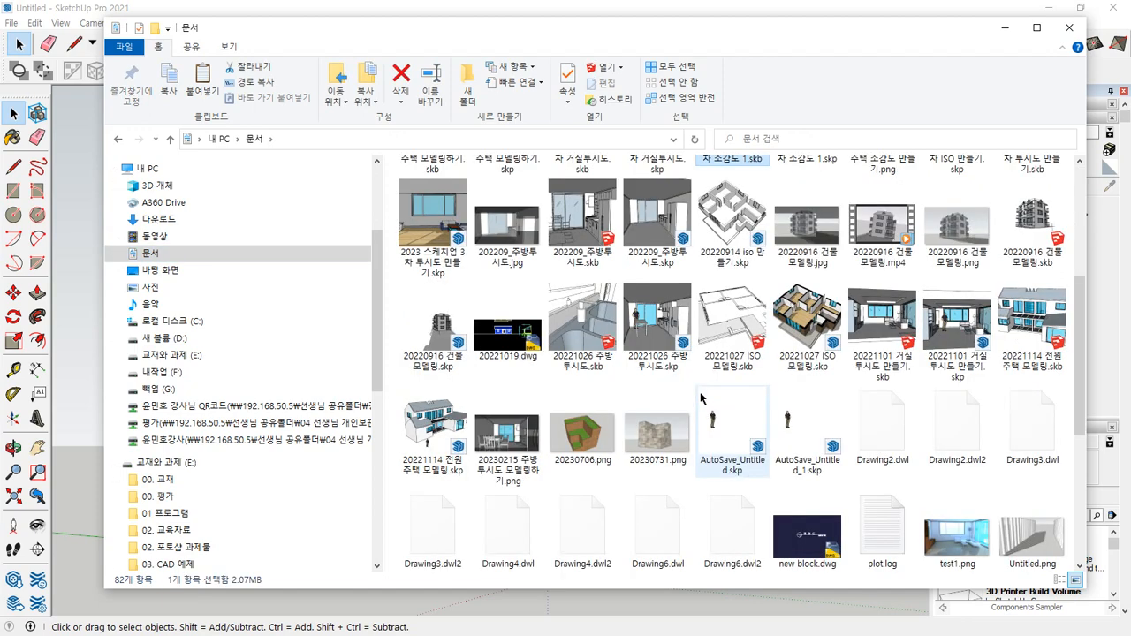
left_click(584, 444)
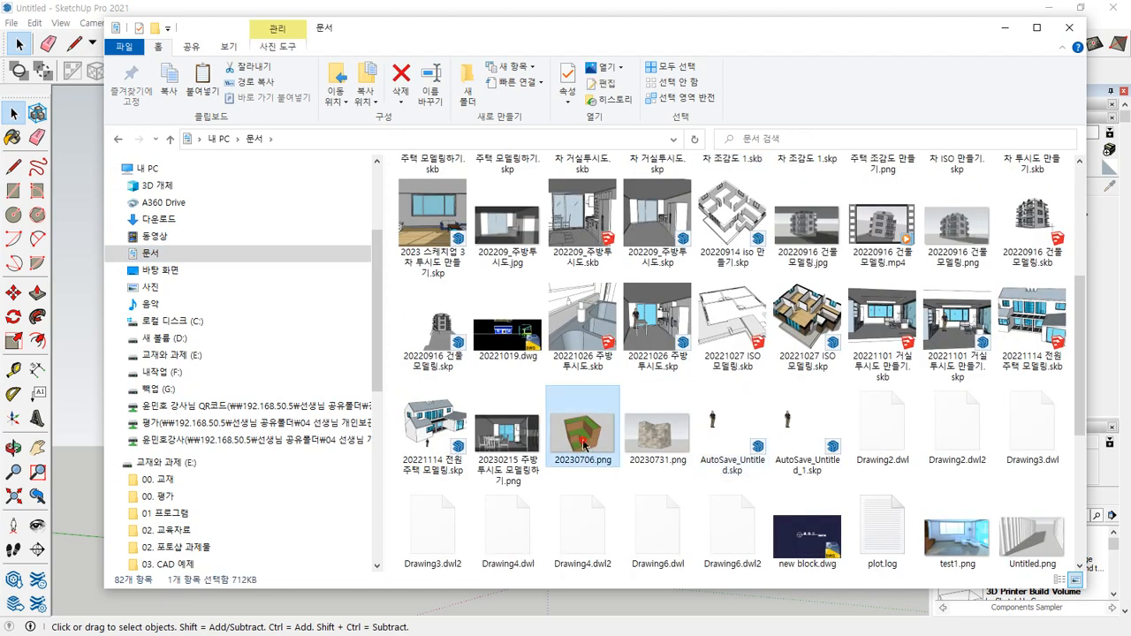
double_click(584, 445)
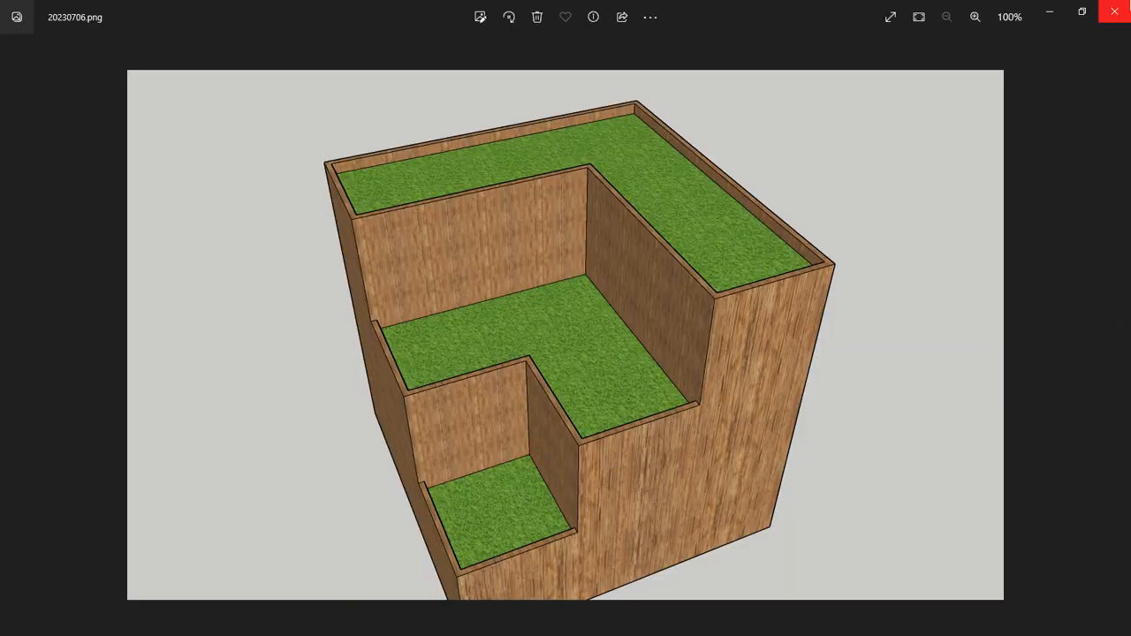
left_click(1114, 11)
Turn on shadow display for the stepped box and examine the shadow it casts on the ground
scroll(551, 487, "down", 3)
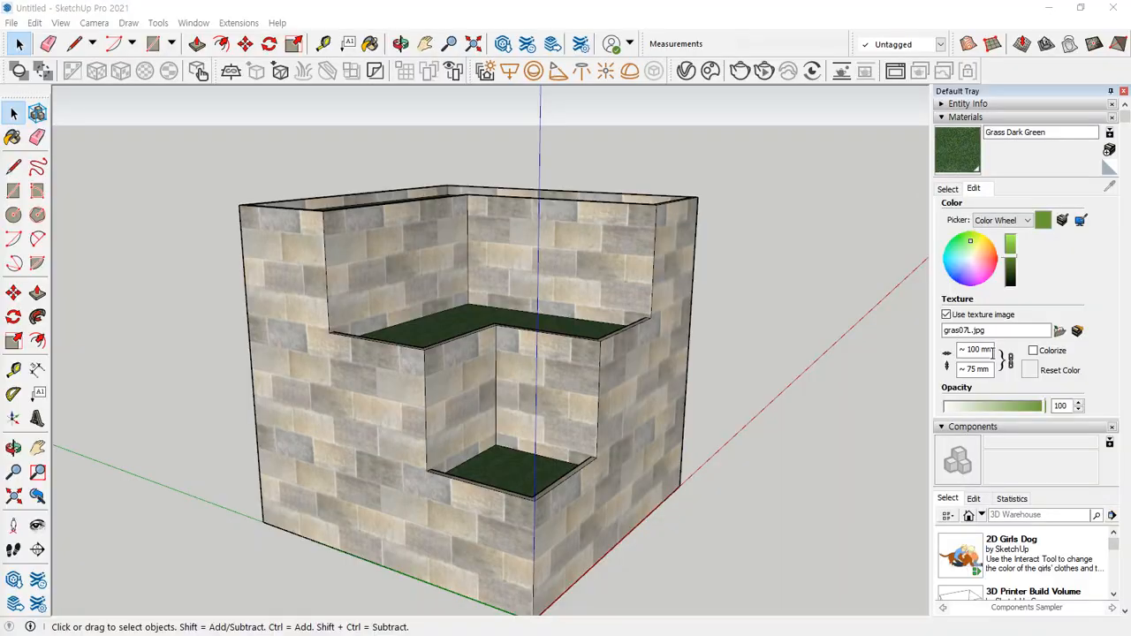
scroll(1043, 380, "down", 4)
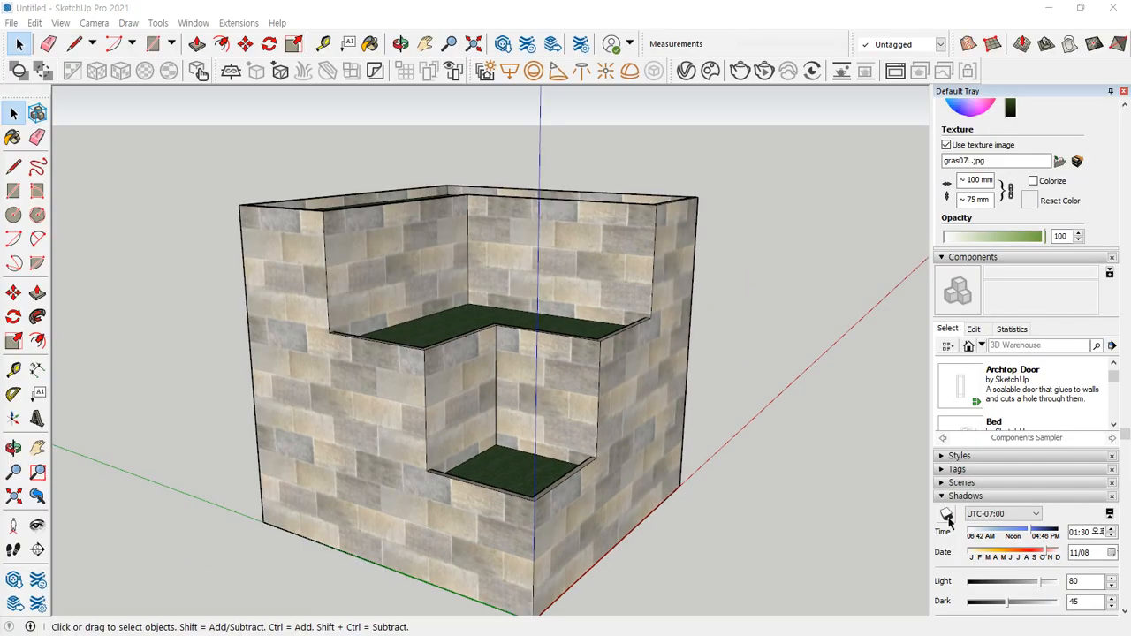
left_click(946, 514)
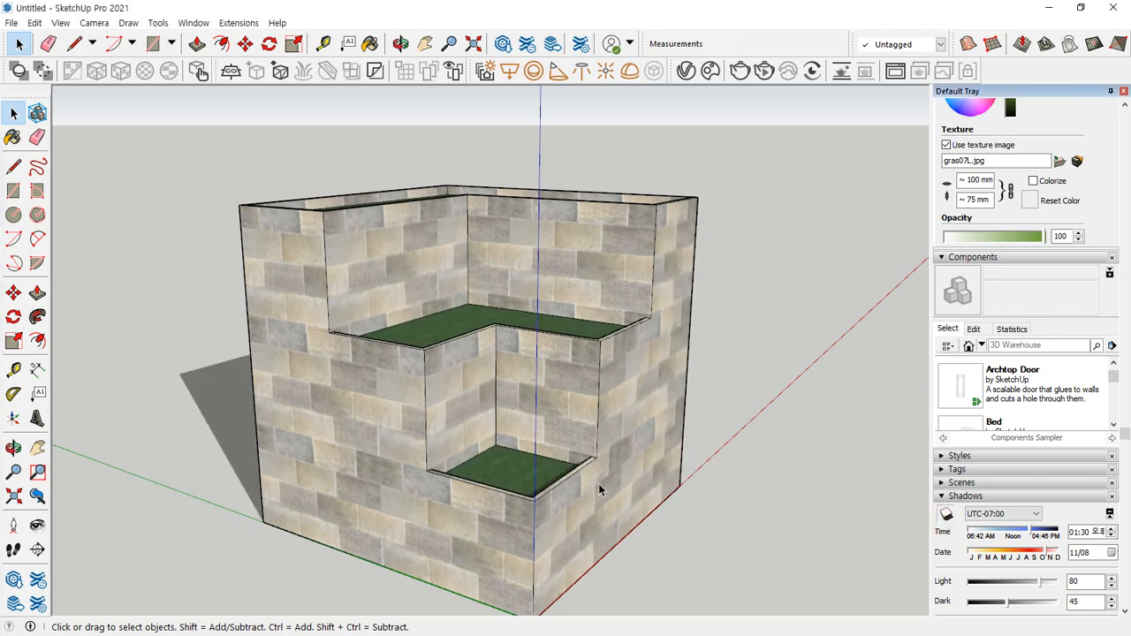
middle_click_drag(599, 489, 746, 460)
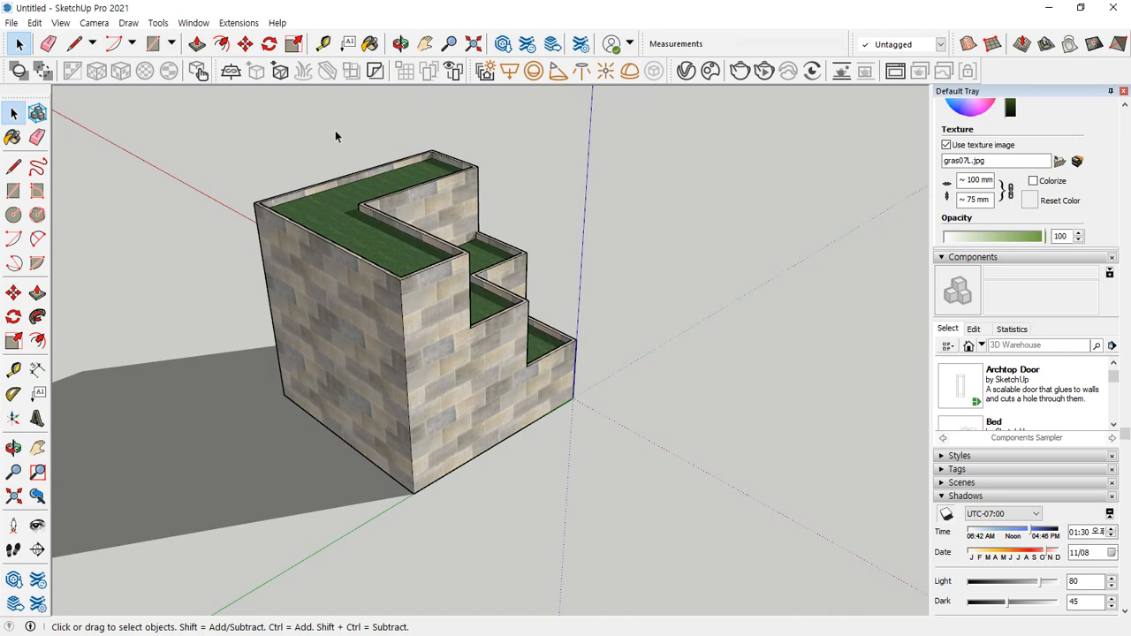
scroll(444, 253, "up", 3)
scroll(444, 256, "down", 4)
middle_click_drag(434, 446, 694, 518)
middle_click_drag(589, 399, 720, 402)
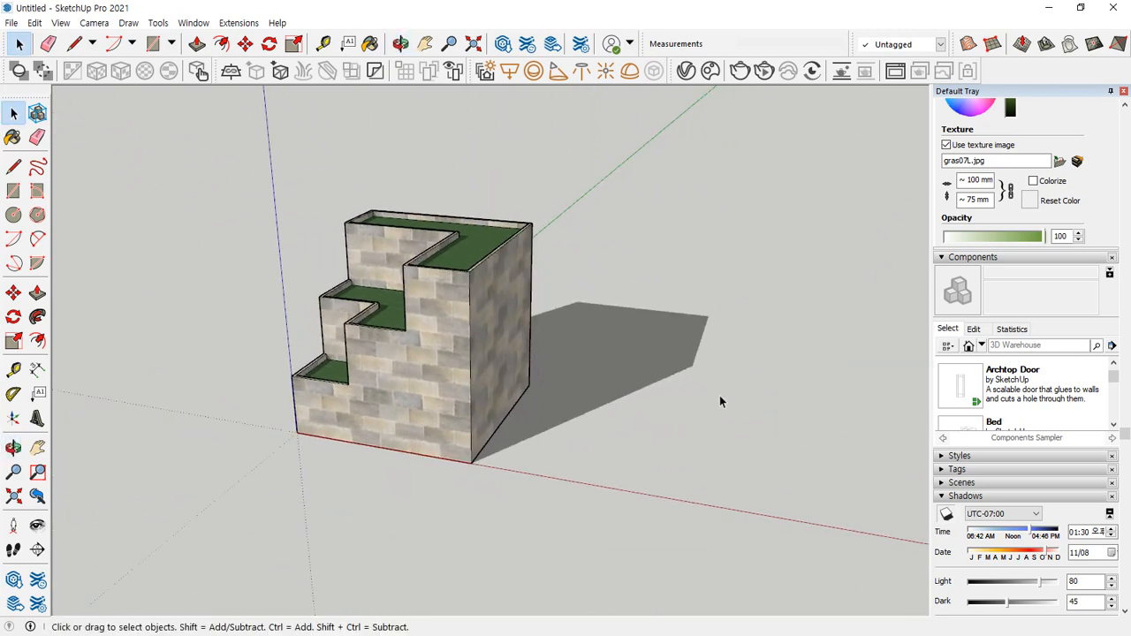
Review the Model Info pages for Animation, Classifications, Components, Credits, Dimensions and File
scroll(997, 486, "down", 3)
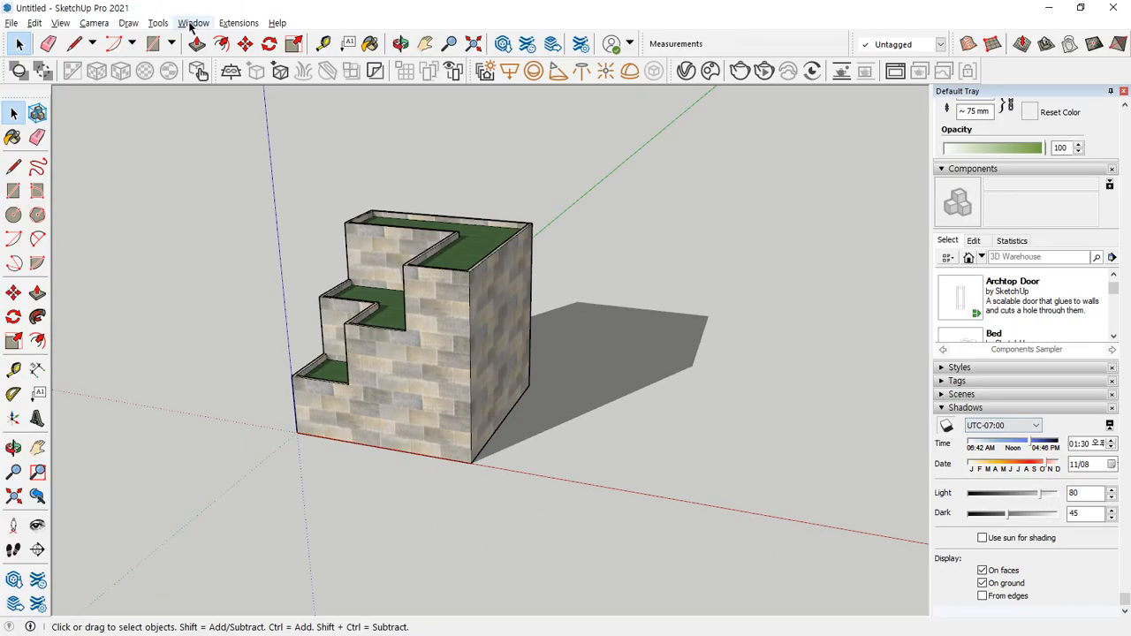
left_click(192, 23)
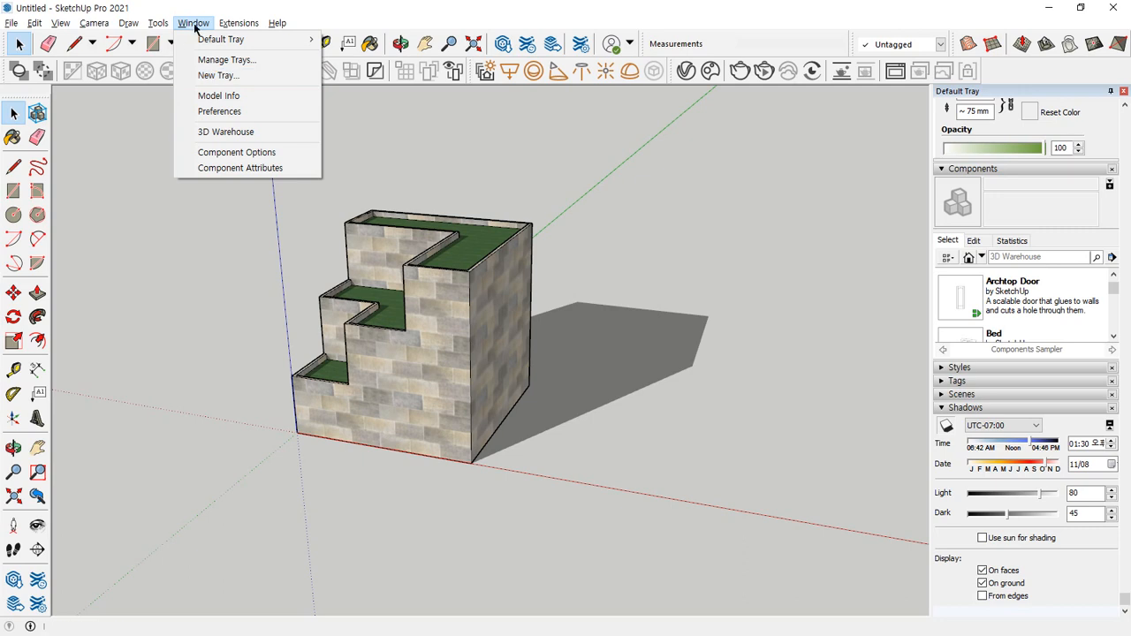
left_click(240, 99)
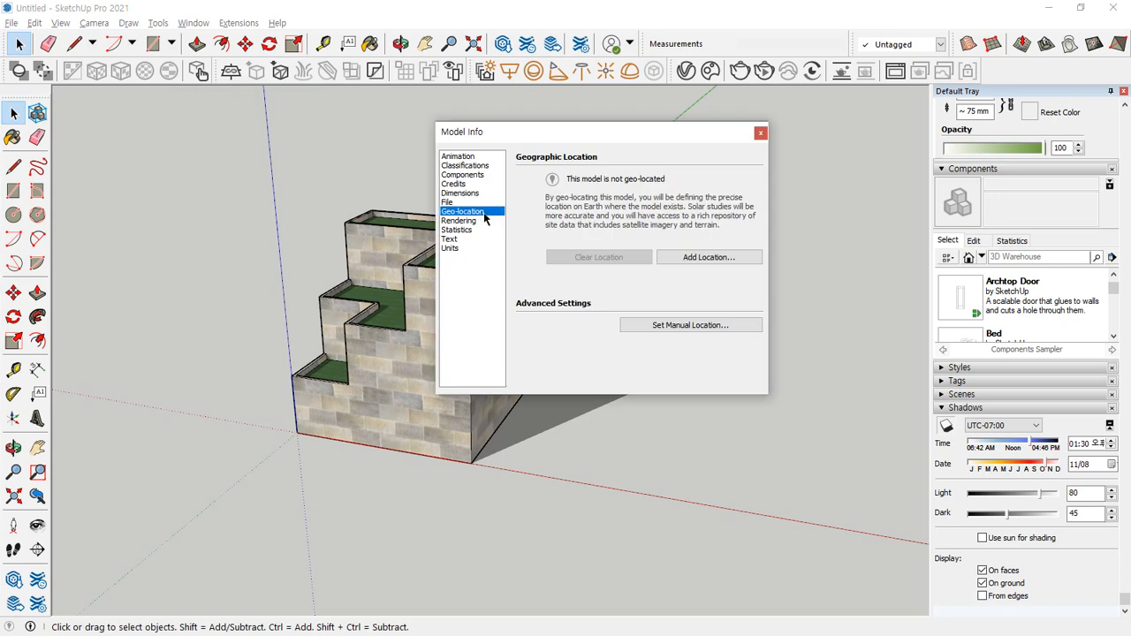
left_click(475, 158)
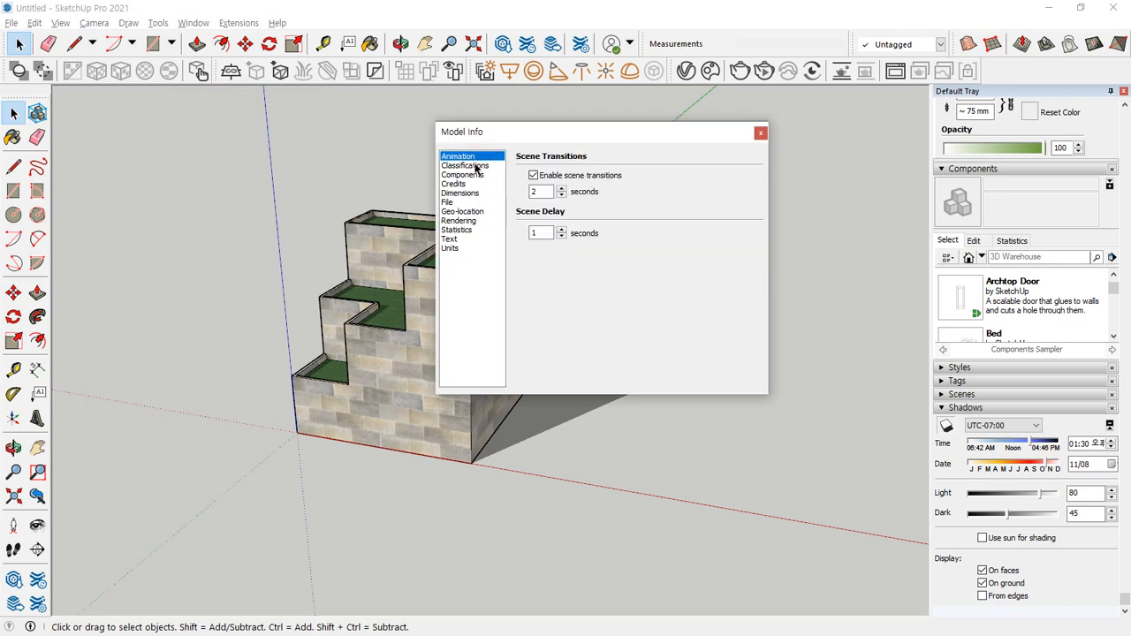
left_click(481, 166)
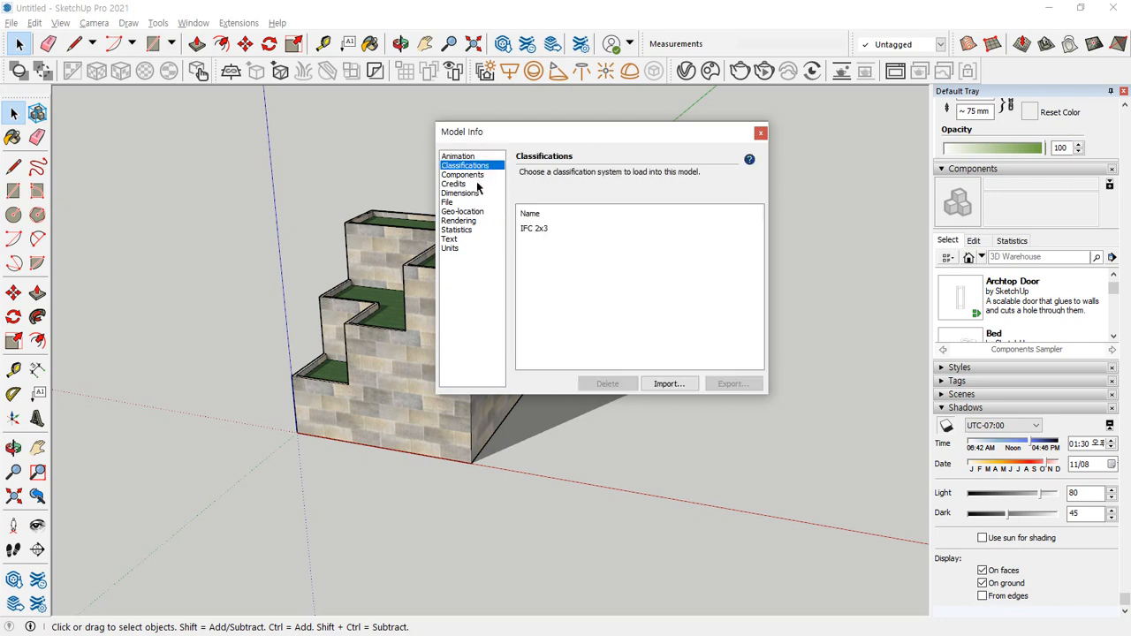
left_click(477, 176)
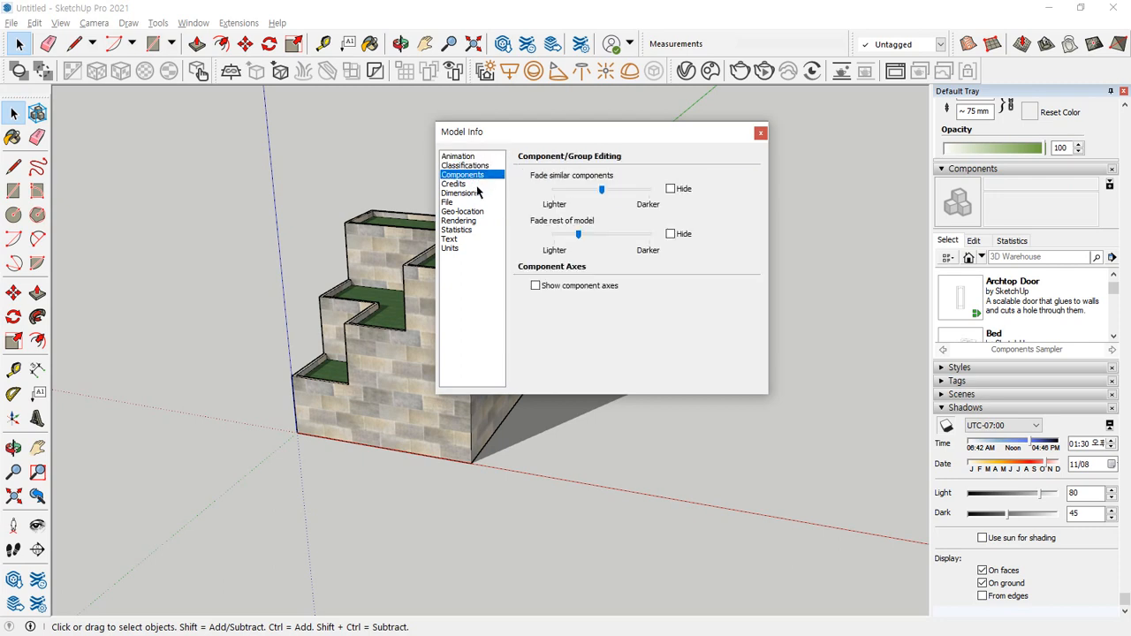
left_click(474, 183)
left_click(477, 195)
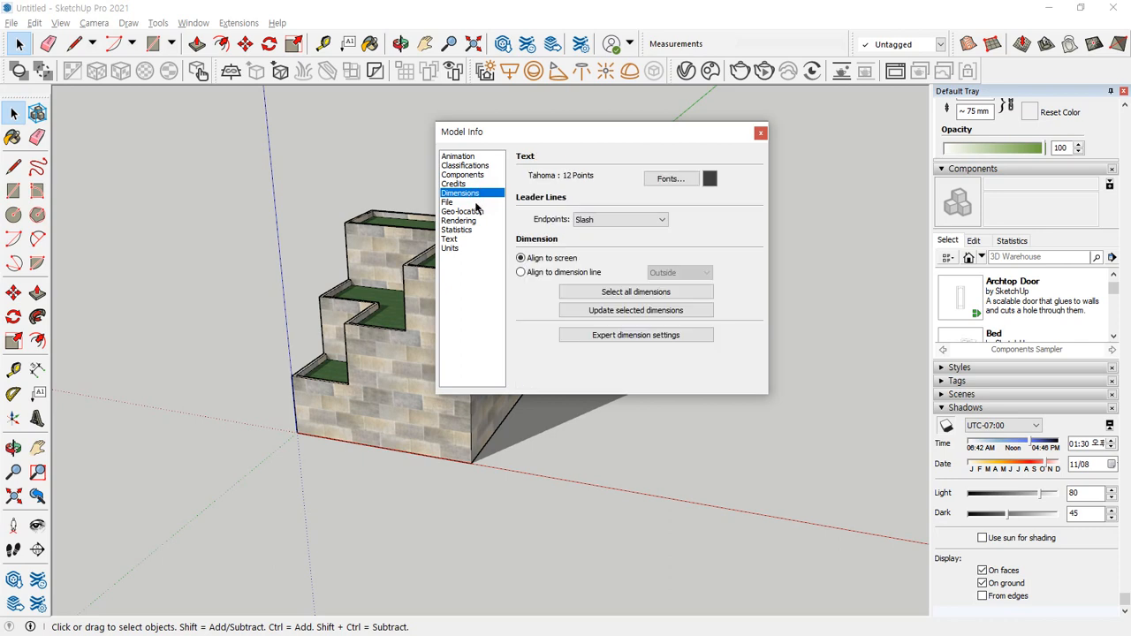
left_click(474, 203)
Set the model's manual geo-location to country Korea, location Seoul, latitude 37N and longitude 132E
left_click(473, 214)
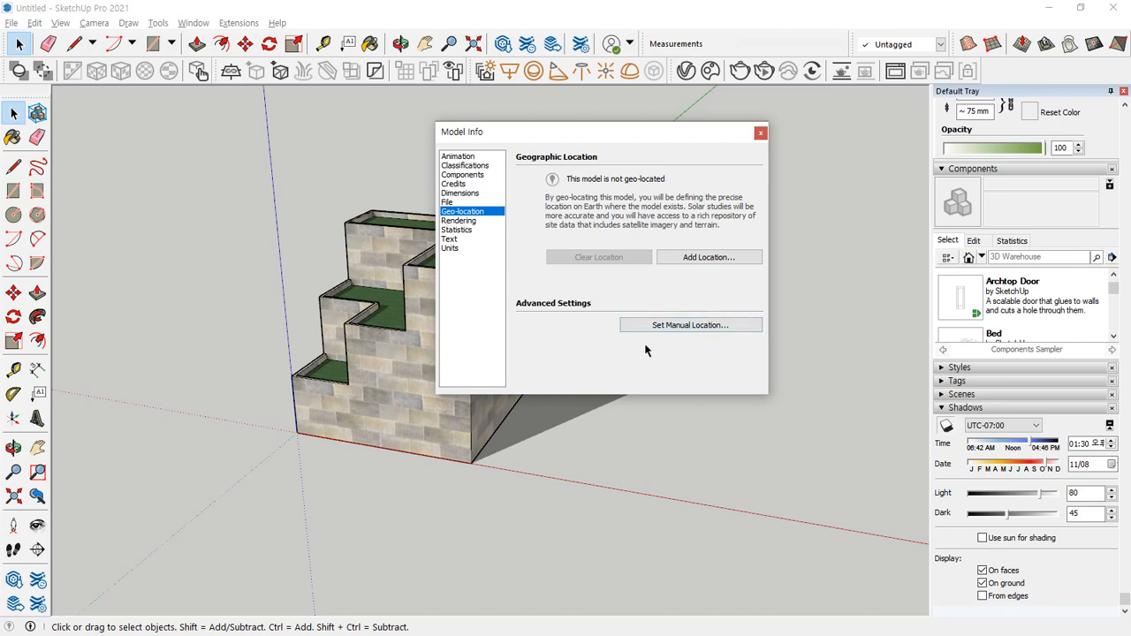
left_click(713, 327)
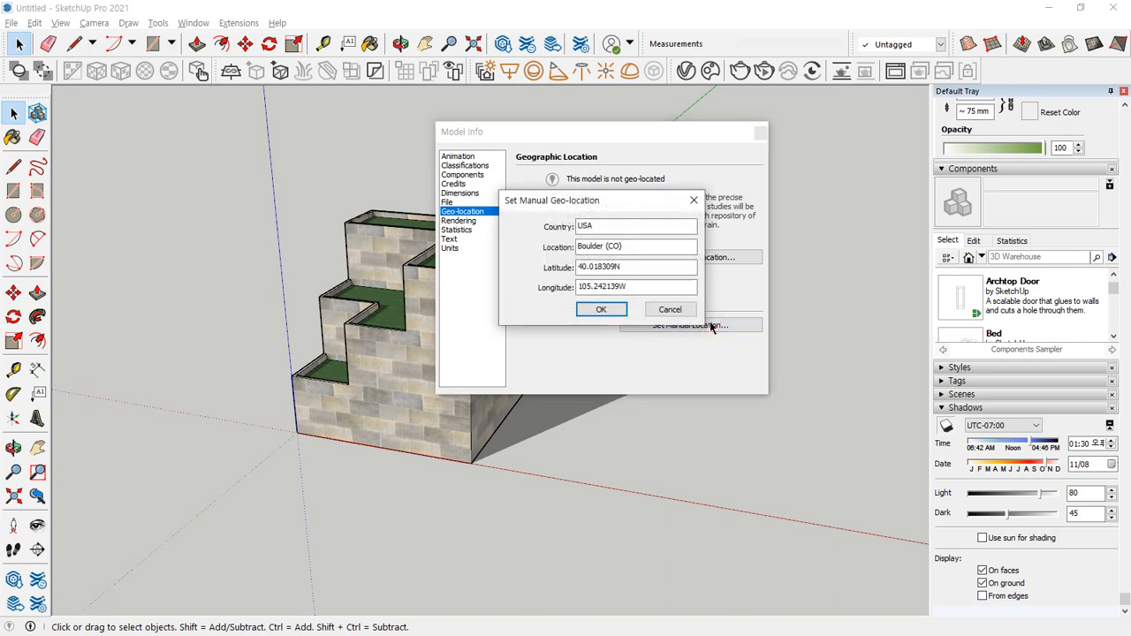
double_click(618, 223)
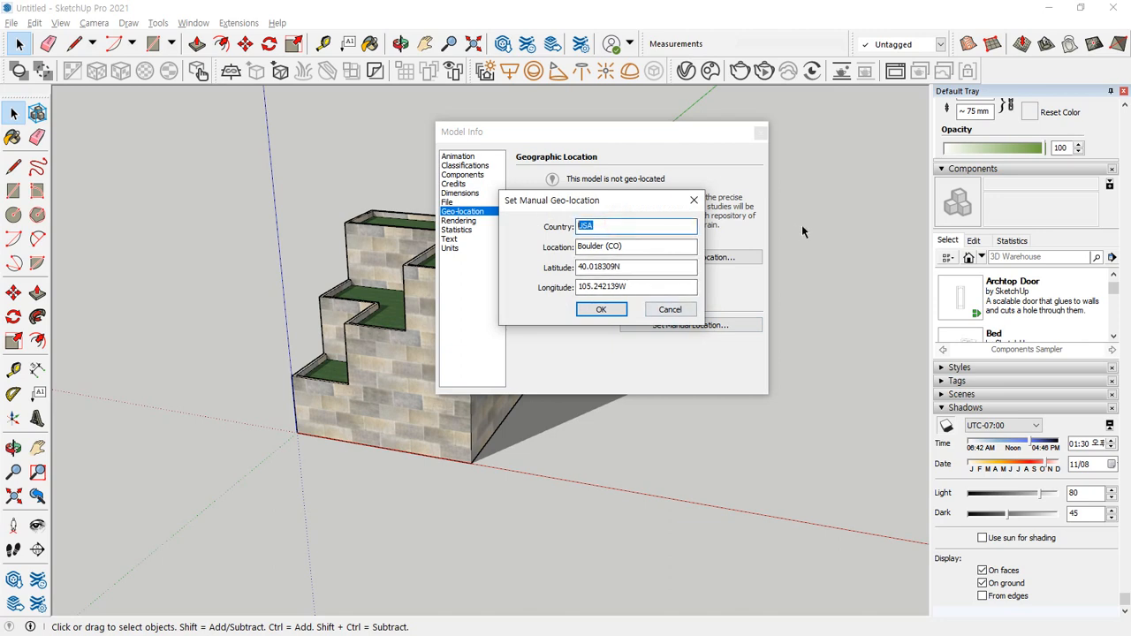
type("Korea")
key("Tab")
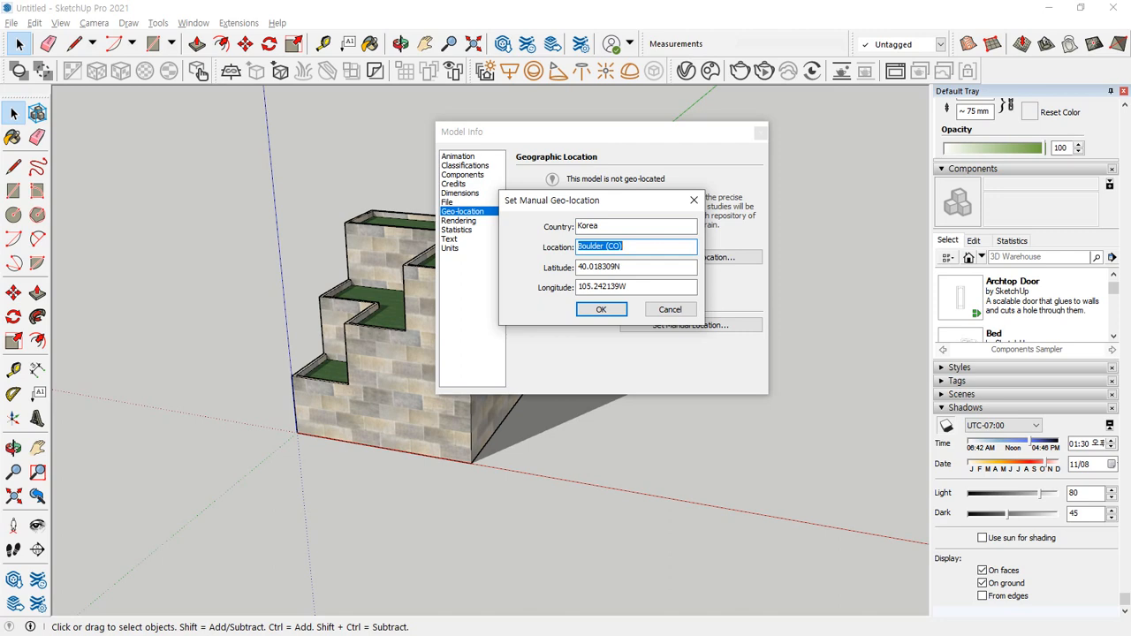
type("Seoul")
key("Tab")
key("Tab")
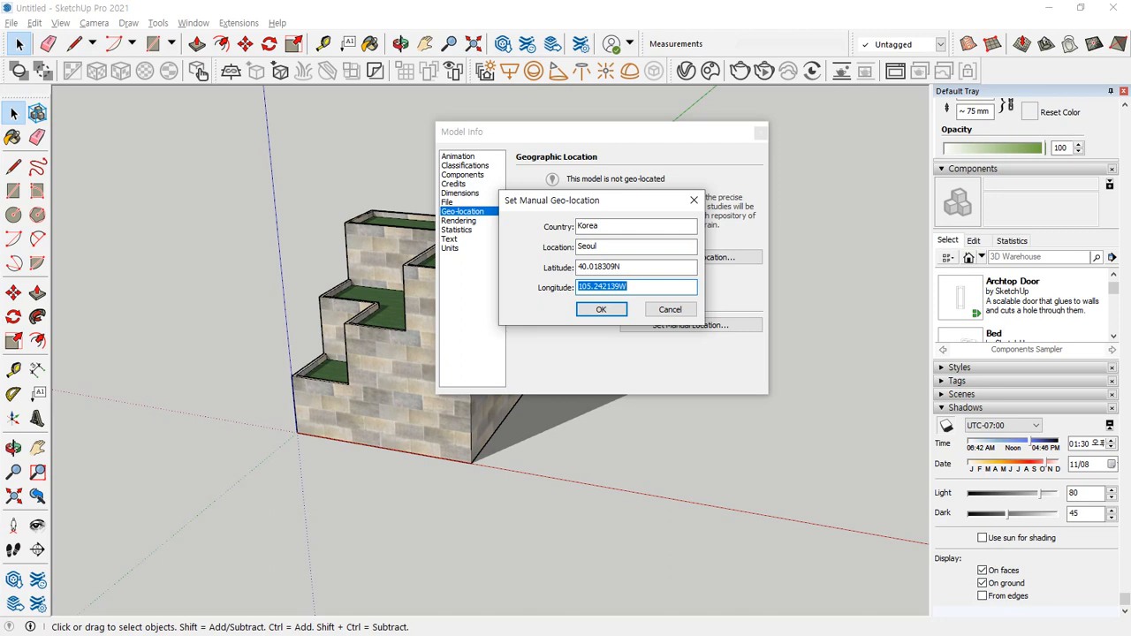
key("shift+Tab")
left_click(602, 310)
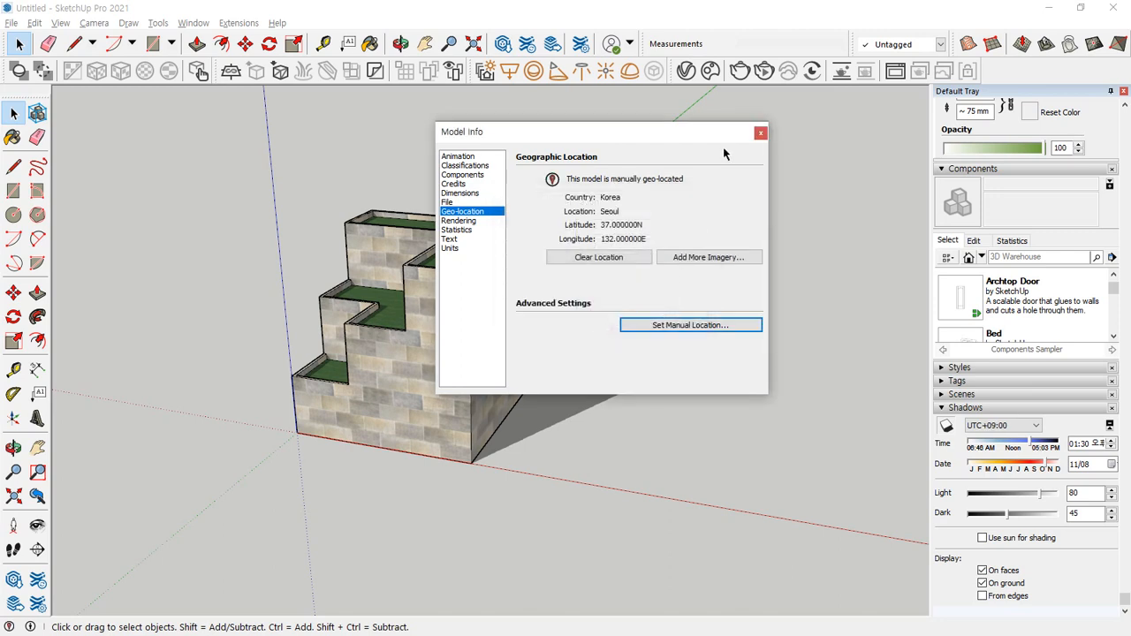
left_click(759, 134)
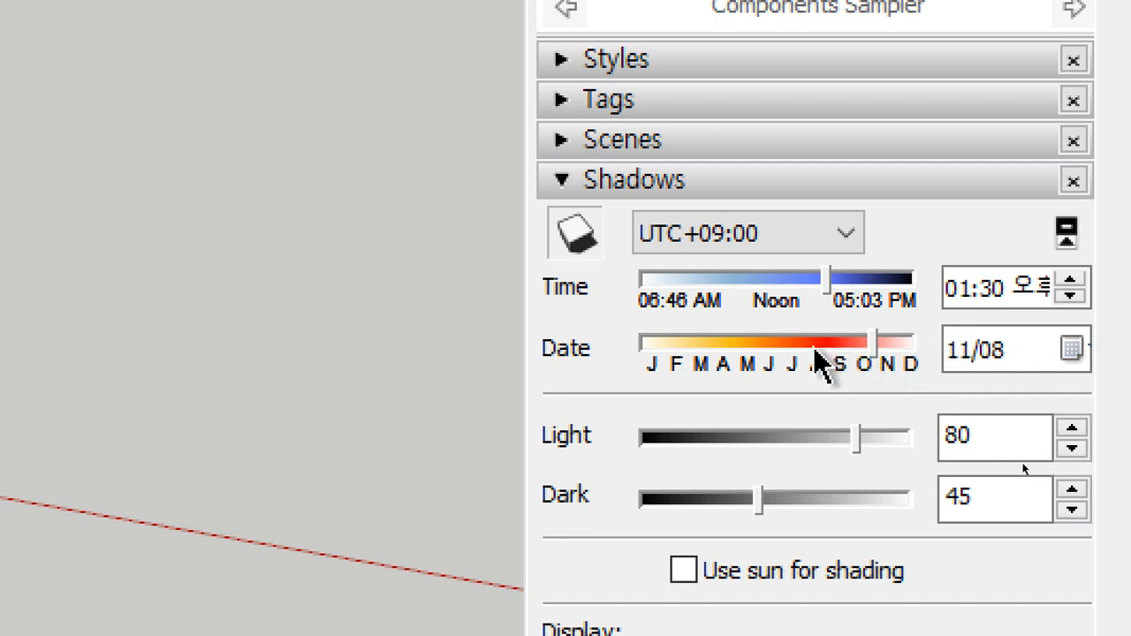
Try different shadow dates in July and August, including 07/25, 07/19, 08/18 and 08/12
mouse_move(791, 347)
left_mouse_down()
mouse_move(777, 348)
mouse_move(793, 334)
mouse_move(763, 346)
mouse_move(798, 351)
left_mouse_up()
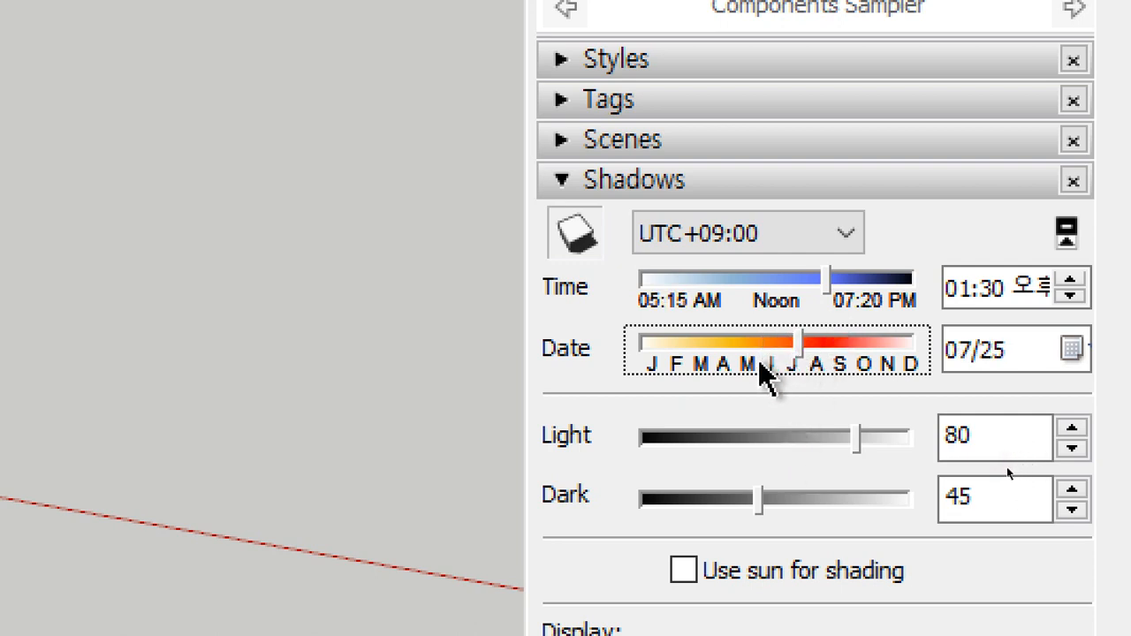
left_click_drag(765, 348, 772, 339)
left_click(794, 350)
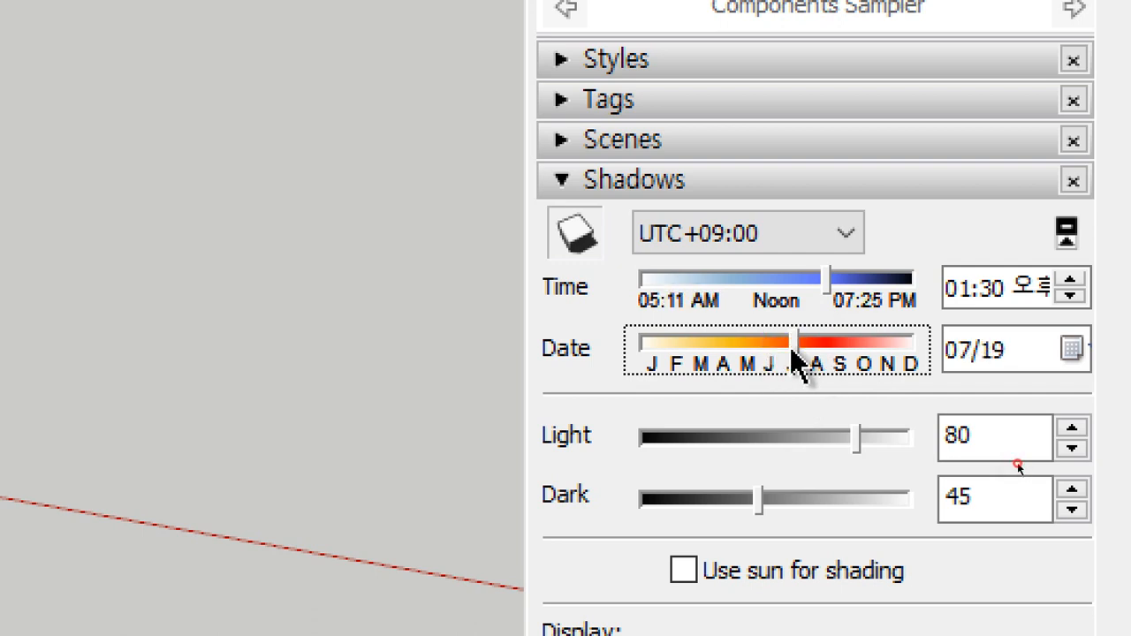
left_click(814, 349)
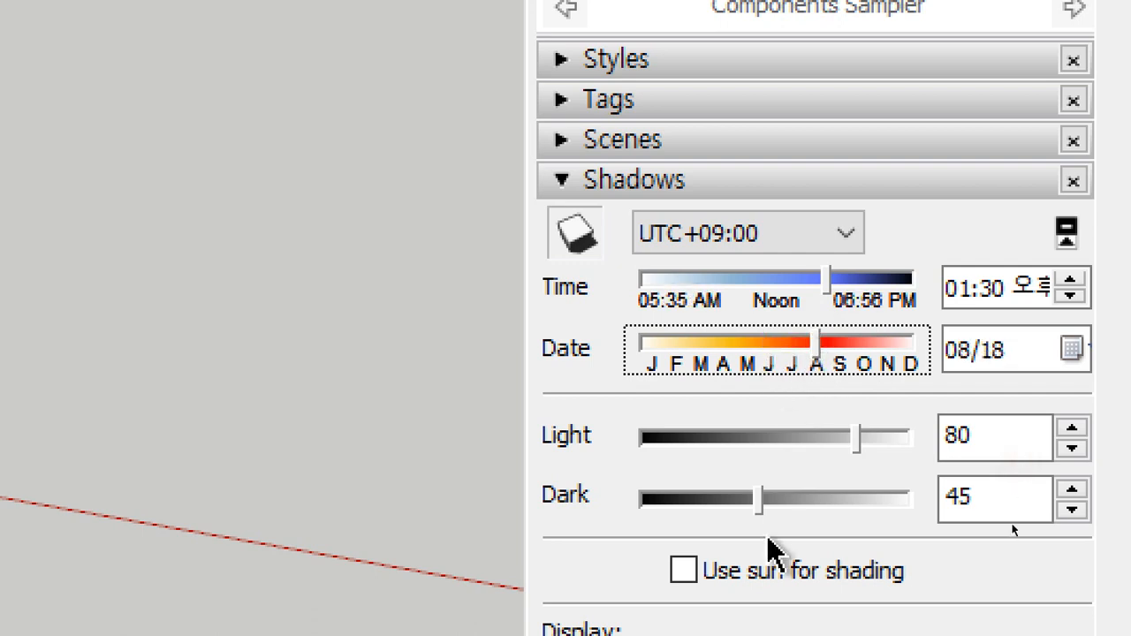
left_click(812, 348)
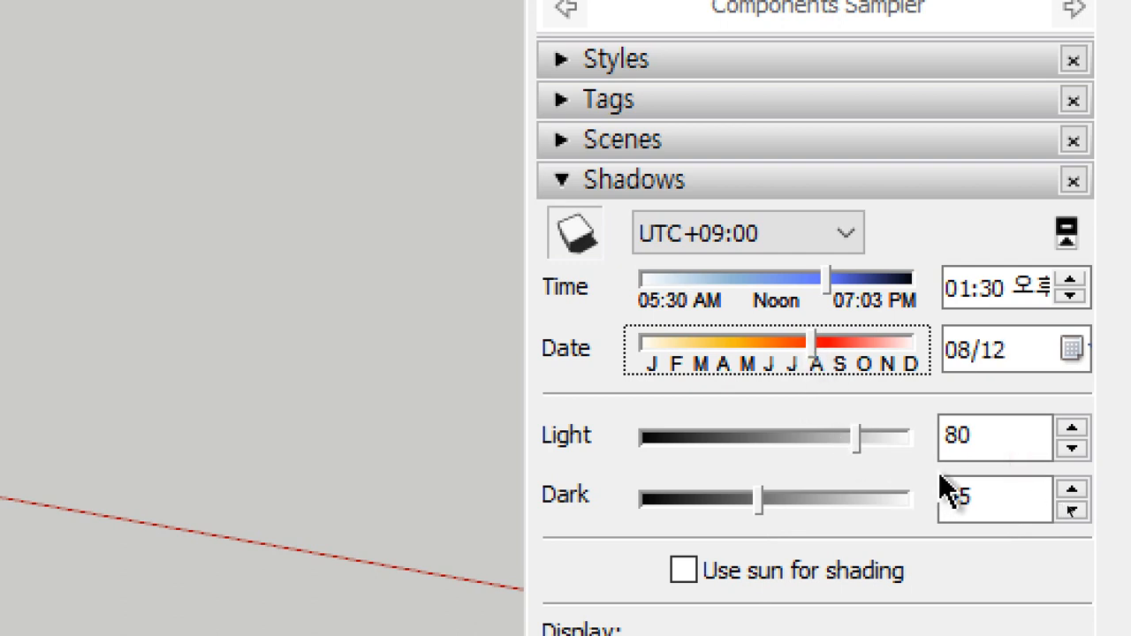
Set the shadow date to 08/01 and the shadow time to 01:00 PM
left_click(1016, 354)
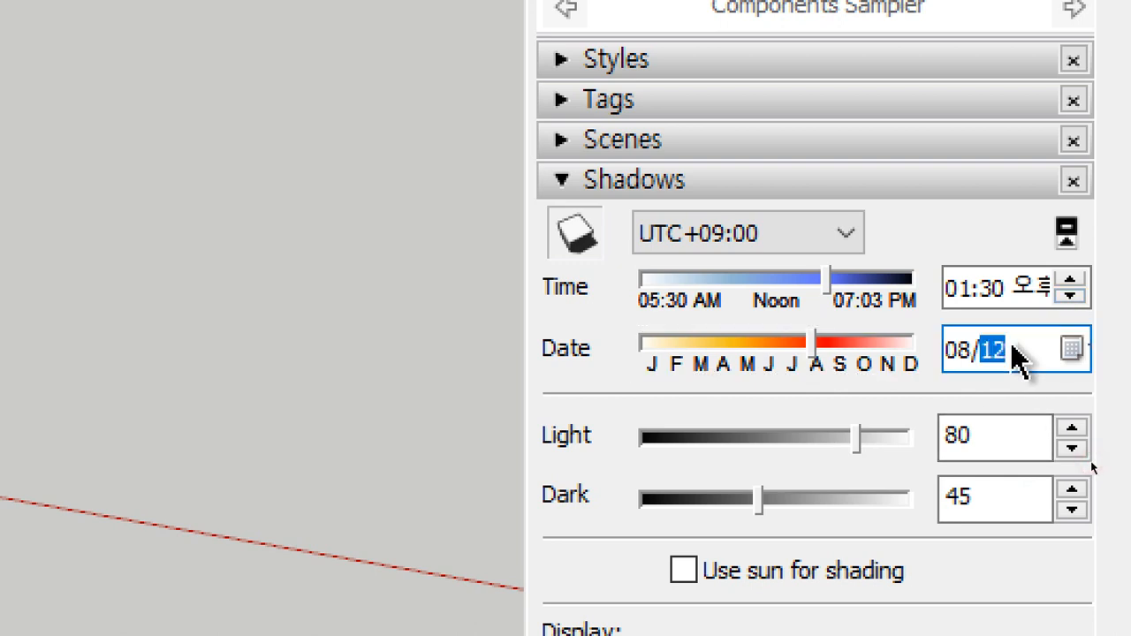
key("Tab")
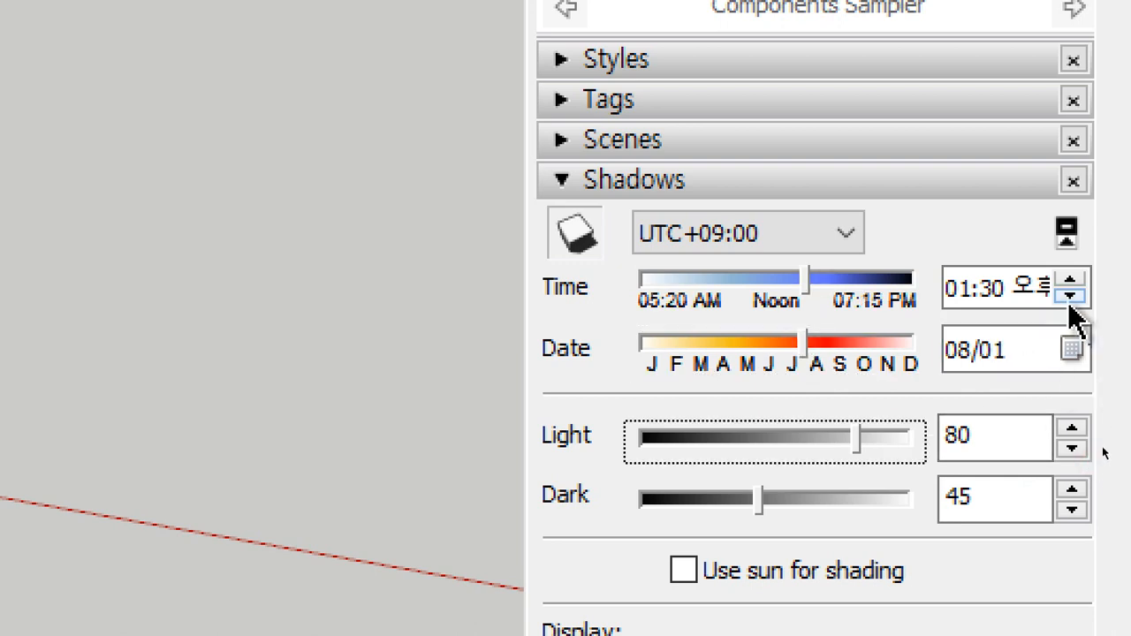
left_click(997, 293)
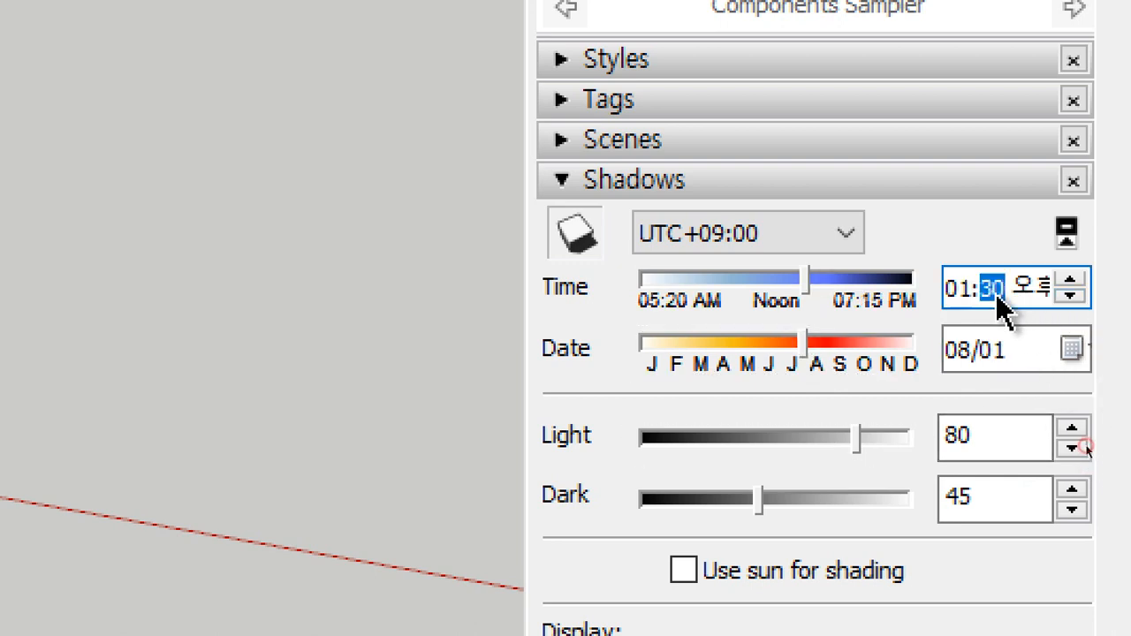
type("00")
key("Tab")
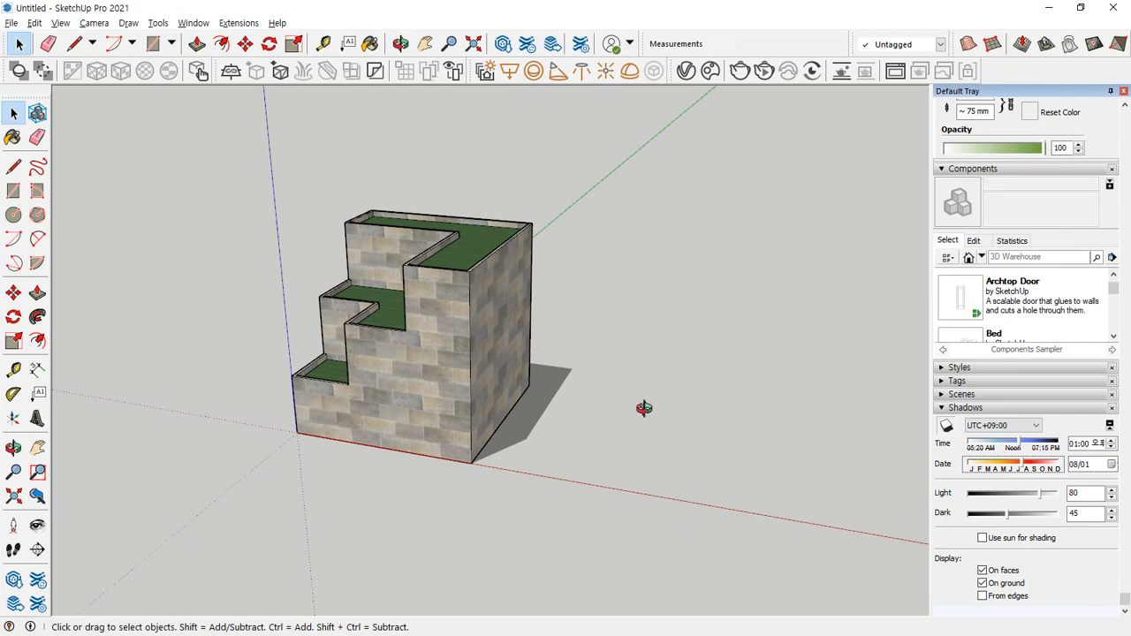
middle_click_drag(644, 408, 681, 454)
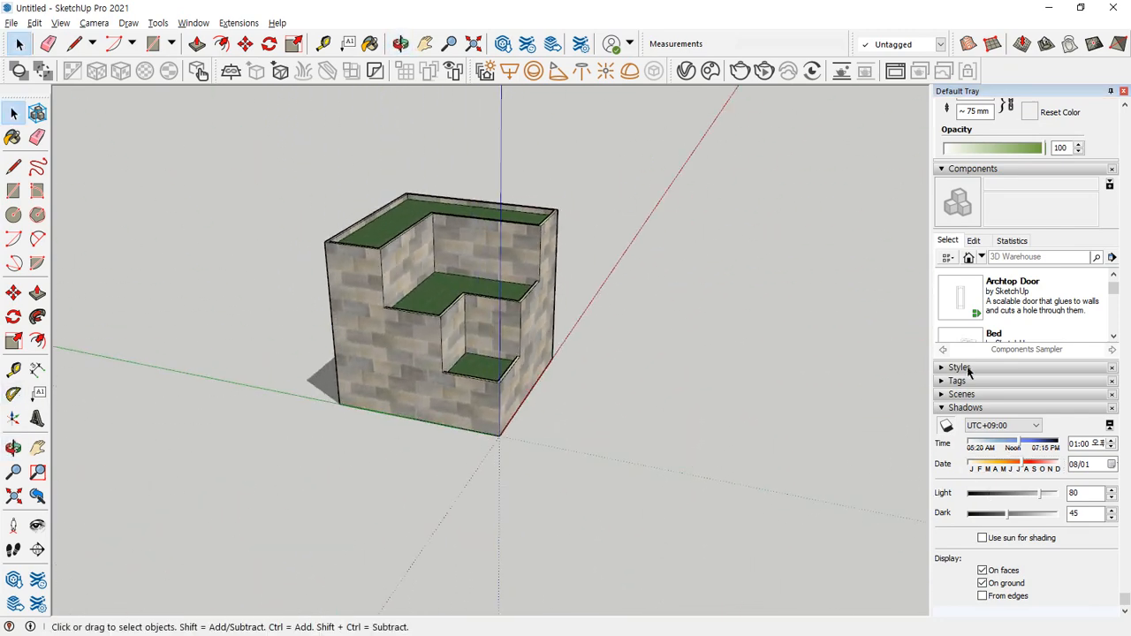
middle_click_drag(478, 383, 434, 504)
scroll(417, 232, "up", 3)
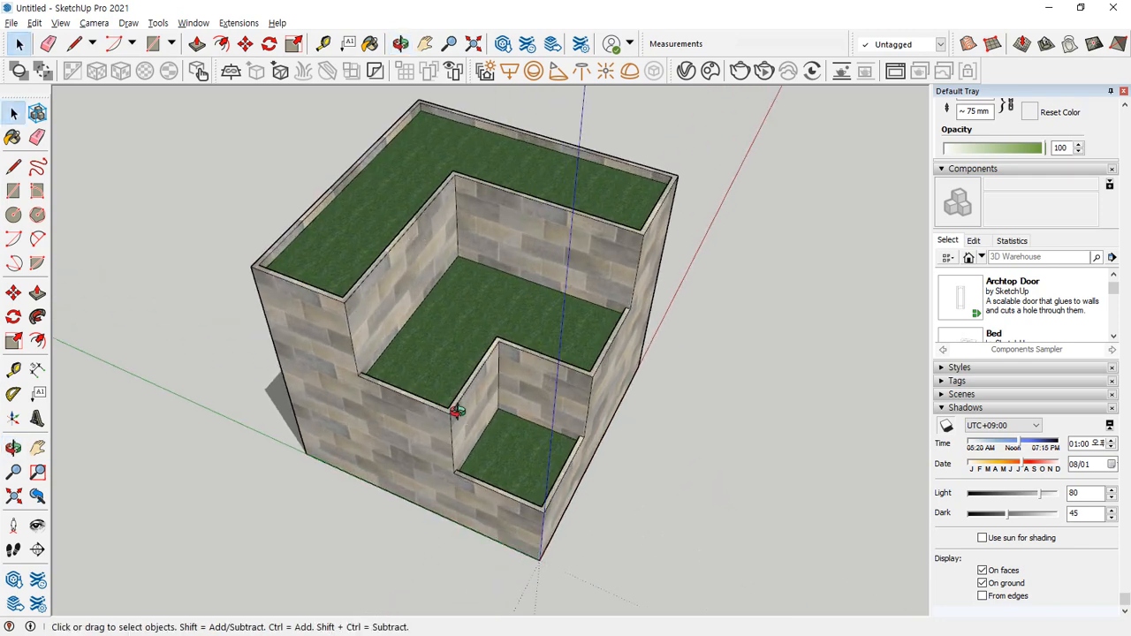
Set the shadow time to 06:30 PM and inspect the shadow the stepped box casts on the ground
middle_click_drag(456, 411, 392, 442)
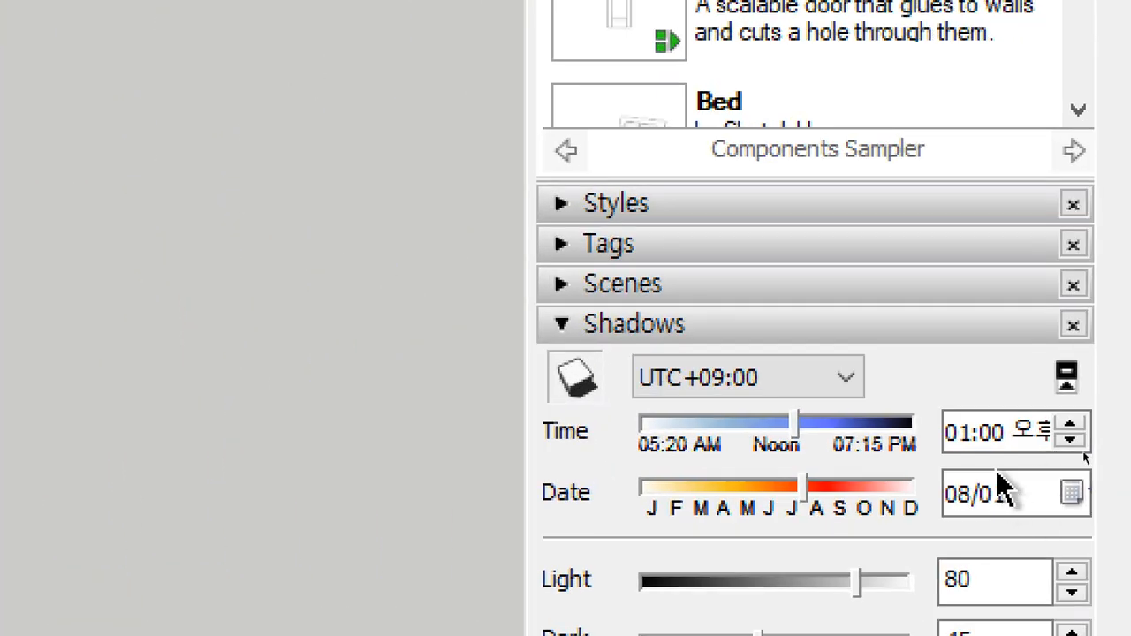
left_click(959, 440)
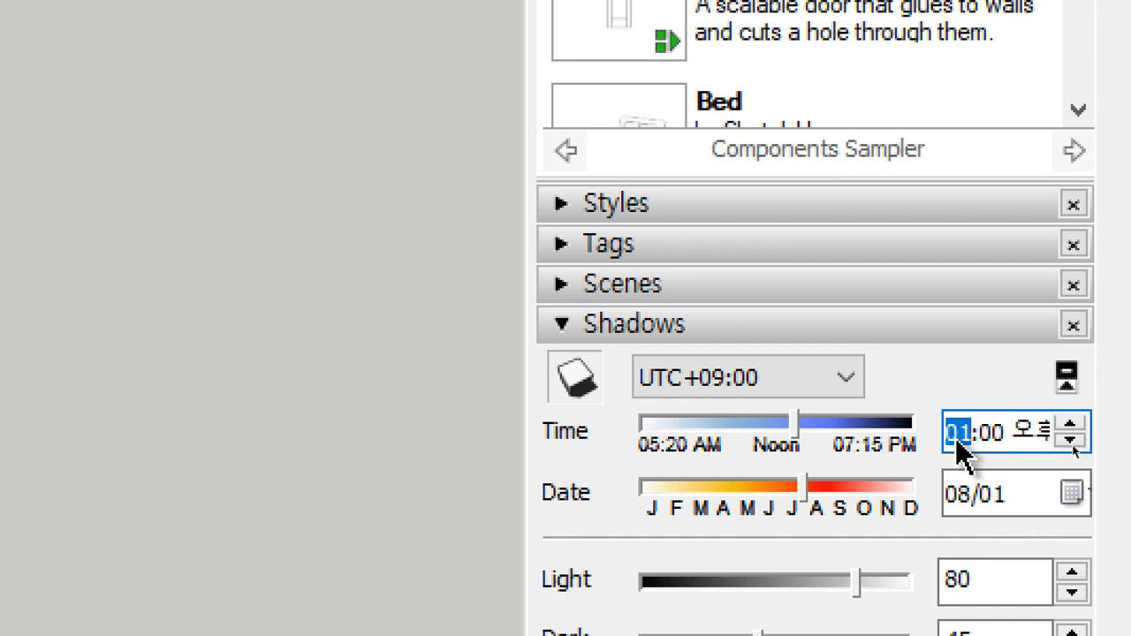
key("Tab")
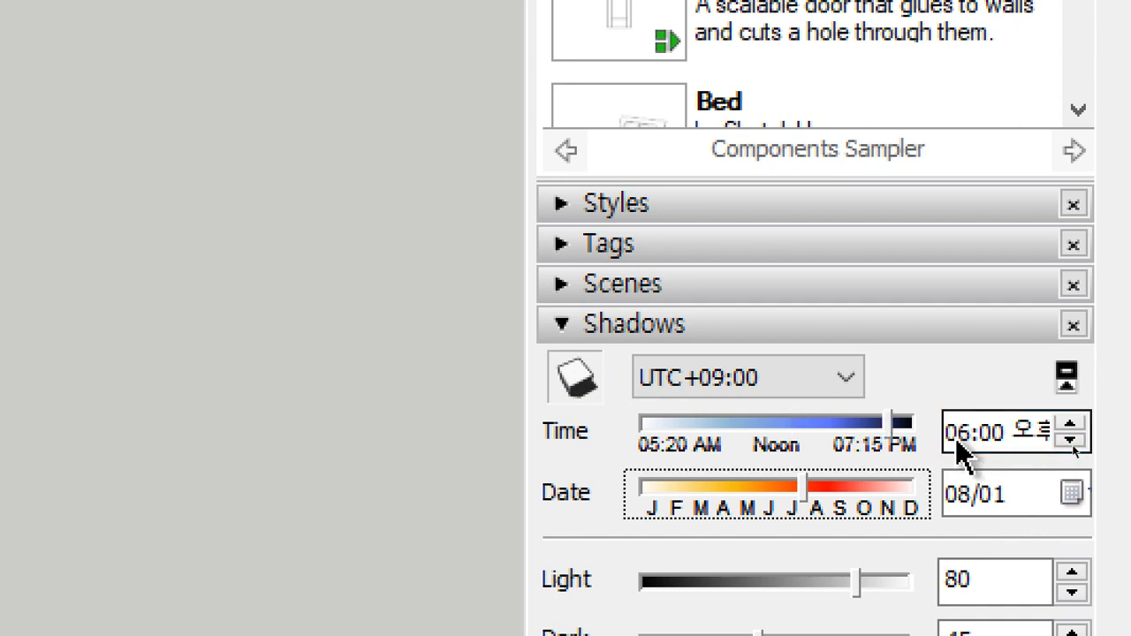
left_click(993, 433)
type("30")
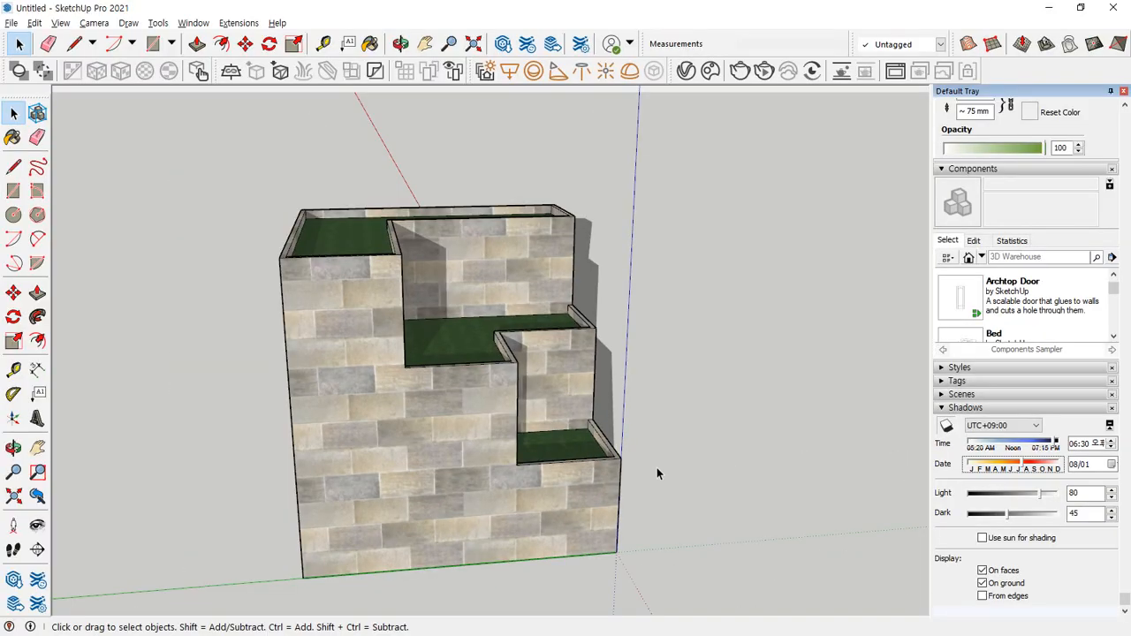
mouse_move(656, 468)
middle_mouse_down()
mouse_move(571, 410)
mouse_move(222, 392)
mouse_move(313, 442)
middle_mouse_up()
scroll(383, 459, "down", 5)
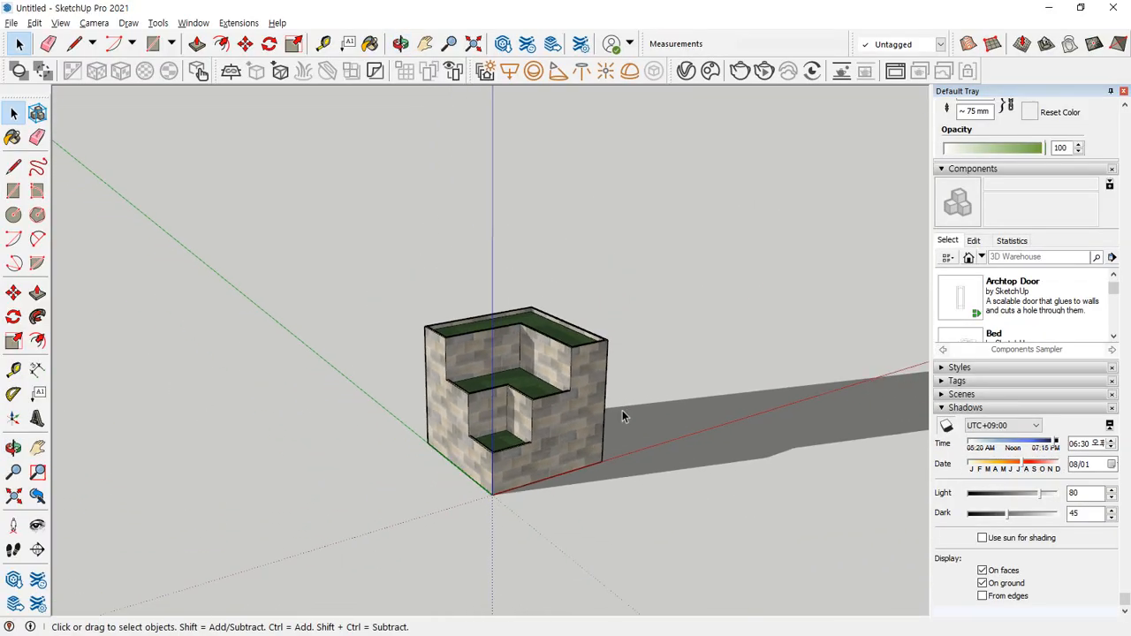
middle_click_drag(852, 409, 660, 373)
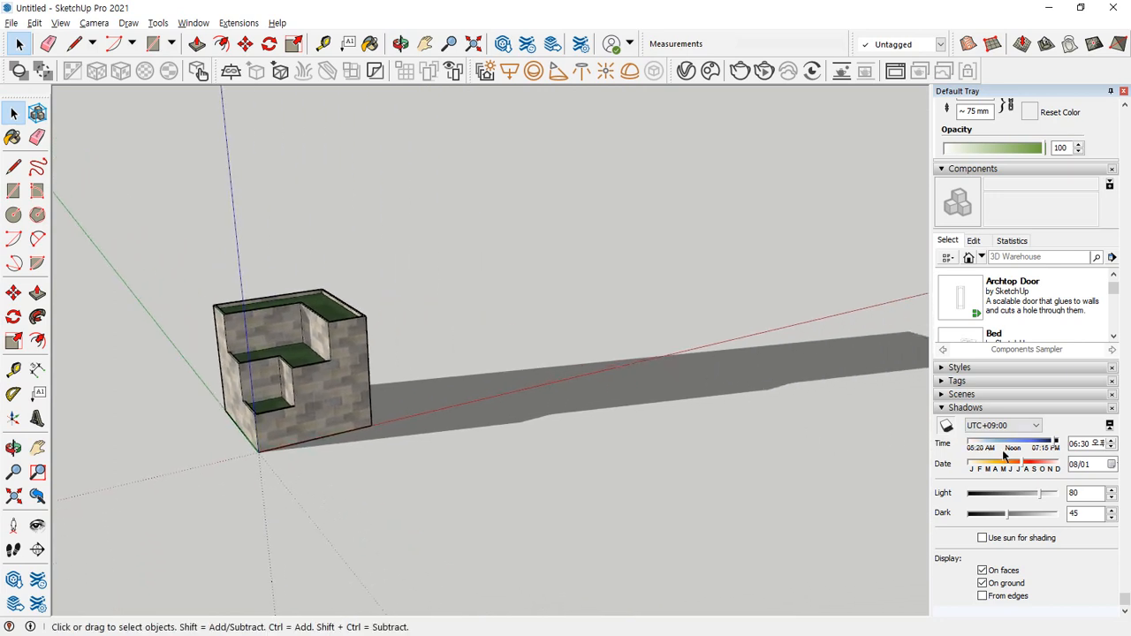
Change the hour of the shadow time so it reads 01:30 PM and check the stepped box's shadow from several sides
left_click(1071, 444)
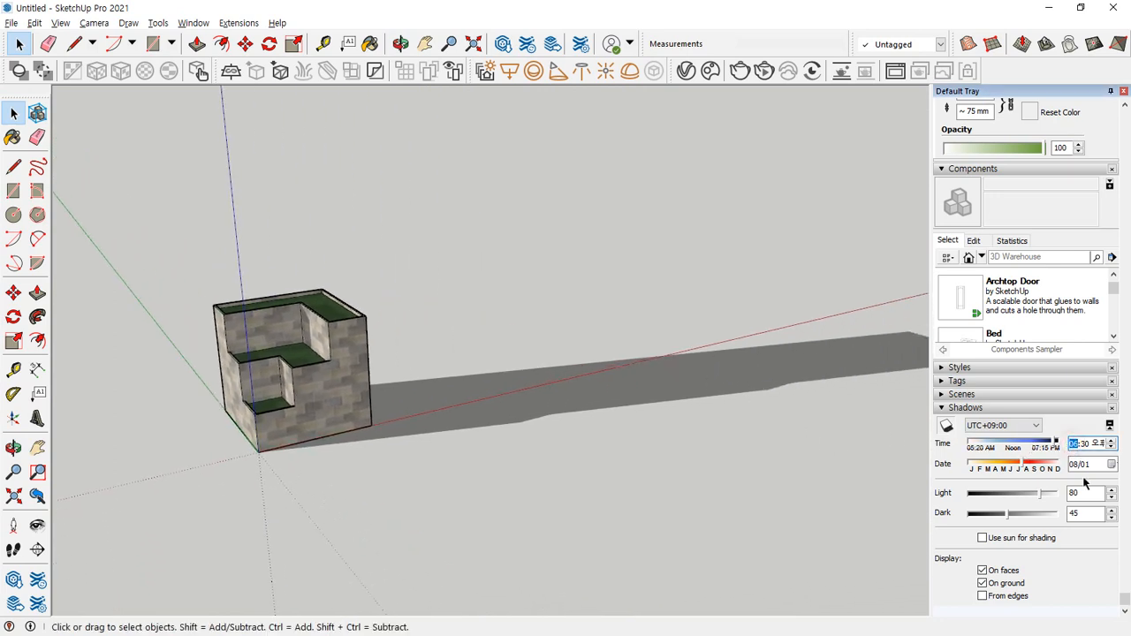
type("1")
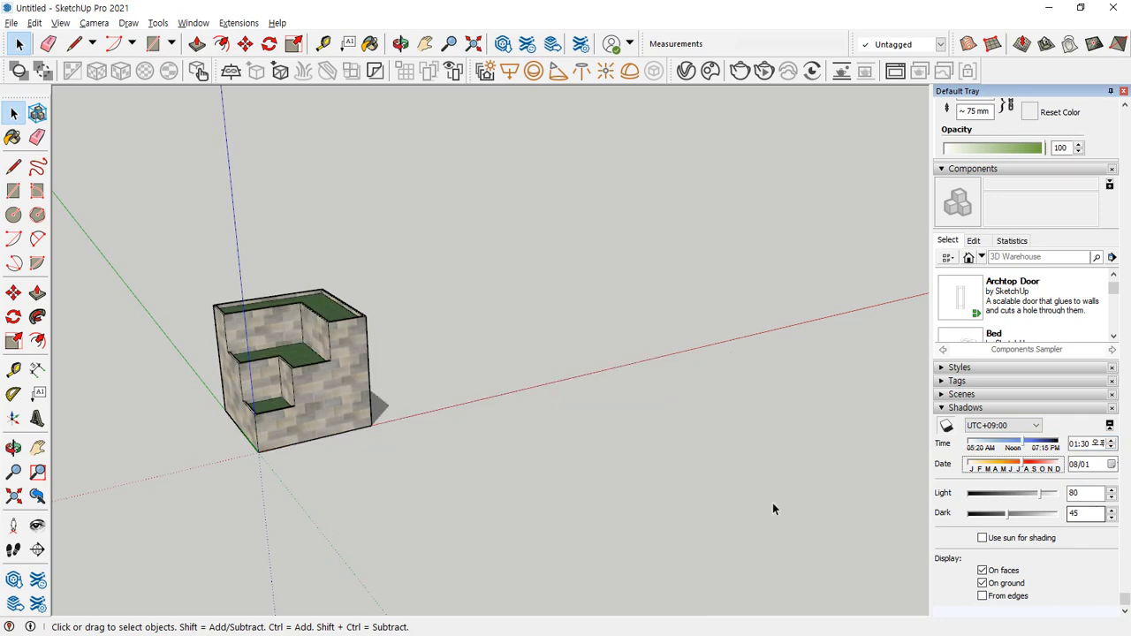
scroll(273, 394, "up", 5)
middle_click_drag(273, 394, 568, 310, "shift")
scroll(293, 409, "down", 4)
middle_click_drag(252, 411, 366, 415)
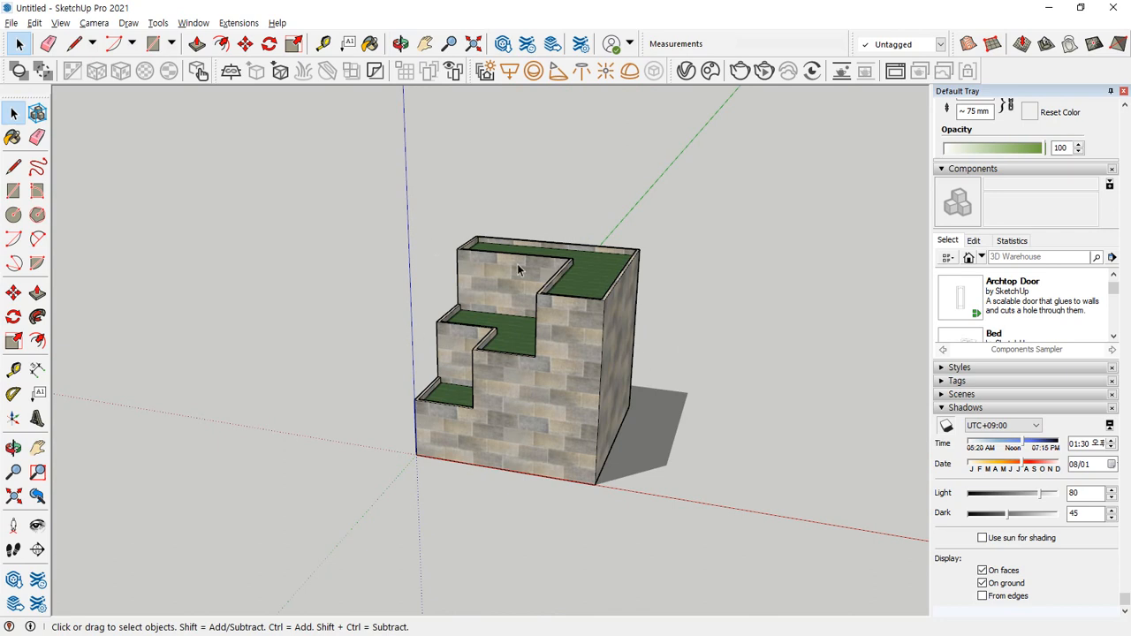
middle_click_drag(519, 270, 328, 315)
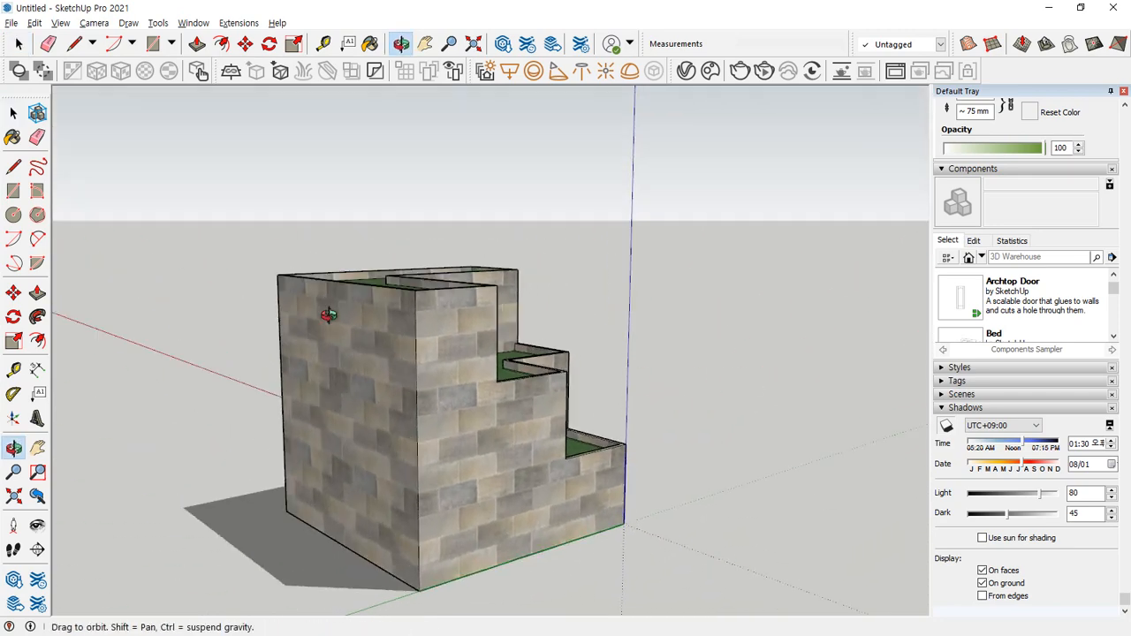